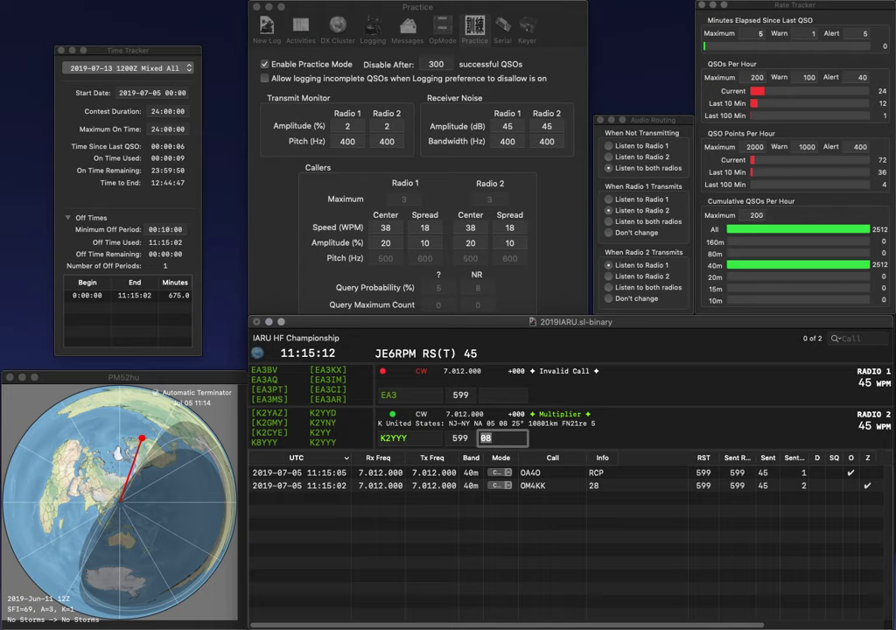
Step: Log K2YYY with exchange 08 on Radio 2, and answer the caller on Radio 1 with the partial call EA3I
key(Return)
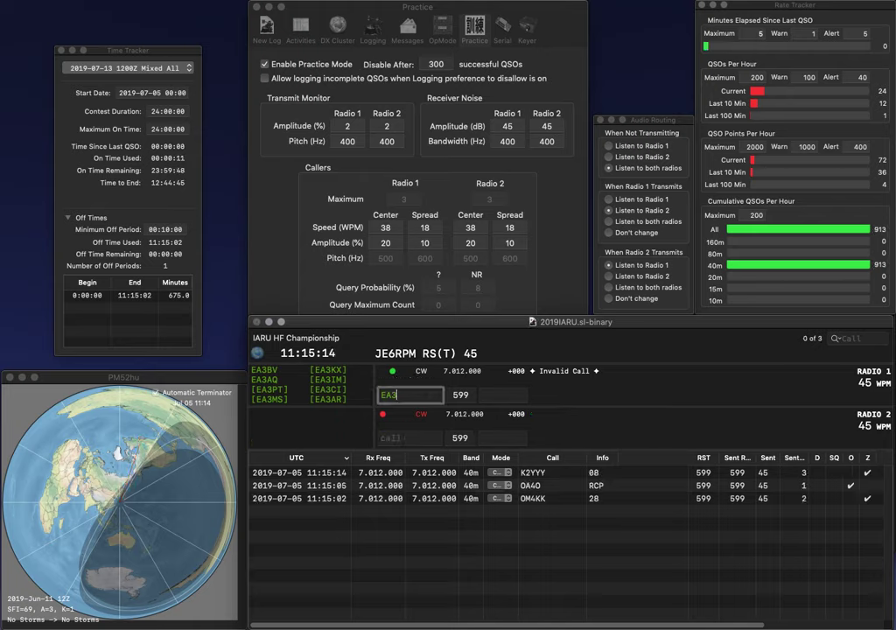
text(I)
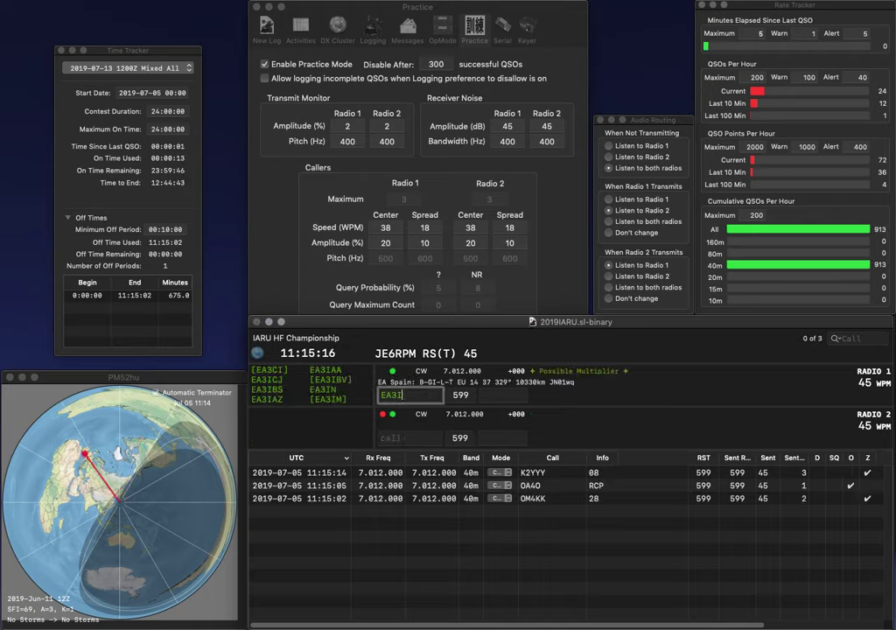
key(BackSpace)
text(I)
key(Return)
text(XX9A)
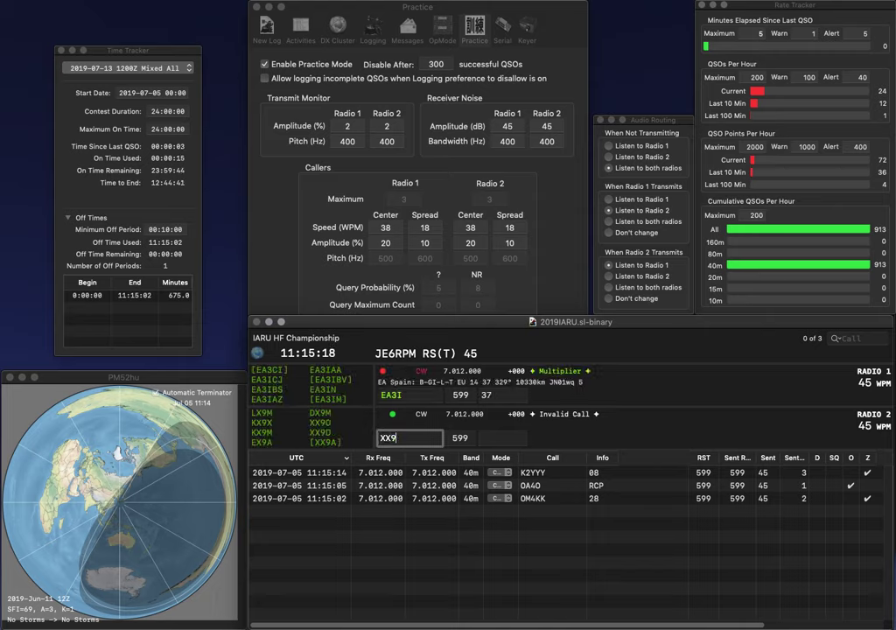
key(Return)
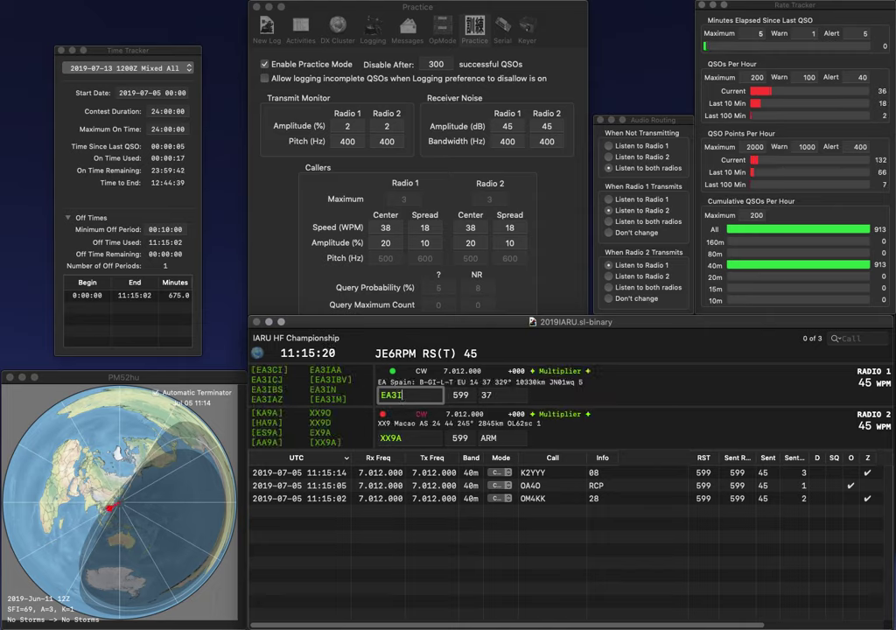
text(BV)
key(Return)
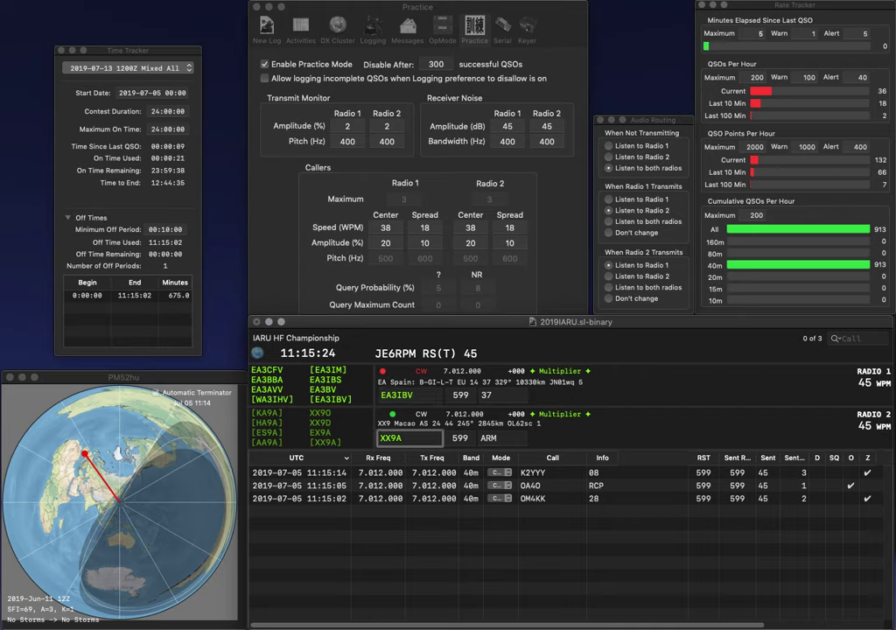
key(Return)
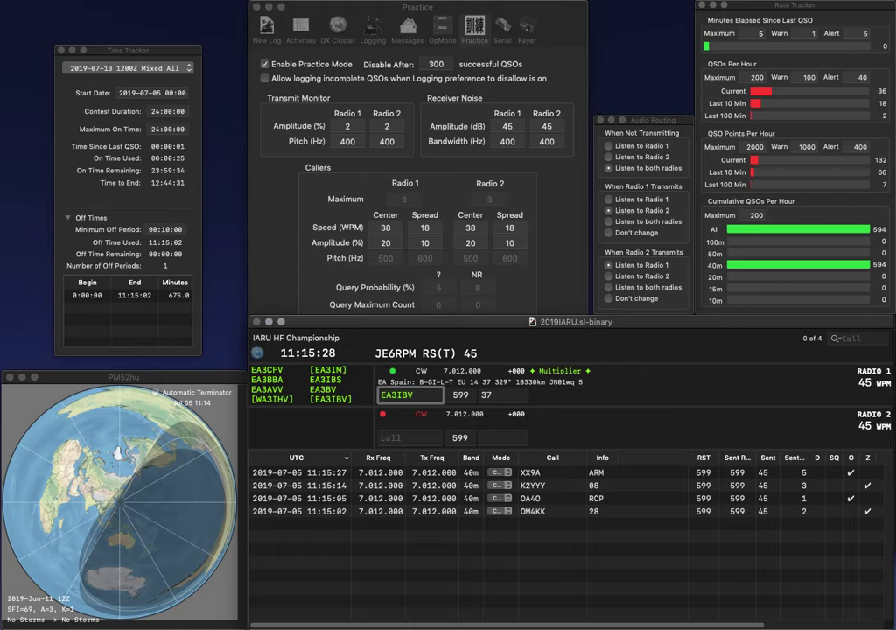
key(Return)
Step: Work R9QQ on Radio 2 and K9CHP on Radio 1, logging the contacts with exchanges 30 and 08
text(R)
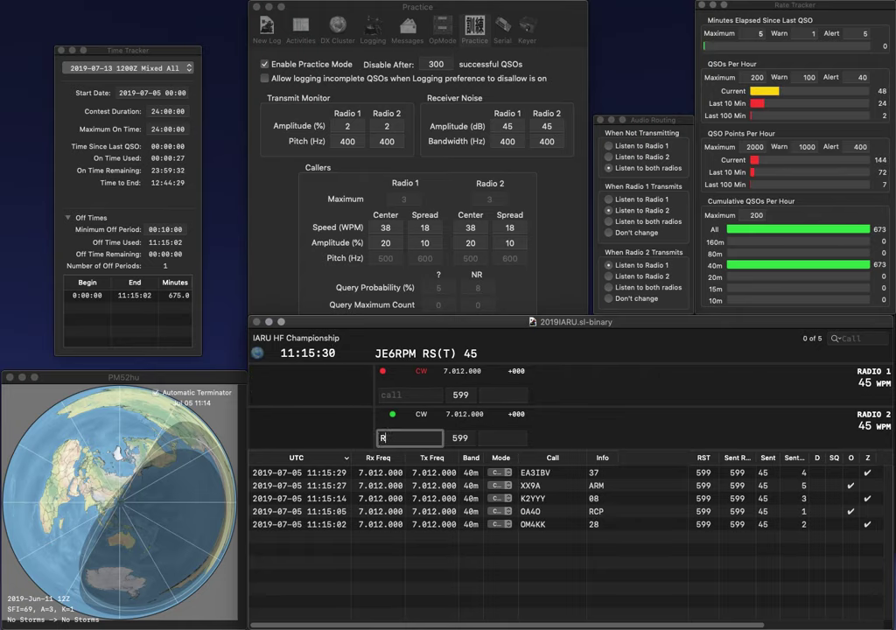
text(9QQ)
key(Return)
text(K)
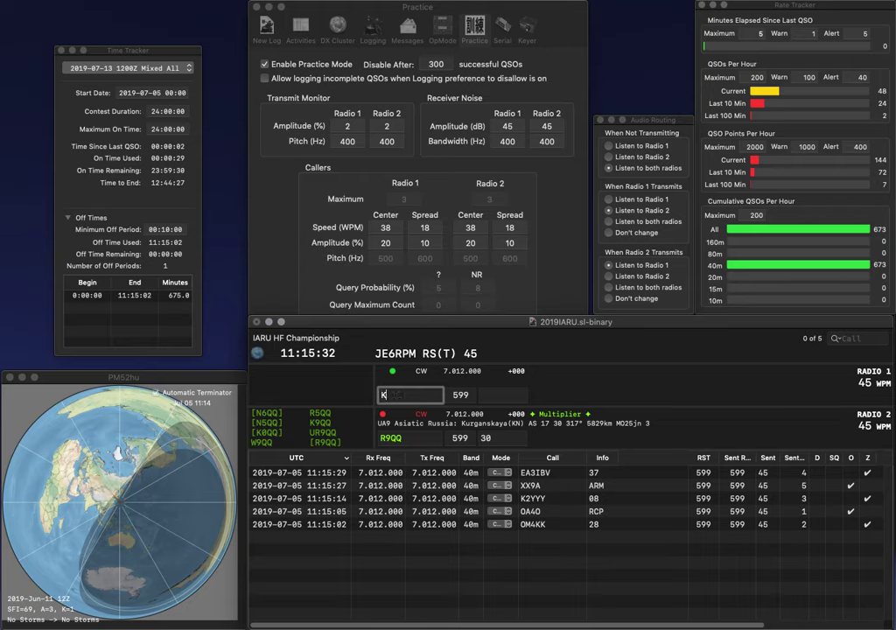
text(9CHP)
key(Return)
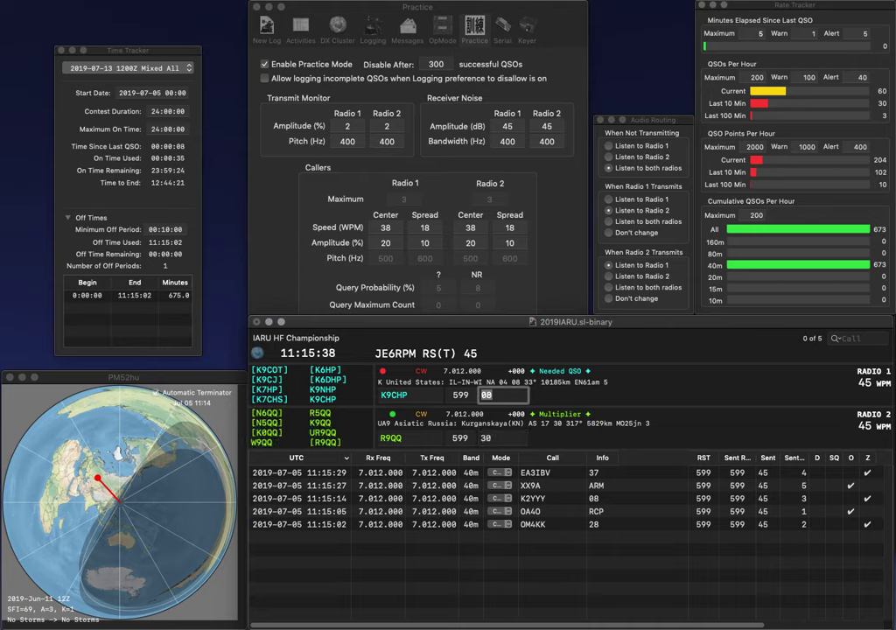
key(Return)
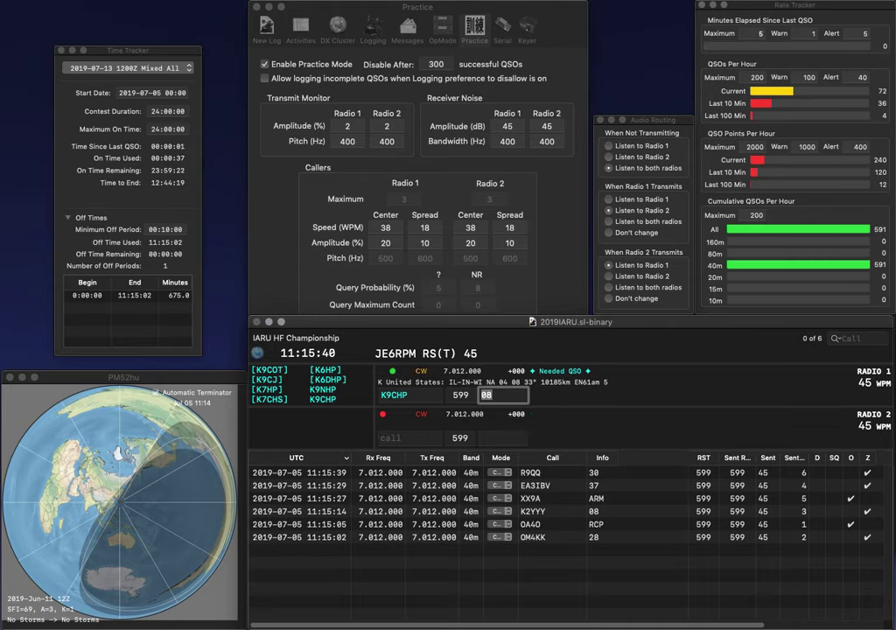
key(Return)
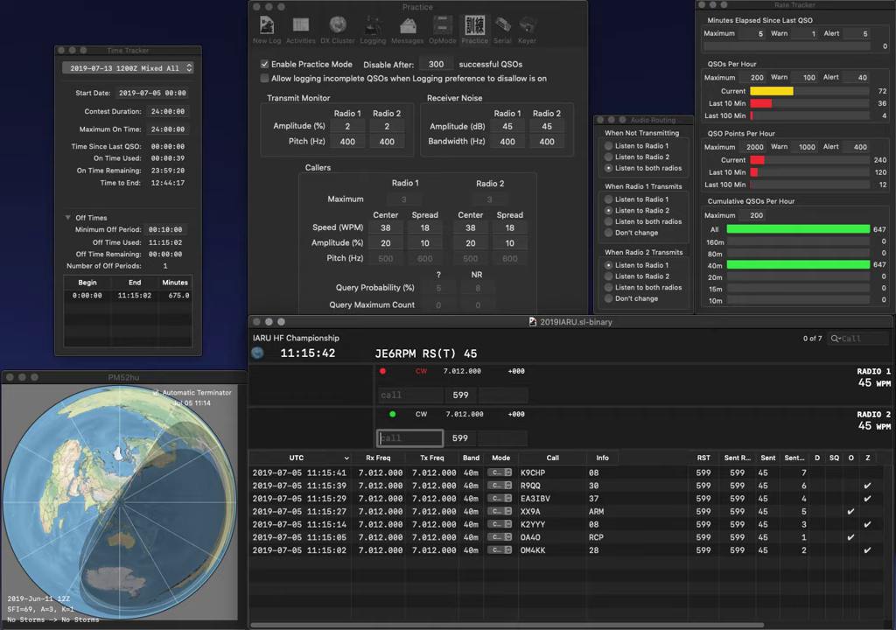
text(C8A)
key(Return)
text(S)
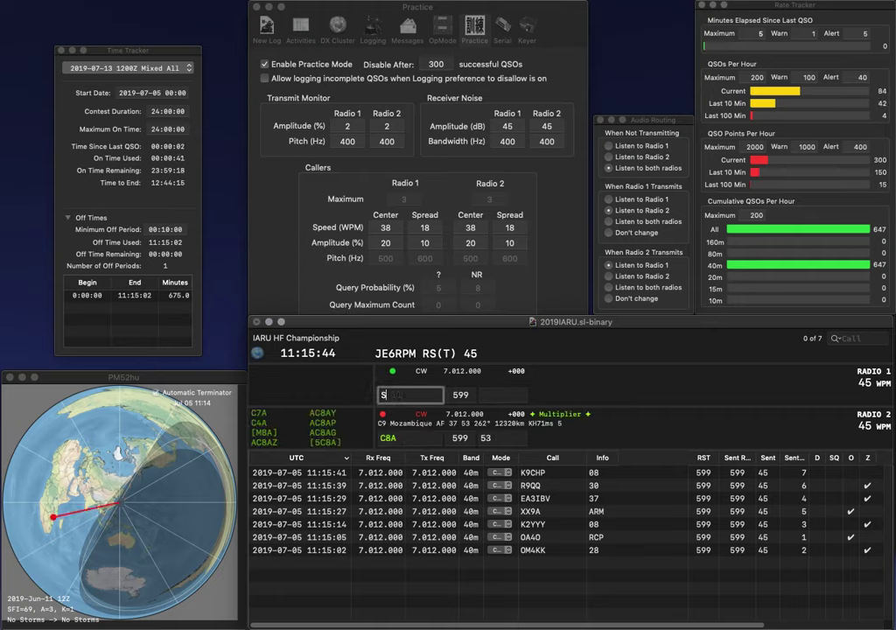
text(N0HQ)
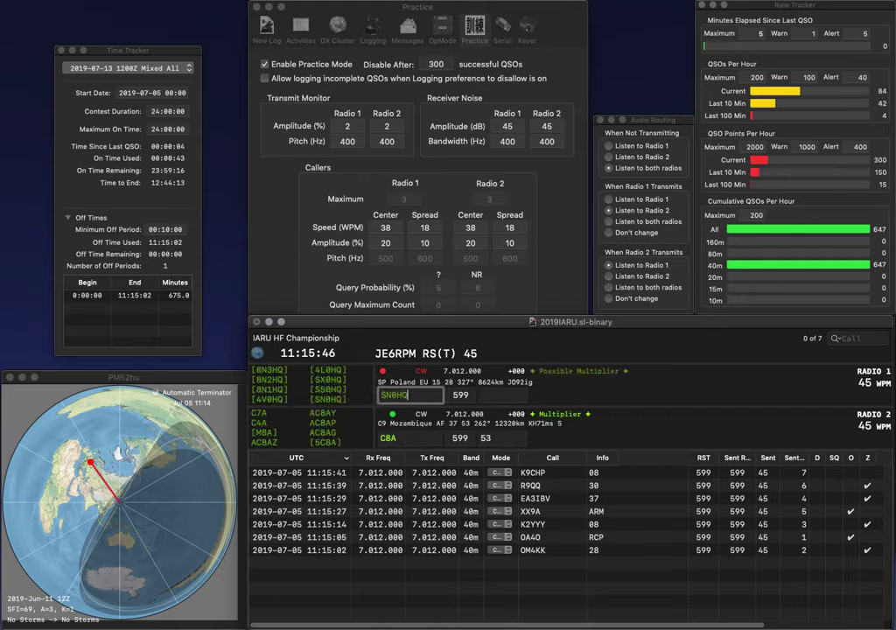
key(Return)
key(Left)
key(Left)
key(BackSpace)
text(5C)
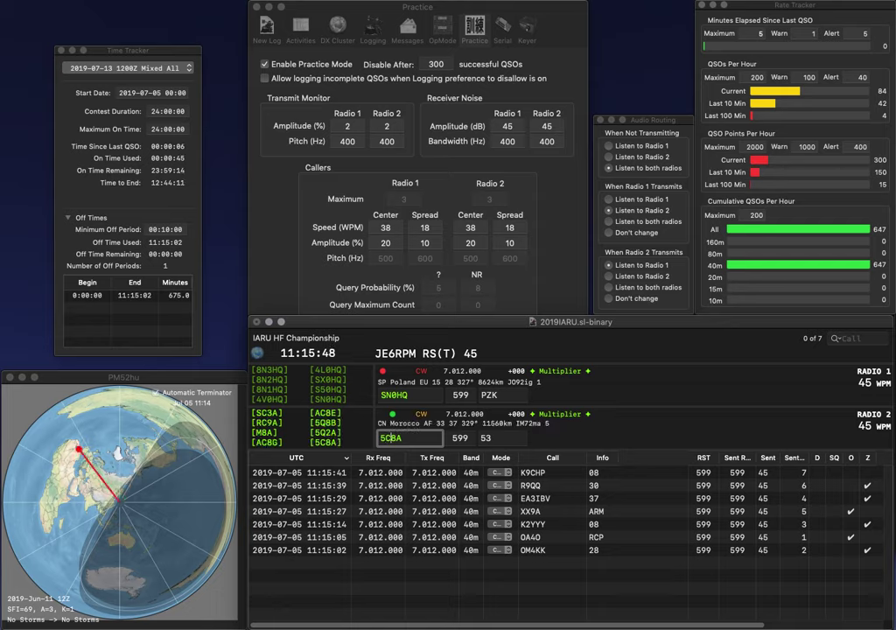
key(Return)
Step: Log SN0HQ with exchange PZK on Radio 1 and 5C8A with exchange ARRAM on Radio 2
key(Tab)
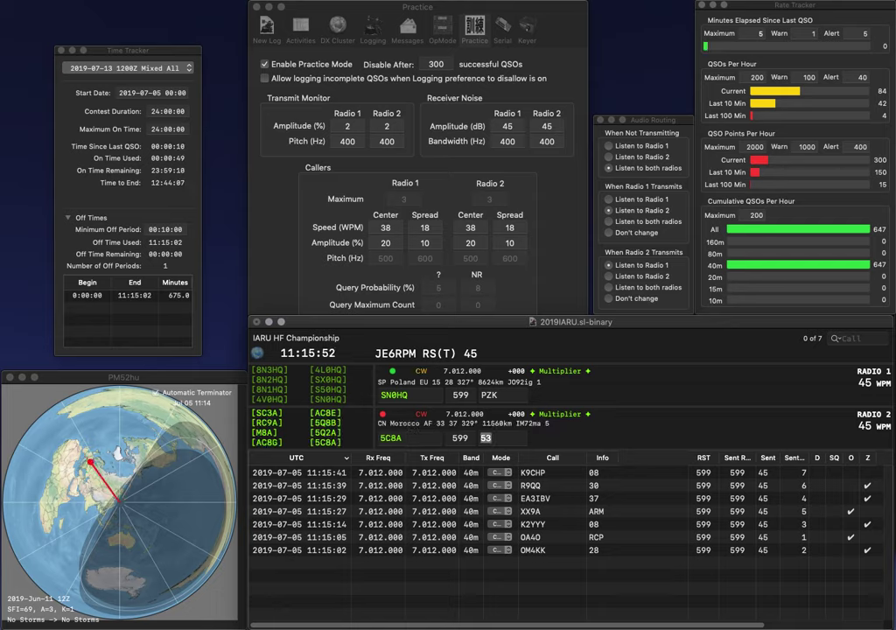
key(Return)
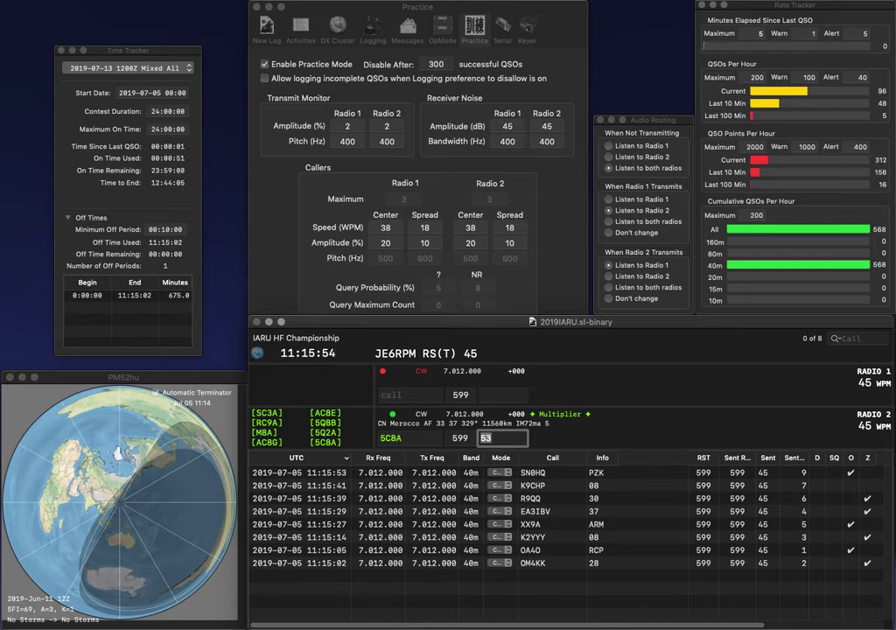
text(ARRAM)
key(Return)
Step: Answer KB5GH on Radio 1 and YL100K on Radio 2
text(KB5HQ)
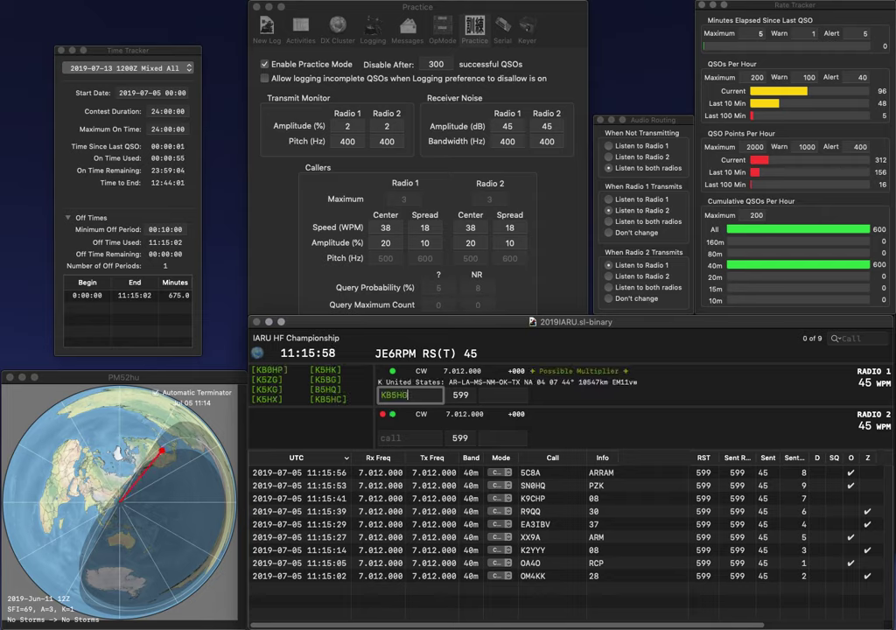
key(BackSpace)
key(BackSpace)
text(GH)
key(Return)
text(YL1)
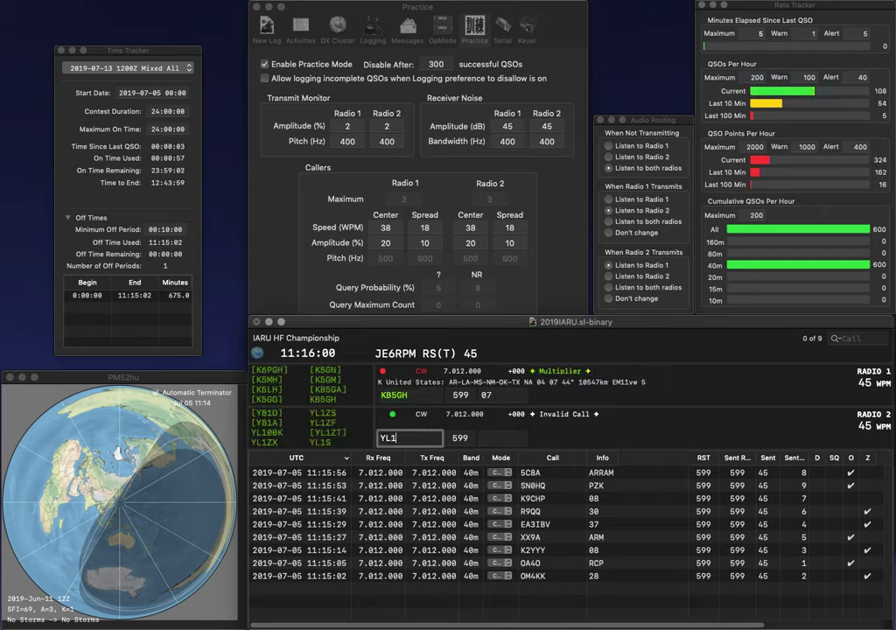
text(00K)
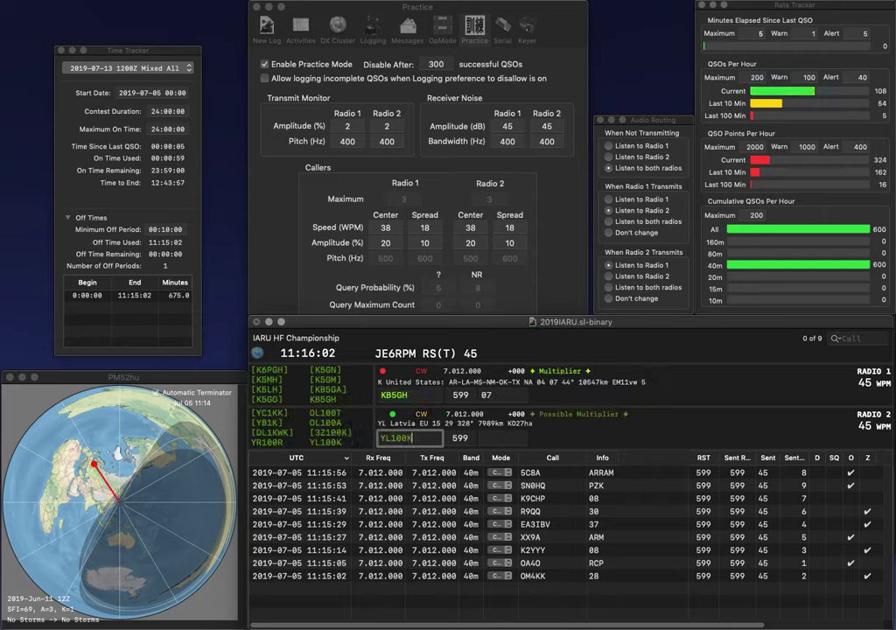
key(Return)
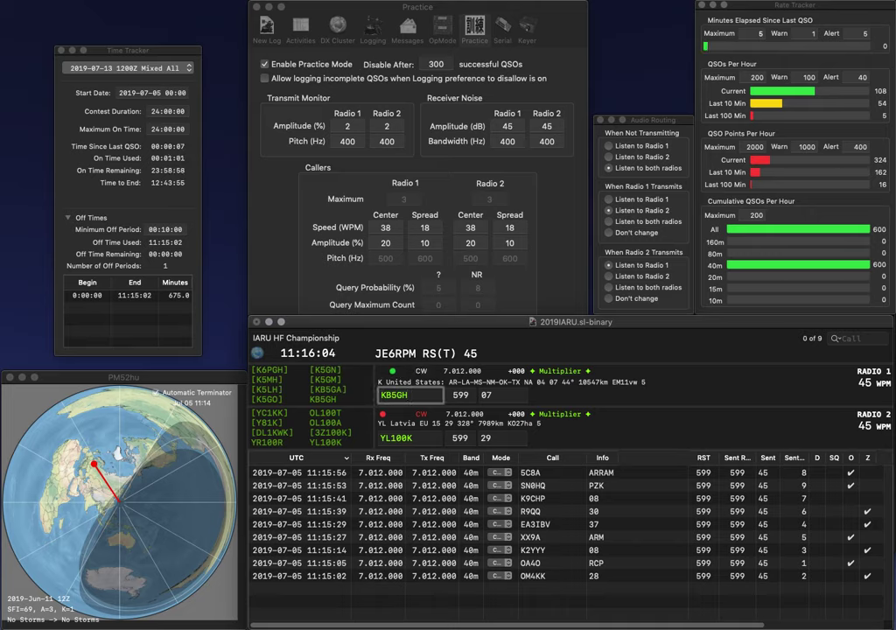
key(Tab)
key(Return)
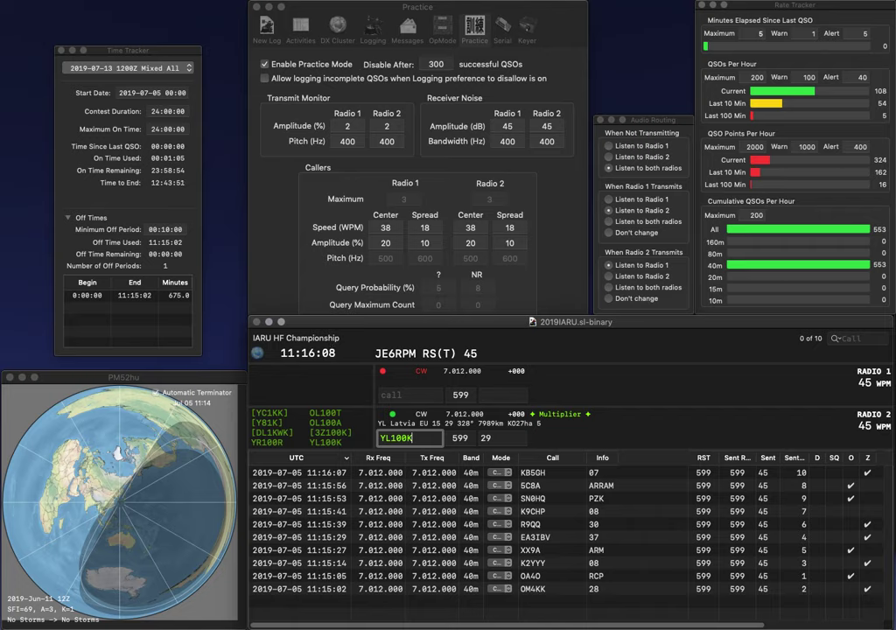
key(Return)
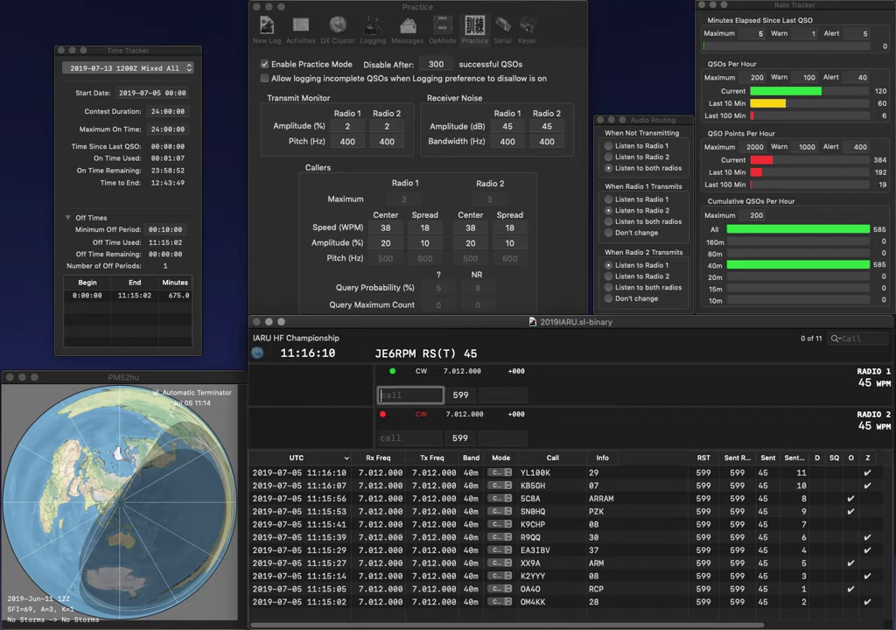
Step: Work RM2U on Radio 1 and K3IF on Radio 2, logging the contacts with exchanges 29 and 08
text(RM2U)
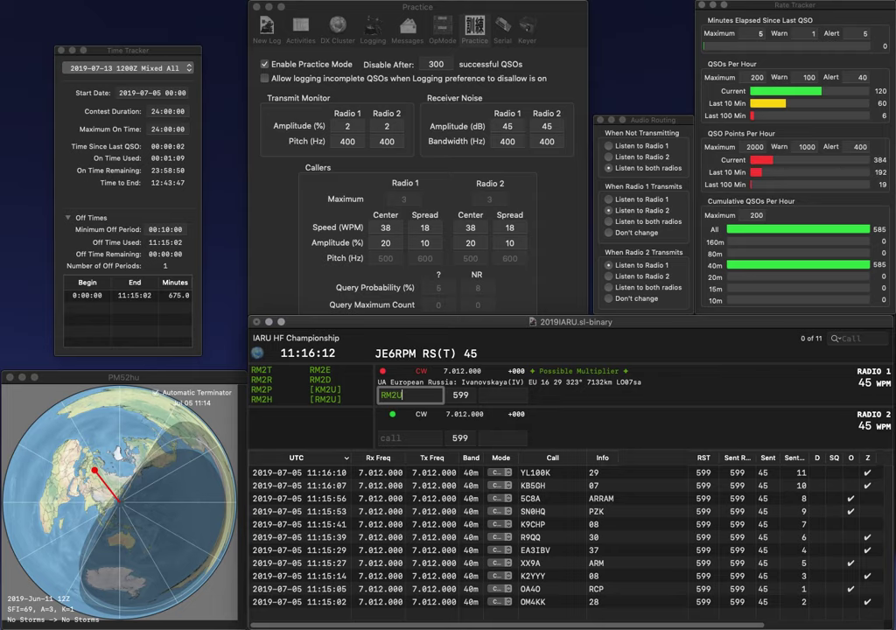
key(Return)
text(K3IF)
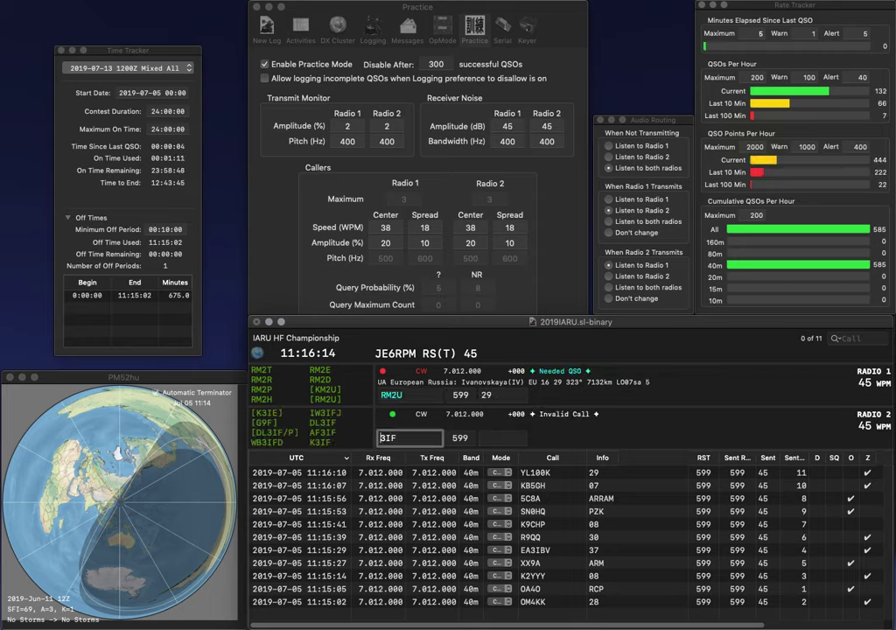
key(Return)
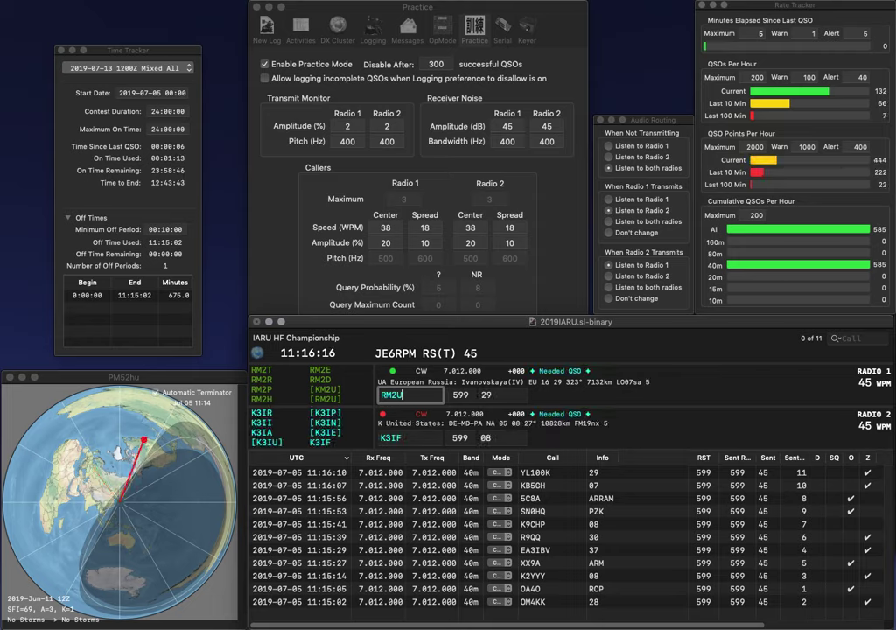
key(Return)
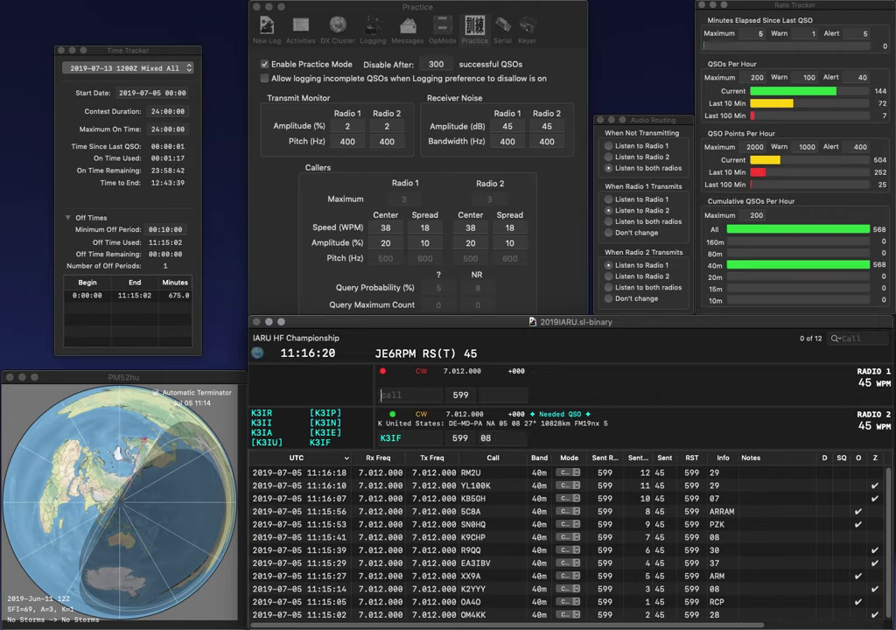
key(Return)
text(VE1RAC)
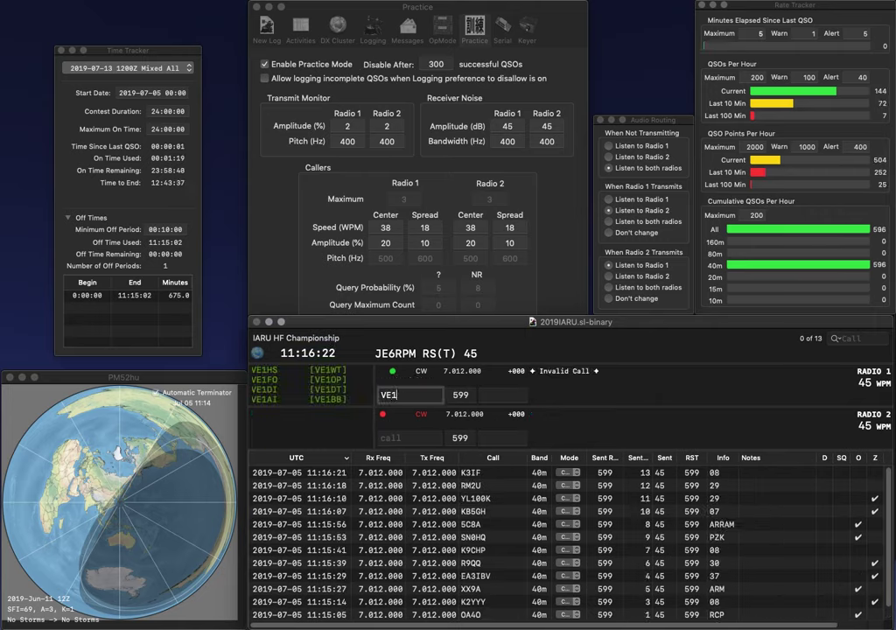
key(Return)
text(W0OJW)
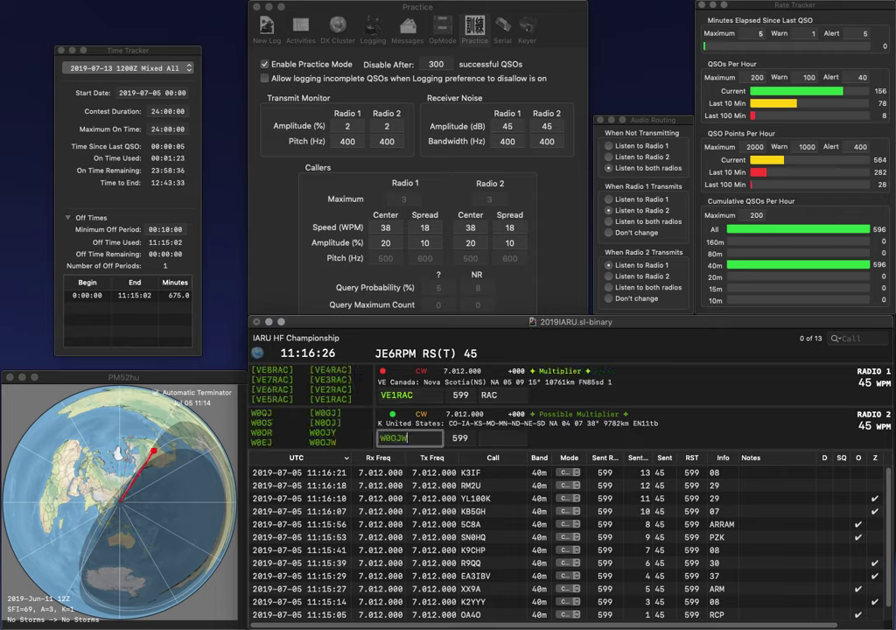
key(Return)
key(Tab)
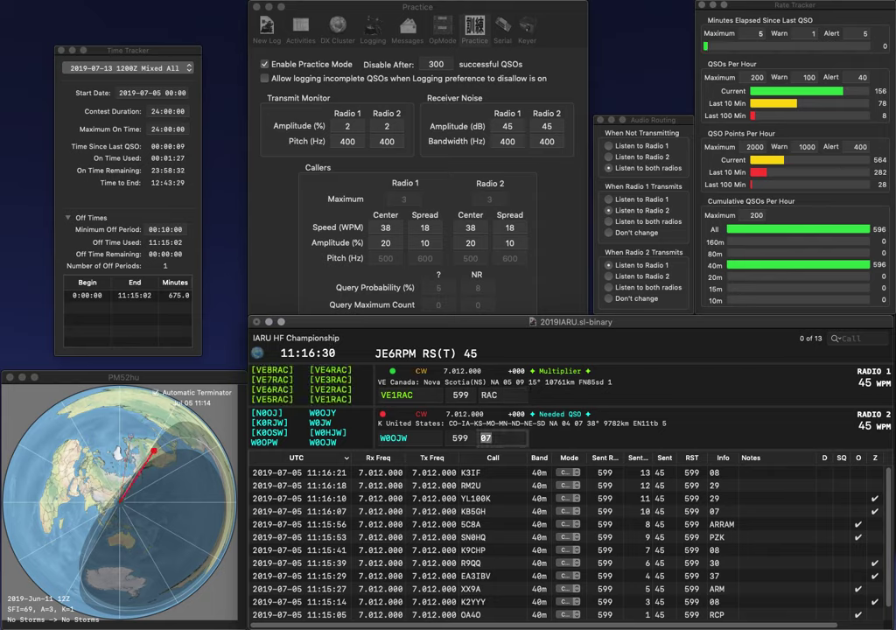
key(Return)
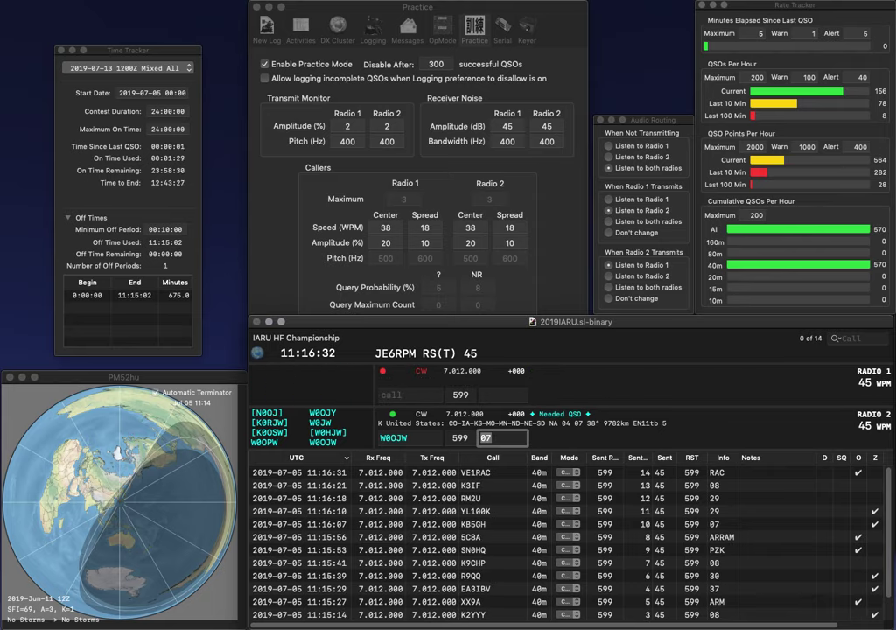
key(Return)
text(R)
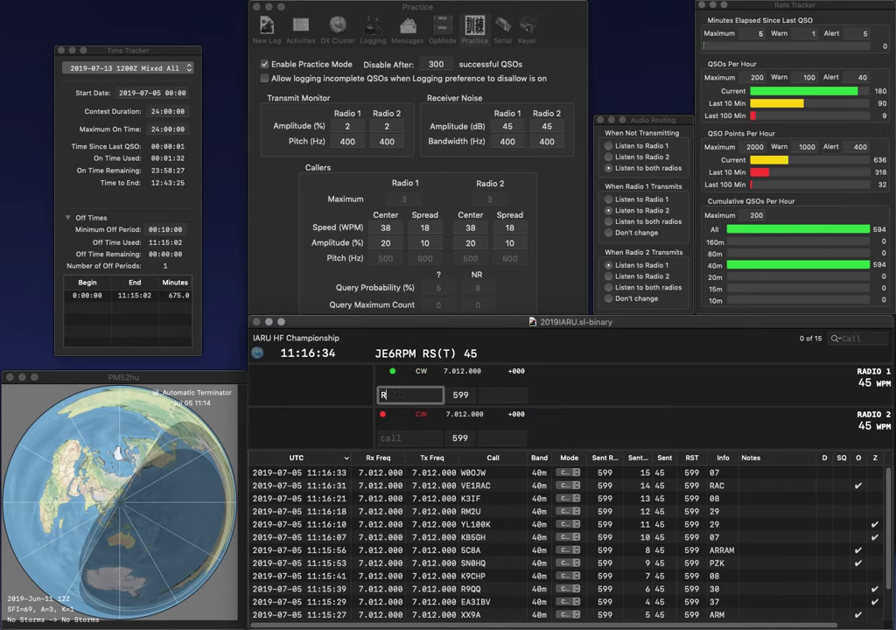
text(3)
key(Return)
text(R)
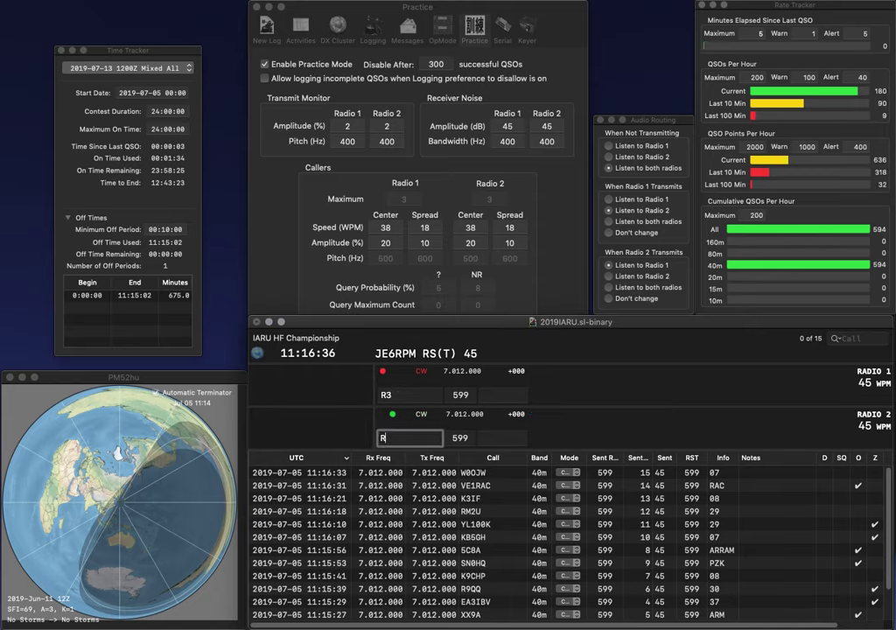
text(7AY)
key(Return)
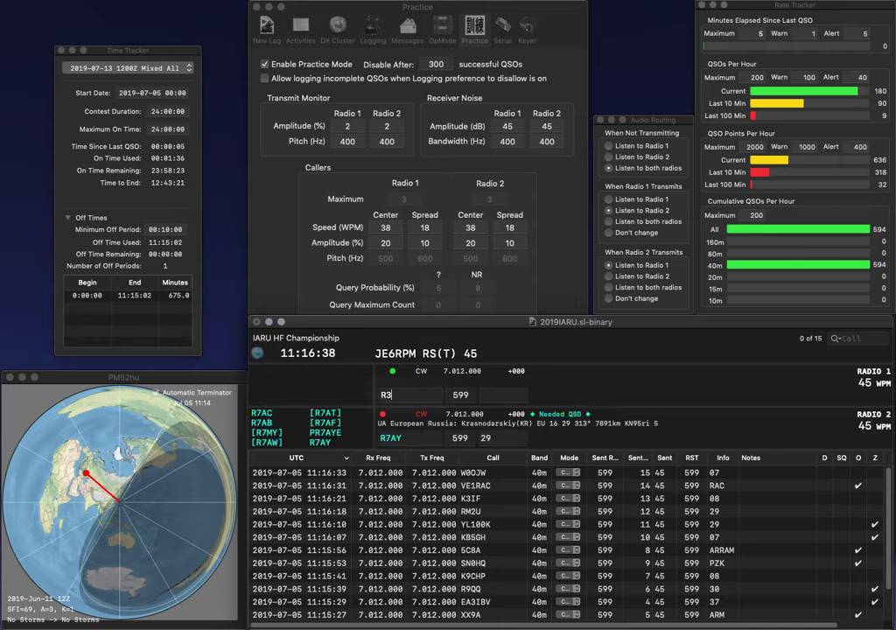
text(SV)
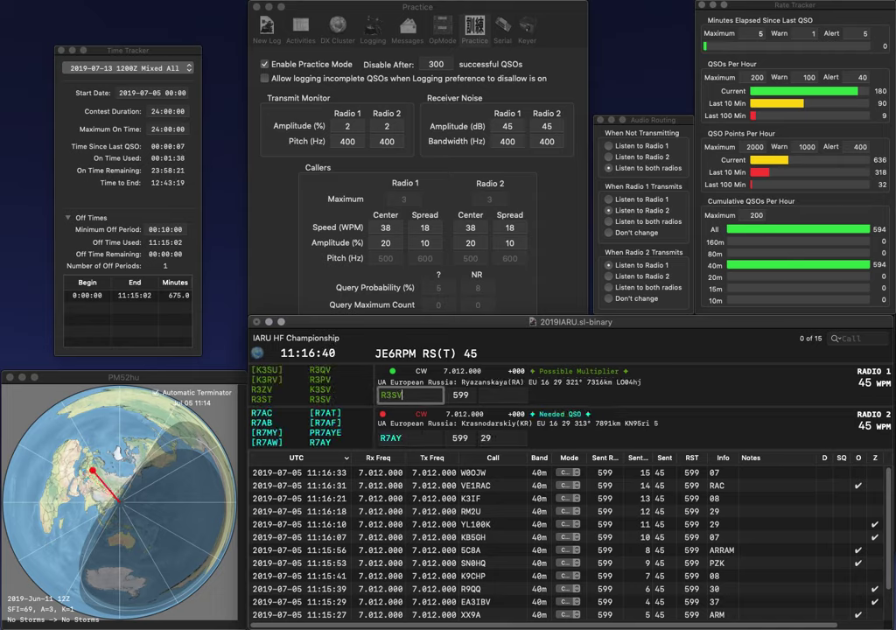
key(Return)
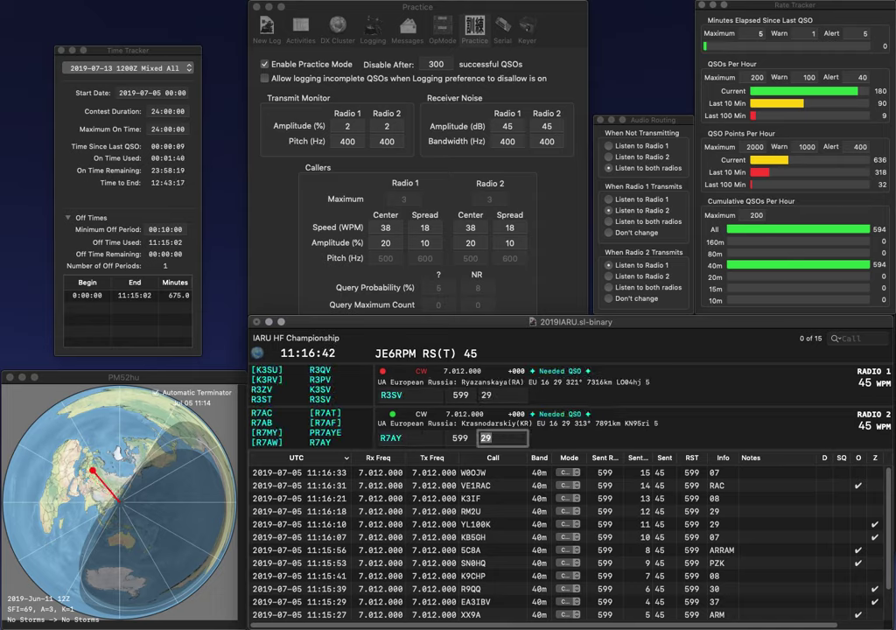
Step: Log R7AY on Radio 2 and R3SV on Radio 1, both with exchange 29
key(Return)
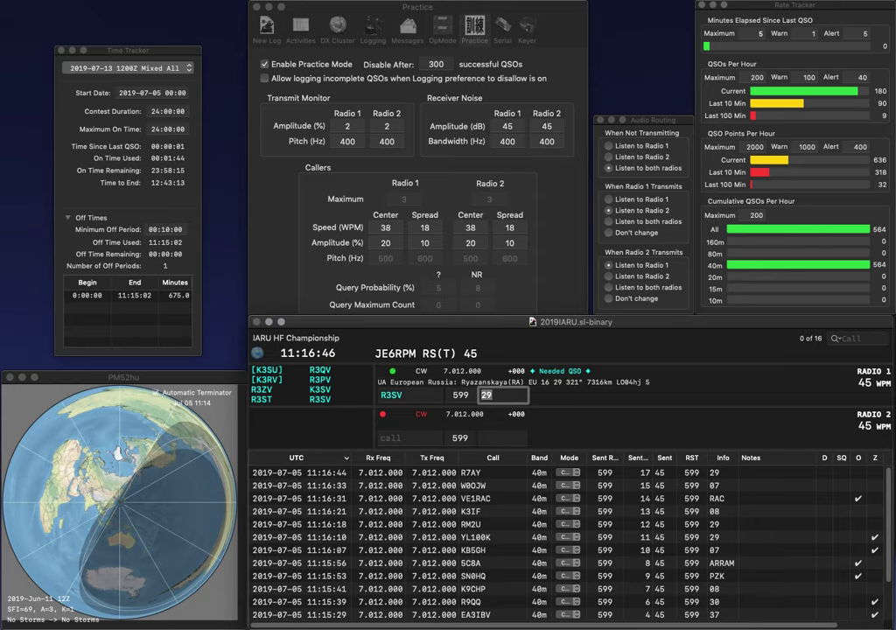
key(Return)
Step: Work IO2HQ on Radio 2 and AT1HQ on Radio 1, logging the contacts with exchanges ARI and ARSI
text(IO)
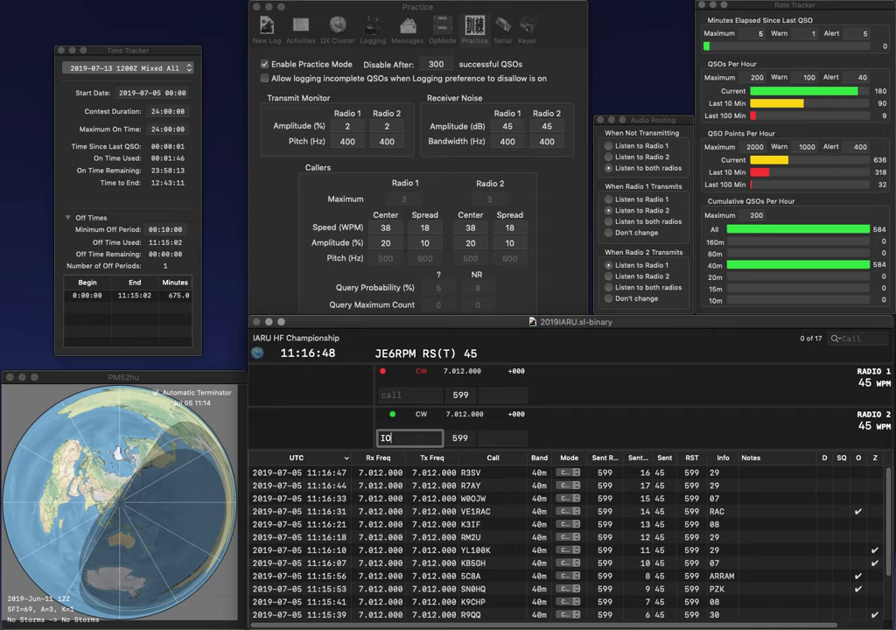
text(2HQ)
key(Return)
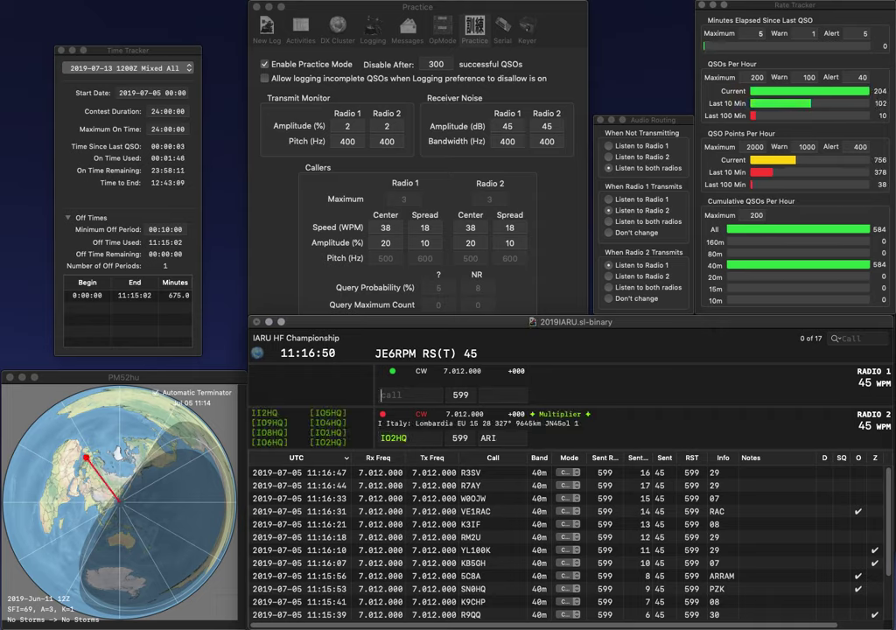
text(AT1HQ)
key(space)
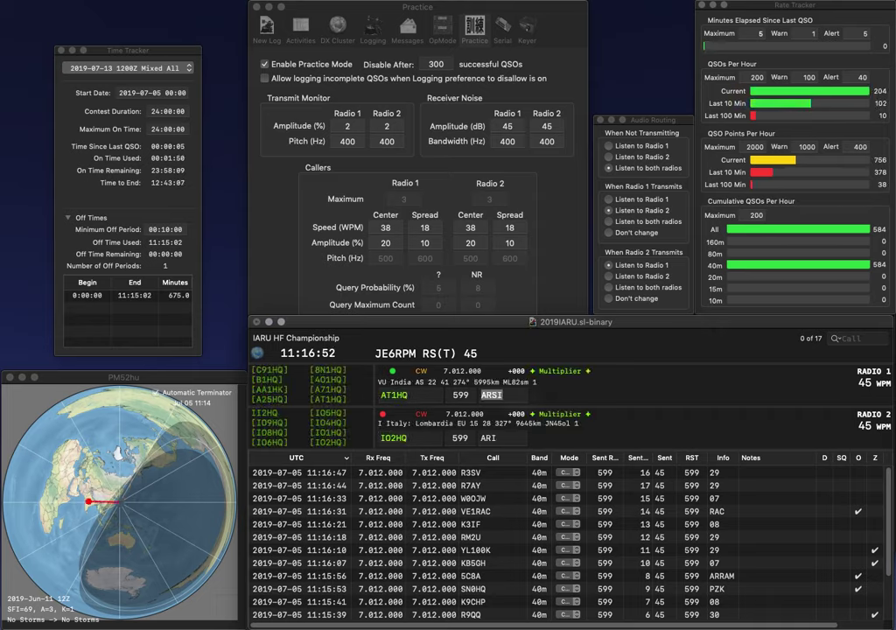
key(Return)
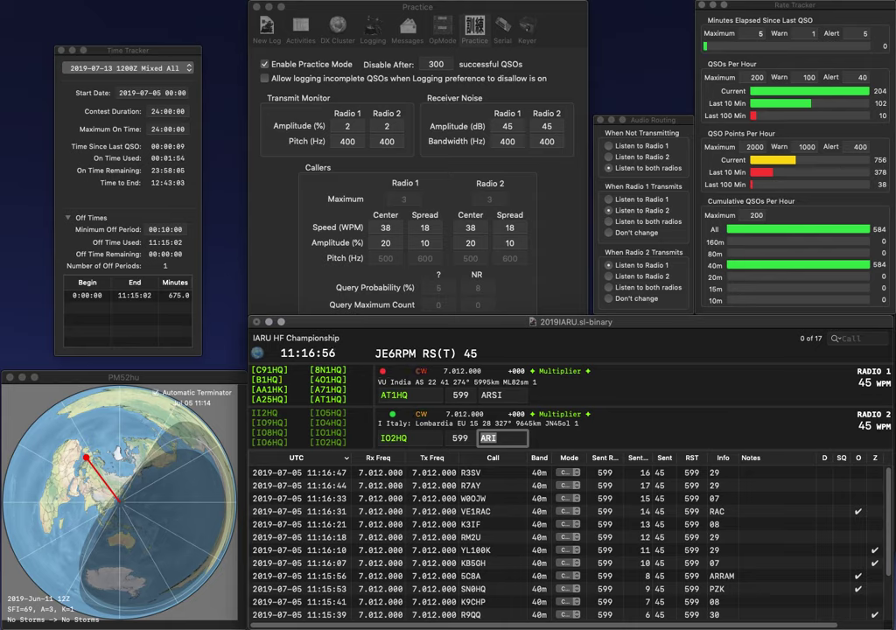
key(Return)
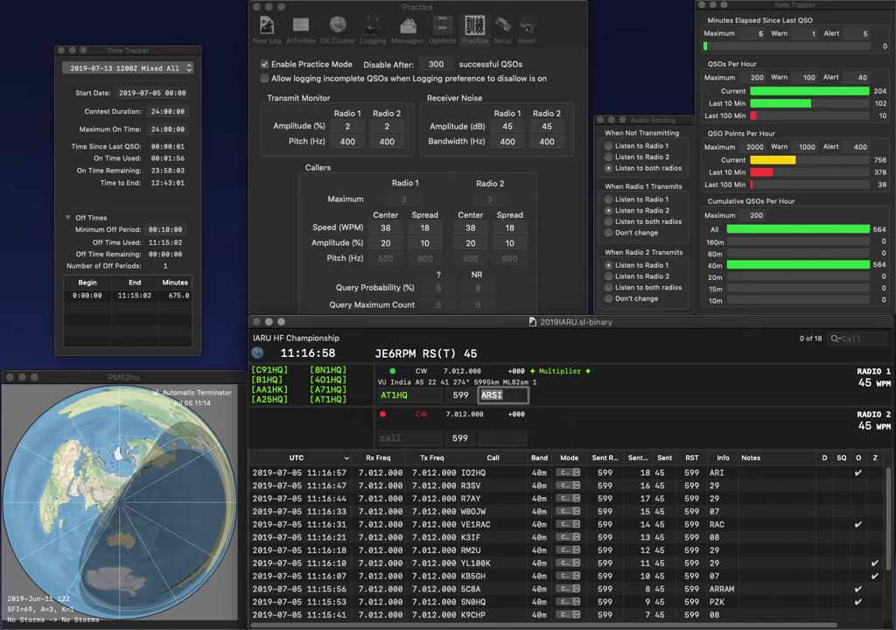
key(Return)
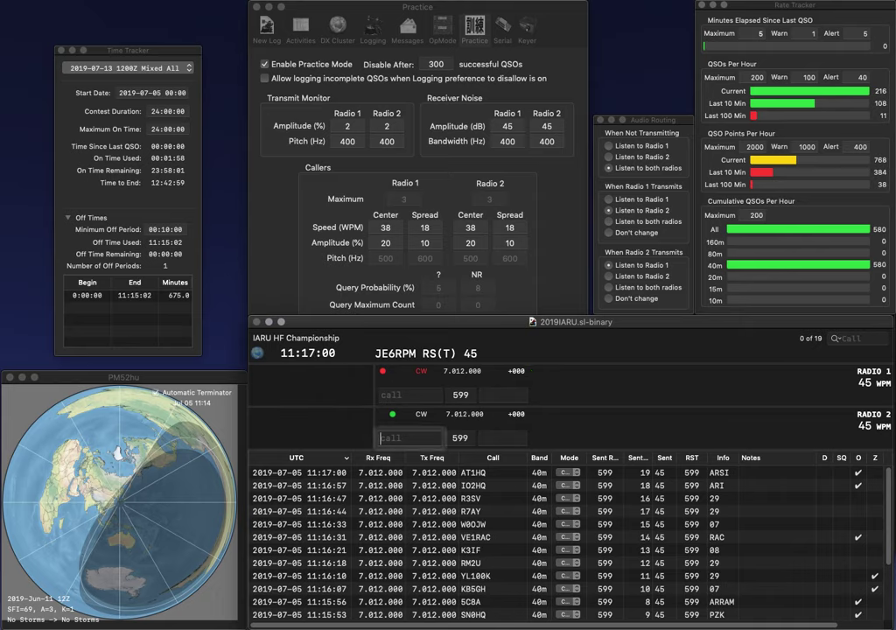
Step: Work W3PR on Radio 2, logging exchange 08, and send the partial call KC on Radio 1 in between
text(W3PR)
key(Return)
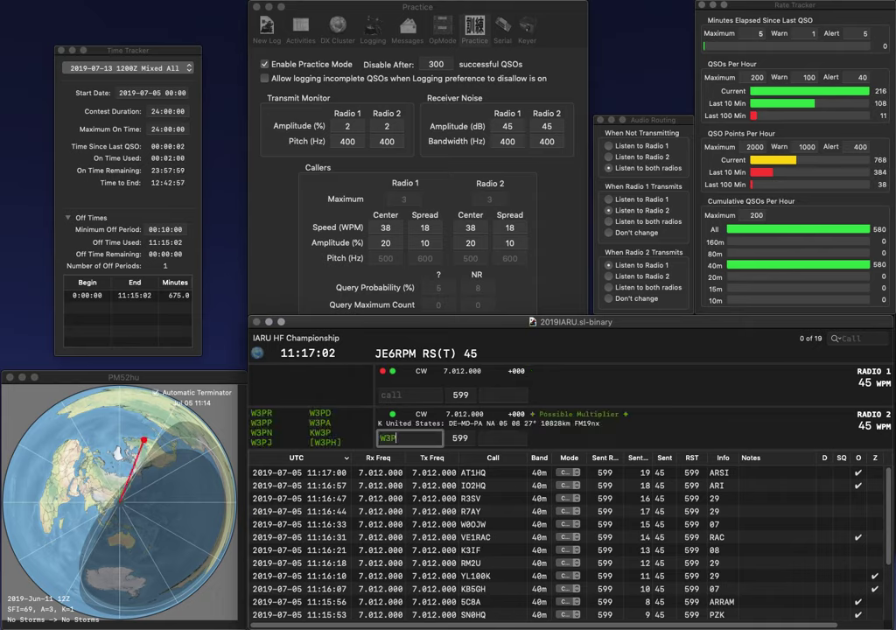
text(KC)
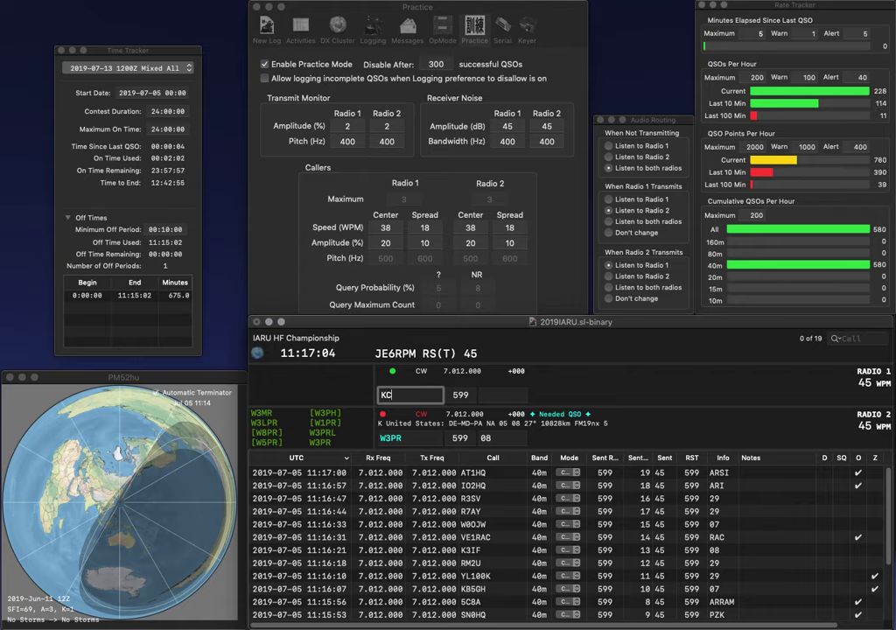
key(Return)
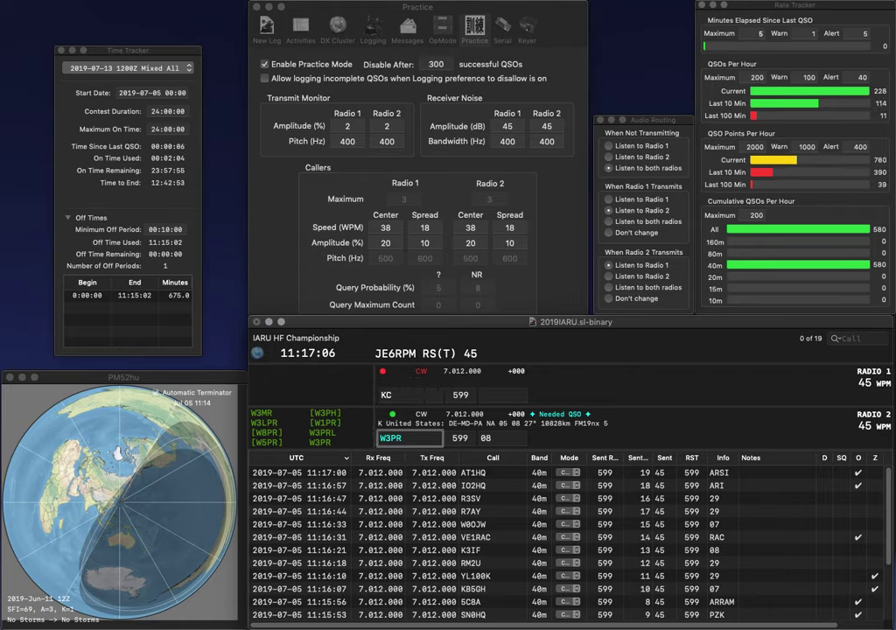
key(Return)
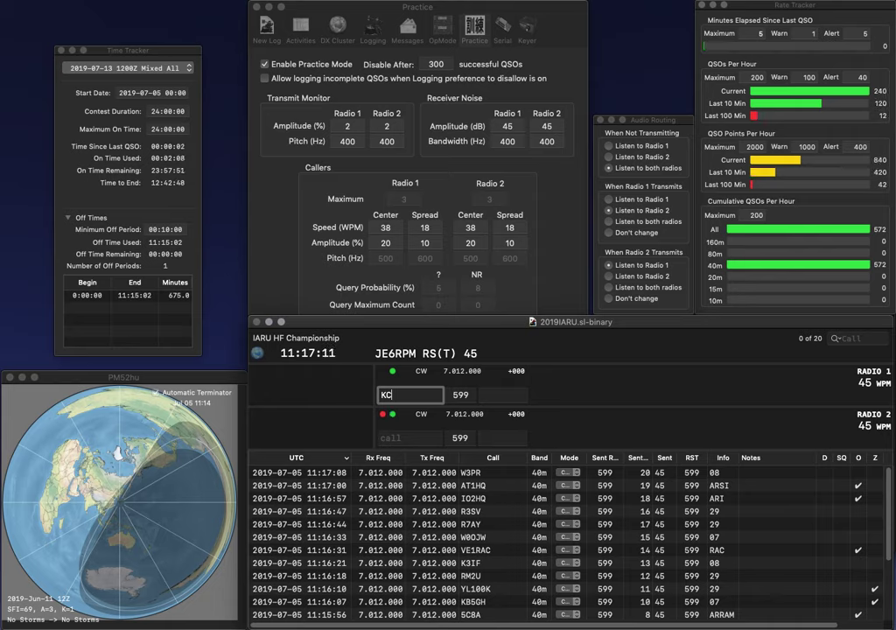
text(5RJ)
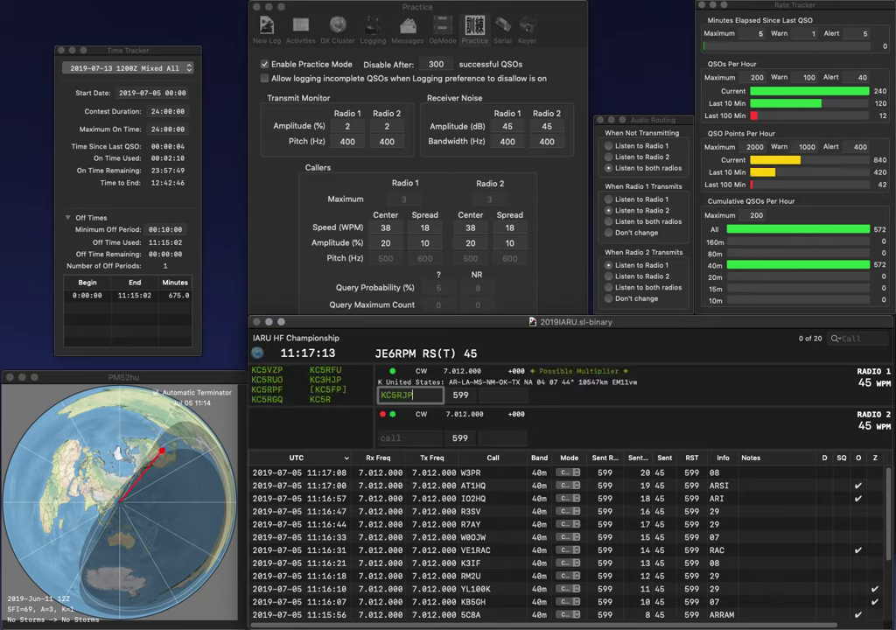
text(P)
key(Return)
text(R)
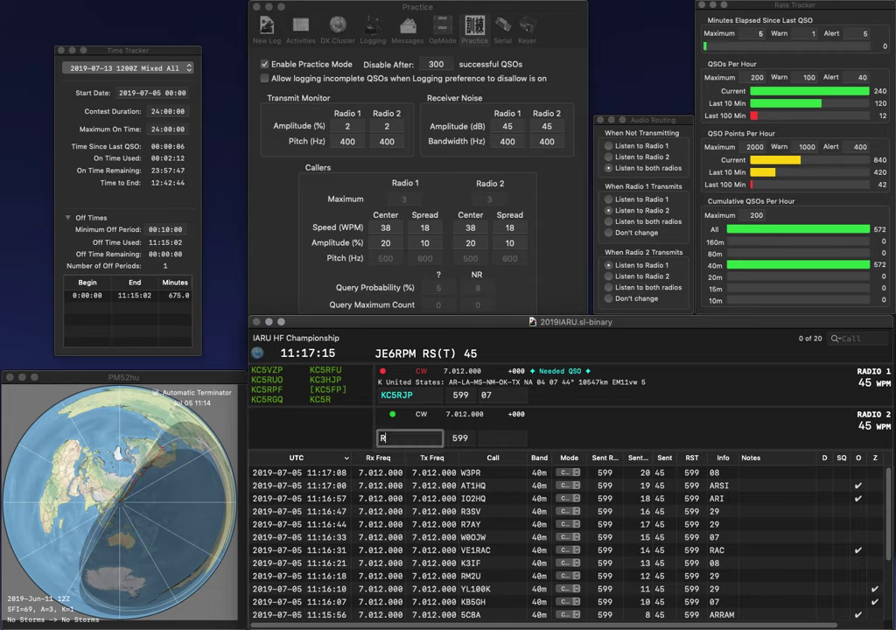
text(J3KT)
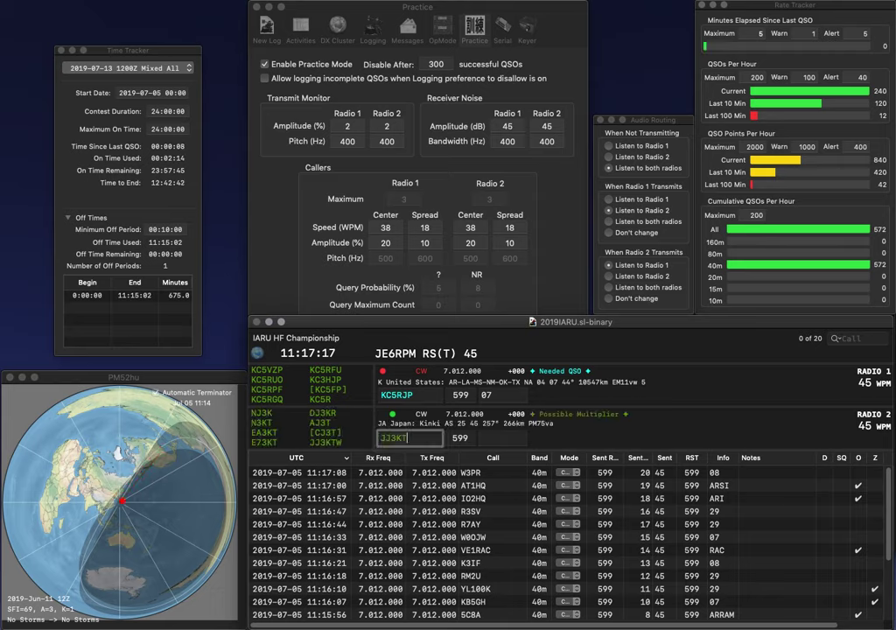
text(W)
key(Return)
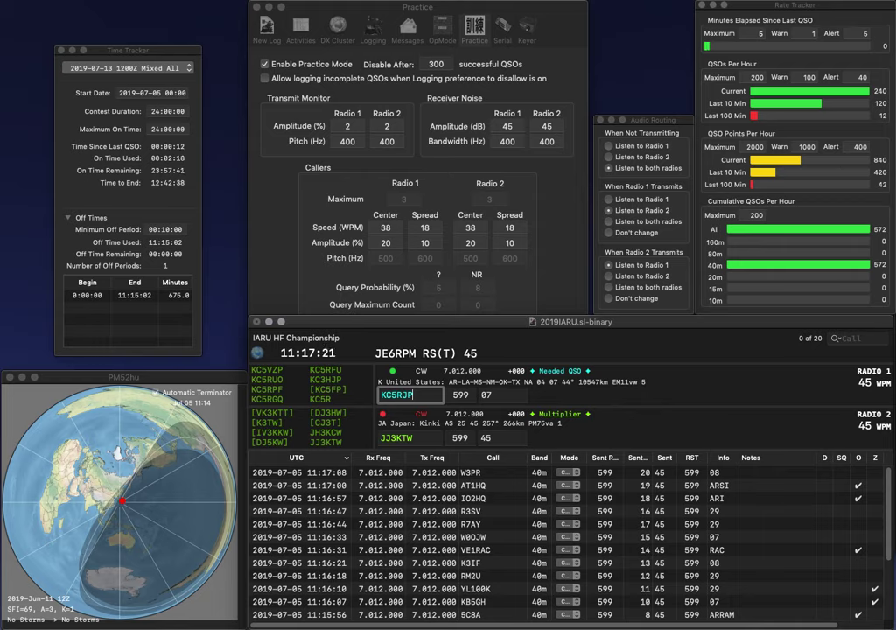
key(BackSpace)
text(F)
key(Return)
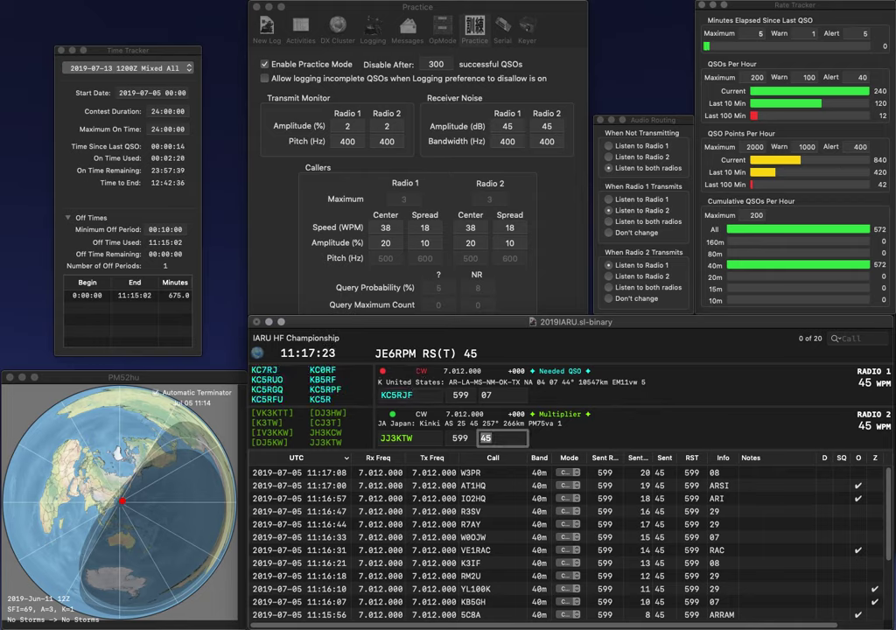
key(Return)
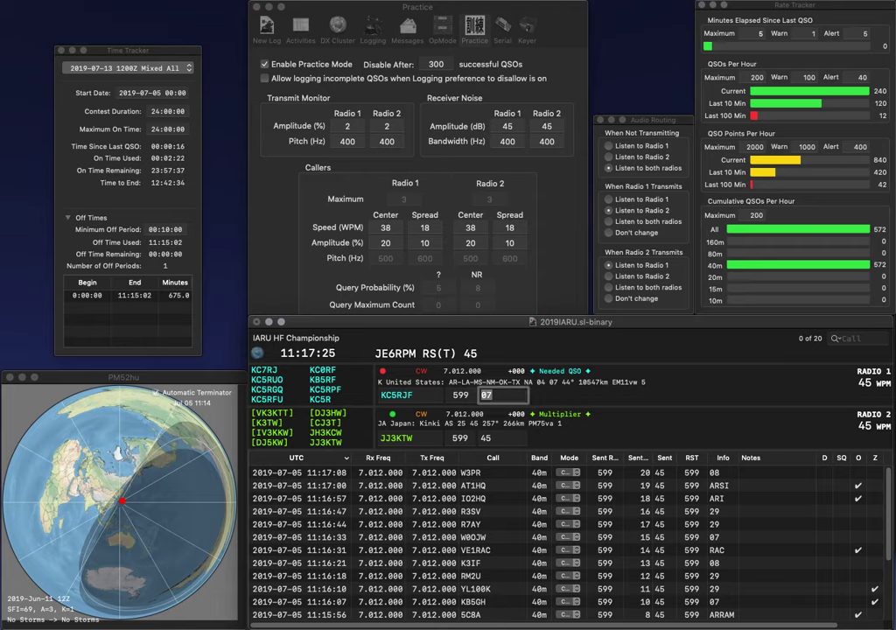
key(Tab)
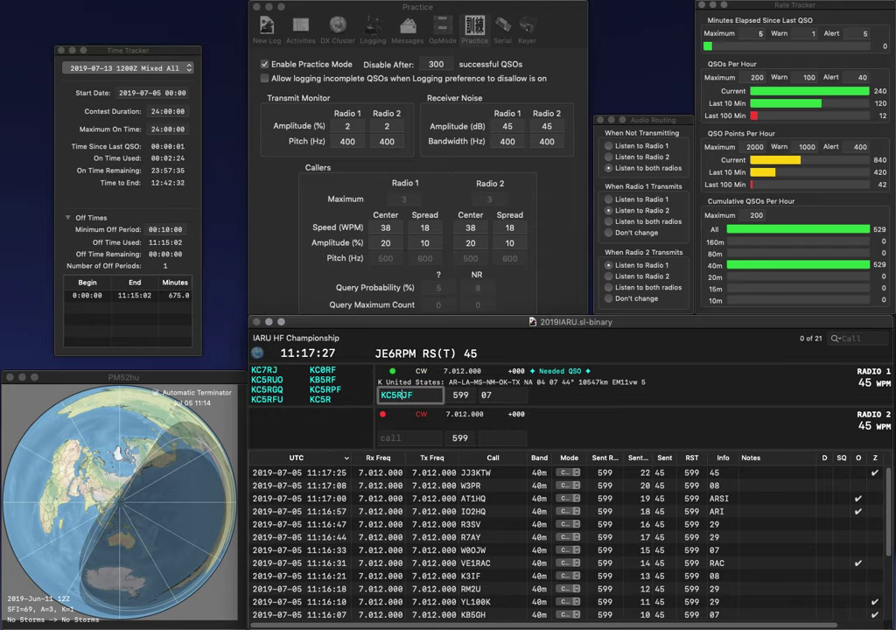
text(P)
key(Return)
key(backslash)
text(0HQ)
key(Return)
key(backslash)
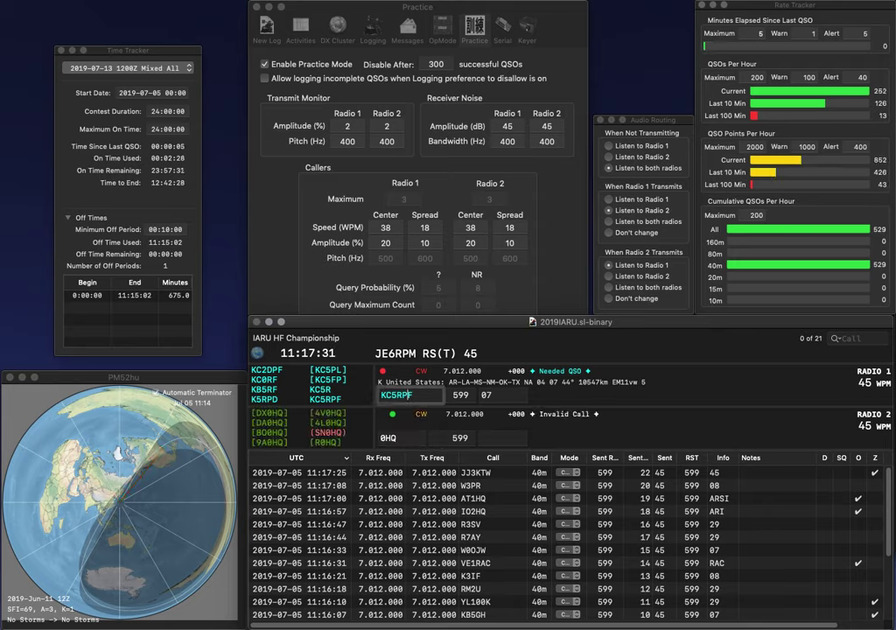
key(Tab)
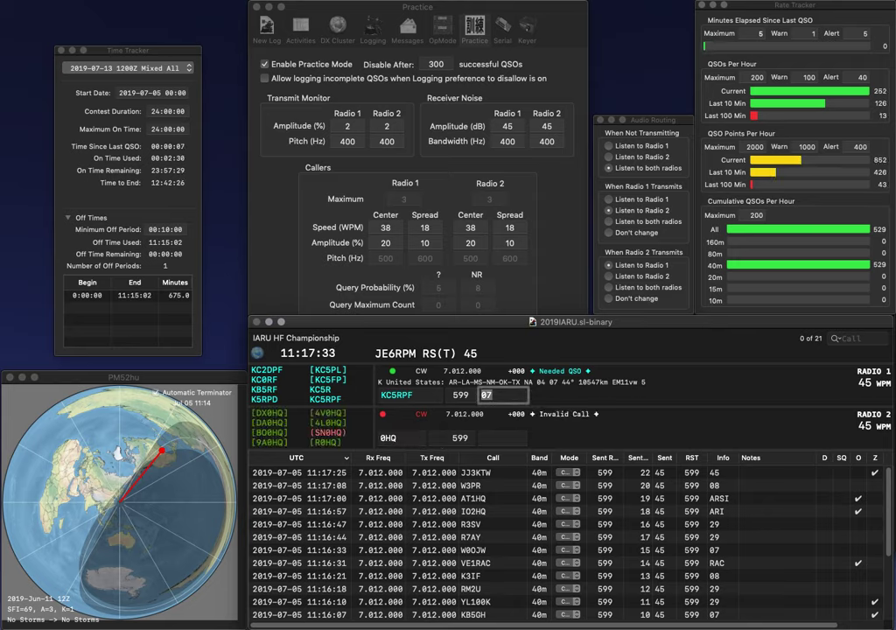
key(backslash)
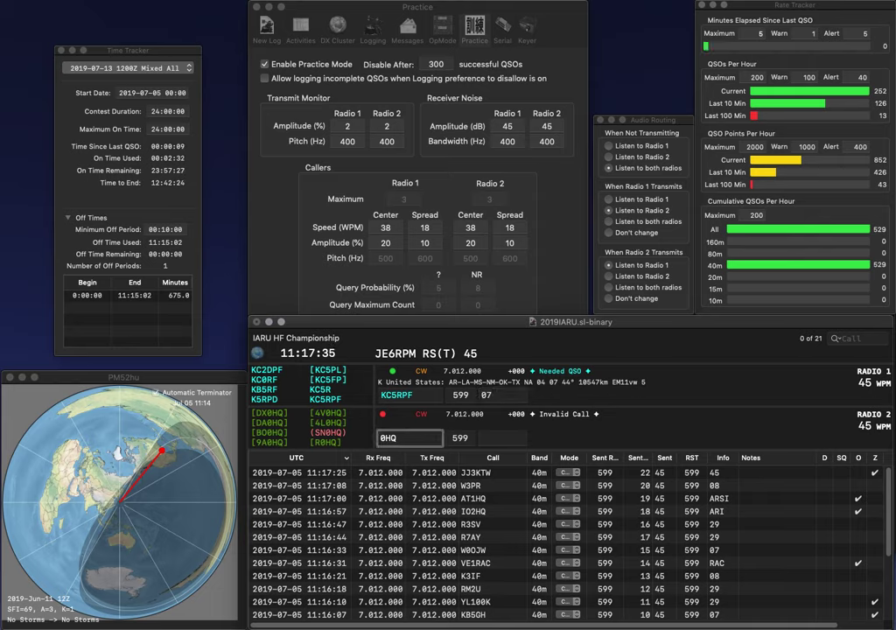
Step: Complete the Radio 2 call as EE0HQ and send its exchange, and answer OK6DJ on Radio 1
text(EE)
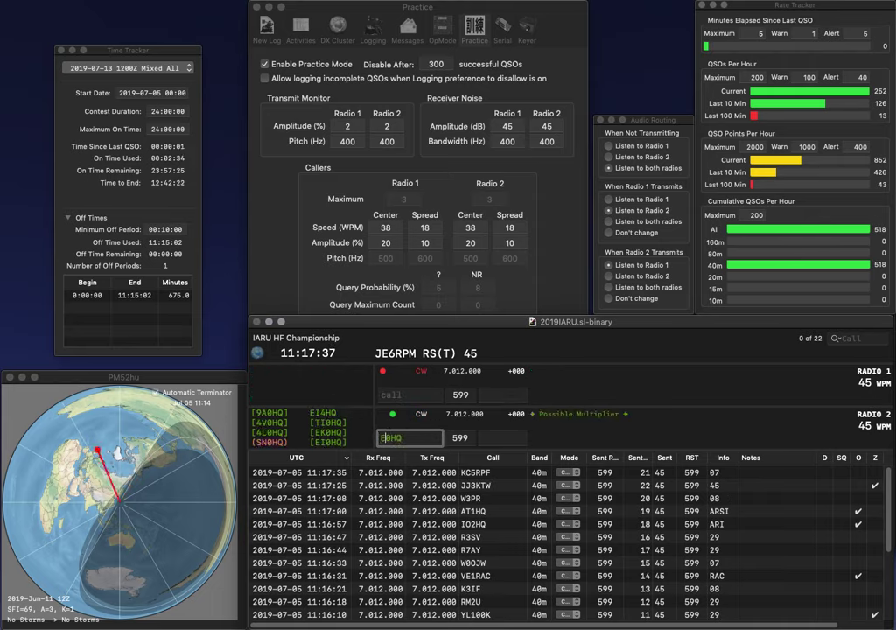
key(Return)
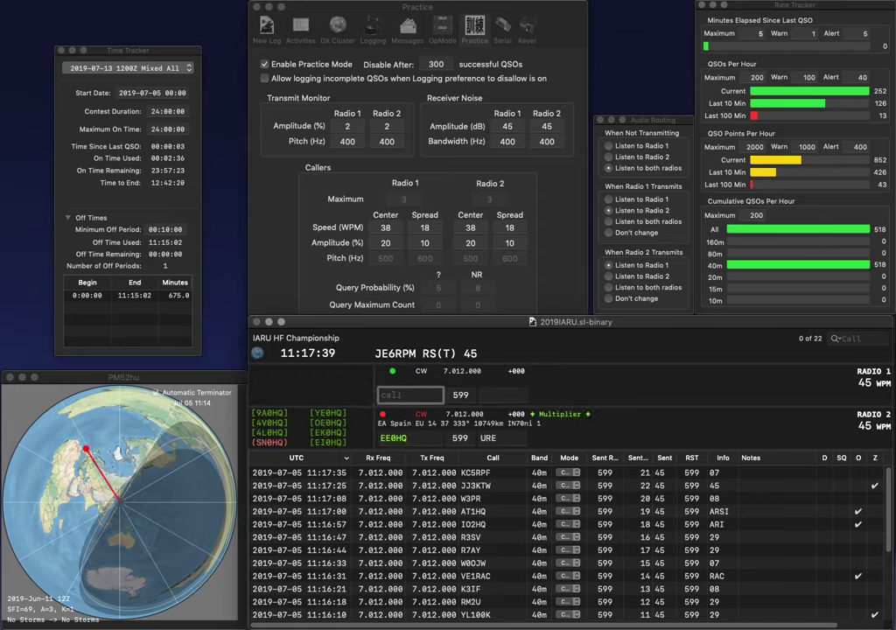
text(OK6DJ)
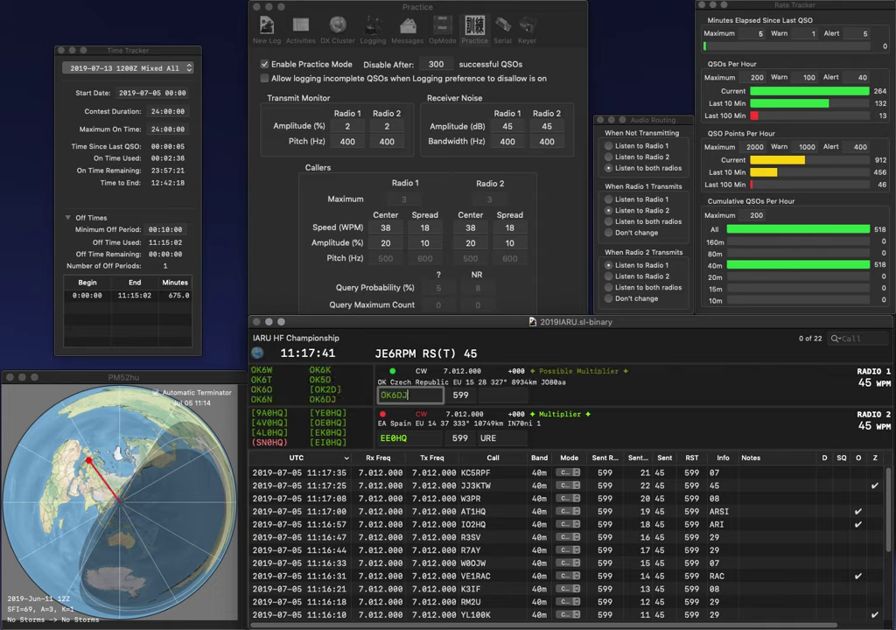
key(Return)
key(BackSpace)
text(I)
key(Return)
key(space)
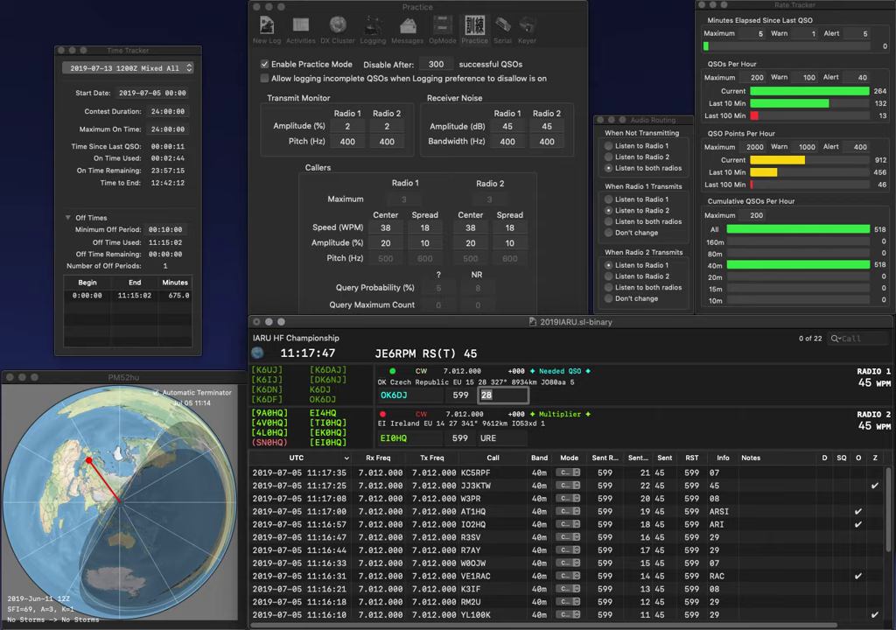
key(Return)
key(Return)
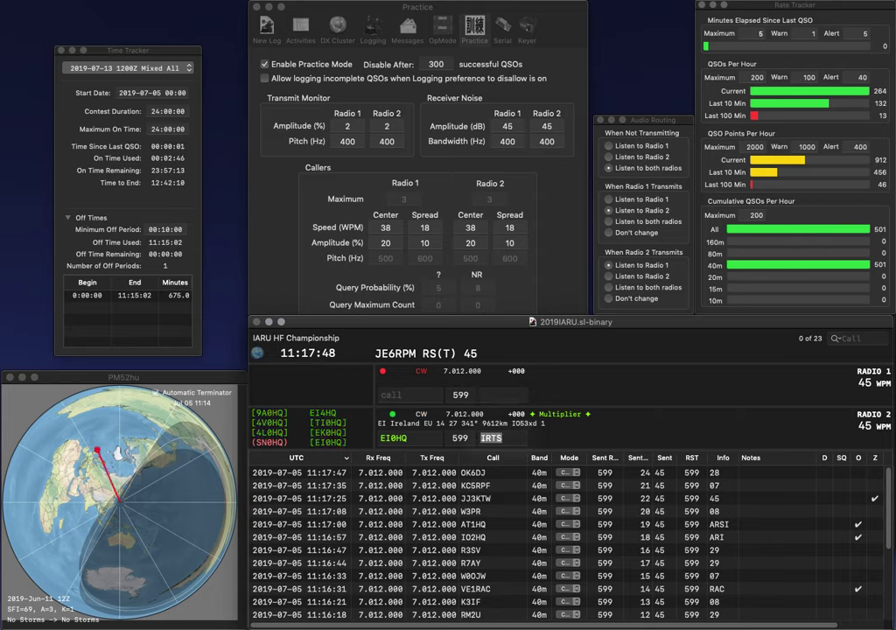
key(Return)
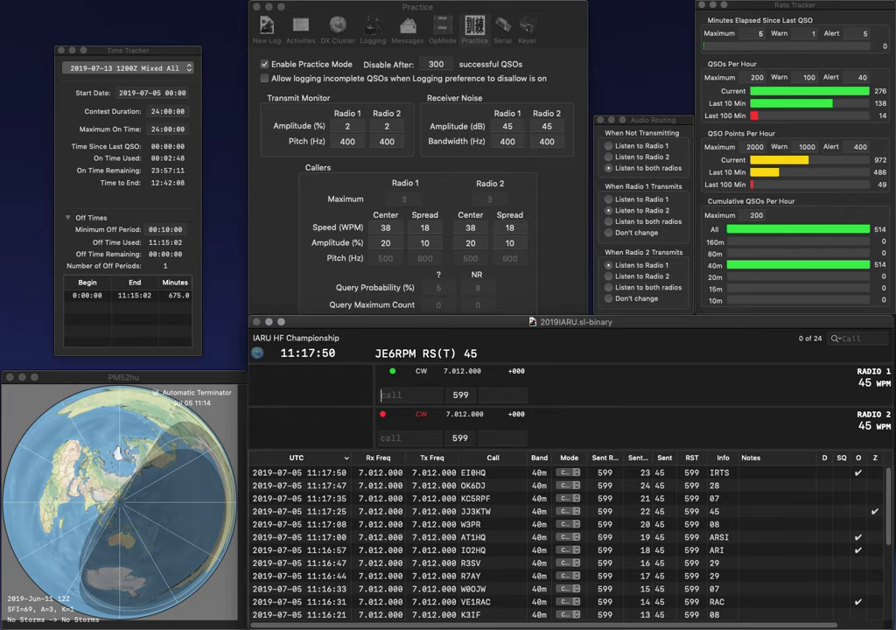
text(W0LVZ)
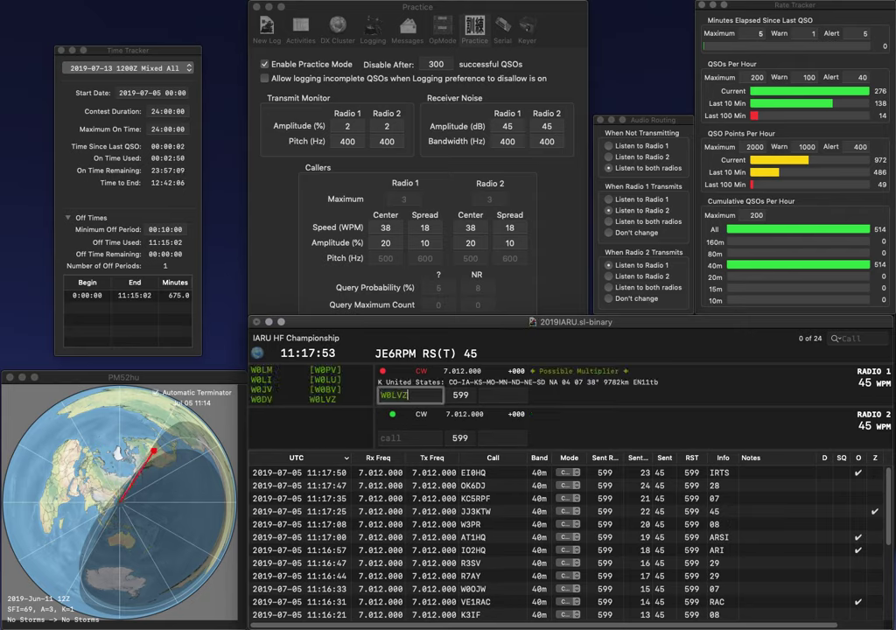
key(Return)
text(0HQ)
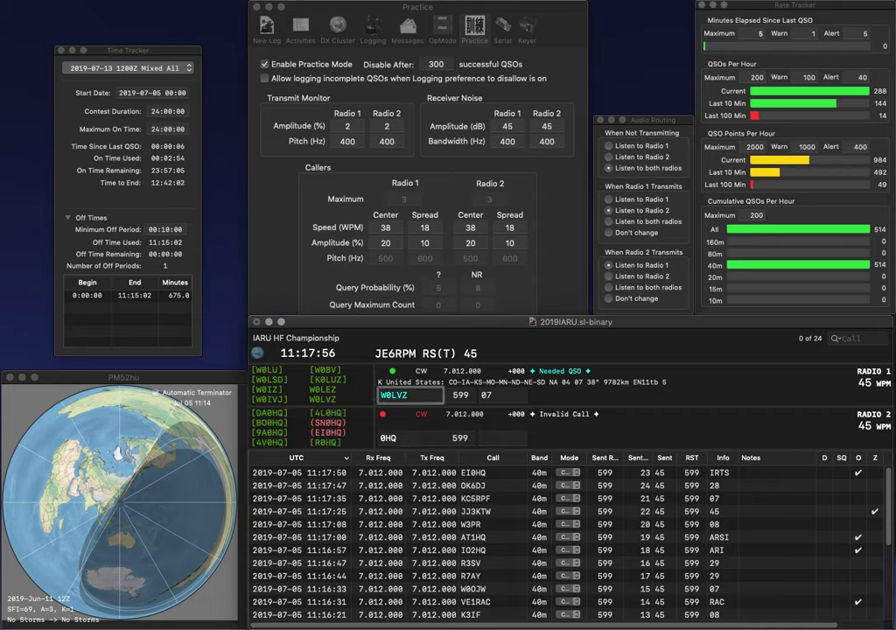
key(Tab)
key(Return)
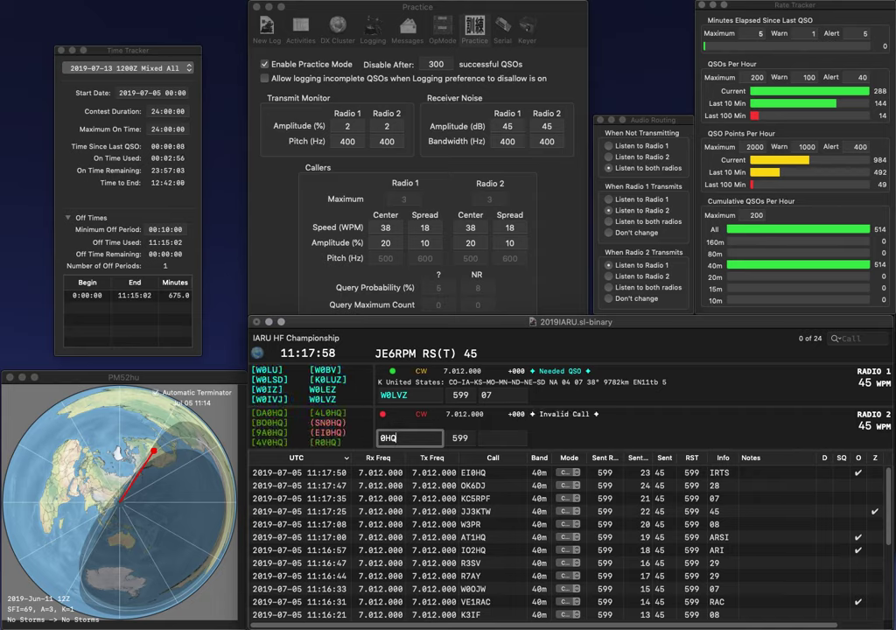
Step: Complete the Radio 2 call as EK0HQ and work YL4HQ on Radio 1, logging the contacts with exchanges FRRA and LRAL
text(EK)
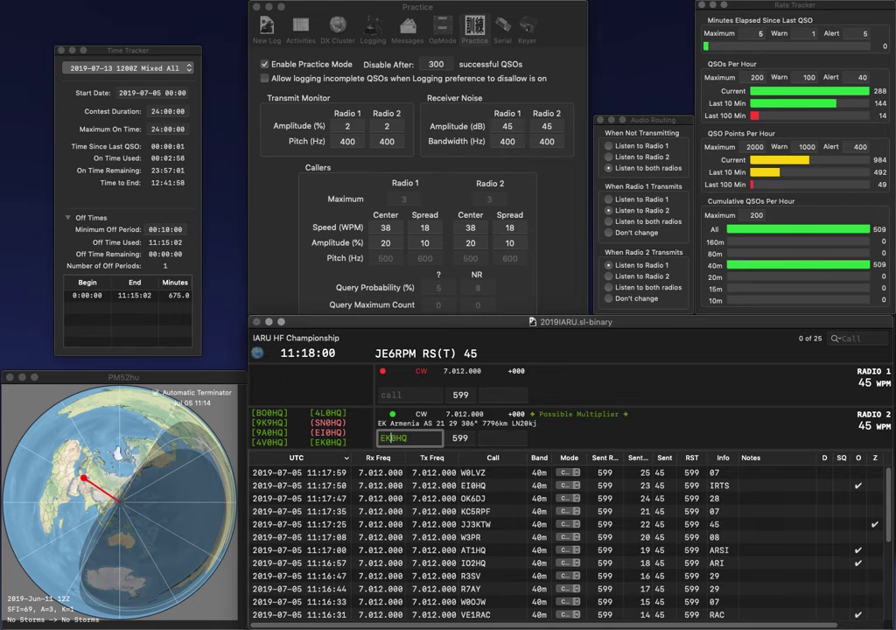
key(Return)
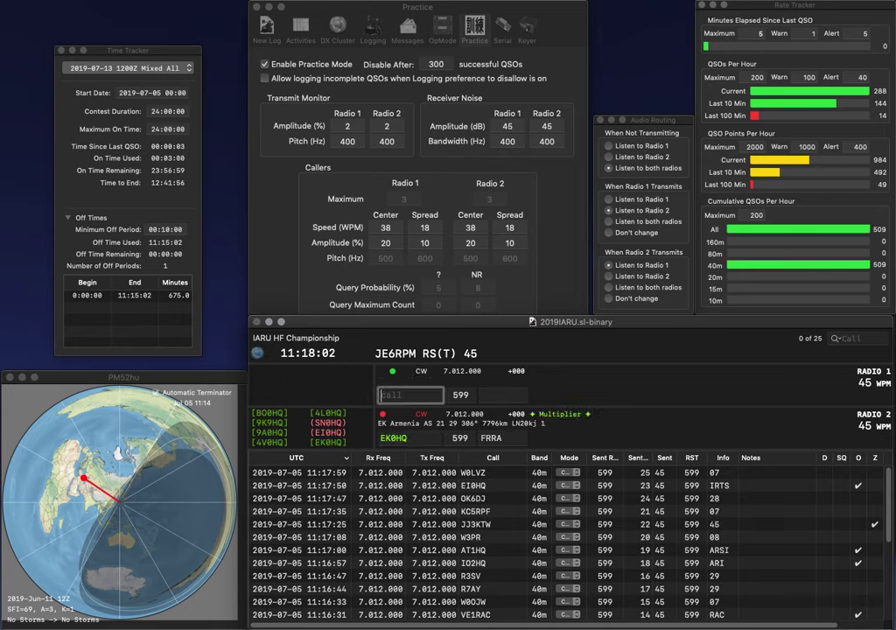
text(YL4HQ)
key(Return)
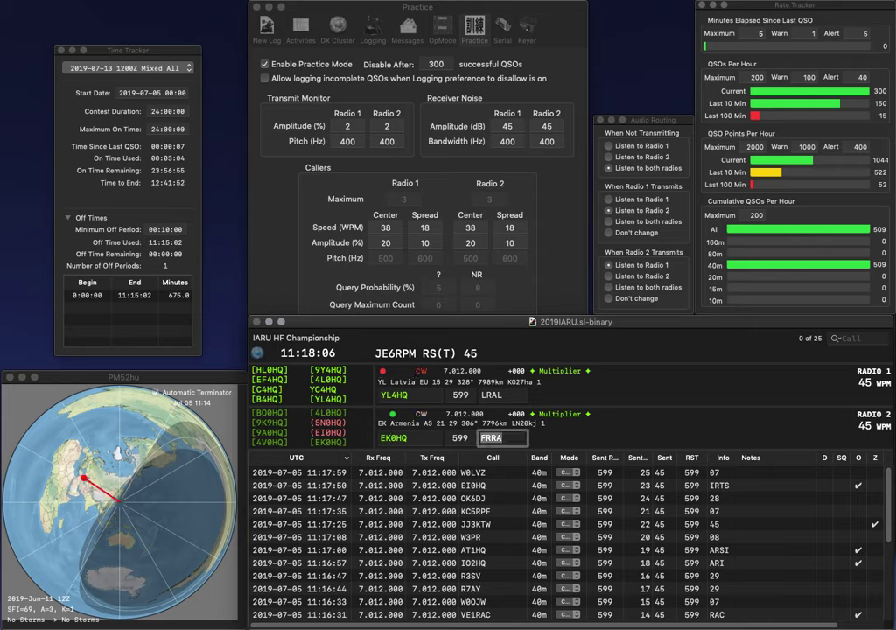
key(Return)
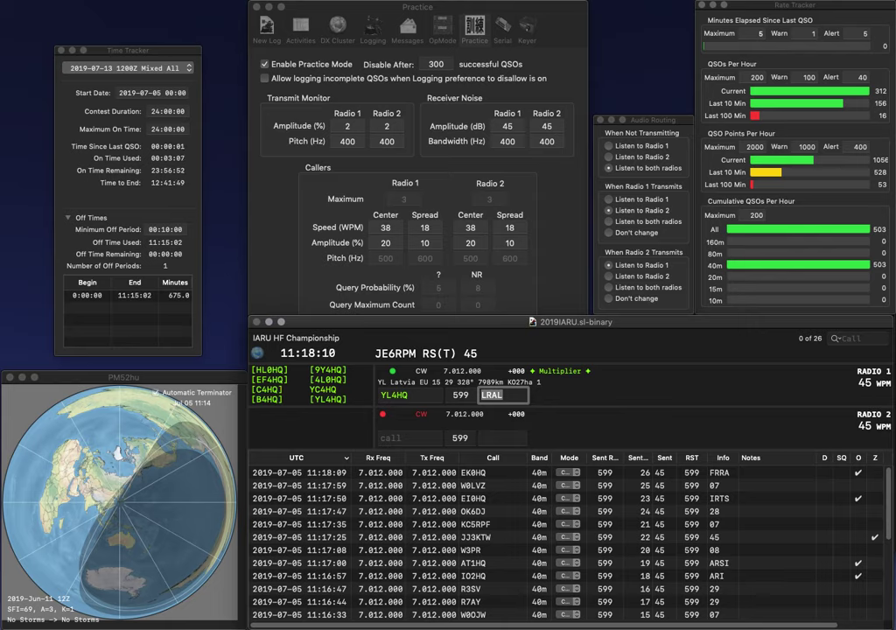
key(Return)
text(EA5KB)
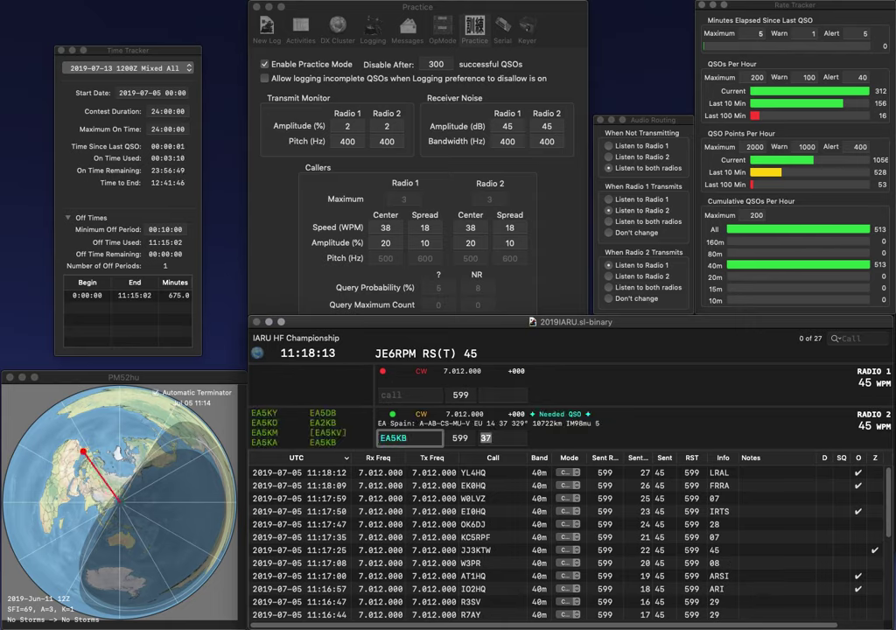
key(Return)
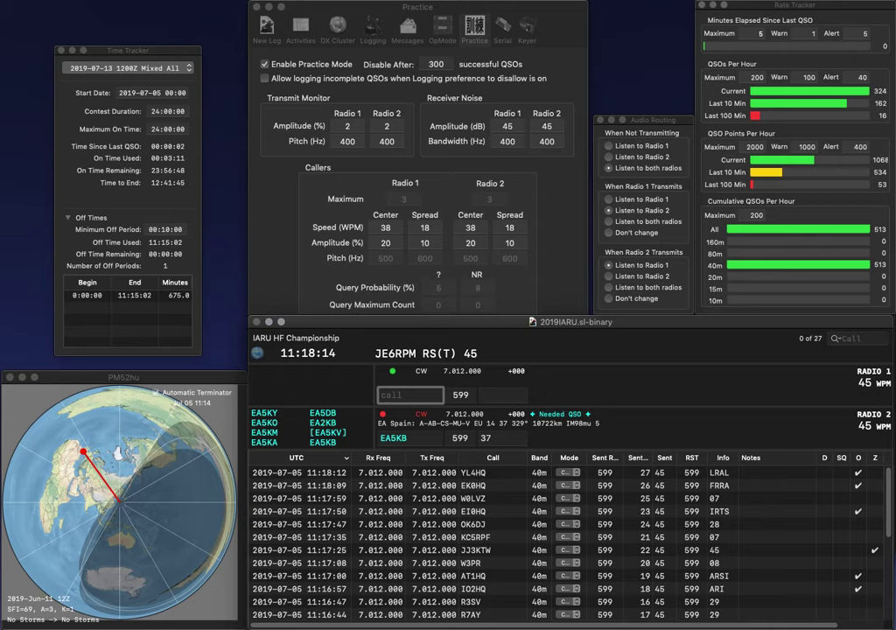
text(N7JW)
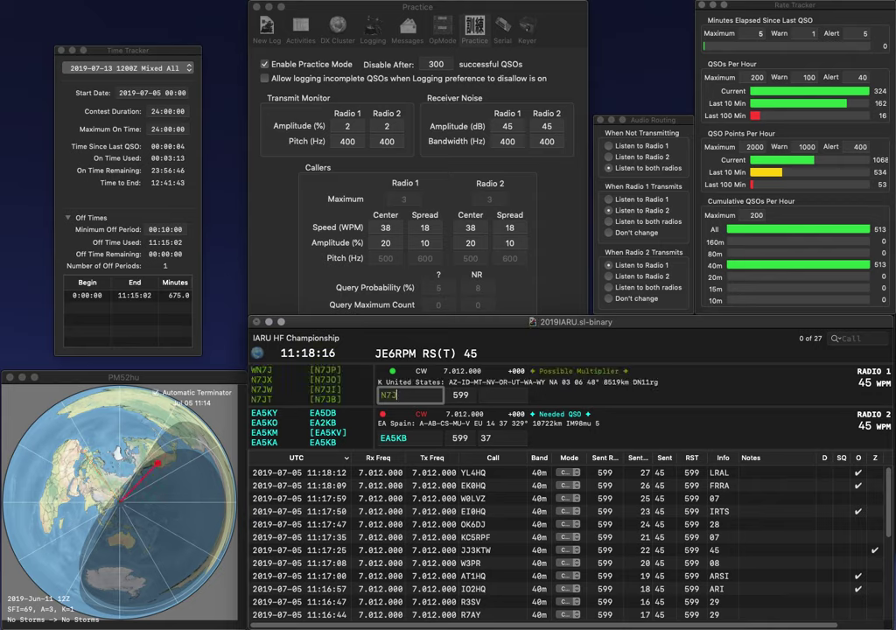
key(space)
key(Tab)
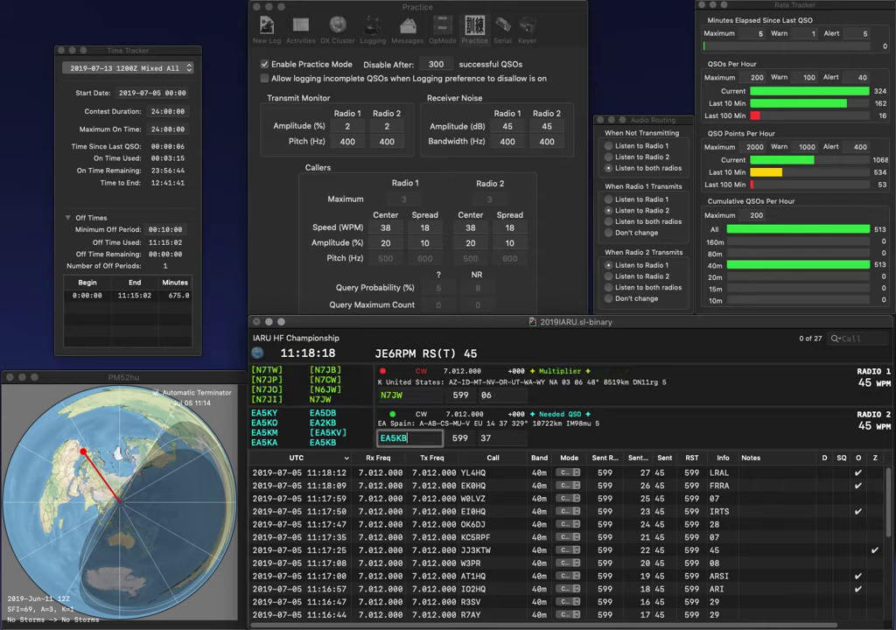
key(Return)
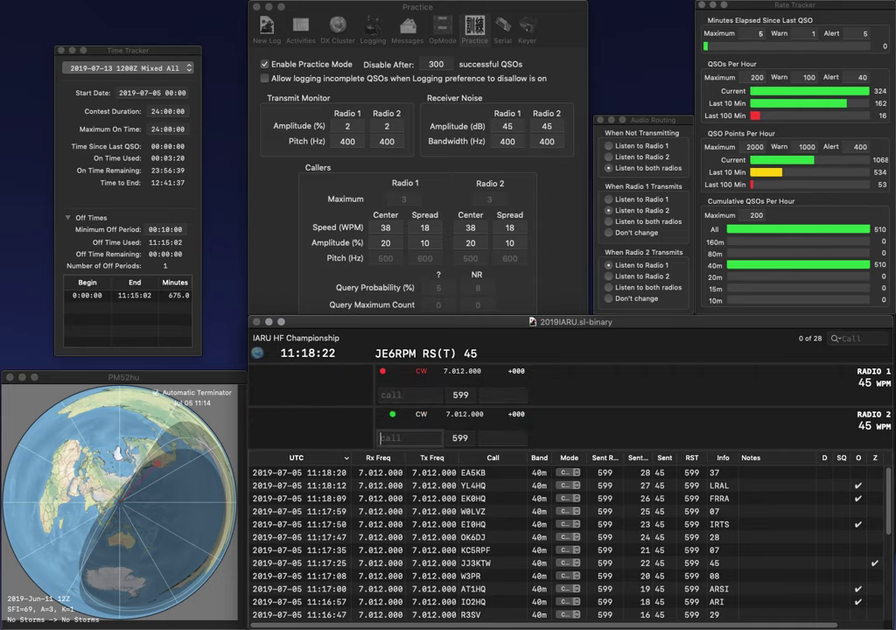
key(Return)
text(IZ1)
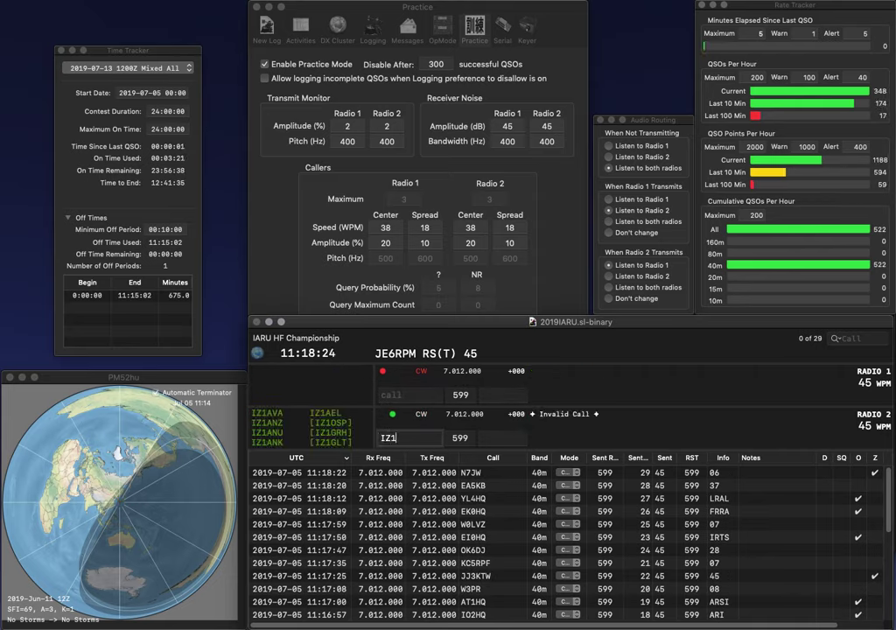
text(DXSG5W)
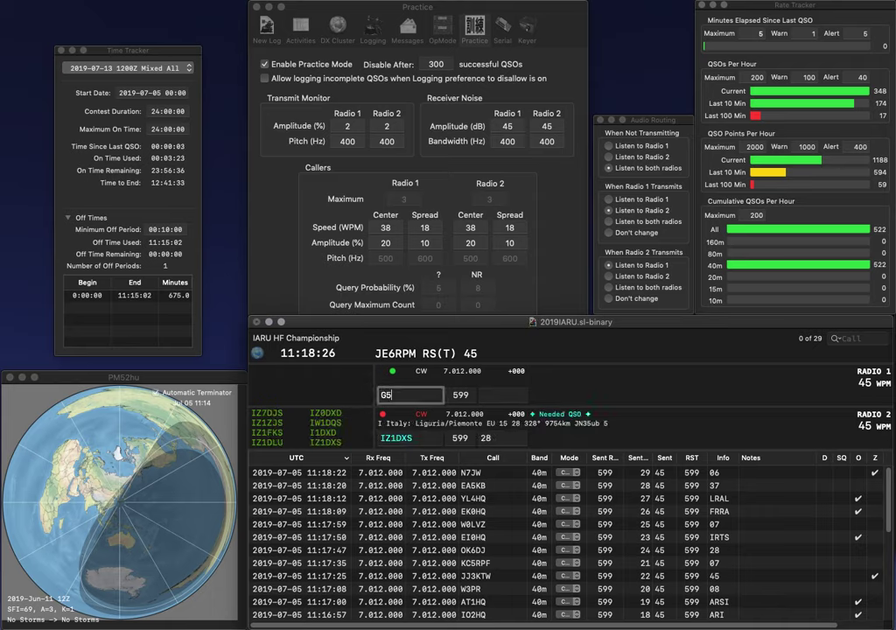
key(Return)
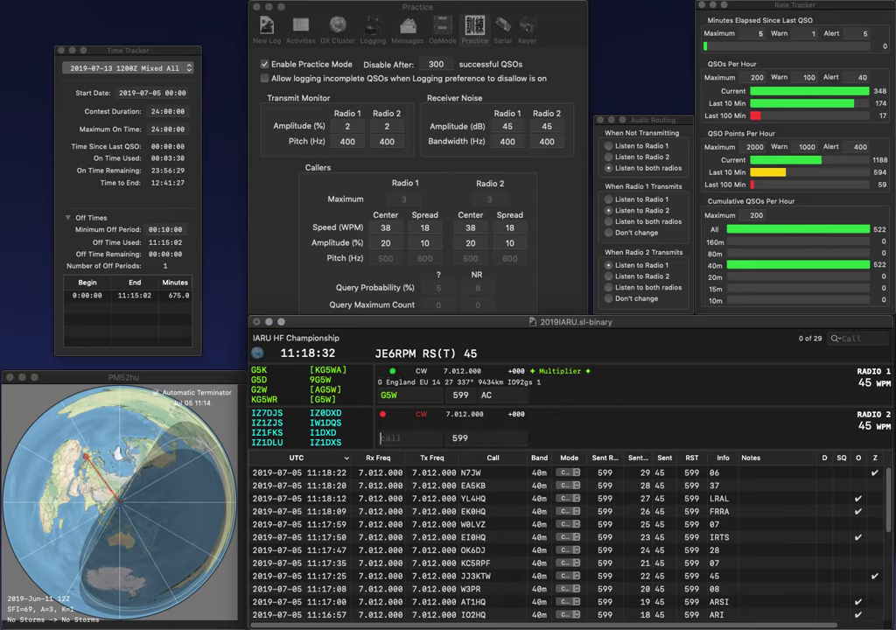
key(Return)
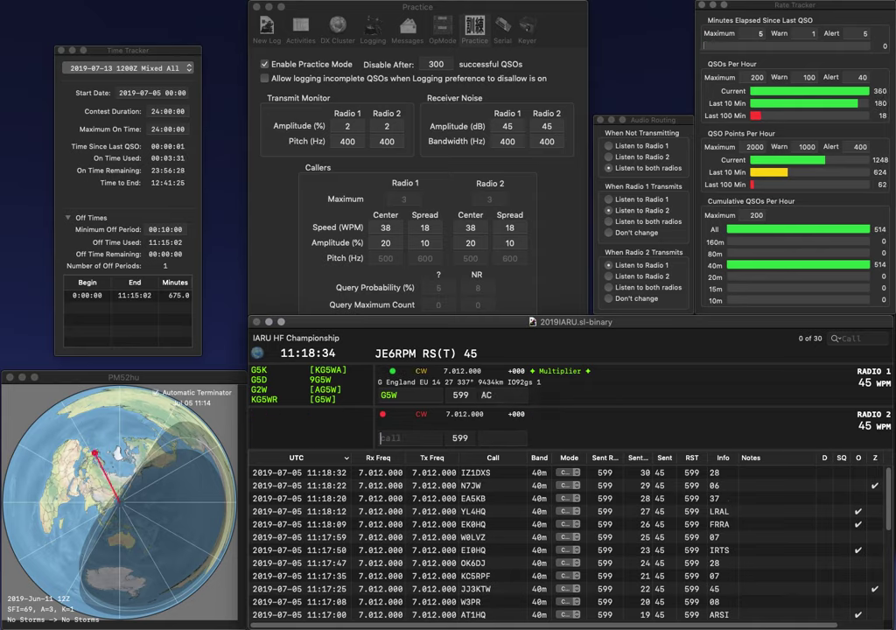
key(Return)
text(SP)
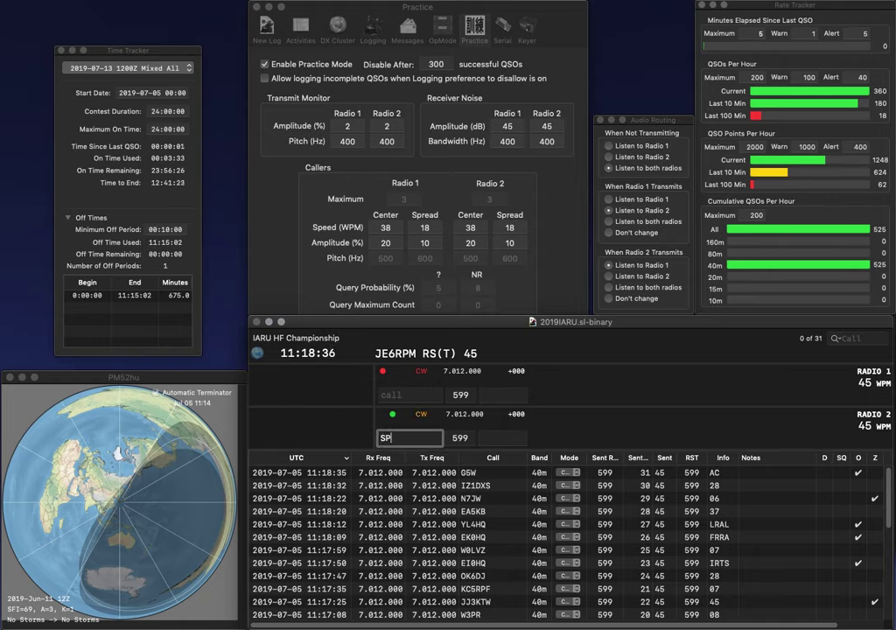
key(Return)
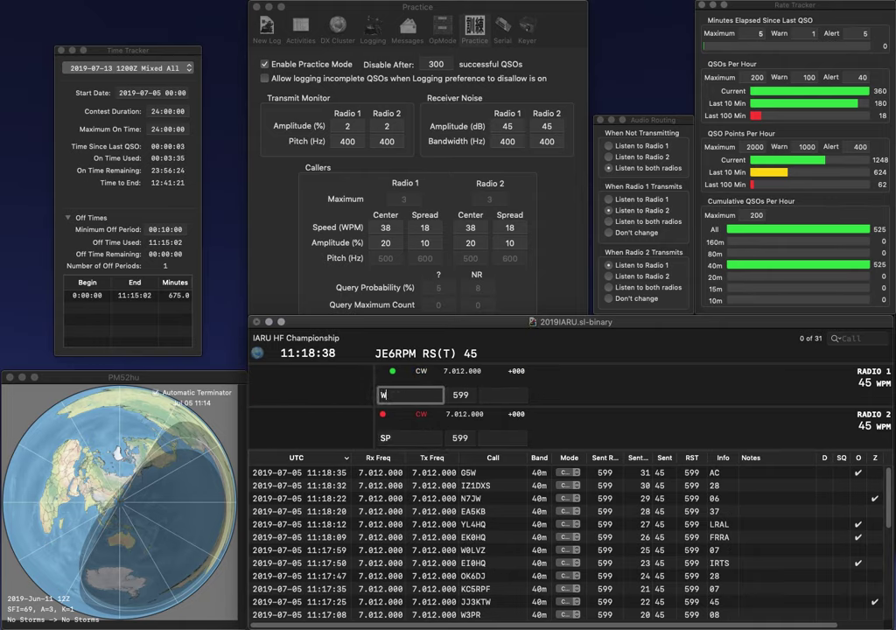
text(N6FI)
key(BackSpace)
text(S)
key(Return)
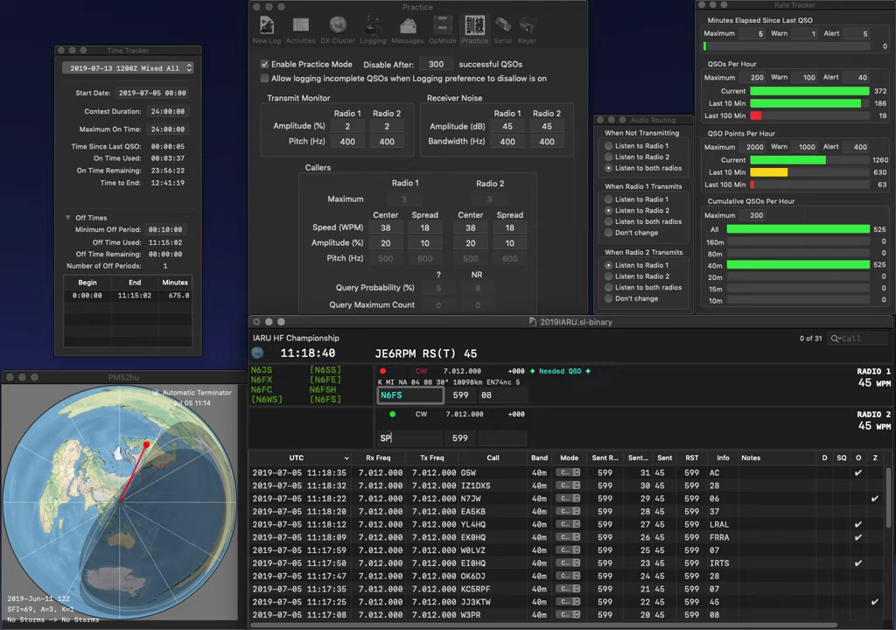
Step: Complete the Radio 2 call as SP2FVN and log N6FS with exchange 08 and SP2FVN with 28
text(FVN)
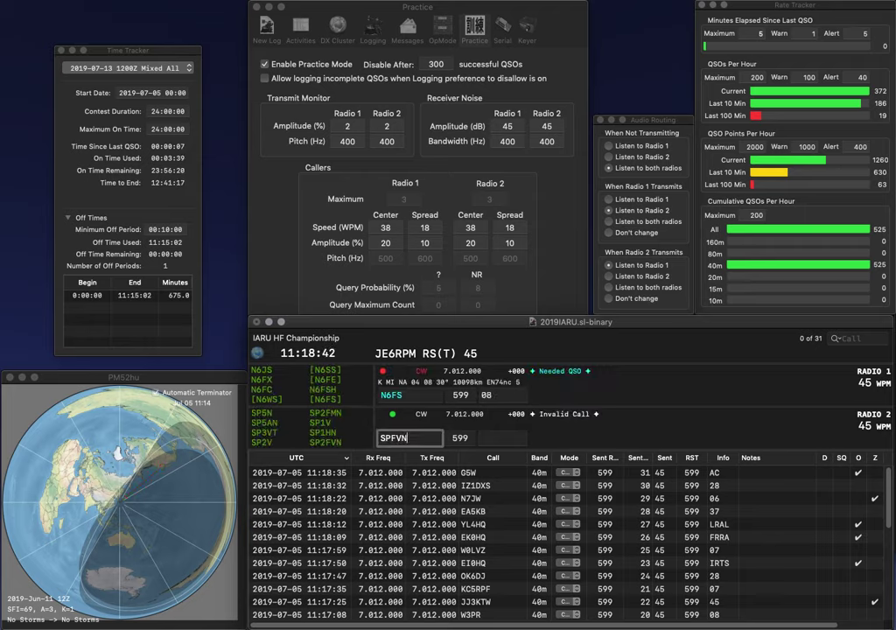
text(2)
key(Return)
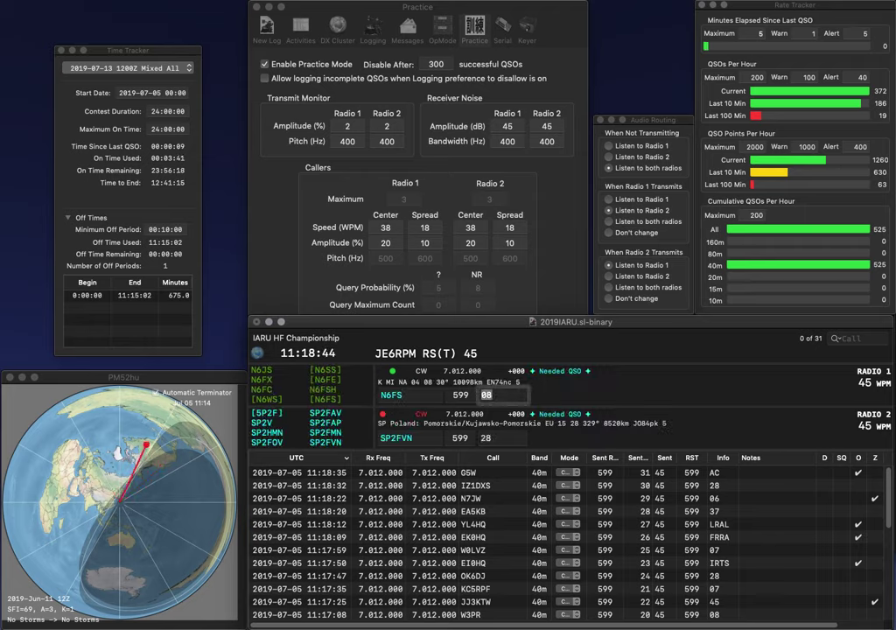
key(Return)
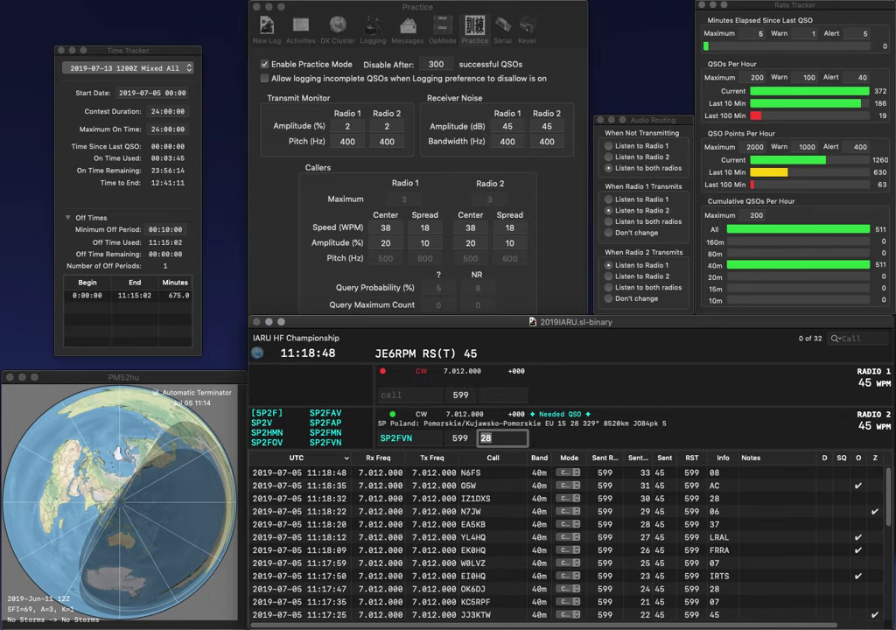
key(Return)
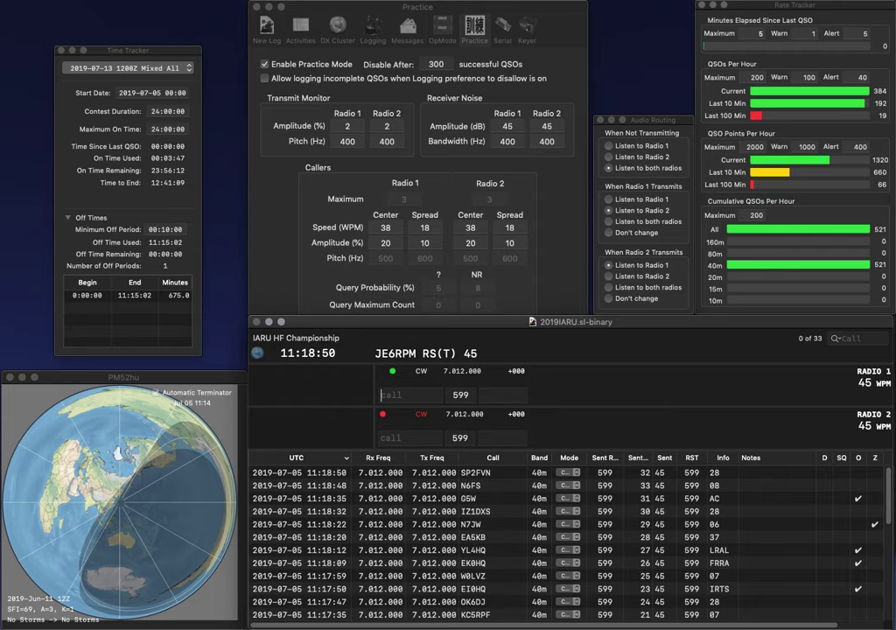
text(EW8EDU)
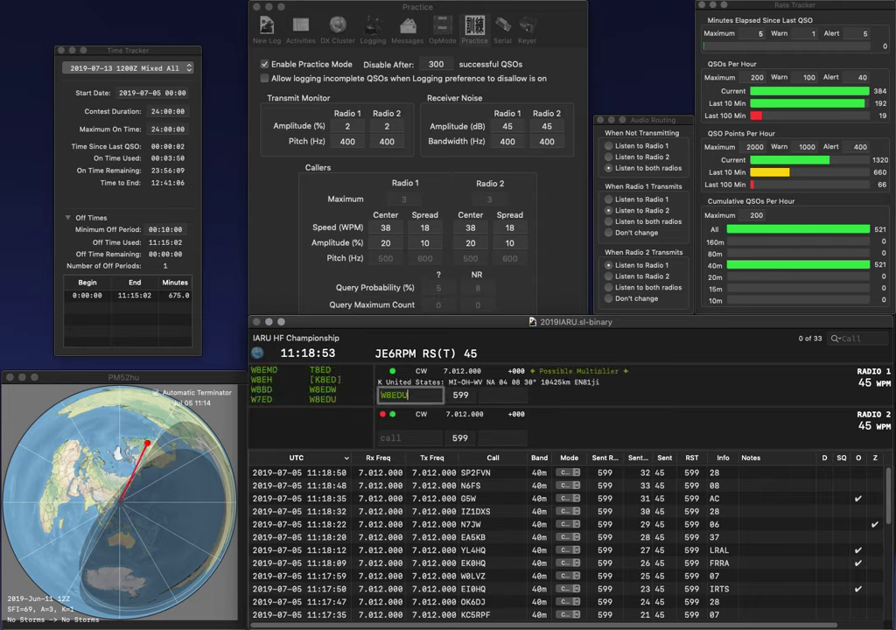
key(Return)
text(8C)
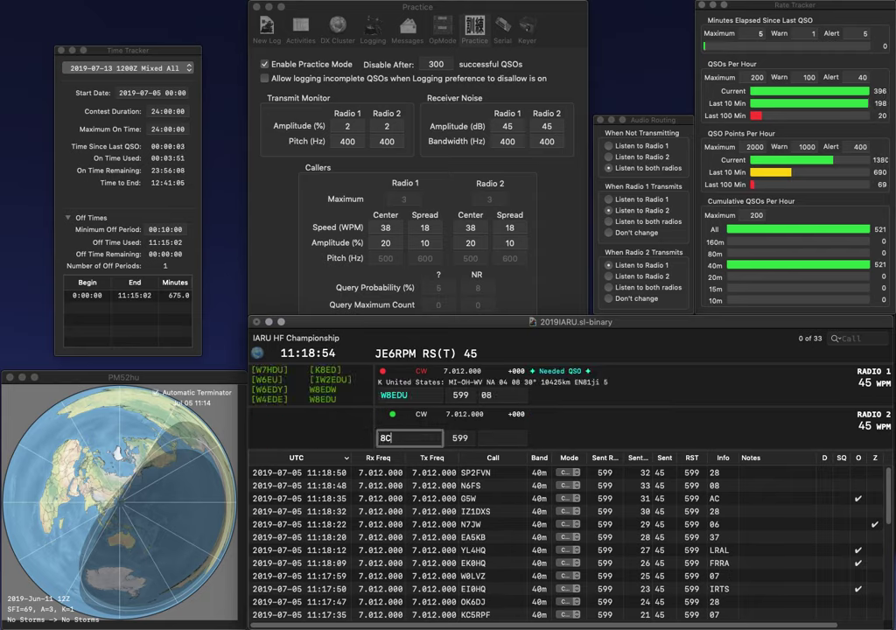
text(YK)
key(Home)
text(G)
key(Return)
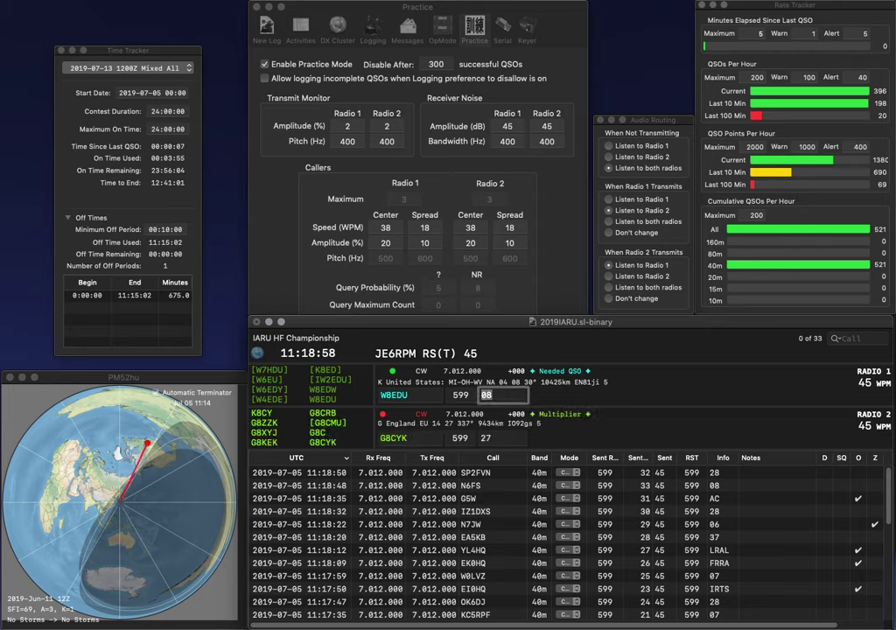
key(Return)
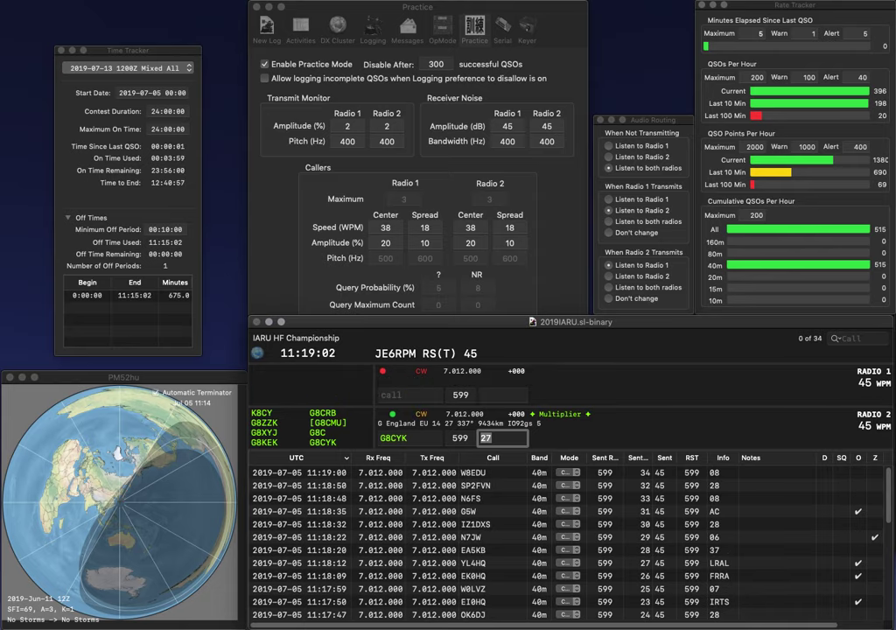
key(Return)
text(EF)
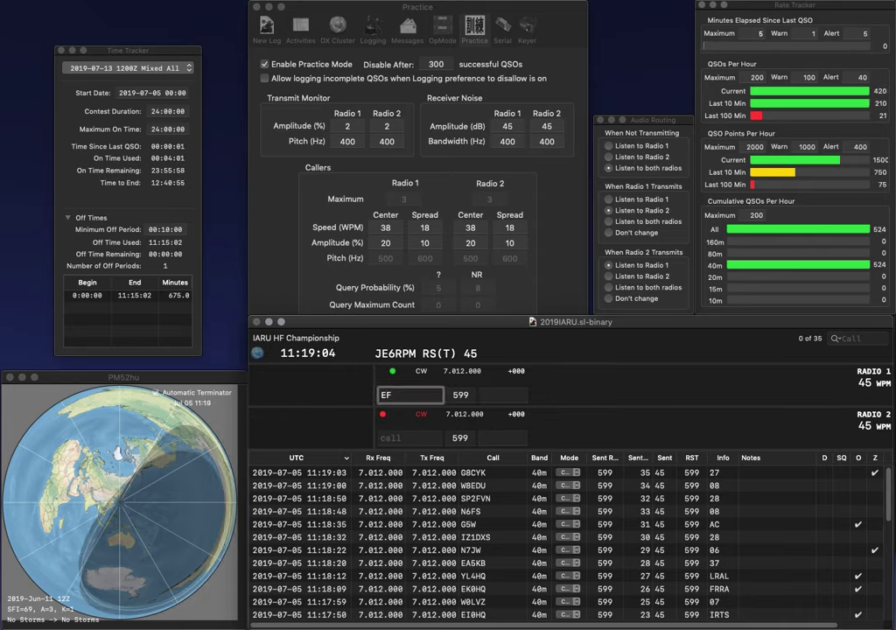
text(8R)
key(Return)
text(AG)
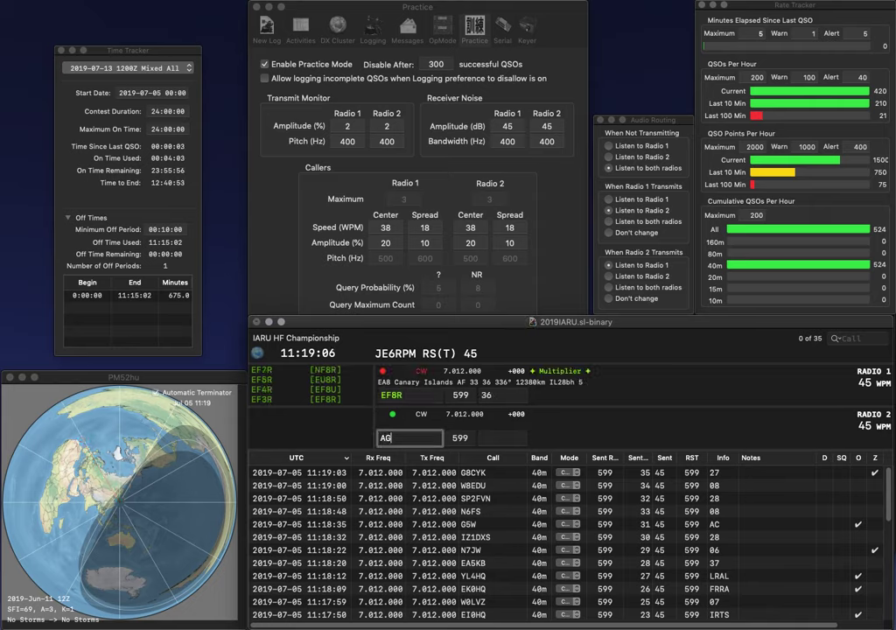
text(6AY)
key(Return)
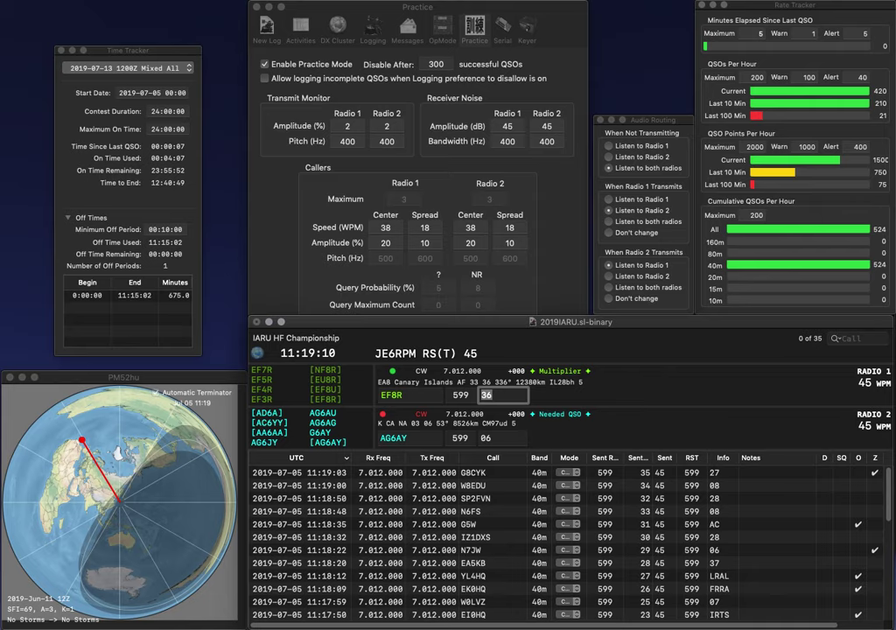
key(Return)
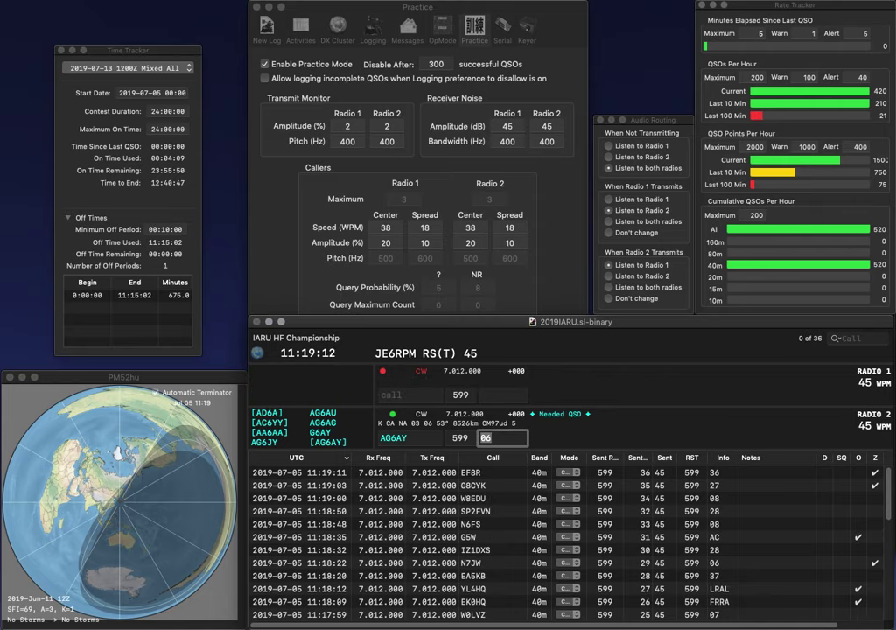
key(Return)
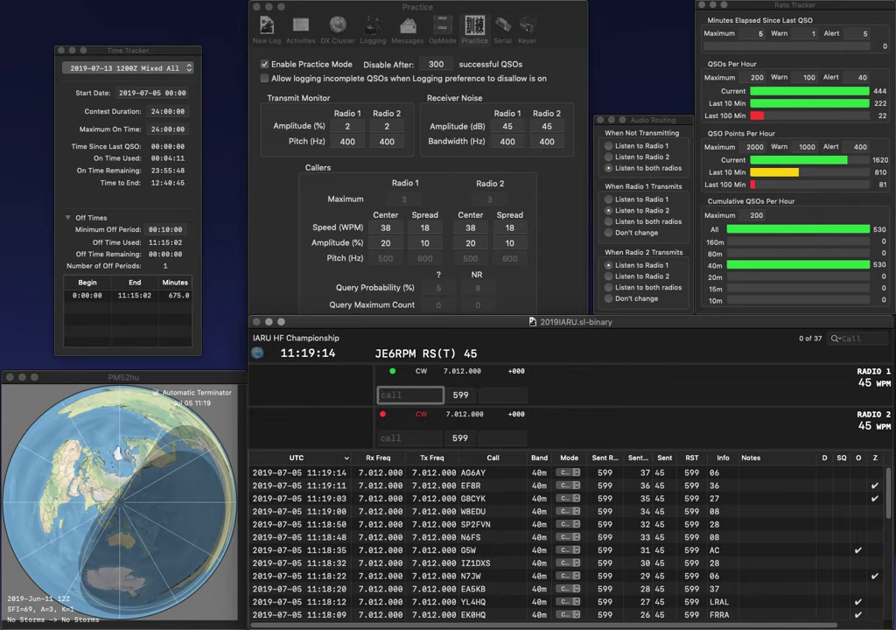
text(PJ2HQ)
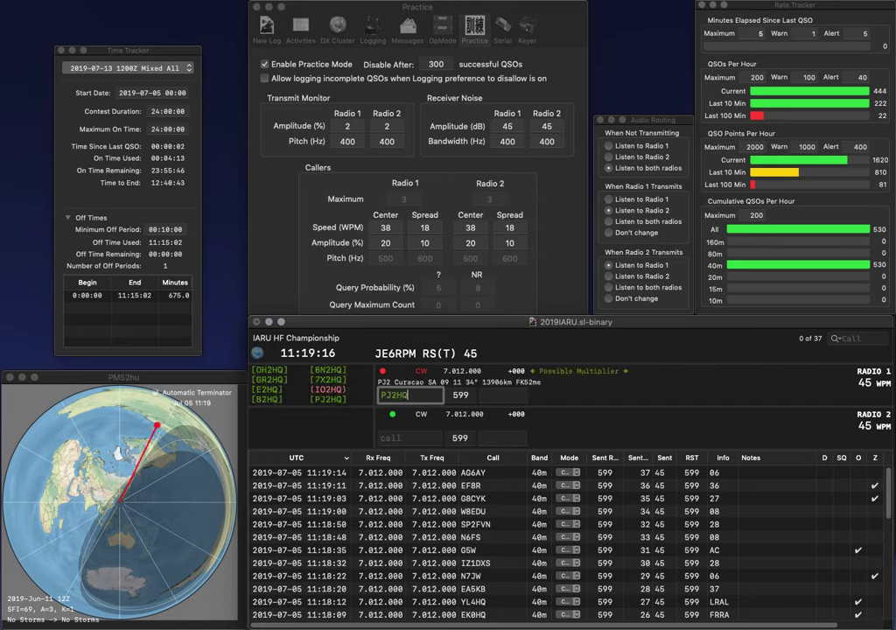
key(Return)
text(AG7HA)
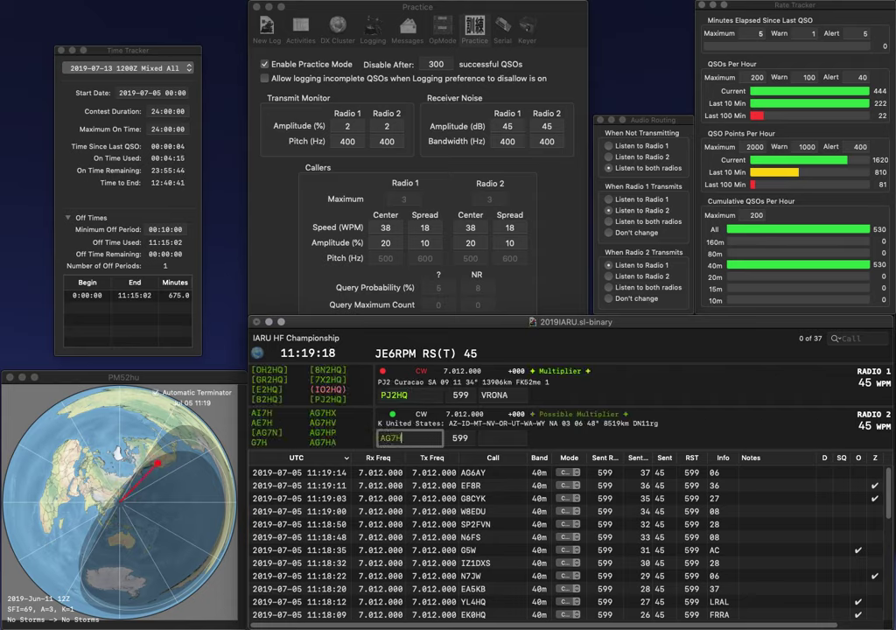
key(Return)
key(space)
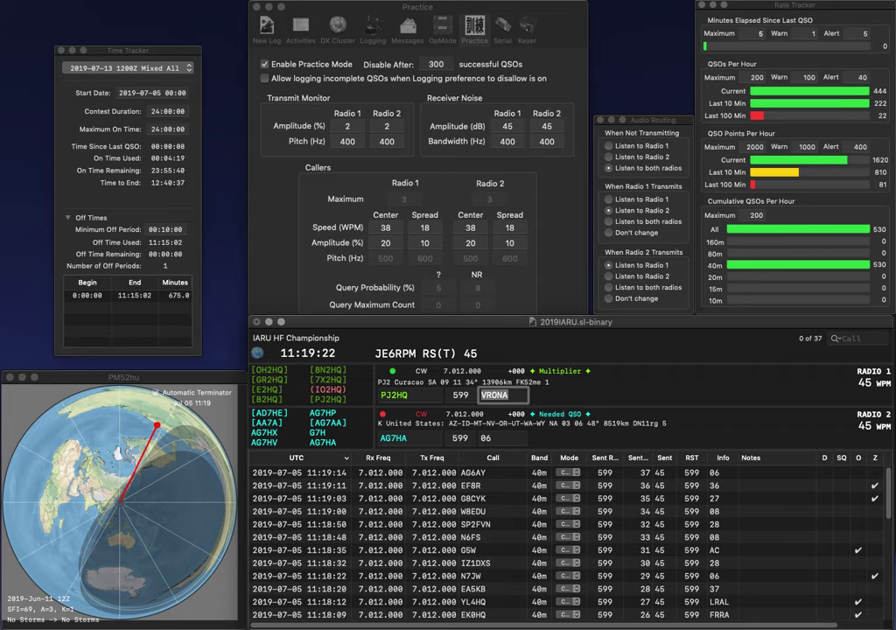
key(Return)
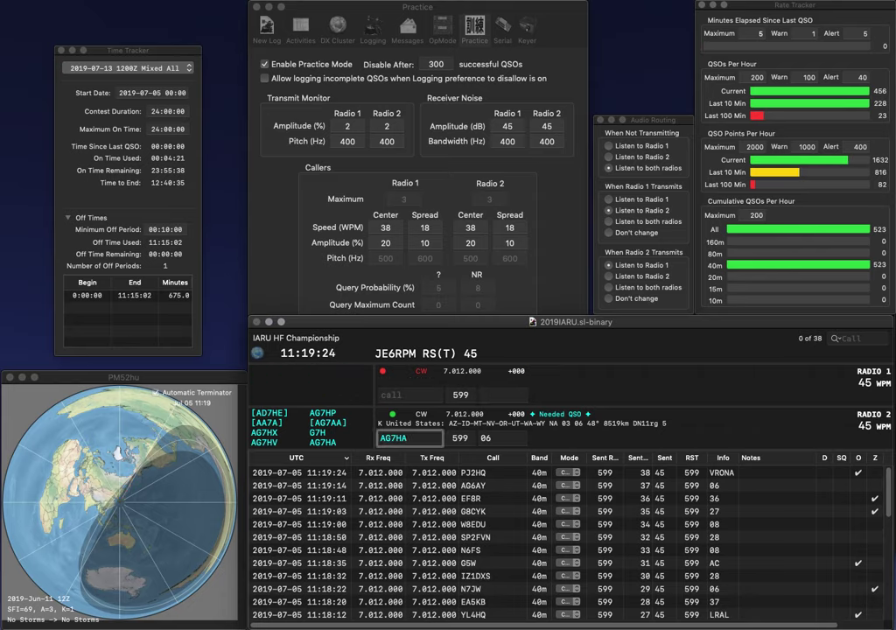
key(Return)
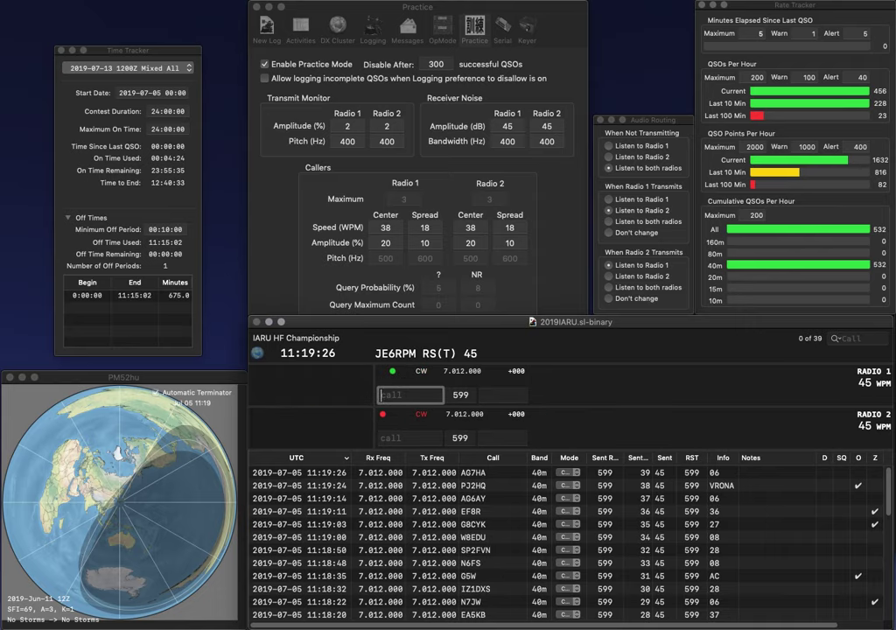
text(KG6PHD)
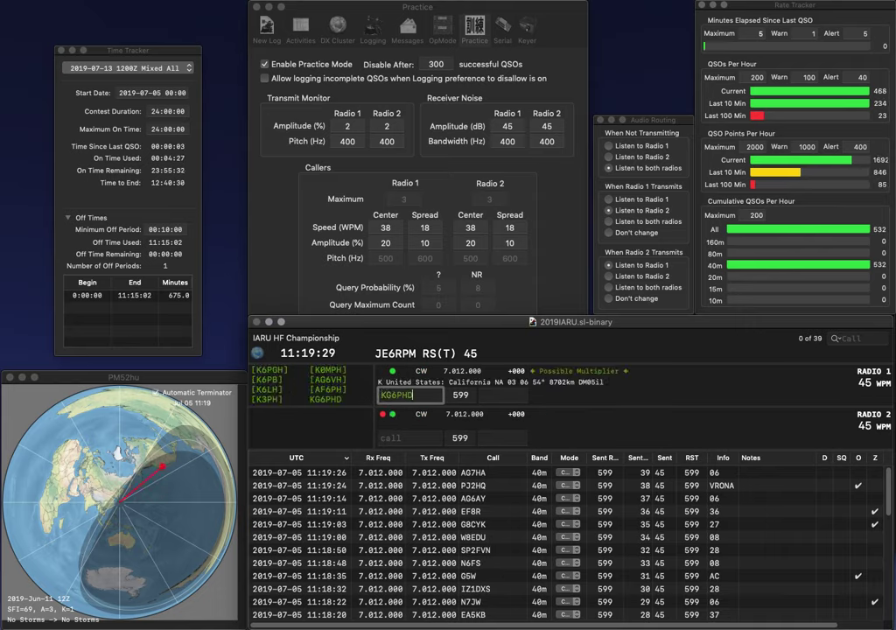
key(Return)
text(Z)
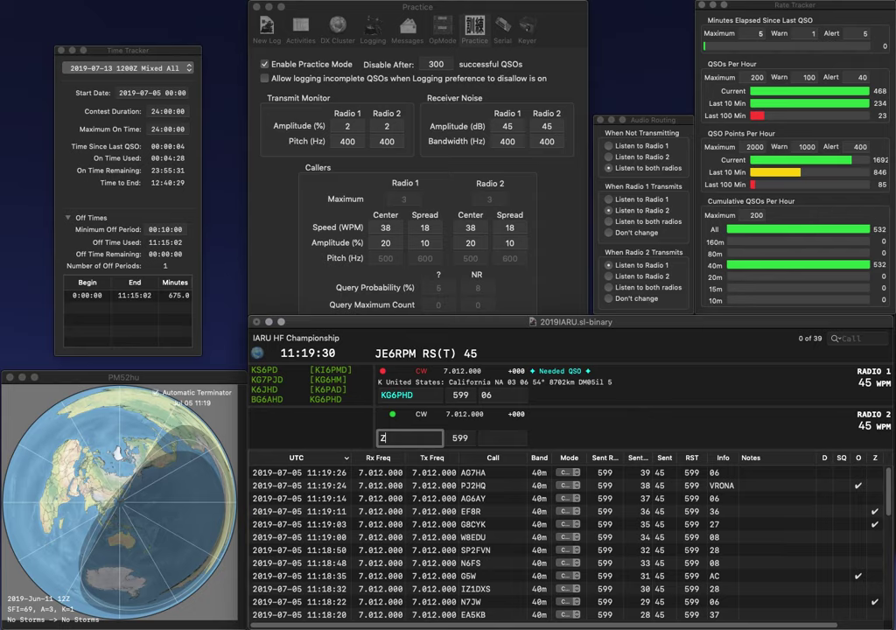
text(EA6)
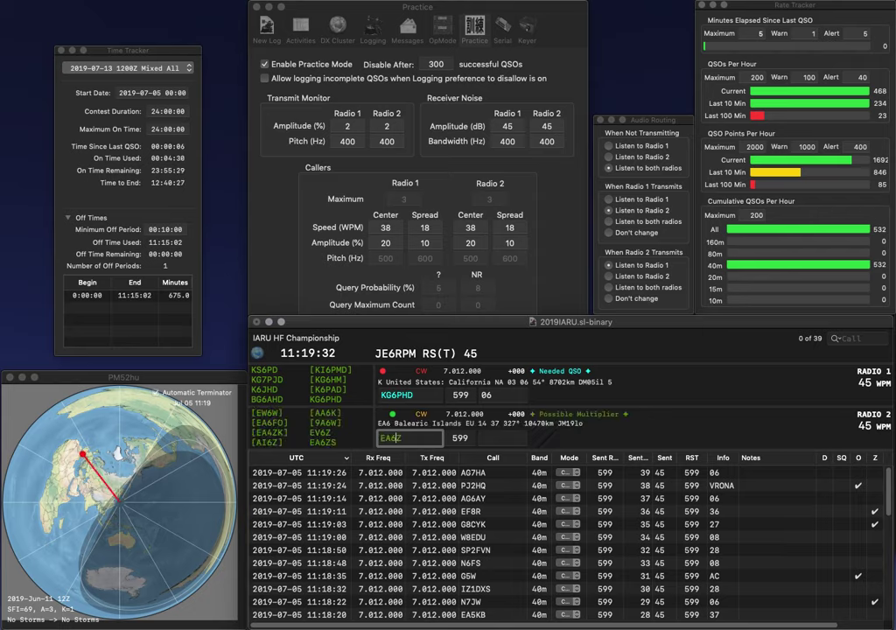
key(Return)
key(Tab)
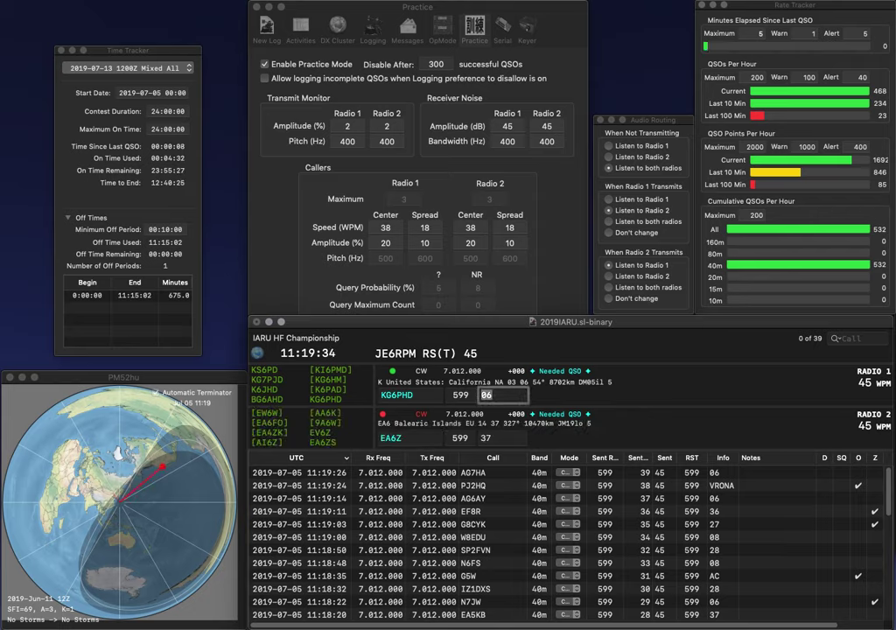
key(Return)
key(Return)
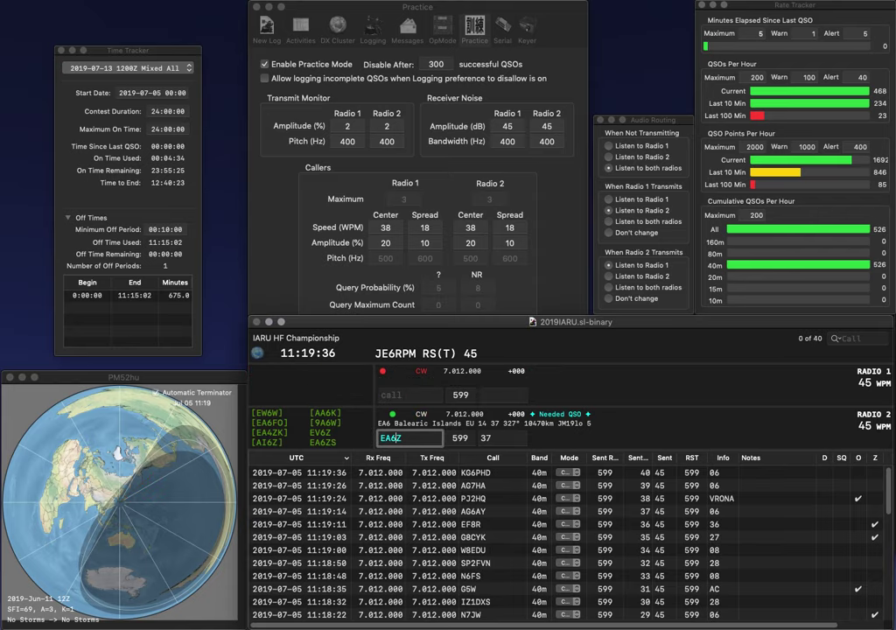
Step: Correct the Radio 2 call to NT6Z and send it, and answer K1ARR on Radio 1
key(BackSpace)
key(BackSpace)
text(NT)
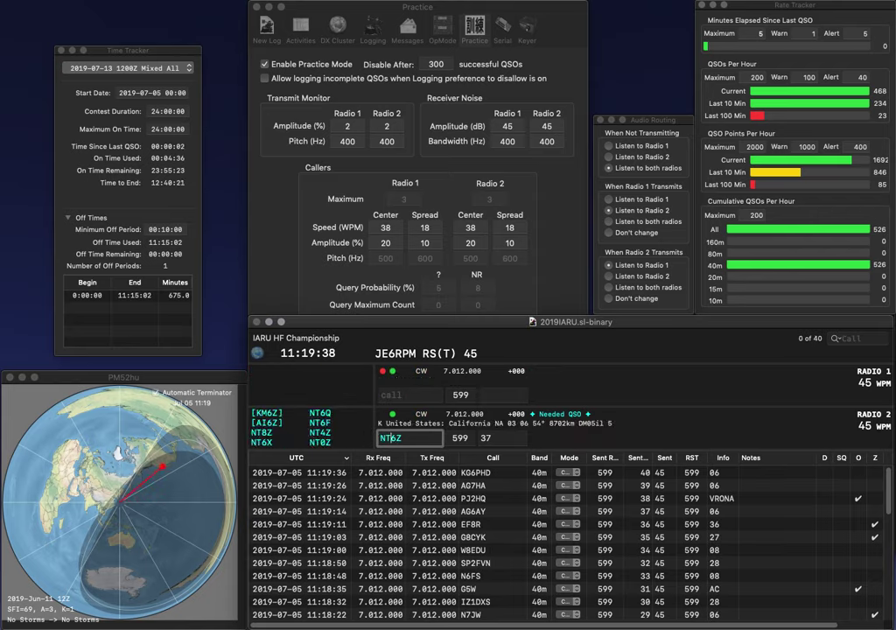
key(Return)
text(K1)
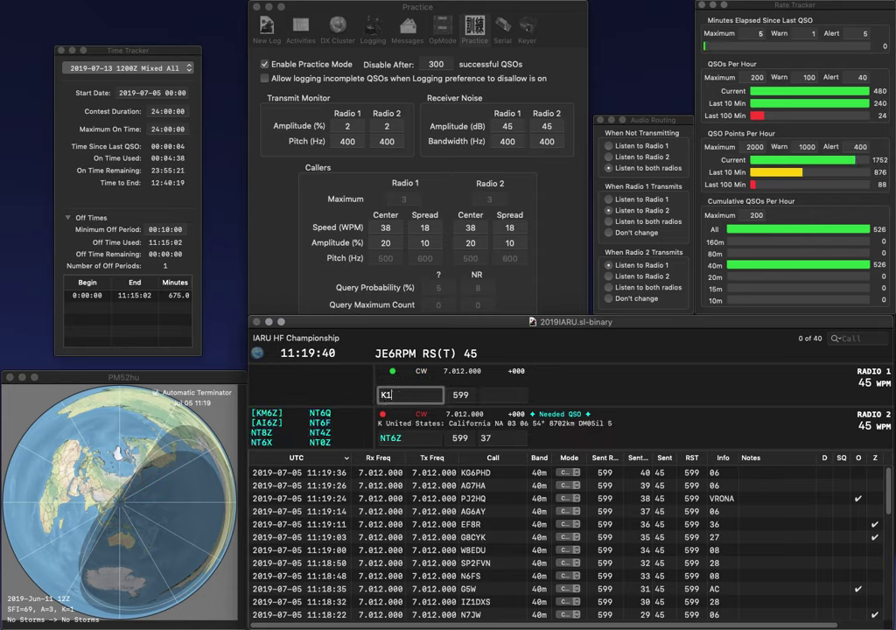
text(ARR)
key(Return)
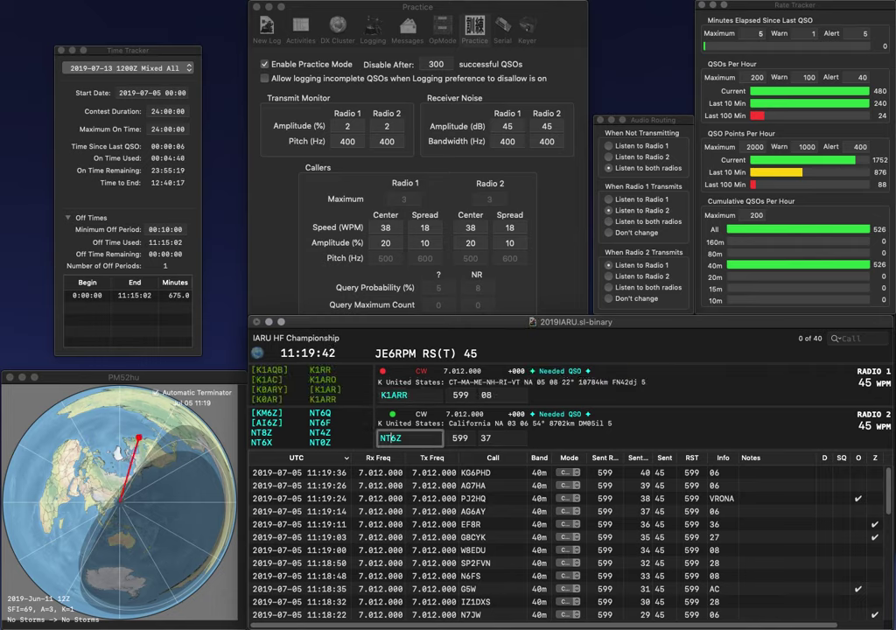
key(Left)
key(BackSpace)
text(4)
key(Return)
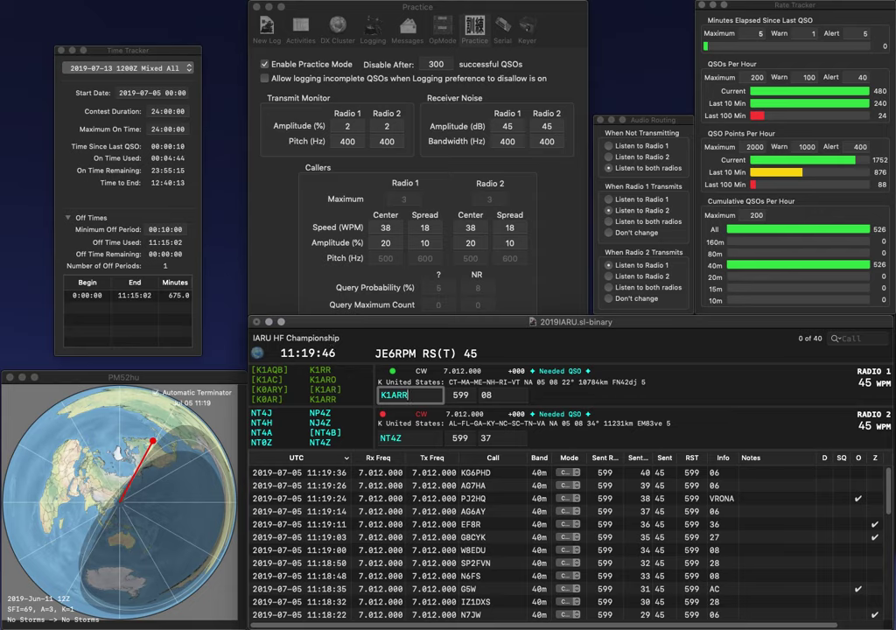
key(Return)
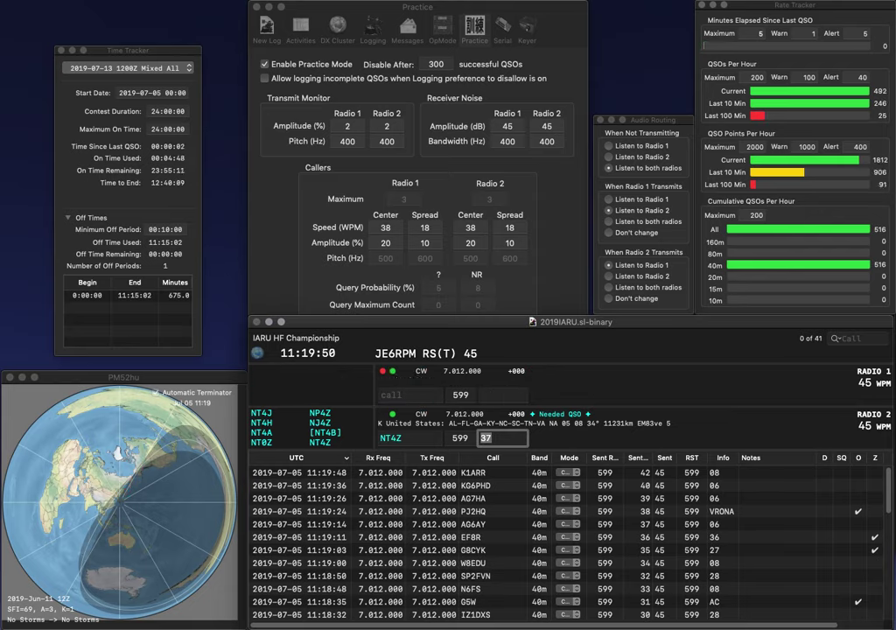
text(8)
key(Return)
Step: Answer the Radio 1 caller as KB0WZI
text(KB0WG)
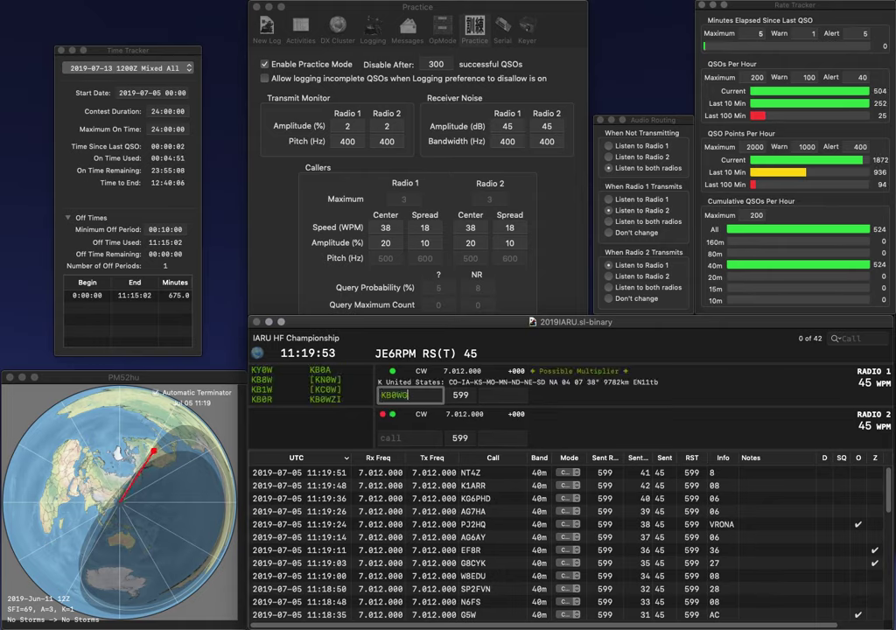
key(BackSpace)
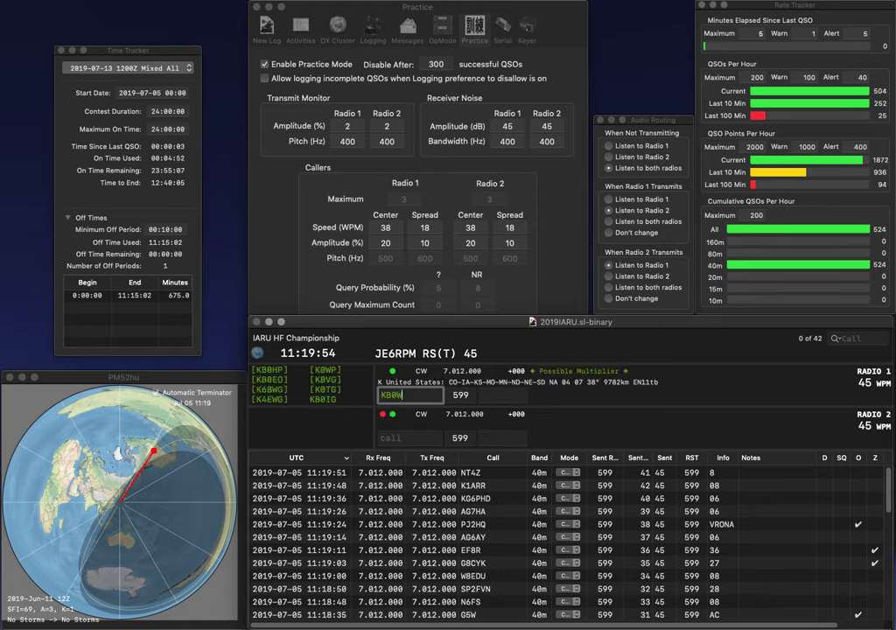
text(ZI)
key(Return)
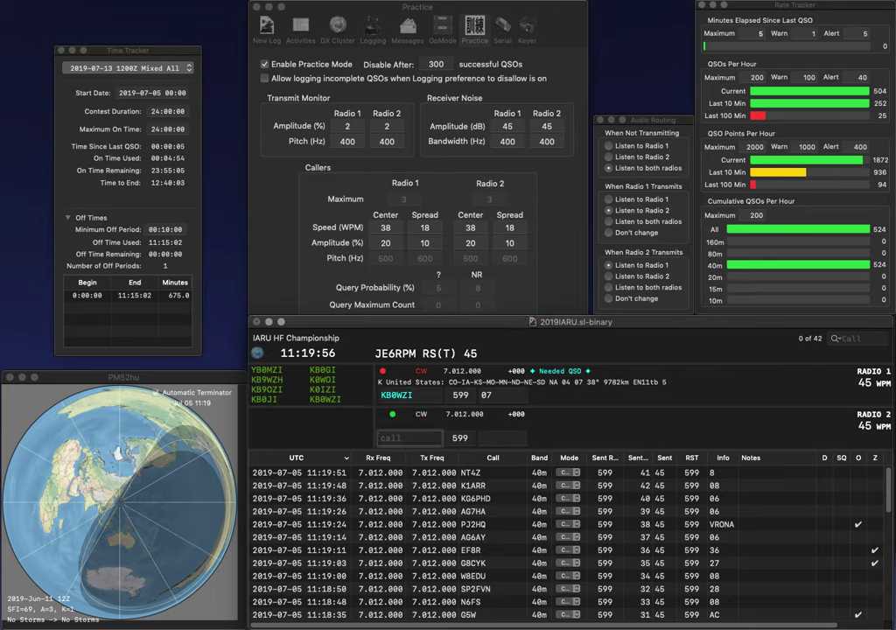
text(W1AX)
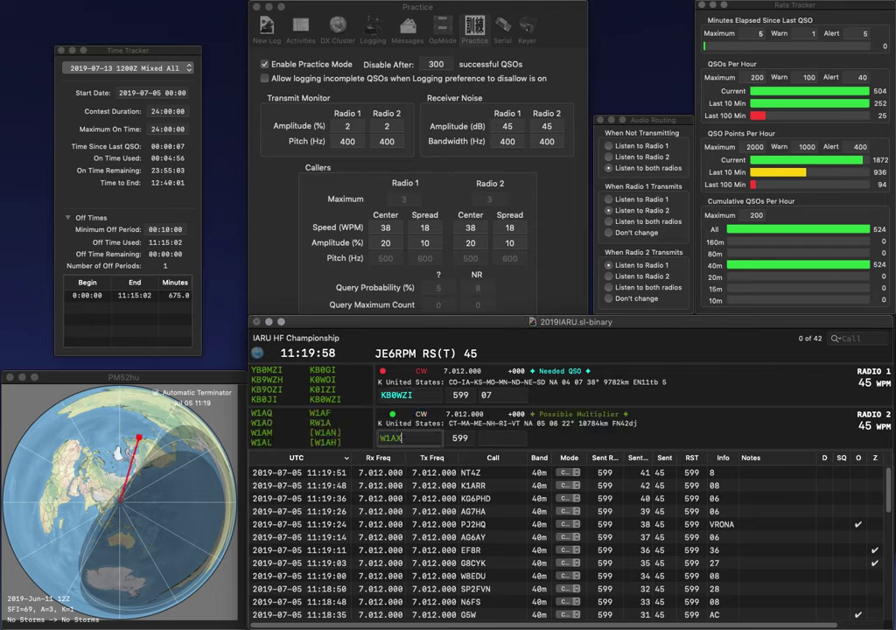
text(K)
key(BackSpace)
text(BK)
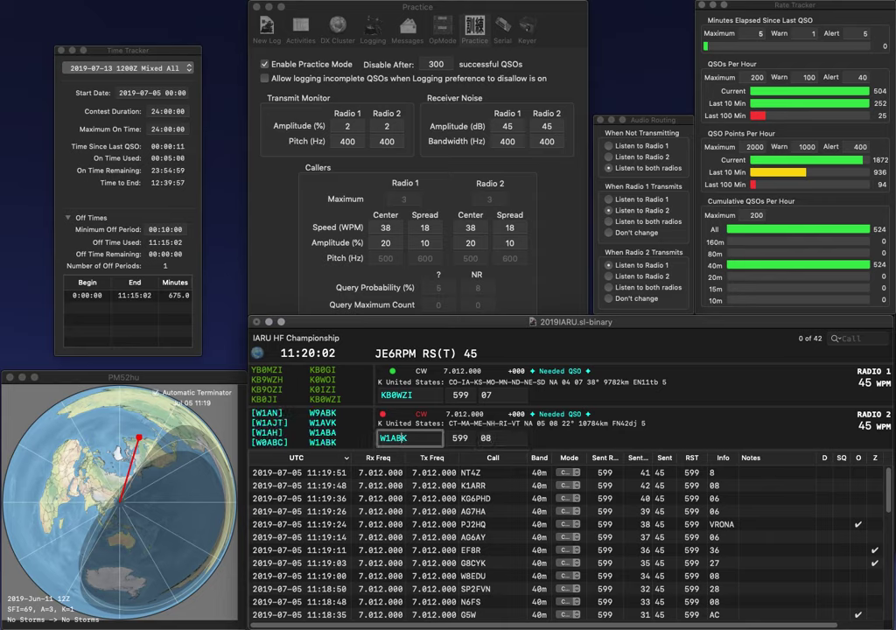
key(Tab)
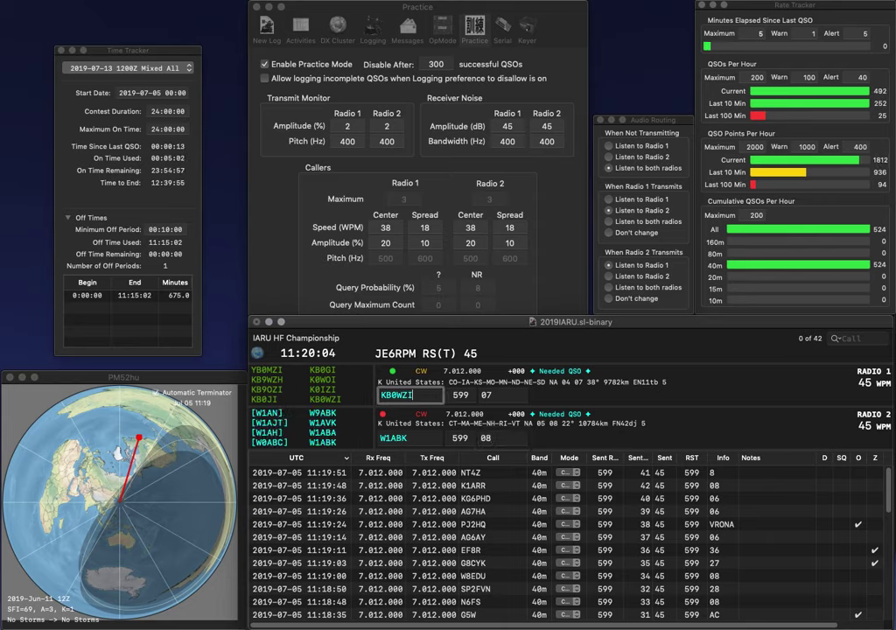
key(Tab)
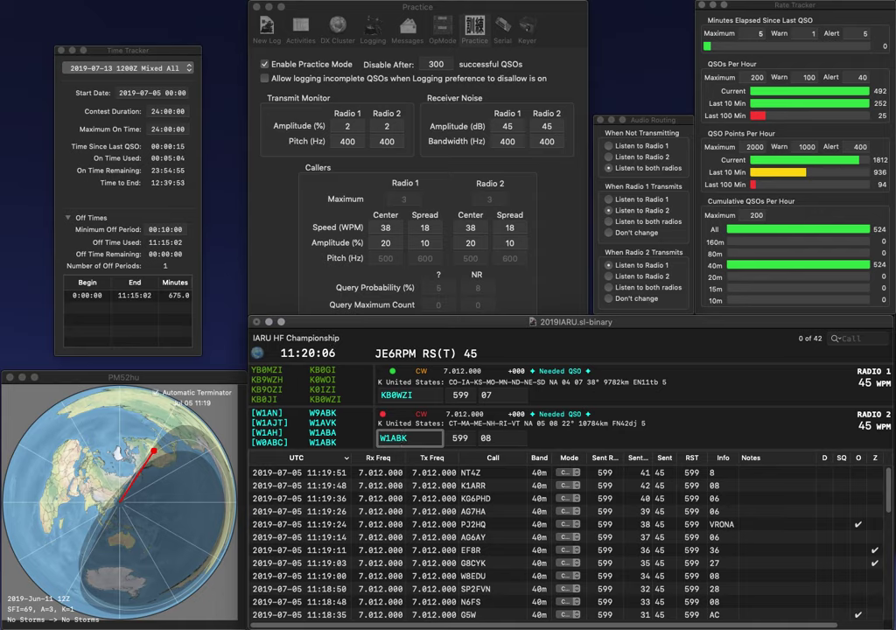
key(Return)
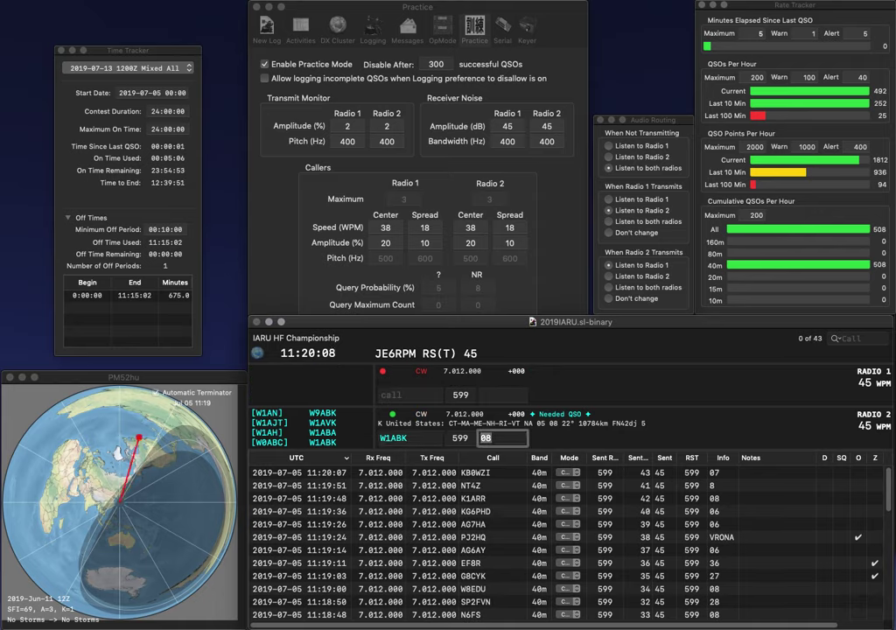
key(Return)
text(N)
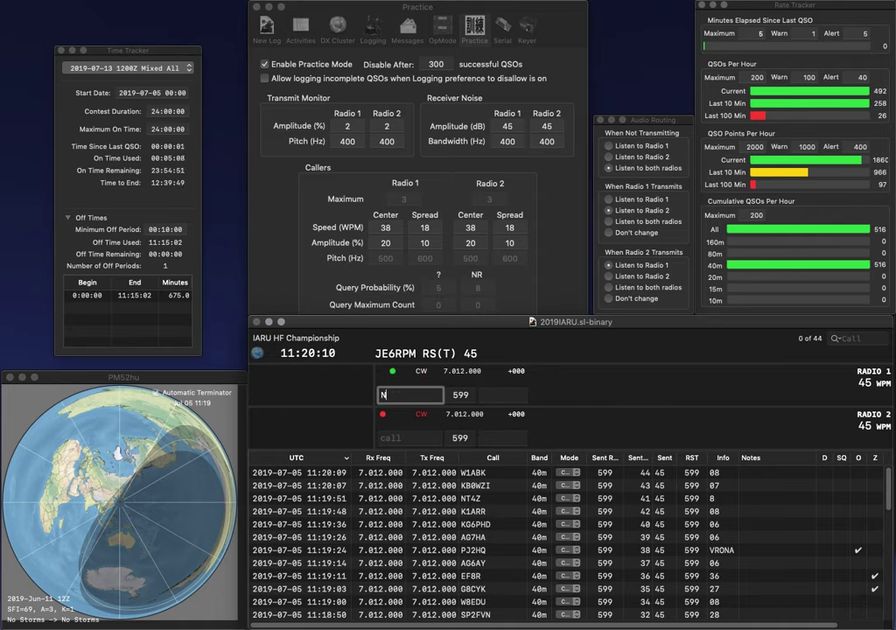
text(4EQH)
key(Return)
text(DL5DXM)
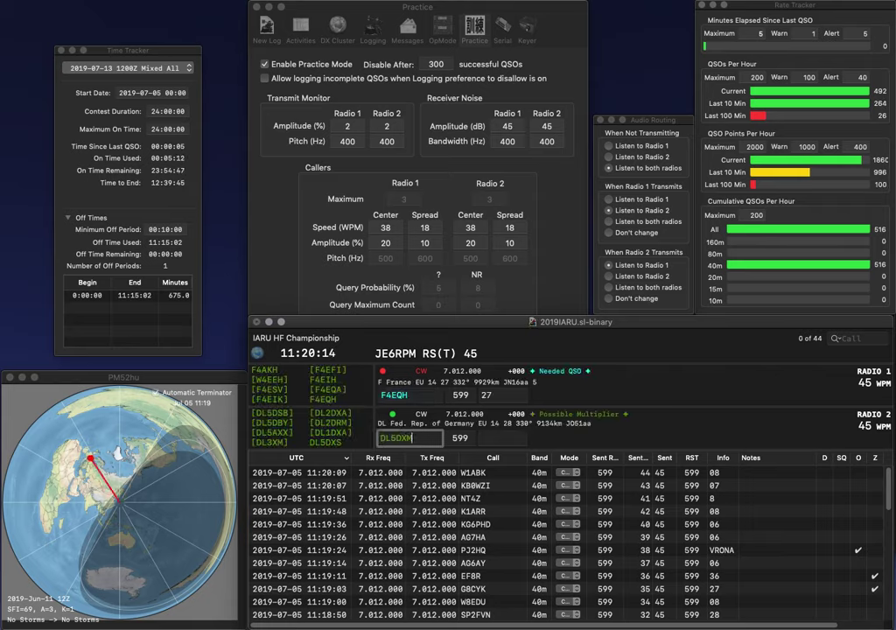
key(Return)
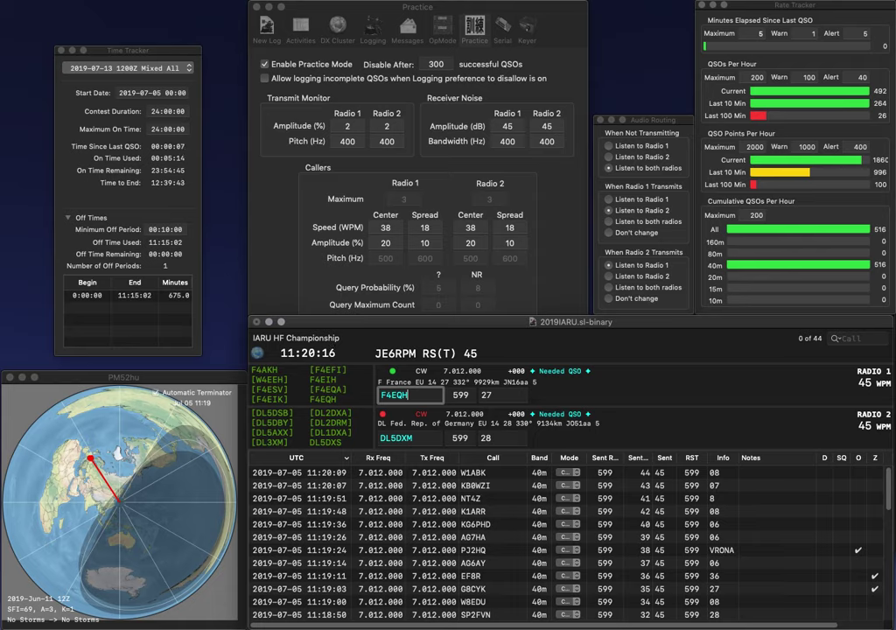
key(Tab)
key(Return)
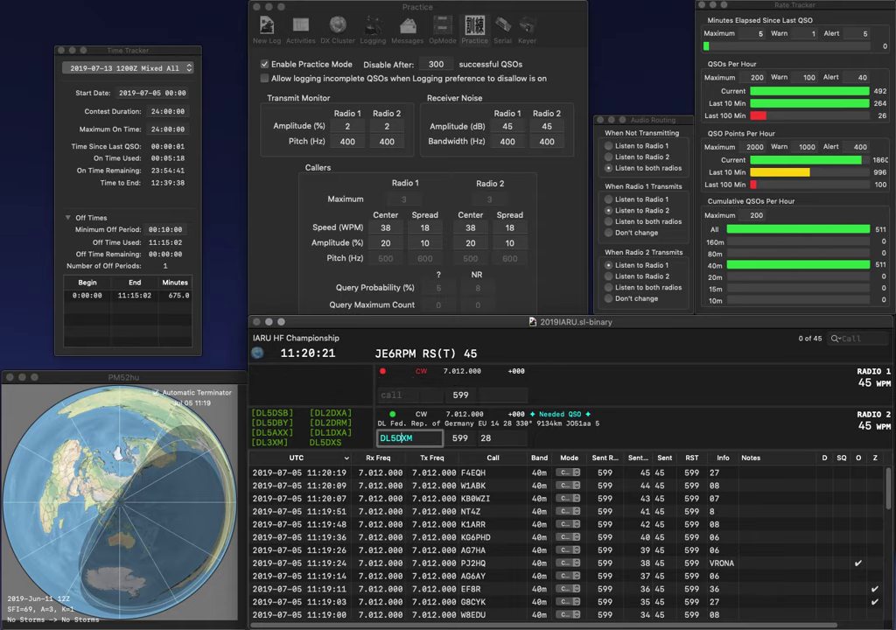
key(BackSpace)
key(BackSpace)
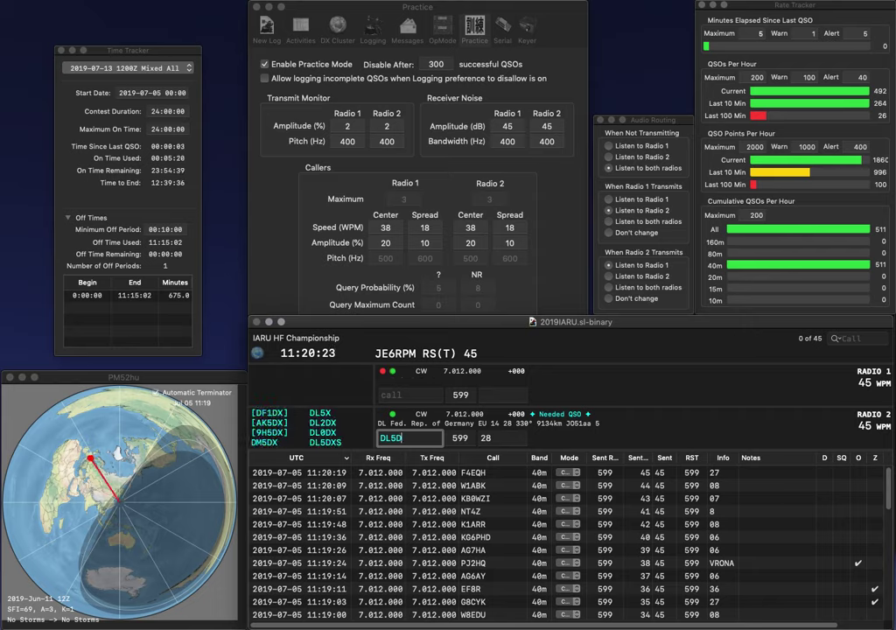
text(YM)
key(Return)
text(IKM)
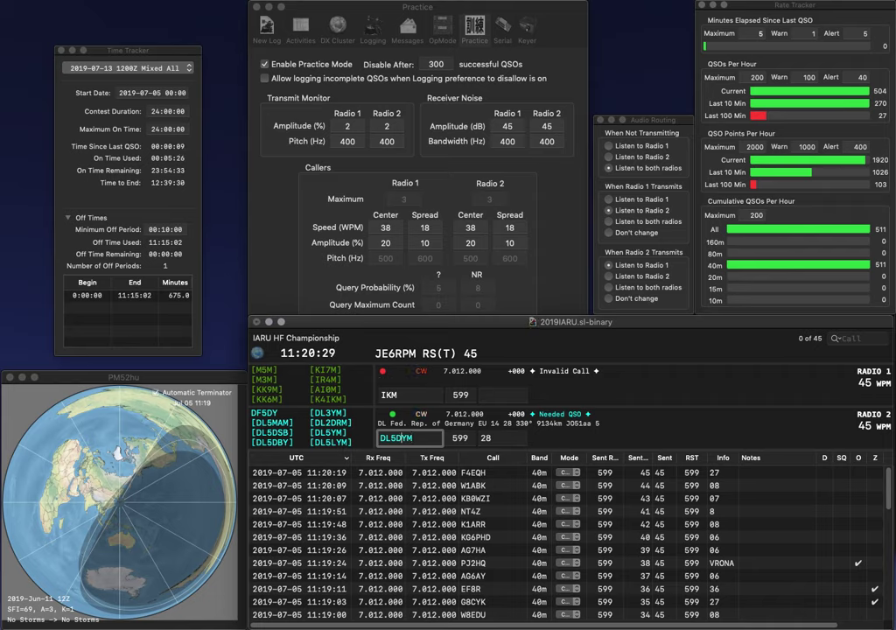
key(BackSpace)
text(L)
key(Return)
key(Left)
key(Left)
key(Left)
text(N4I)
key(Right)
key(Right)
key(BackSpace)
text(C)
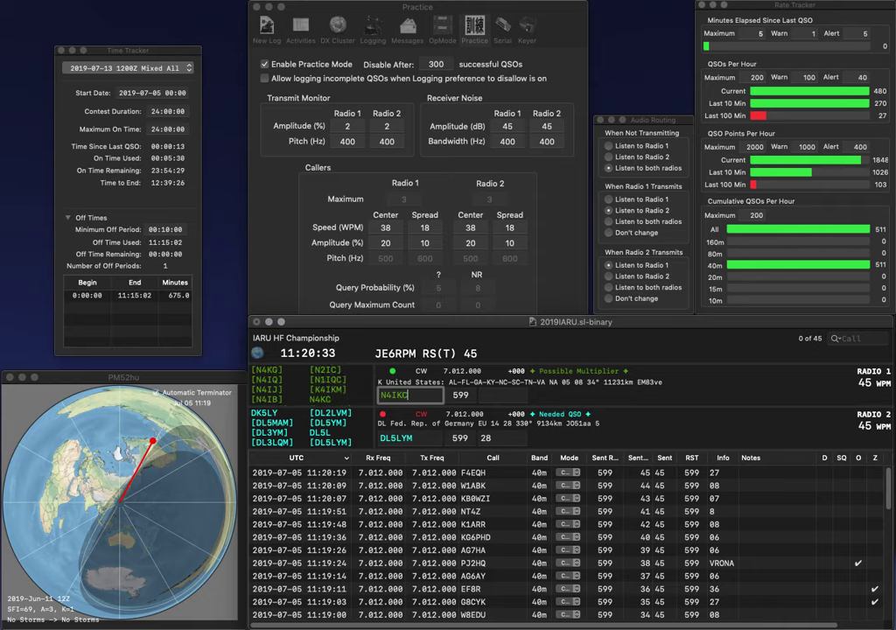
key(Return)
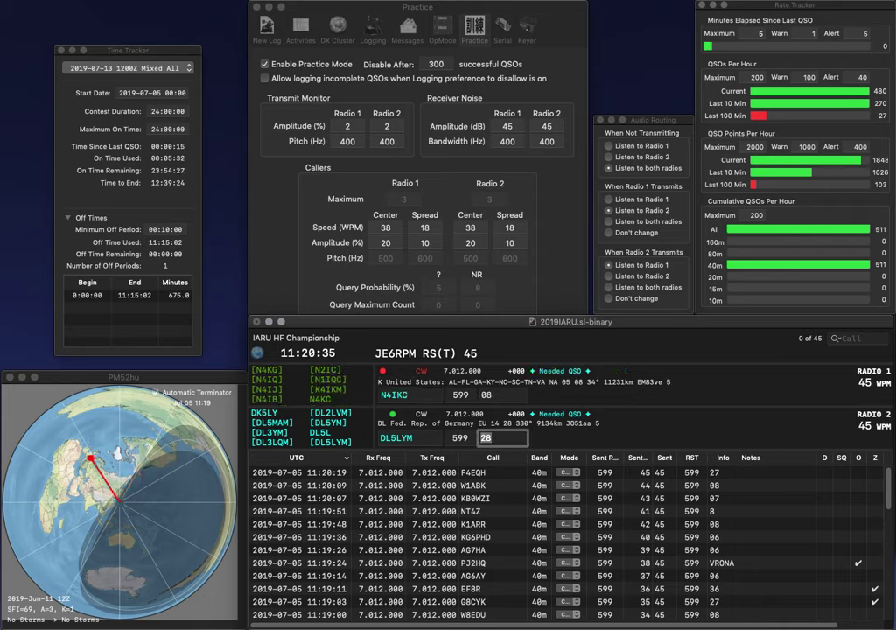
key(Return)
key(BackSpace)
key(BackSpace)
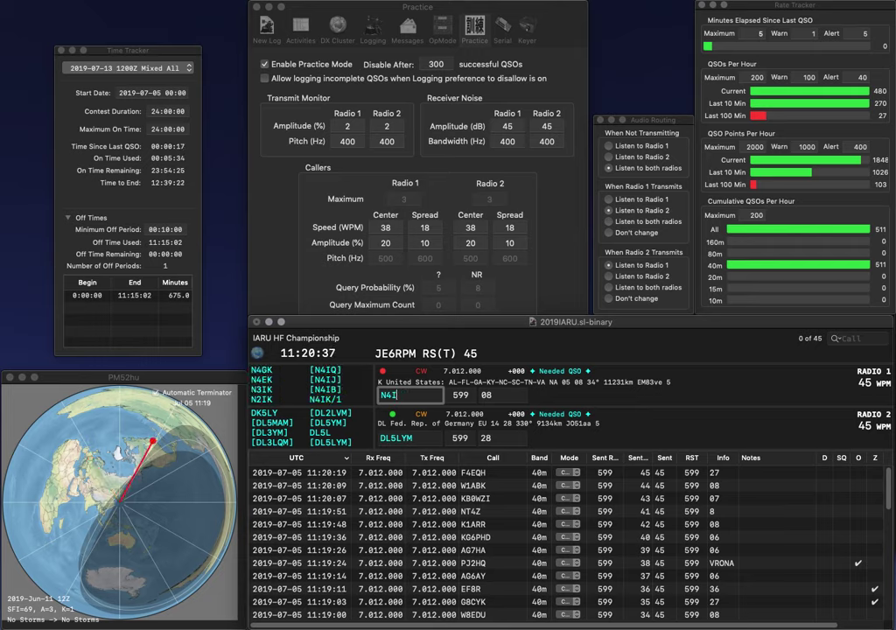
text(C)
key(Left)
key(BackSpace)
text(MI)
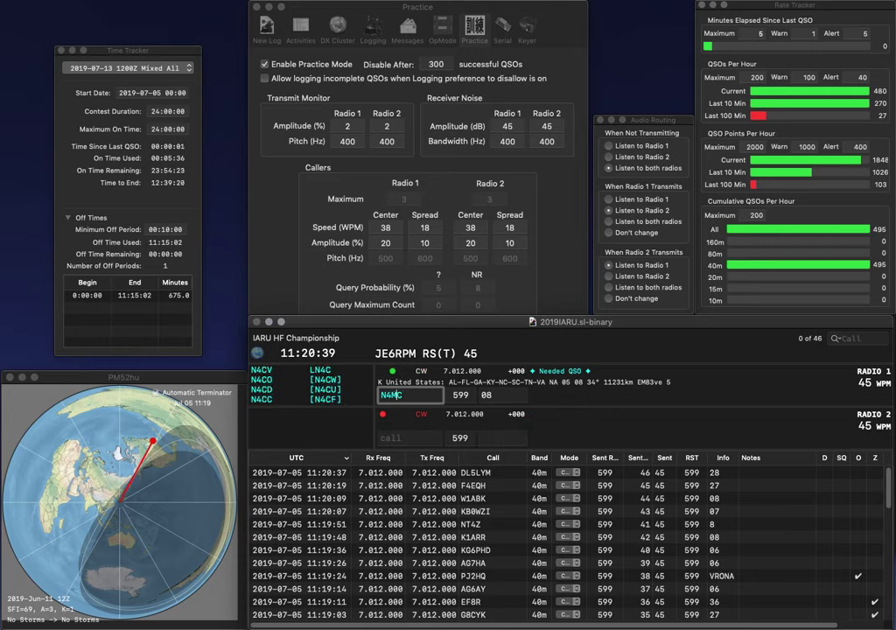
key(Return)
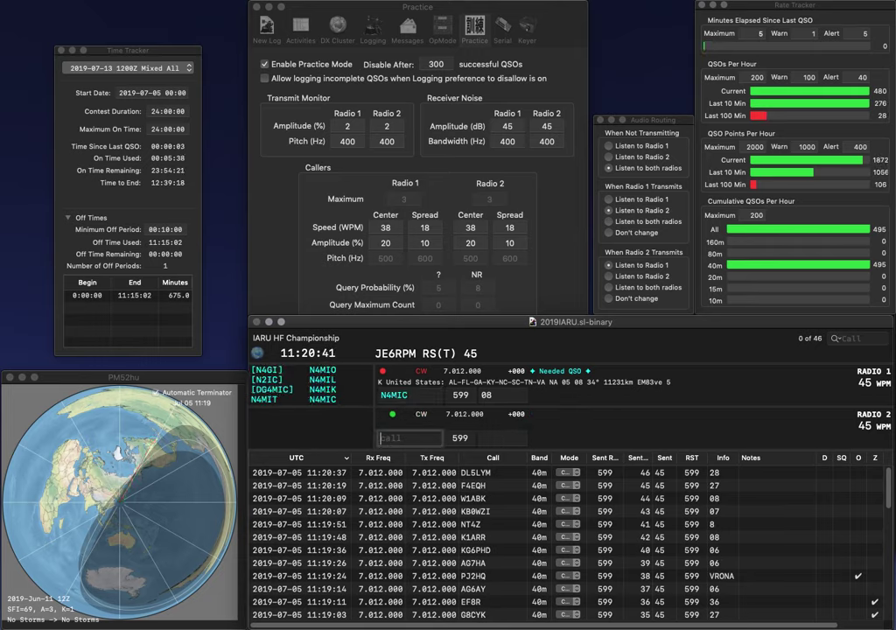
text(DK6HP)
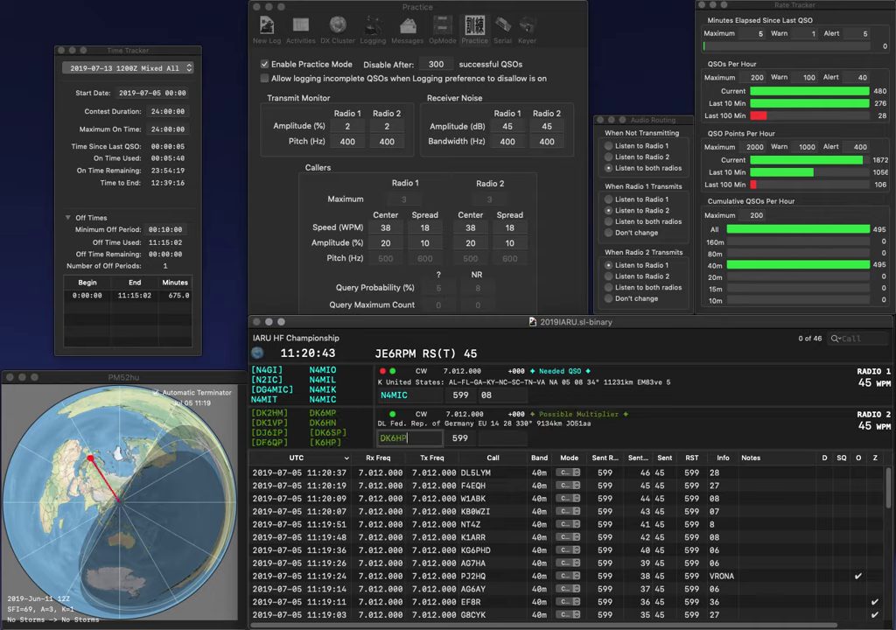
key(Return)
key(Return)
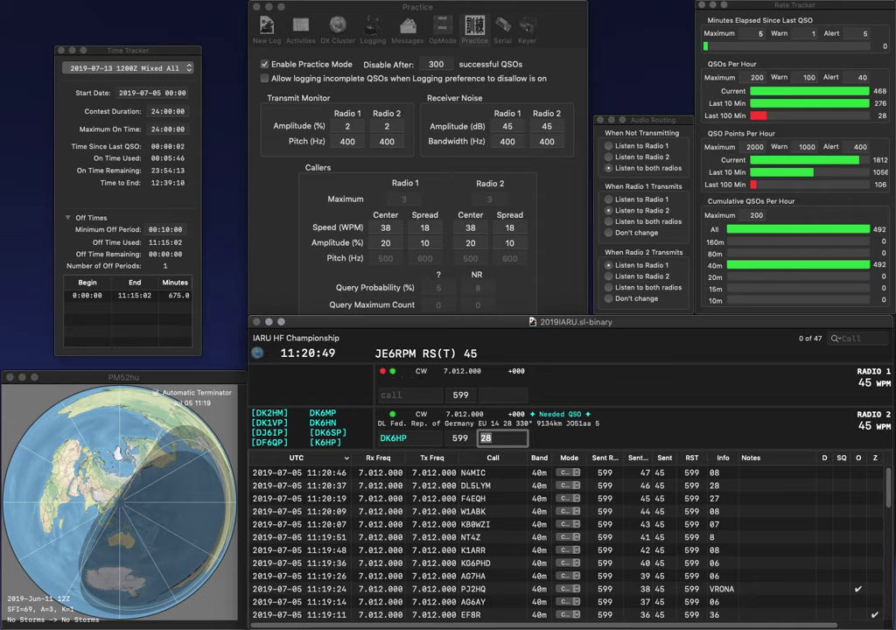
Step: Correct the Radio 2 call to DK6SP and resend it
key(space)
key(Left)
key(BackSpace)
text(S)
key(Up)
key(Return)
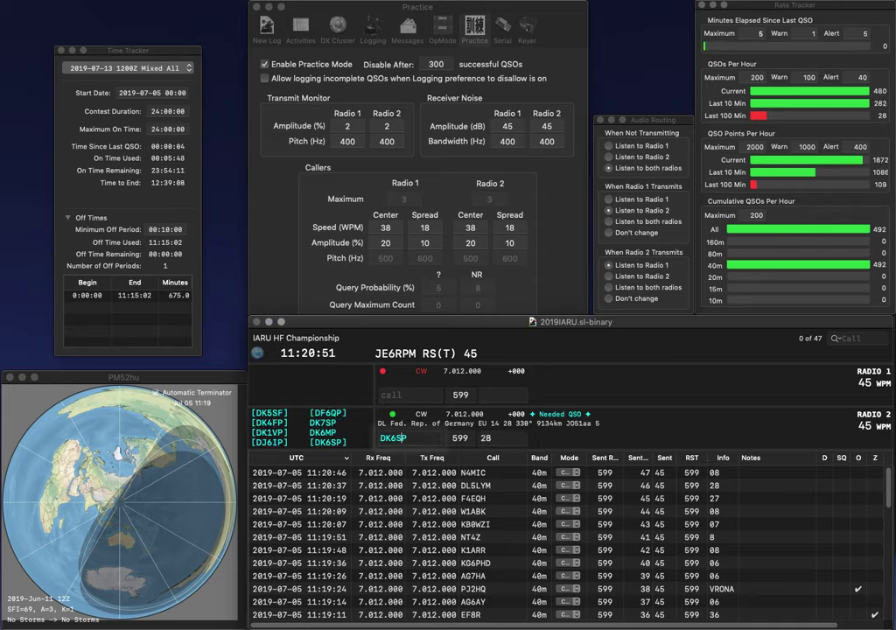
key(Return)
Step: Answer DX0HQ on Radio 1 and log DK6SP on Radio 2 with exchange 28
text(DX)
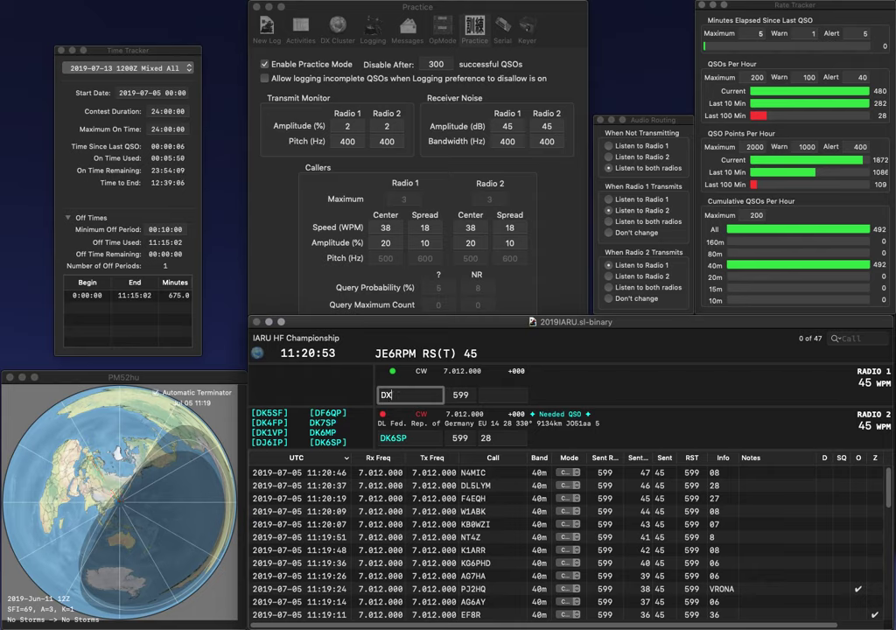
text(0HQ)
key(Return)
key(space)
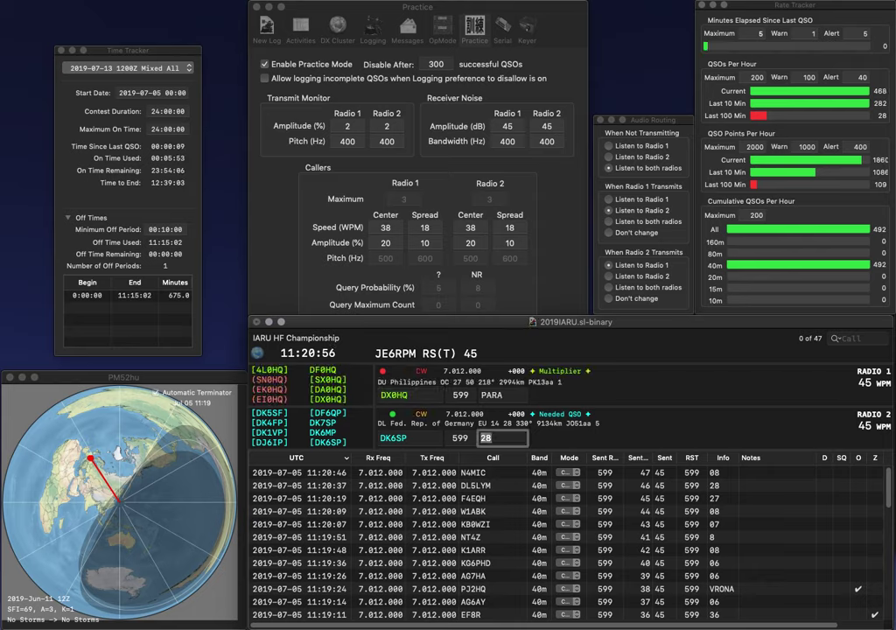
key(Return)
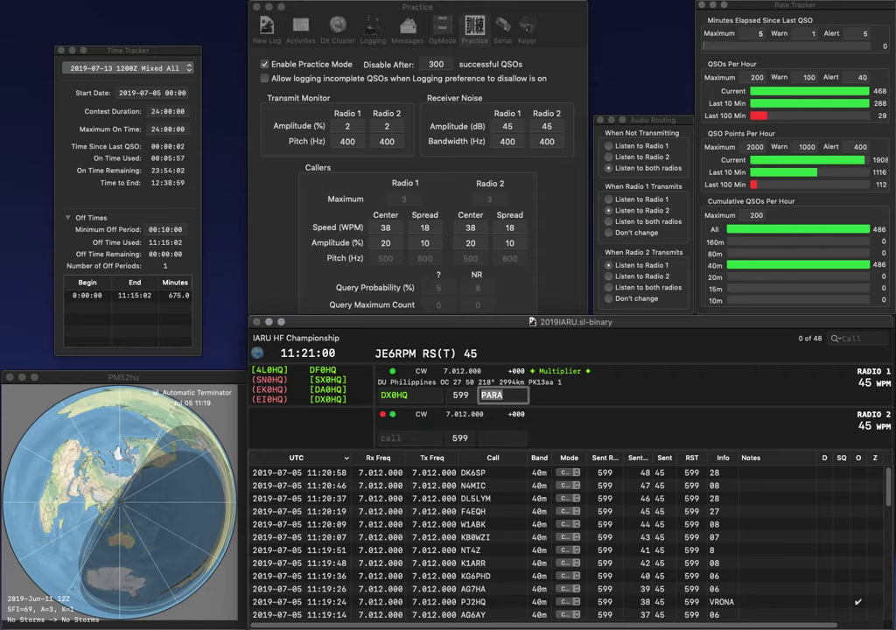
key(Return)
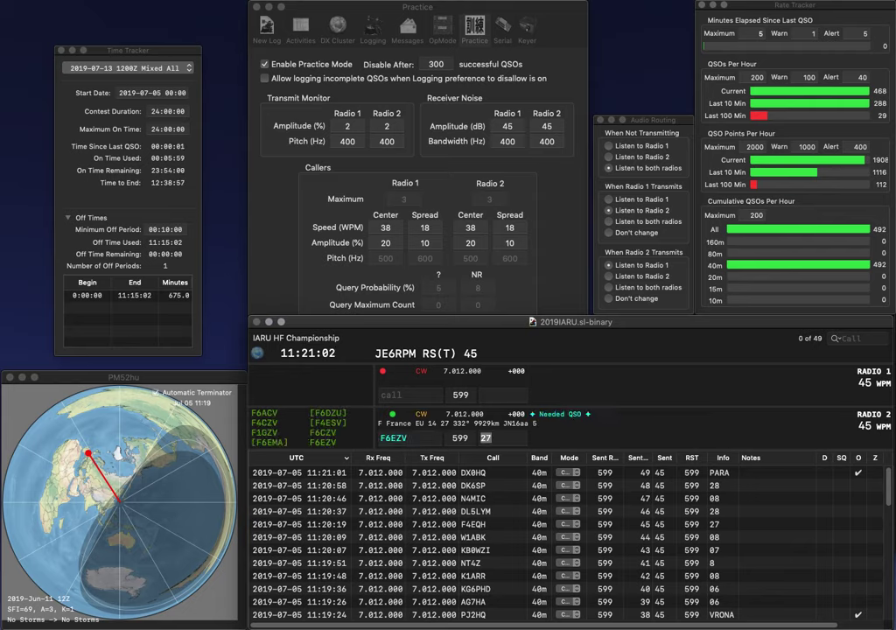
key(Return)
text(C4HQ)
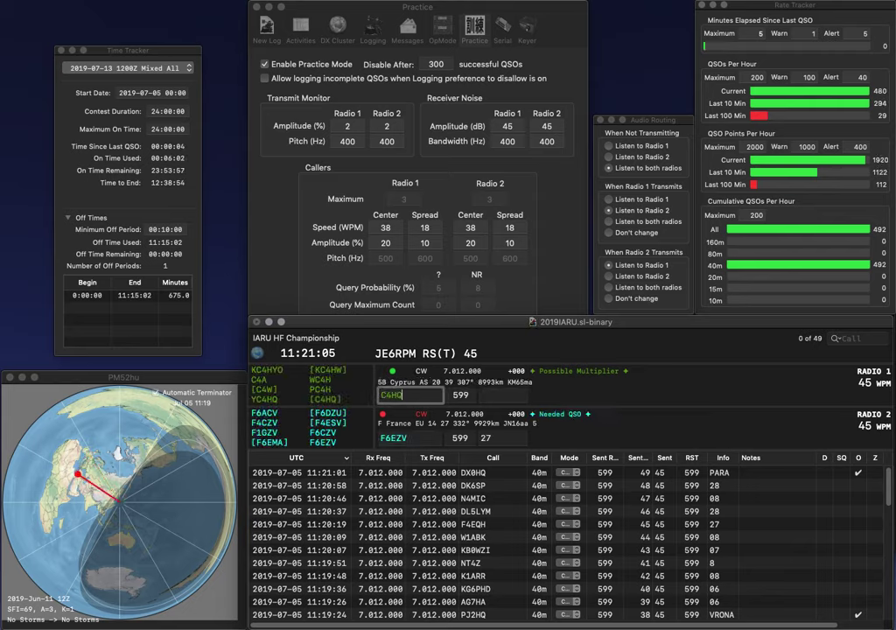
key(Return)
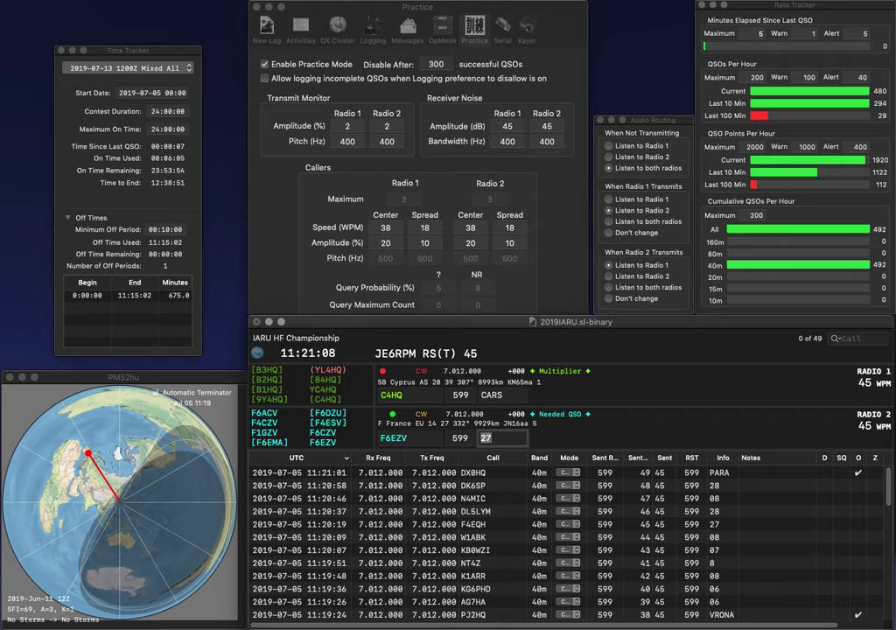
key(Return)
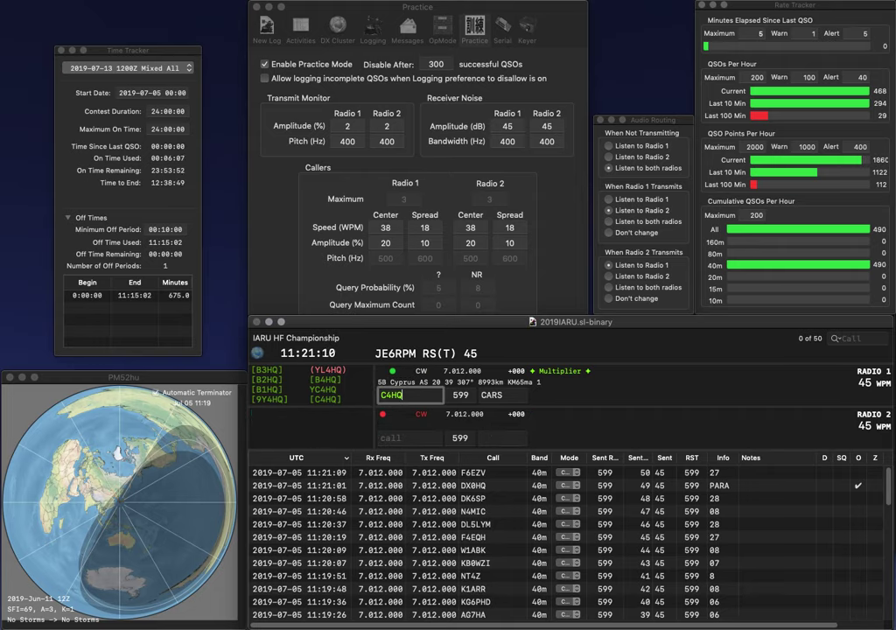
key(Return)
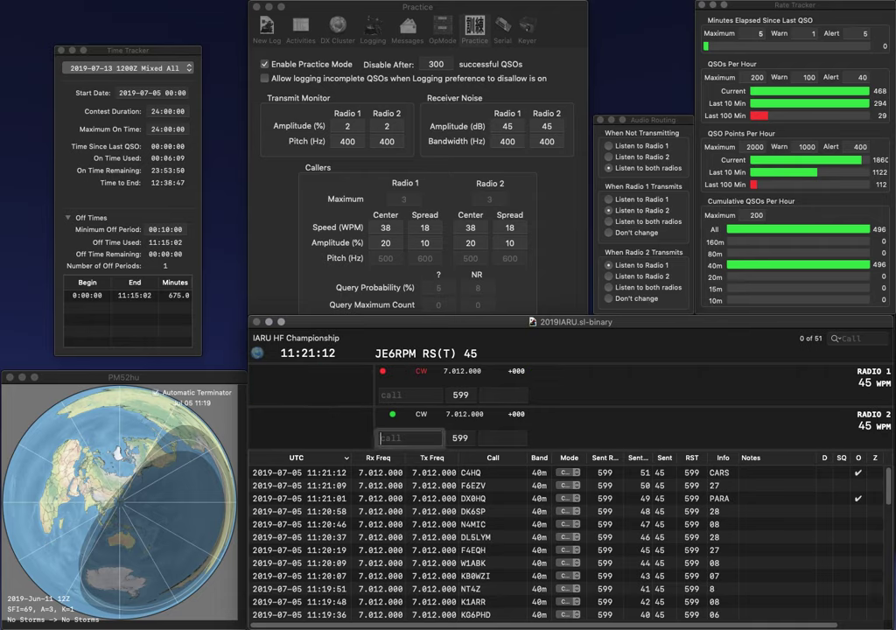
Step: Answer K4KR on Radio 2 and R3X on Radio 1
text(KR)
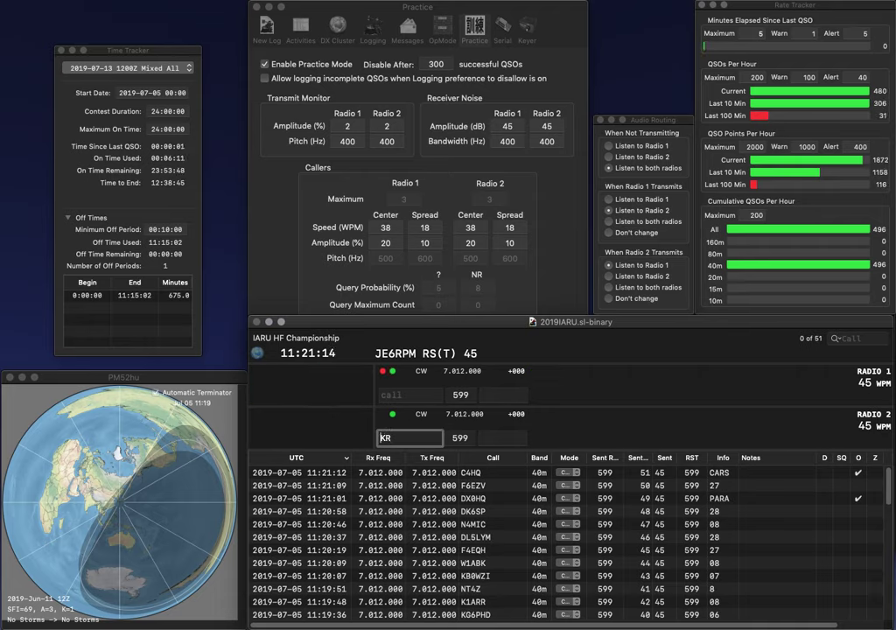
key(BackSpace)
text(4KR)
key(Return)
text(R3X)
key(Return)
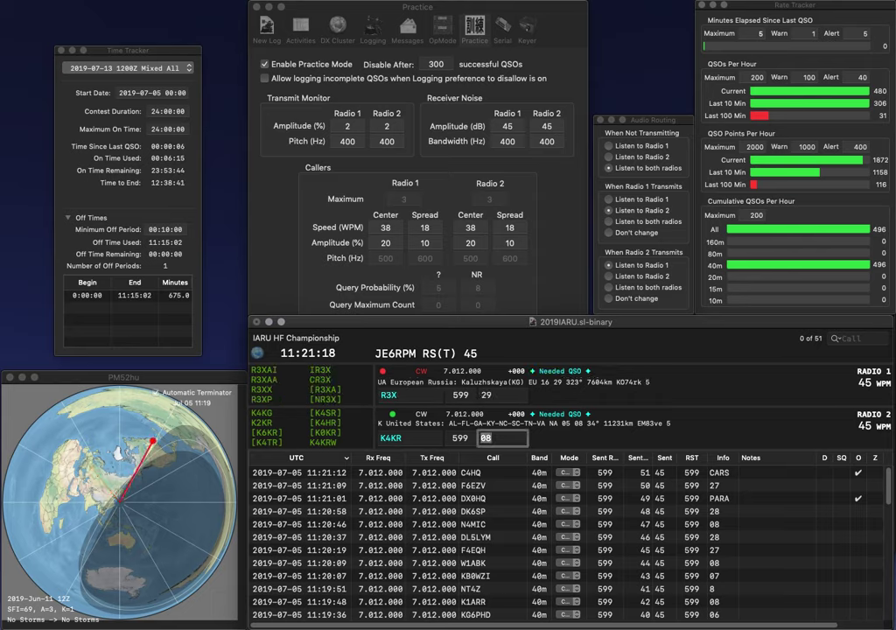
Step: Correct the Radio 2 call to K3VR and the Radio 1 call to R3XA/P, sending each one
key(Tab)
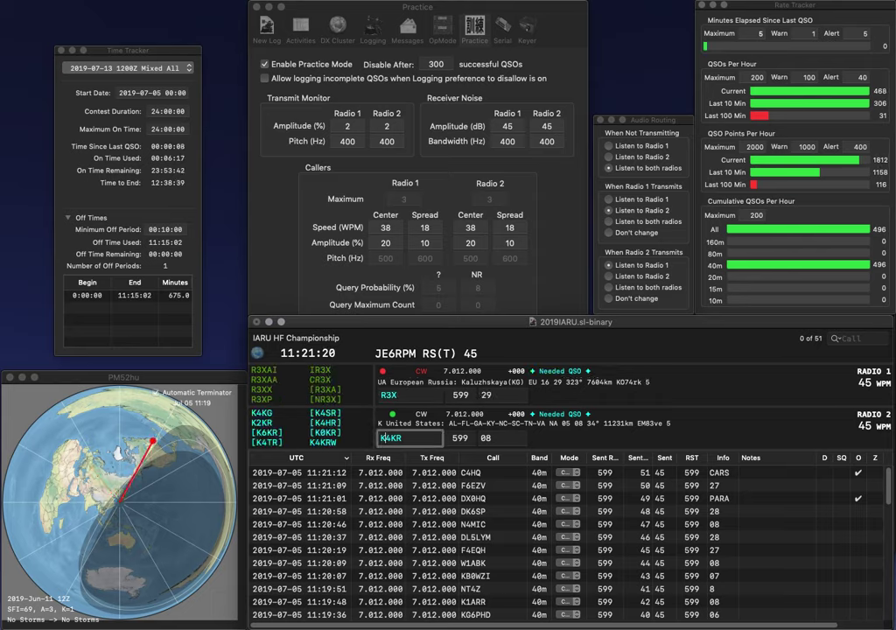
key(BackSpace)
text(3V)
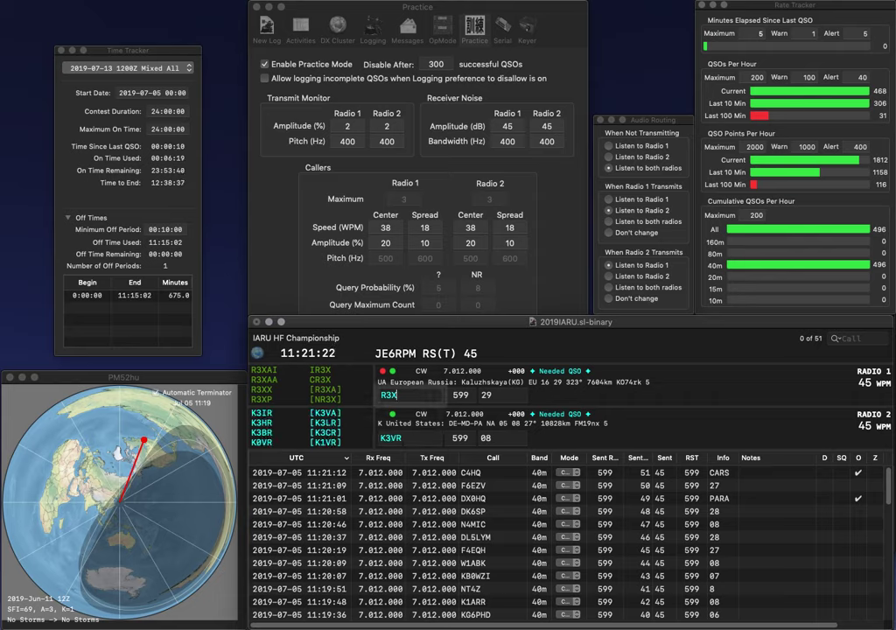
key(Return)
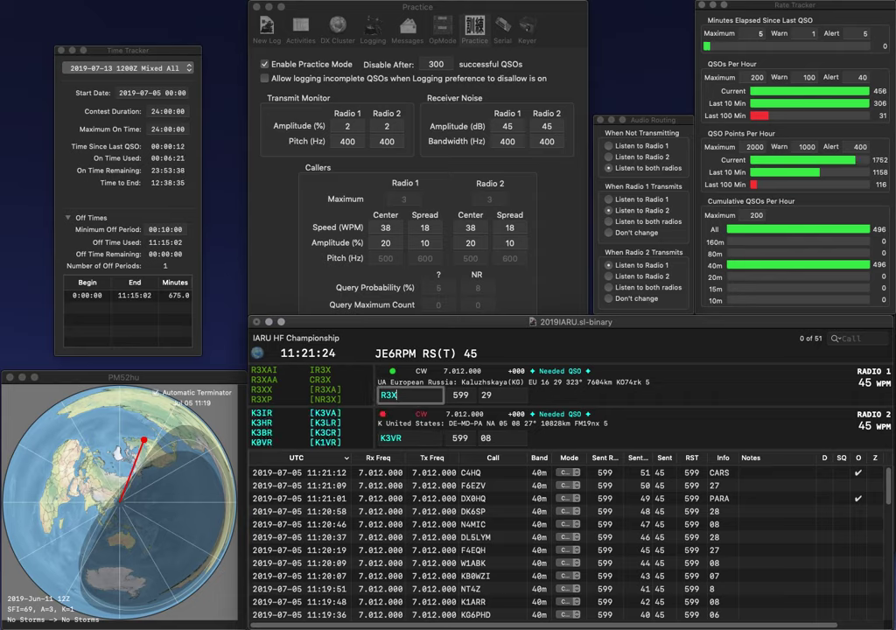
text(A/P)
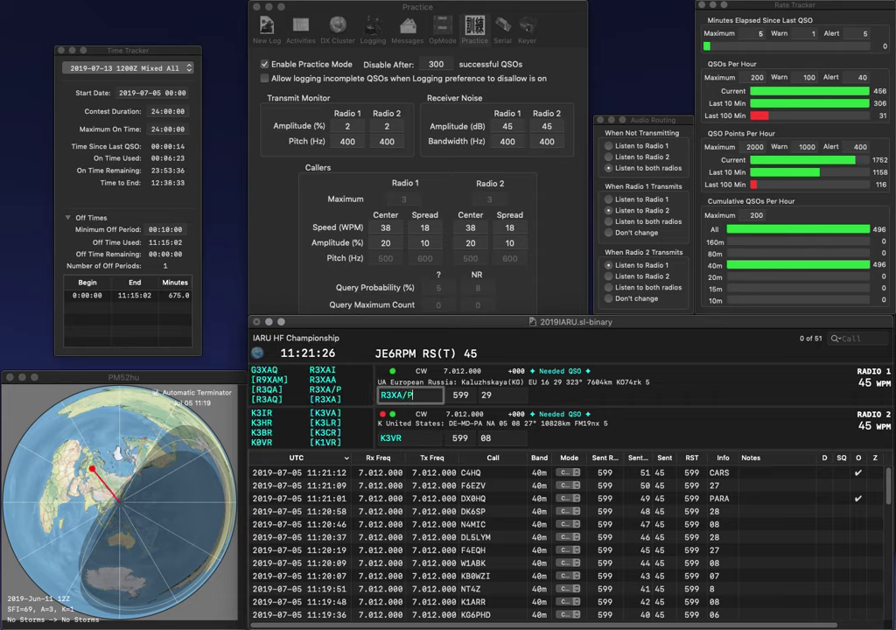
key(Return)
Step: Correct the Radio 2 call to K3WR, and log R3XA/P on Radio 1 with exchange 29 and K3WR with exchange 08
key(BackSpace)
text(W)
key(Return)
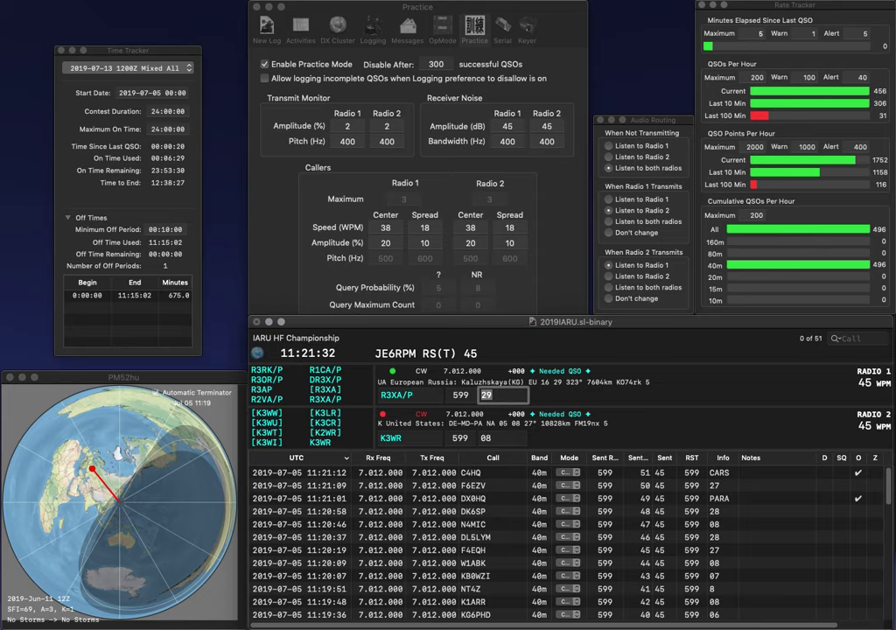
key(Return)
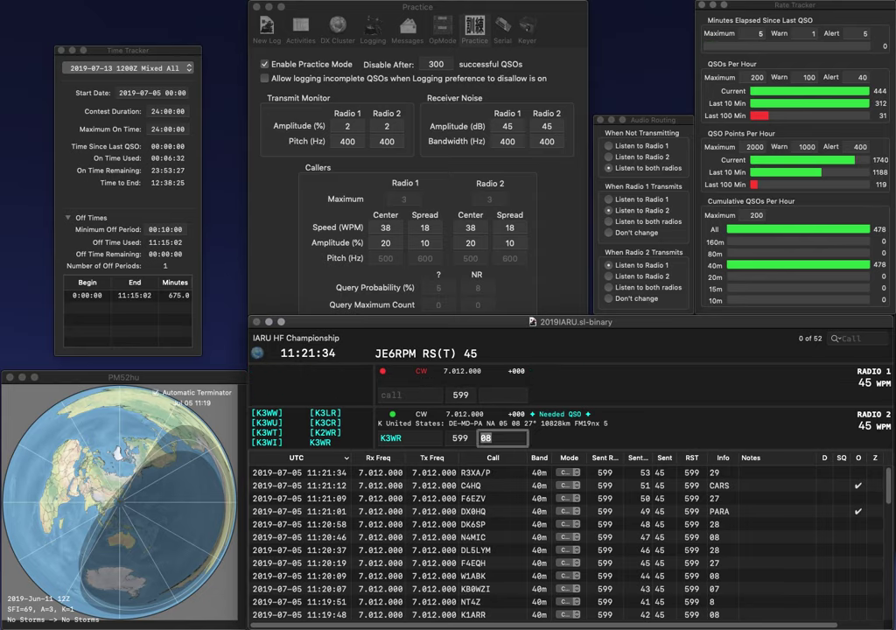
key(Return)
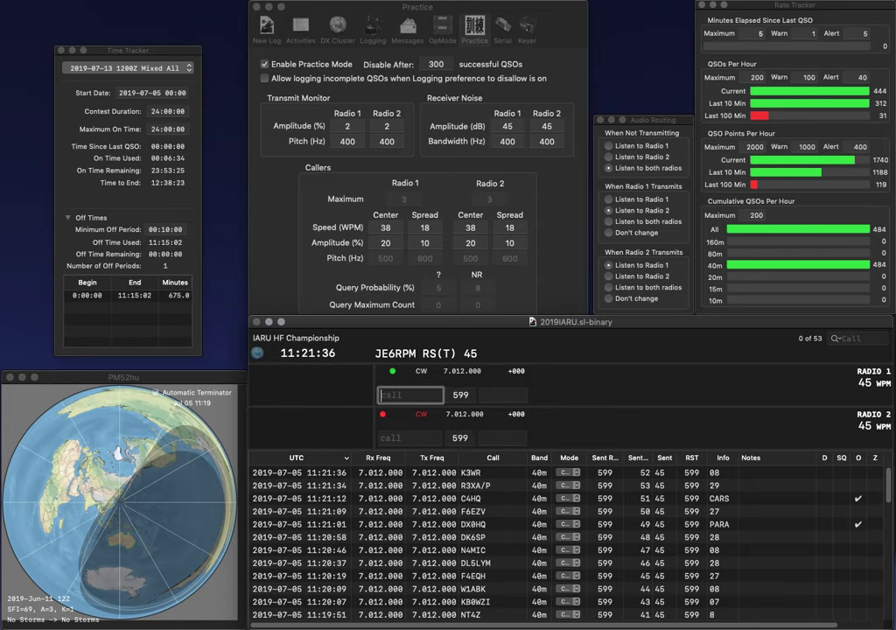
text(KF2OO)
key(Return)
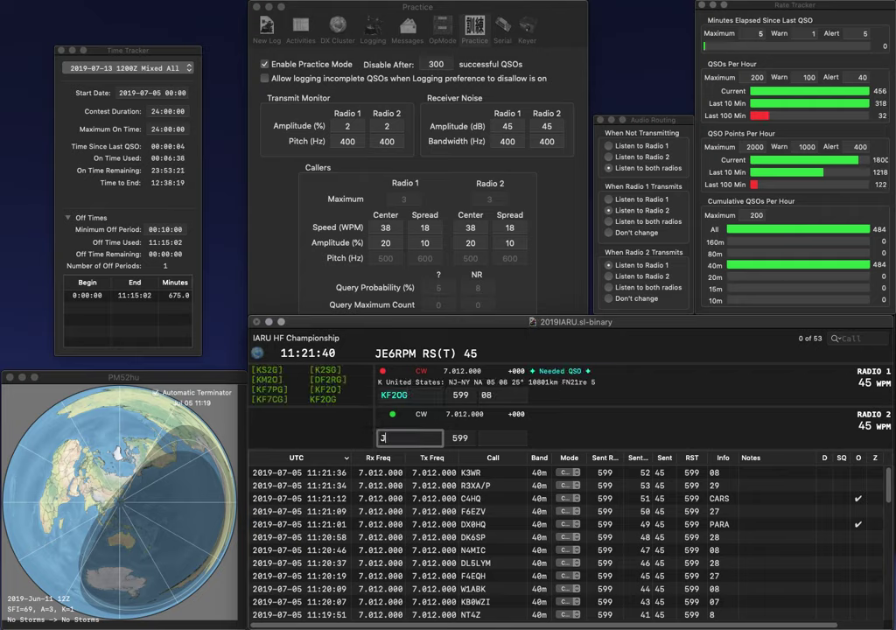
text(JHH1TEU)
click(385, 439)
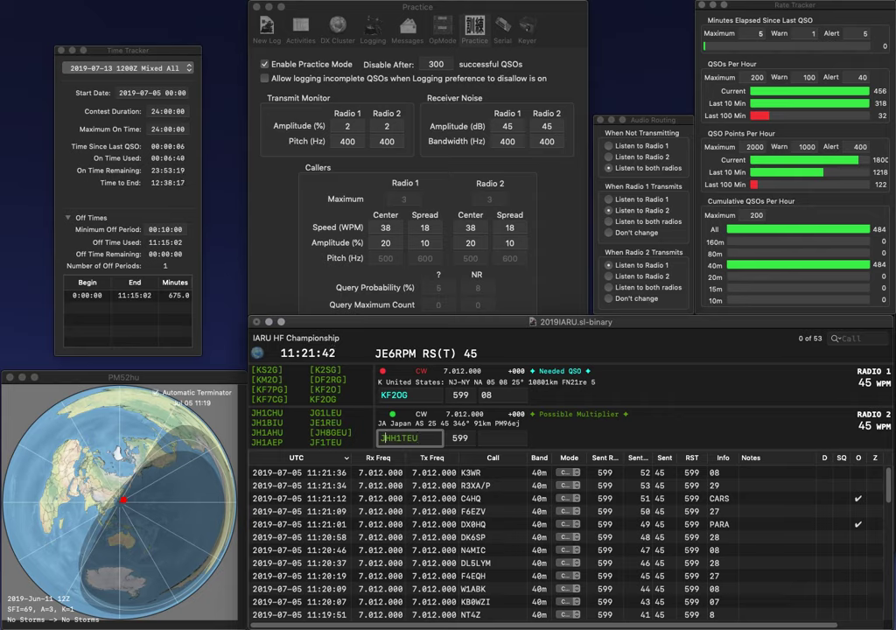
key(BackSpace)
key(BackSpace)
text(F)
key(Return)
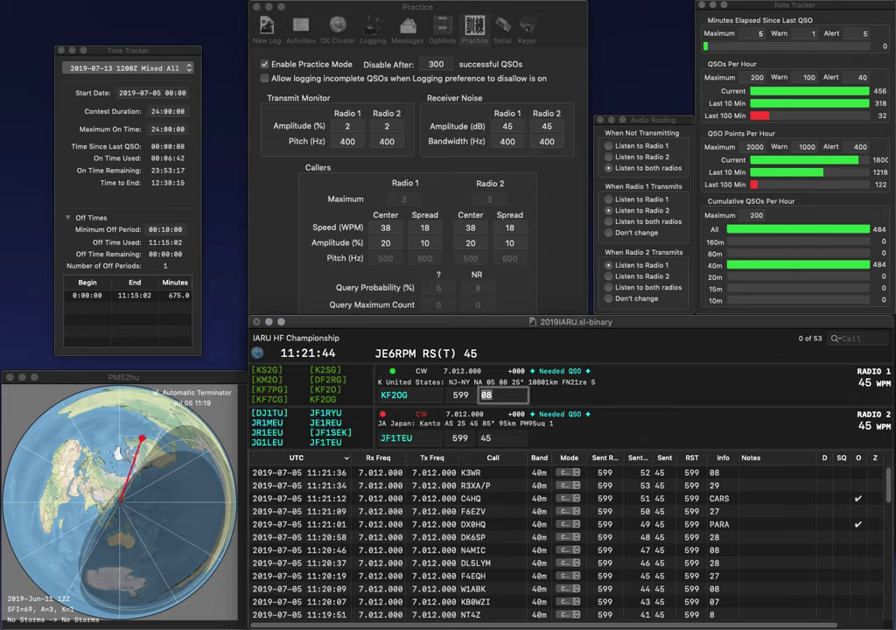
key(Return)
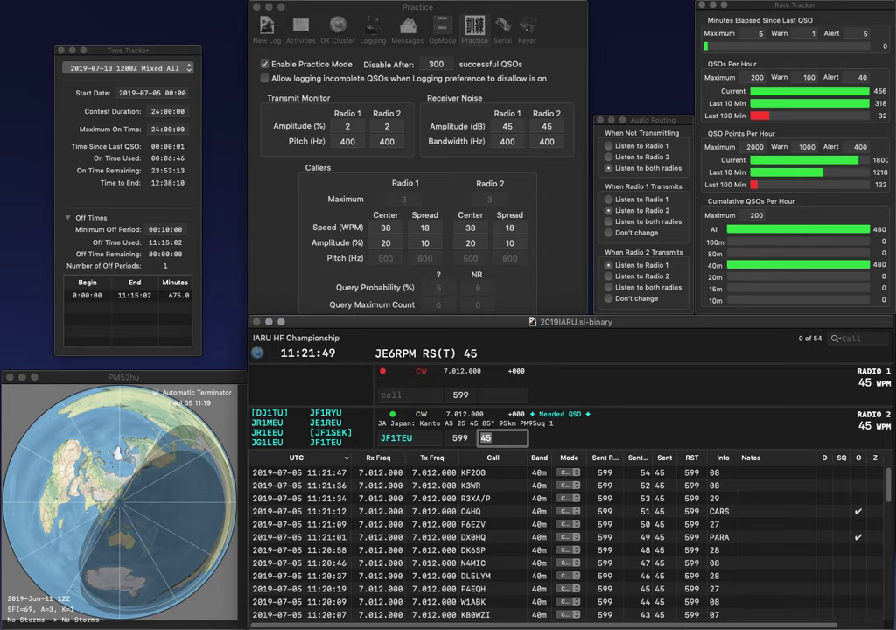
key(Return)
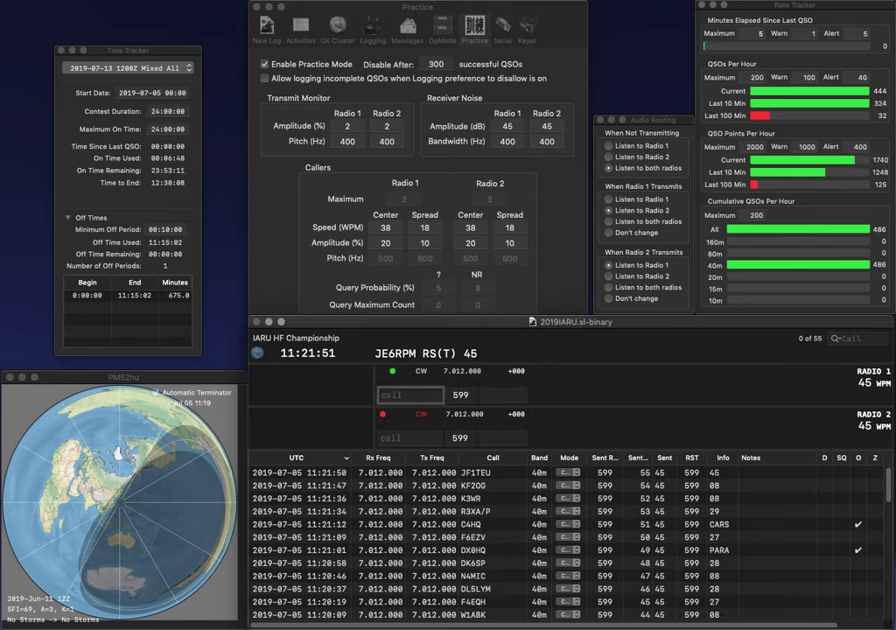
text(DK1)
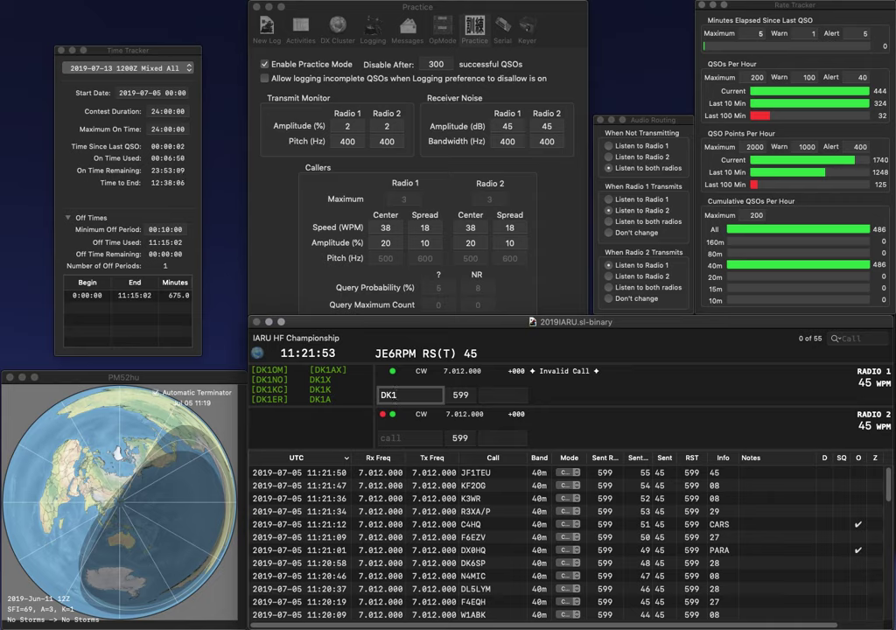
text(KQ)
key(Return)
text(W1OT)
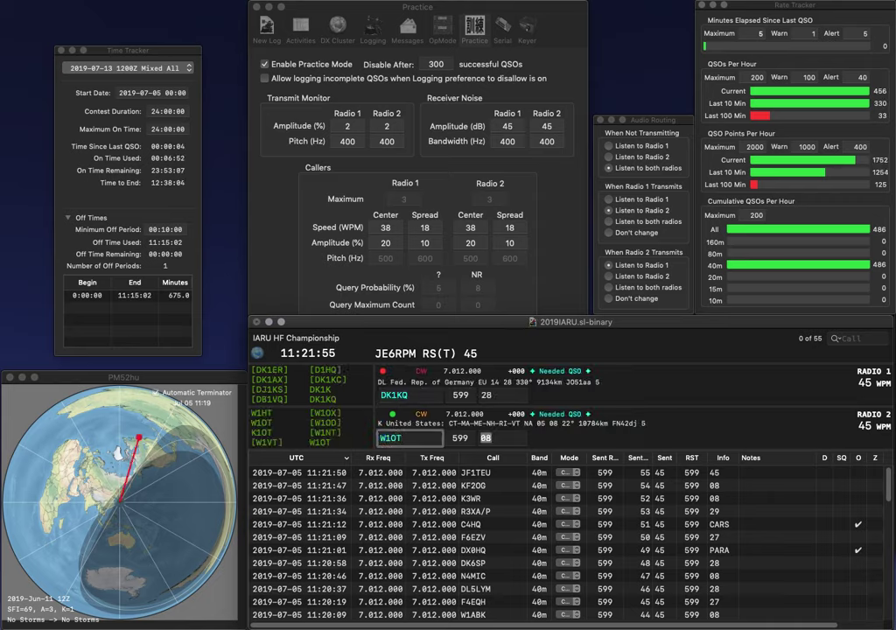
key(Return)
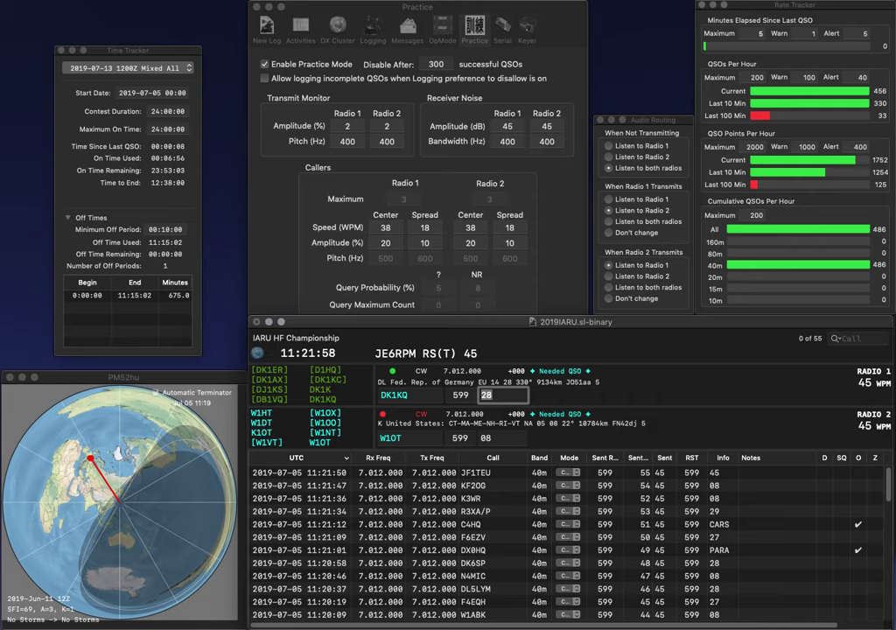
Step: Log DK1KQ on Radio 1 with exchange 28 and W1OT on Radio 2 with exchange 08
key(Return)
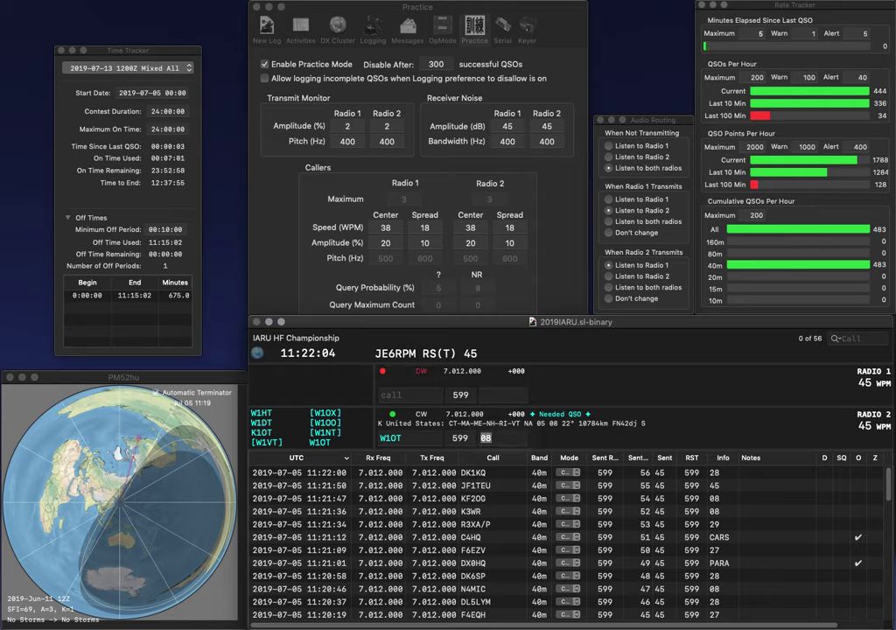
key(Return)
text(IK2TKX)
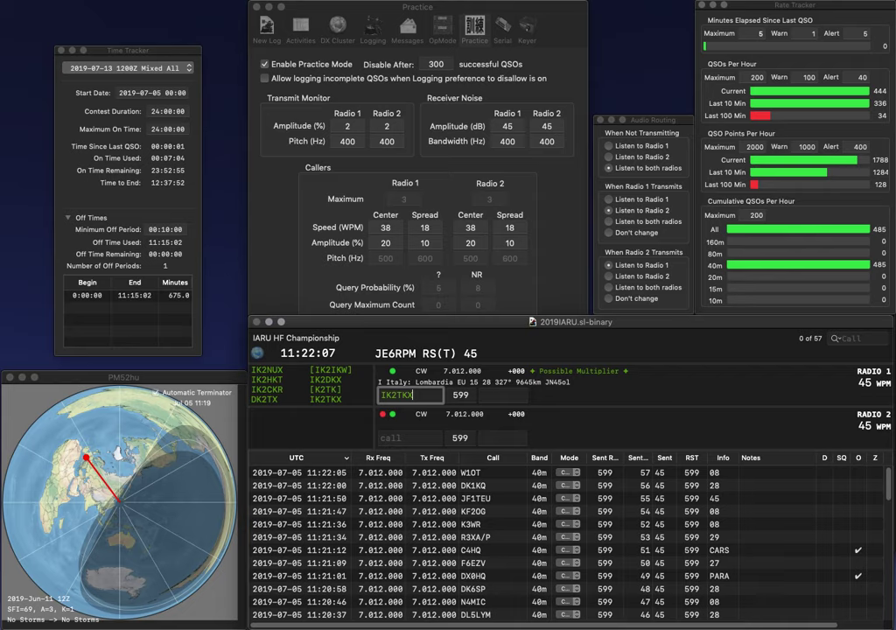
key(Return)
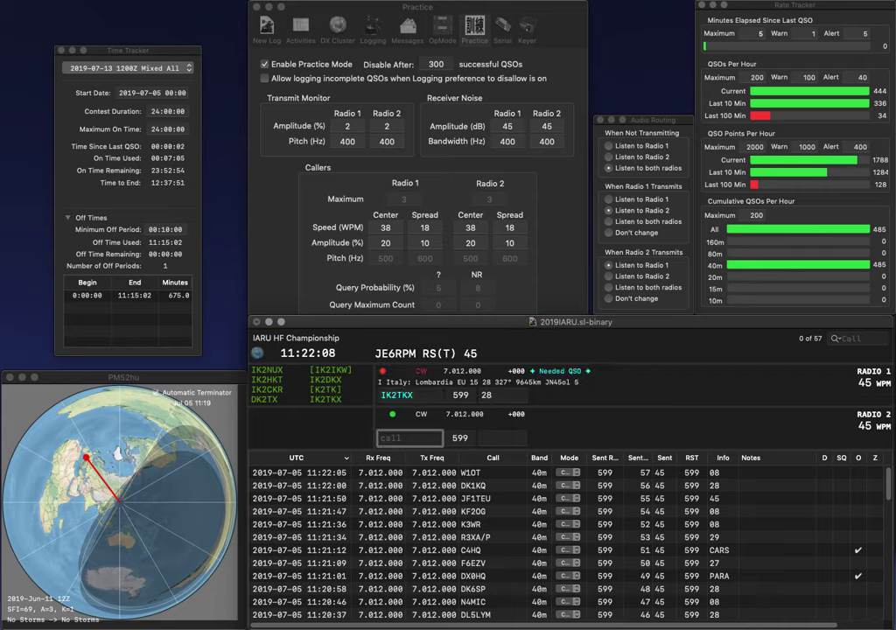
text(OA4)
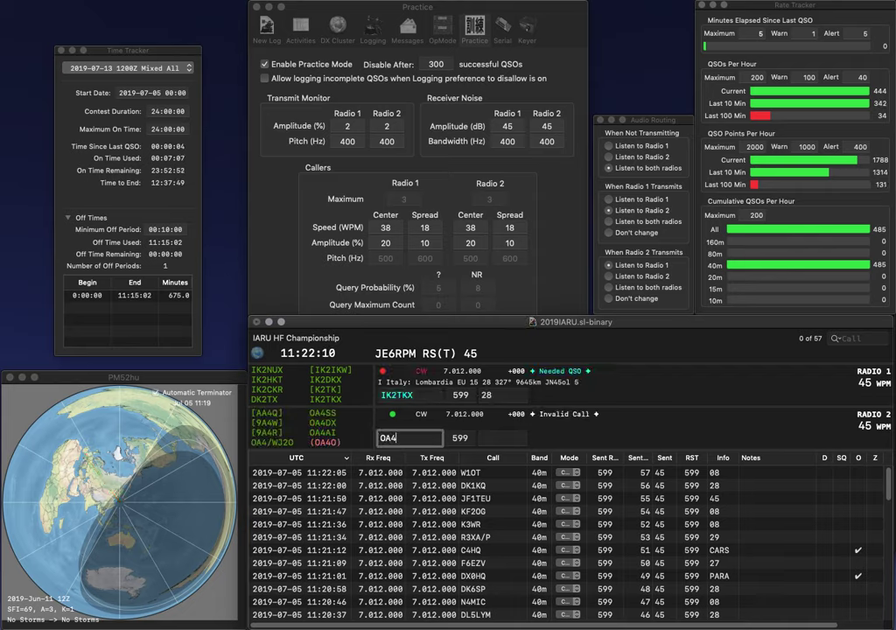
text(O)
key(Return)
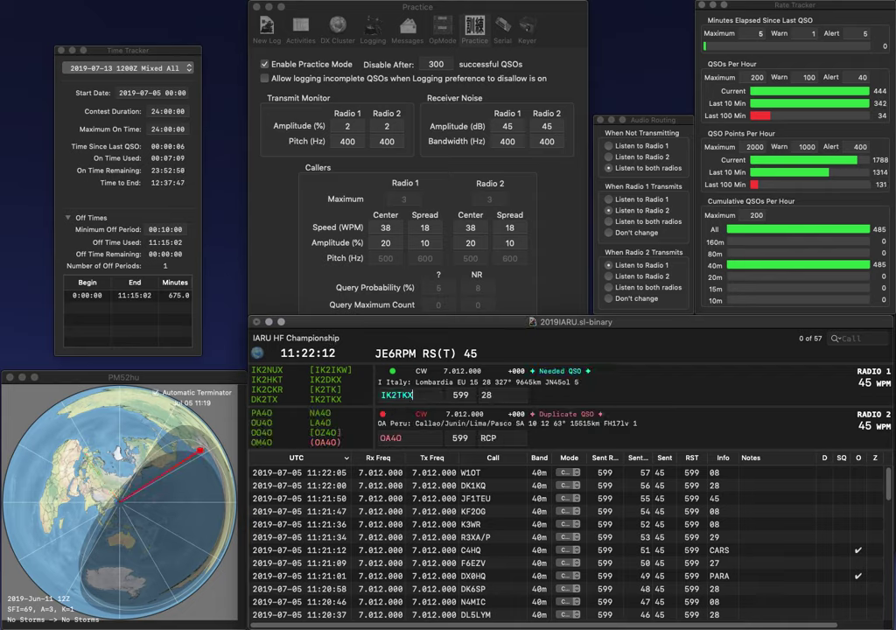
Step: Log IK2TKX on Radio 1 with exchange 28 and OA4O on Radio 2 with exchange RCP
key(Tab)
key(Tab)
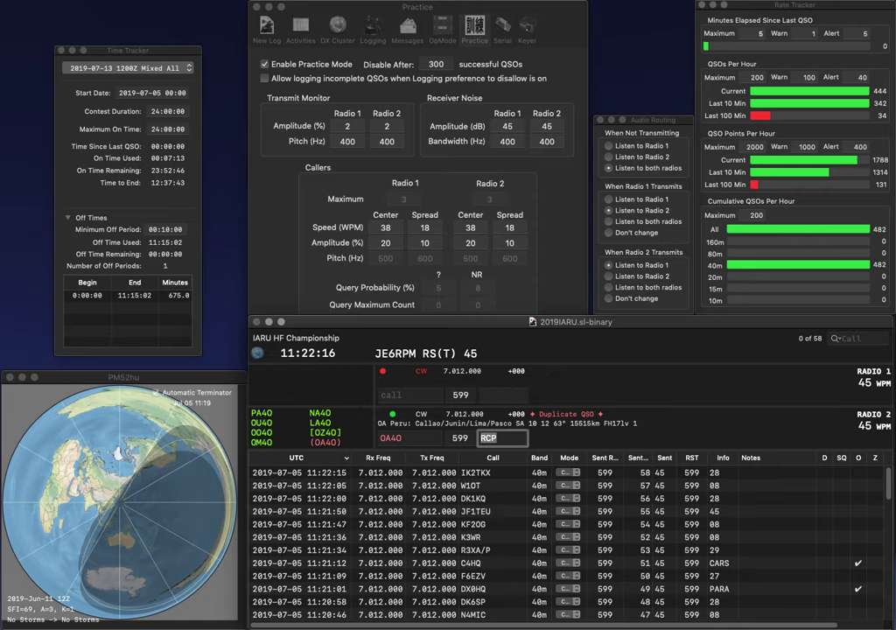
key(Return)
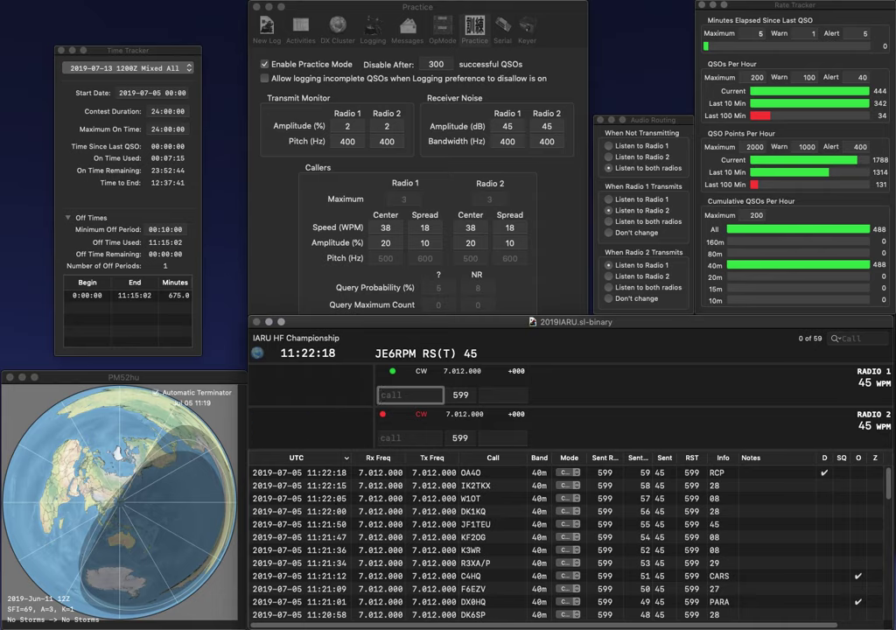
text(G3PX)
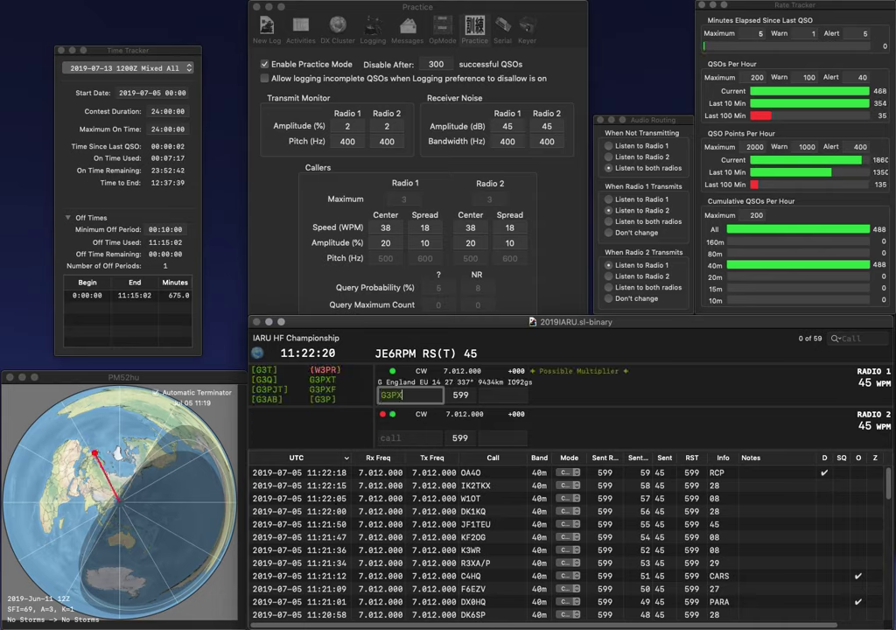
text(F)
key(Return)
text(SST)
key(Left)
key(Left)
key(Left)
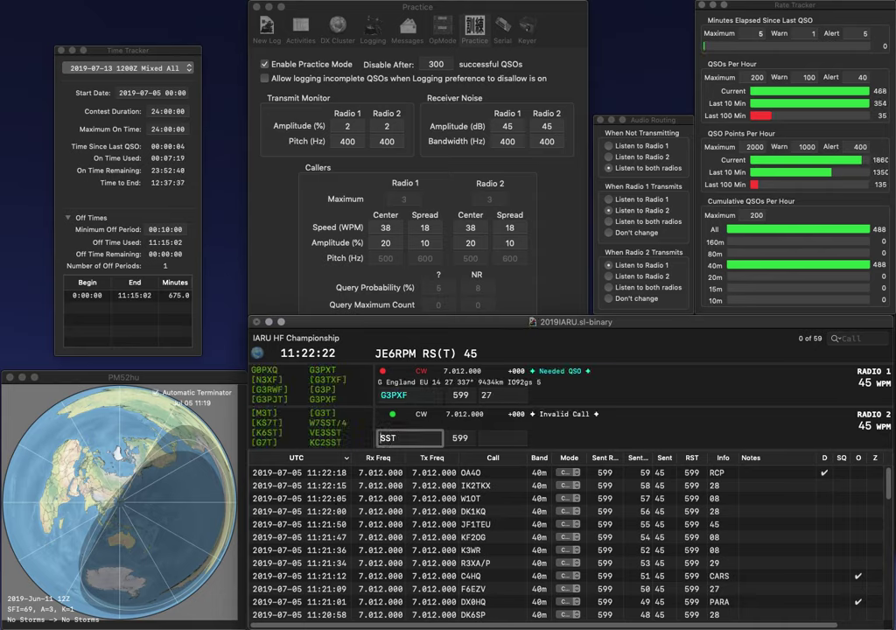
text(G)
key(BackSpace)
text(N2)
key(Return)
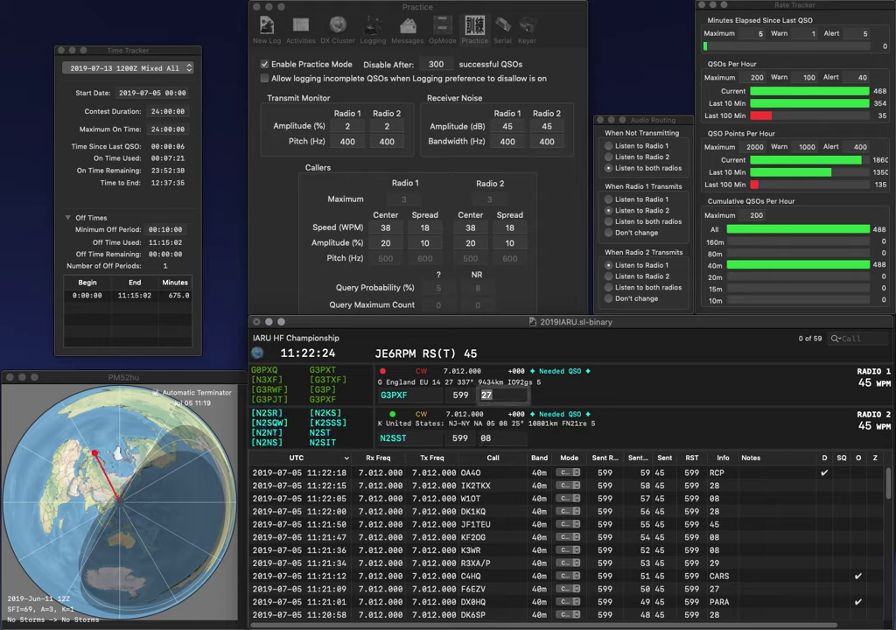
Step: Correct the Radio 2 call to N2SIT
key(shift+Tab)
key(Right)
key(Delete)
text(I)
key(shift+Tab)
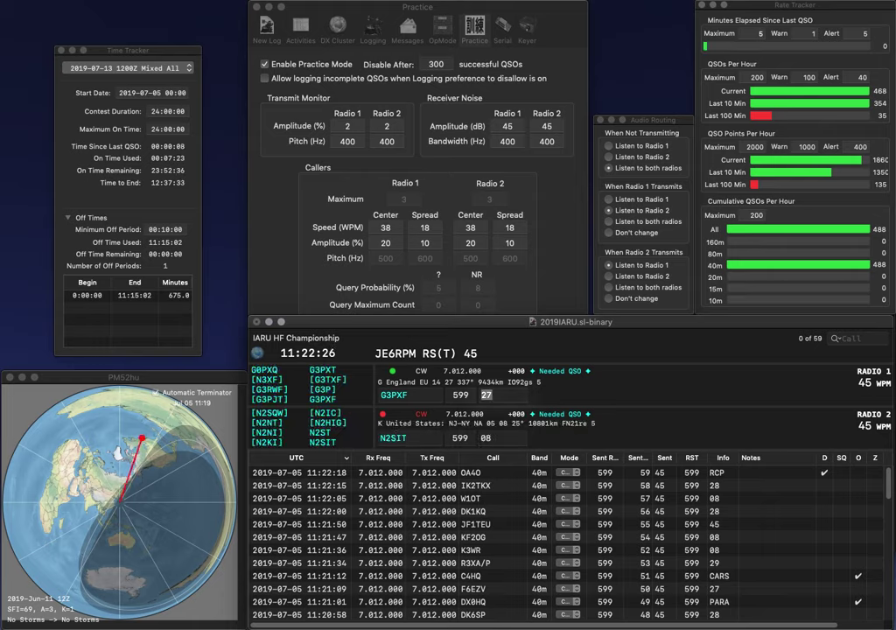
Step: Log G3PXF on Radio 1 with exchange 27 and resend to N2SIT on Radio 2
key(Return)
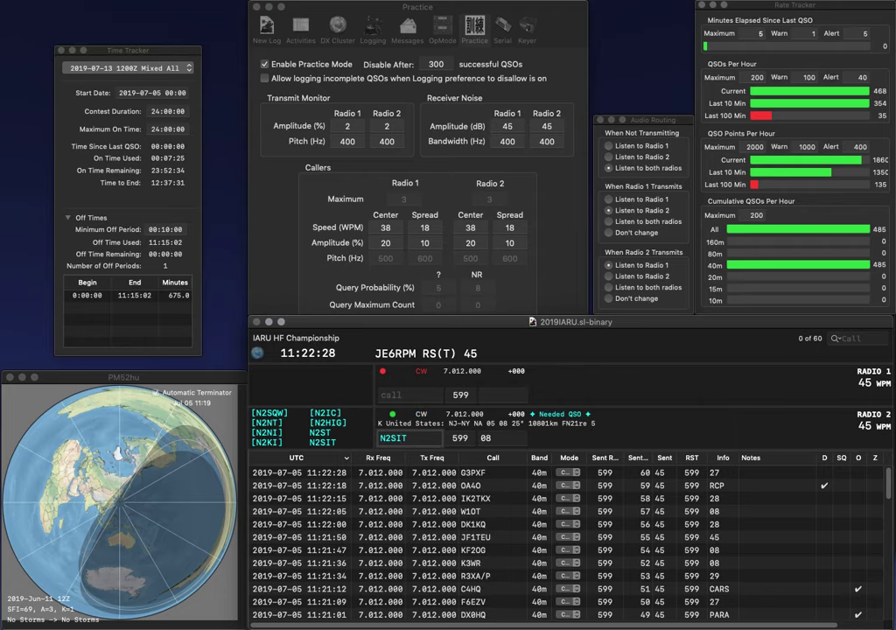
key(Return)
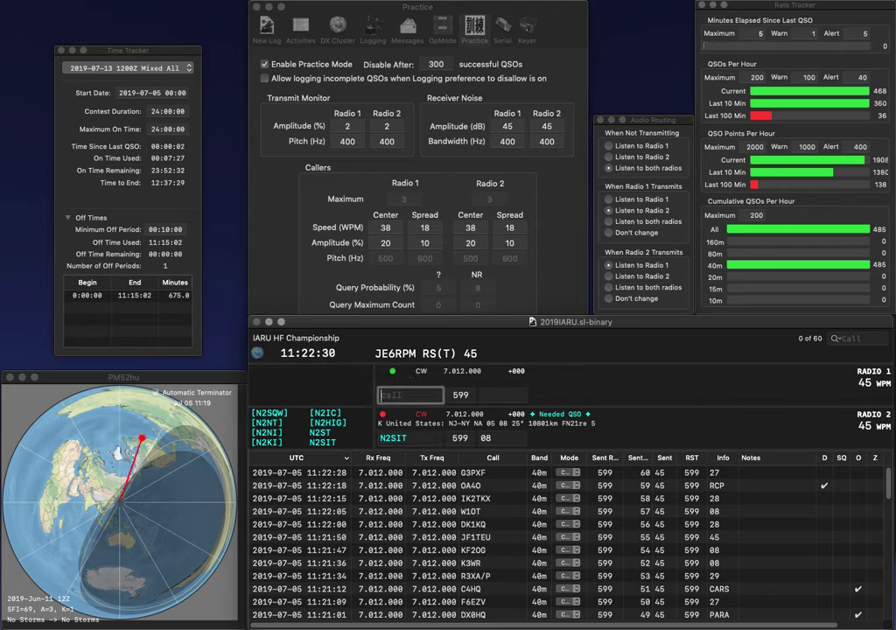
Step: Answer VP2M on Radio 1 and return to N2SIT's exchange on Radio 2
text(VP2M)
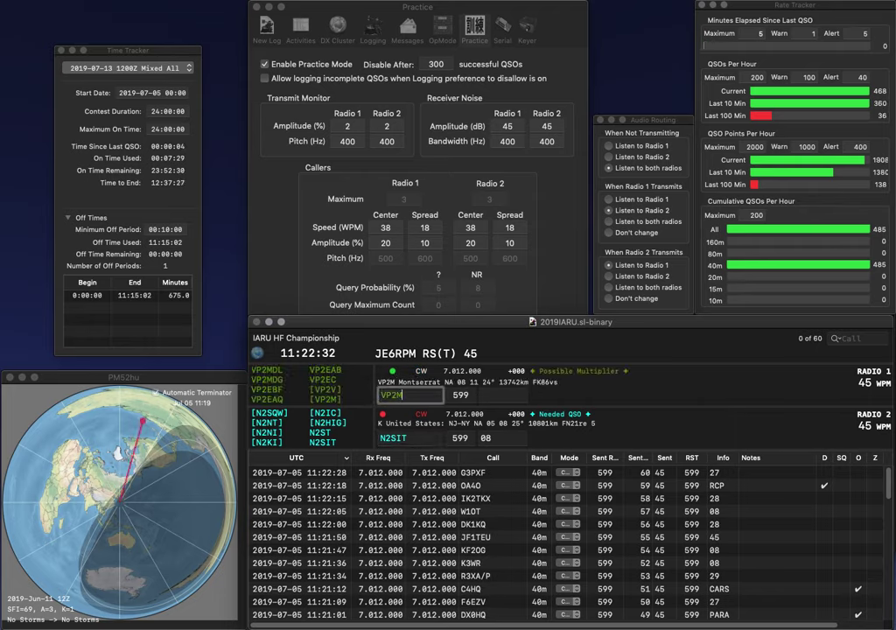
key(Return)
key(Tab)
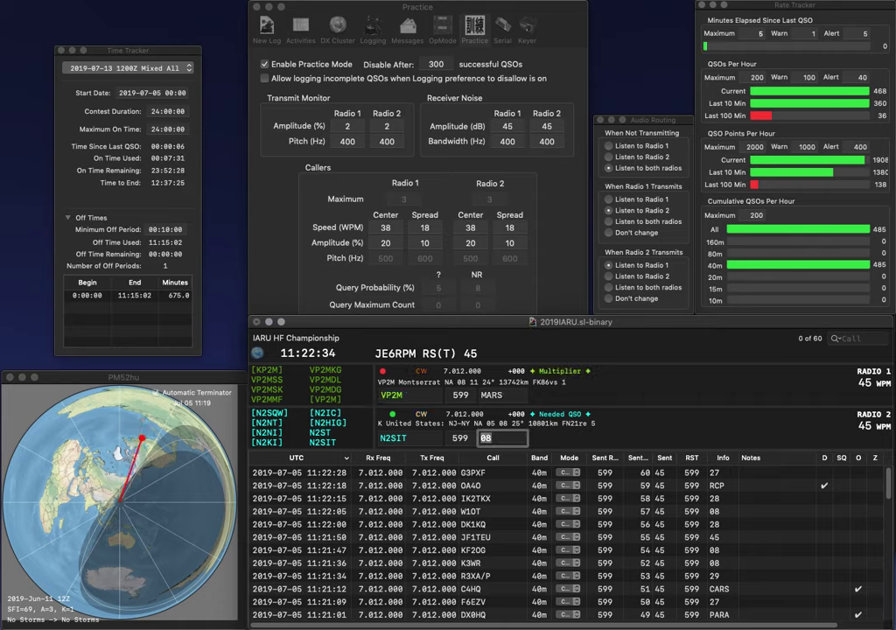
key(Return)
key(Return)
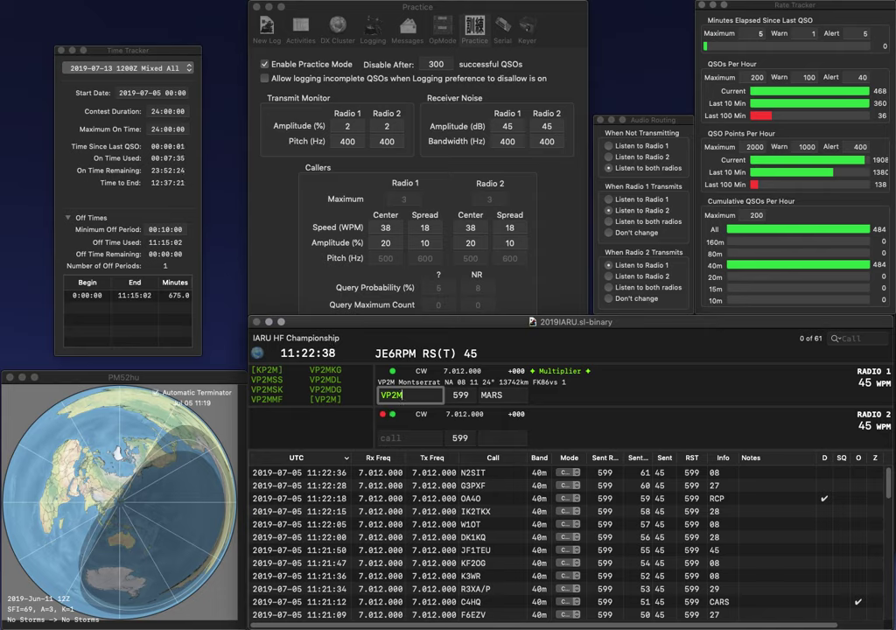
key(Return)
text(EA1)
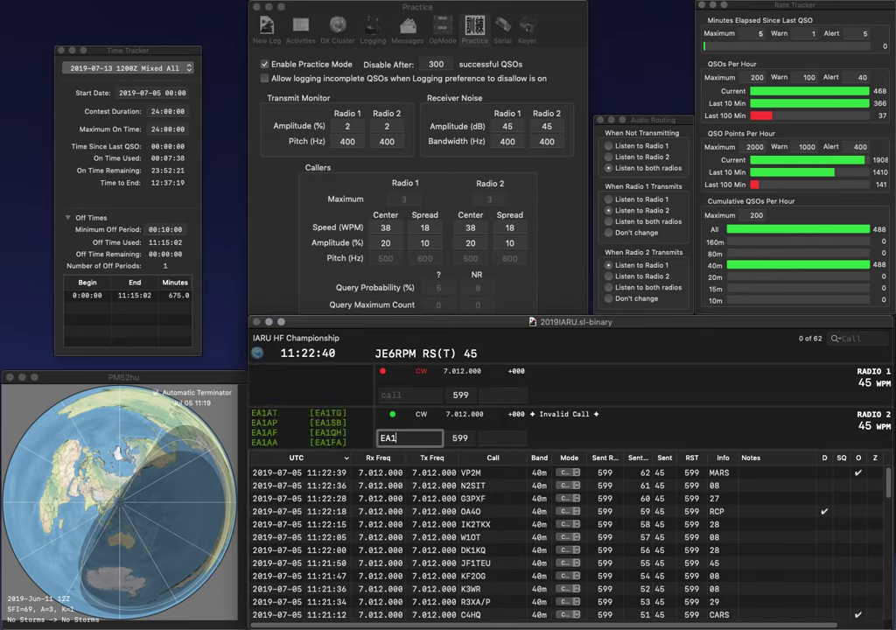
text(DVY)
key(Return)
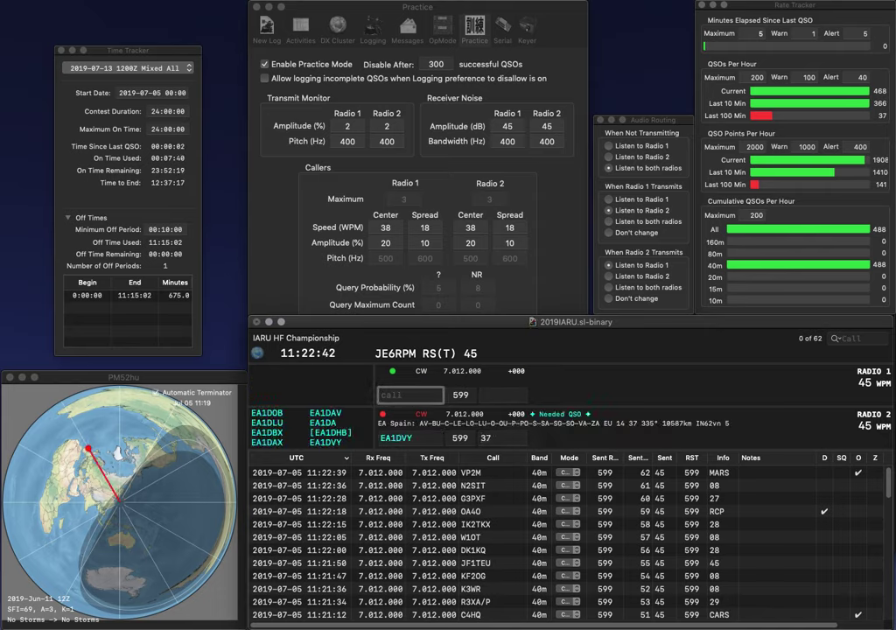
text(JR9GMS)
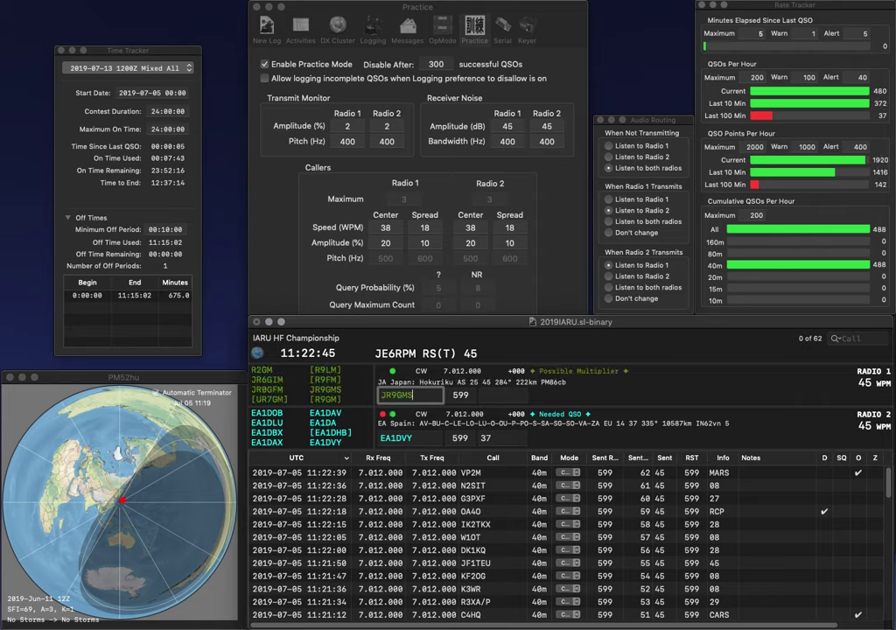
key(Return)
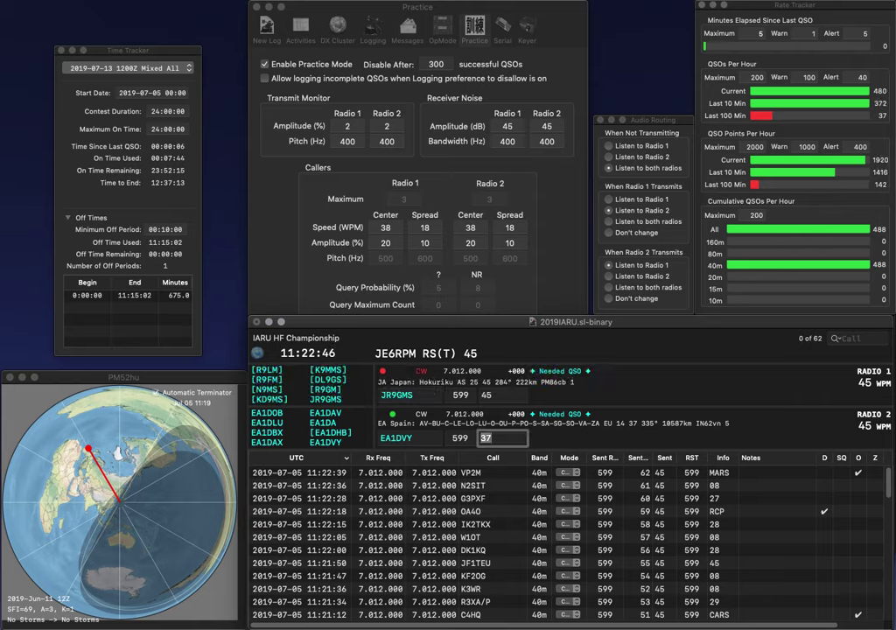
Step: Log EA1DVY on Radio 2 with exchange 37 and JR9GMS on Radio 1 with exchange 45
key(Tab)
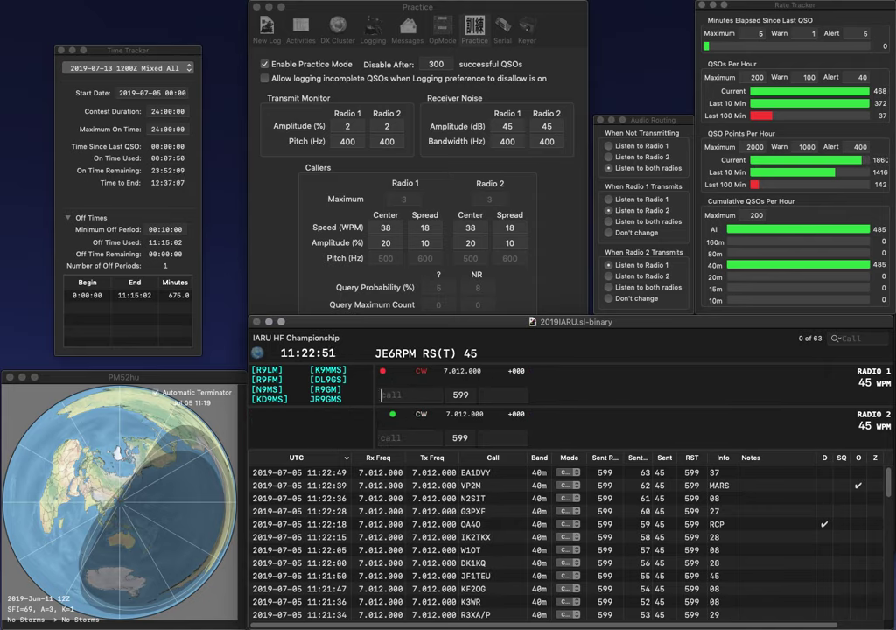
key(Return)
Step: Answer K8ELS on Radio 2 and E3BEN on Radio 1
text(K8EL)
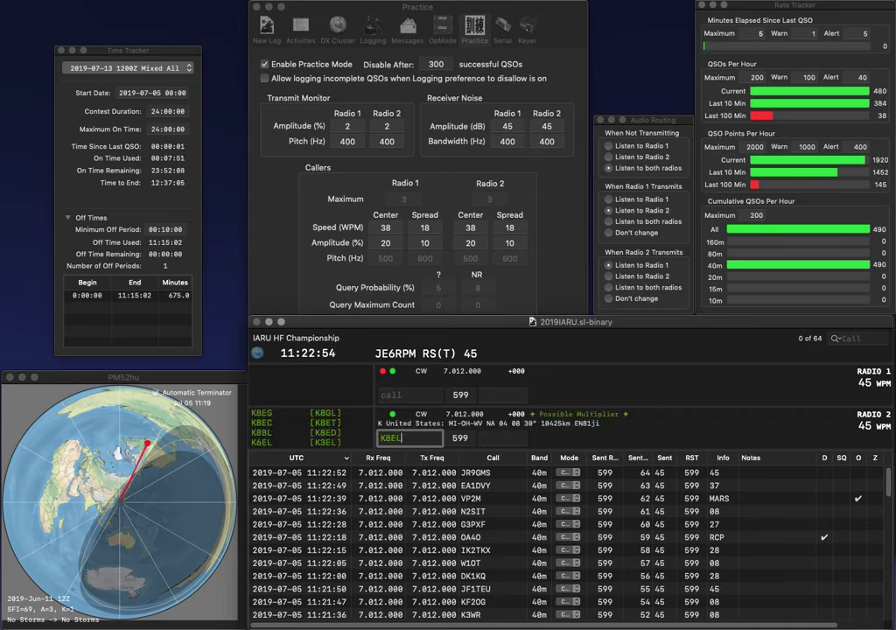
text(S)
key(Return)
text(E)
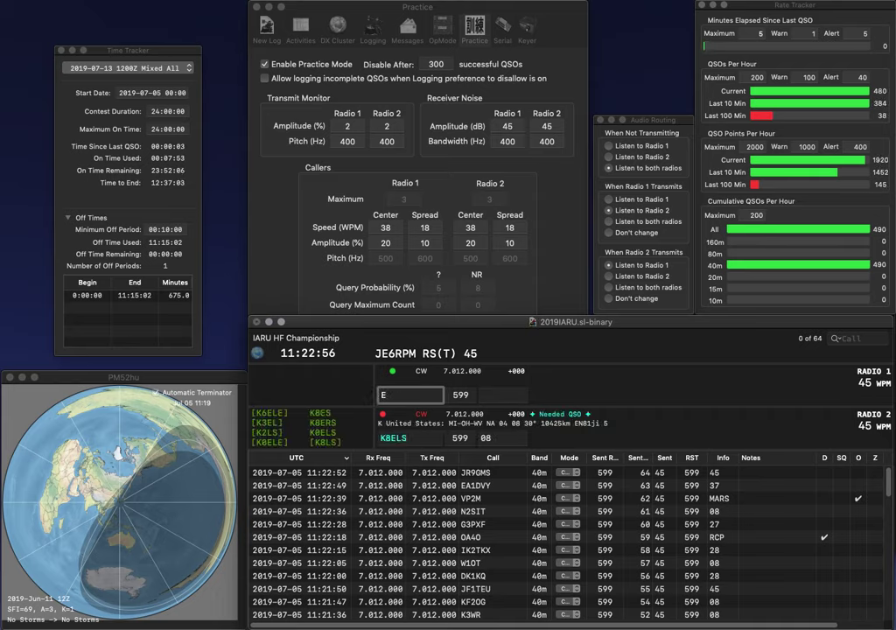
text(3BEN)
key(Return)
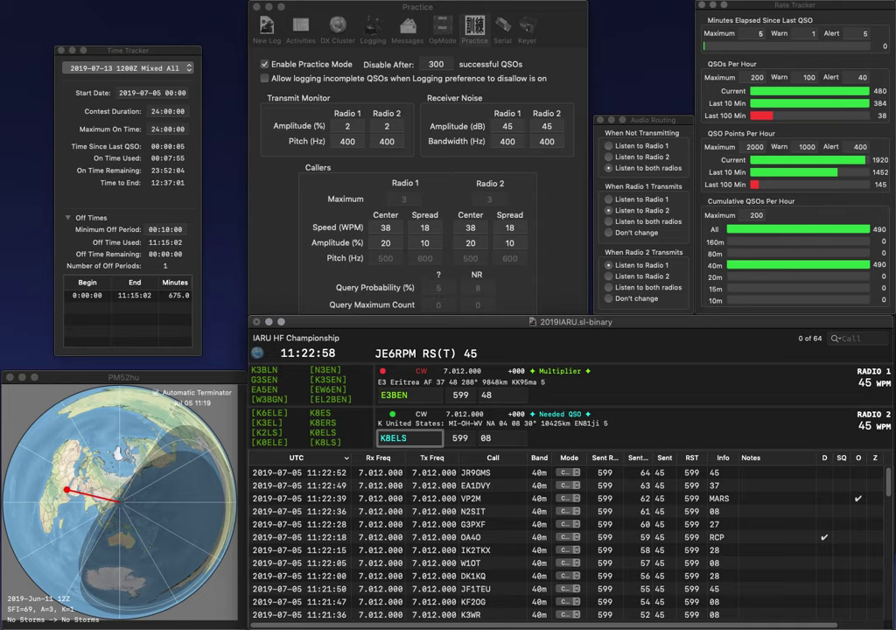
Step: Correct the Radio 2 call to K8ERS and the Radio 1 call to EL2BEN, resending to both
key(BackSpace)
key(BackSpace)
text(RS)
key(Return)
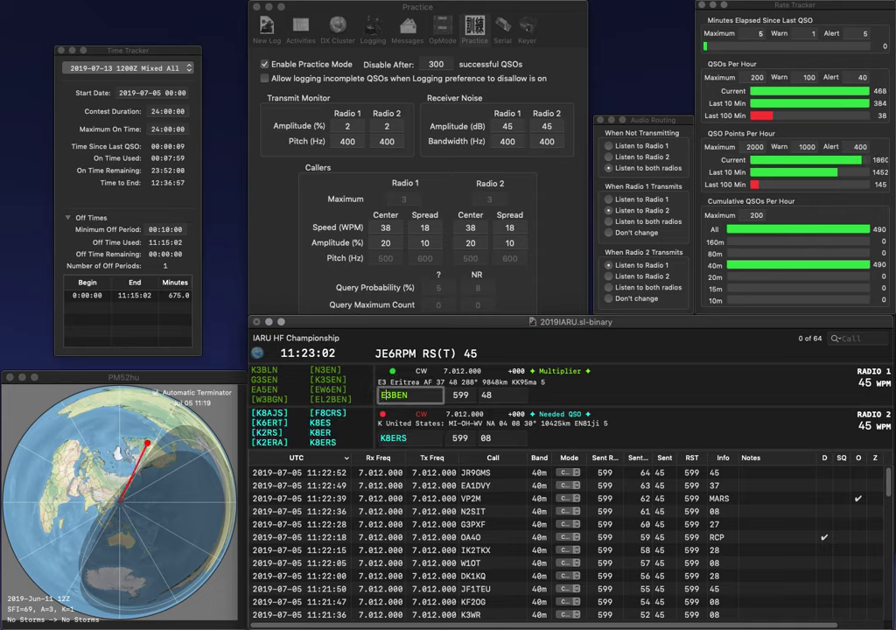
text(L2)
key(Delete)
key(Return)
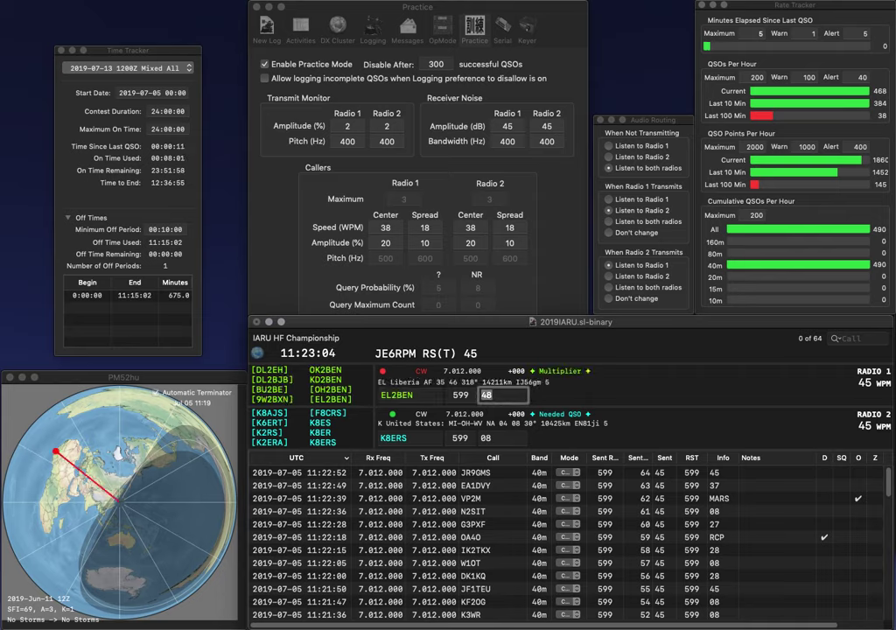
text(LRAA)
key(Tab)
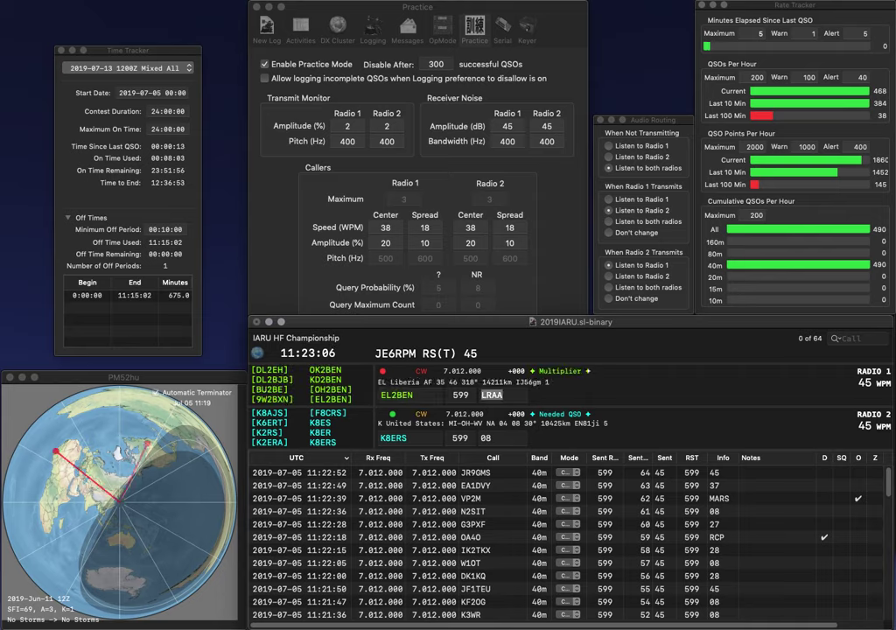
key(Return)
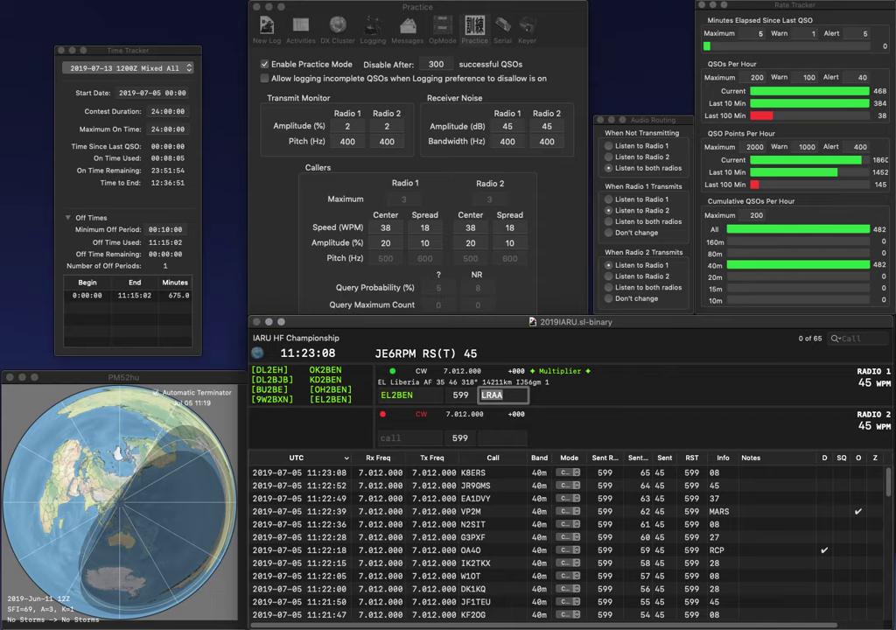
key(Return)
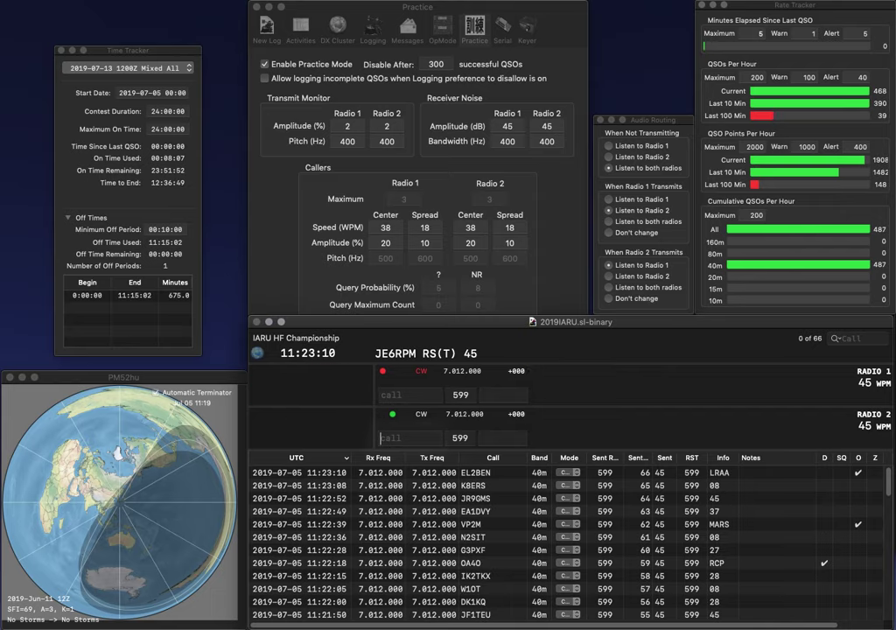
Step: Answer YE0HQ on Radio 2 and B1HQ on Radio 1
text(YE0HQ)
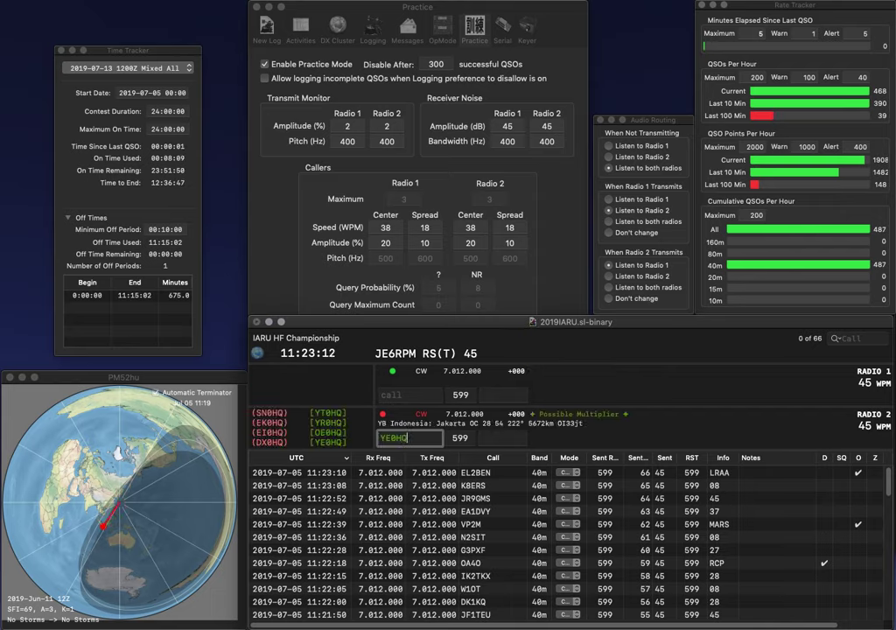
key(Return)
text(B1HQ)
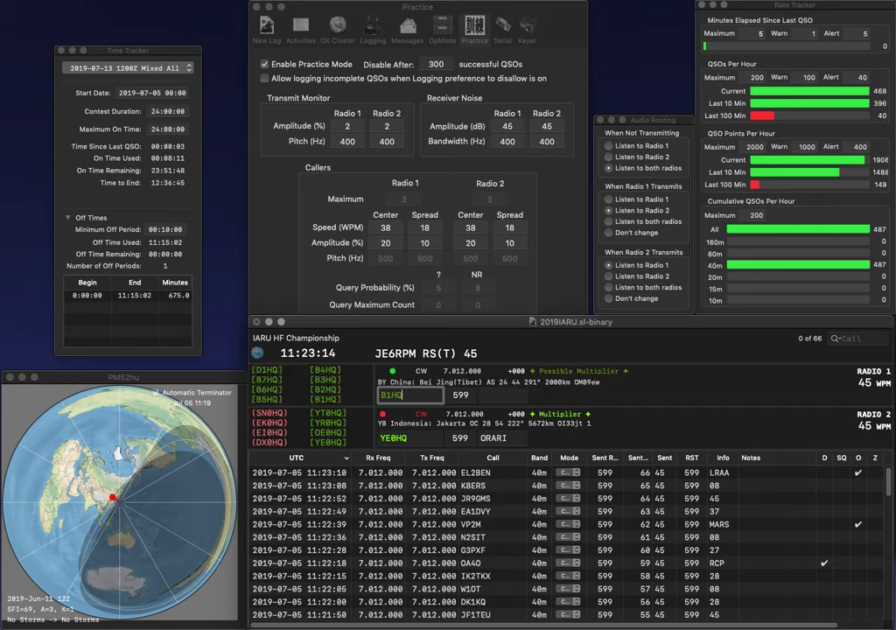
key(Return)
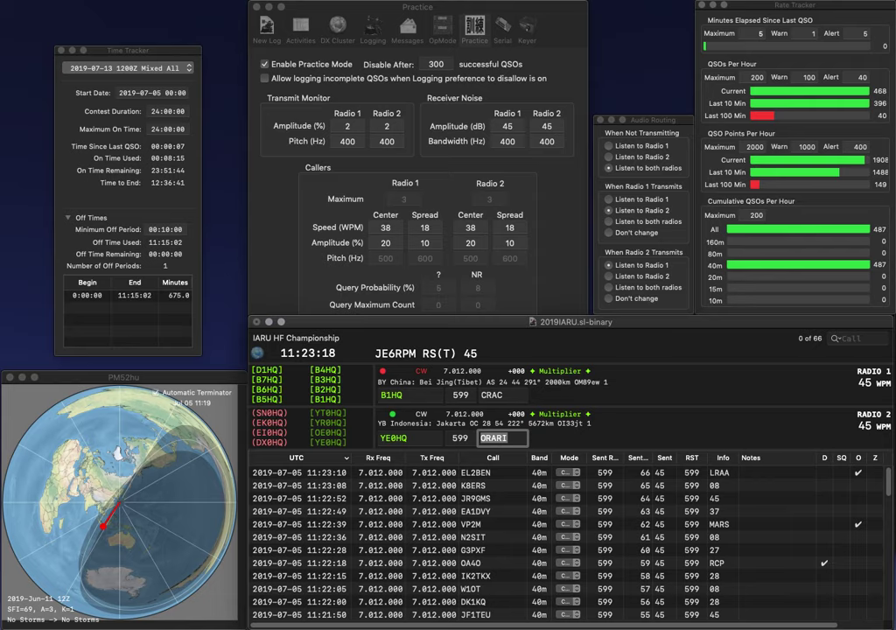
Step: Log YE0HQ on Radio 2 with exchange ORARI and B1HQ on Radio 1 with exchange CRAC
key(Return)
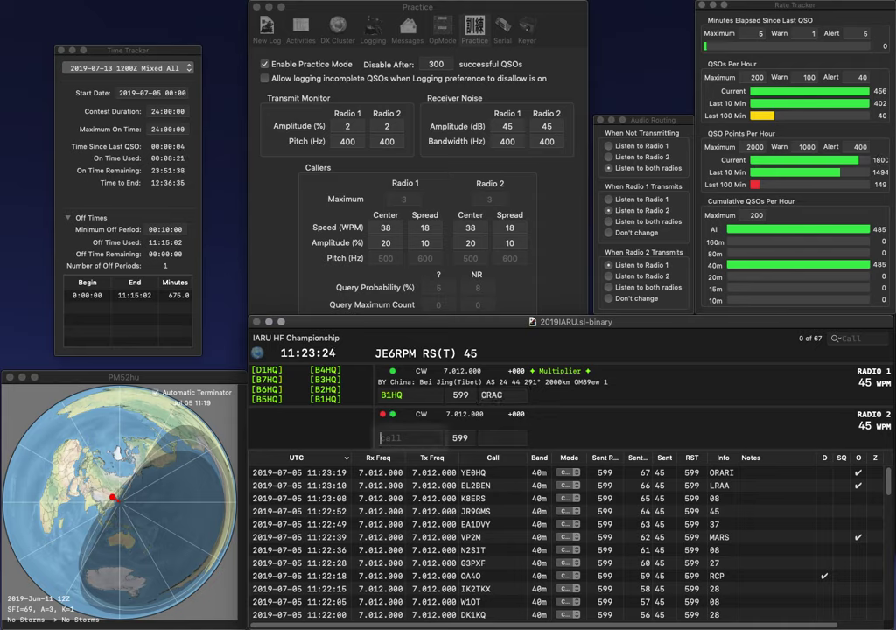
key(Return)
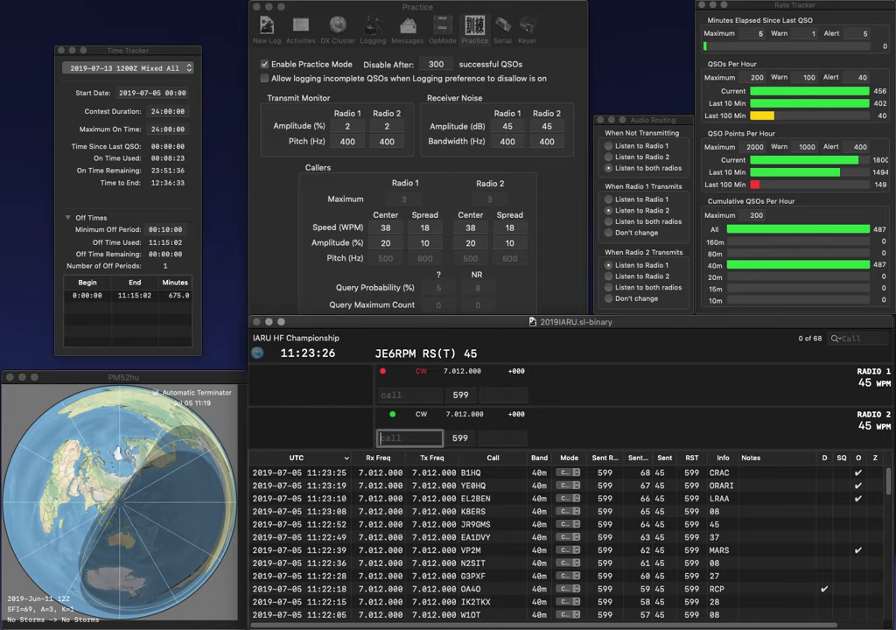
Step: Answer W9FW on Radio 2 and HB9HQ on Radio 1
text(W9FW)
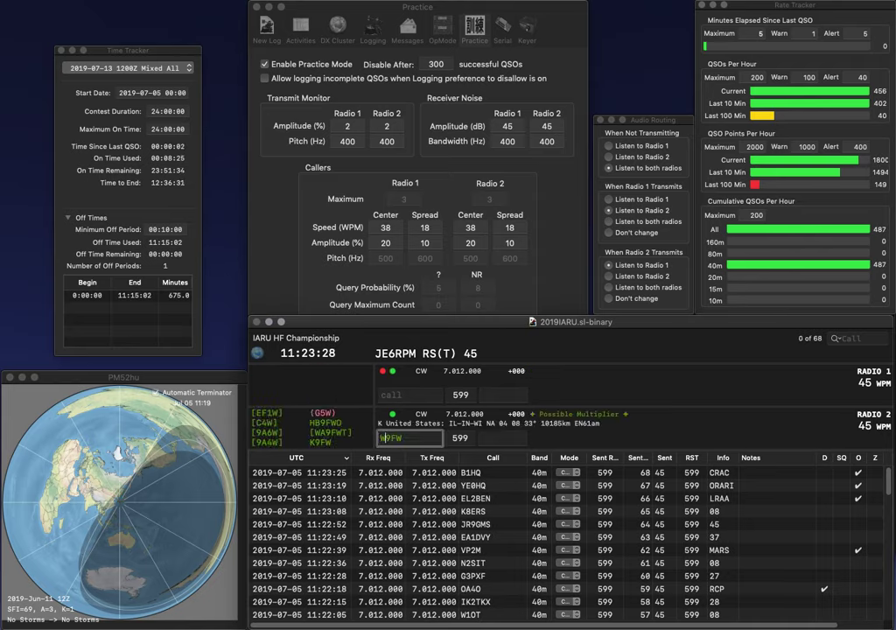
key(Return)
text(B9HQ)
key(Home)
text(H)
key(Return)
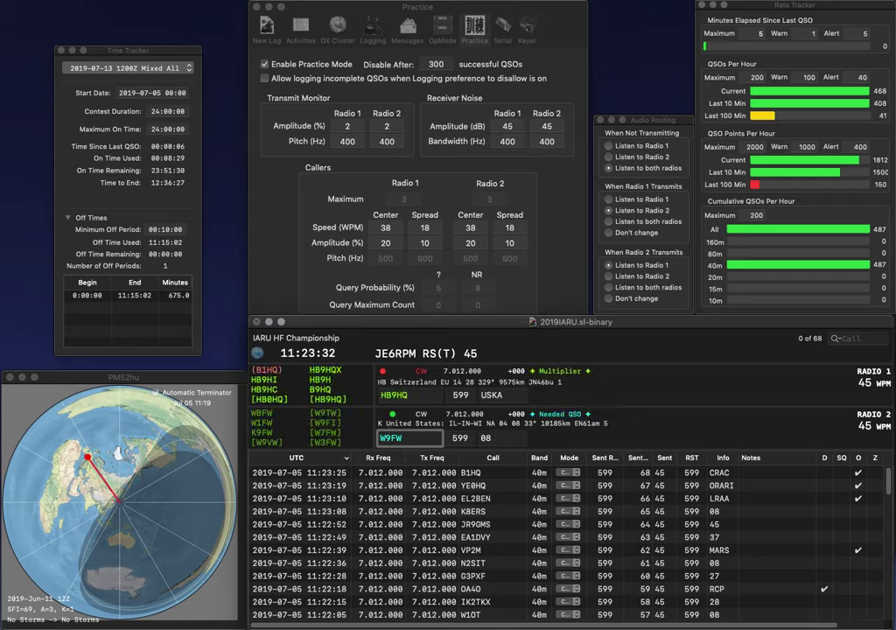
Step: Correct the Radio 2 call to W9FR and resend the exchange to that station
key(Right)
key(Right)
key(BackSpace)
text(R)
key(Return)
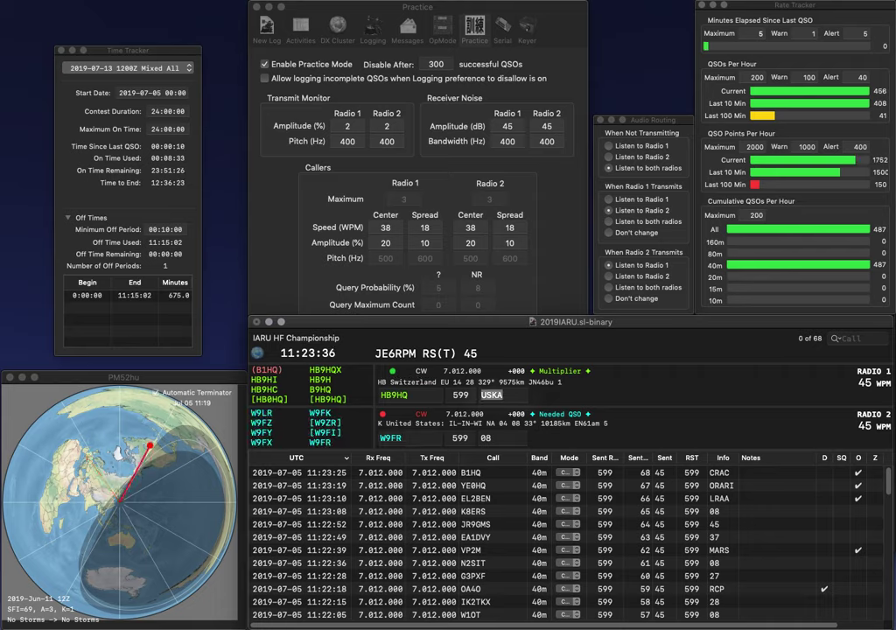
key(space)
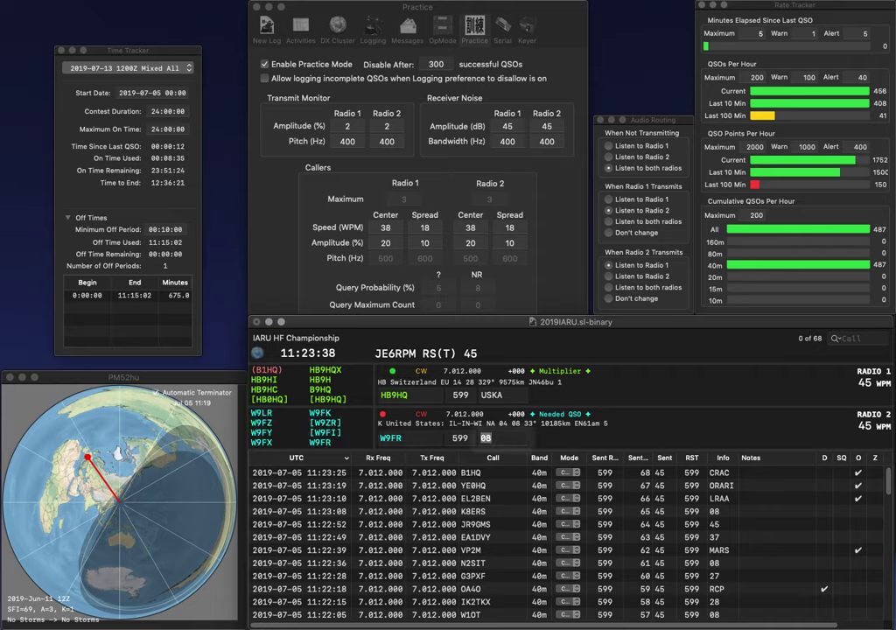
key(Return)
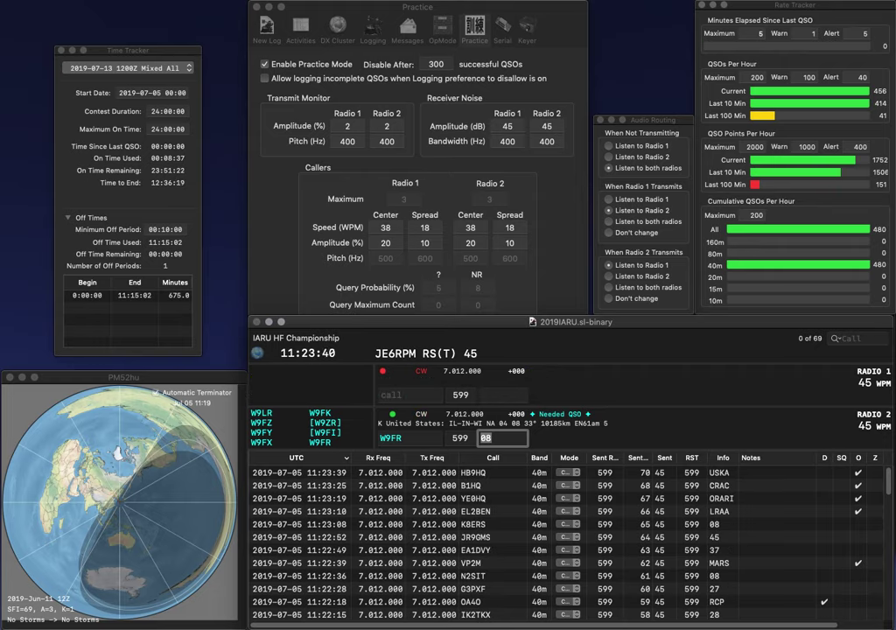
key(Return)
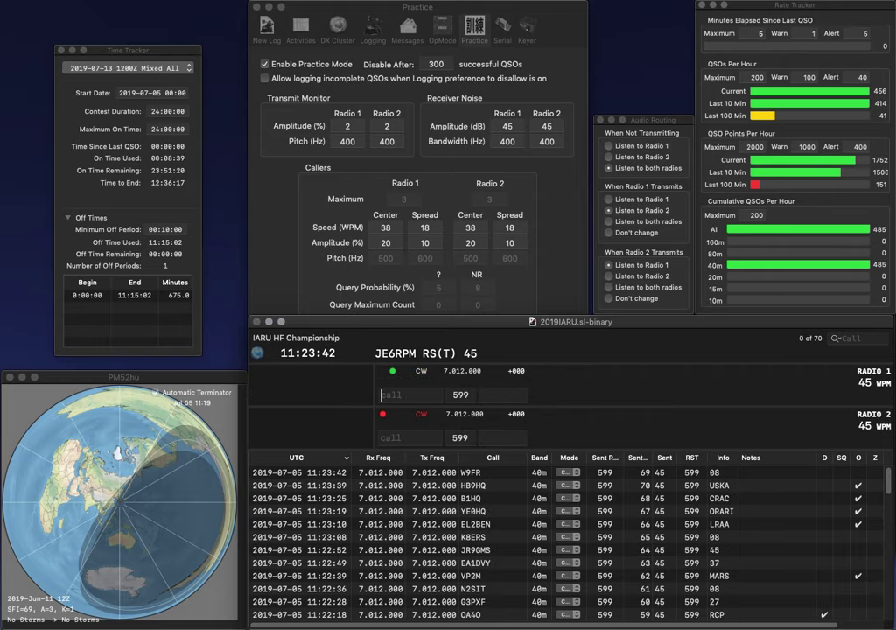
text(RZ1DJ)
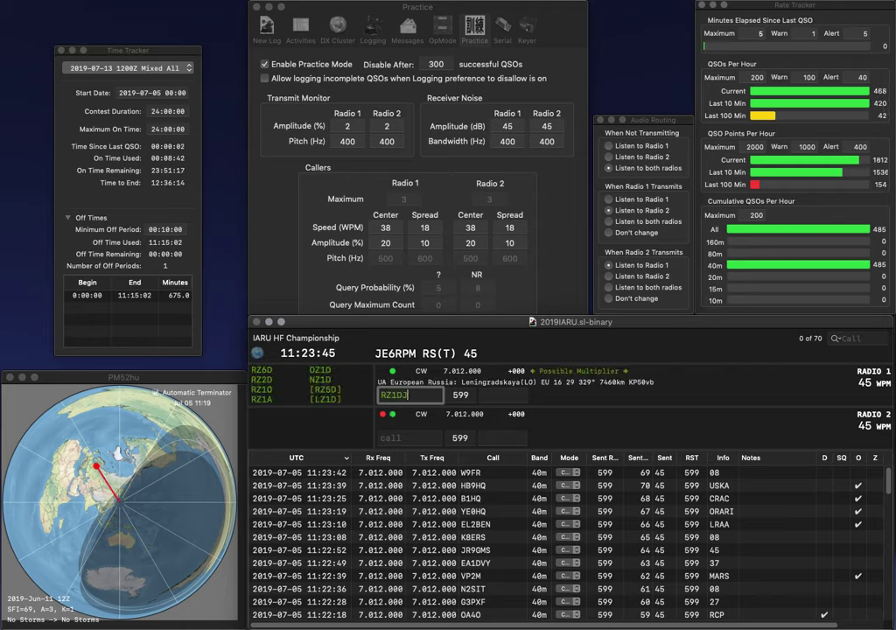
key(Return)
text(XL1YP)
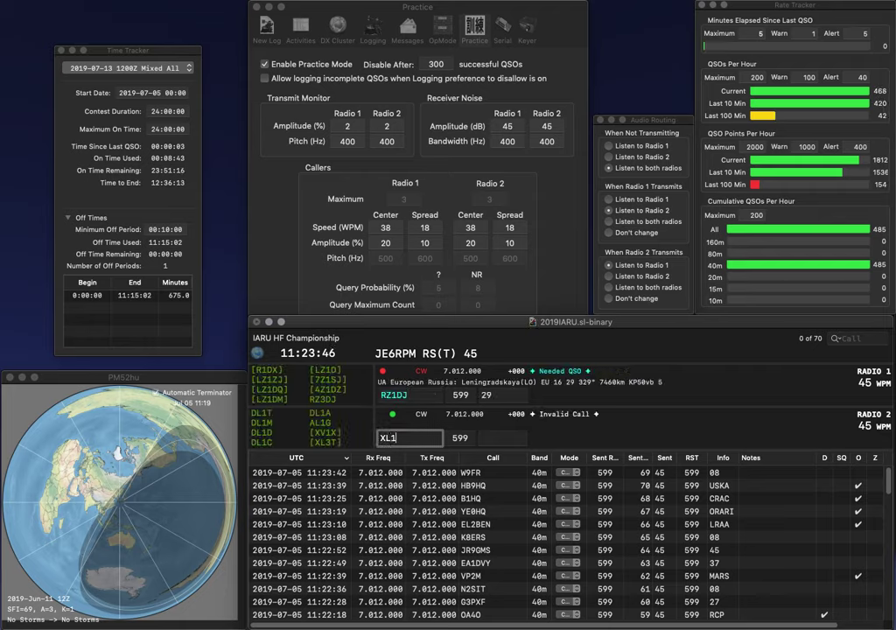
key(Left)
key(Left)
key(Left)
key(BackSpace)
key(BackSpace)
text(LZ)
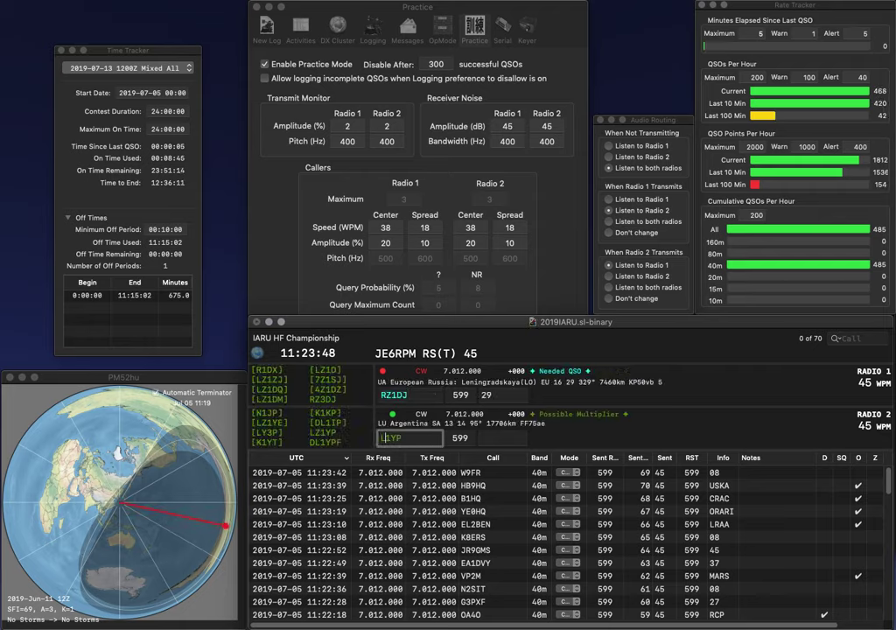
key(BackSpace)
text(Y)
key(Return)
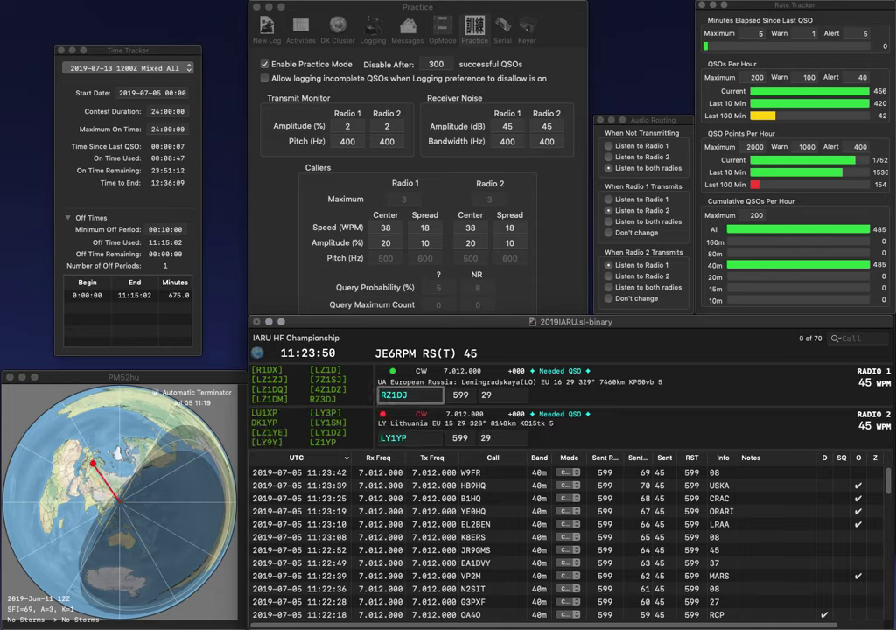
key(BackSpace)
text(B)
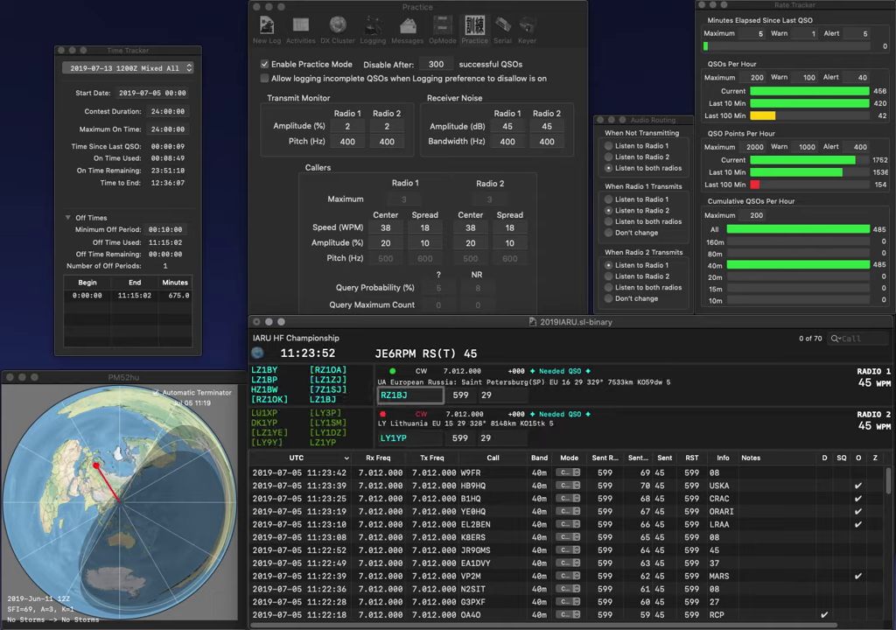
key(Home)
key(Delete)
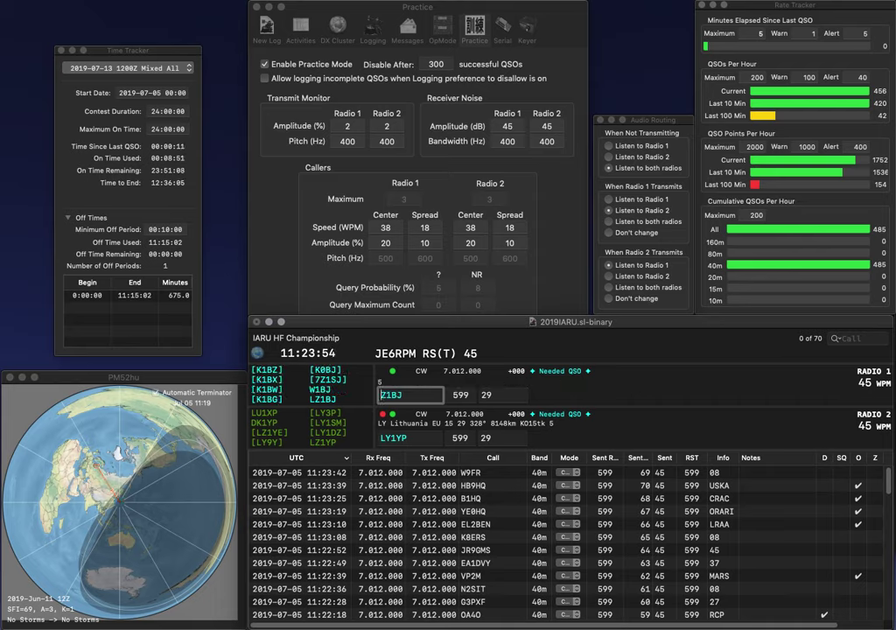
text(L)
key(Return)
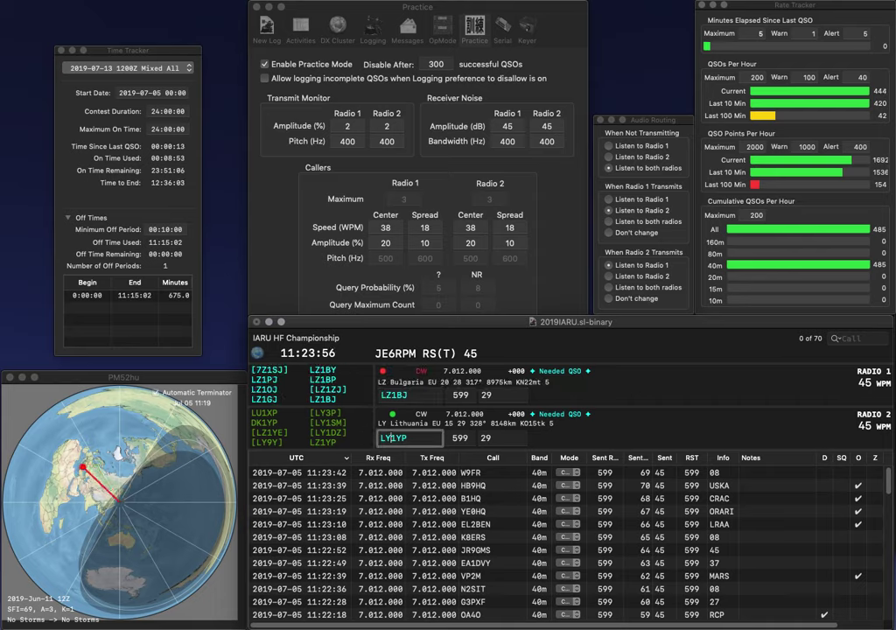
Step: Resend the exchange to LY1YP on Radio 2 and log LZ1BJ on Radio 1 with exchange 28
key(Left)
key(Left)
key(Left)
key(BackSpace)
text(Y)
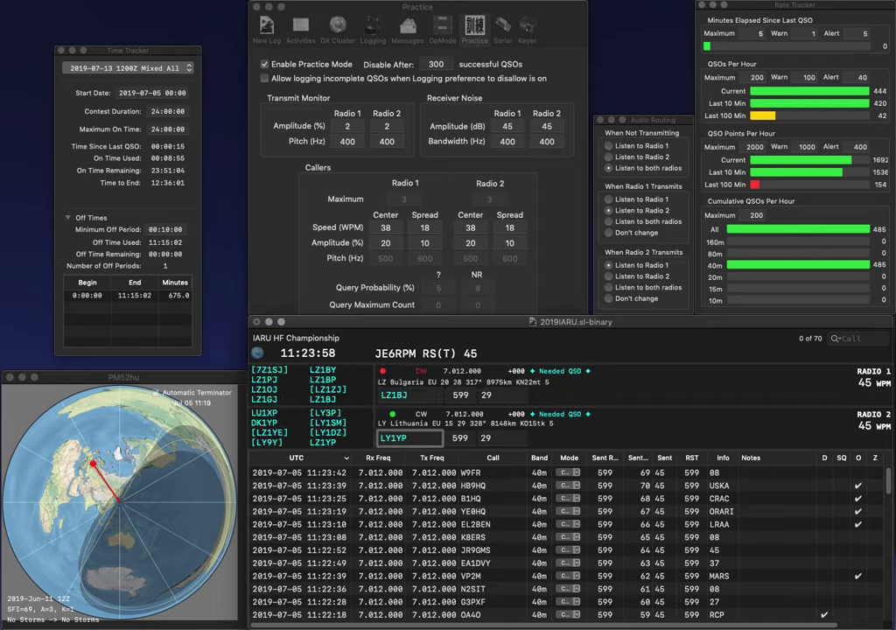
key(Return)
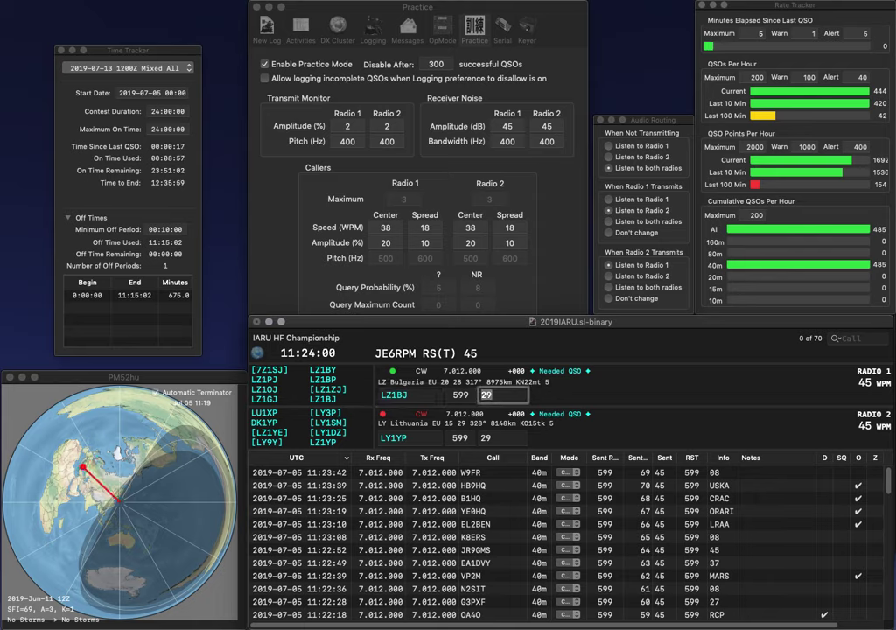
text(28)
key(Return)
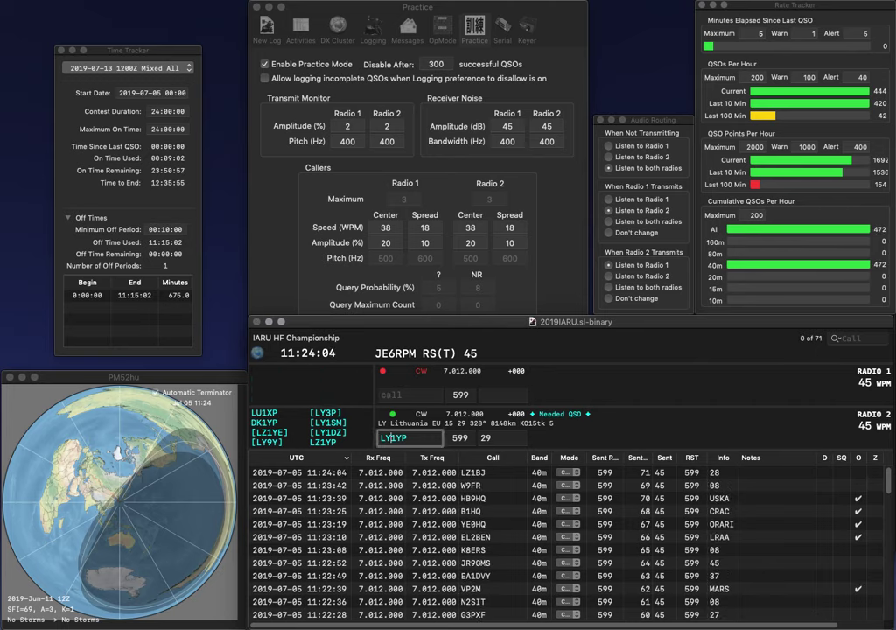
key(Return)
key(Return)
key(Return)
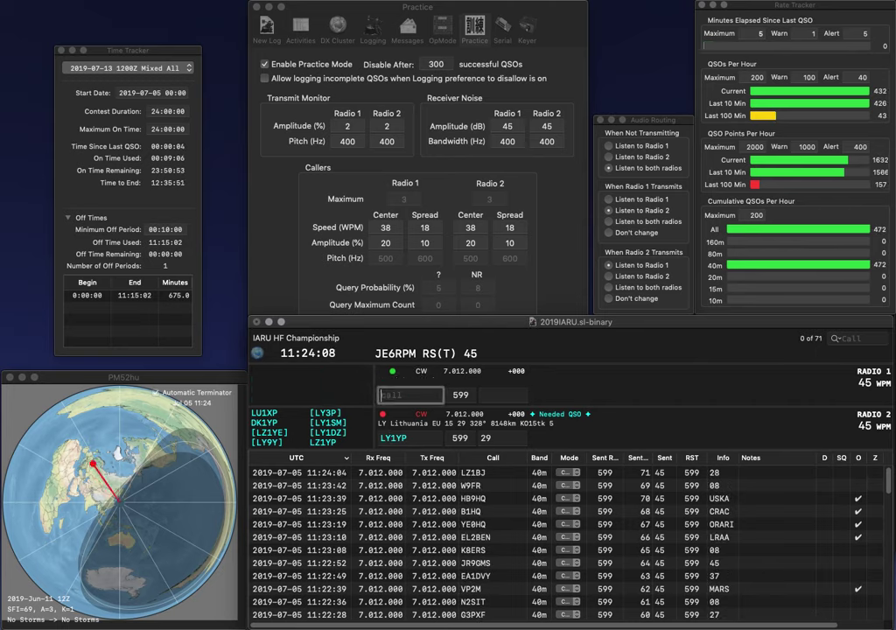
text(0AA)
key(Return)
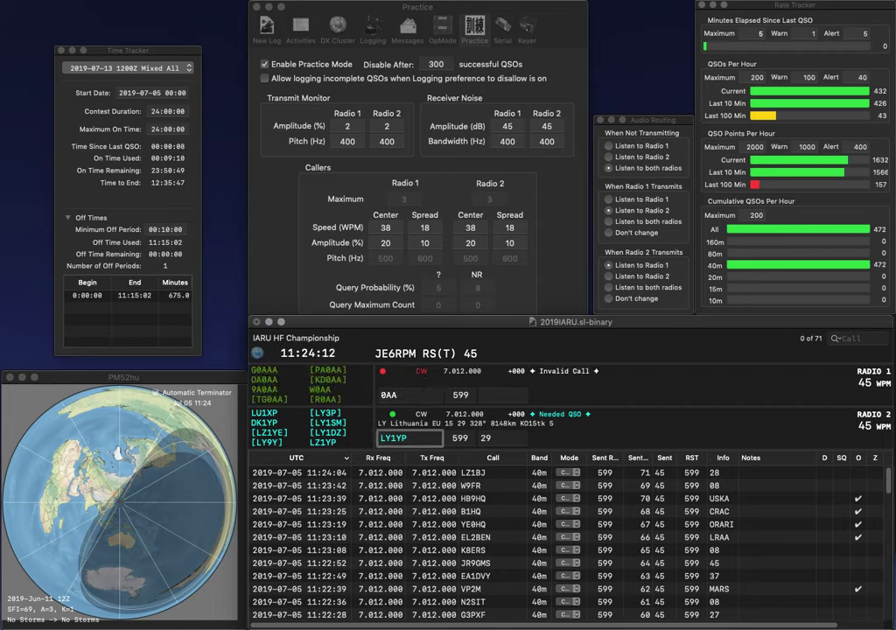
key(BackSpace)
text(Z)
key(grave)
text(TG)
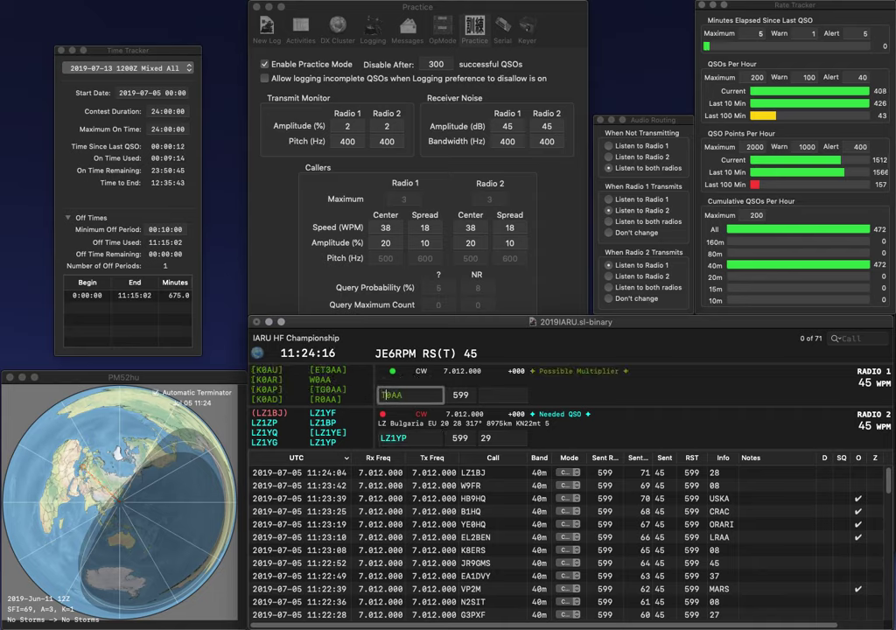
key(Return)
Step: Log LZ1YP on Radio 2 with exchange 28 and TG0AA on Radio 1 with exchange CRAG
key(grave)
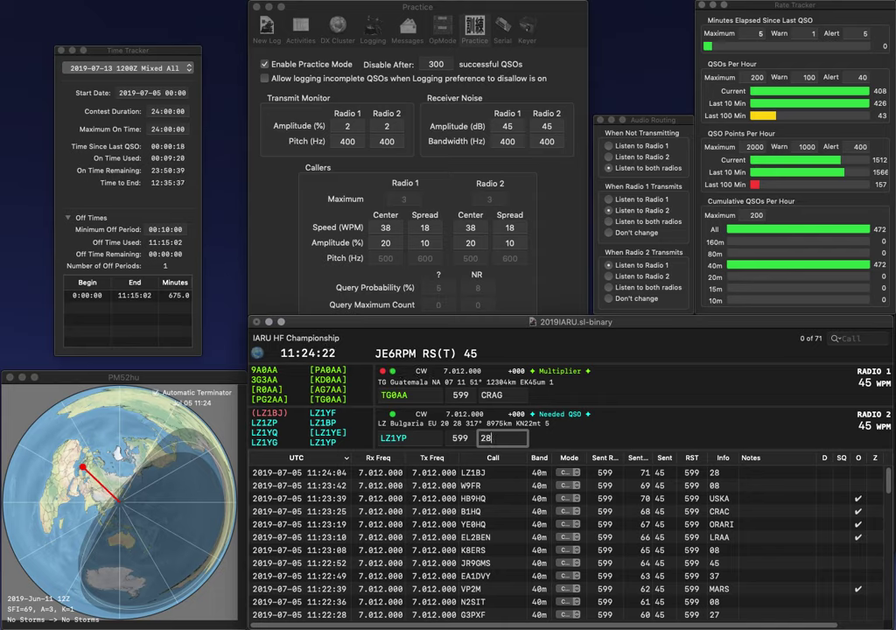
key(Return)
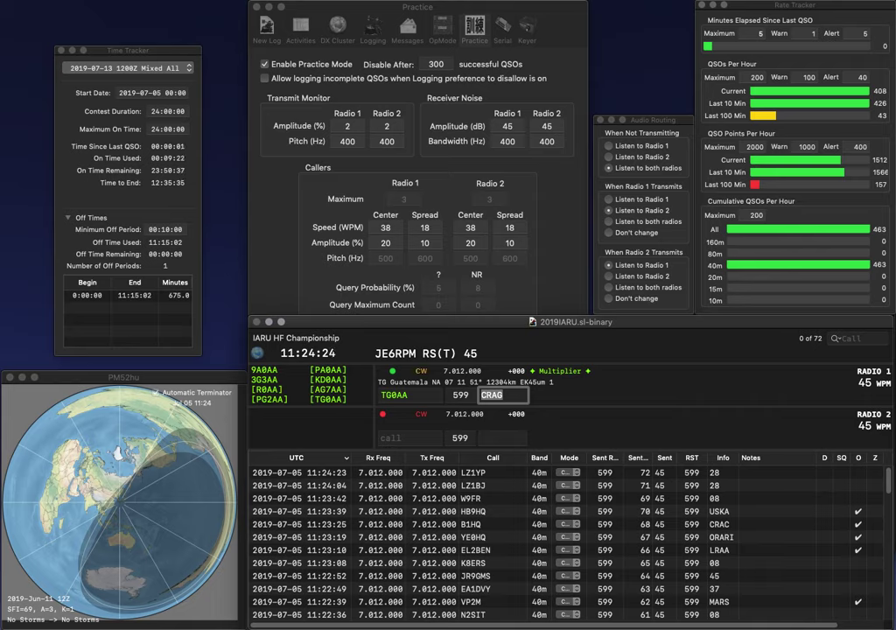
key(Return)
Step: Answer BW1PZ on Radio 2 and the partial call 2T on Radio 1
text(BW1PZ)
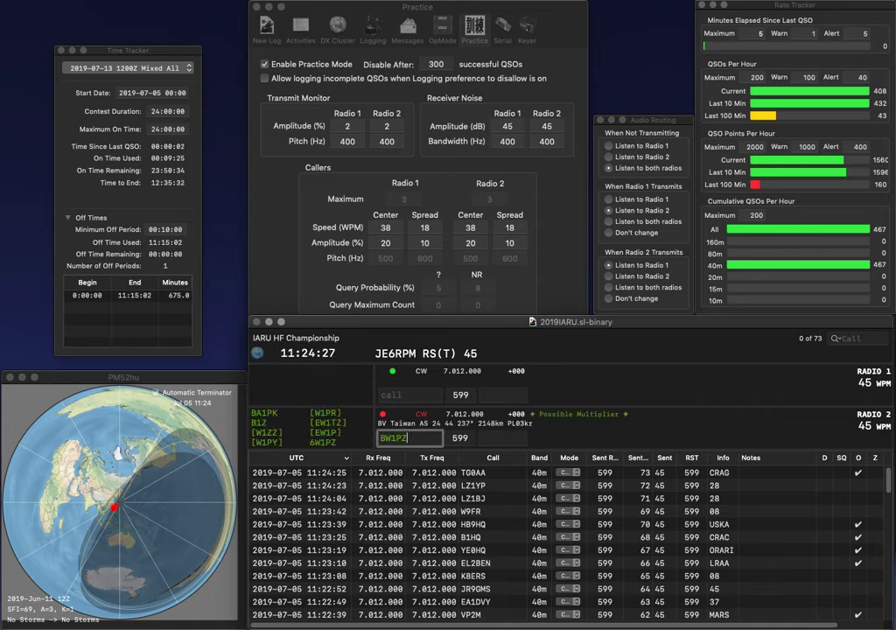
key(Return)
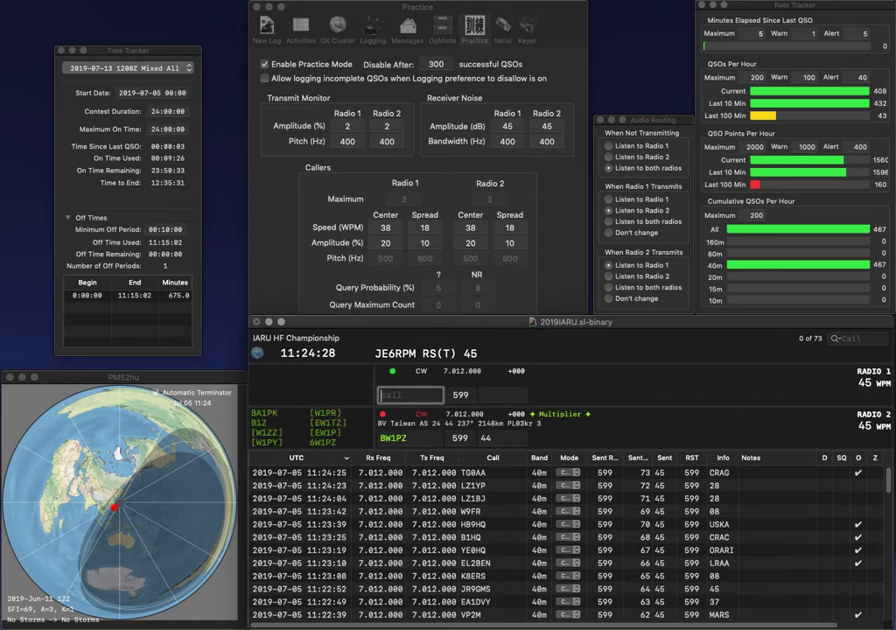
text(2T)
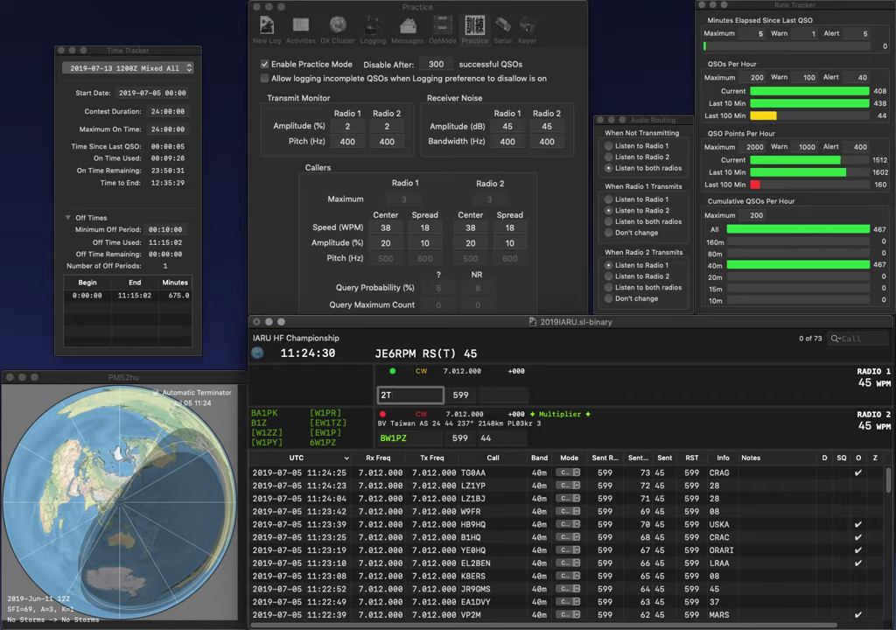
key(Return)
key(Delete)
text(6)
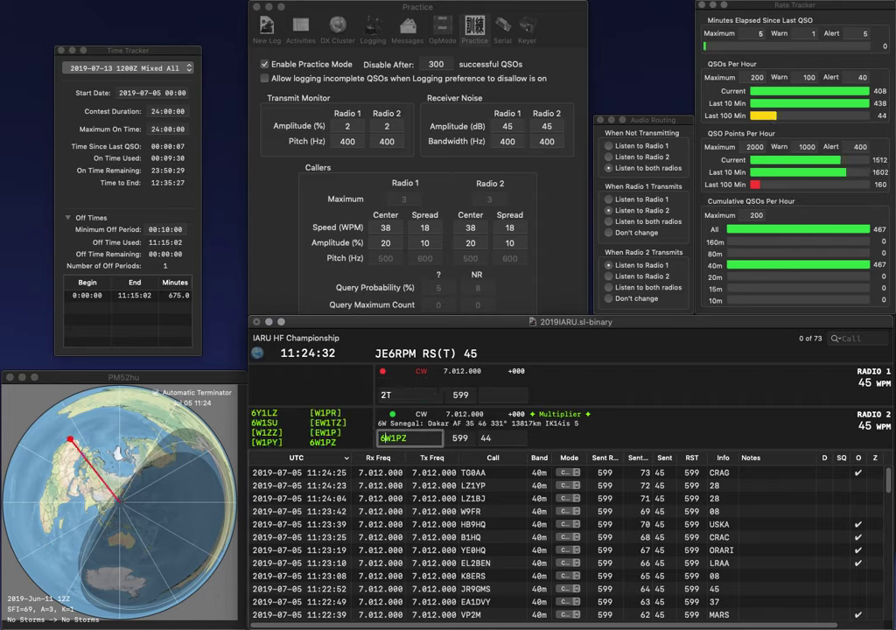
key(Return)
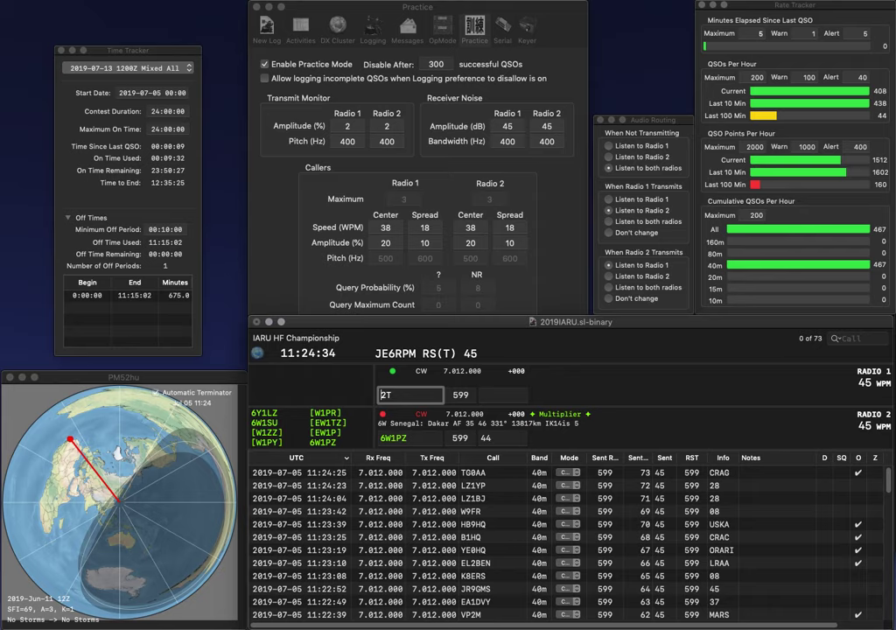
key(Home)
text(PD)
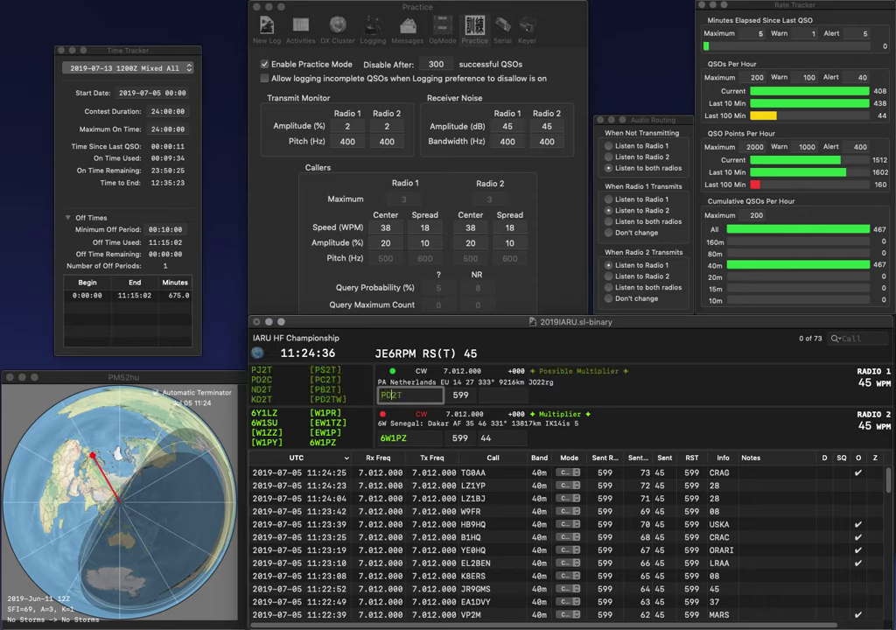
key(BackSpace)
text(B)
key(Return)
key(Tab)
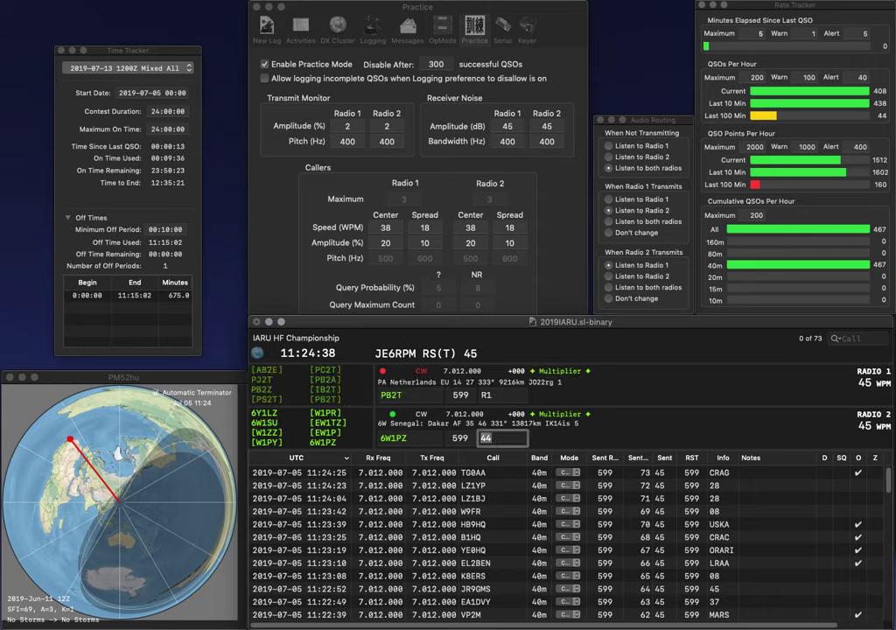
text(46)
key(Return)
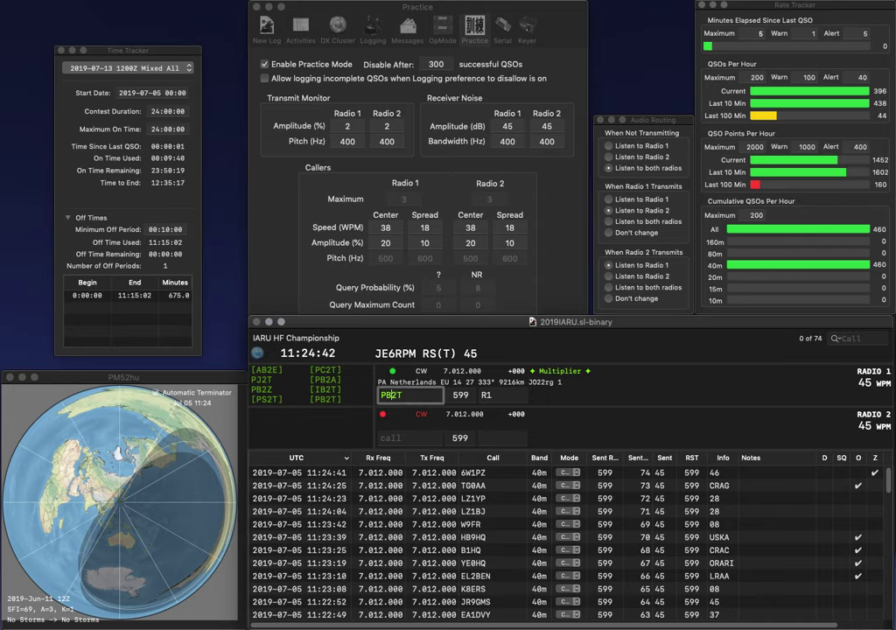
key(Return)
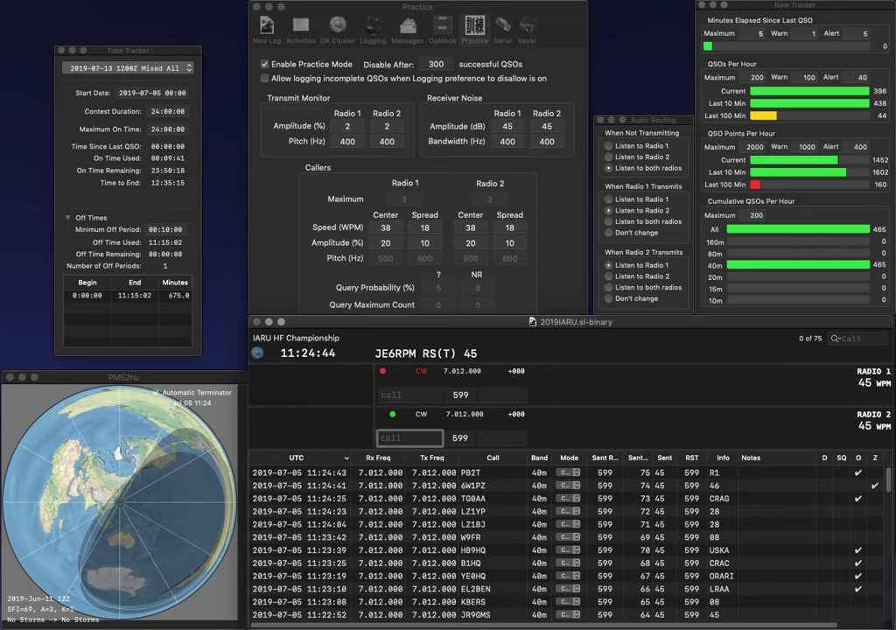
text(B1LEF)
key(Return)
text(KKE4FS)
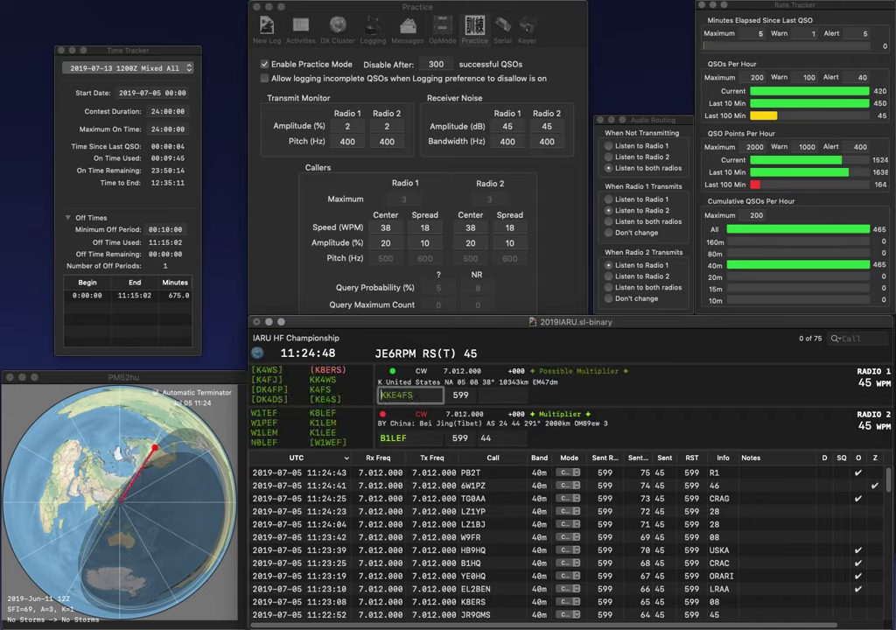
key(Home)
key(Delete)
key(Return)
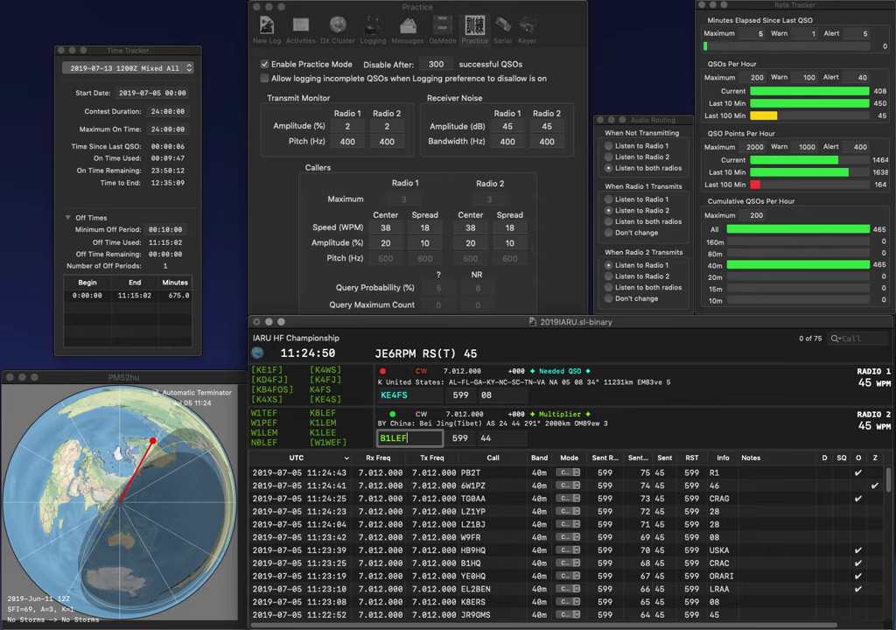
text(Y)
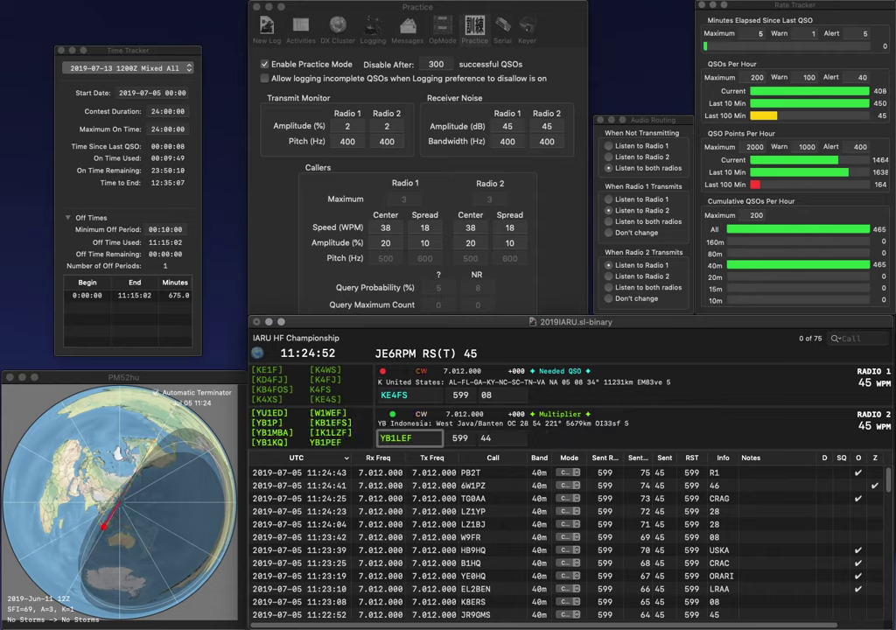
key(Delete)
text(P)
key(Return)
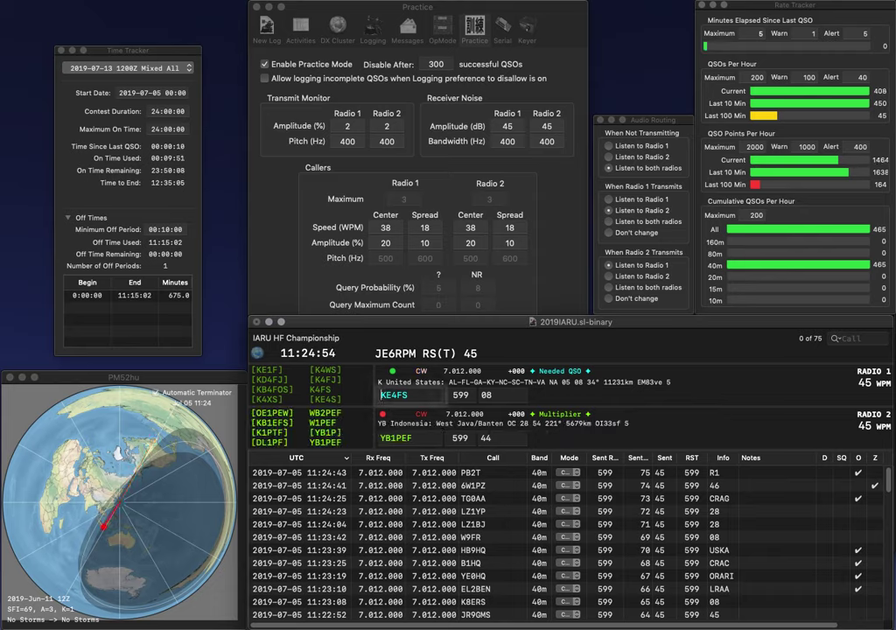
key(BackSpace)
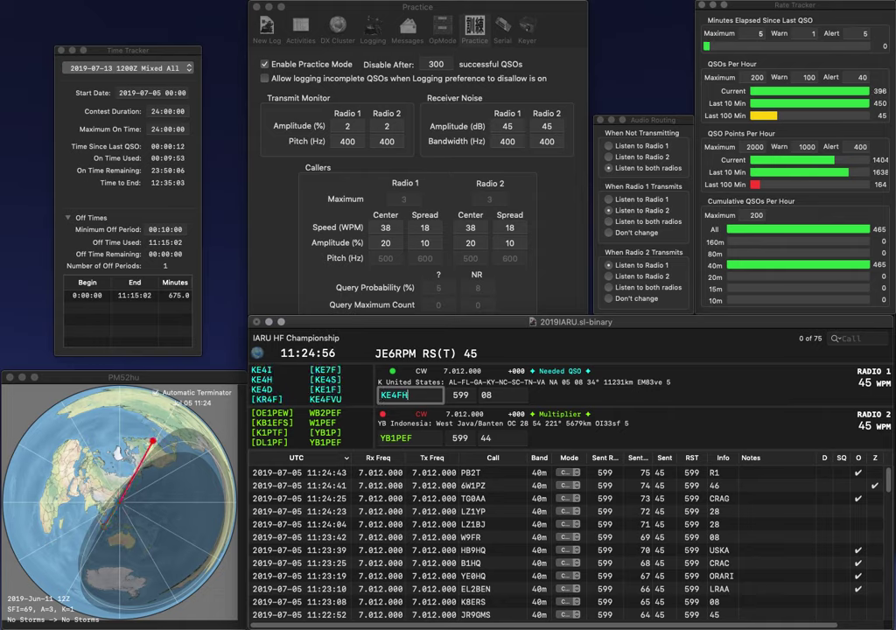
text(H)
key(Return)
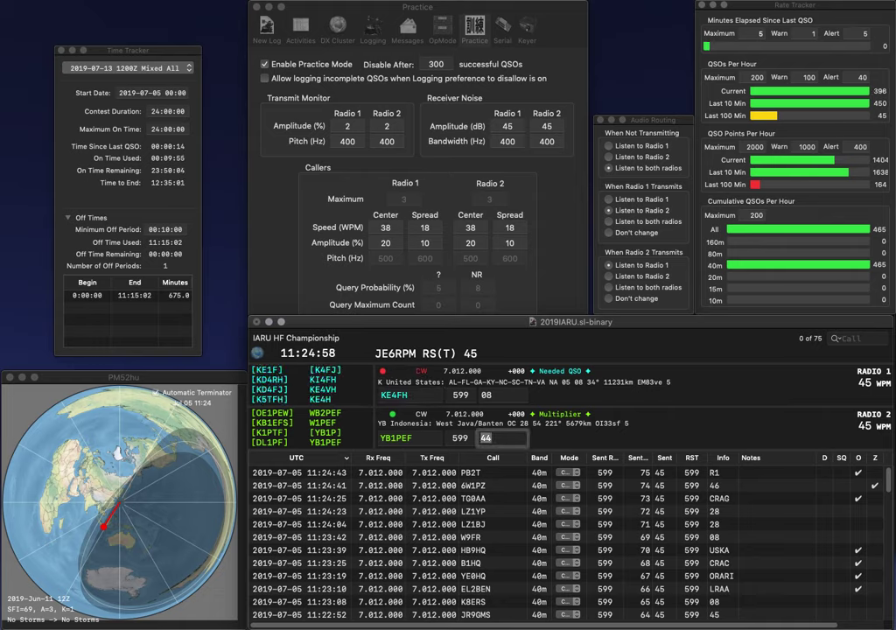
text(4)
key(BackSpace)
text(65)
key(BackSpace)
key(BackSpace)
text(5)
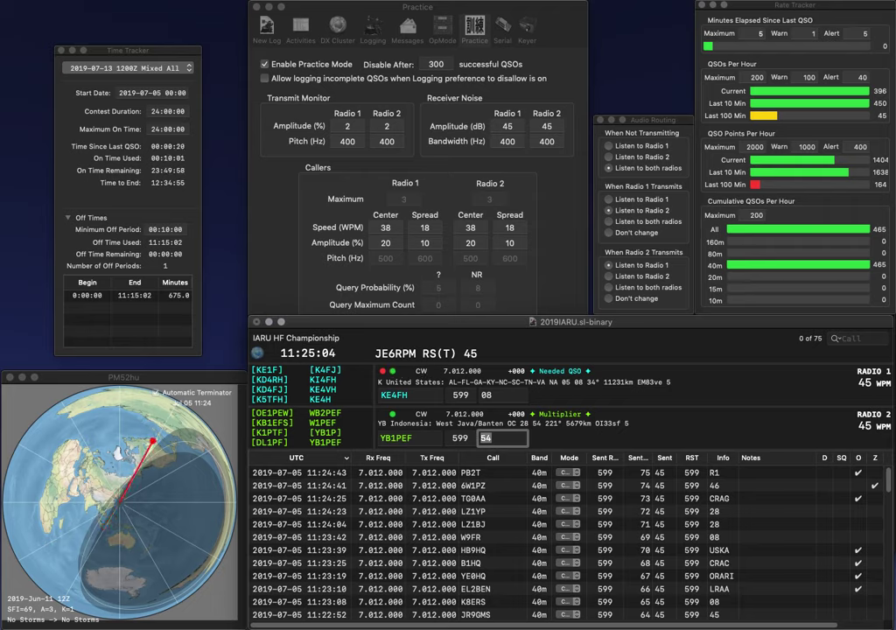
key(Return)
key(Right)
key(Right)
key(BackSpace)
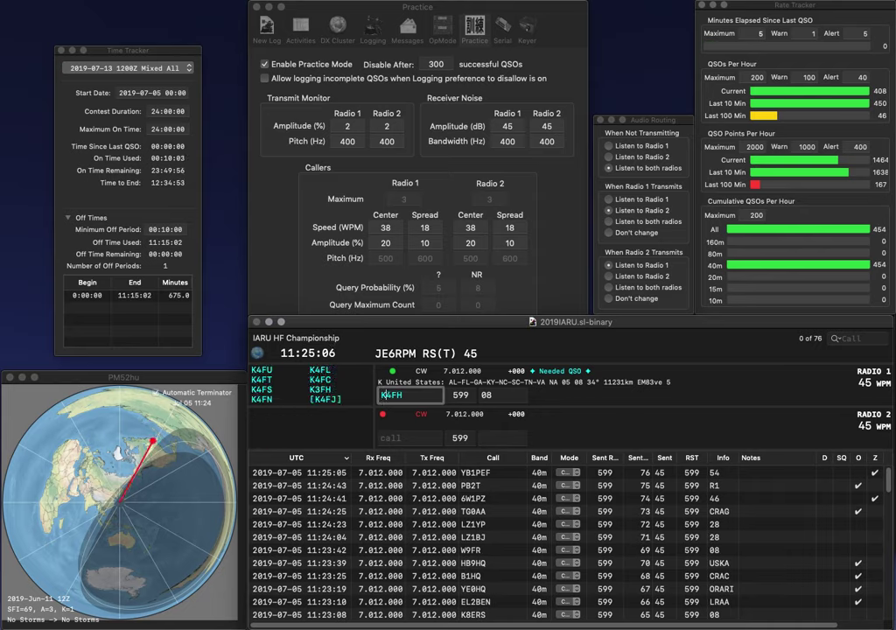
text(I)
key(Return)
key(Tab)
text(F5FL)
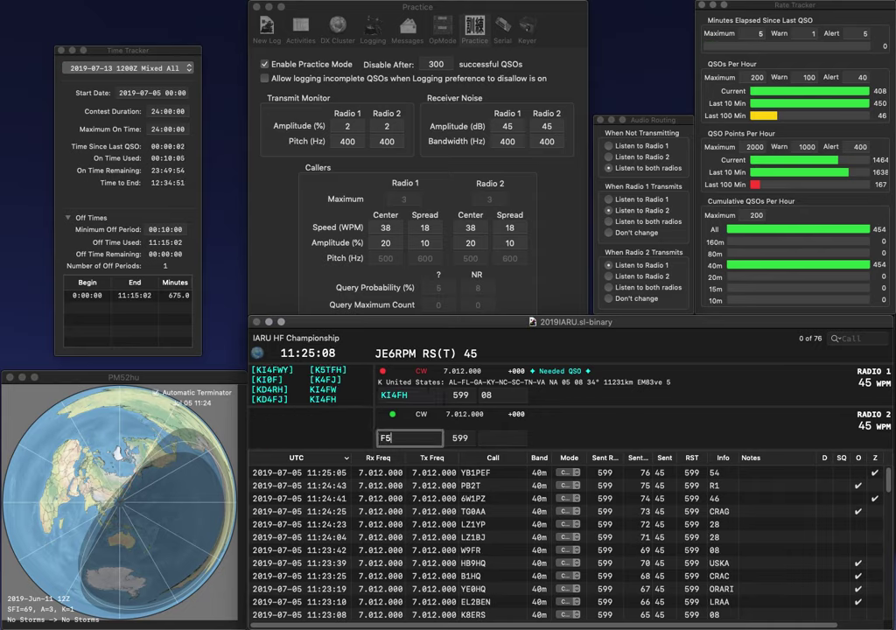
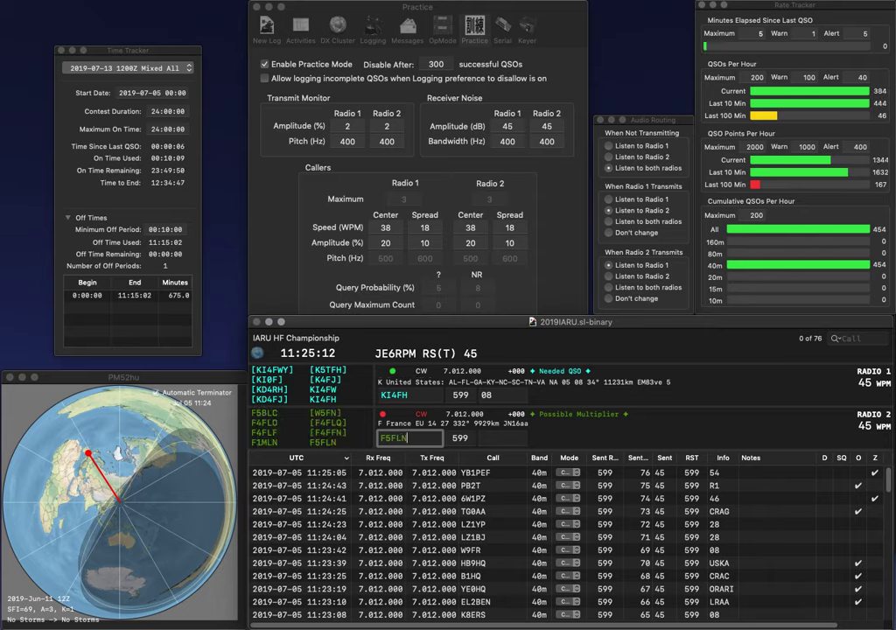
text(N)
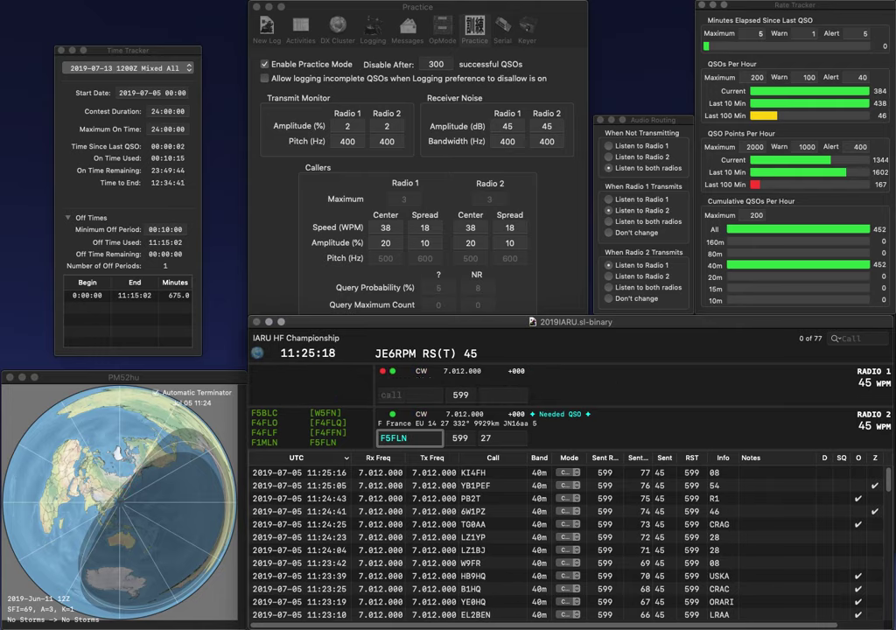
key(Return)
text(2RA)
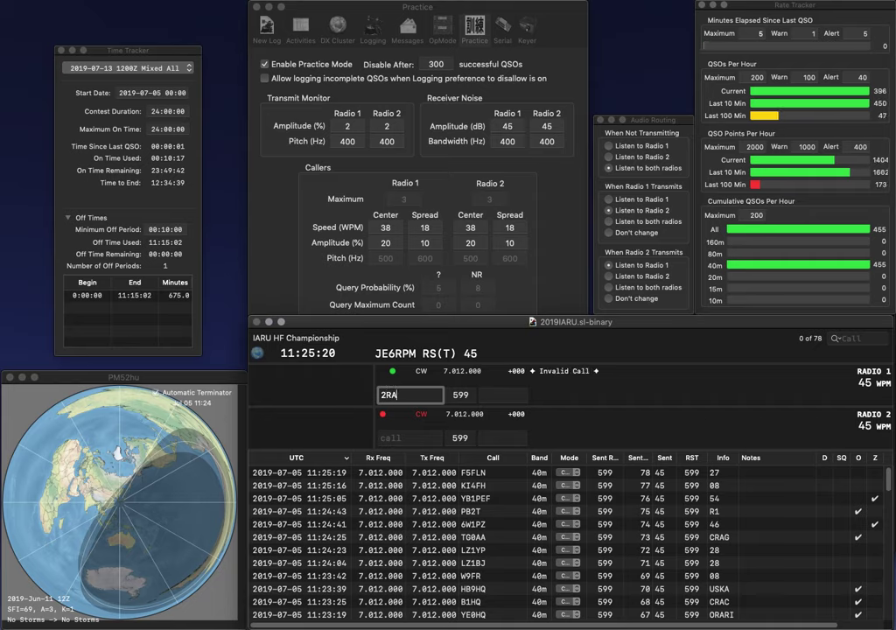
text(C)
key(Return)
text(IK5TBK)
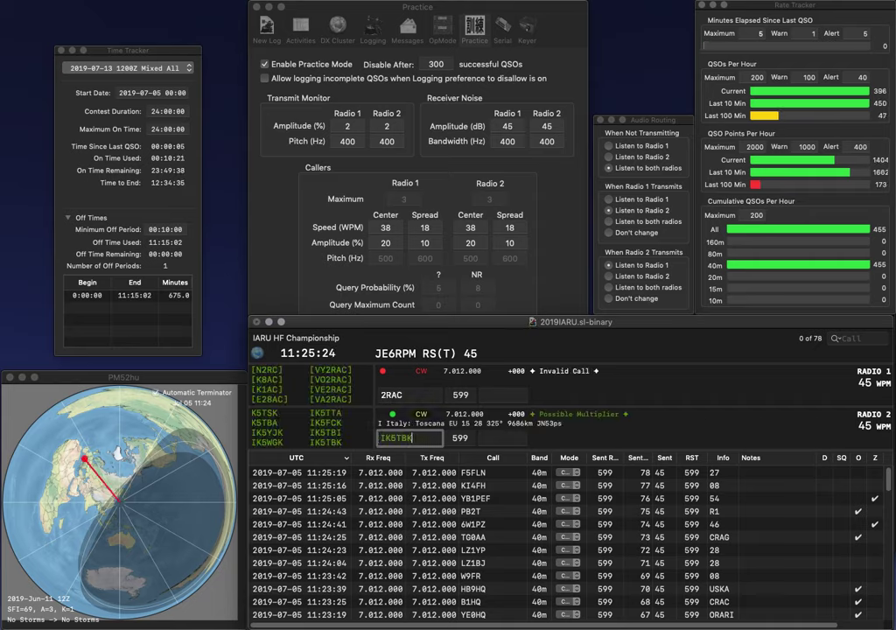
key(Return)
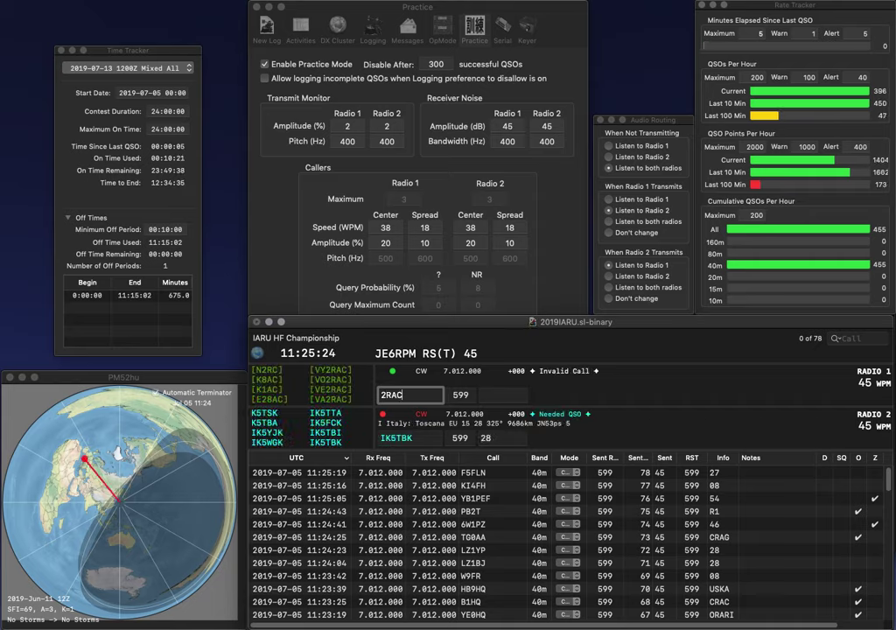
text(VO)
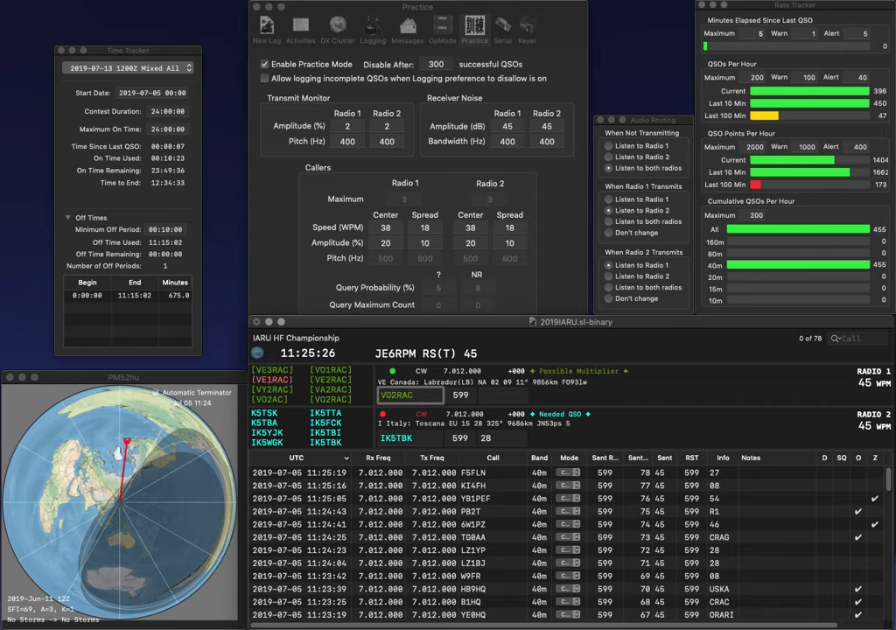
key(Return)
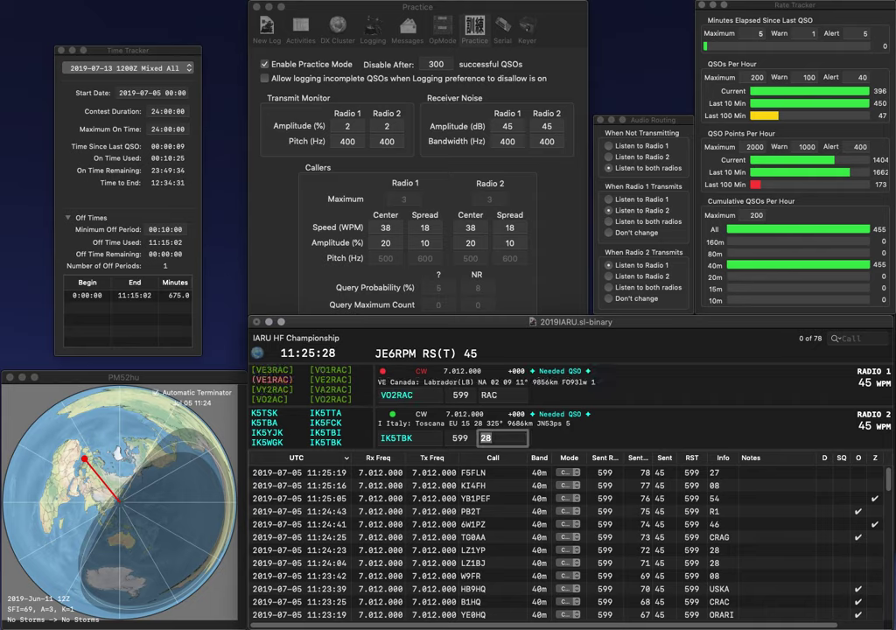
key(Return)
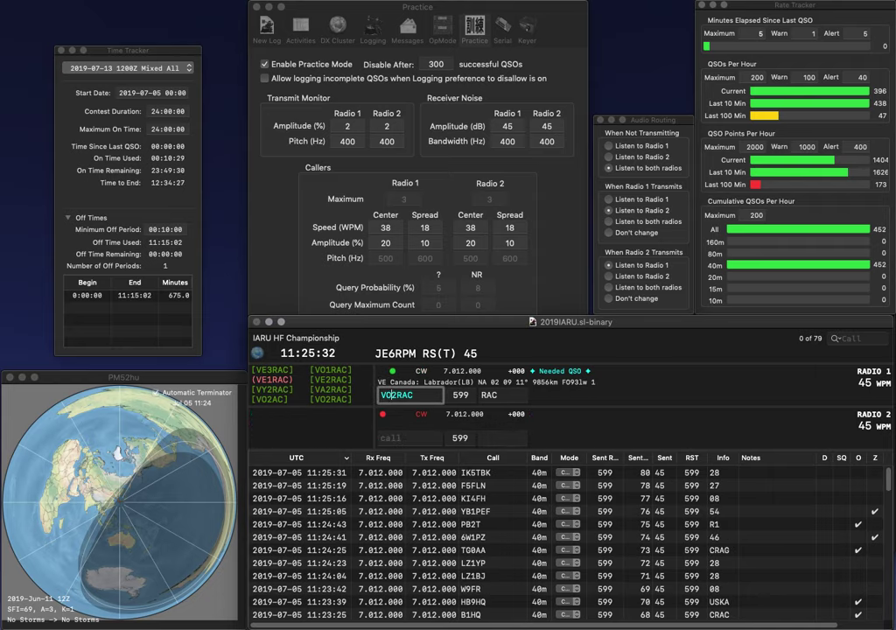
key(Return)
Step: Answer UX7AN on Radio 2 and VE3ZZ on Radio 1
text(UX7A)
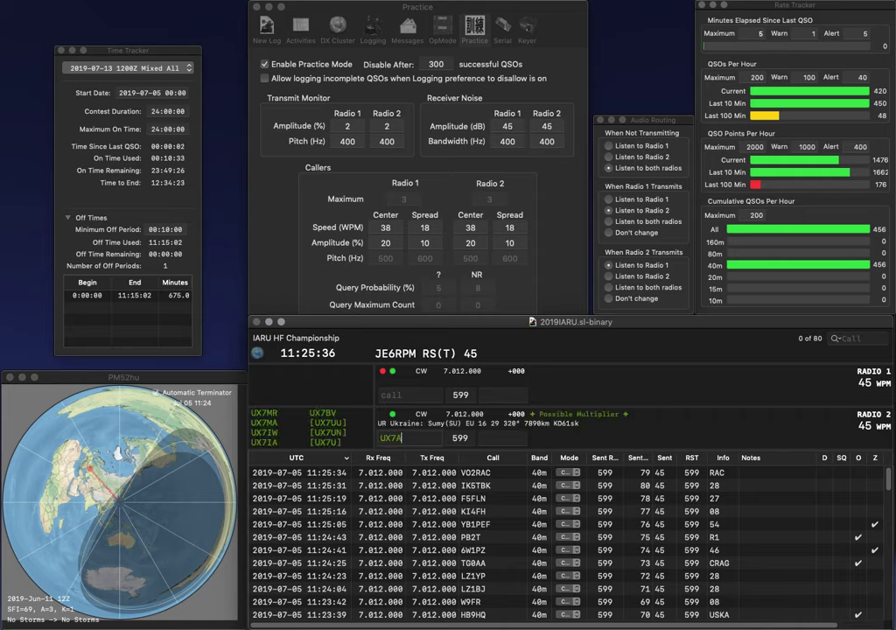
text(N)
key(Return)
text(VE3Z)
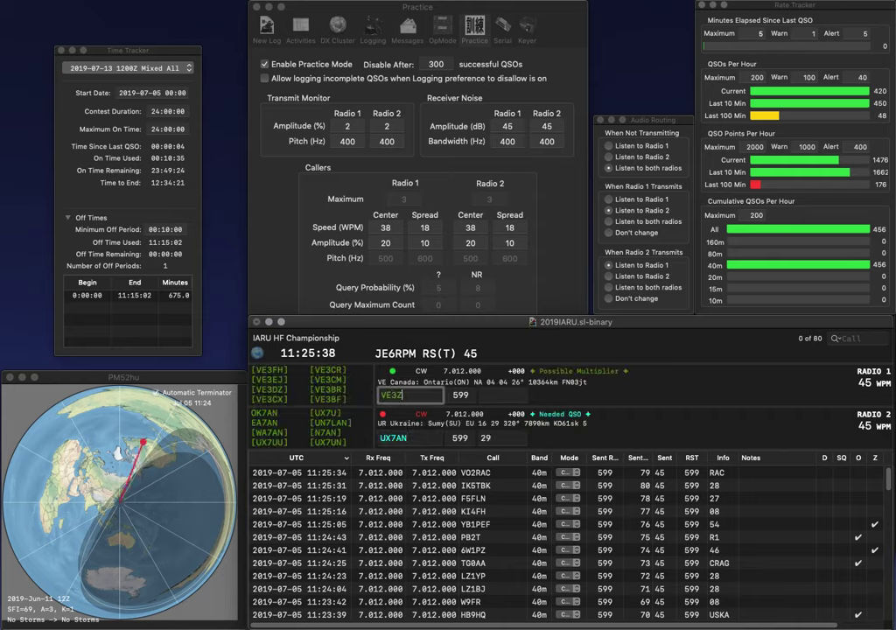
text(Z)
key(Return)
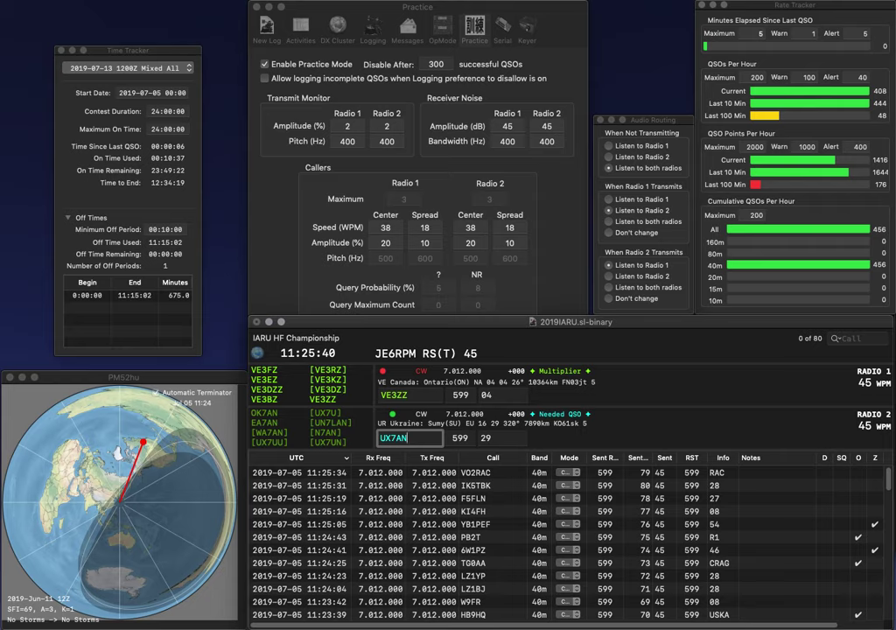
Step: Correct the Radio 2 call to UX7UN and log it with exchange 29, along with VE3ZZ on Radio 1 with exchange 04
key(Left)
key(BackSpace)
text(U)
key(Return)
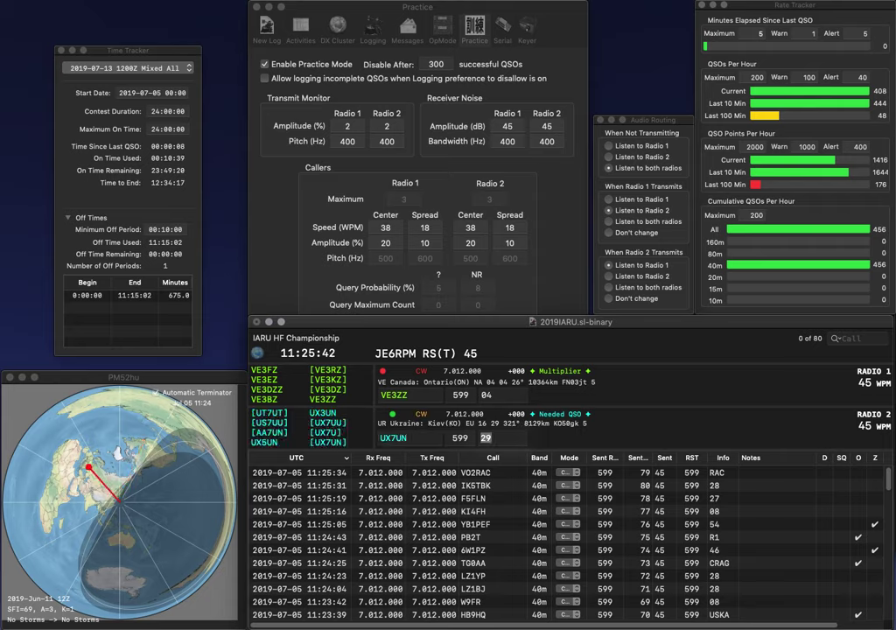
key(Return)
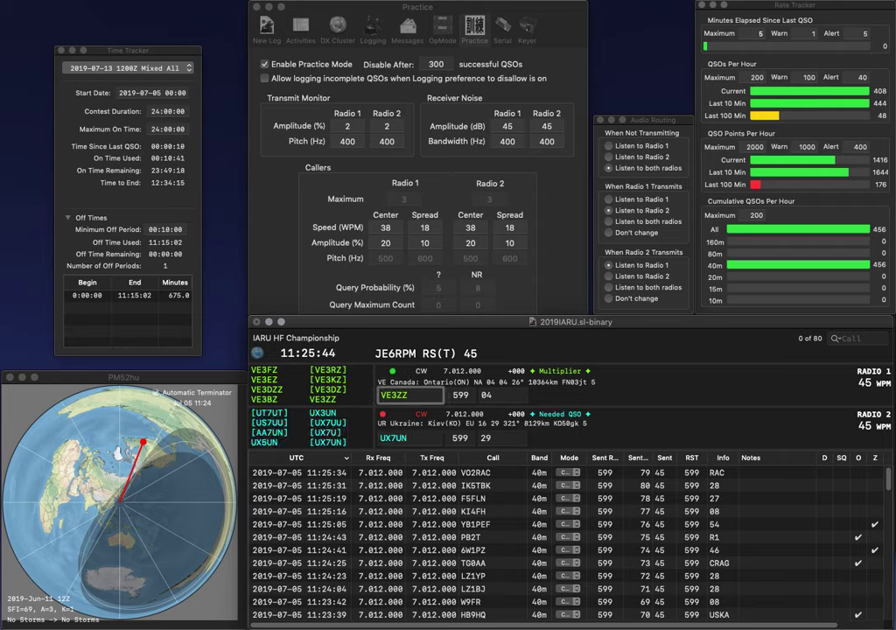
key(Return)
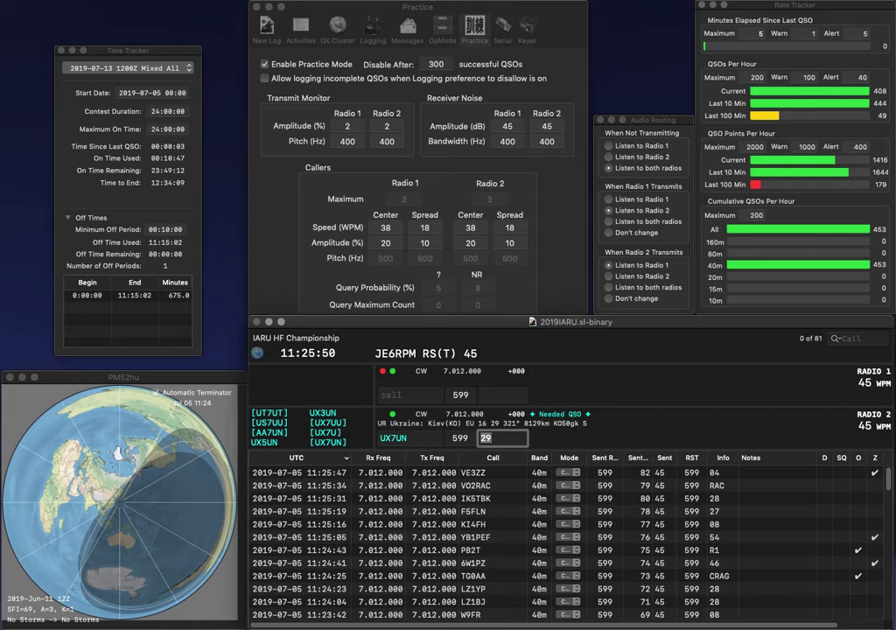
key(Return)
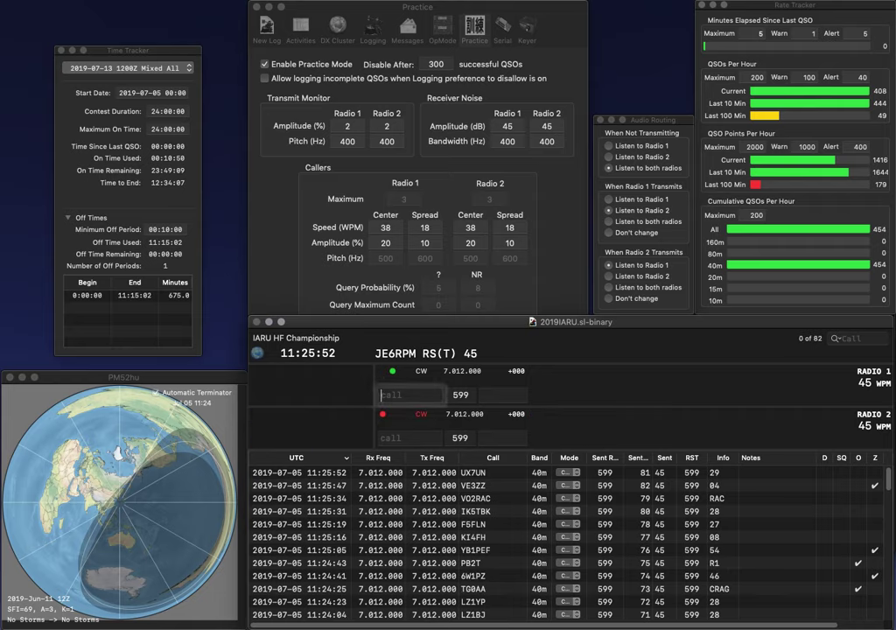
text(HL0HQ)
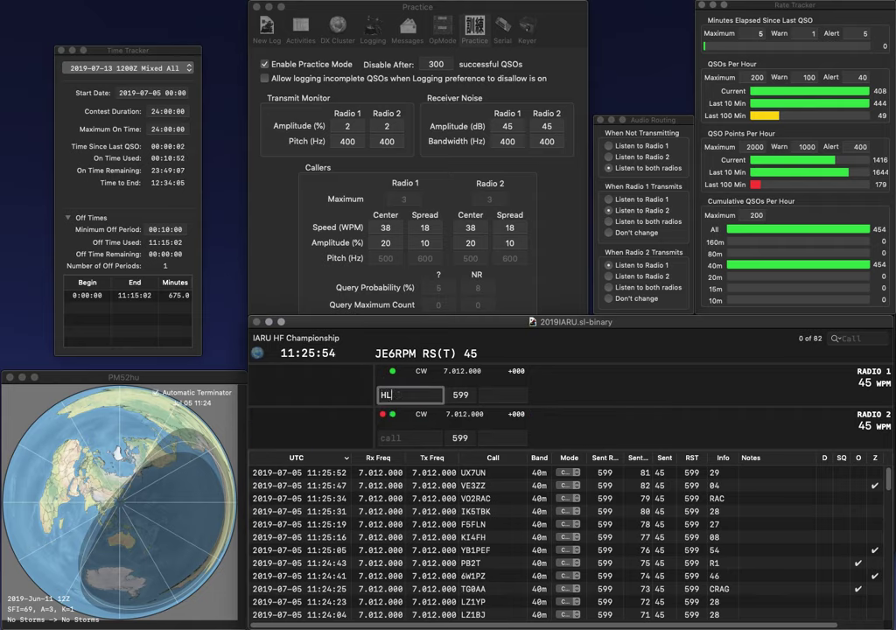
key(Return)
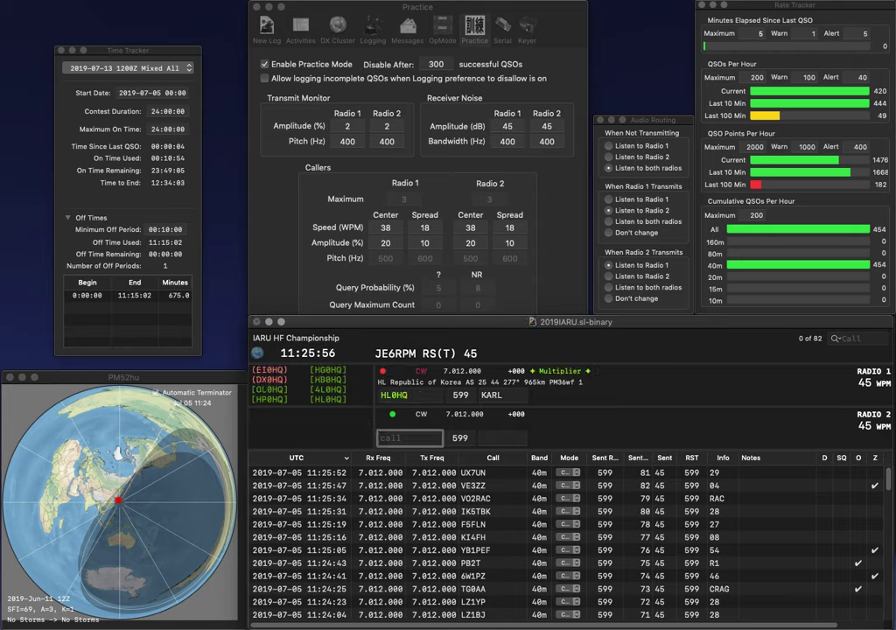
key(Return)
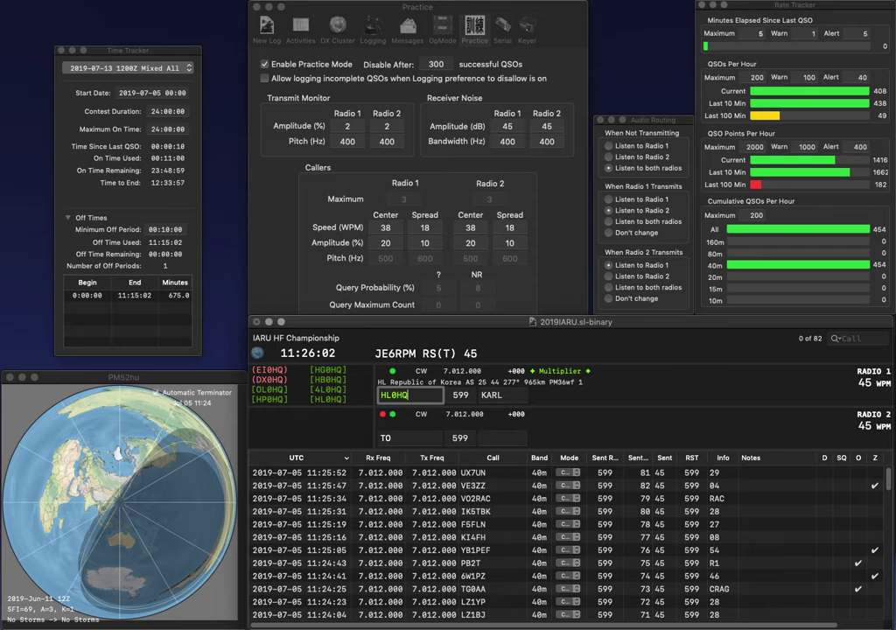
key(Return)
Step: Complete the Radio 2 call as DL1TO and answer it, and answer YK0AA on Radio 1
text(1)
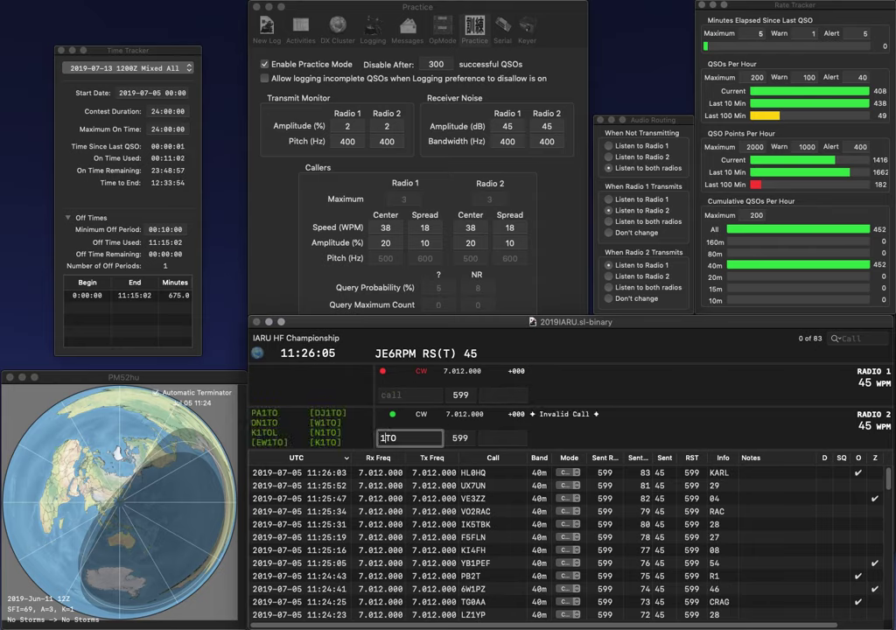
text(DL)
key(Return)
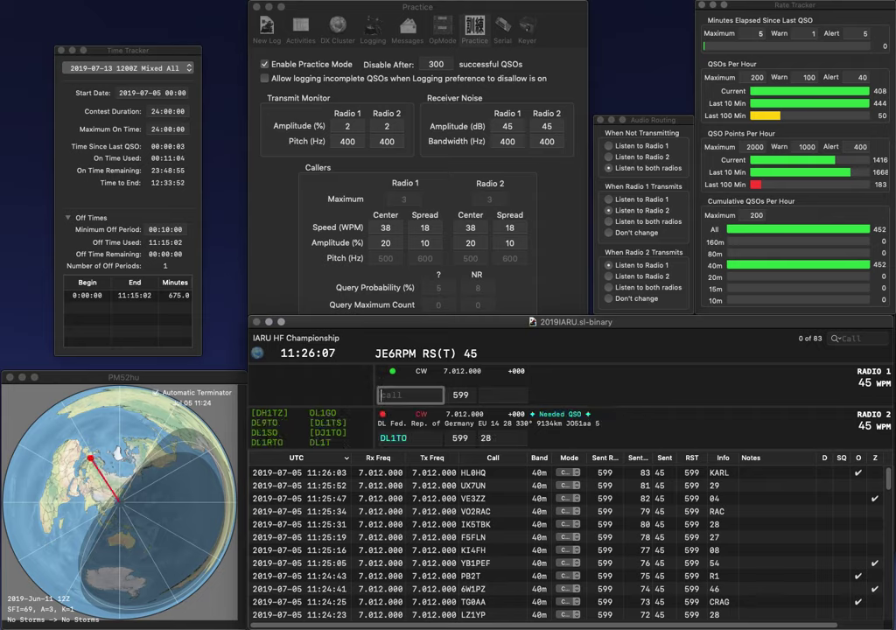
text(YK0AA)
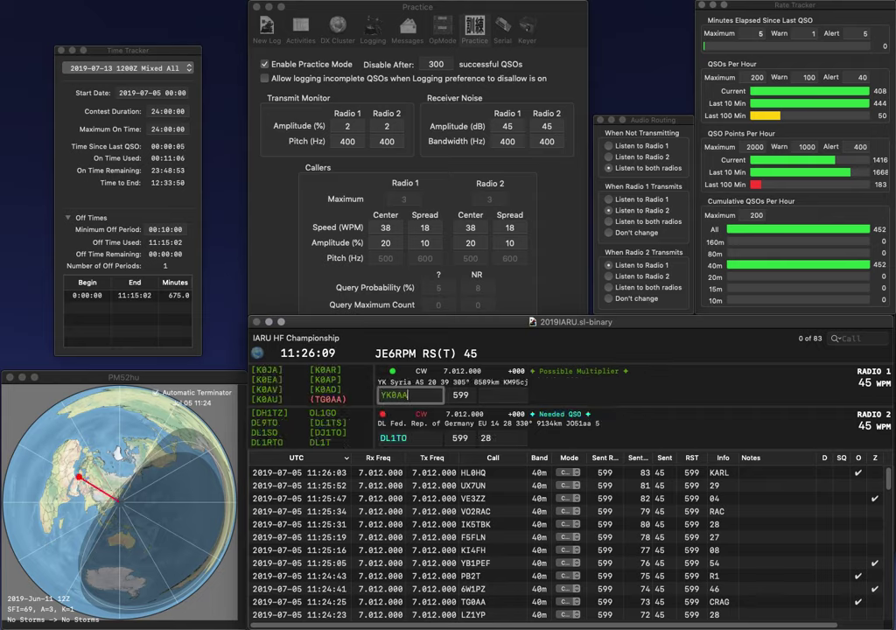
key(Return)
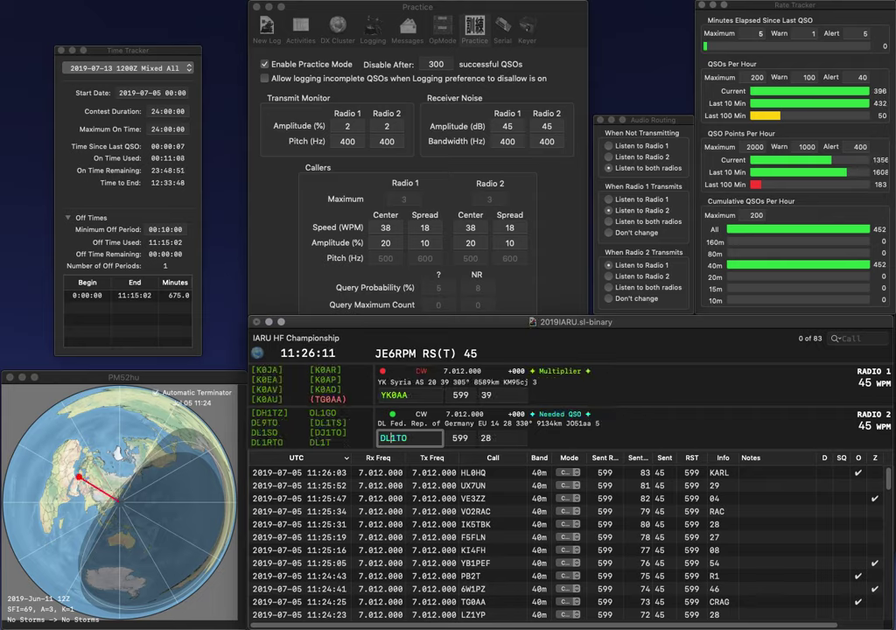
key(BackSpace)
text(J)
key(Return)
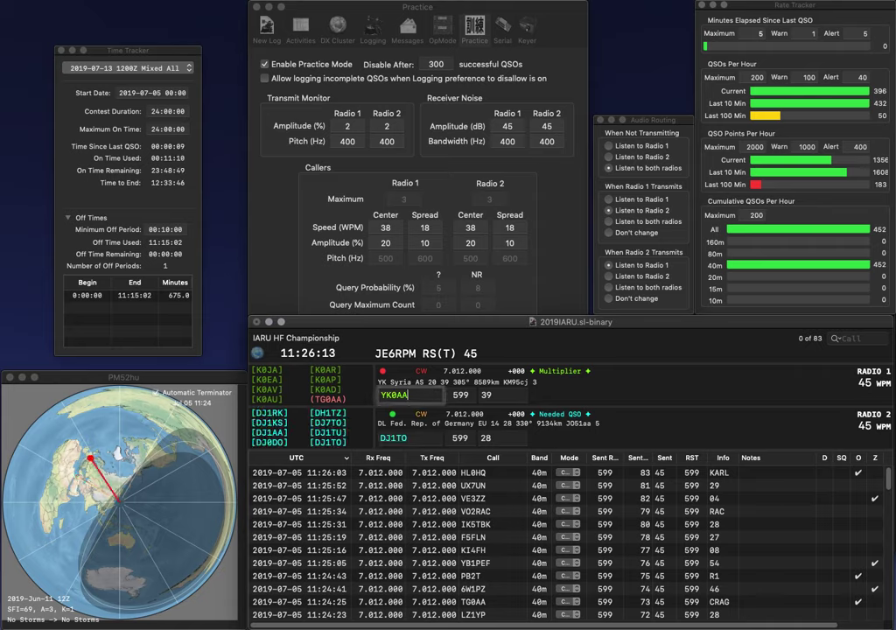
key(BackSpace)
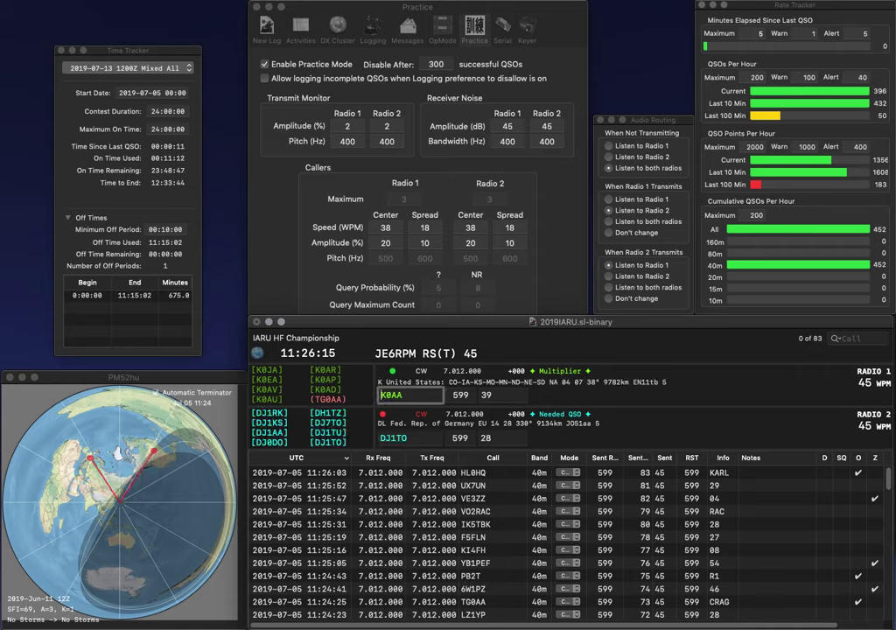
text(U)
key(Delete)
text(9)
key(Return)
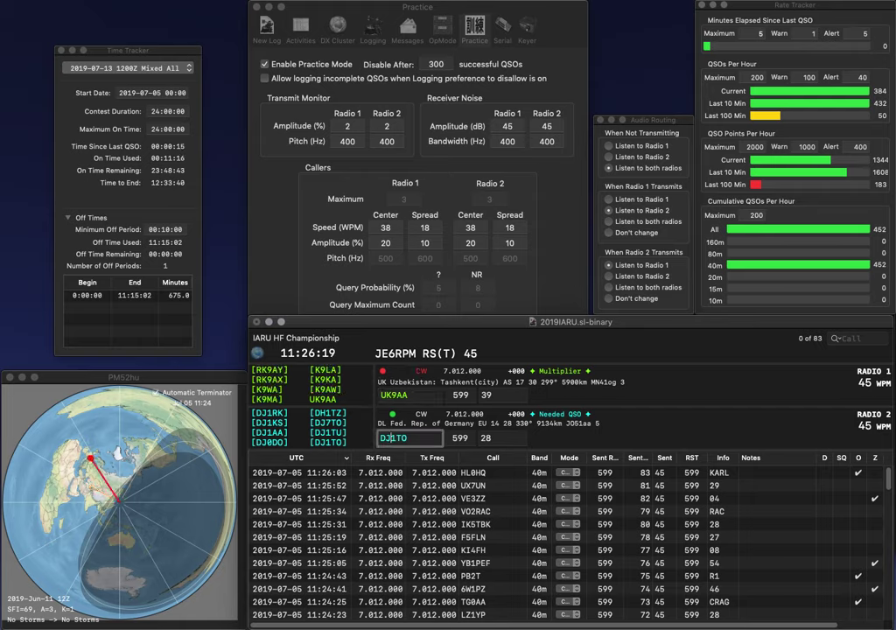
key(Tab)
key(Return)
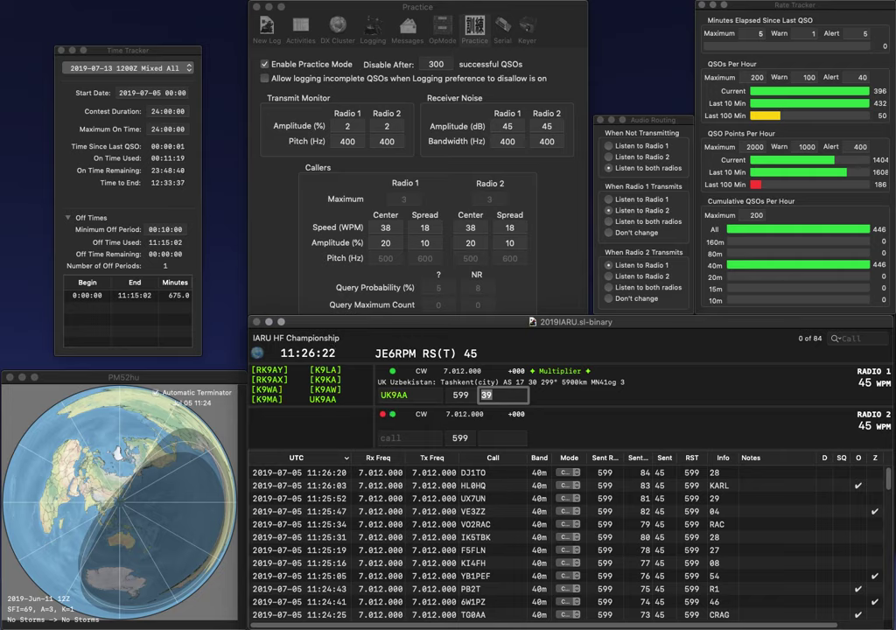
key(Return)
text(G4Z)
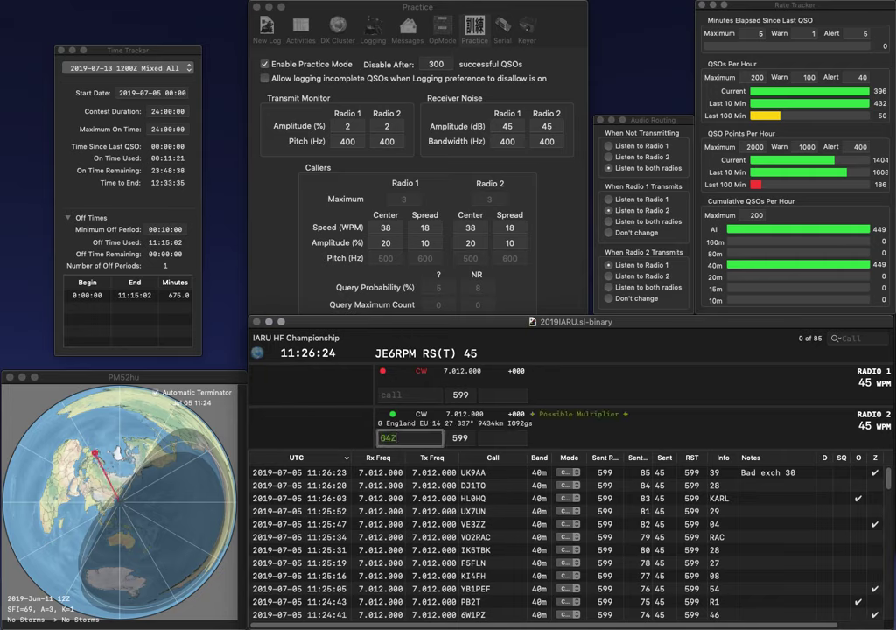
text(FE)
key(Return)
text(Y)
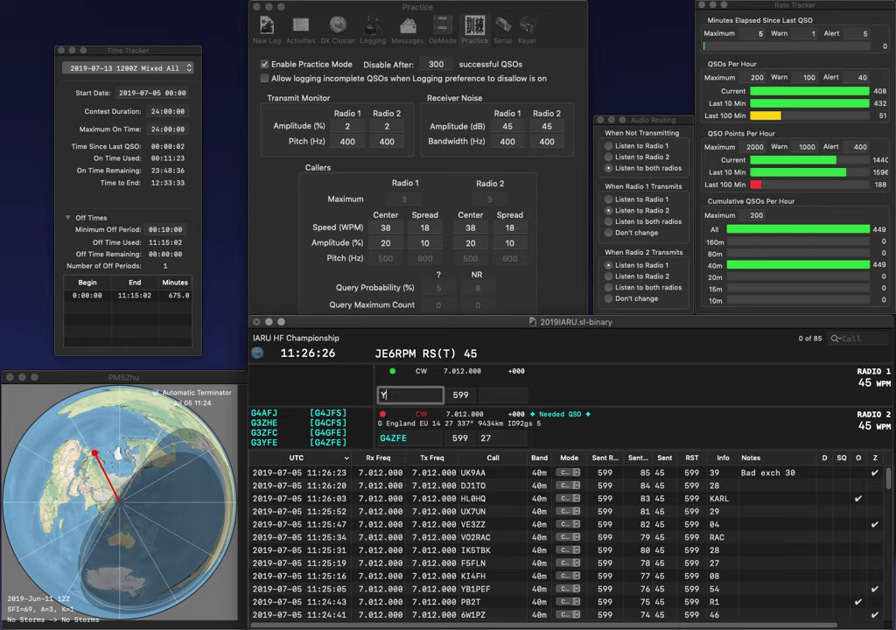
text(V5LAY)
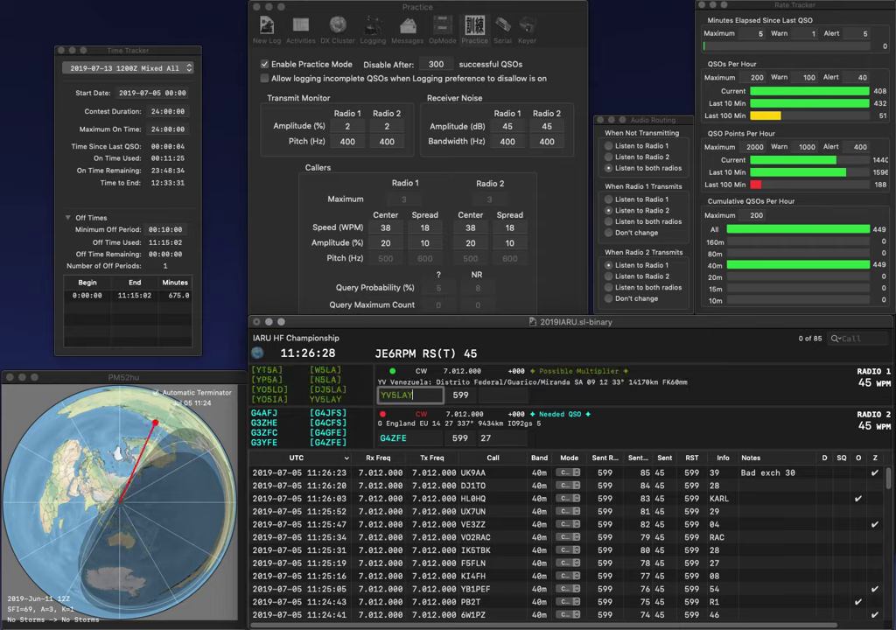
key(Return)
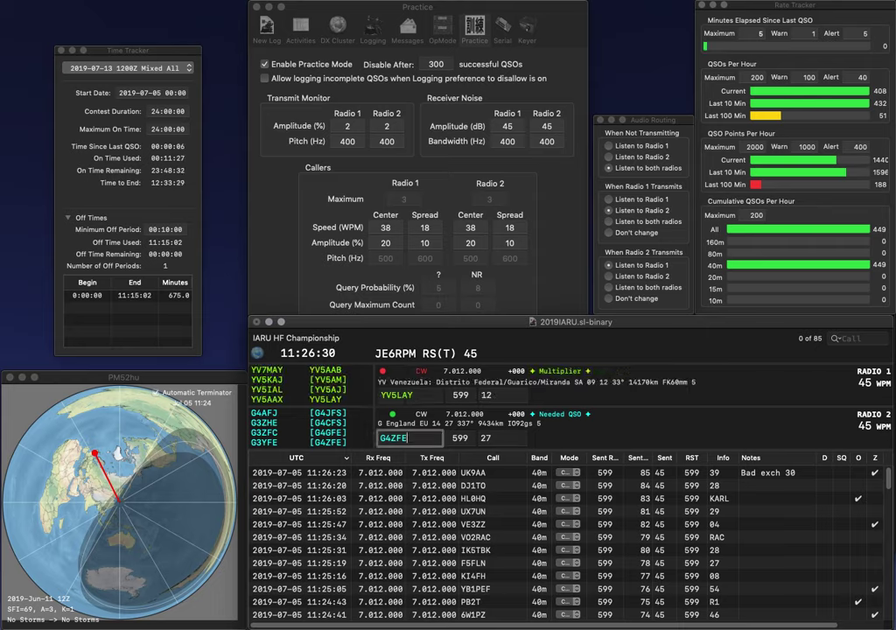
key(Return)
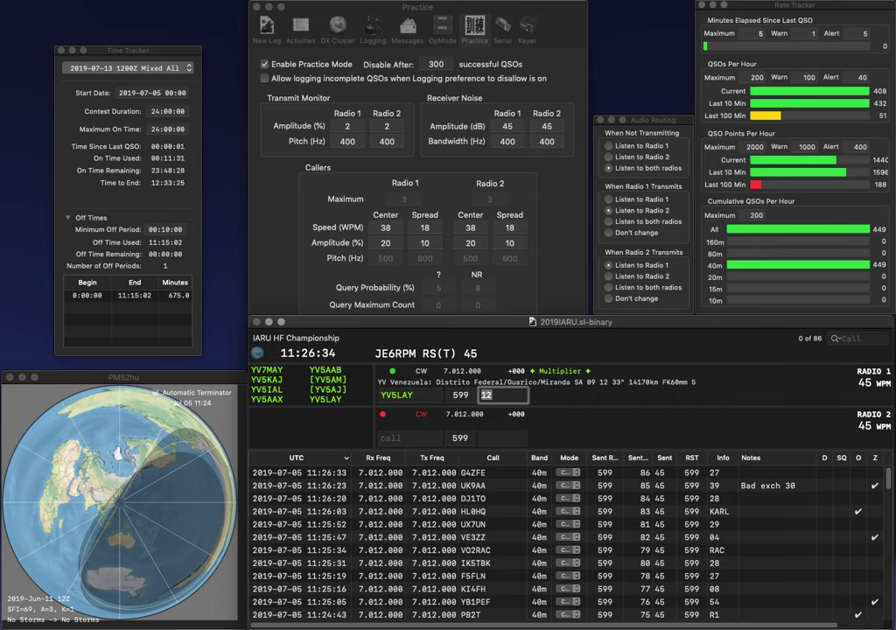
key(Return)
text(PA)
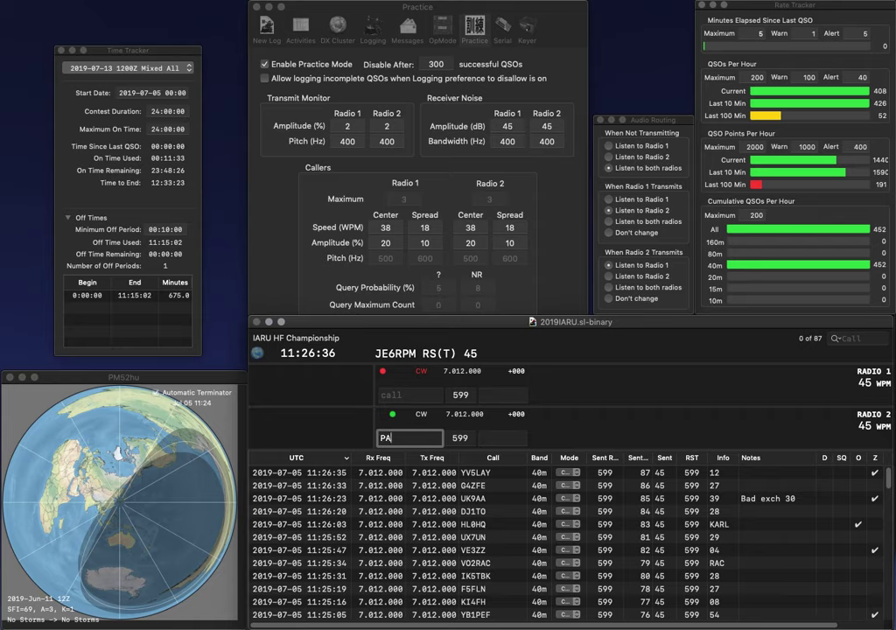
text(3AAV)
key(Return)
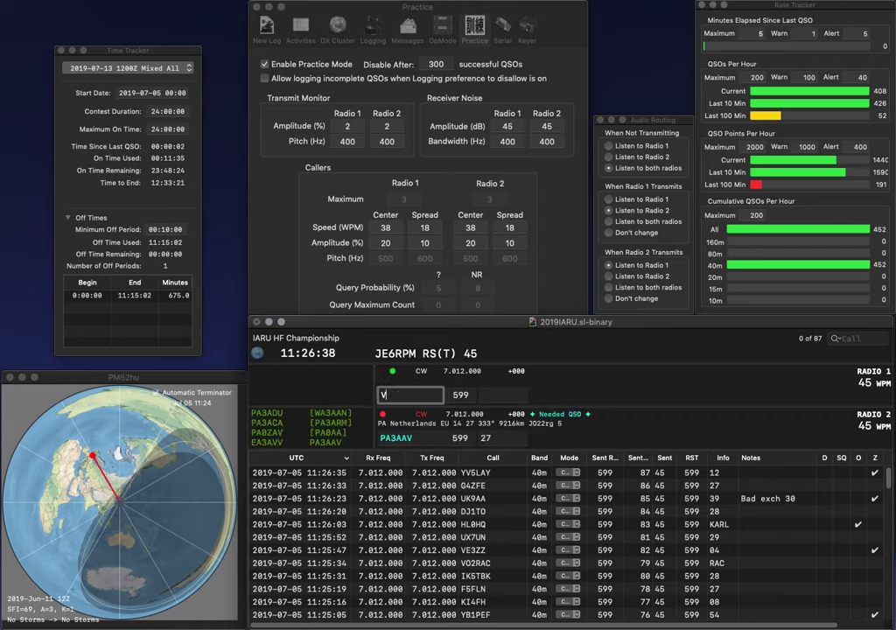
text(VE6SH)
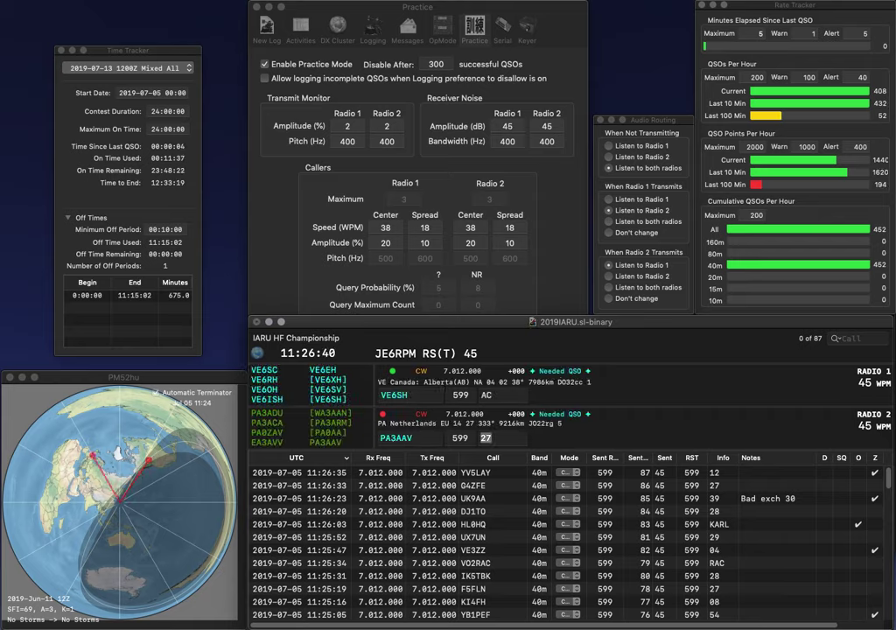
key(Return)
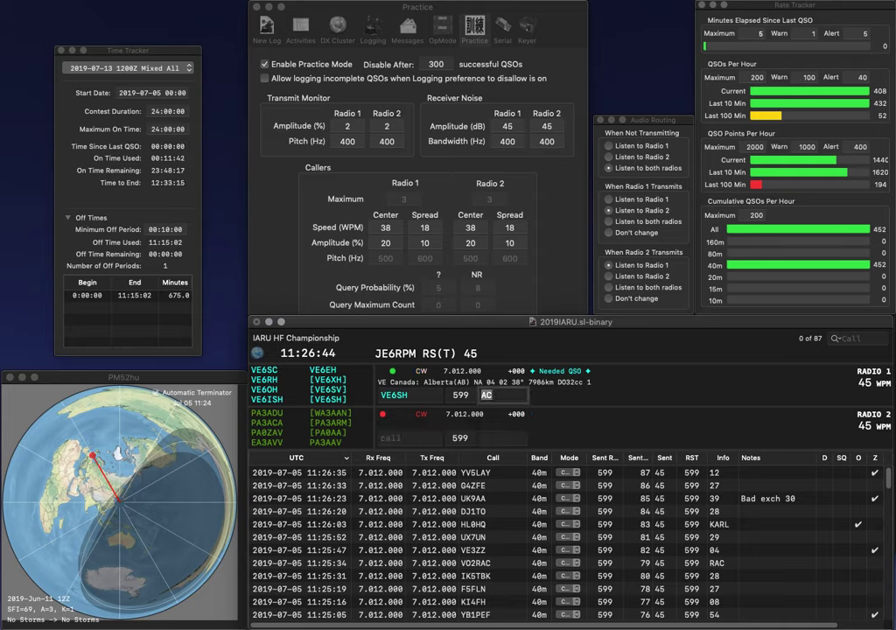
key(Return)
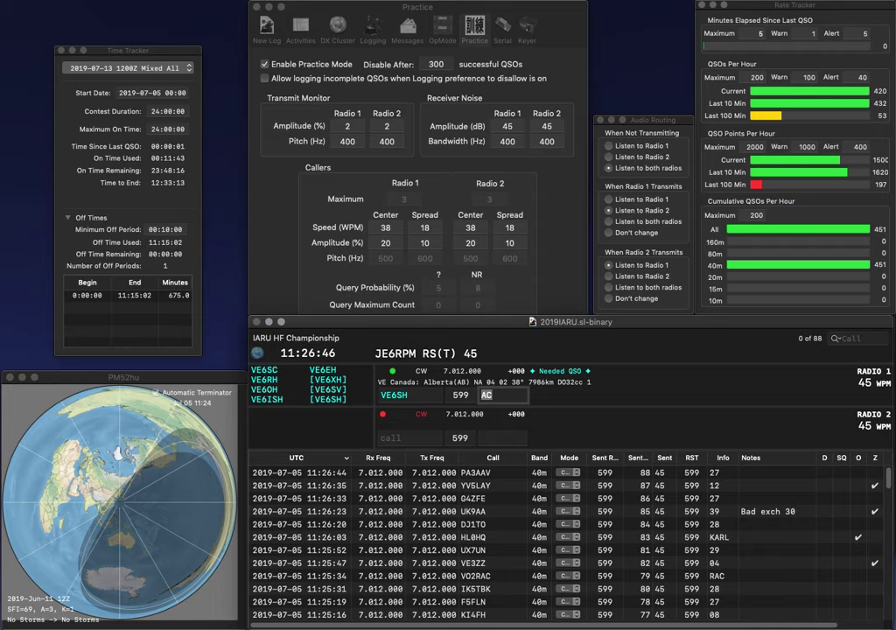
key(Return)
Step: Answer the partial calls SV3 on Radio 2 and 2DF on Radio 1
text(SV)
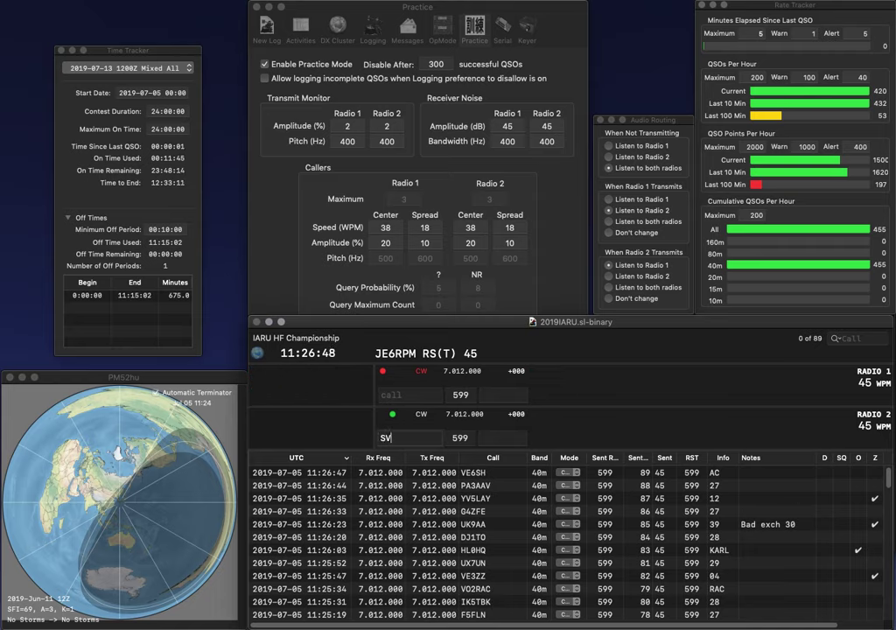
text(4/)
key(BackSpace)
key(BackSpace)
text(3)
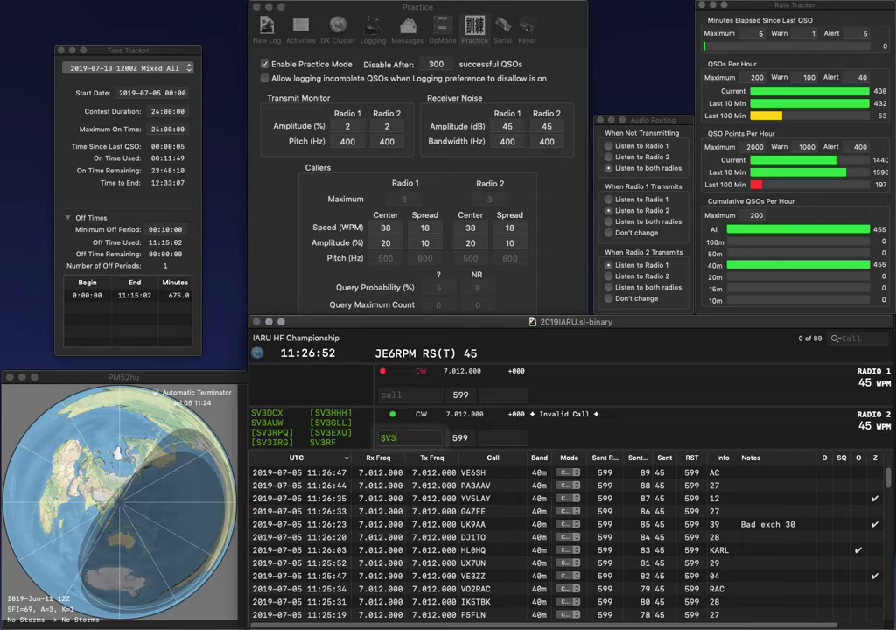
key(Return)
text(2DF)
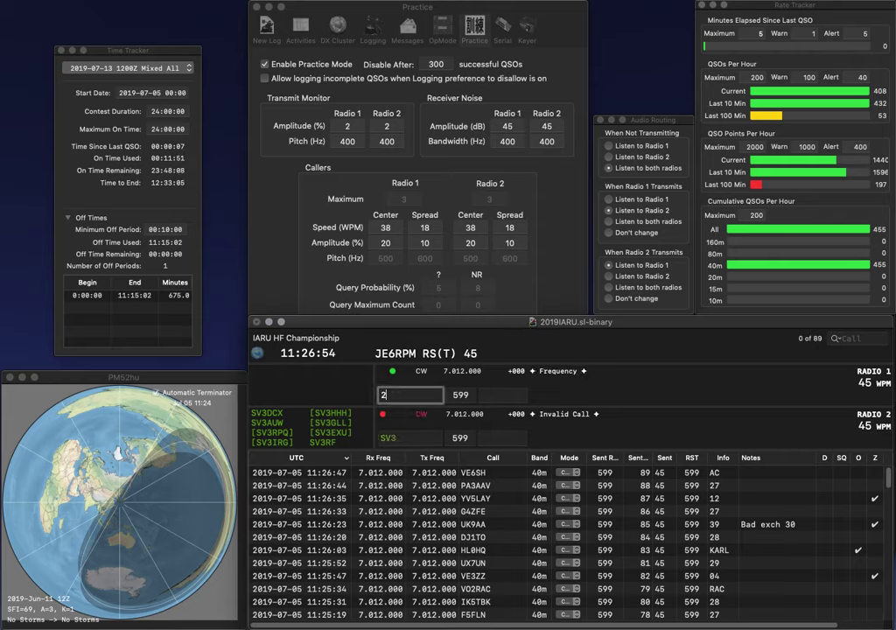
key(Return)
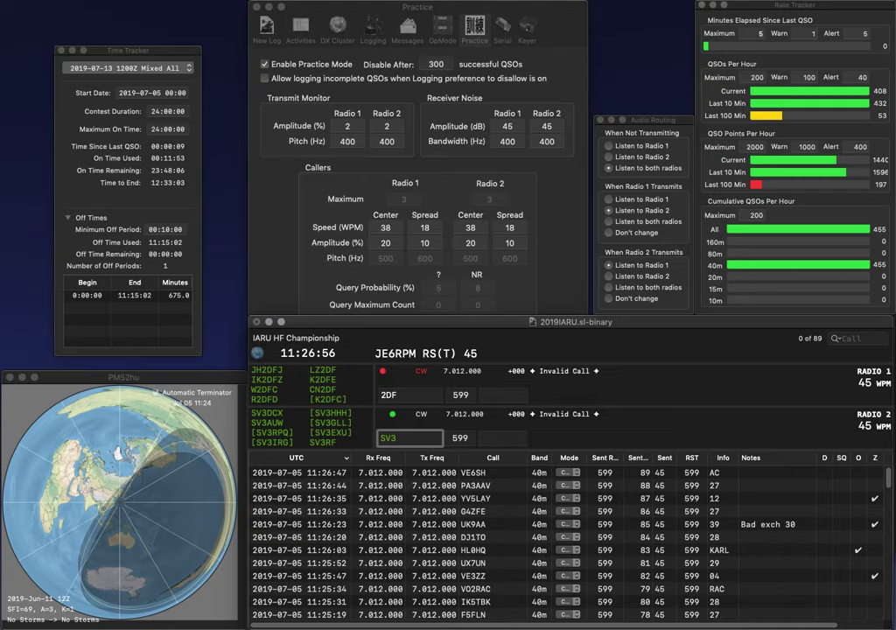
key(BackSpace)
text(4/)
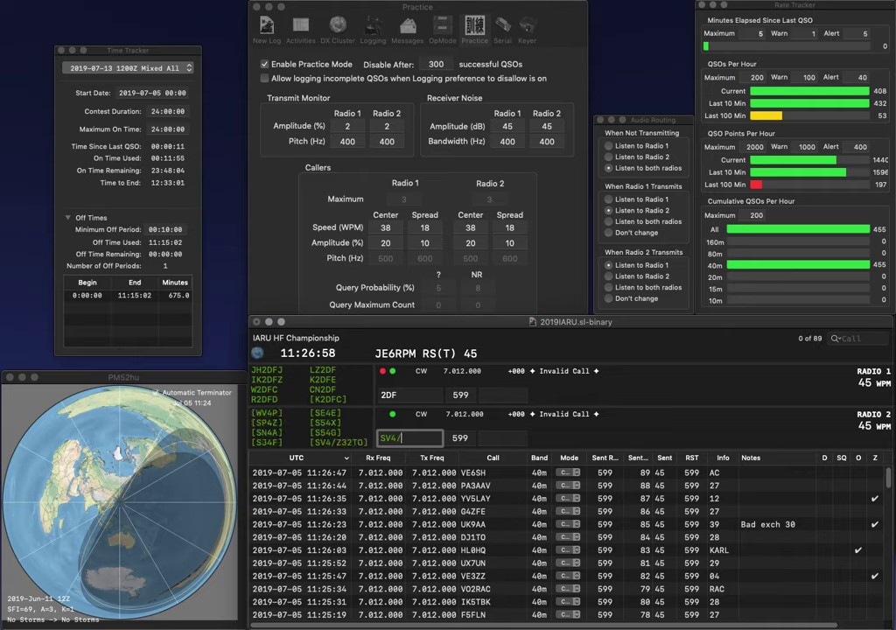
text(Z32TO)
key(Return)
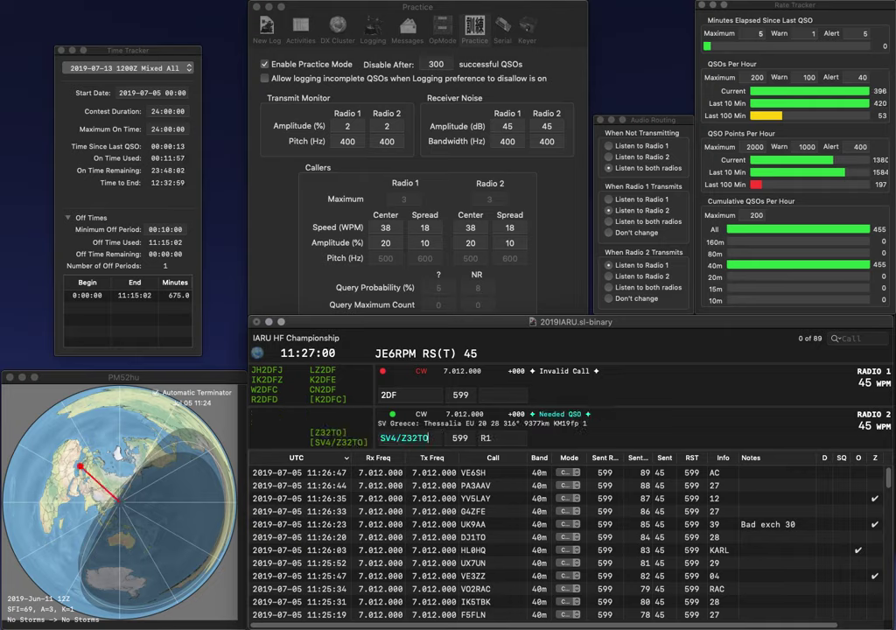
Step: Change the Radio 1 call to PP2D with received exchange 15, and log SV4/Z32TO on Radio 2 with exchange R1
text(PP)
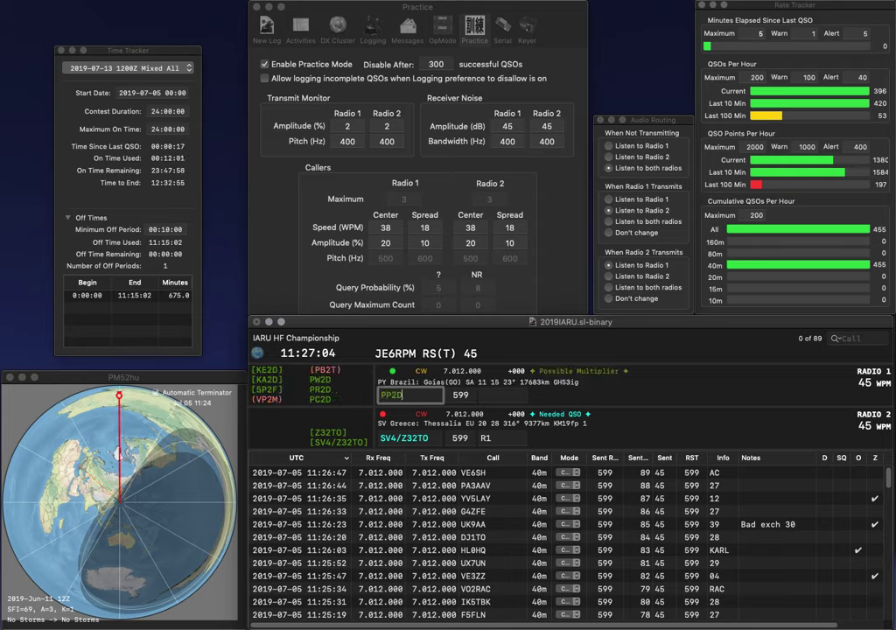
key(Tab)
text(15)
key(Return)
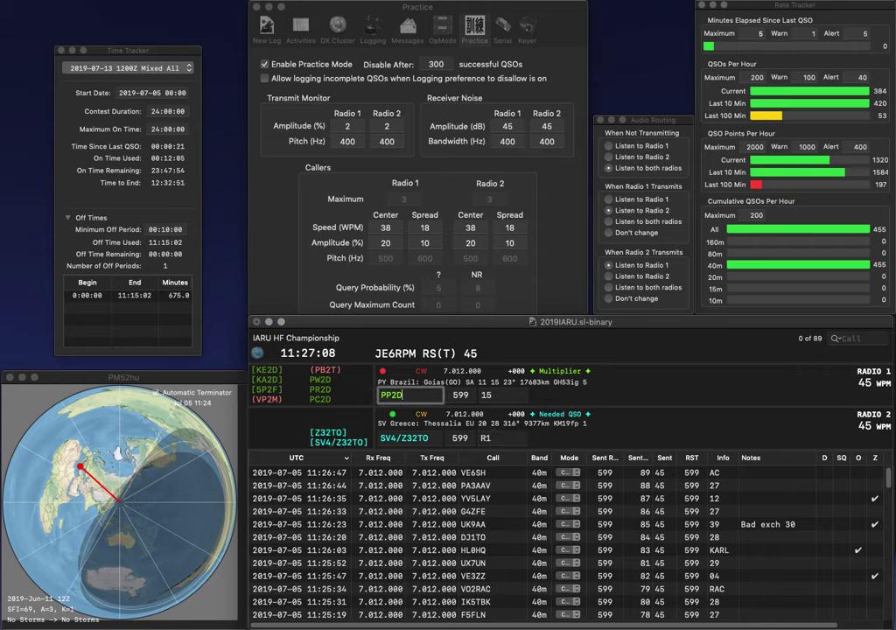
key(Return)
Step: Correct the second letter of the Radio 1 call to make it PW2D and send the corrected call
key(Left)
key(Left)
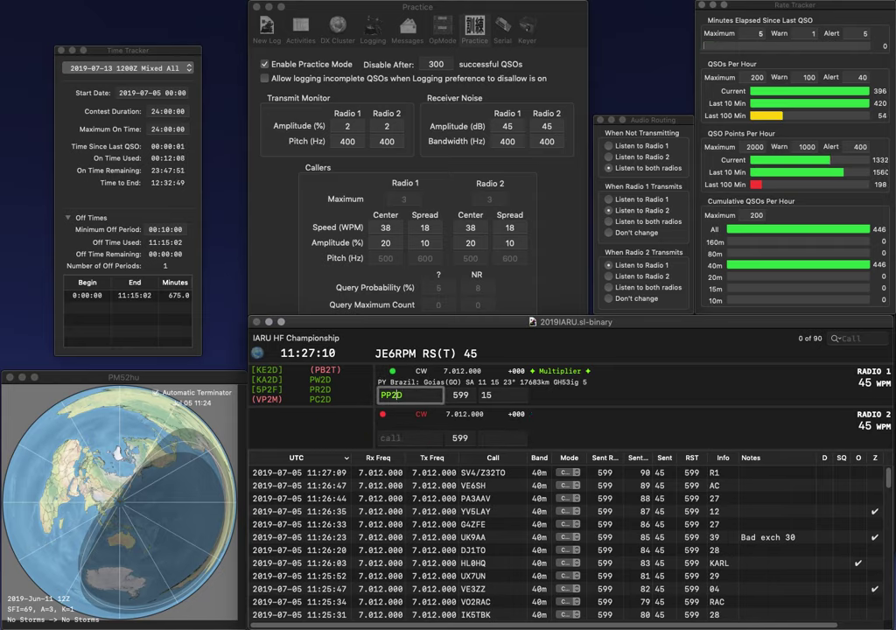
key(BackSpace)
text(W)
key(Return)
Step: Answer CD4PSH on Radio 2, then log PW2D on Radio 1 with exchange 15 and CD4PSH with exchange 14
text(CD4)
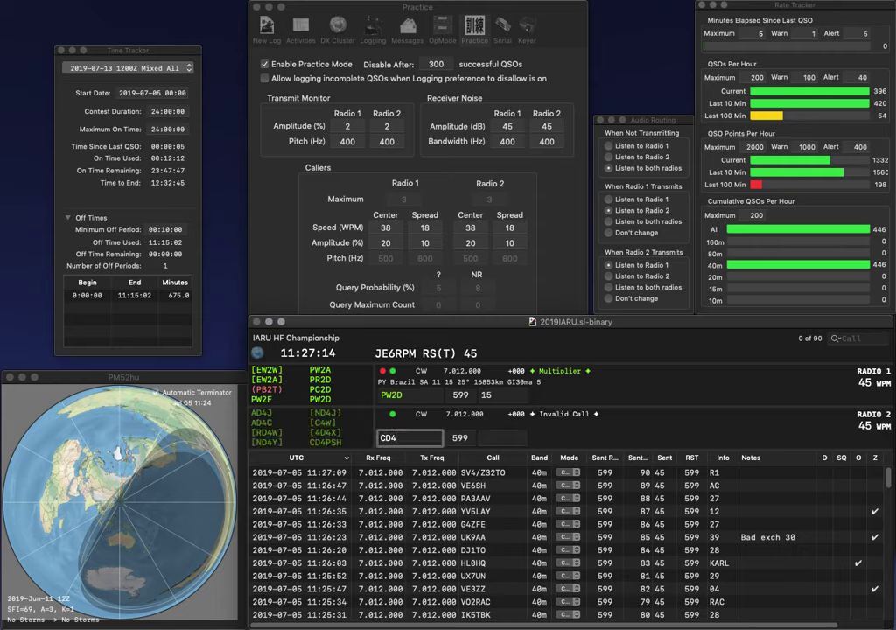
text(PSH)
key(Return)
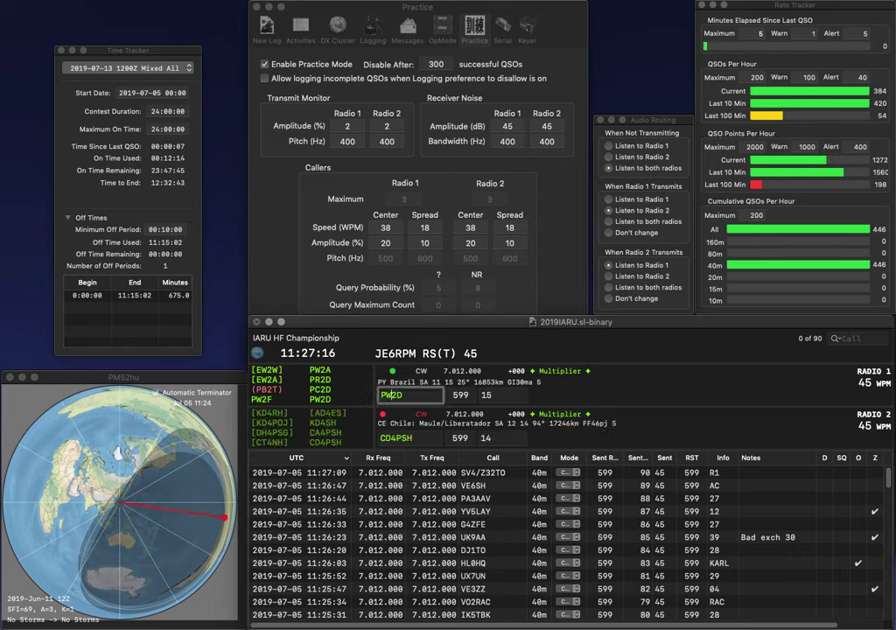
click(411, 439)
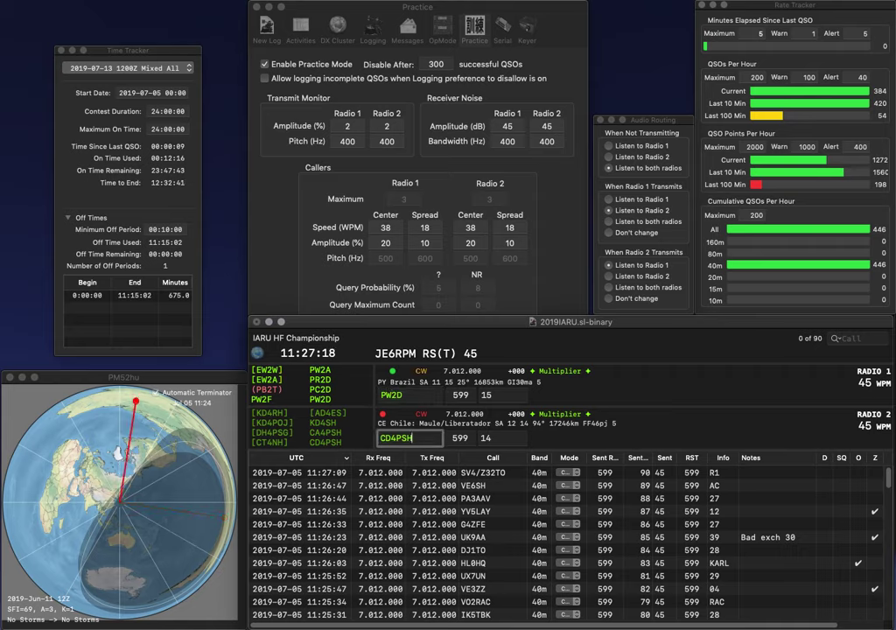
key(Return)
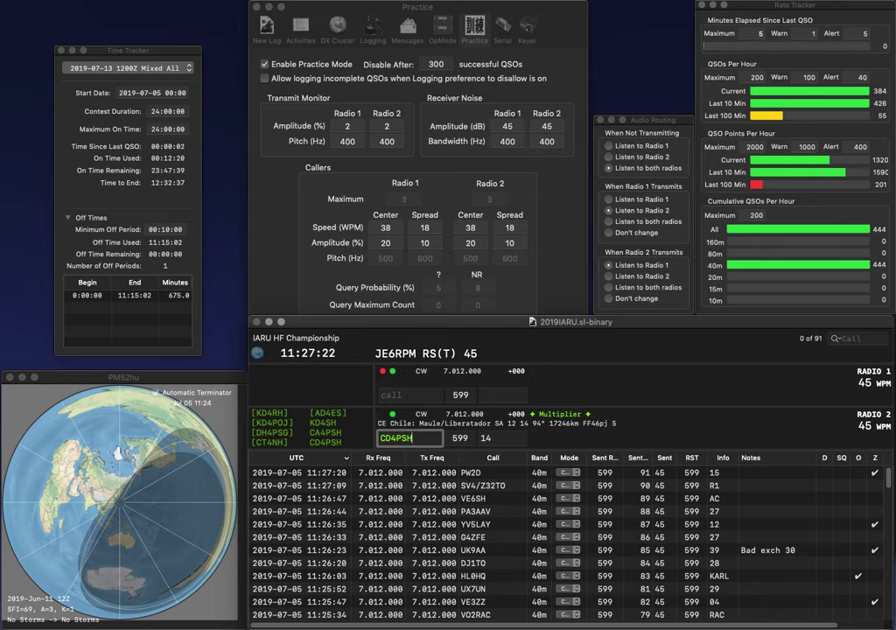
key(Return)
text(AA)
text(0FD)
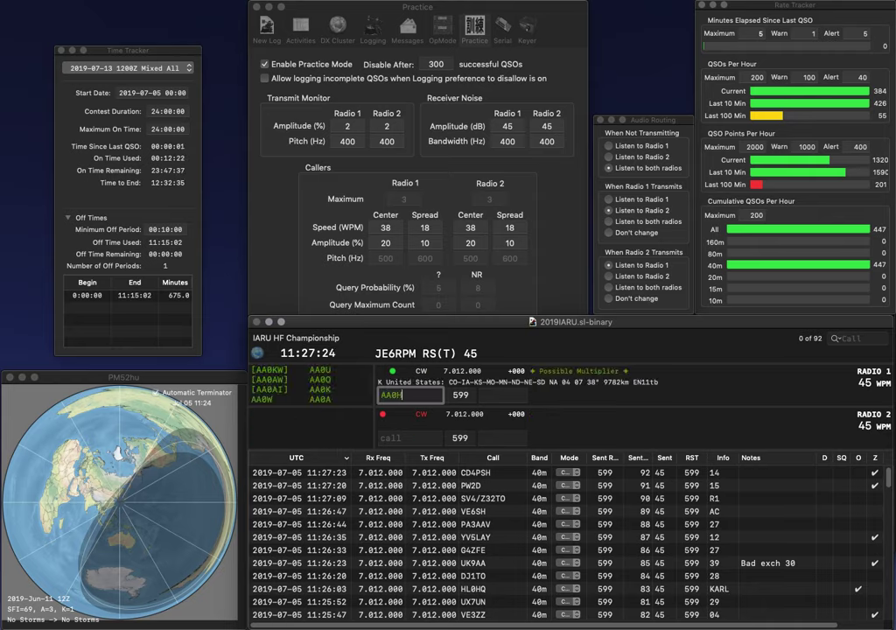
key(Return)
key(grave)
text(DG)
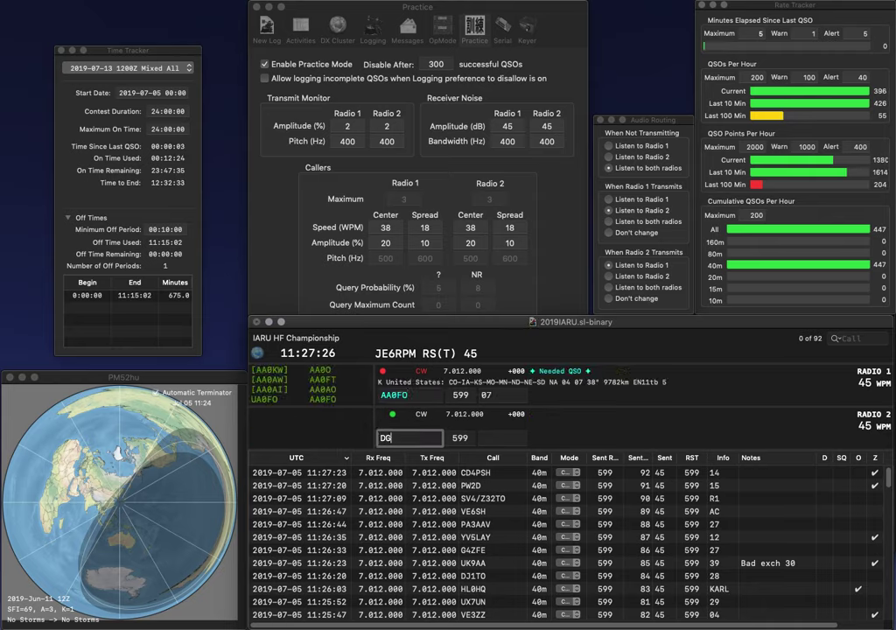
text(9YFB)
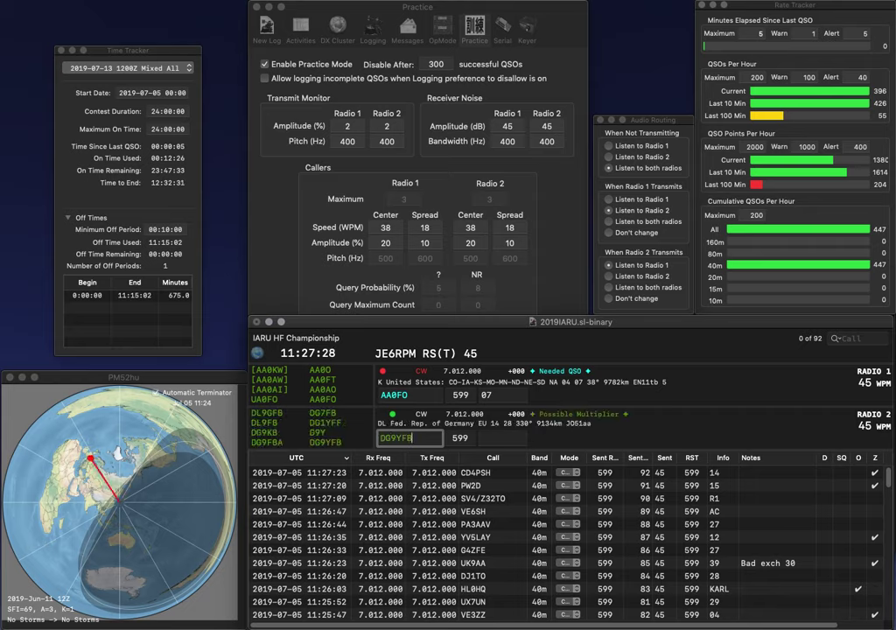
key(Return)
key(grave)
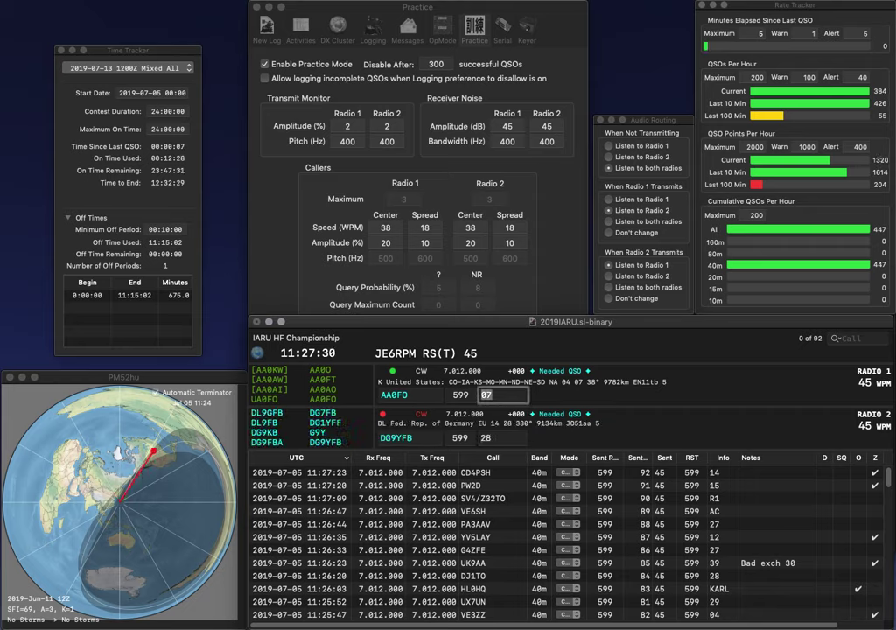
key(grave)
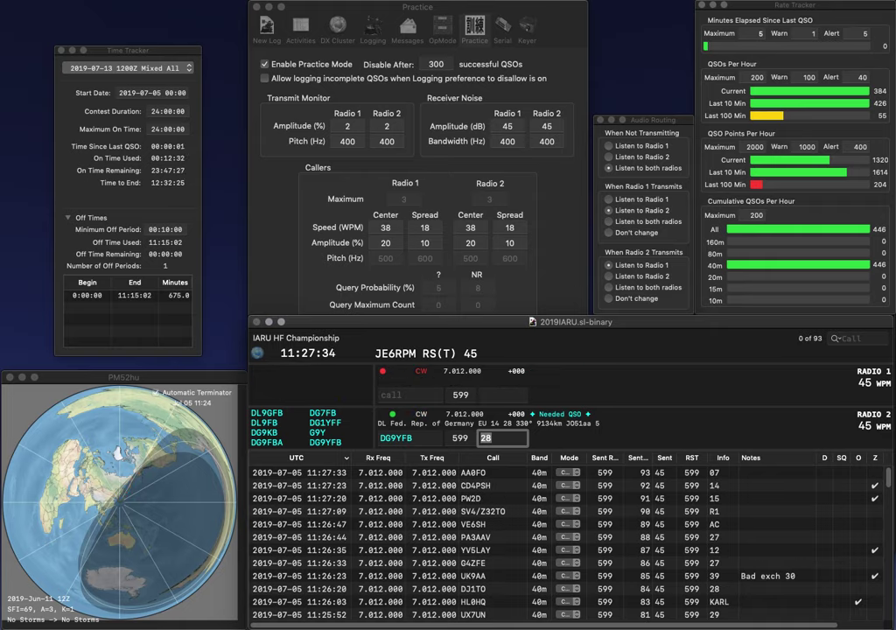
key(Return)
text(N2JJ)
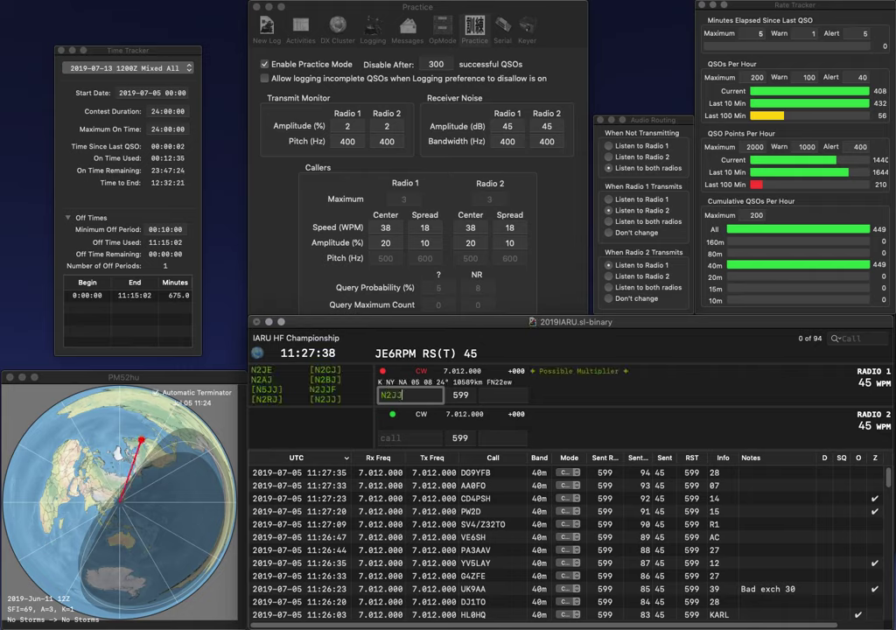
key(Return)
text(JF1)
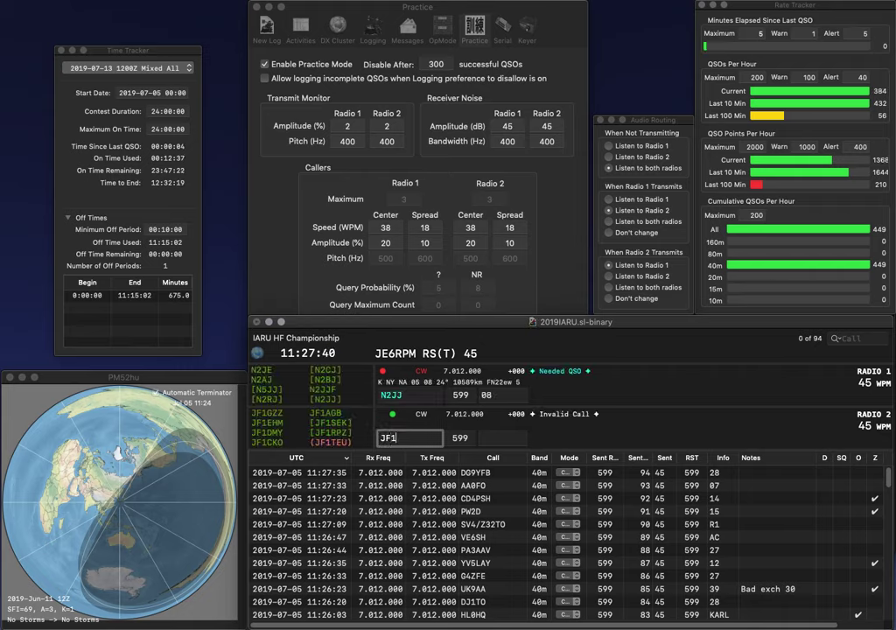
text(UOX)
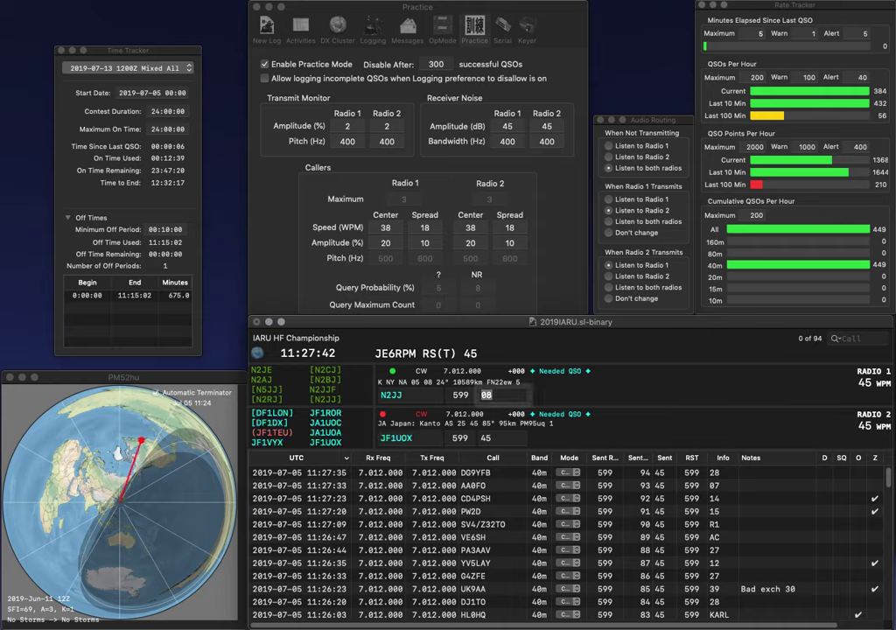
key(Return)
key(Return)
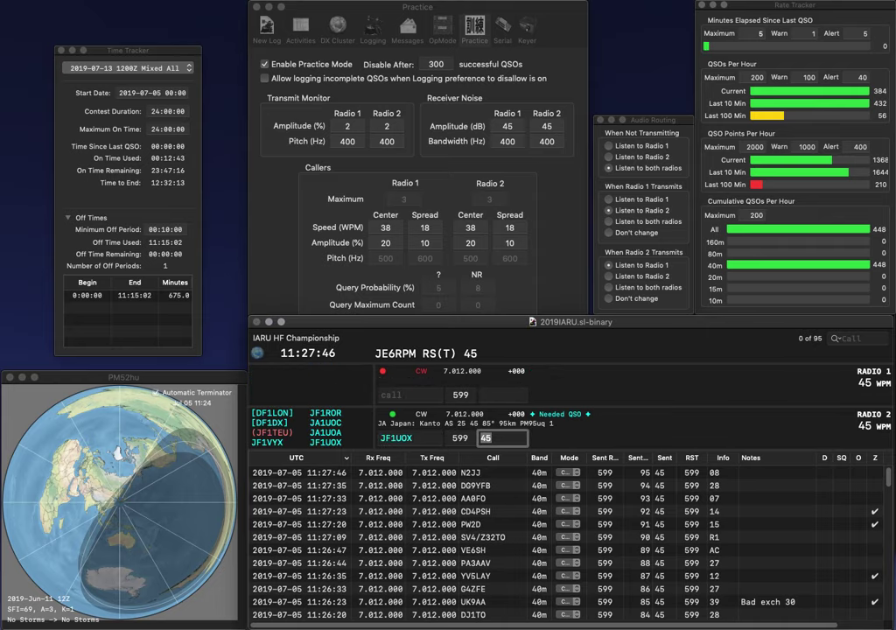
key(Return)
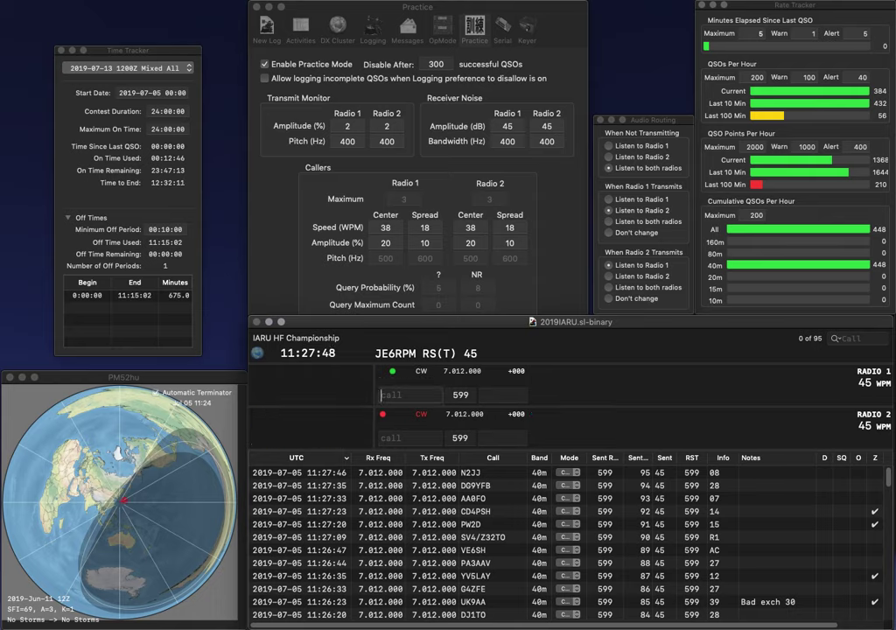
text(LY0HQ)
key(Return)
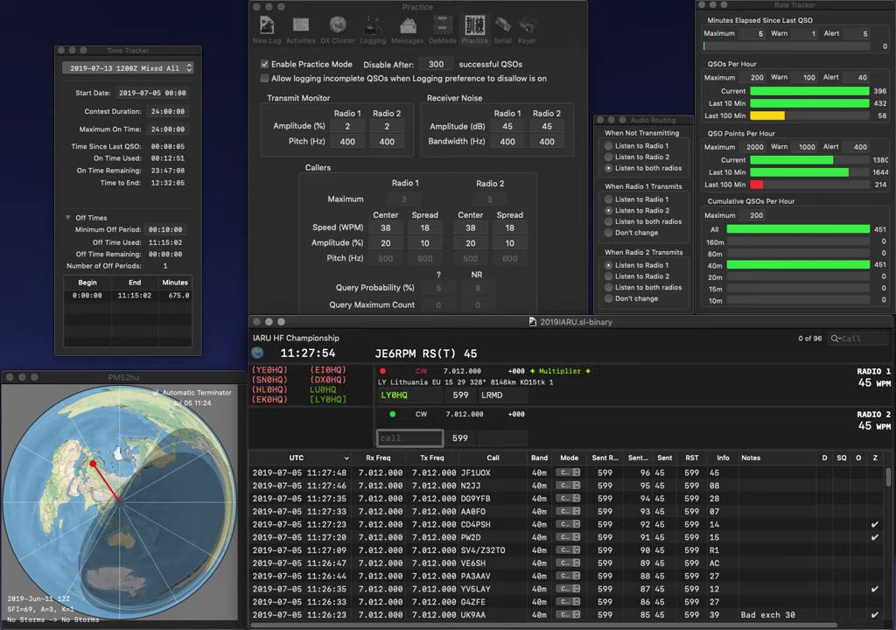
text(9ALM)
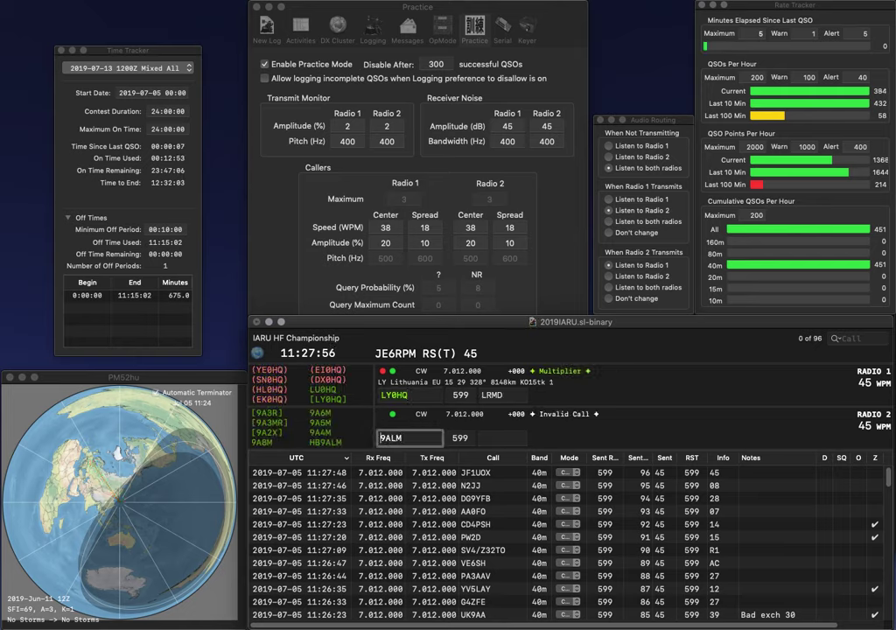
text(HB)
key(Return)
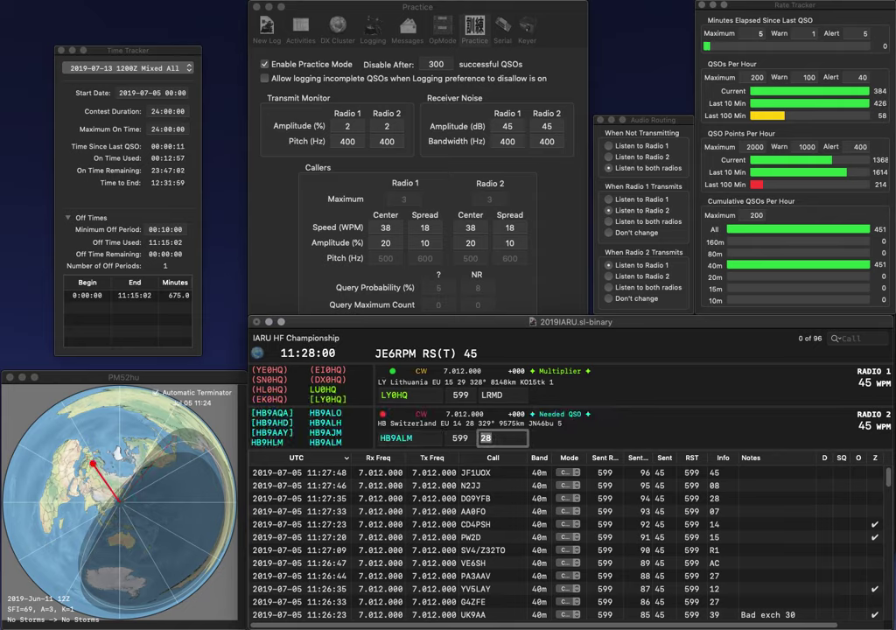
key(Return)
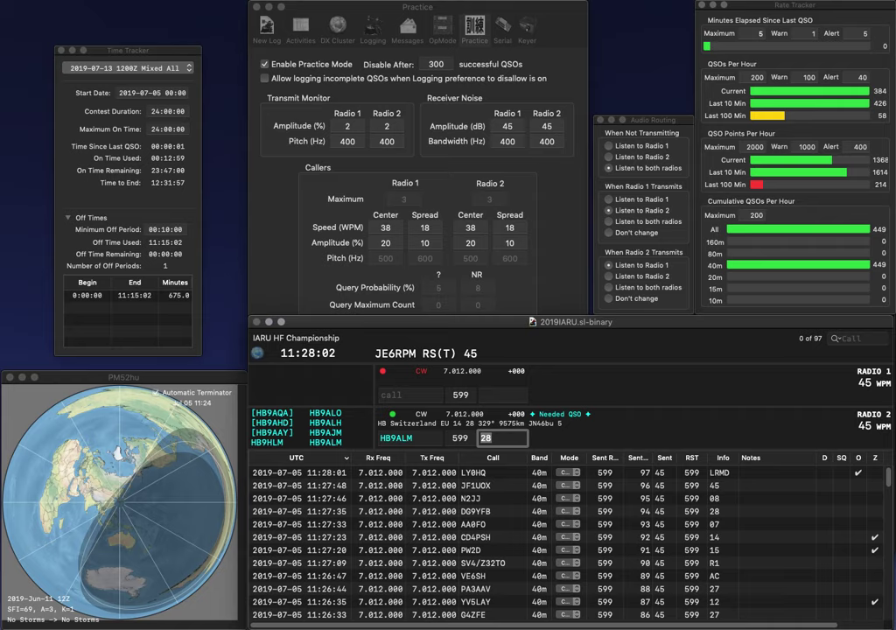
key(Return)
Step: Answer and log LZ1ND on Radio 1 with exchange 28 and YS1MS on Radio 2 with exchange R2
text(LZ1ND)
key(Return)
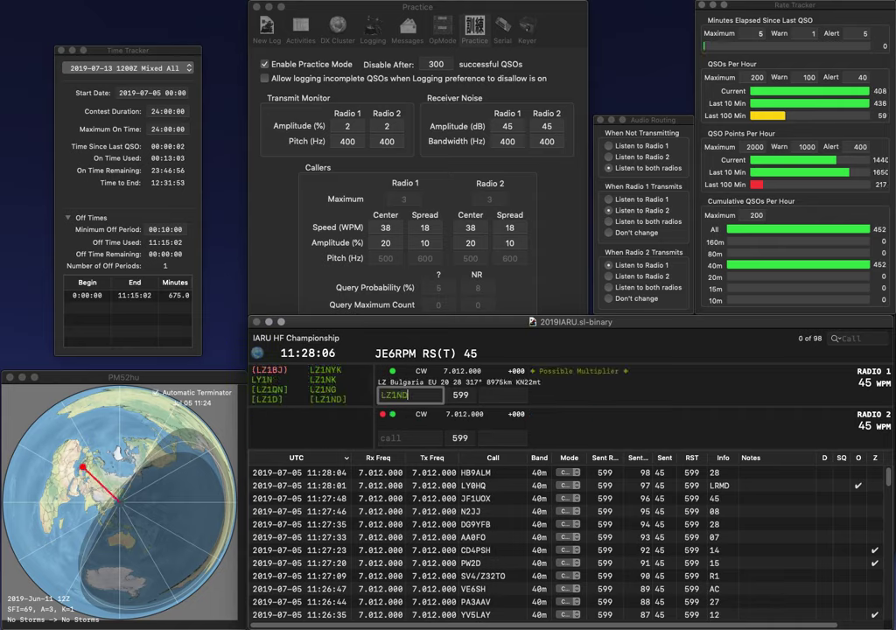
text(YS1MS)
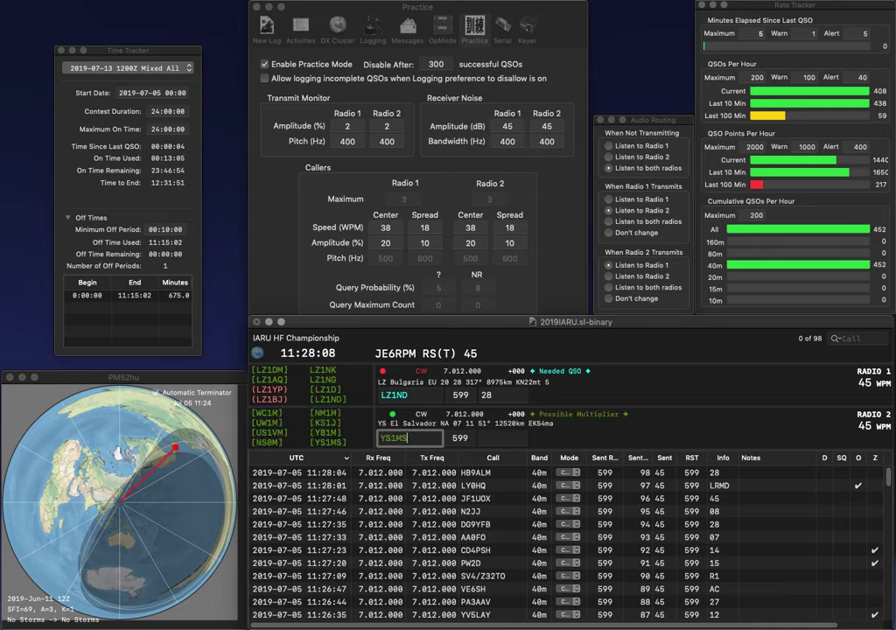
key(Return)
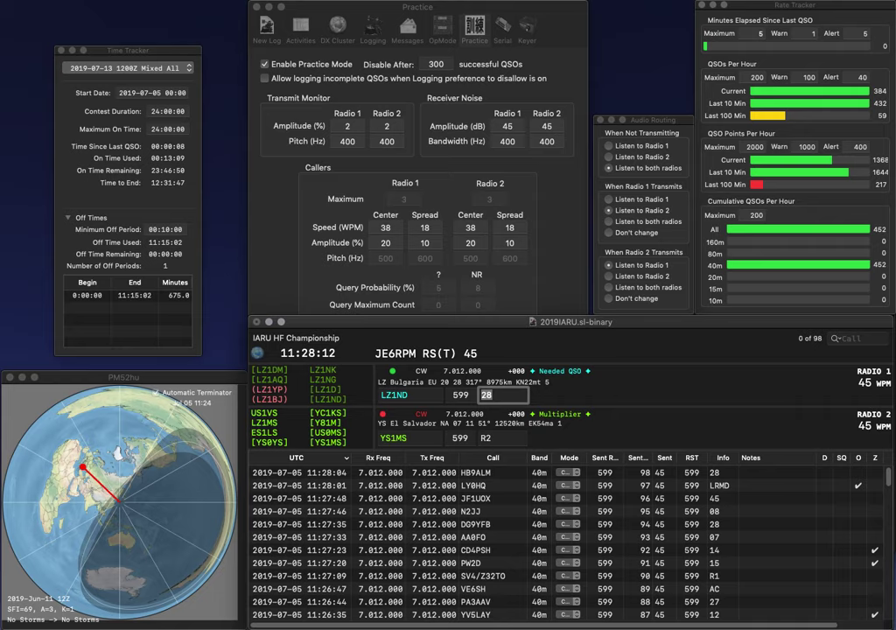
key(Return)
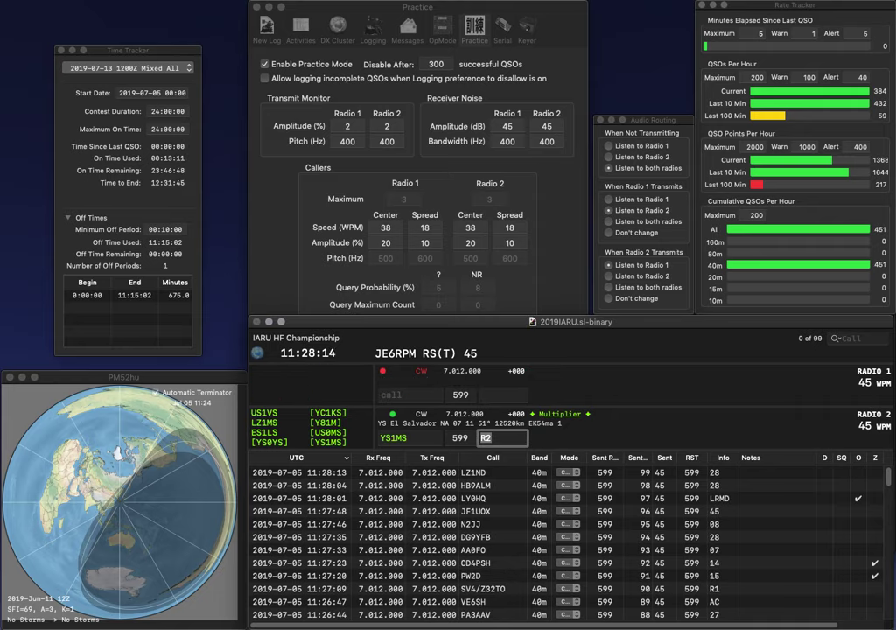
key(Return)
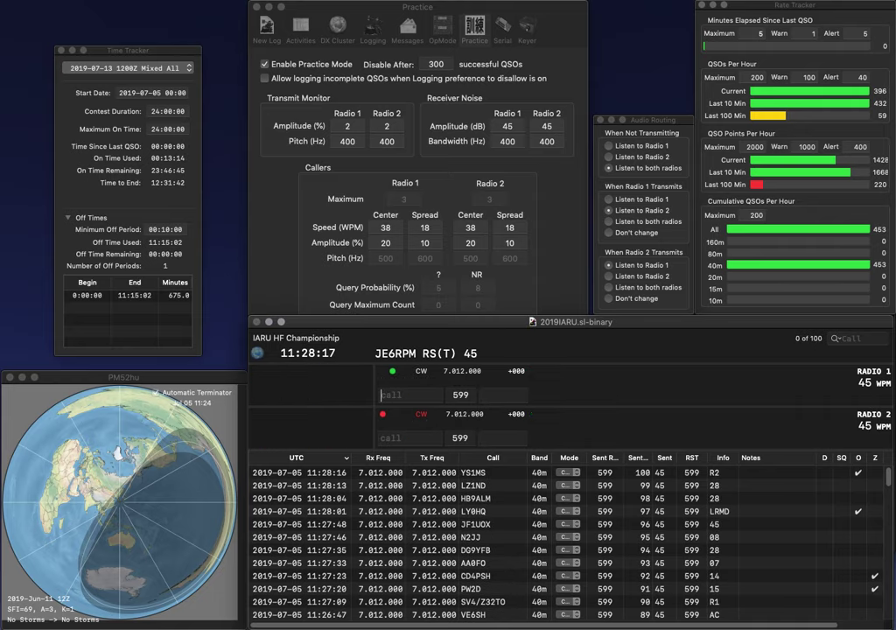
text(KN7NV)
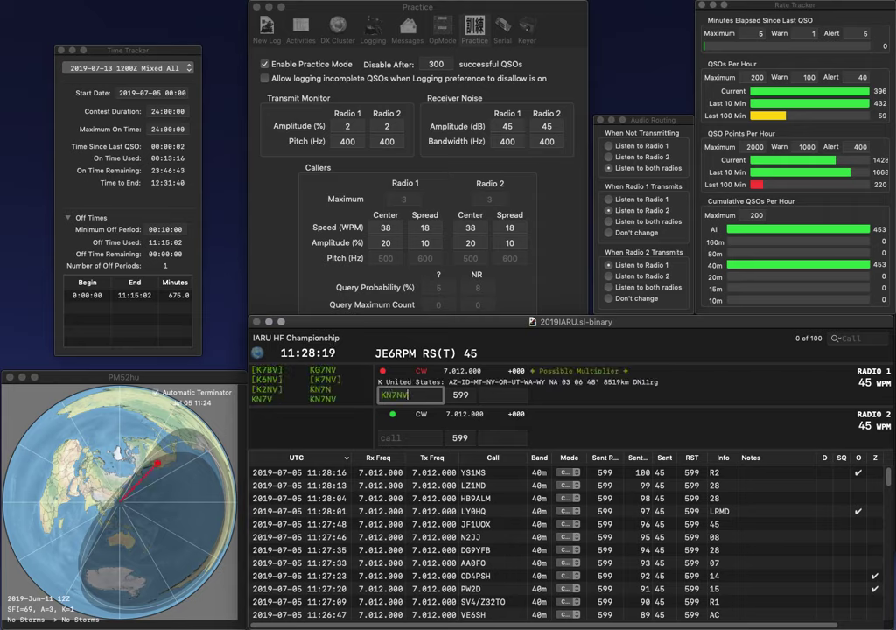
key(Return)
text(P5)
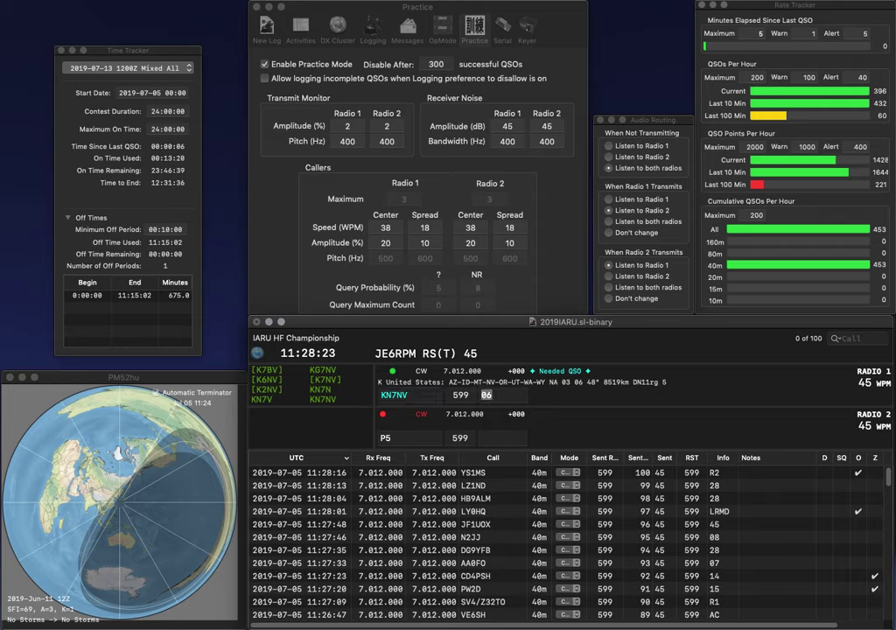
key(Return)
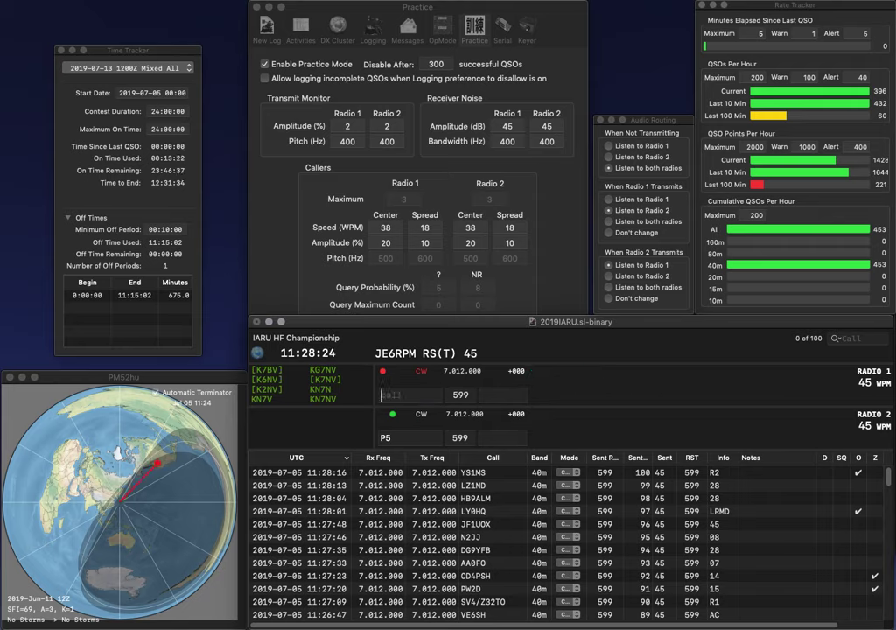
key(Return)
key(BackSpace)
text(H5C)
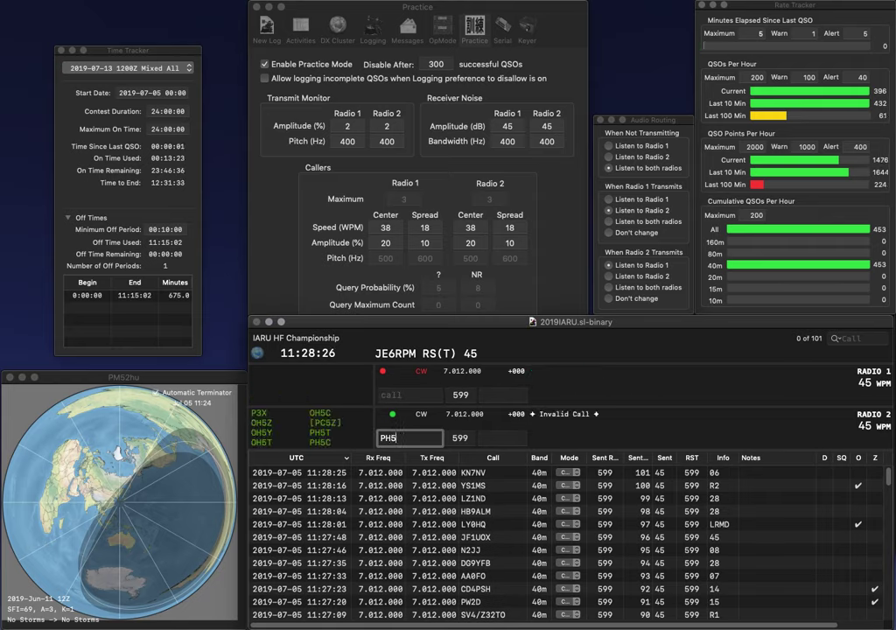
key(Return)
text(VE8RAC)
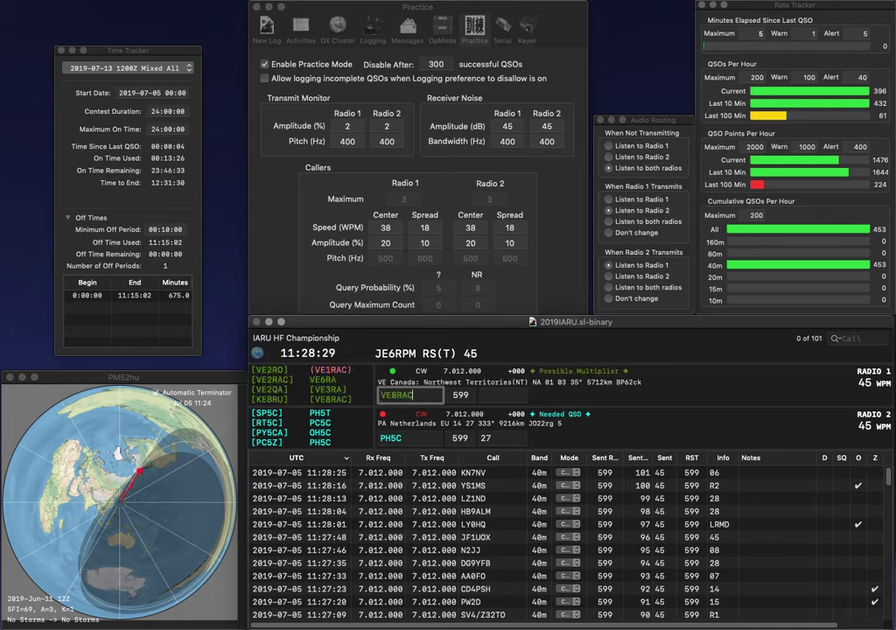
key(Return)
key(Tab)
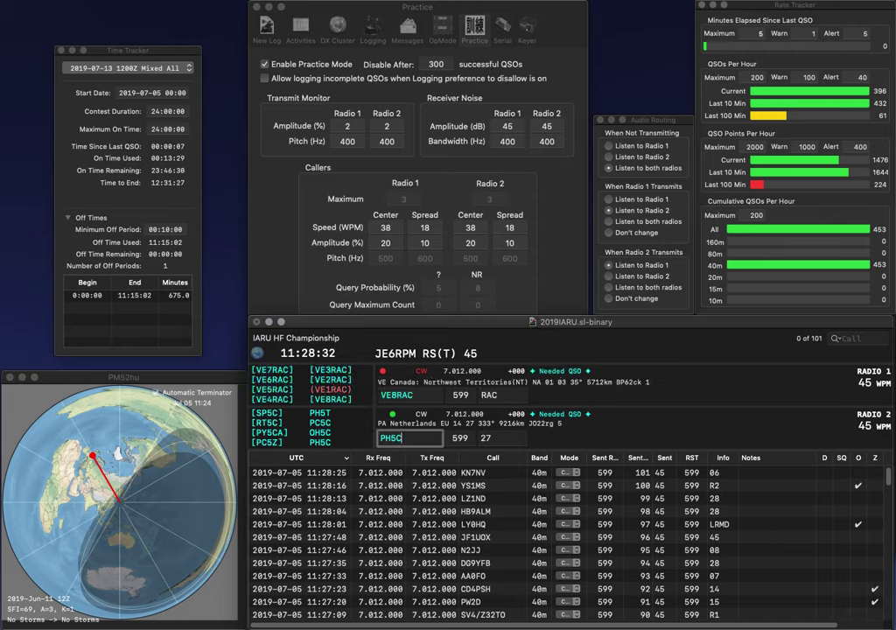
key(Return)
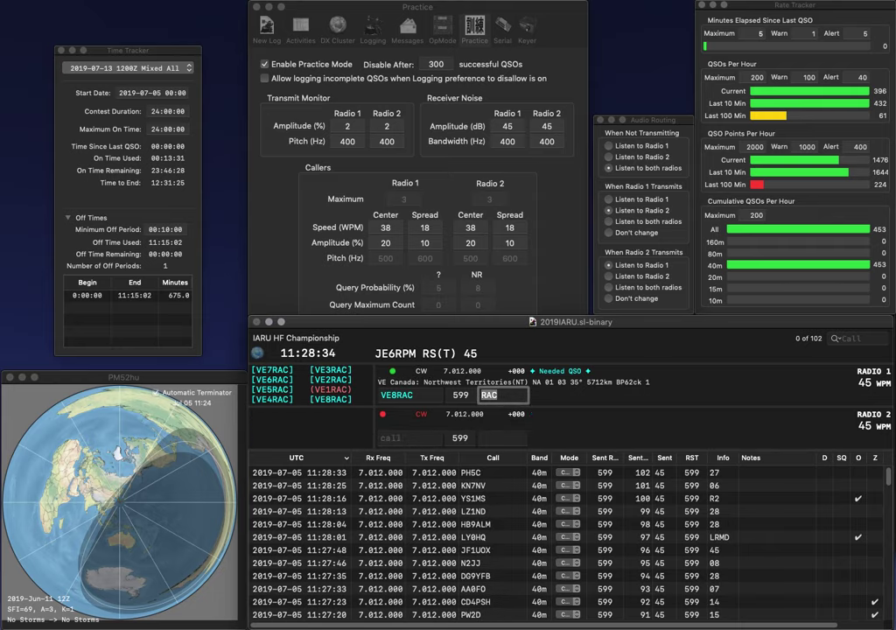
key(Return)
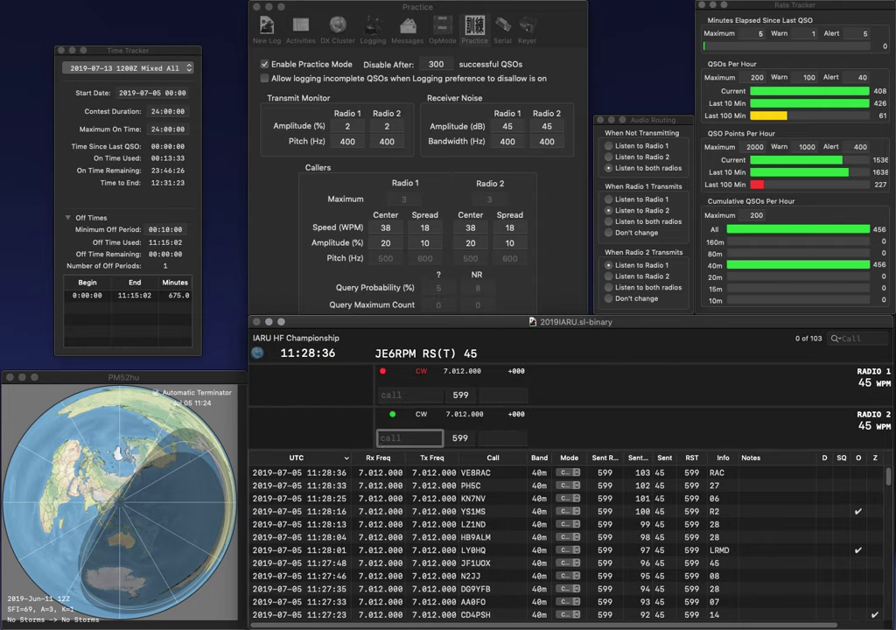
text(4X4ARC)
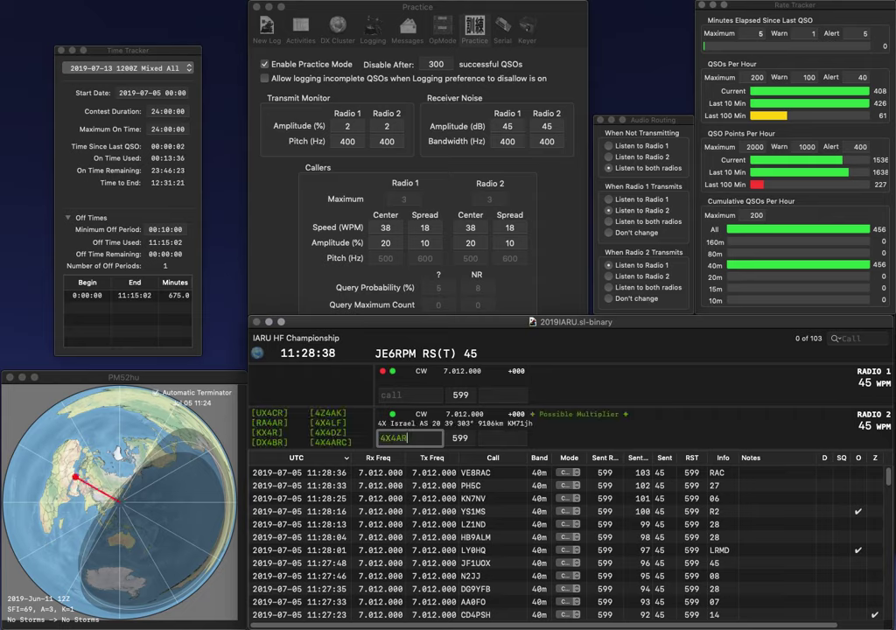
key(Return)
text(N1EMS)
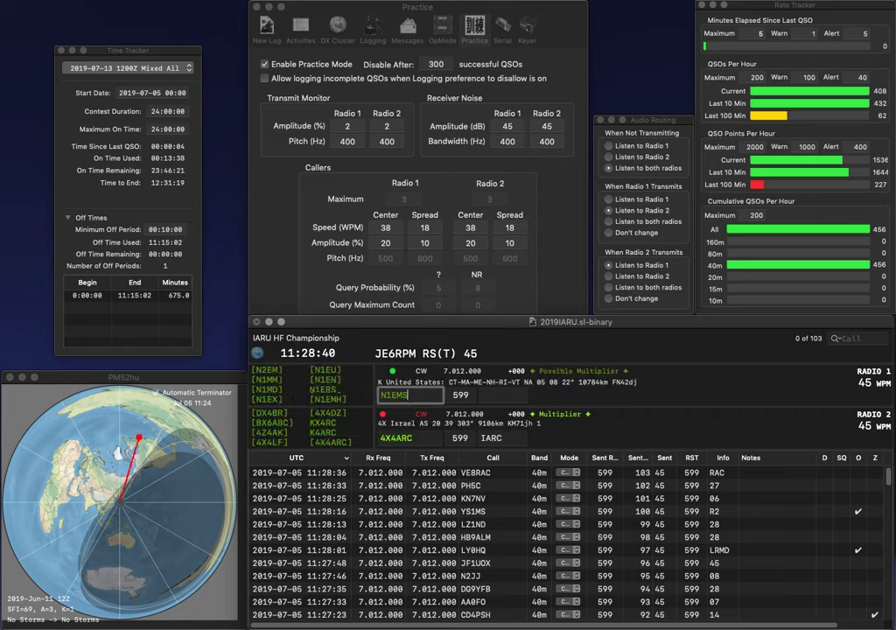
key(BackSpace)
text(H)
key(Return)
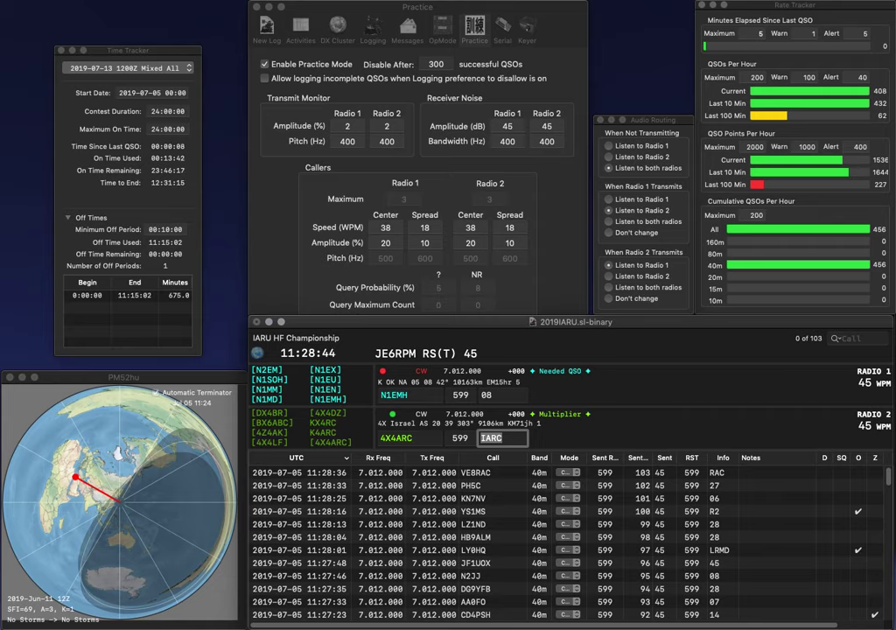
key(Return)
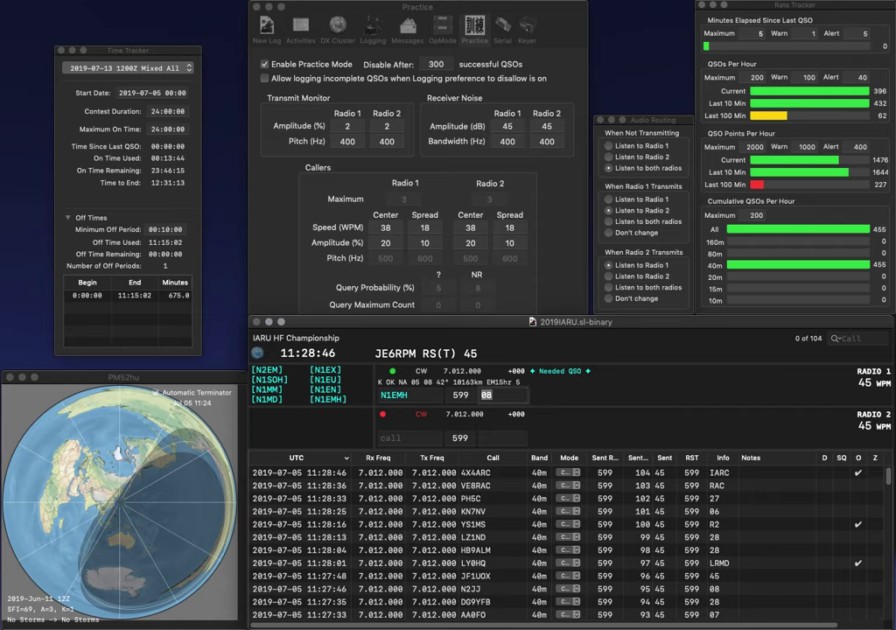
key(Return)
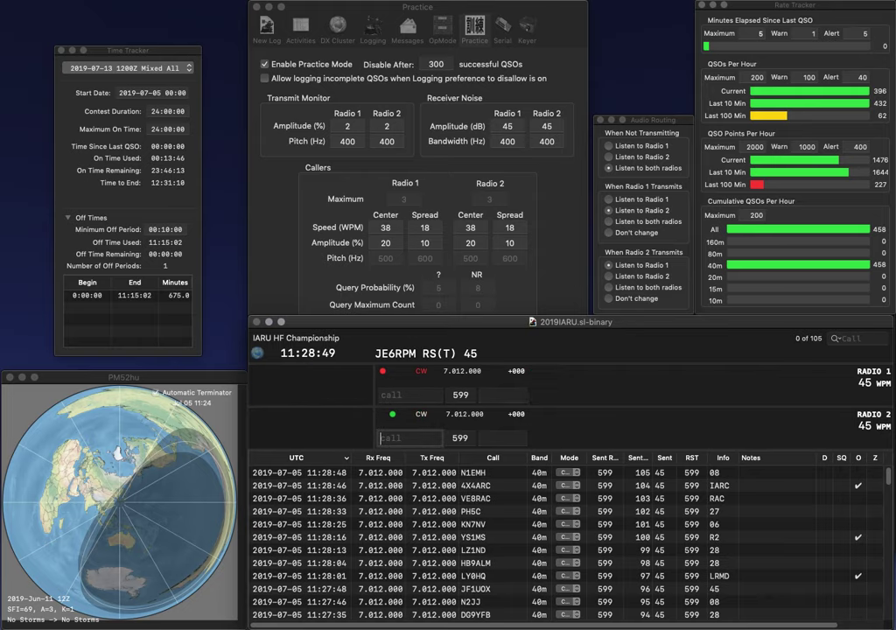
Step: Answer callers by entering F4ZZQ on Radio 2 and the partial call M4K on Radio 1
text(F4ZZQ)
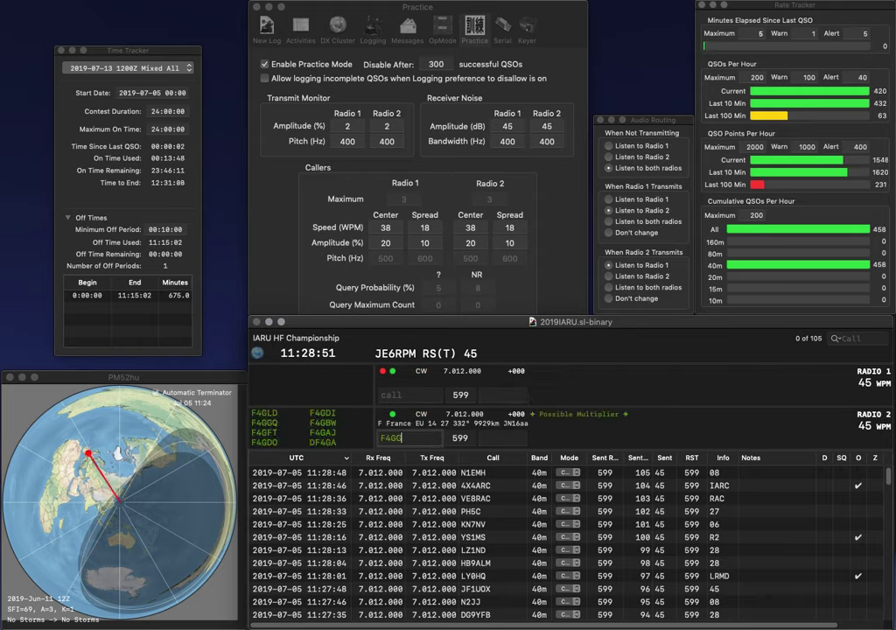
key(Return)
text(M4KW)
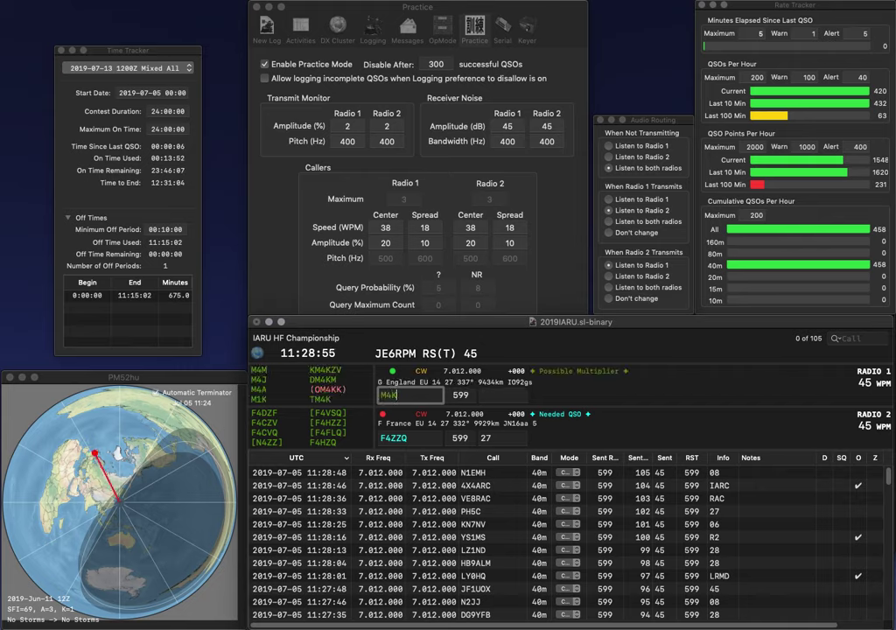
key(BackSpace)
key(Return)
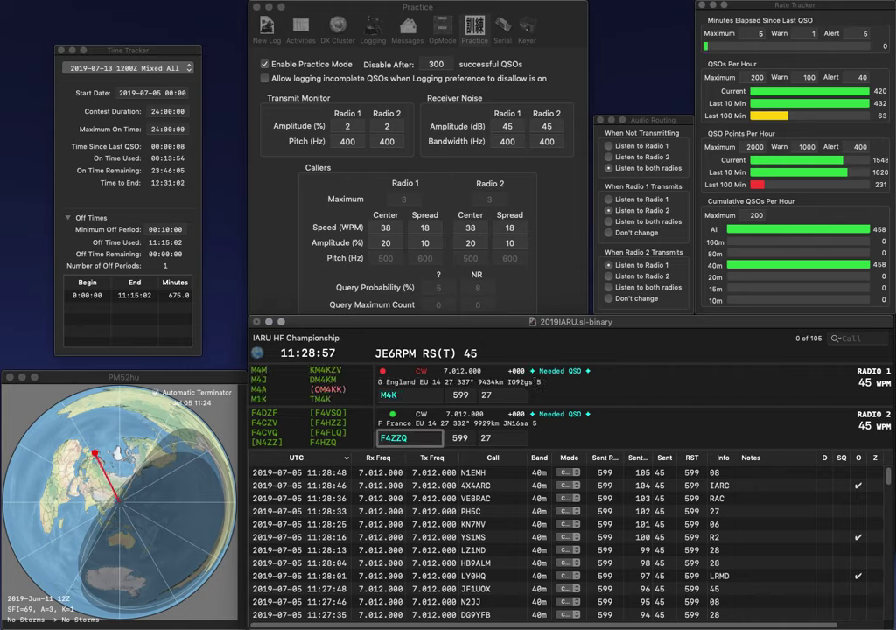
key(Right)
key(BackSpace)
key(BackSpace)
text(GG)
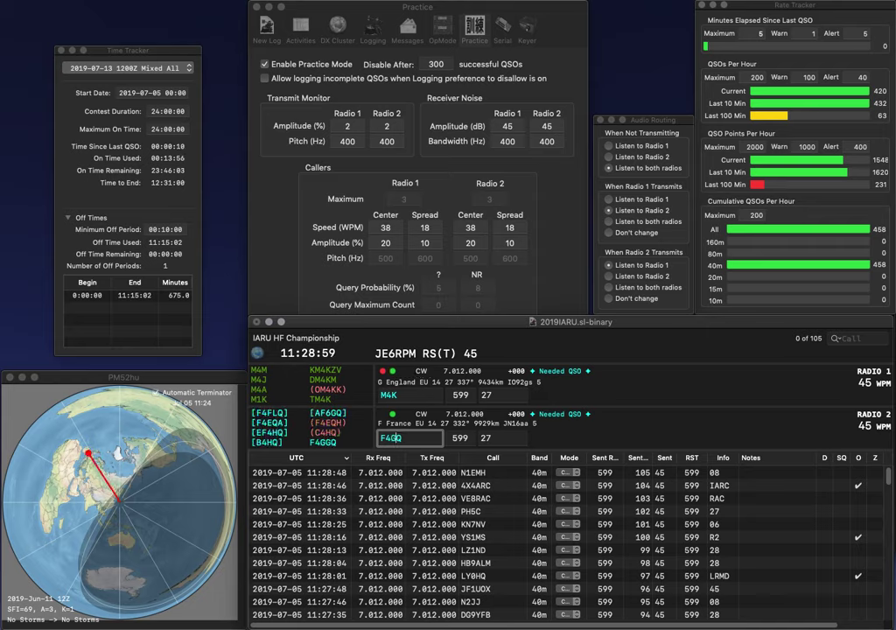
key(Return)
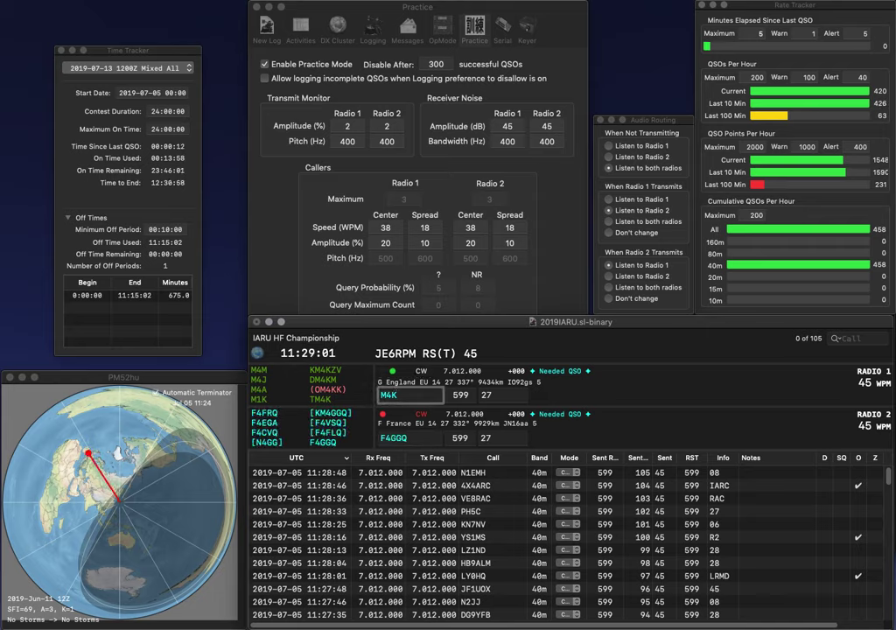
text(P)
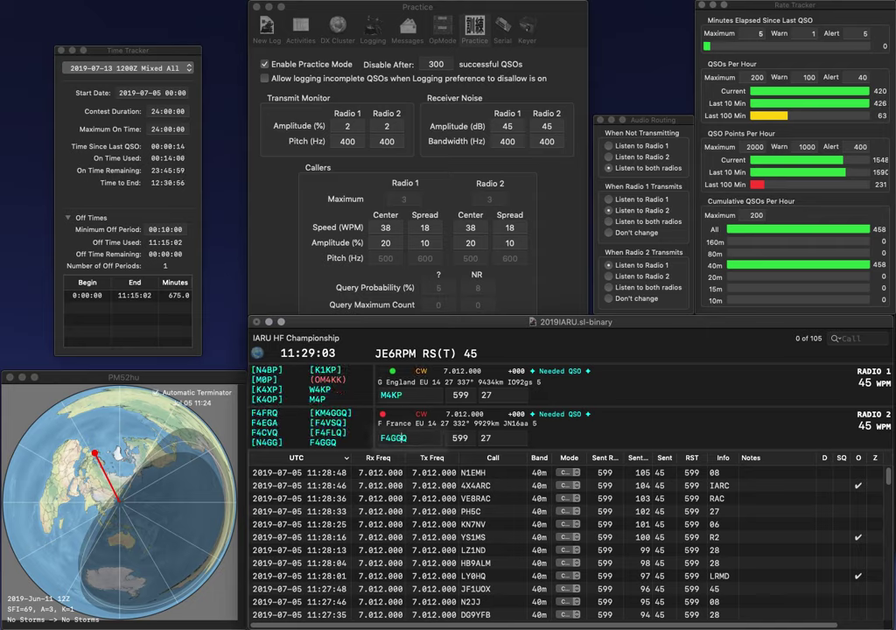
key(Return)
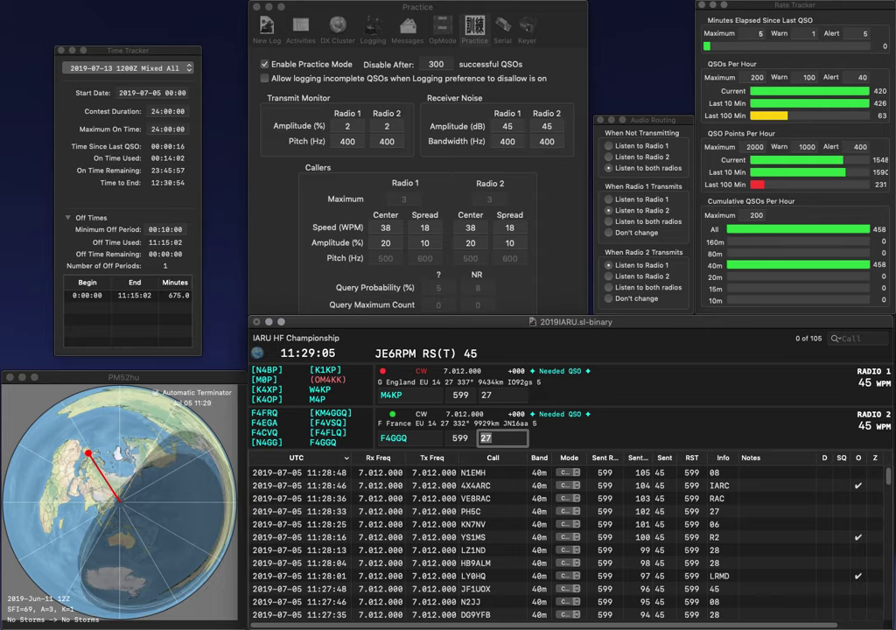
key(Return)
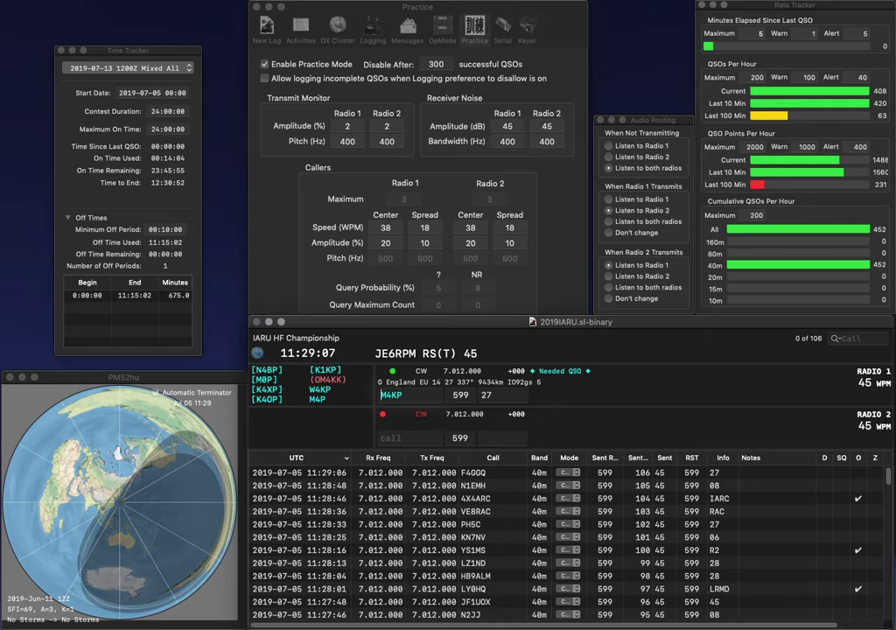
Step: Correct the Radio 1 call sign to OM5KP and send it to the caller
text(OM)
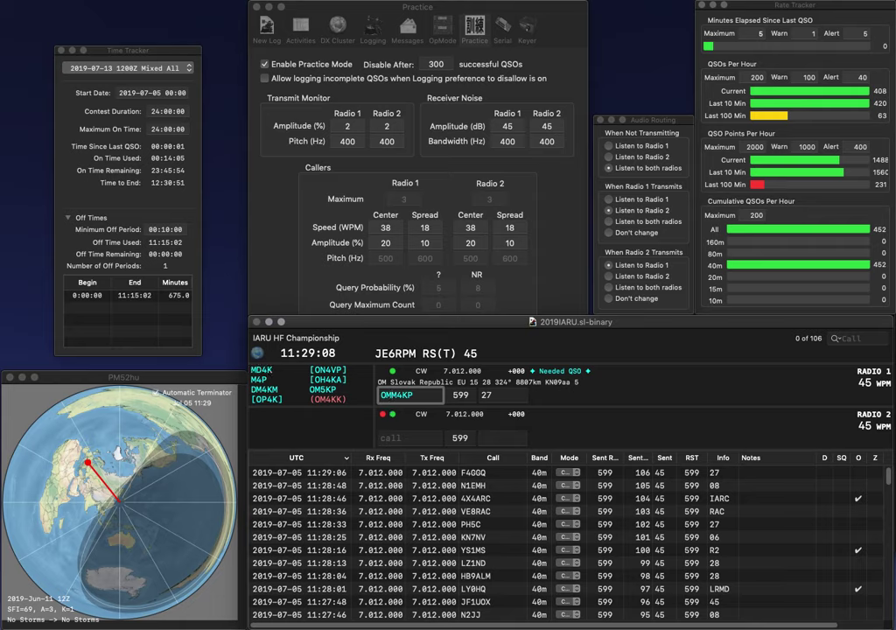
key(BackSpace)
key(BackSpace)
text(5)
key(Return)
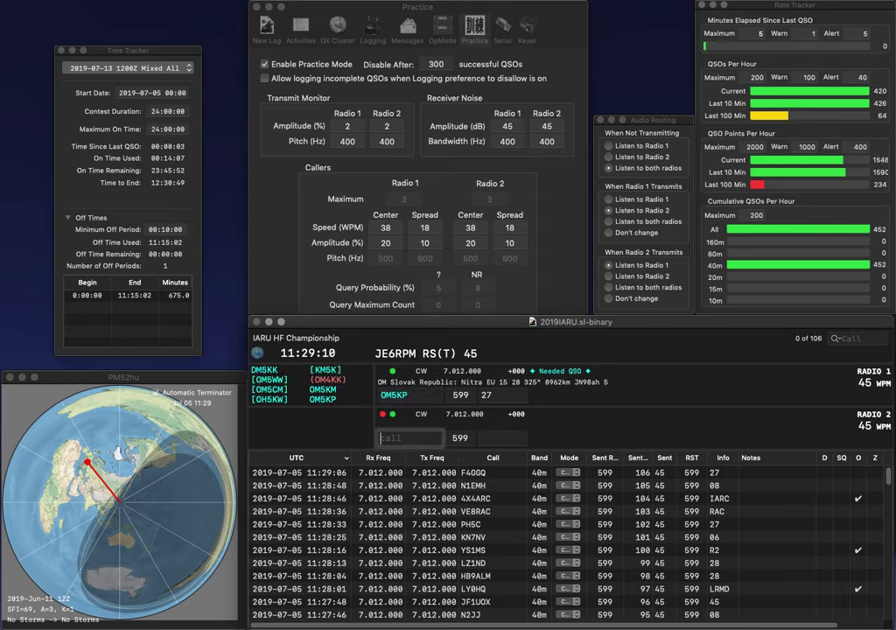
key(Return)
key(Return)
text(RN)
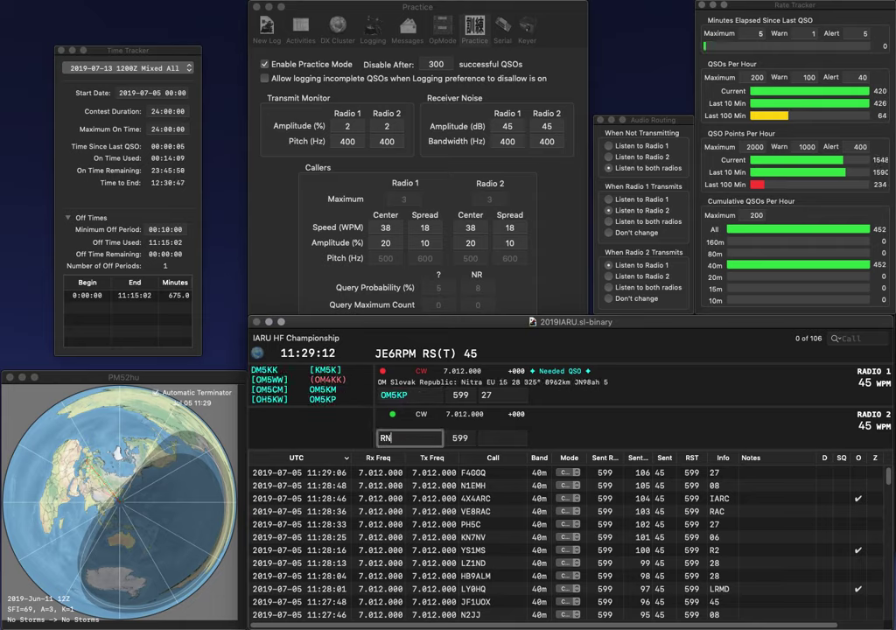
text(9N)
key(Return)
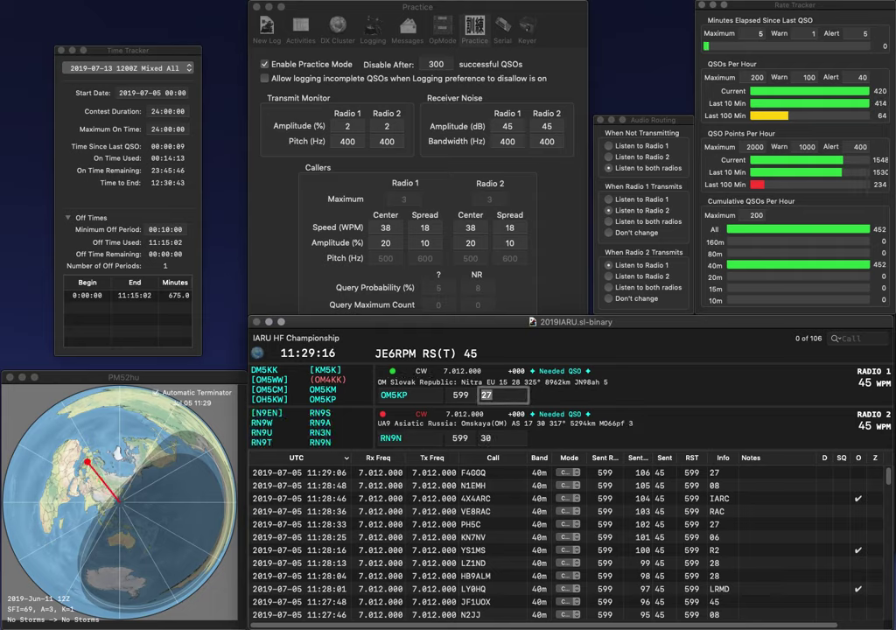
key(Return)
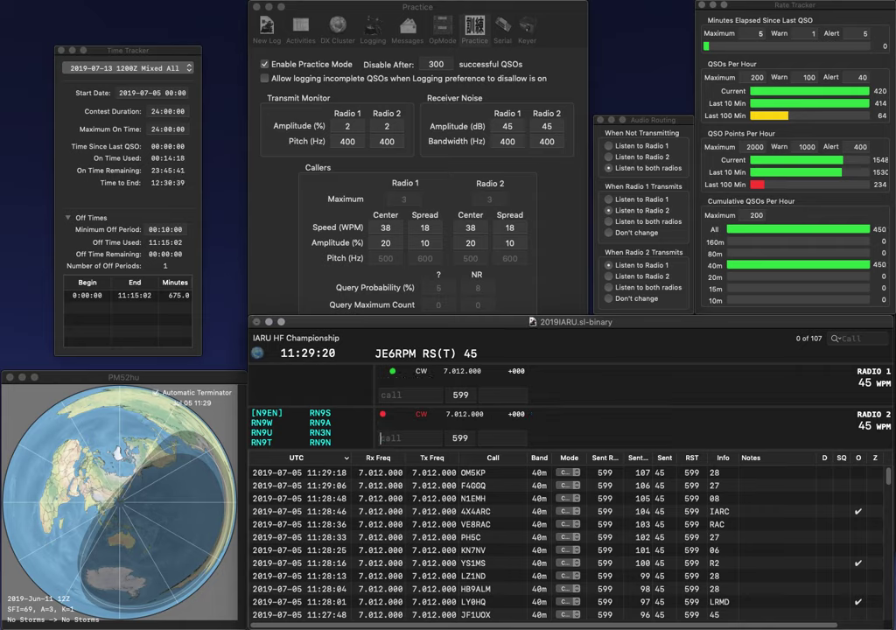
key(Return)
text(WB6)
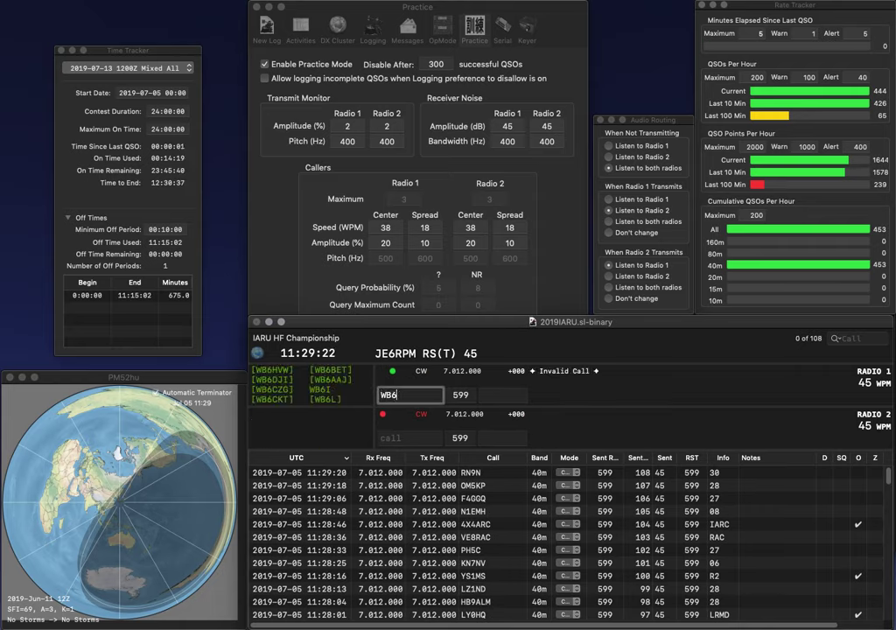
key(Return)
text(K)
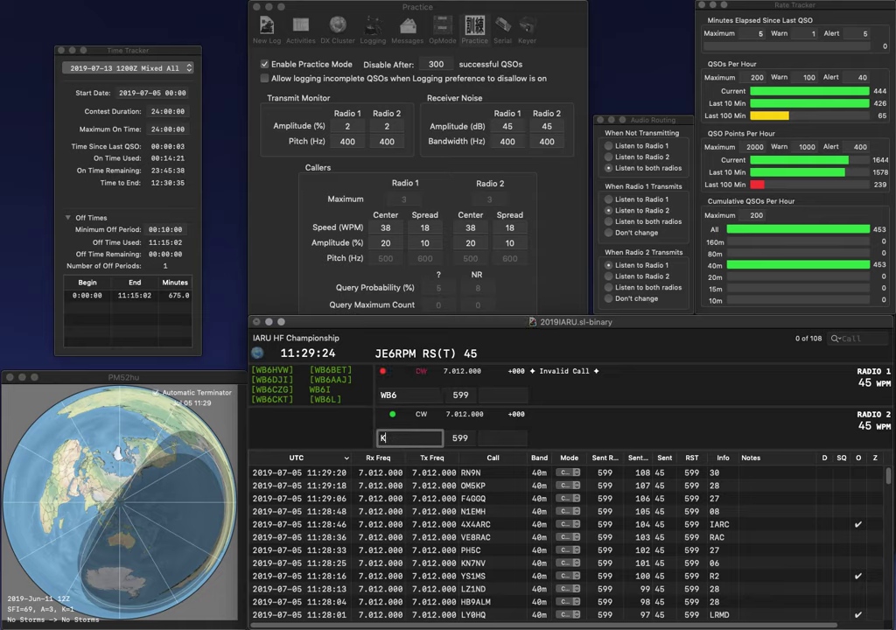
text(7ETE)
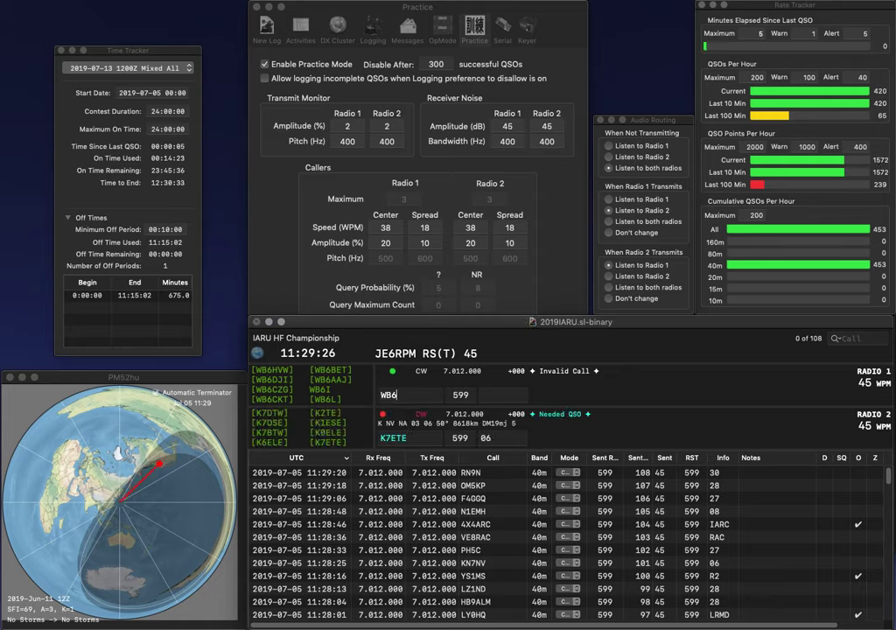
key(BackSpace)
key(BackSpace)
text(DO)
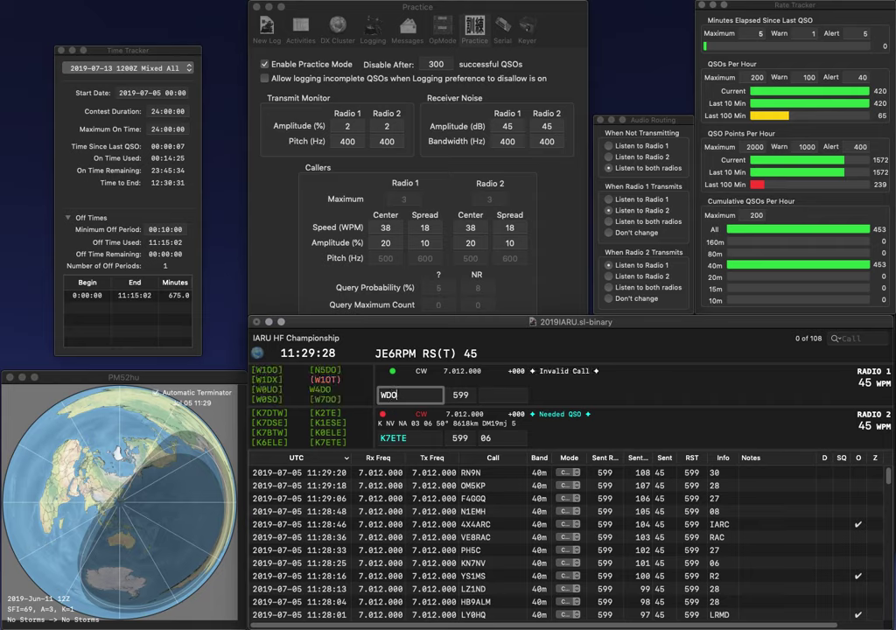
text(J6)
key(Tab)
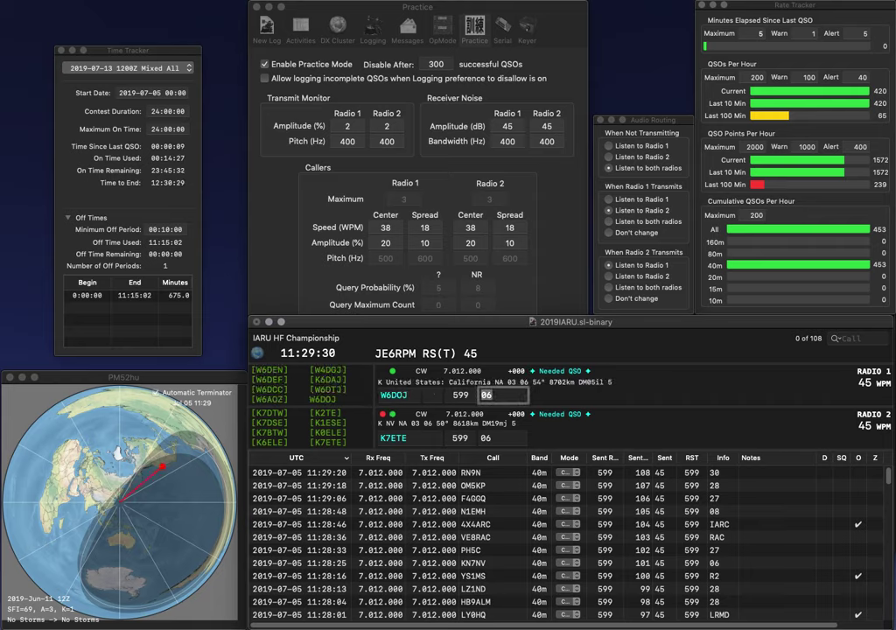
key(Tab)
key(Tab)
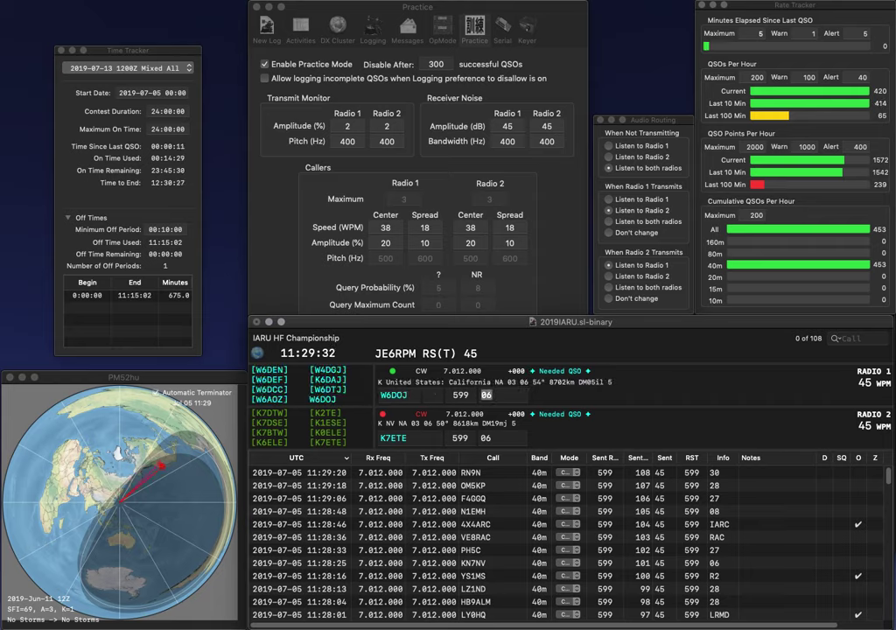
key(Return)
key(Return)
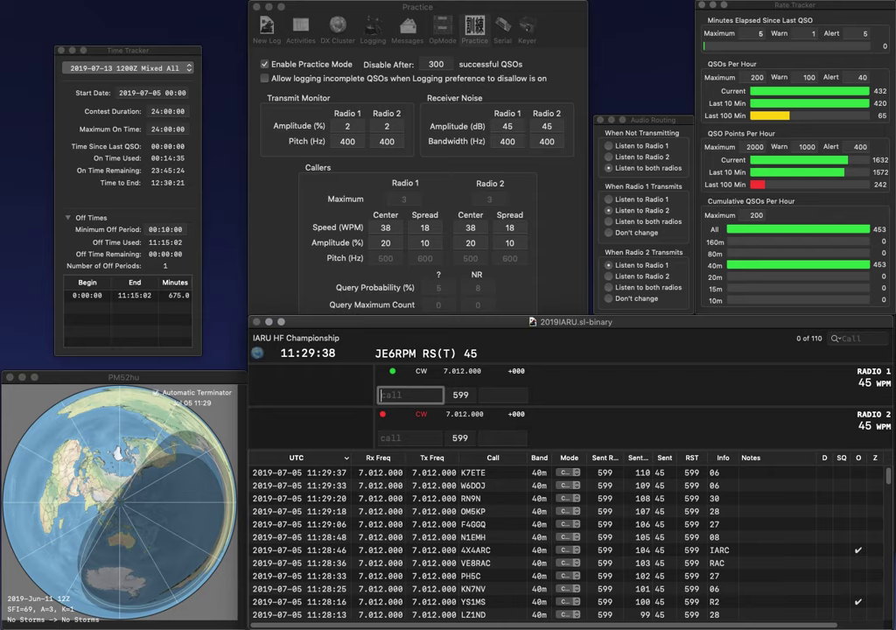
text(DF8VO)
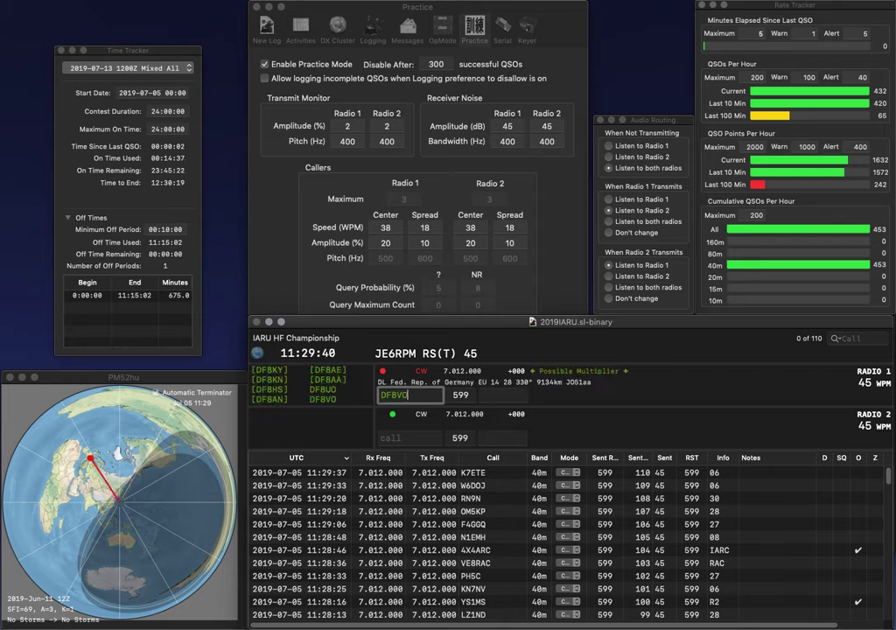
key(Return)
text(VE5GC)
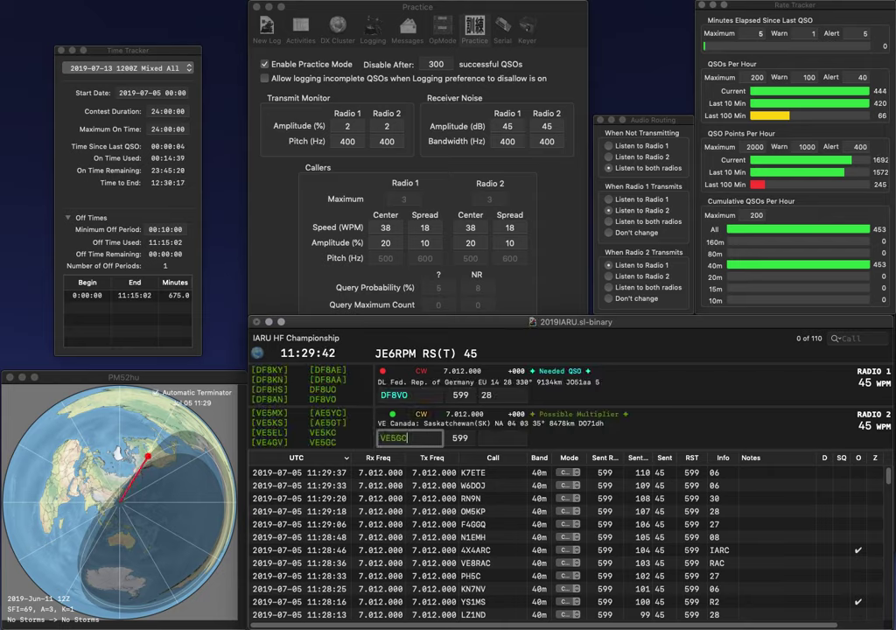
key(Return)
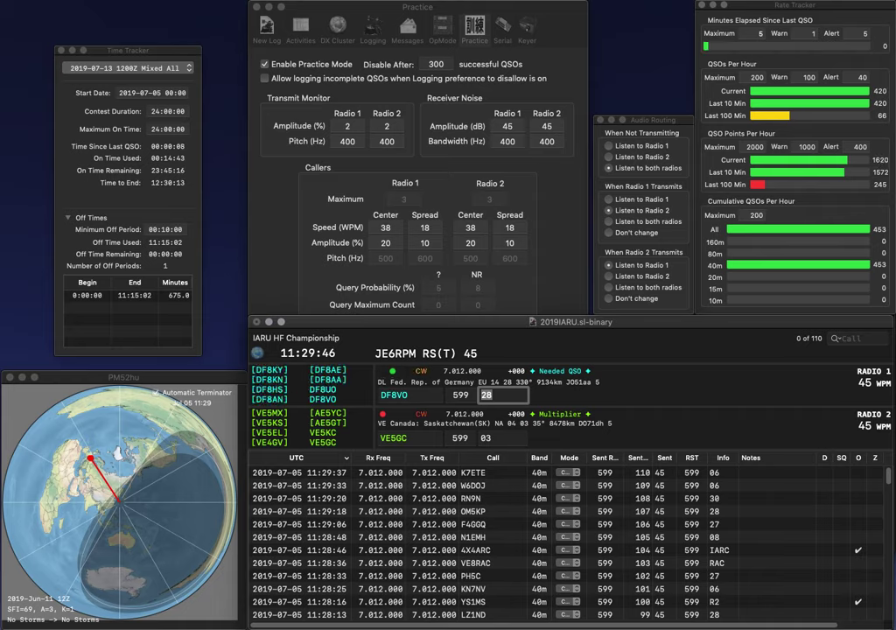
key(Return)
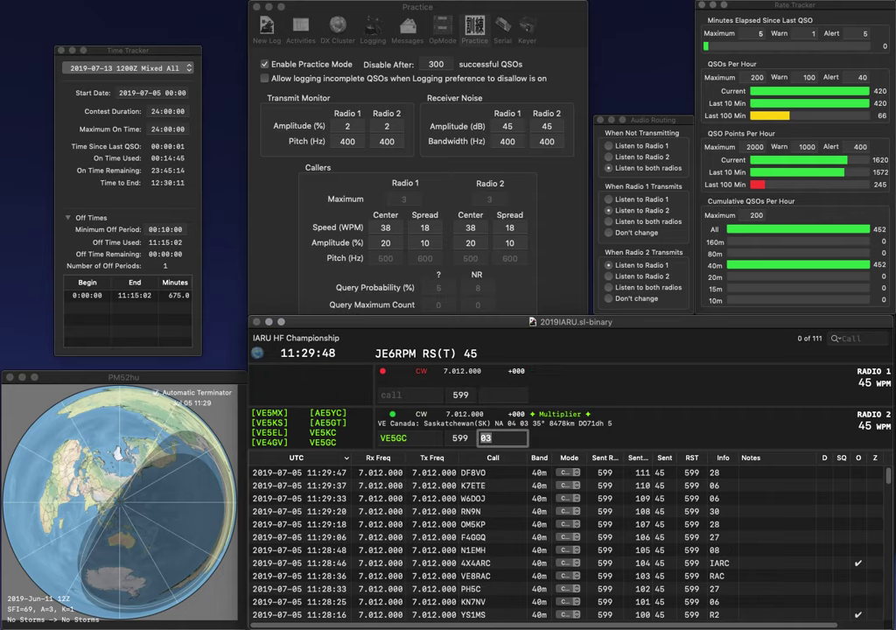
key(Return)
Step: Answer callers by entering the partial call 4KZ on Radio 1 and KD5YPH on Radio 2
text(4)
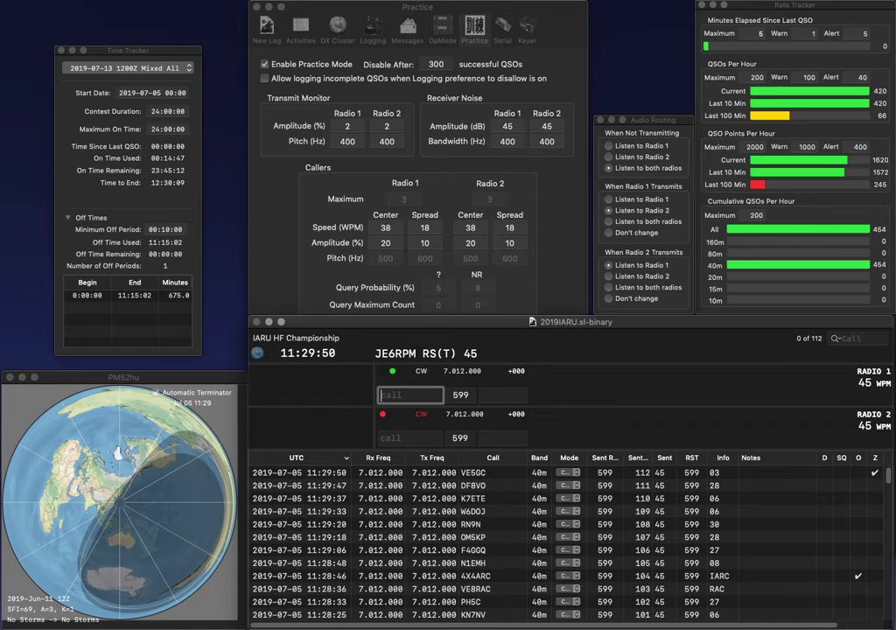
text(KZ)
key(Return)
text(KD5YPH)
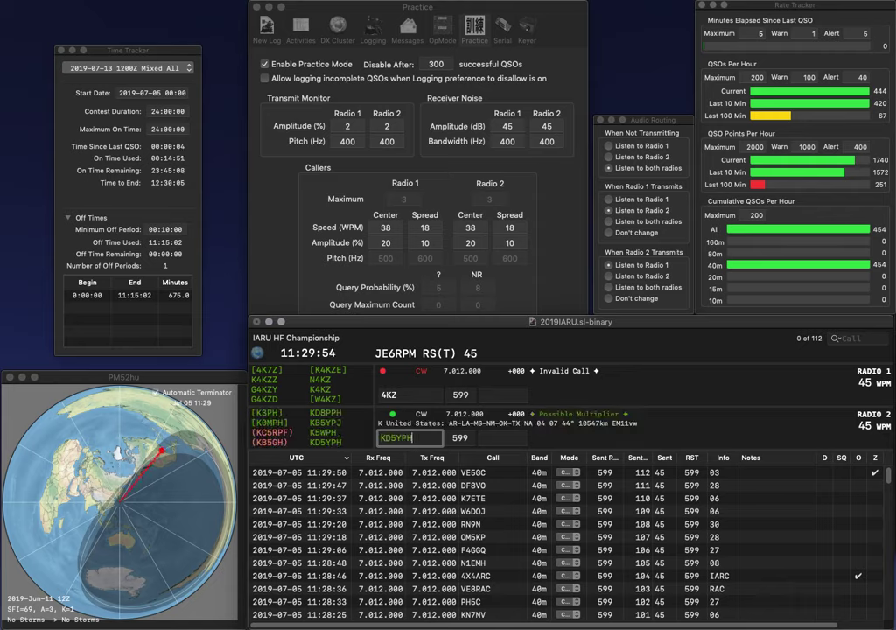
key(Return)
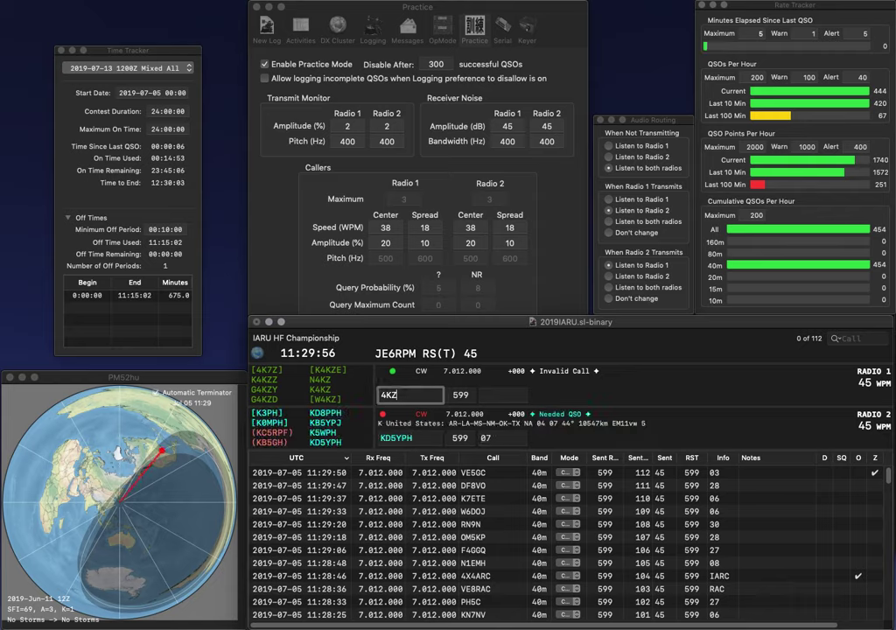
Step: Correct the Radio 1 call sign to 4K7Z, and log KD5YPH with exchange 07 and 4K7Z with exchange FRS
text(7)
key(Return)
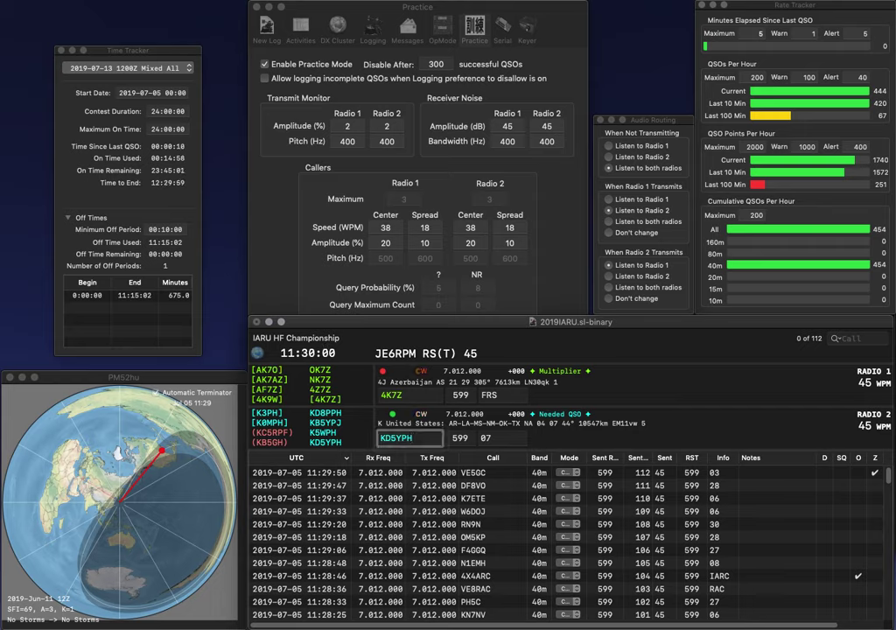
key(Return)
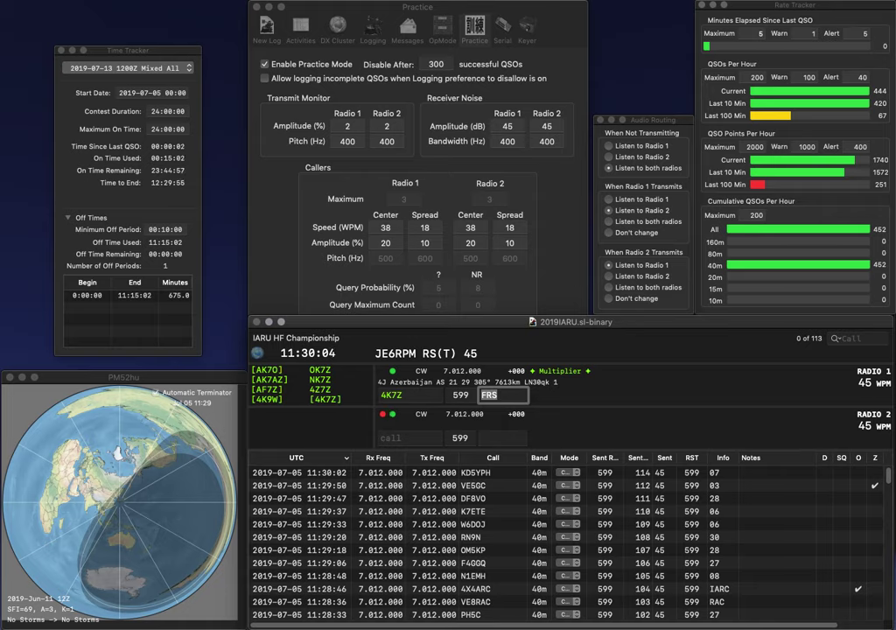
key(Return)
text(YL2NN)
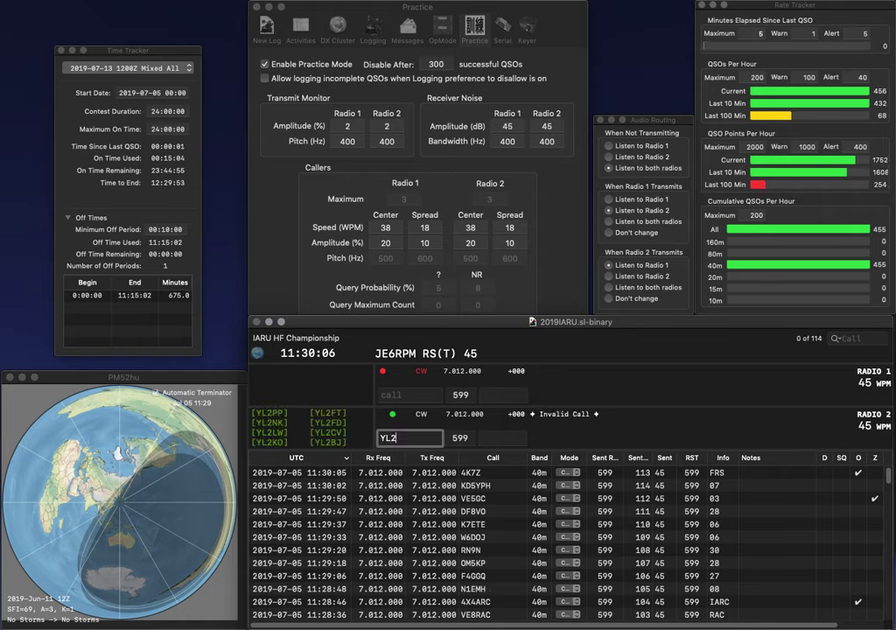
key(Return)
text(29)
text(I2CZQ)
key(Return)
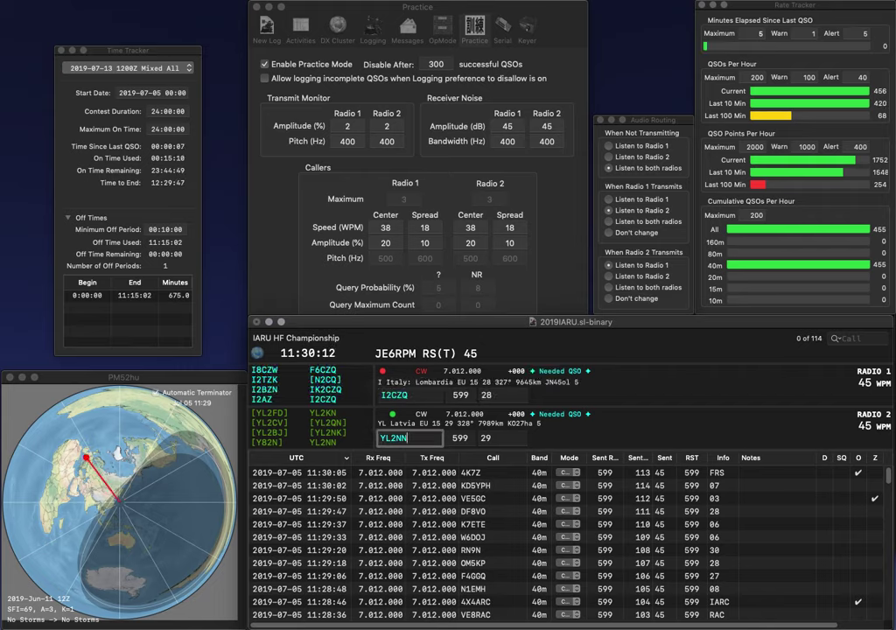
key(Return)
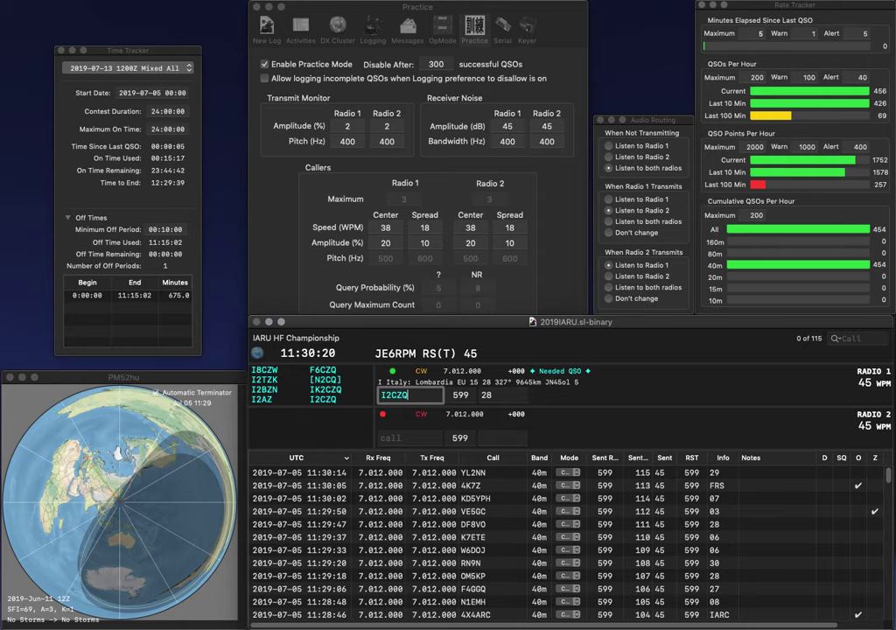
key(Return)
text(W5TGC)
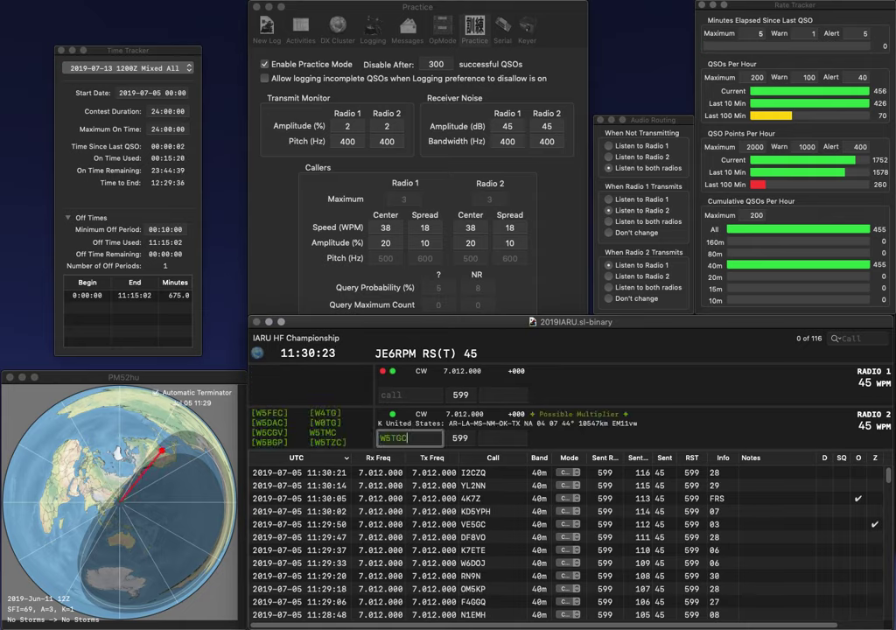
key(Return)
text(UN1L)
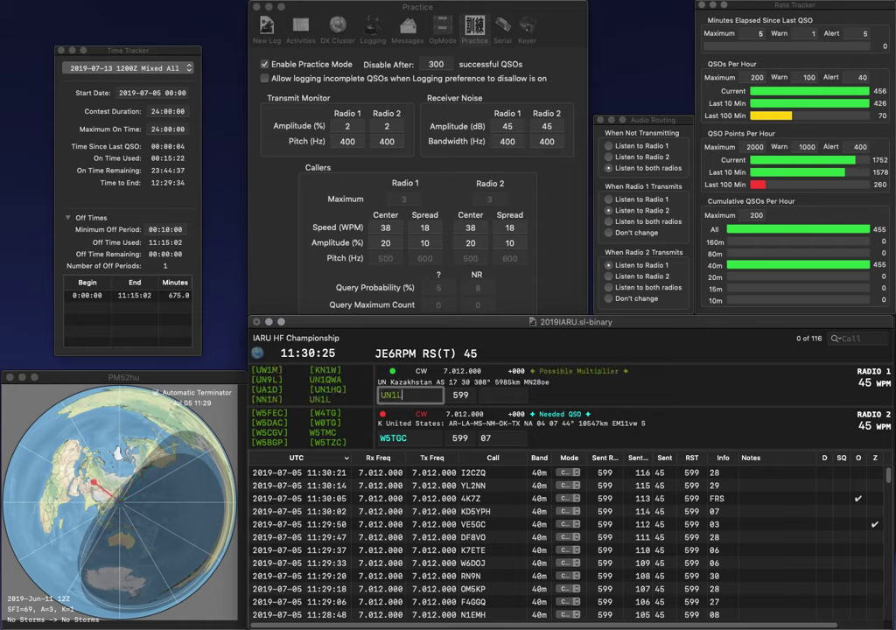
key(Return)
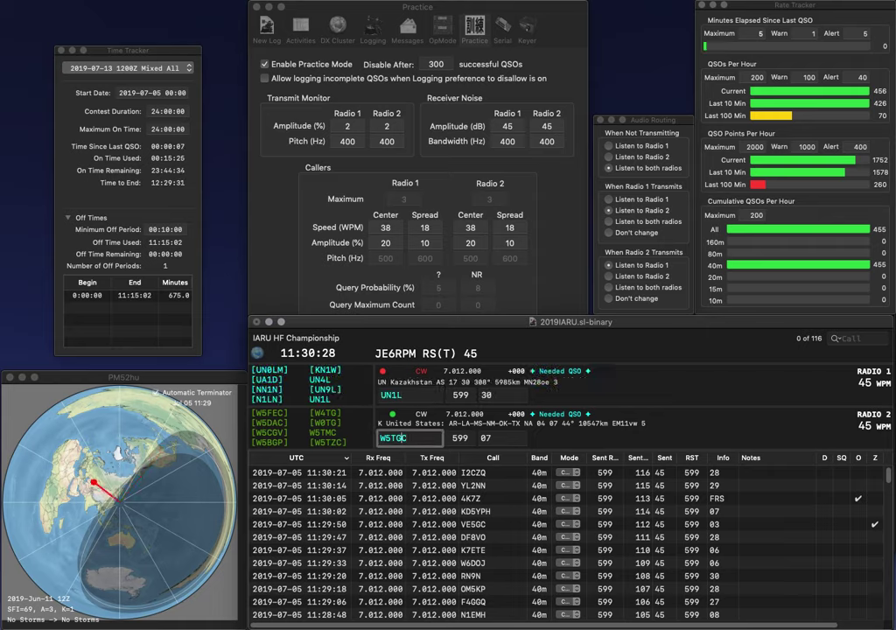
Step: Correct the Radio 2 call sign to W5TZC, and log UN1L with exchange 30 and W5TZC with exchange 07
key(BackSpace)
text(Z)
key(Return)
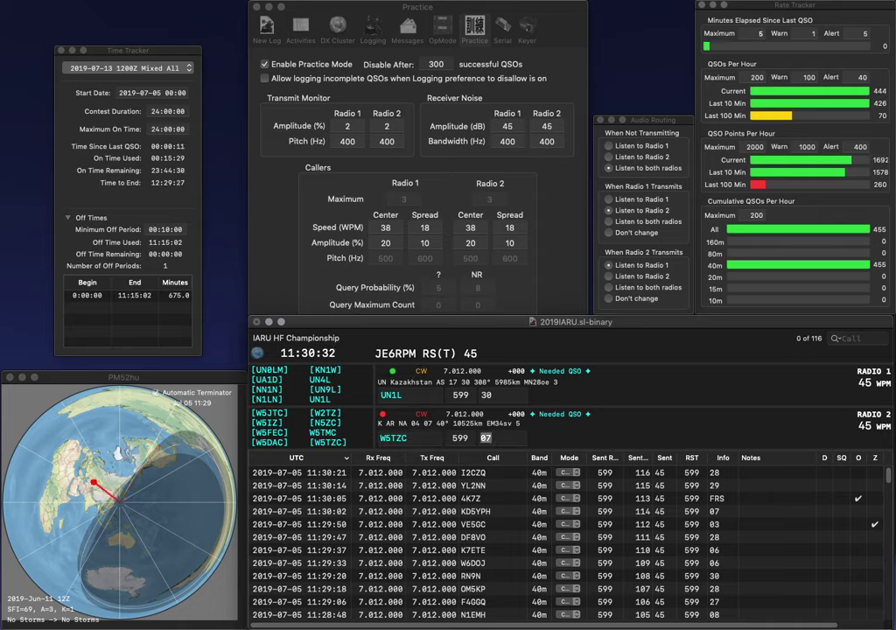
key(Return)
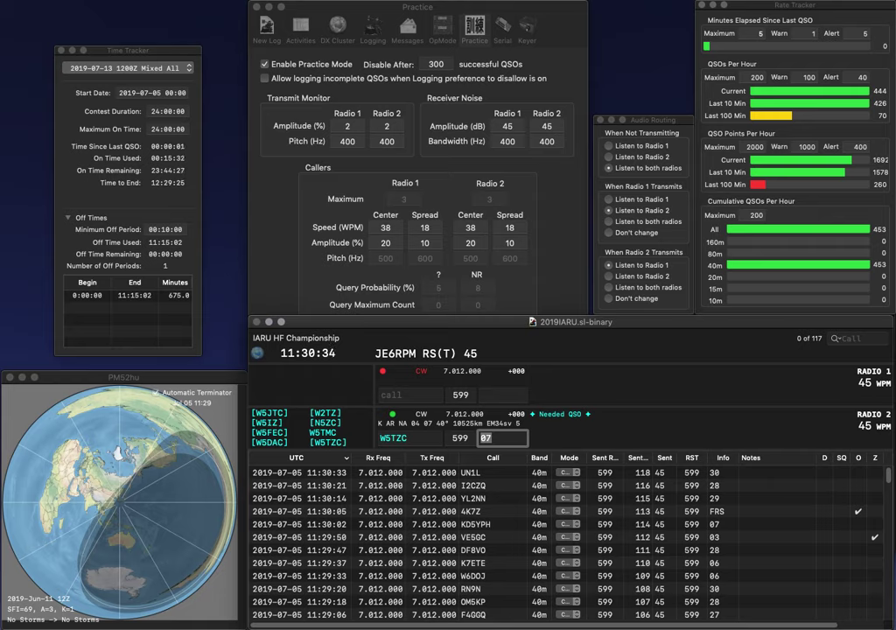
key(Return)
Step: Work and log EA4DW with exchange 37 on Radio 1 and N7DR with exchange 07 on Radio 2
text(EA4DW)
key(Return)
text(N7DR)
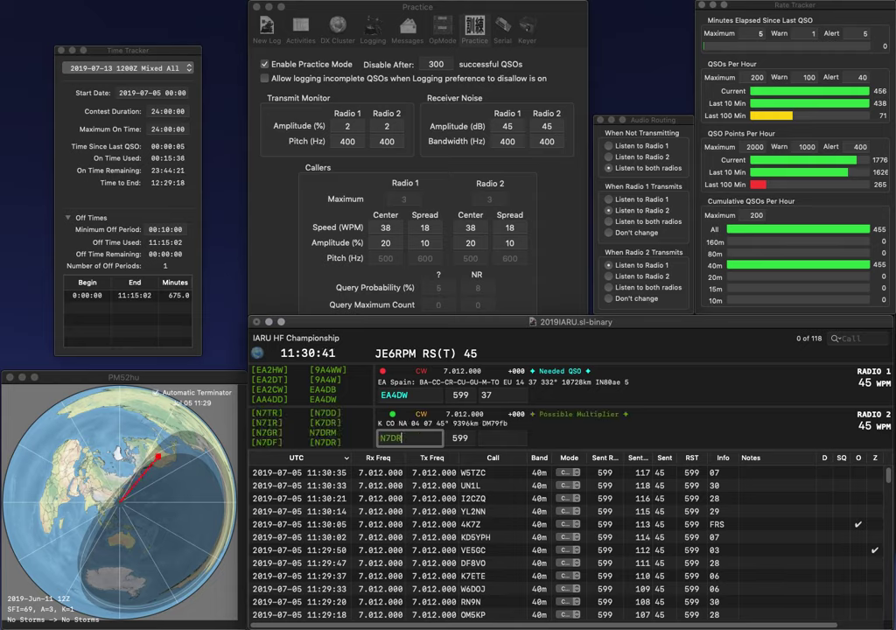
key(Return)
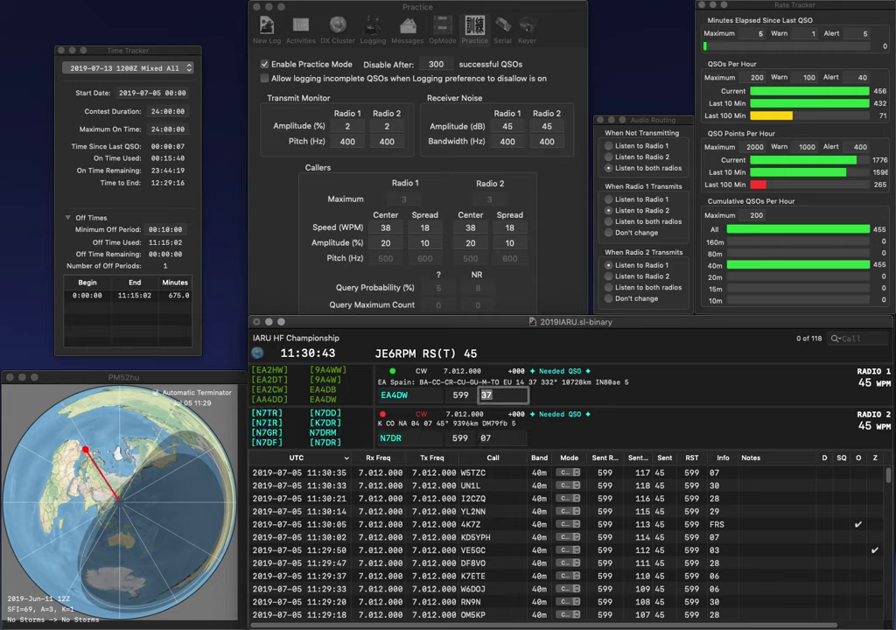
key(Return)
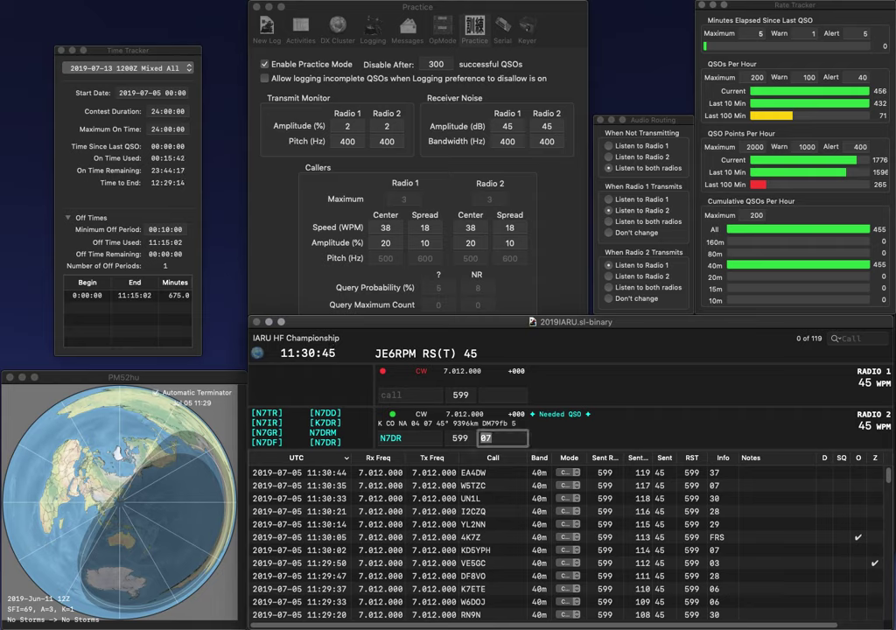
key(Return)
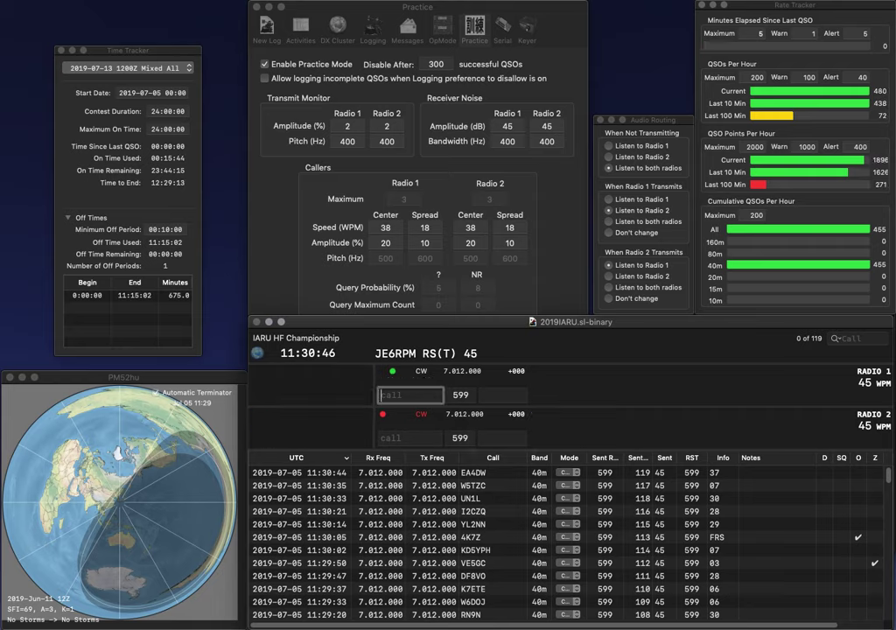
Step: Answer the Radio 1 caller with the call sign entered as 4X4ARC
text(VX)
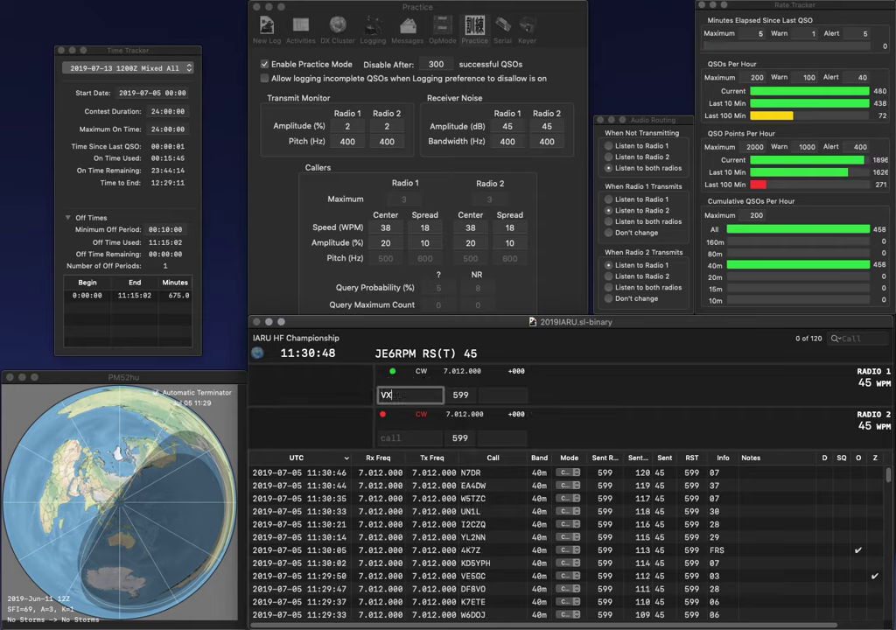
text(4ARC)
key(Home)
key(Delete)
text(4)
key(Return)
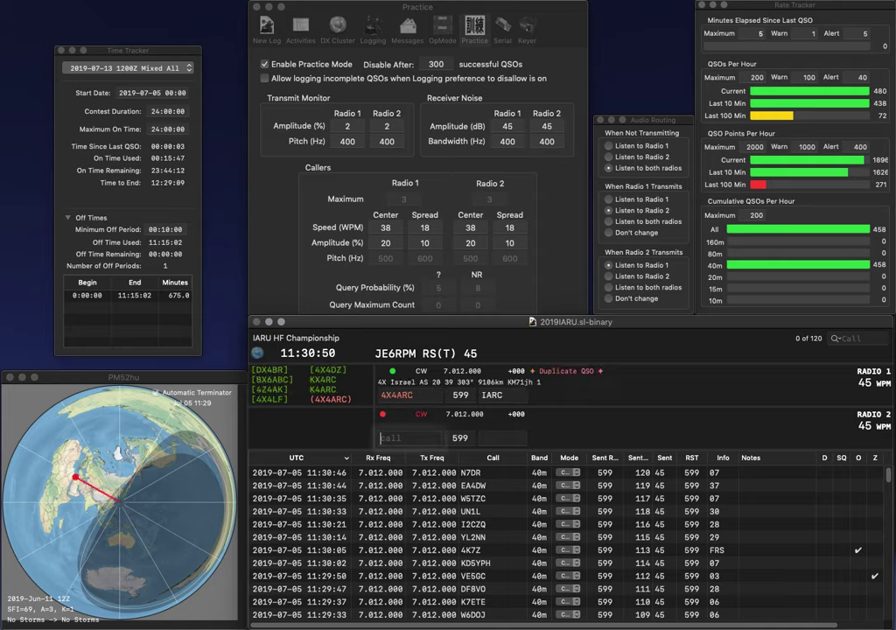
text(UT5E)
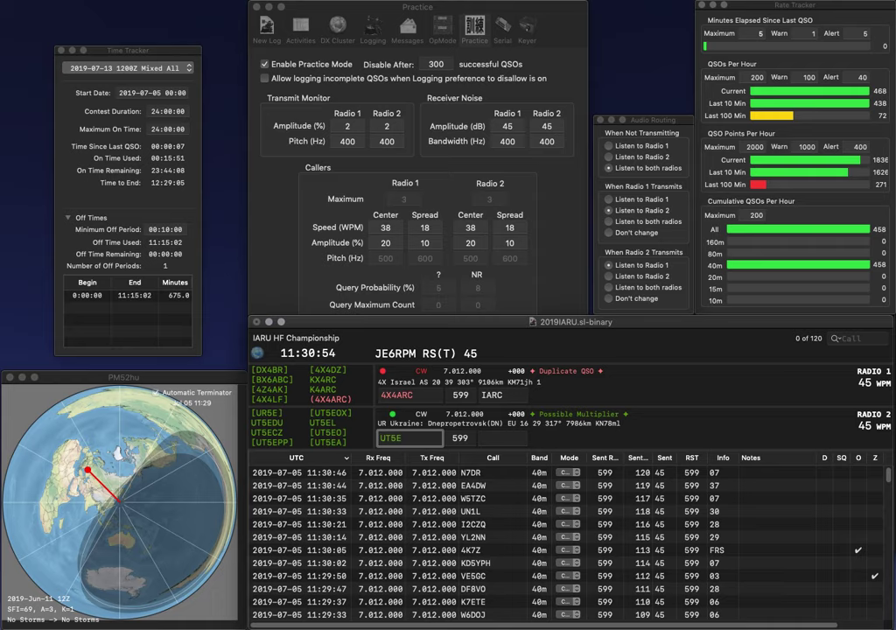
text(O)
key(Return)
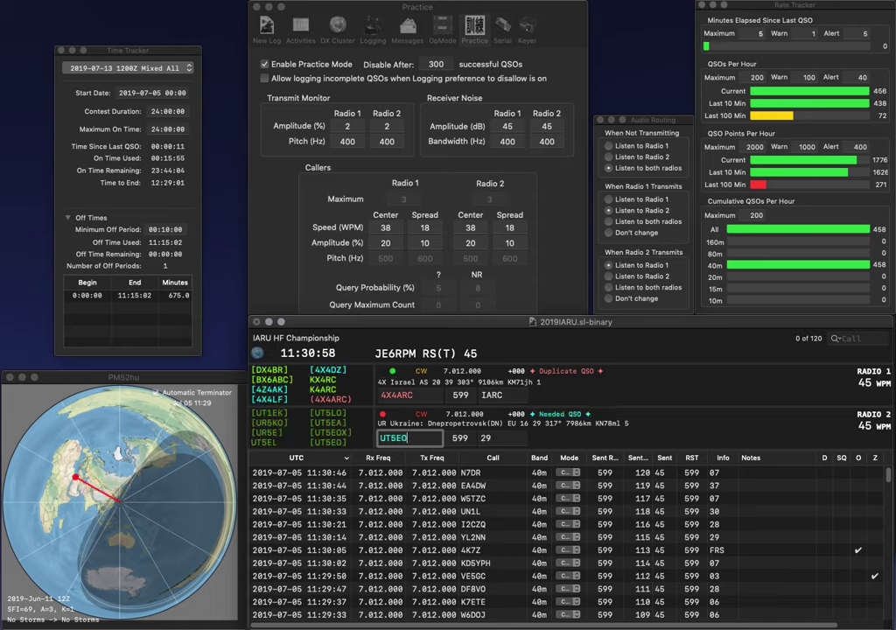
key(Return)
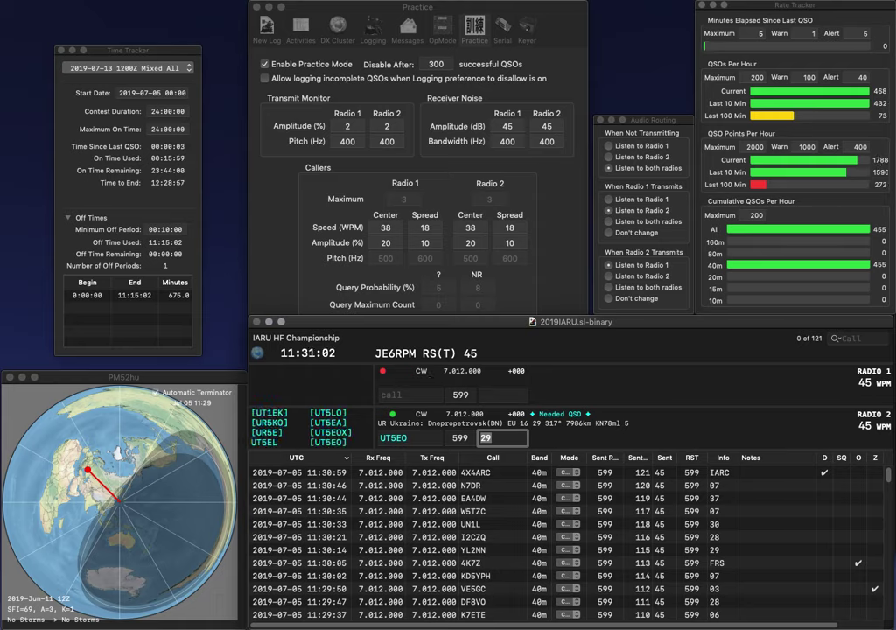
key(Return)
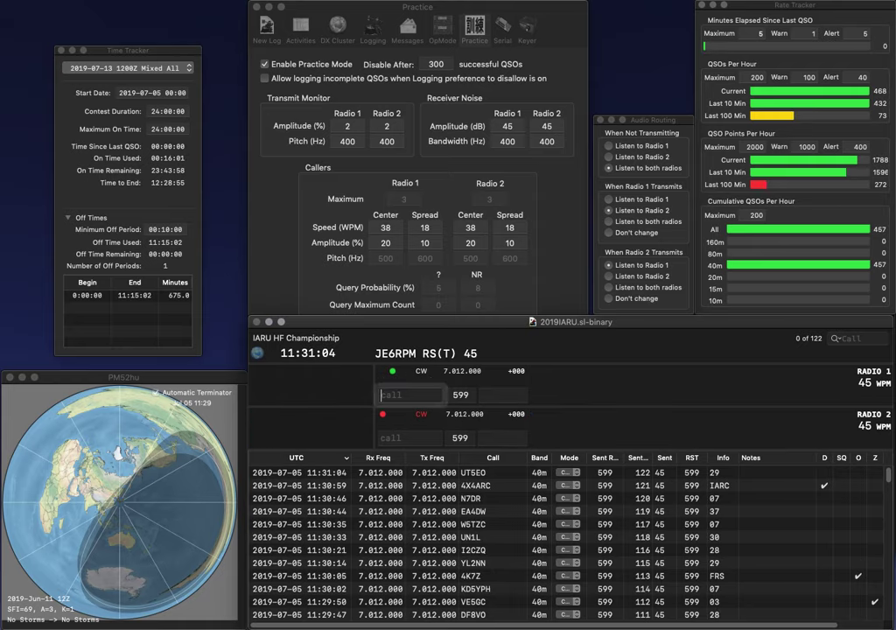
Step: Work and log G5W with exchange AC on Radio 1 and EA8TZ with exchange 36 on Radio 2
text(G5W)
key(Return)
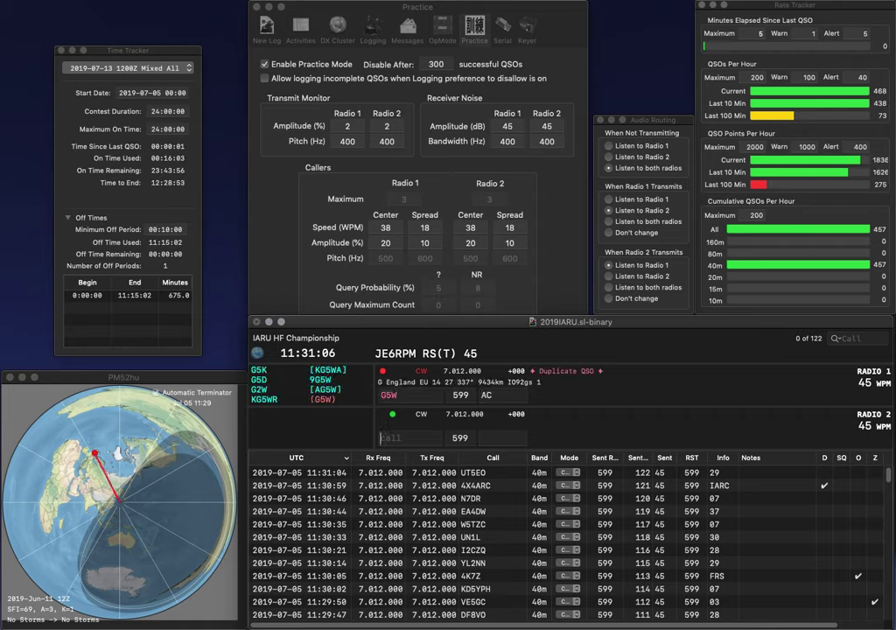
text(EA8TZ)
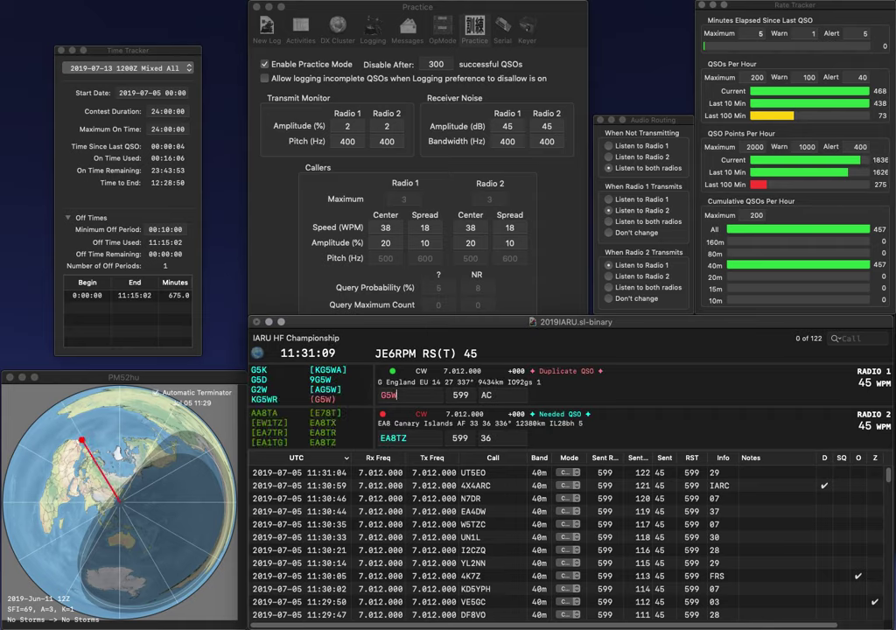
key(Return)
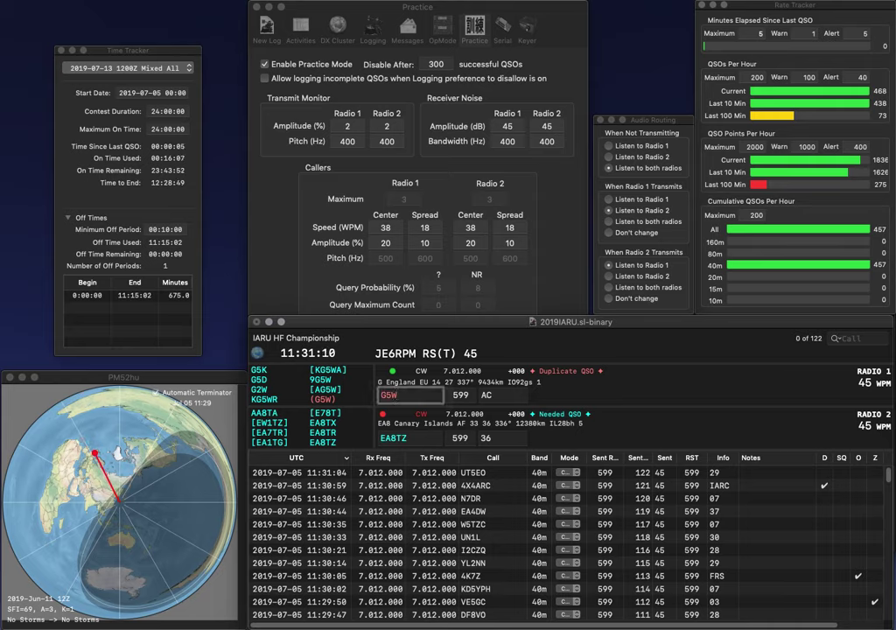
key(Return)
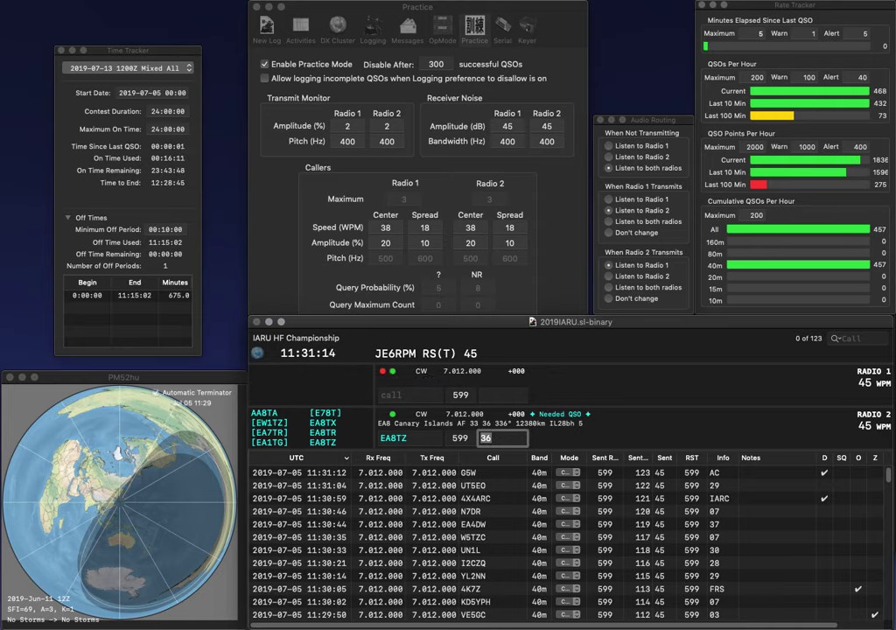
key(Return)
Step: Work and log N3ALN with exchange 08 on Radio 1 and DK3WJ with exchange 28 on Radio 2
text(N3)
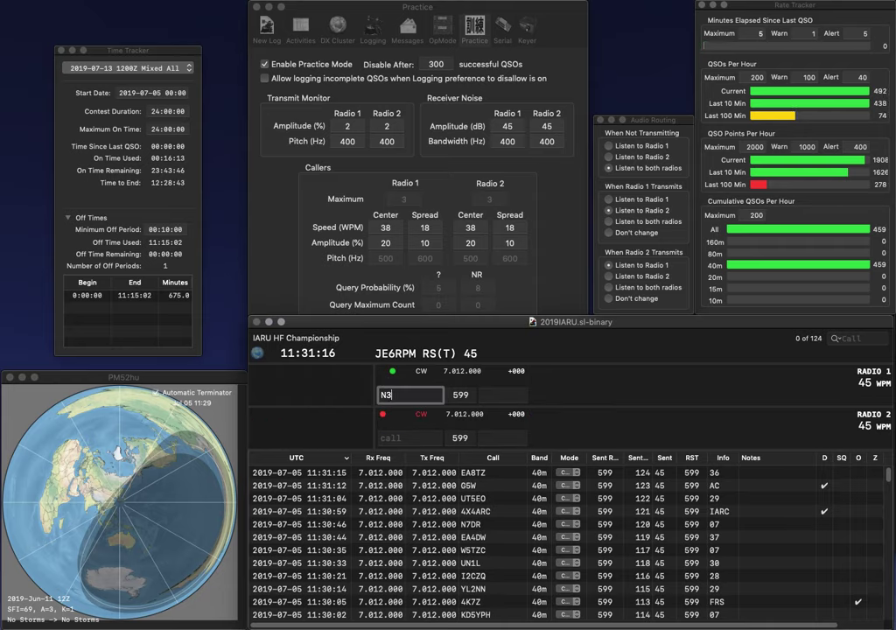
text(ALN)
key(Return)
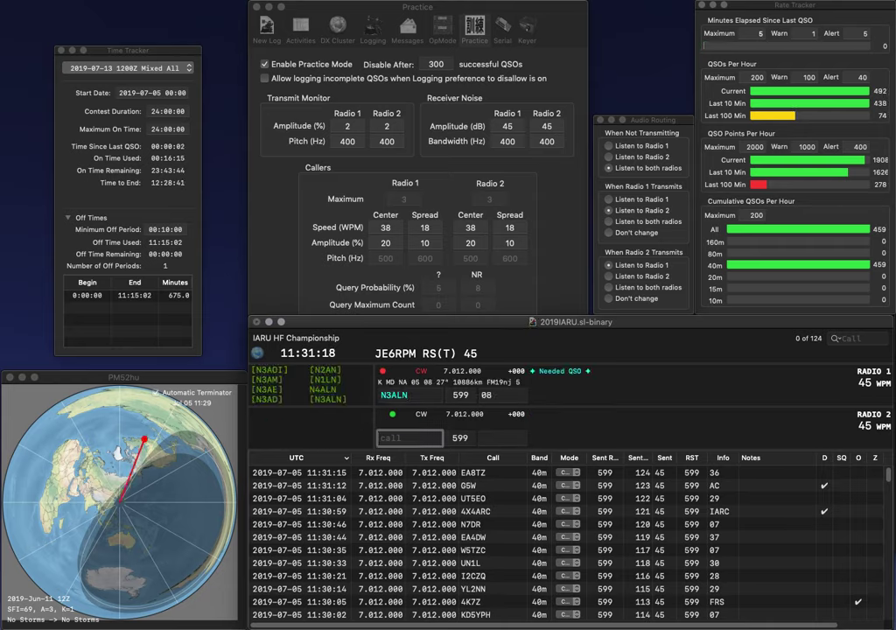
text(DK3WJ)
key(Return)
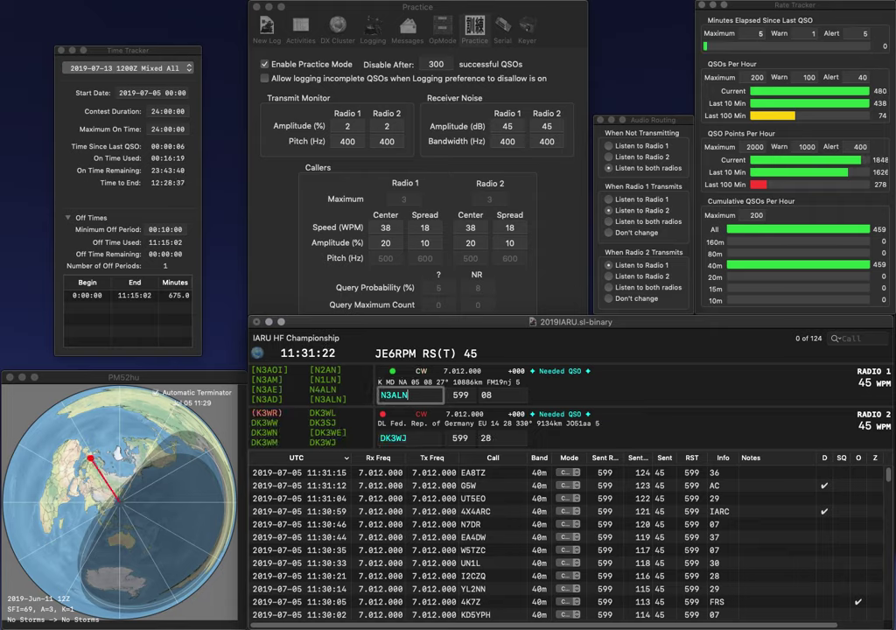
key(Return)
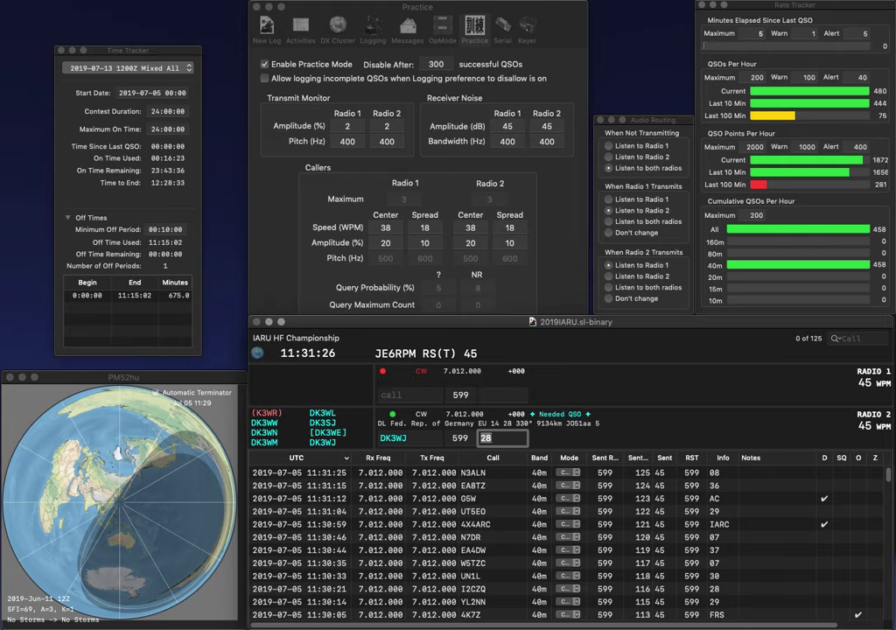
key(Return)
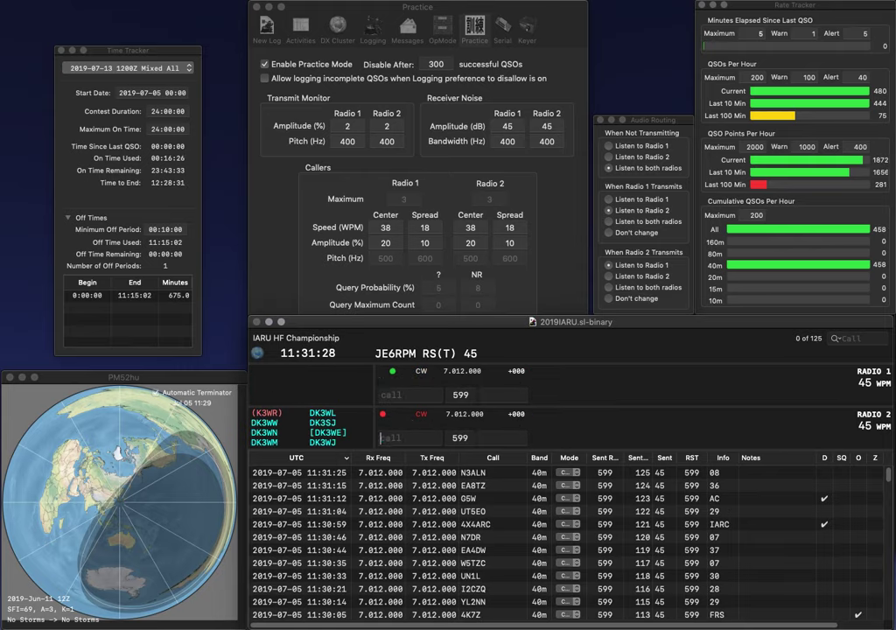
text(K9EAA)
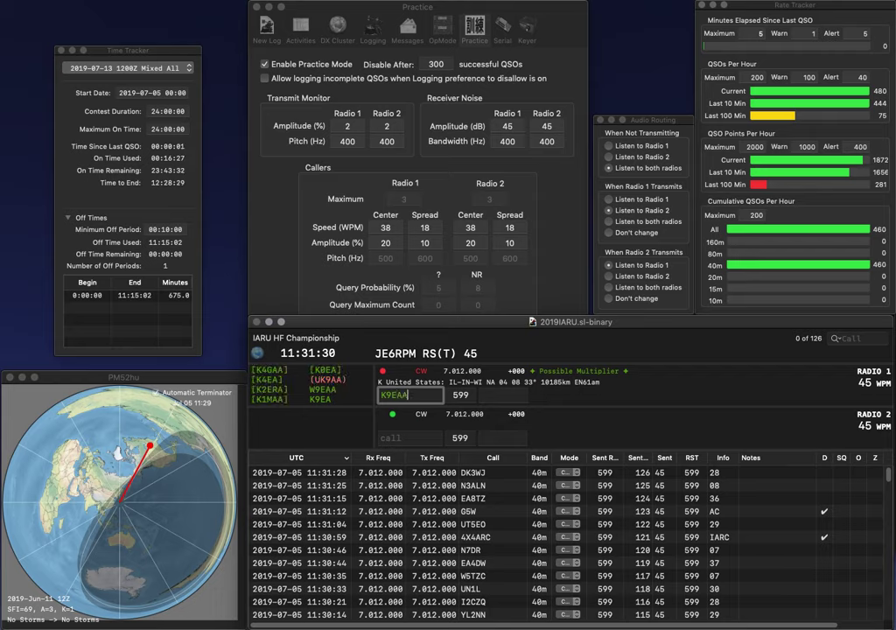
key(Return)
text(K)
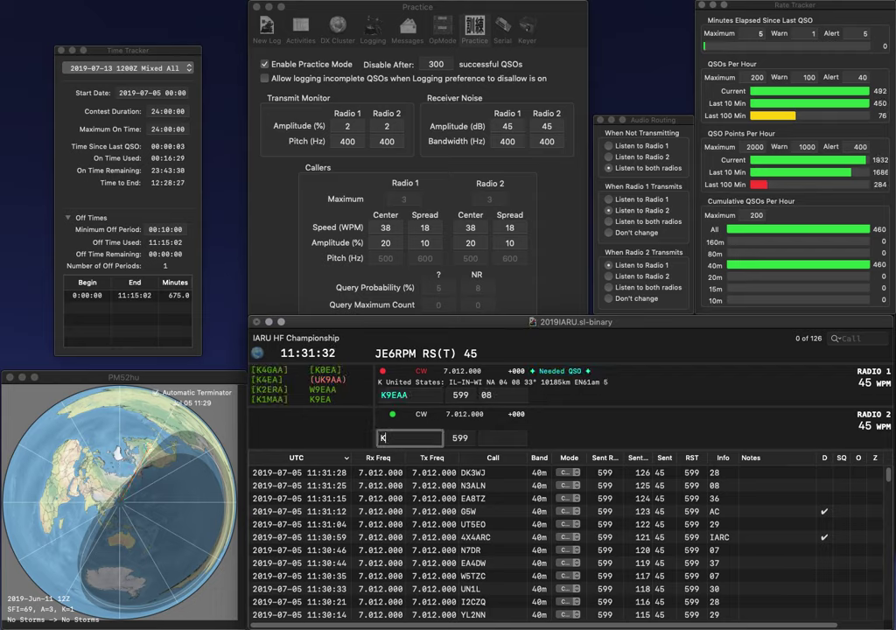
text(T)
key(BackSpace)
text(O)
key(Home)
key(Delete)
text(W)
key(Return)
key(BackSpace)
text(E5OG)
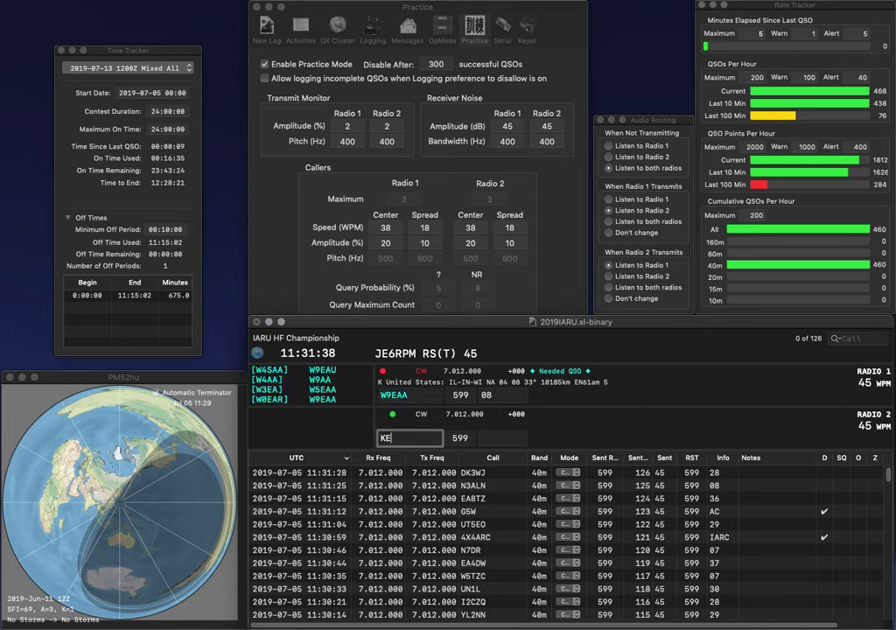
key(Return)
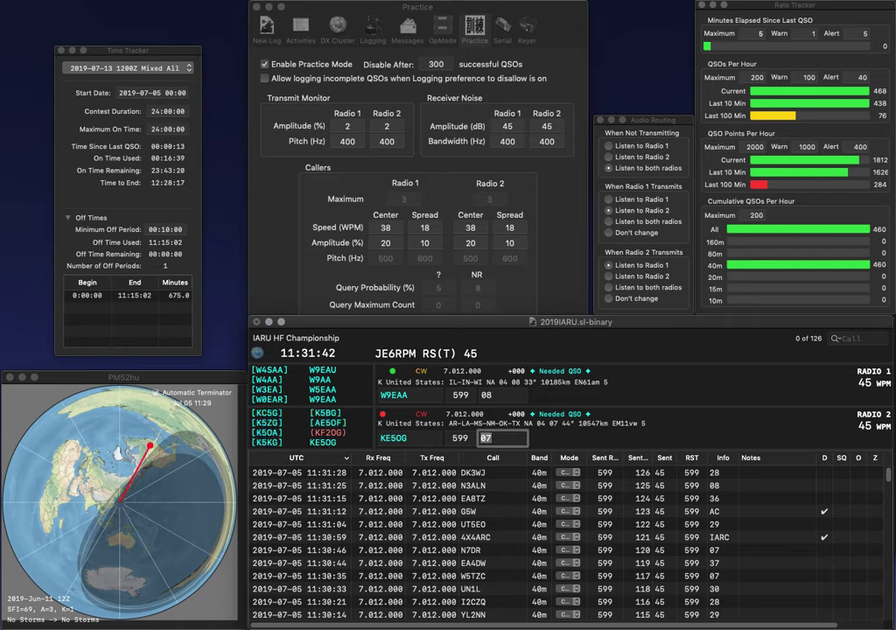
key(Return)
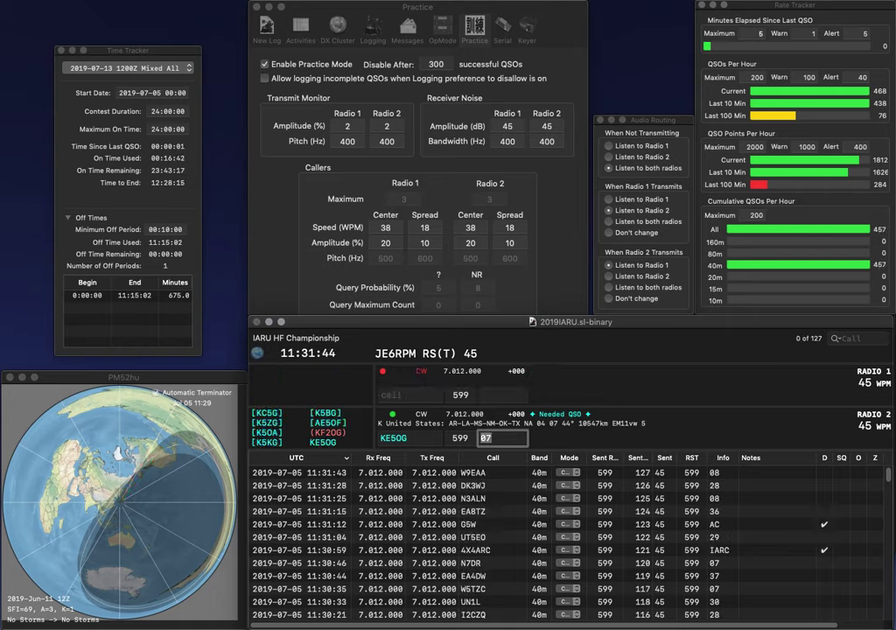
key(Return)
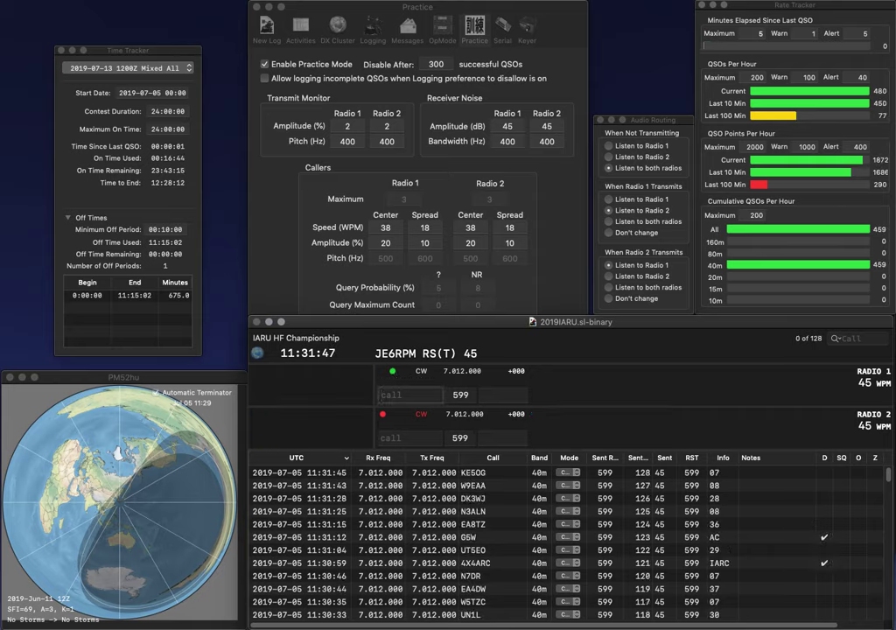
Step: Answer YE0HQ on Radio 1 and send the partial call 0HQ on Radio 2, and log YE0HQ with exchange ORARI
text(YE0HQ)
key(Return)
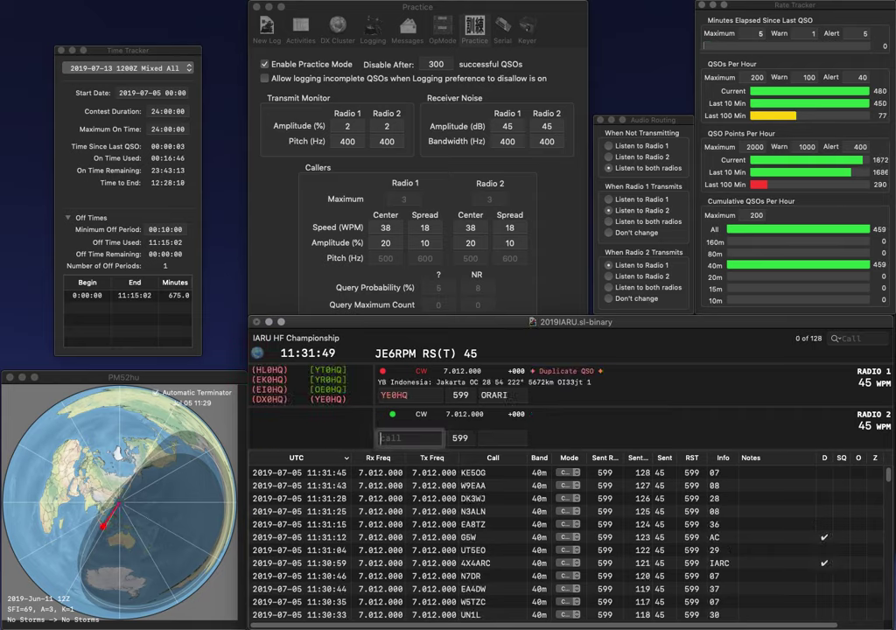
text(0HQ)
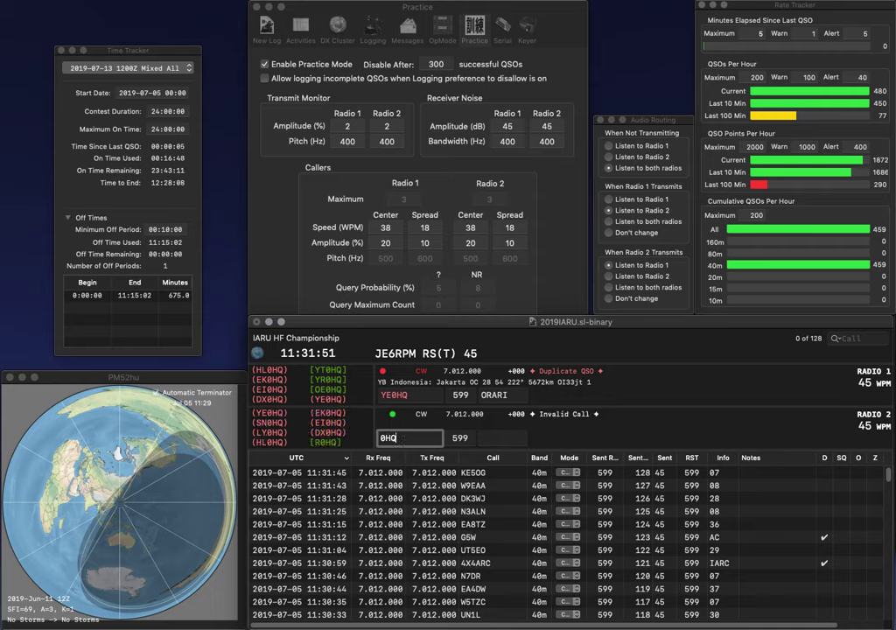
key(Return)
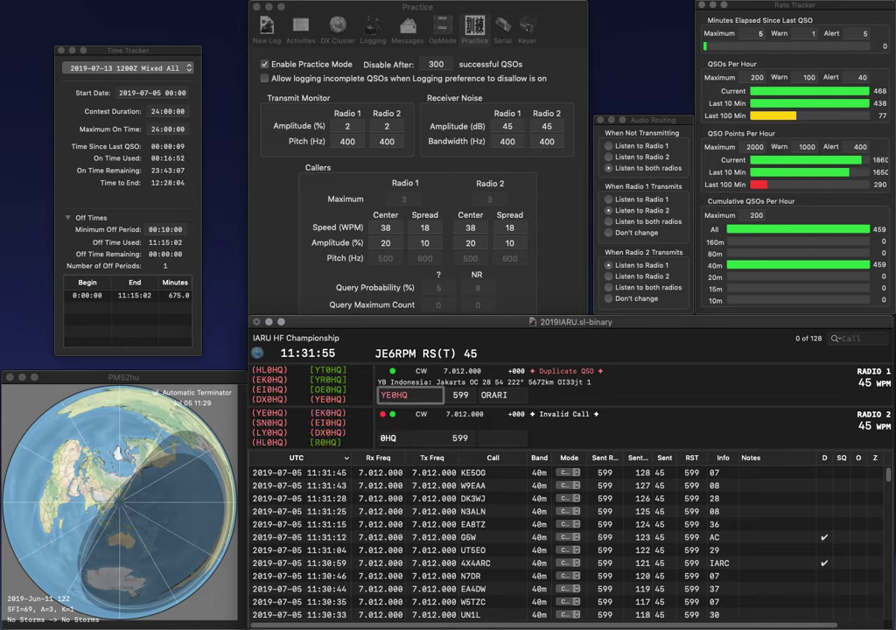
key(Return)
Step: Complete the partial Radio 2 call sign, trying SE0HQ and HE0HQ, and correct it to SE9HQ
text(SE)
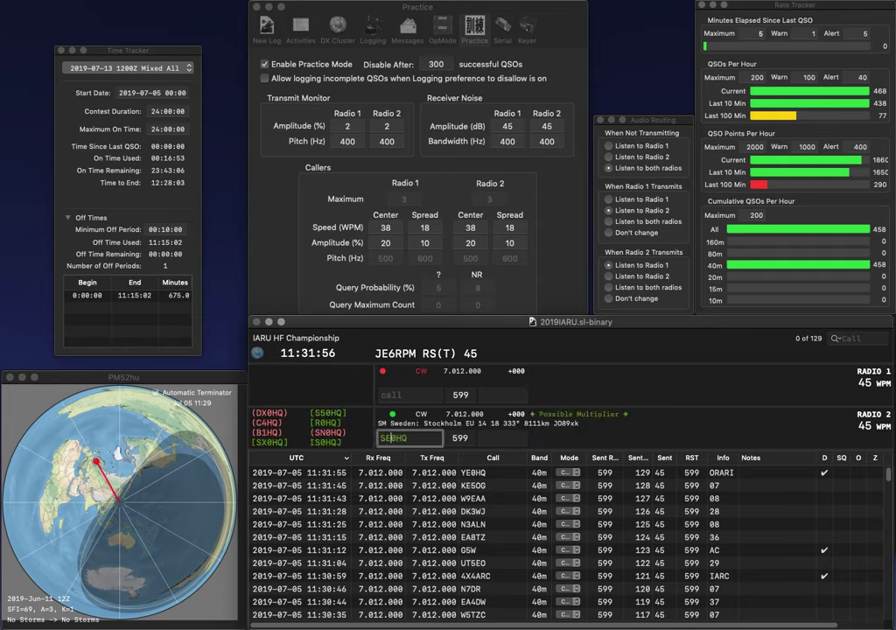
key(BackSpace)
key(BackSpace)
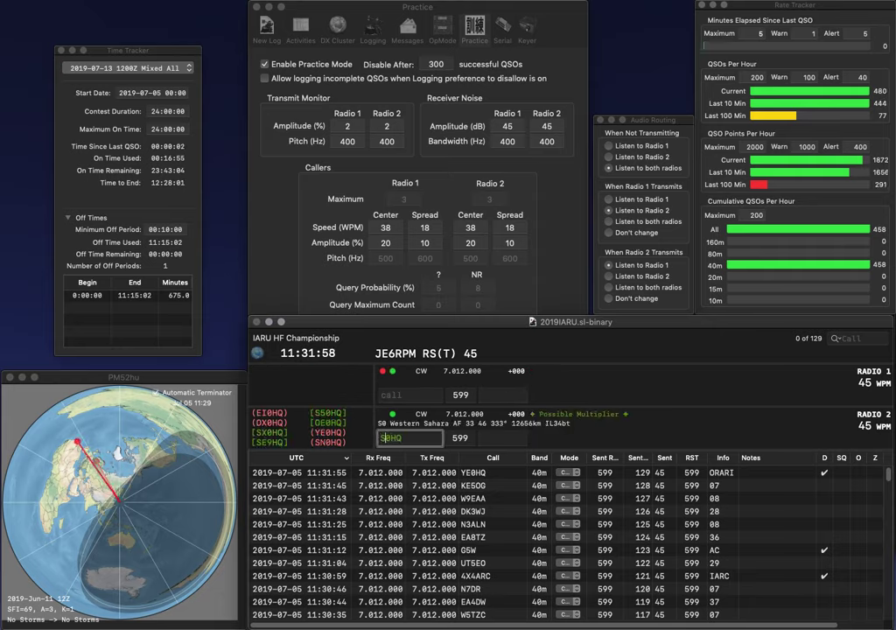
text(E)
key(Return)
text(H)
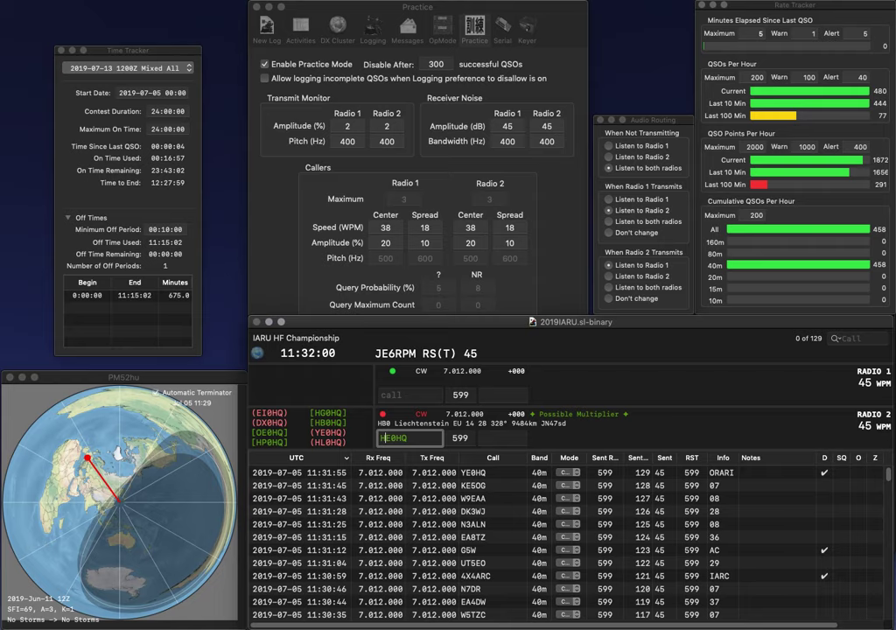
key(Return)
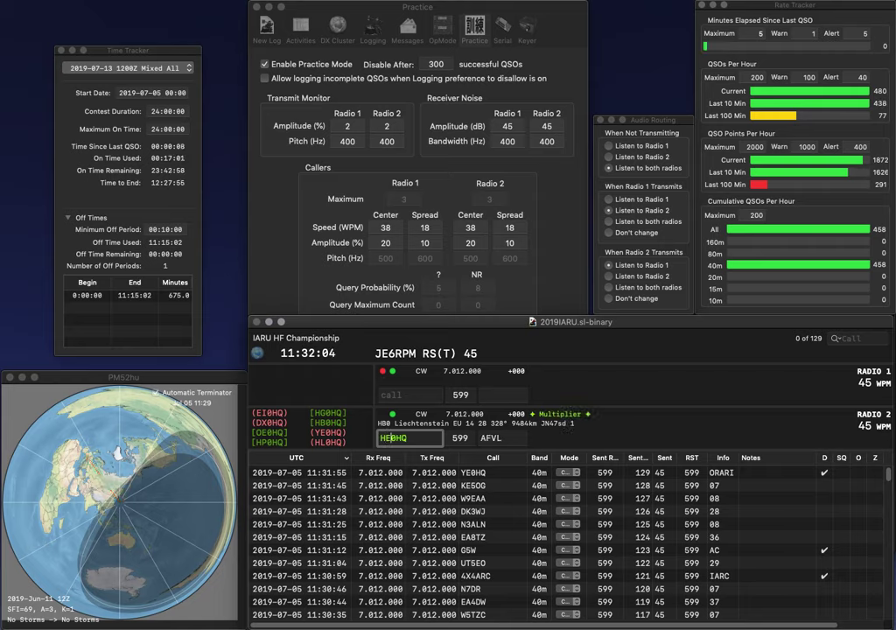
text(9)
key(Delete)
text(S)
key(Return)
text(DK9ZQ)
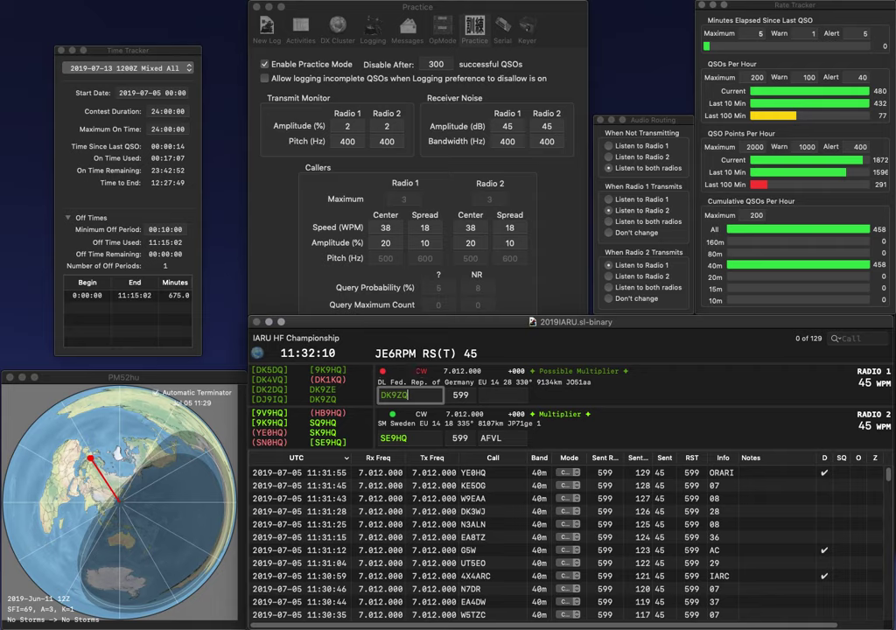
key(Return)
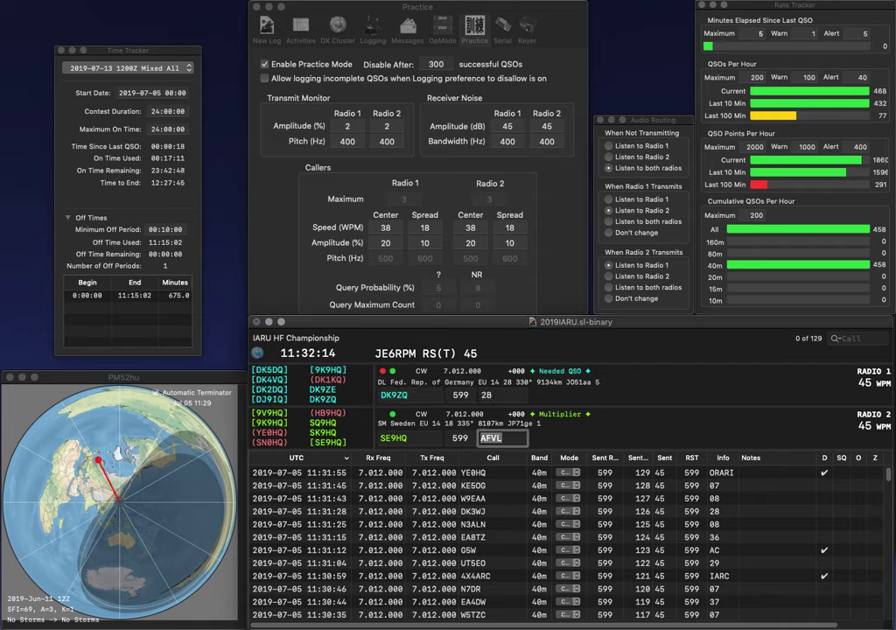
text(SSA)
key(Return)
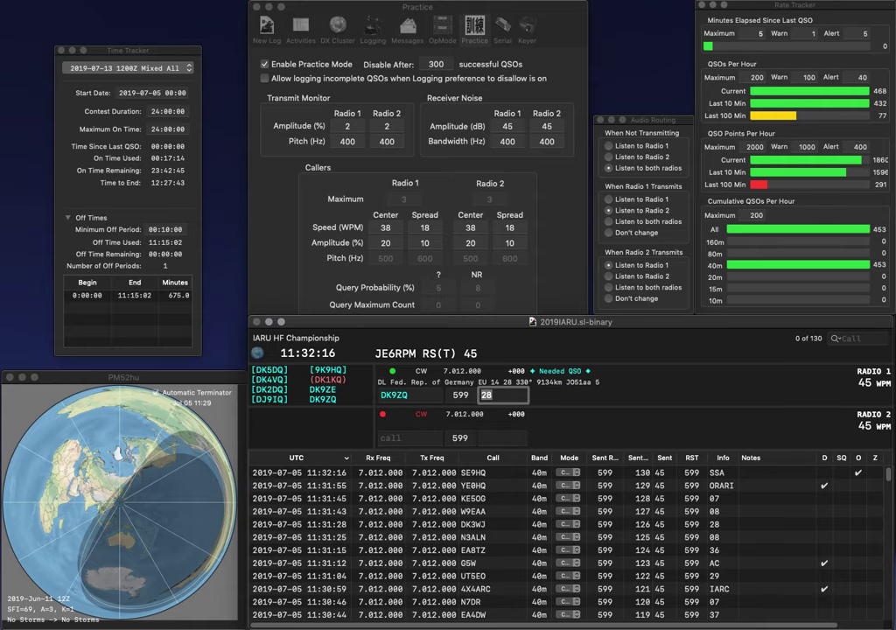
key(Return)
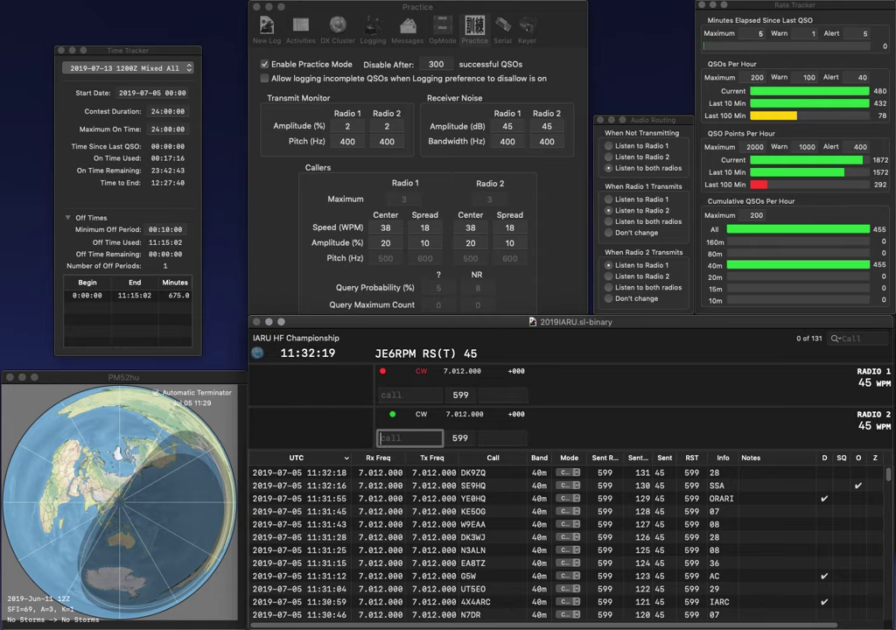
Step: Answer VK3MV on Radio 2 and the Radio 1 caller as IIKPEA, and log VK3MV with exchange R3
text(VK3MV)
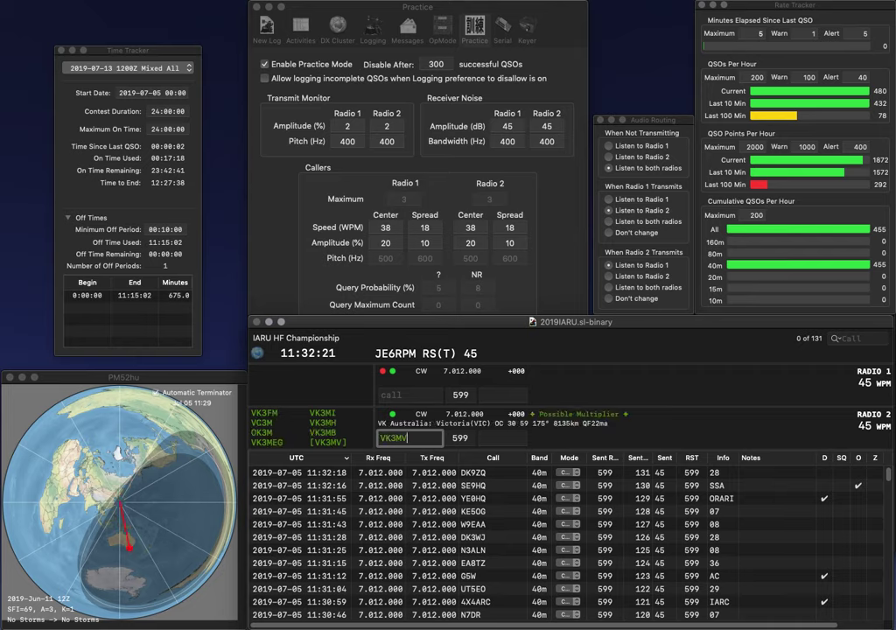
key(Return)
text(I)
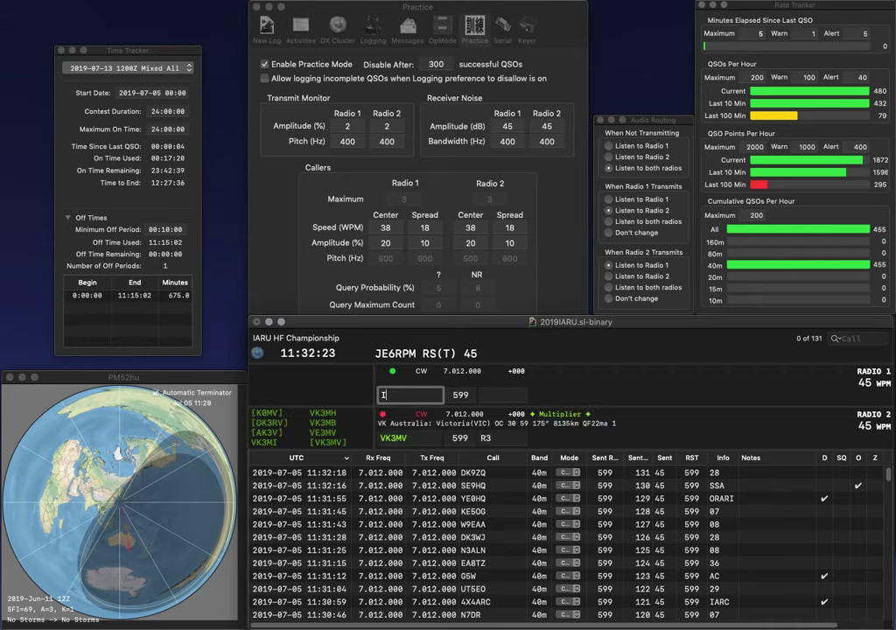
text(IKPEA)
key(Return)
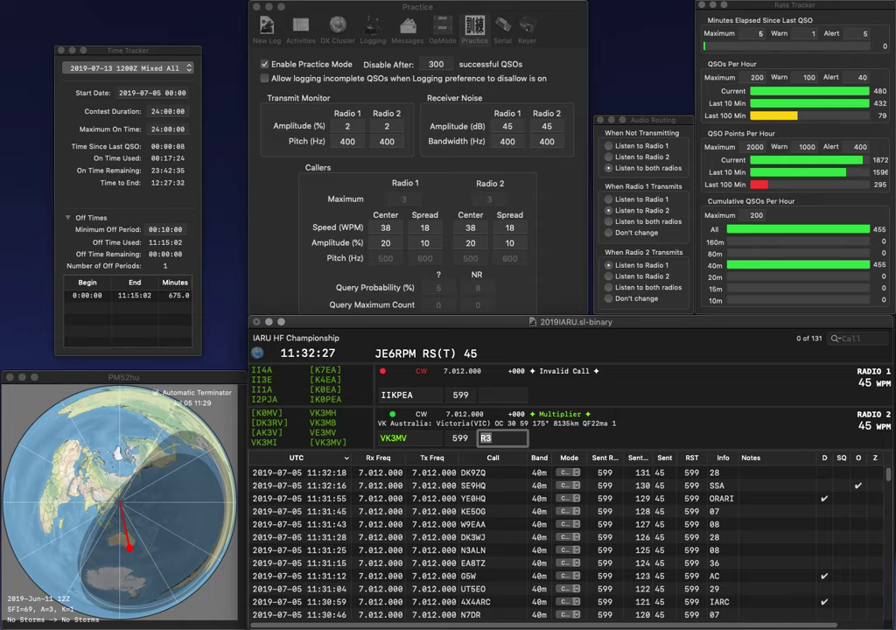
key(Return)
key(Right)
key(Right)
key(BackSpace)
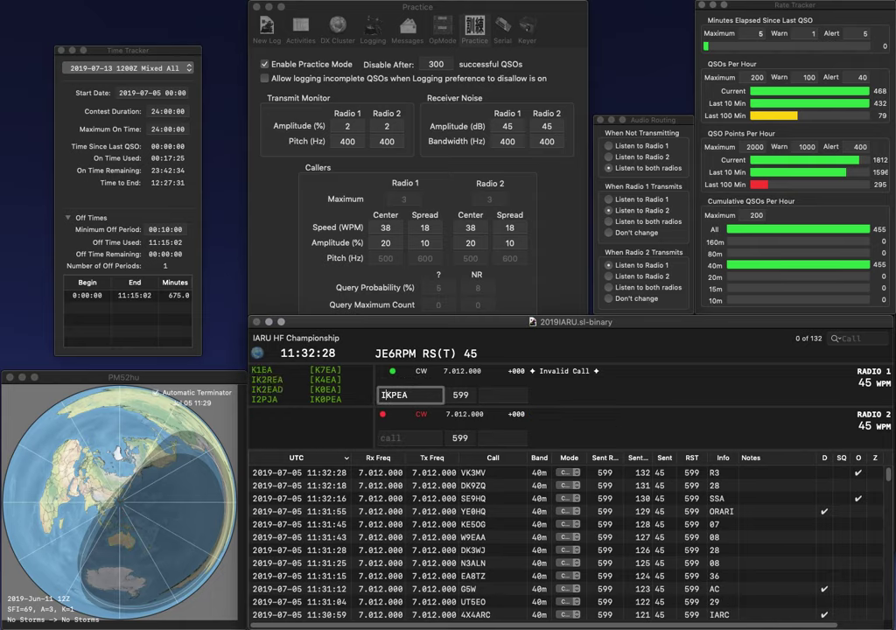
text(0)
key(Return)
text(I)
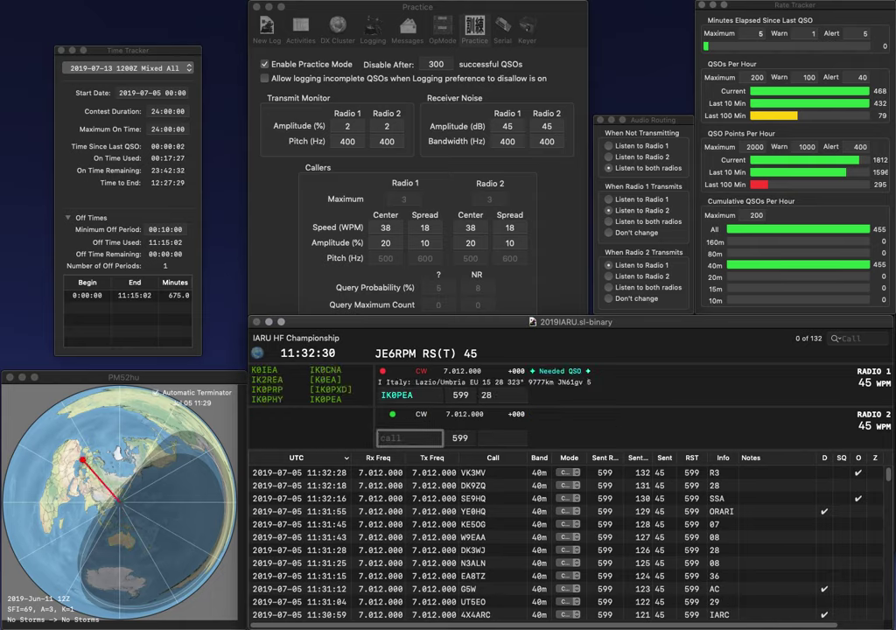
text(O4HQ)
key(Return)
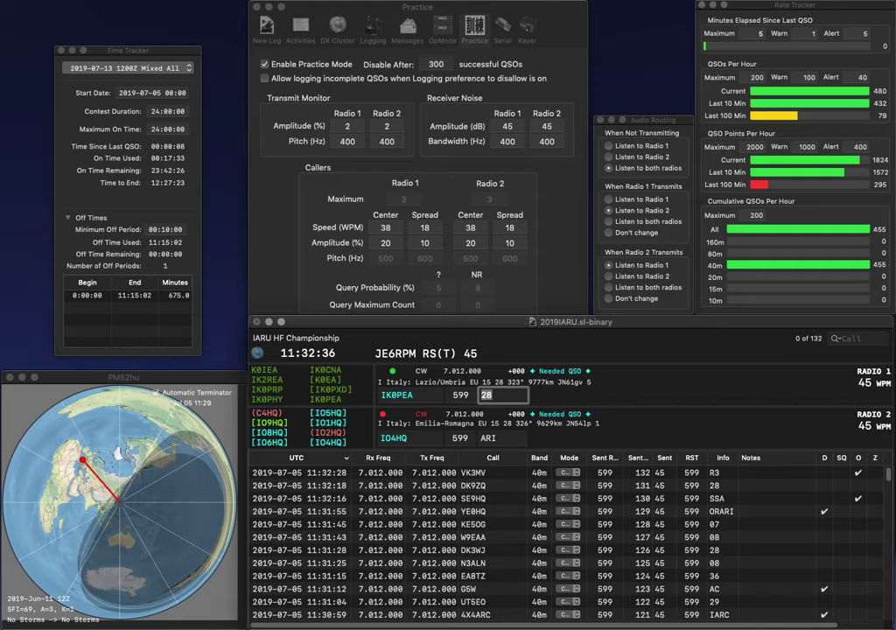
key(Return)
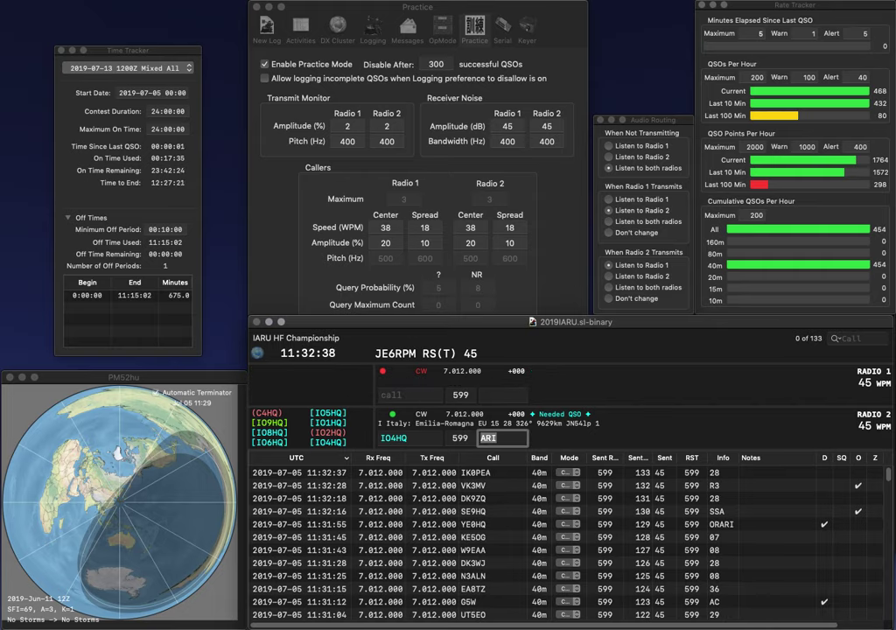
key(Return)
text(SM)
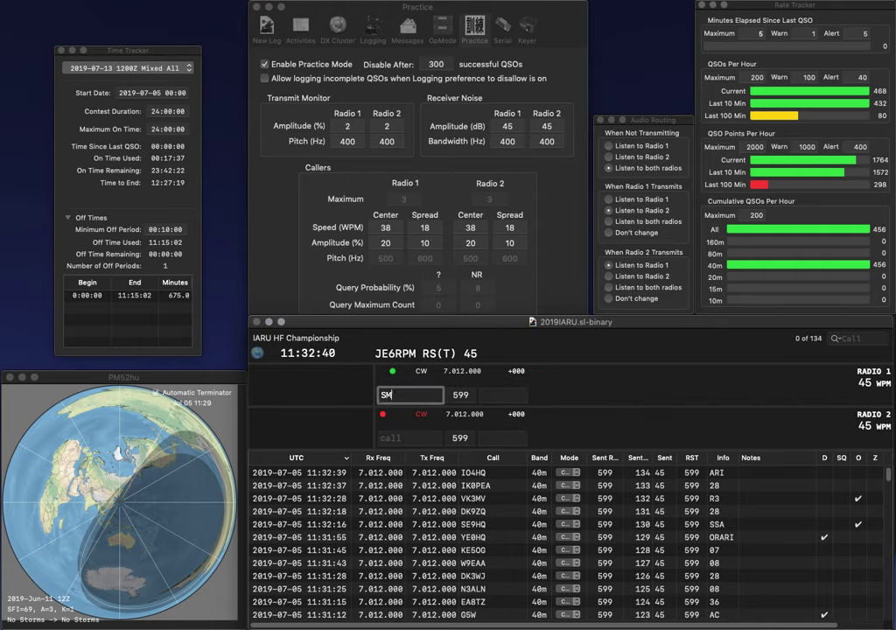
text(5CAK)
key(Return)
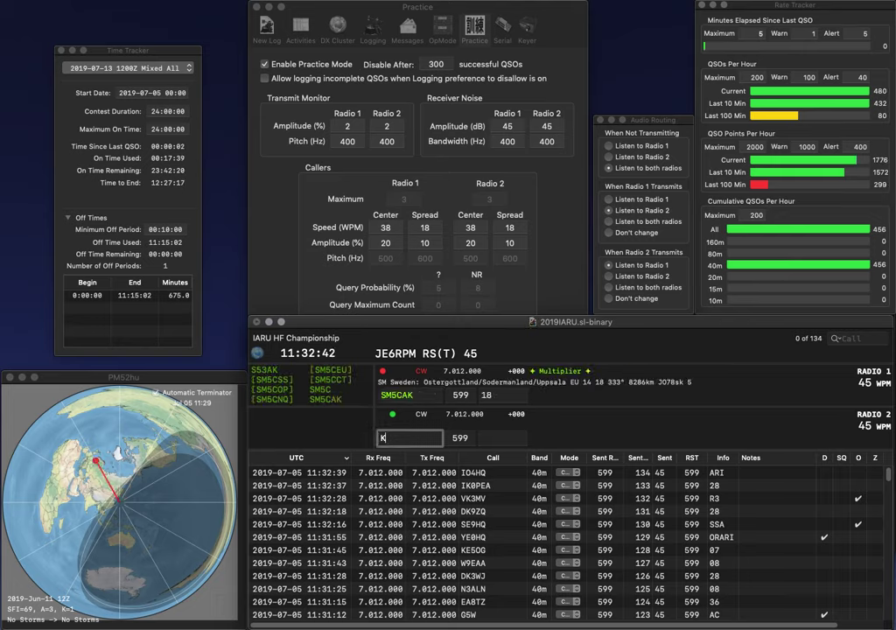
text(K6TJ)
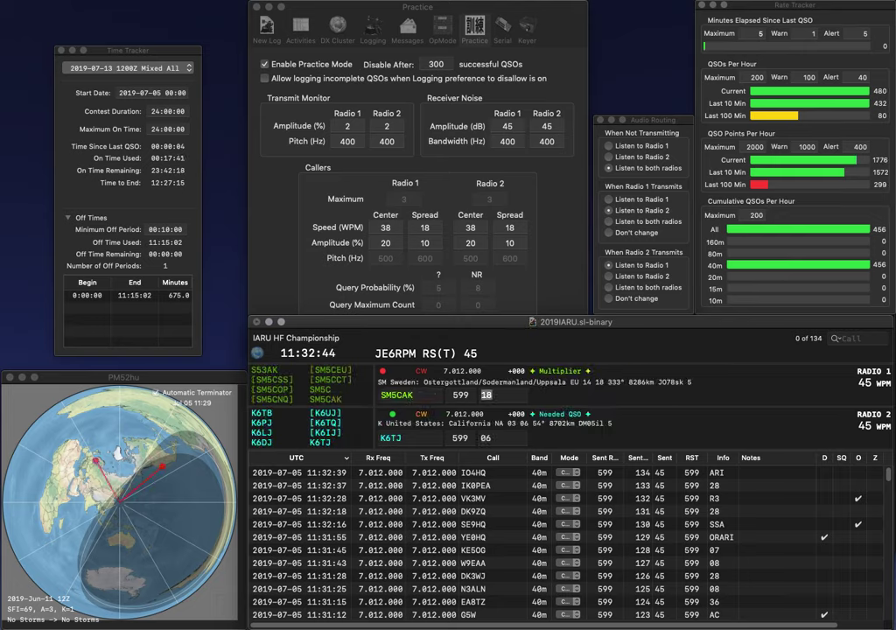
key(Return)
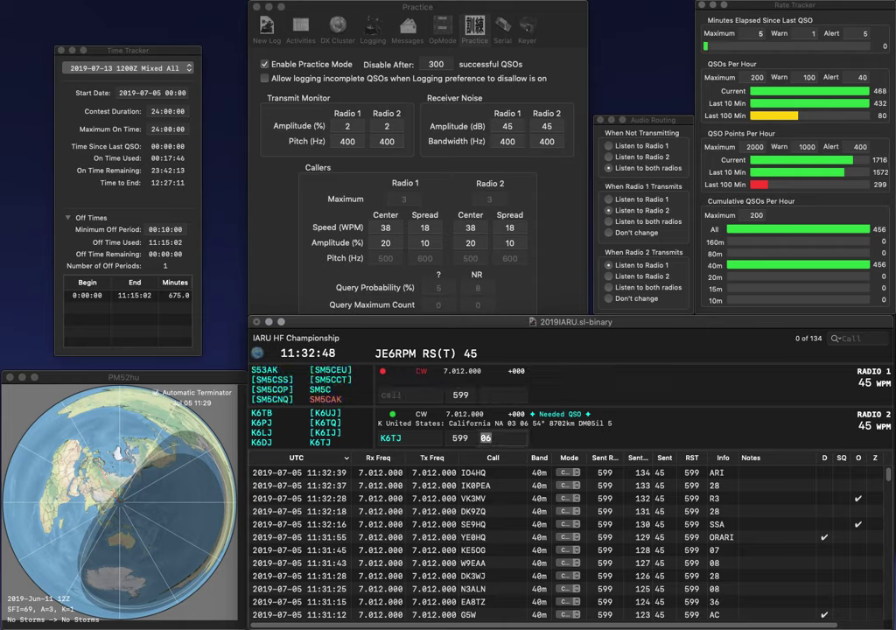
key(Return)
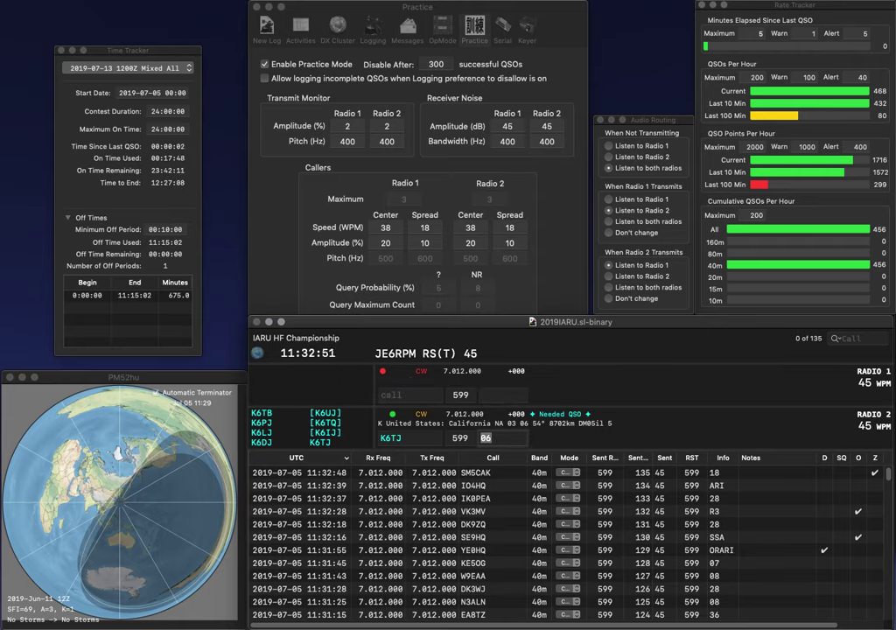
key(Return)
text(A25HQ)
key(Return)
text(8FEO)
key(ctrl+a)
text(V)
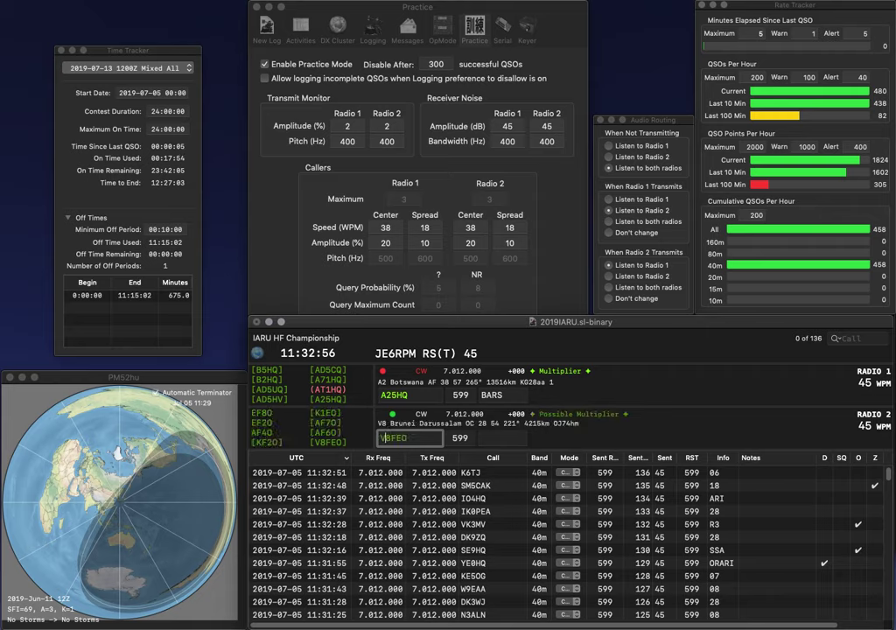
key(Return)
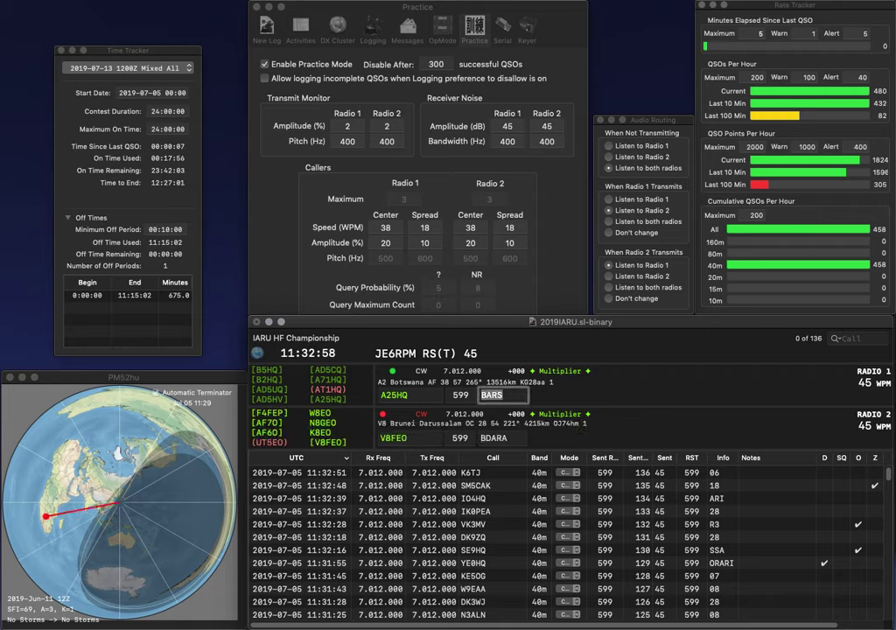
key(Return)
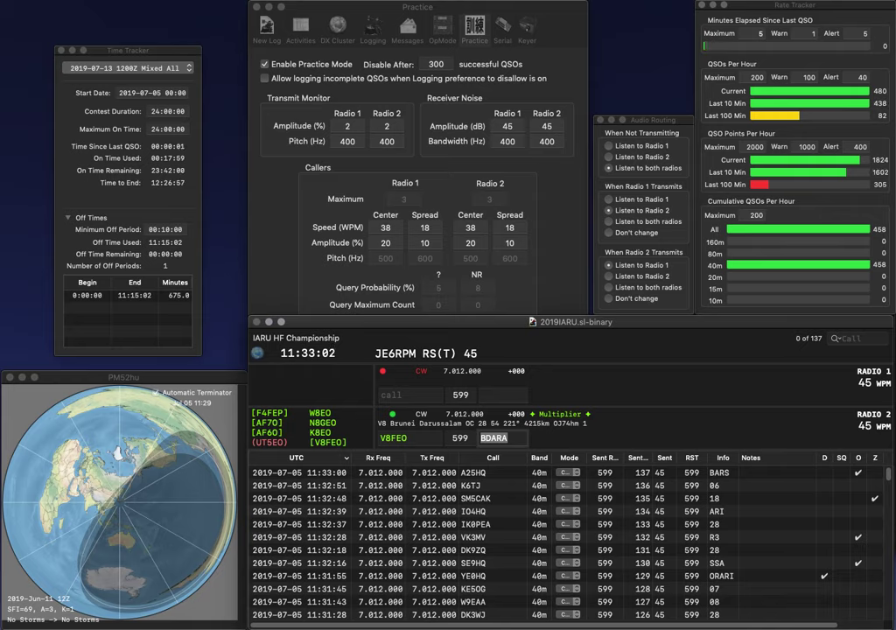
key(Return)
text(IN)
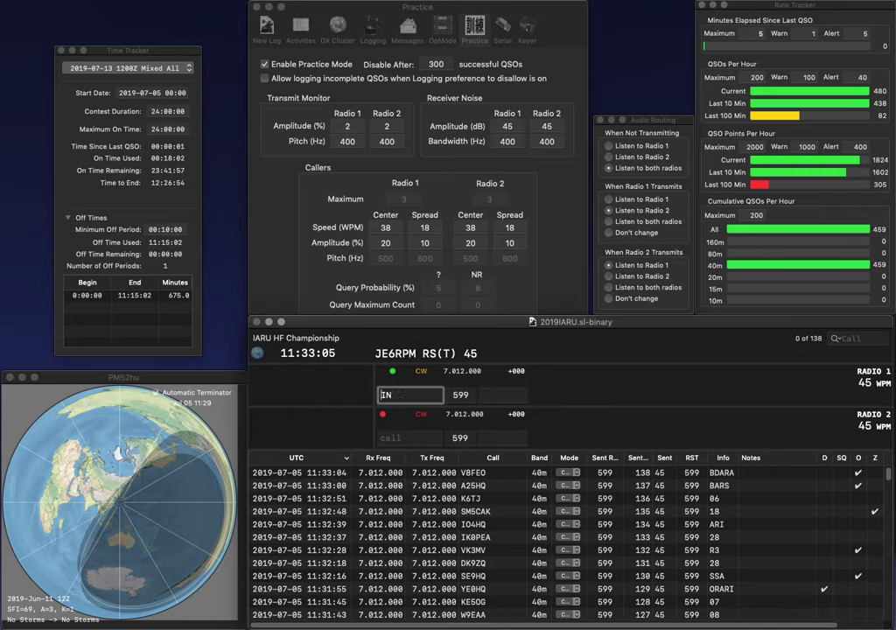
key(Return)
text(JH1X)
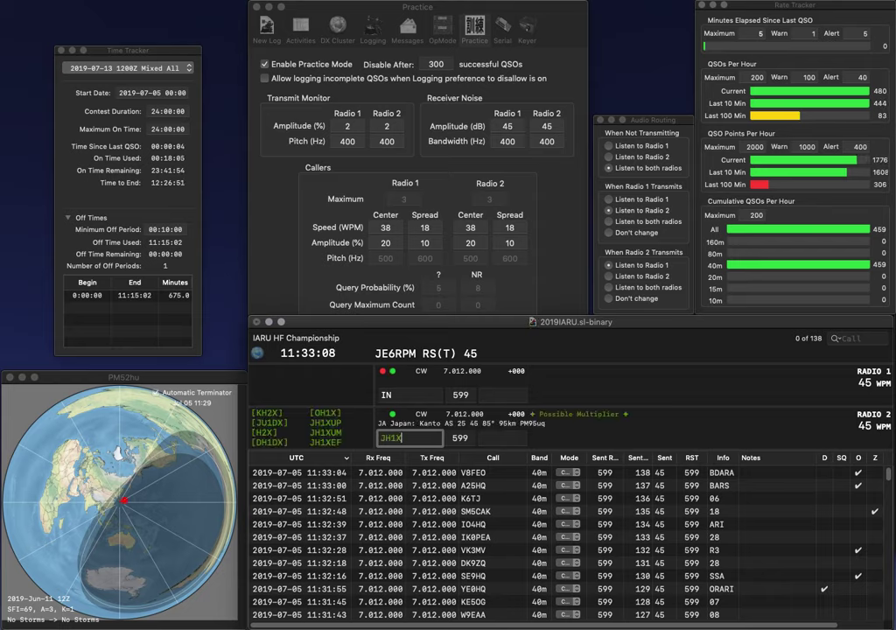
text(UM)
key(Return)
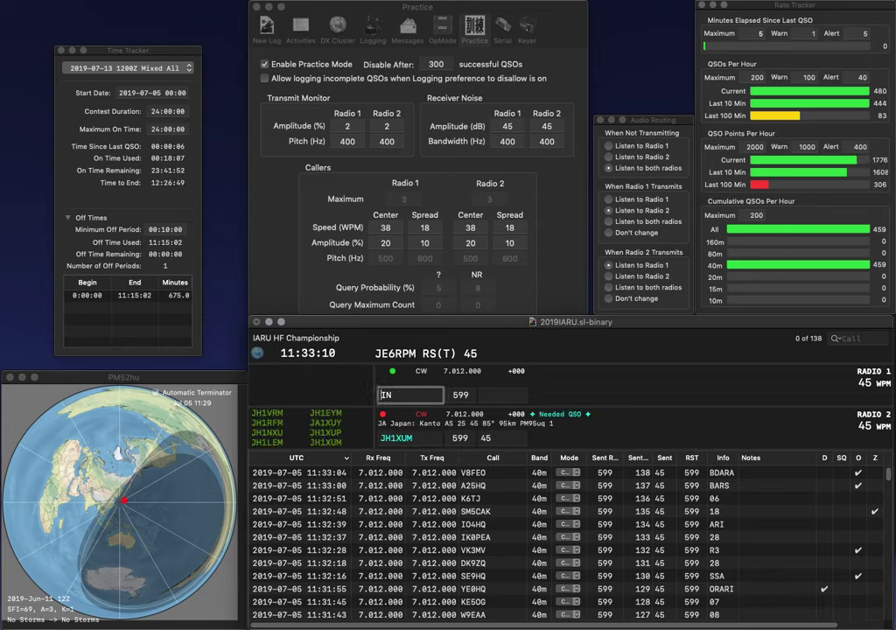
text(AI5)
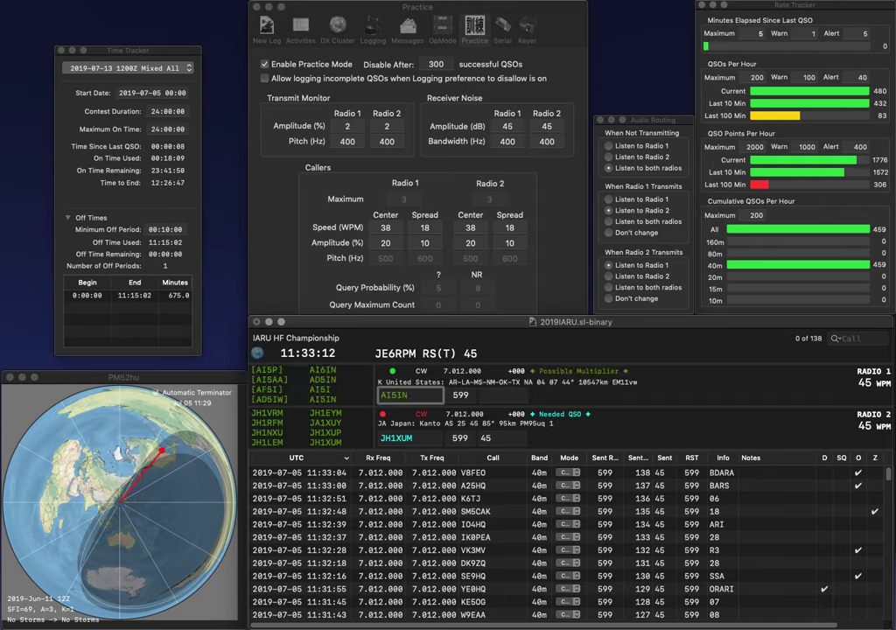
key(Return)
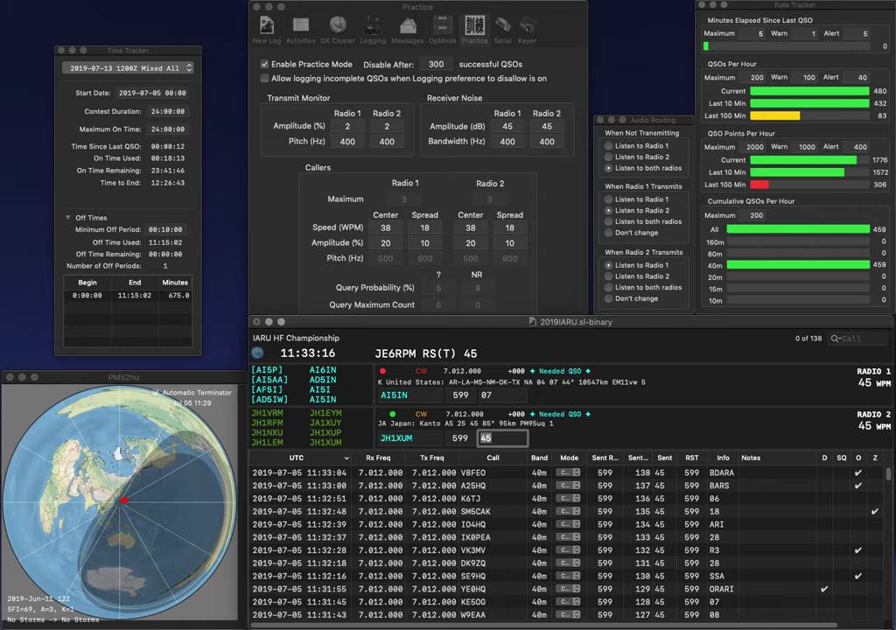
key(Return)
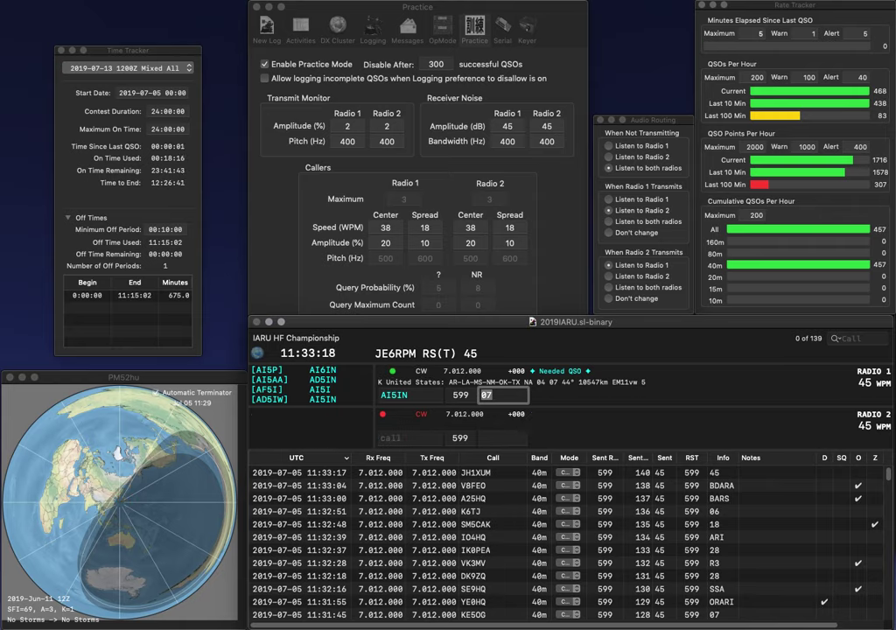
key(Return)
Step: Answer NP4RE on Radio 2 and IZ0OTV on Radio 1
text(N)
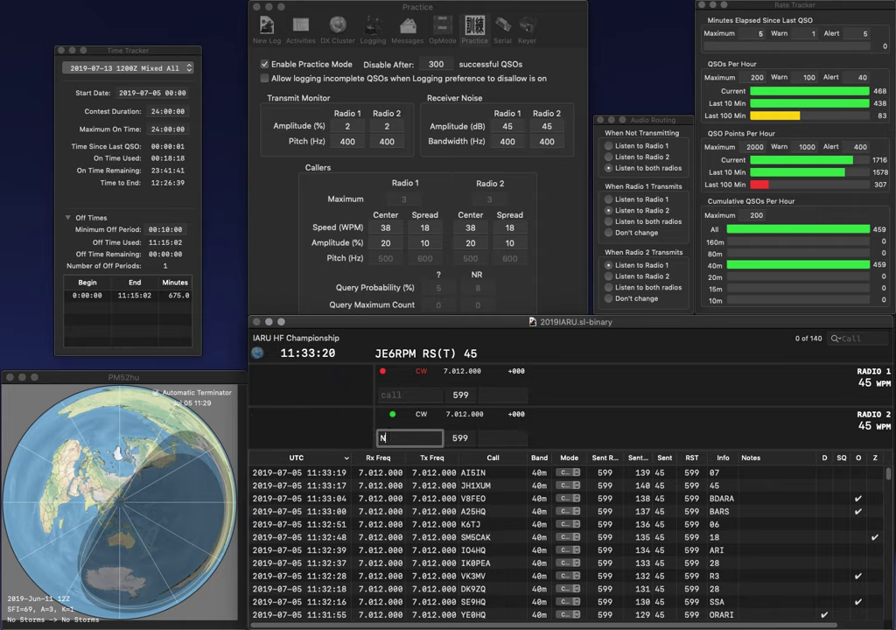
text(P4RE)
key(Return)
text(IO0HT)
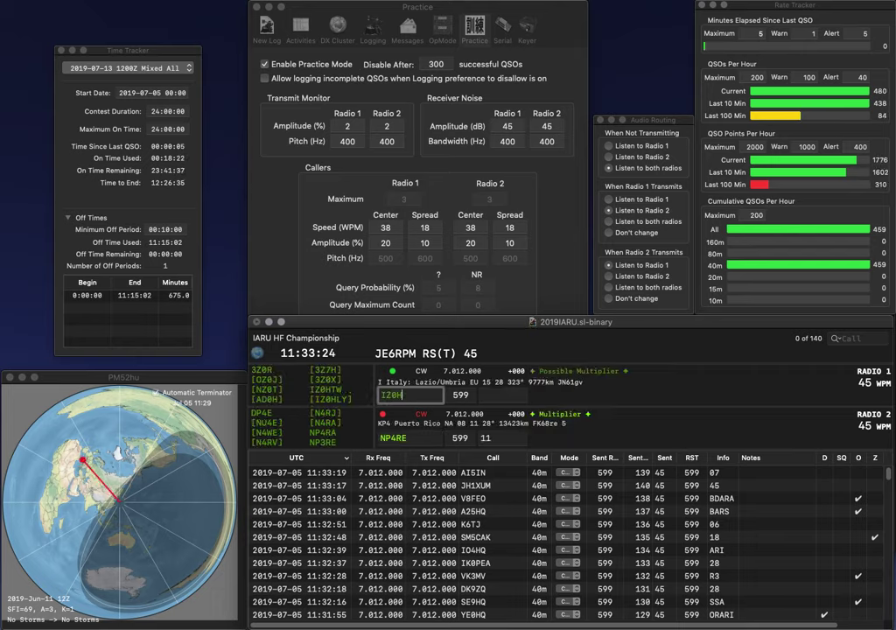
key(BackSpace)
key(BackSpace)
text(OTV)
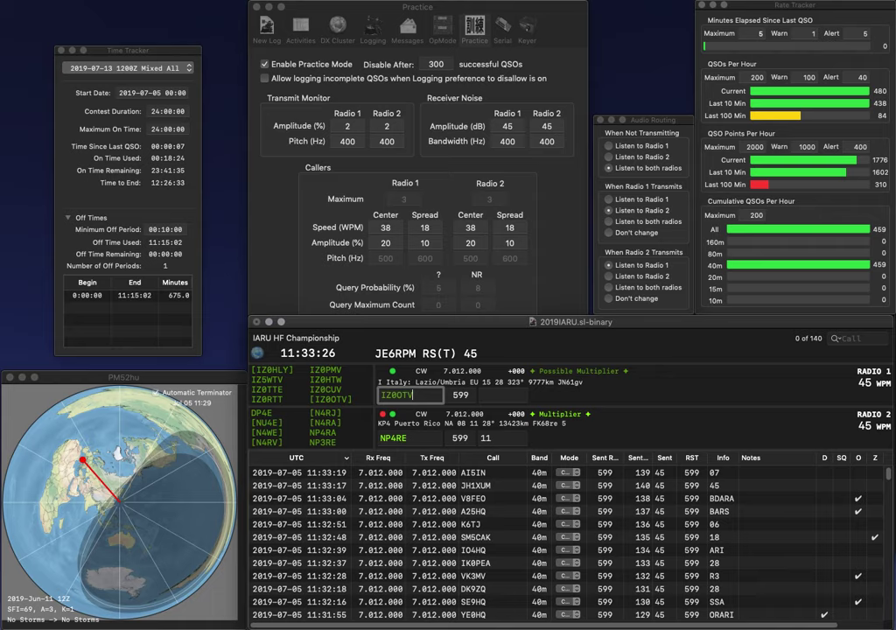
key(Return)
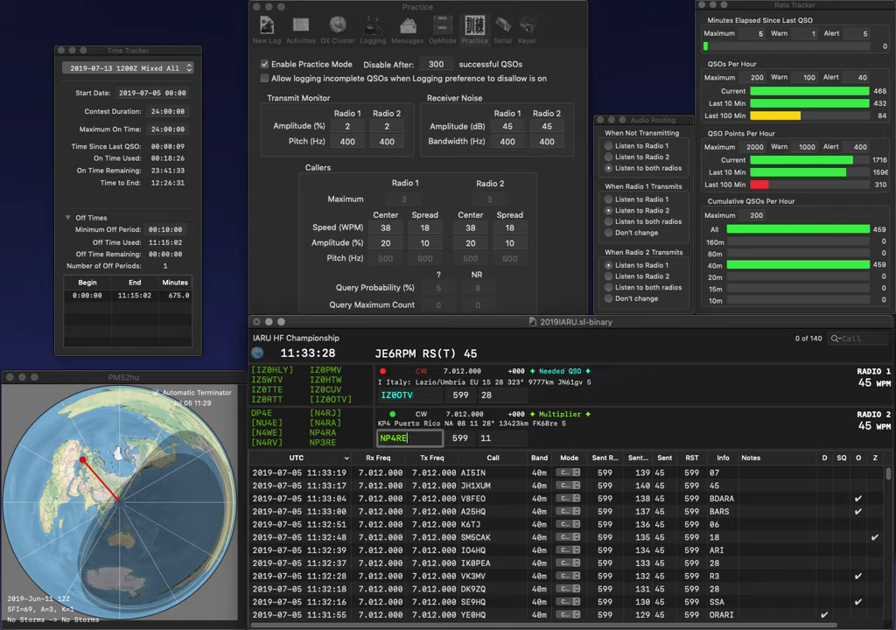
key(Left)
key(Left)
key(BackSpace)
text(3)
key(Tab)
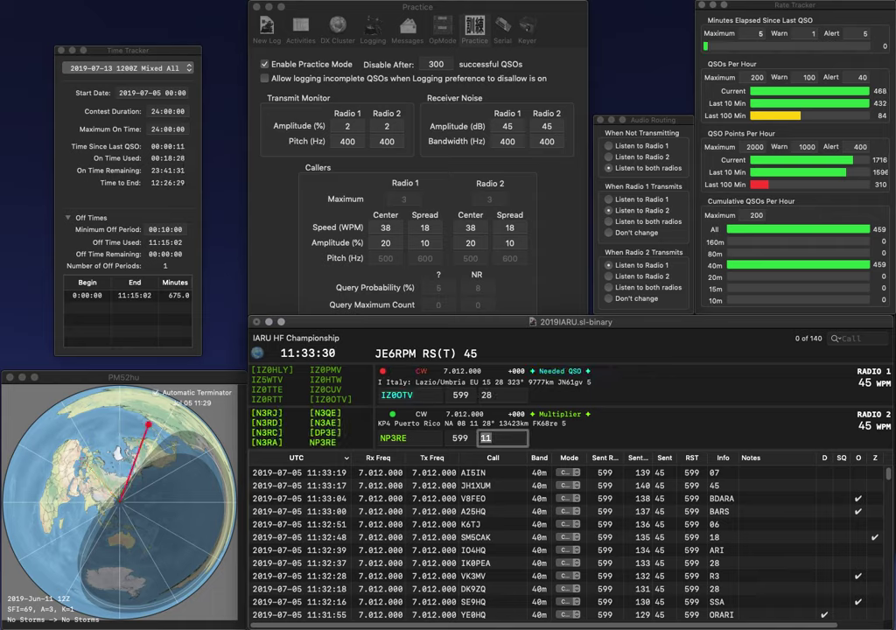
key(Return)
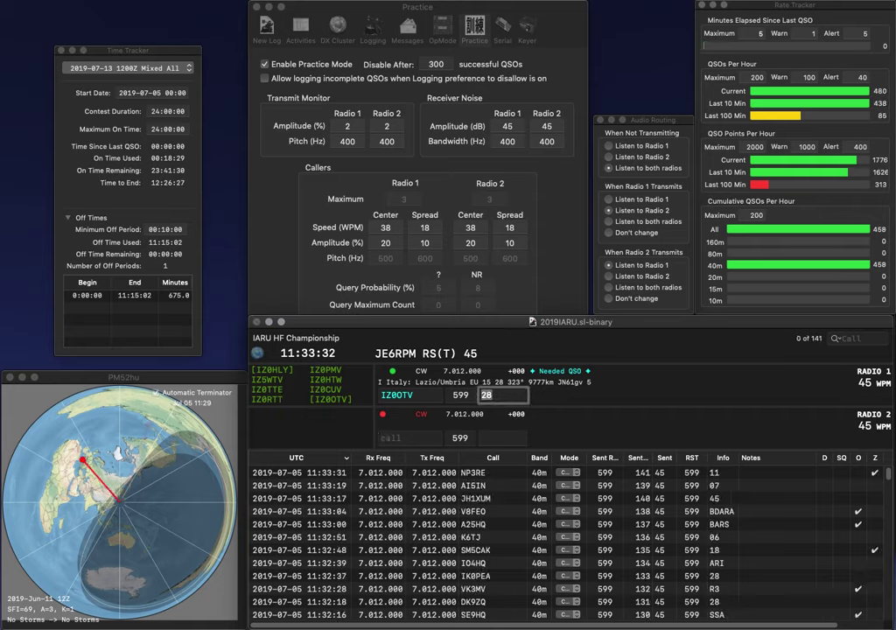
key(Return)
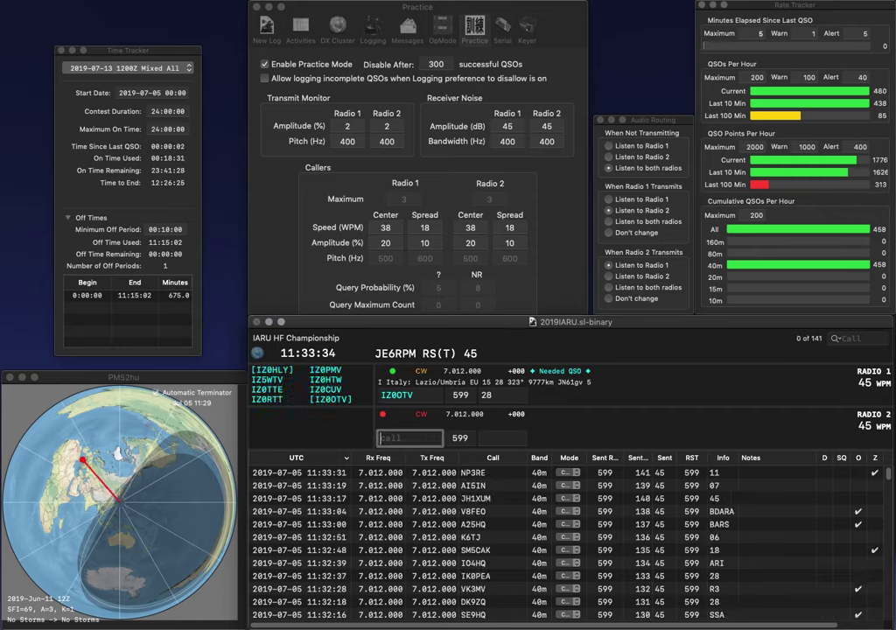
Step: Enter the partial call G4 on Radio 1, and work and log C4HQ with exchange CARS on Radio 2
text(C)
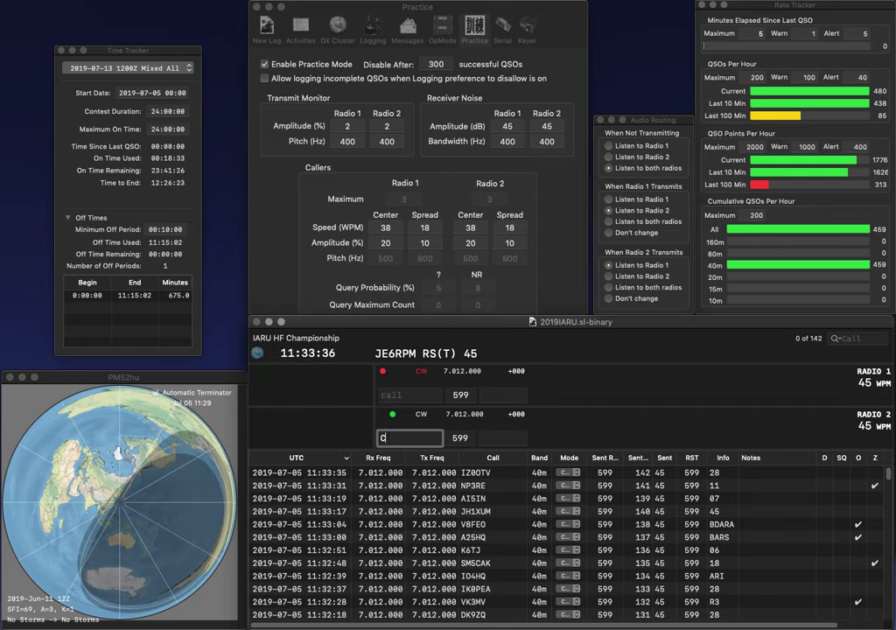
text(4HQ)
text(G)
key(BackSpace)
text(4)
key(Return)
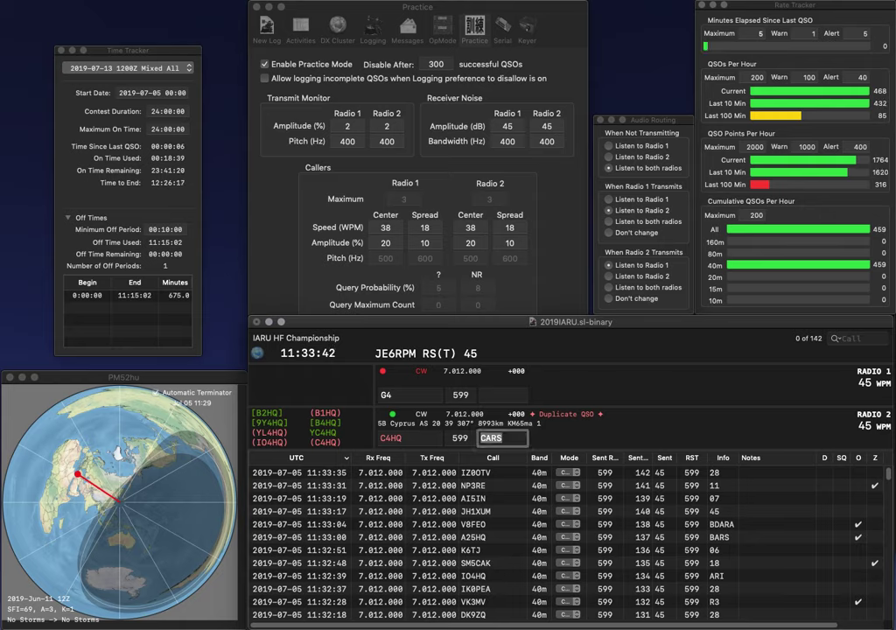
key(Return)
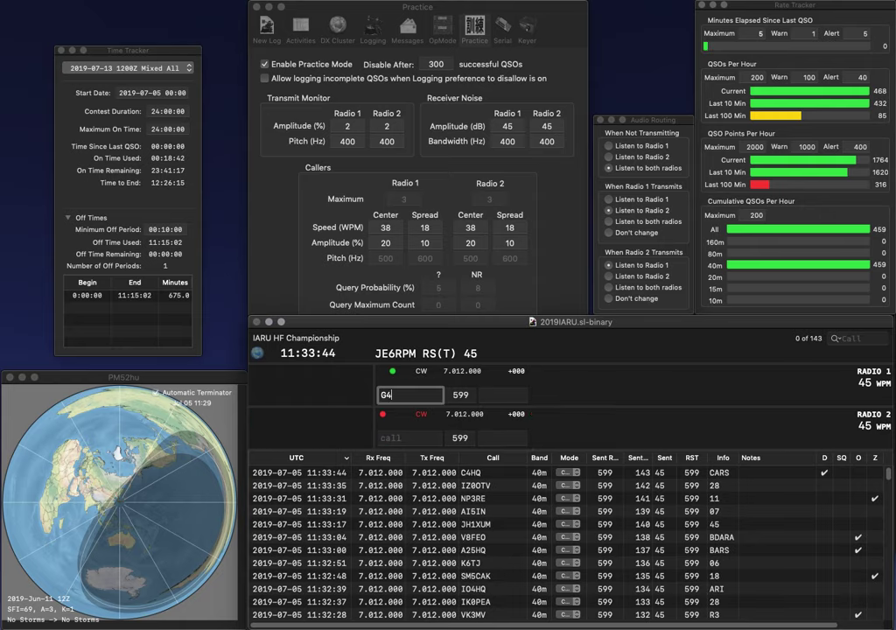
Step: Work and log G3SXW with exchange 27 on Radio 1 and IV3KKW with exchange R1 on Radio 2
key(BackSpace)
text(3SXW)
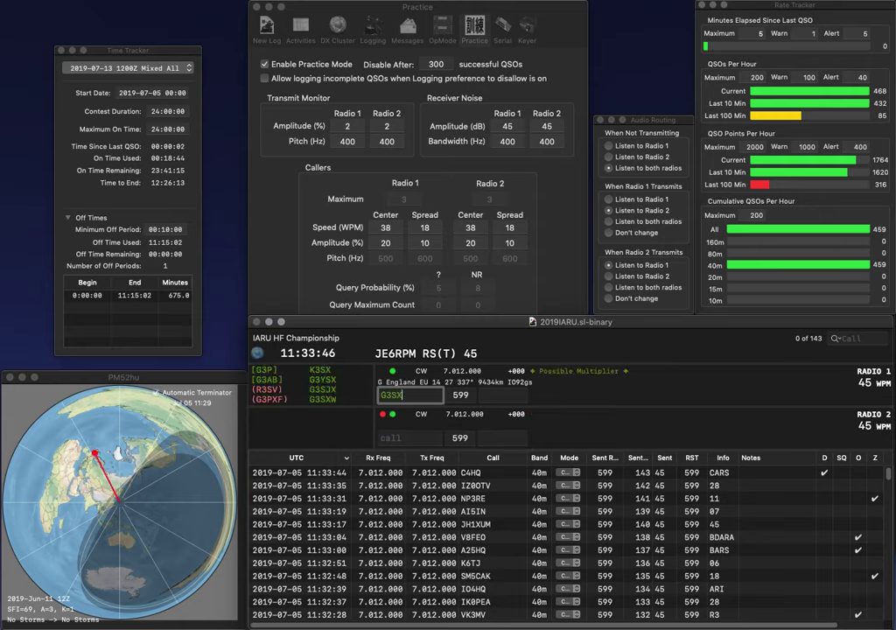
key(Return)
text(V3KKJ)
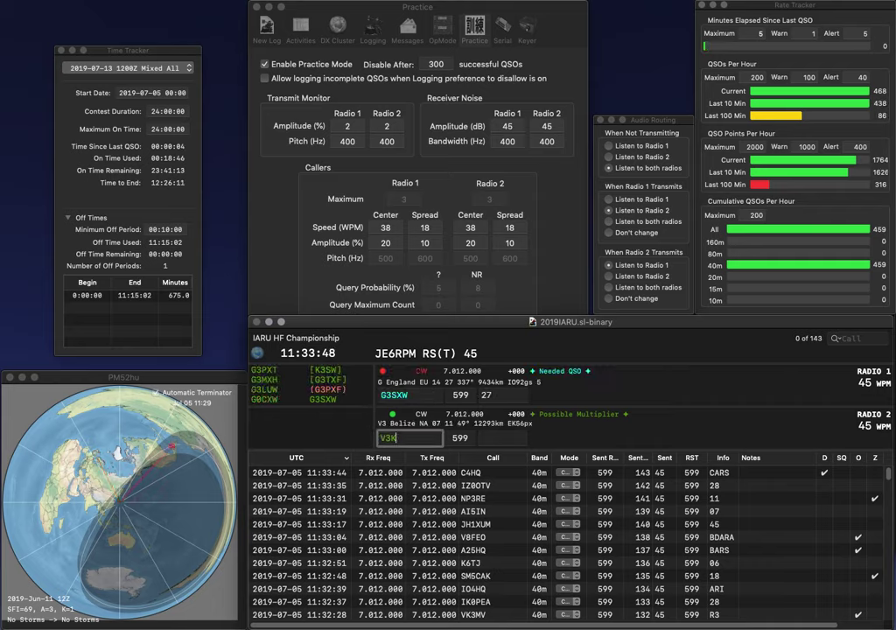
key(BackSpace)
text(W)
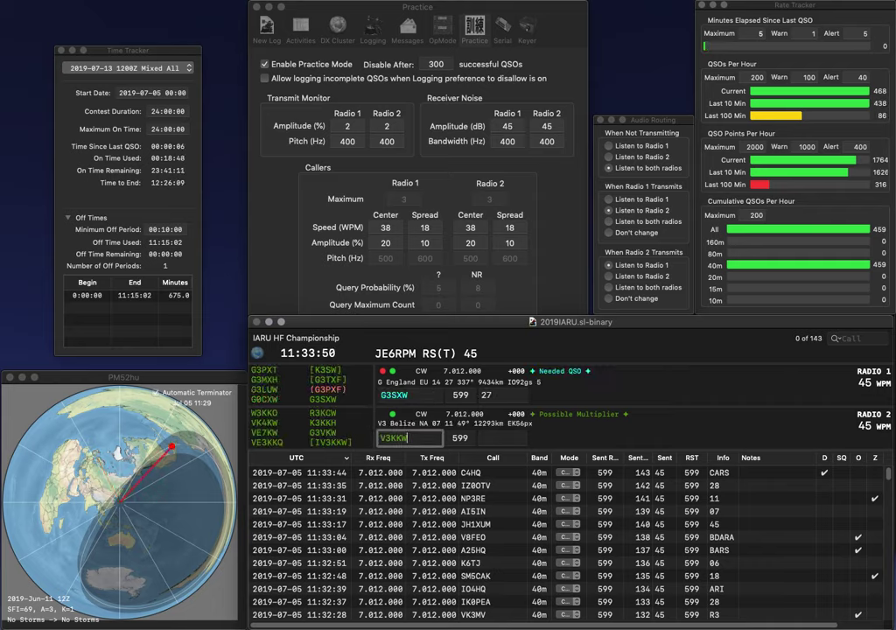
key(Home)
text(I)
key(Return)
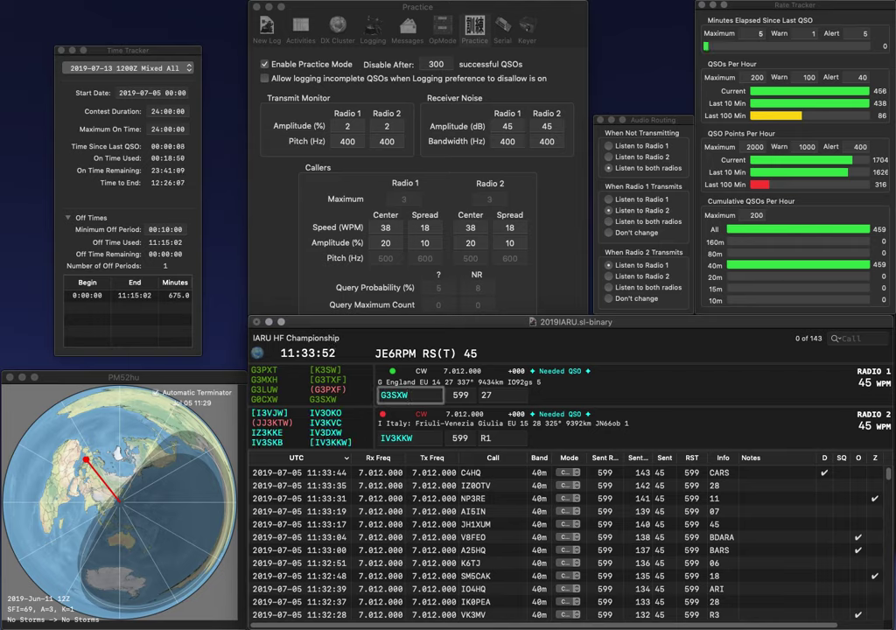
key(Return)
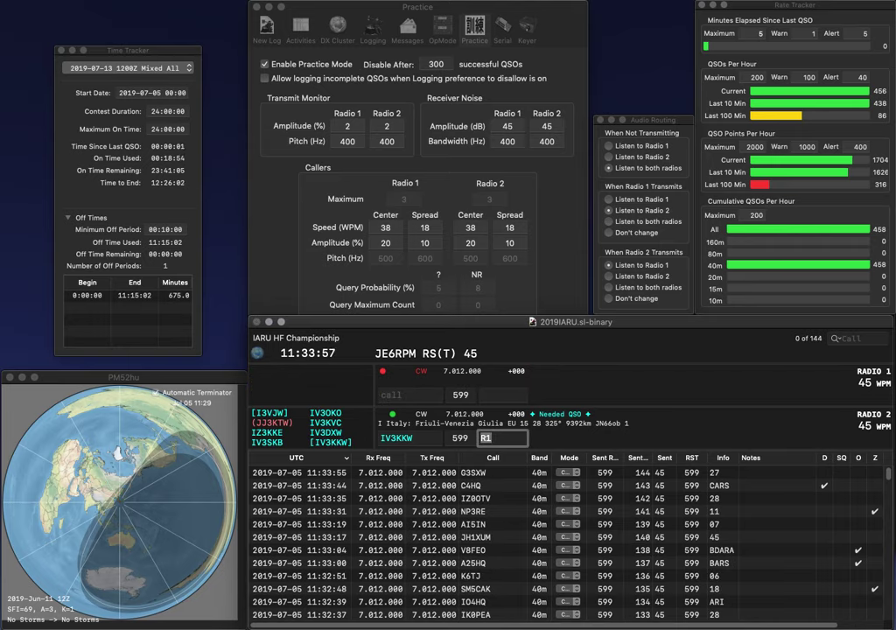
key(Return)
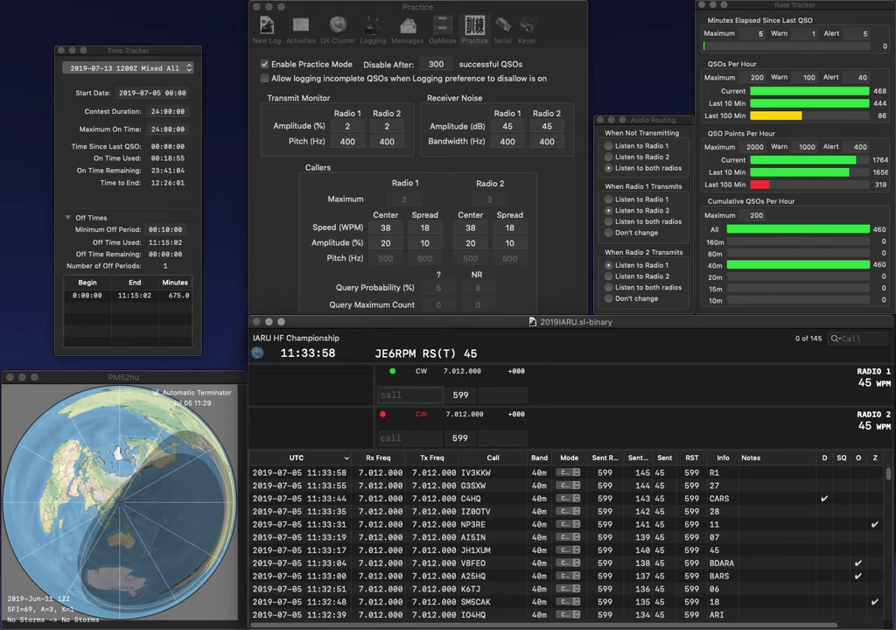
text(JE1MUI)
key(Return)
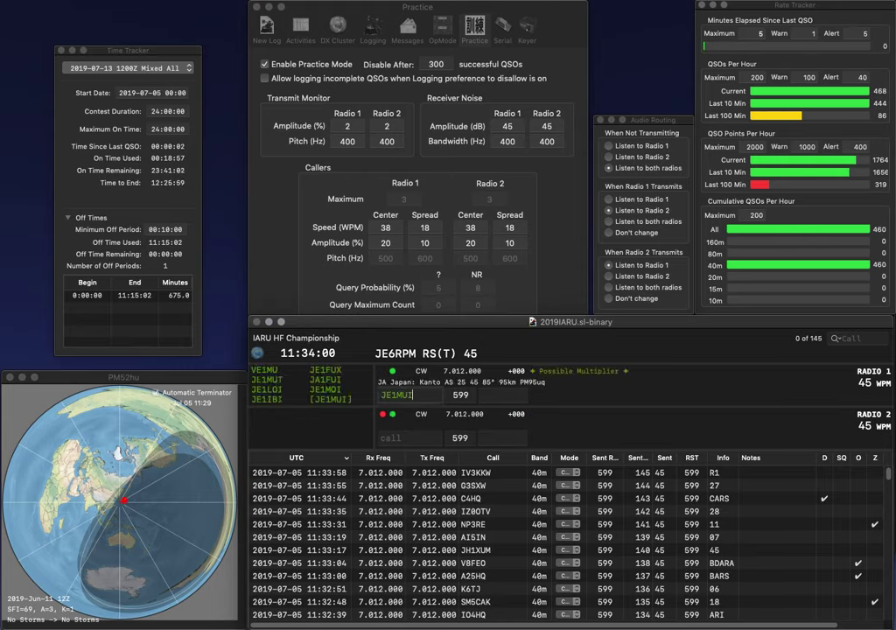
text(SP5EI)
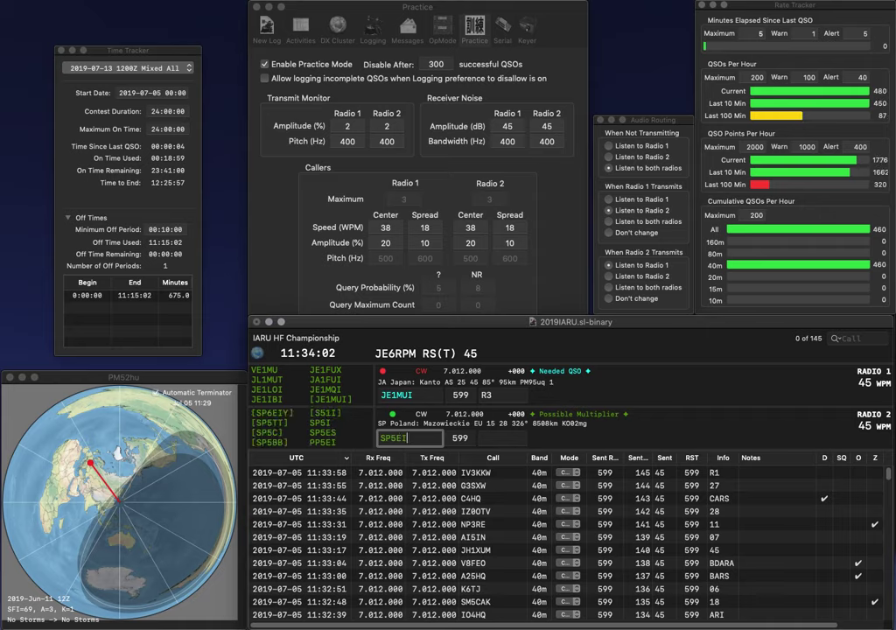
key(Return)
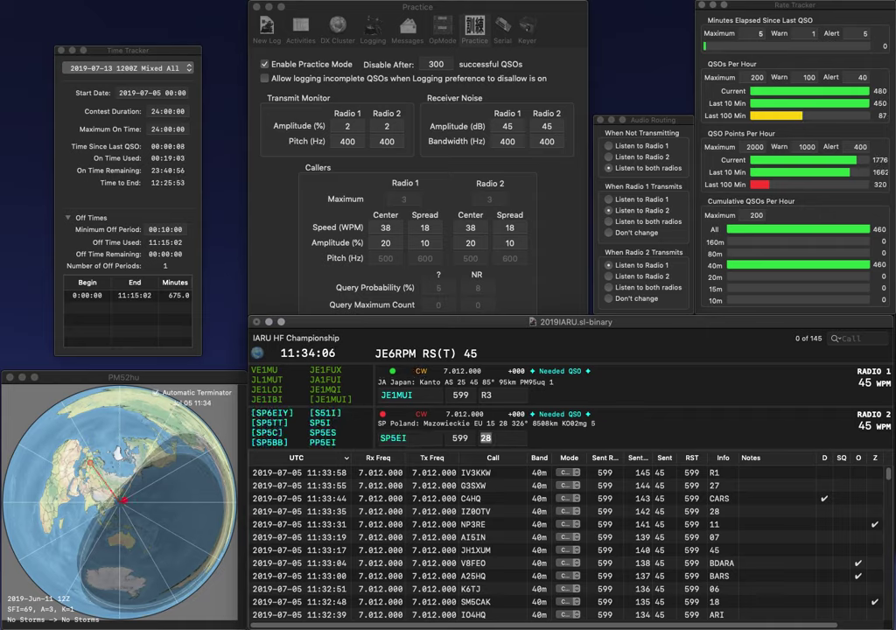
key(Return)
key(Tab)
key(BackSpace)
text(S)
key(Return)
text(S59Z)
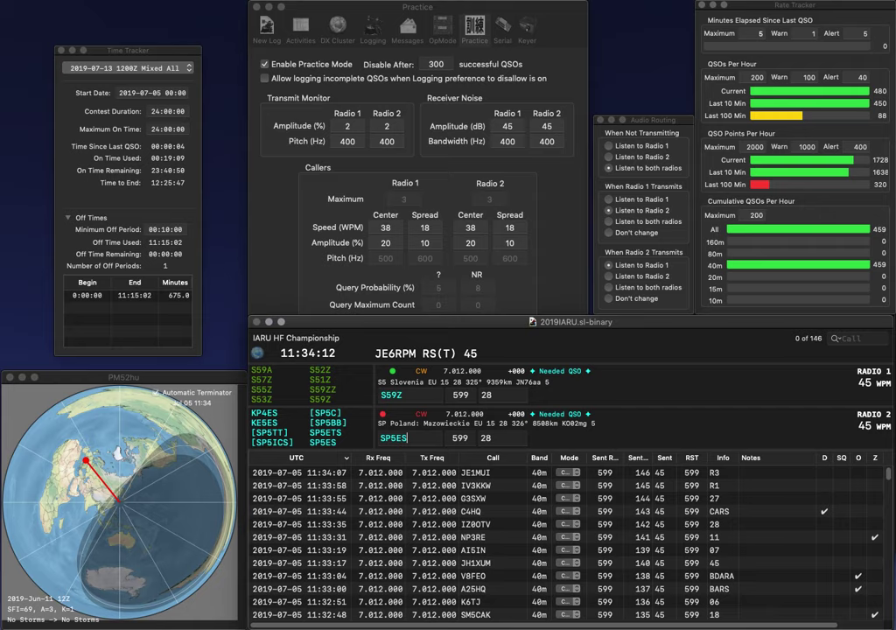
key(Return)
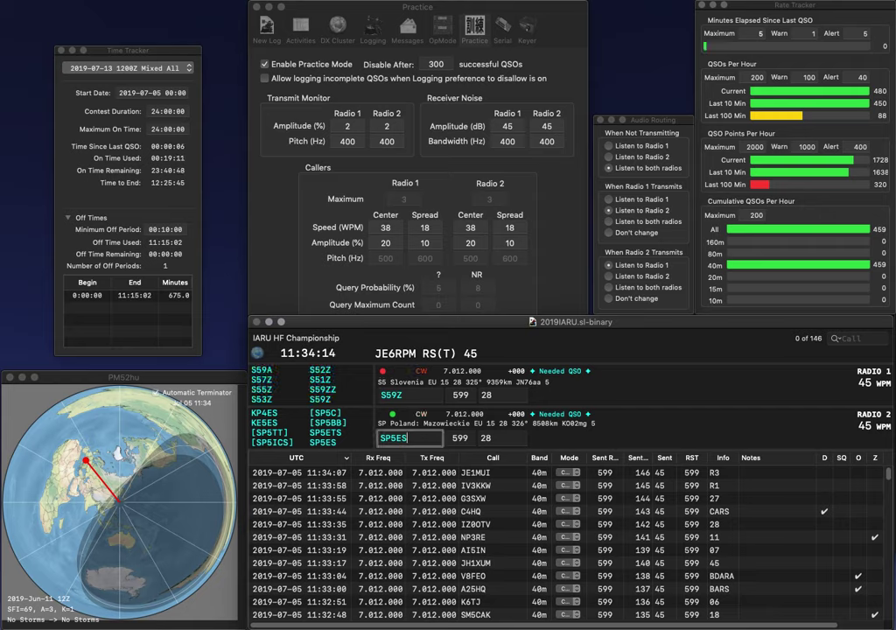
key(Return)
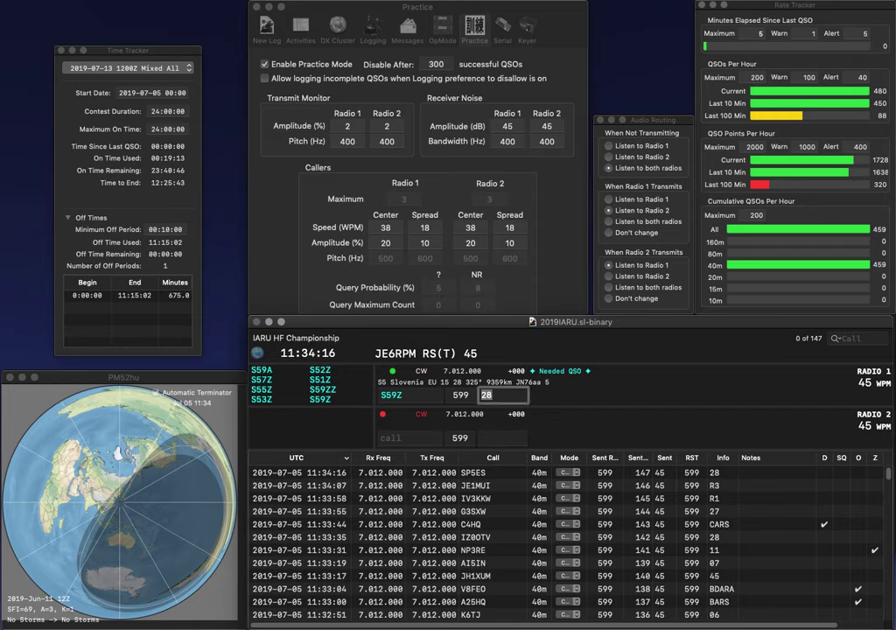
key(Return)
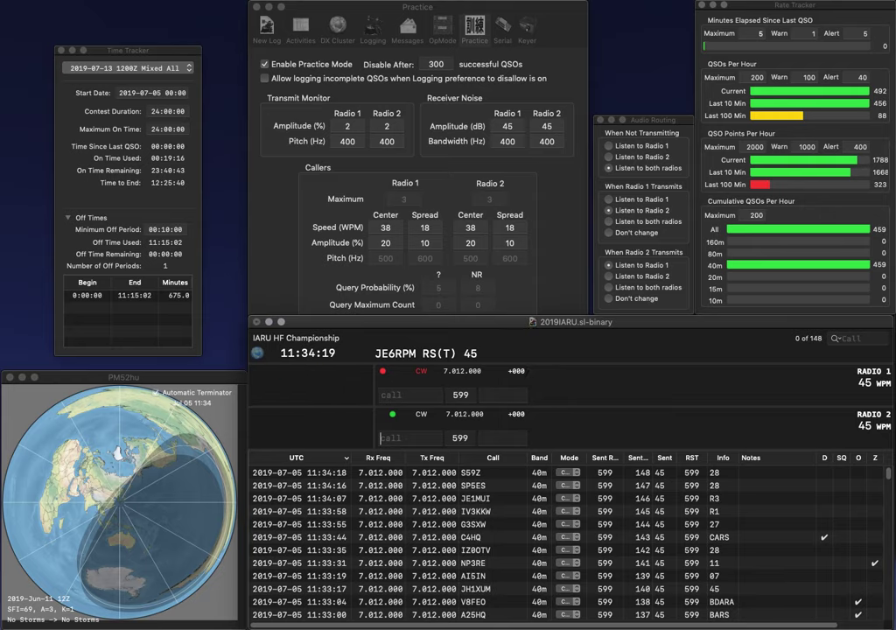
Step: Work and log R1AK with exchange 29 on Radio 2 and VE4RAC with exchange RAC on Radio 1
text(R1)
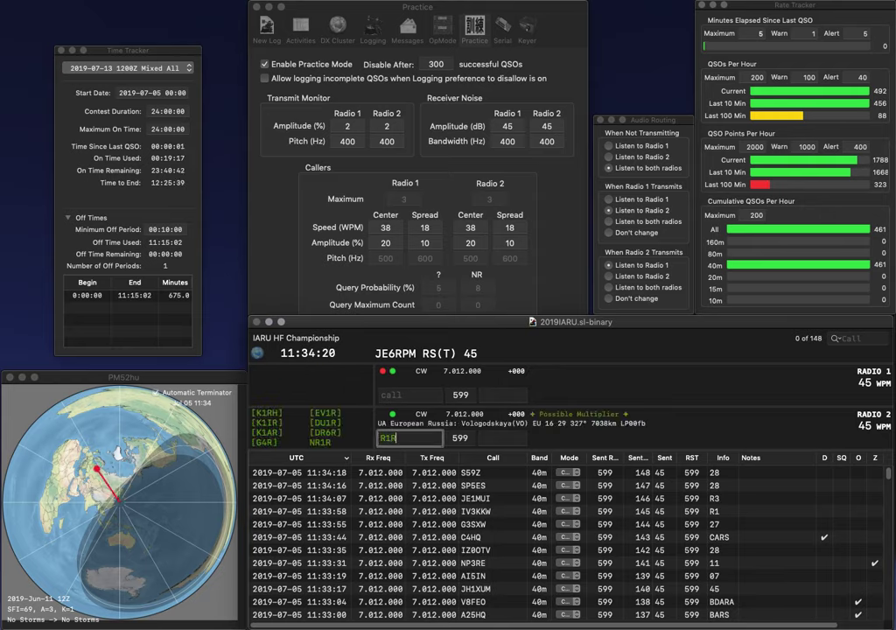
text(AK)
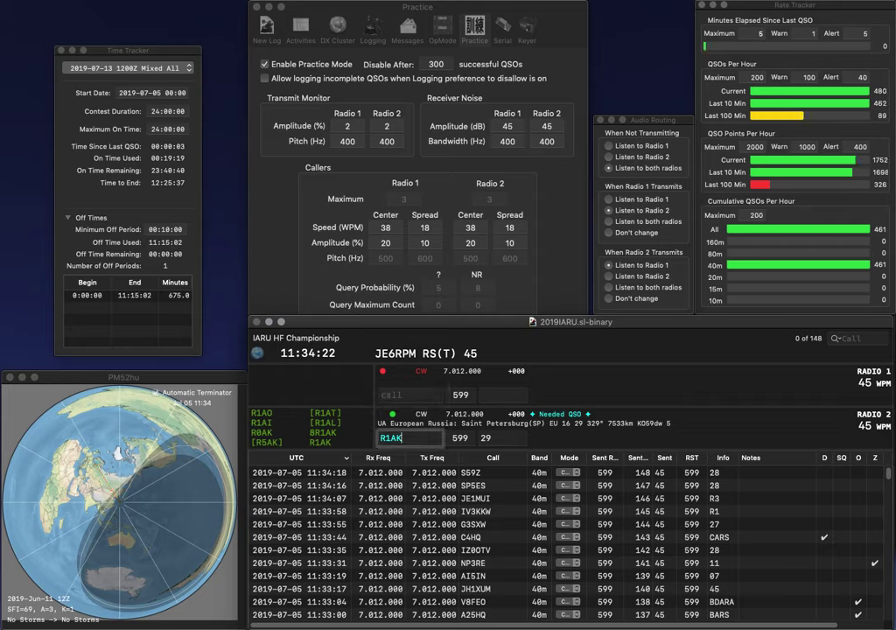
text(VE4RAC)
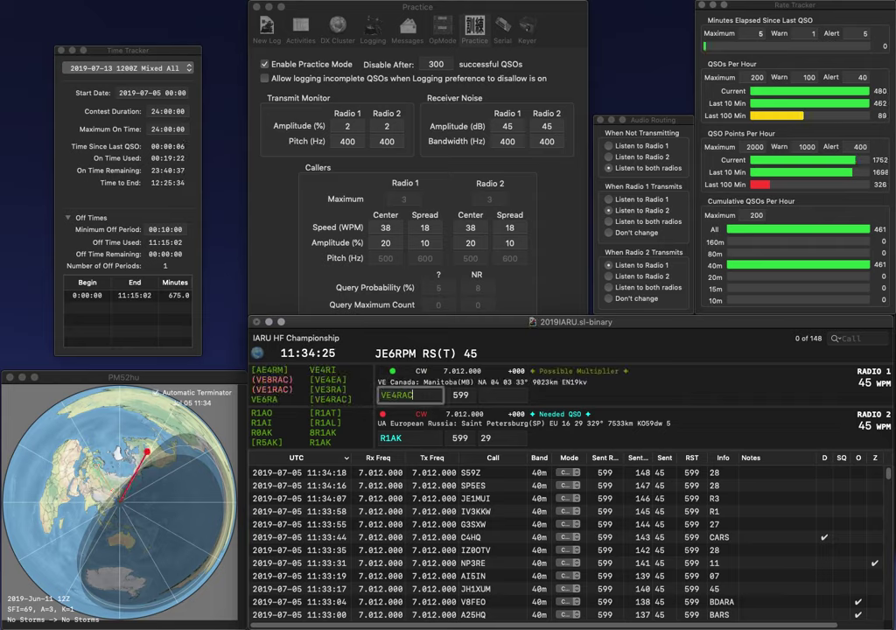
key(Tab)
key(Return)
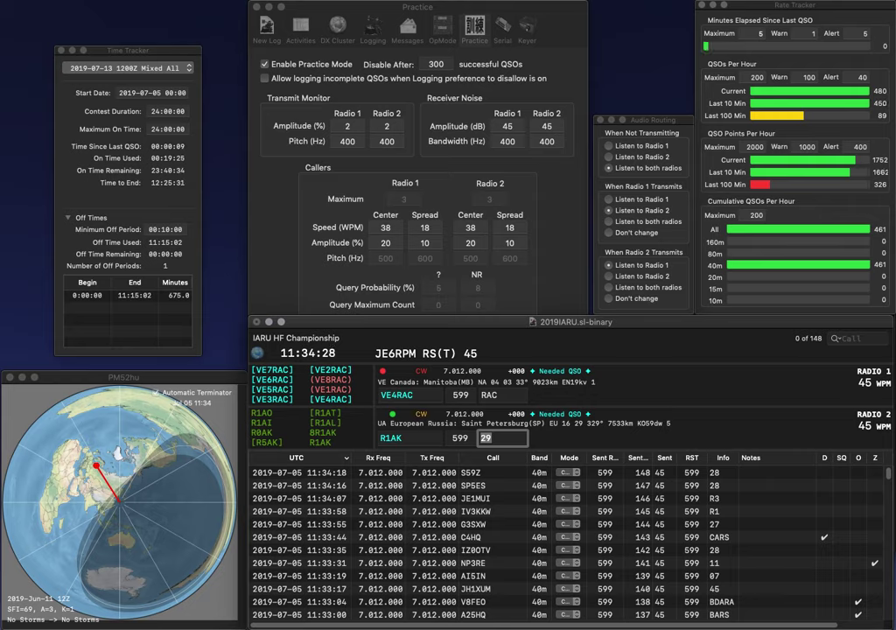
key(Return)
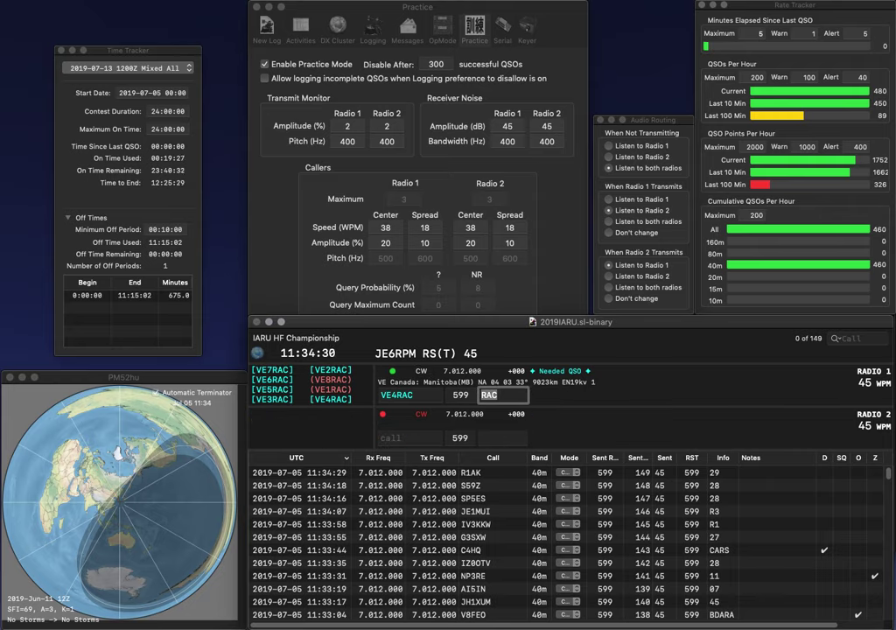
key(Return)
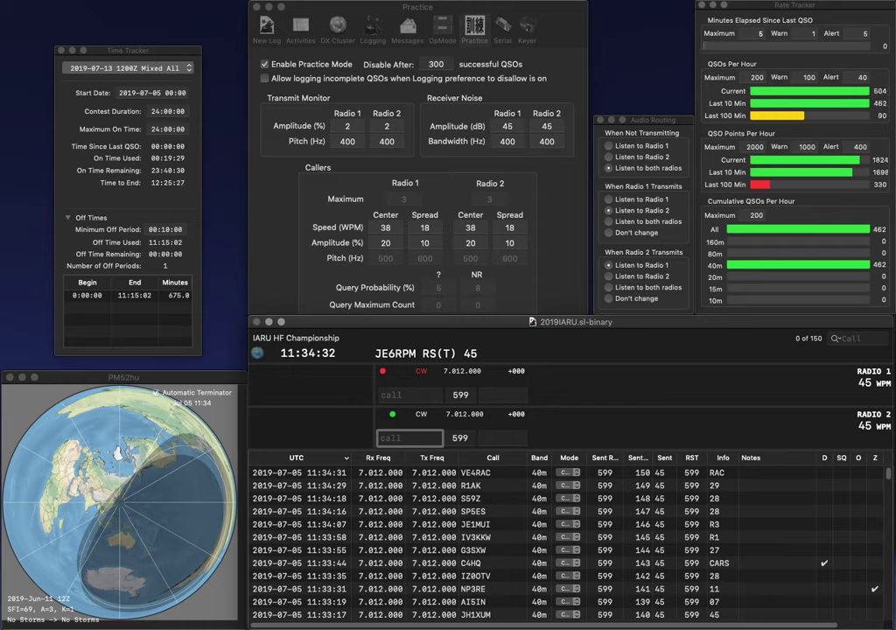
Step: Answer KC67OGE on Radio 1, and work and log G3JRM with exchange 27 on Radio 2
text(G3JRM)
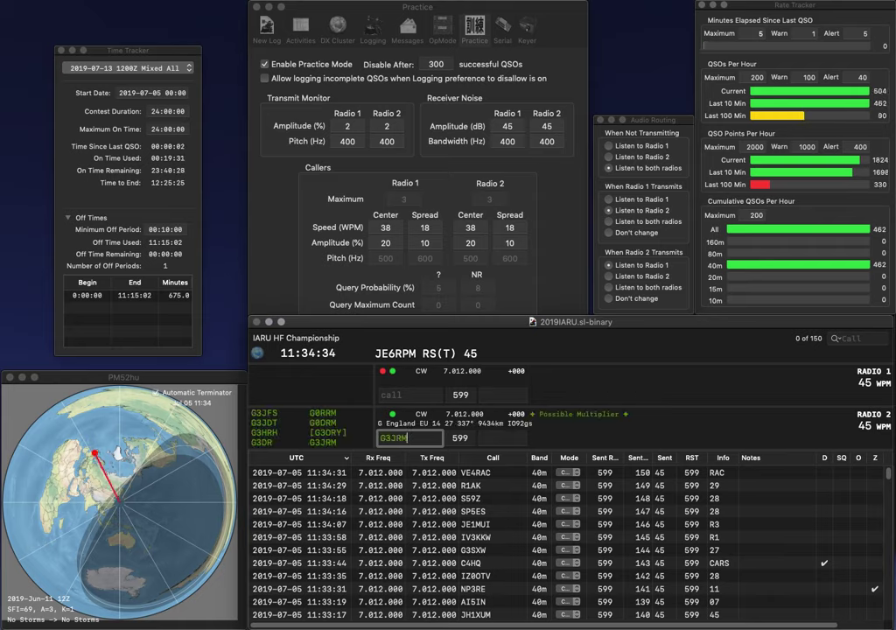
key(Return)
text(KC6?OGE)
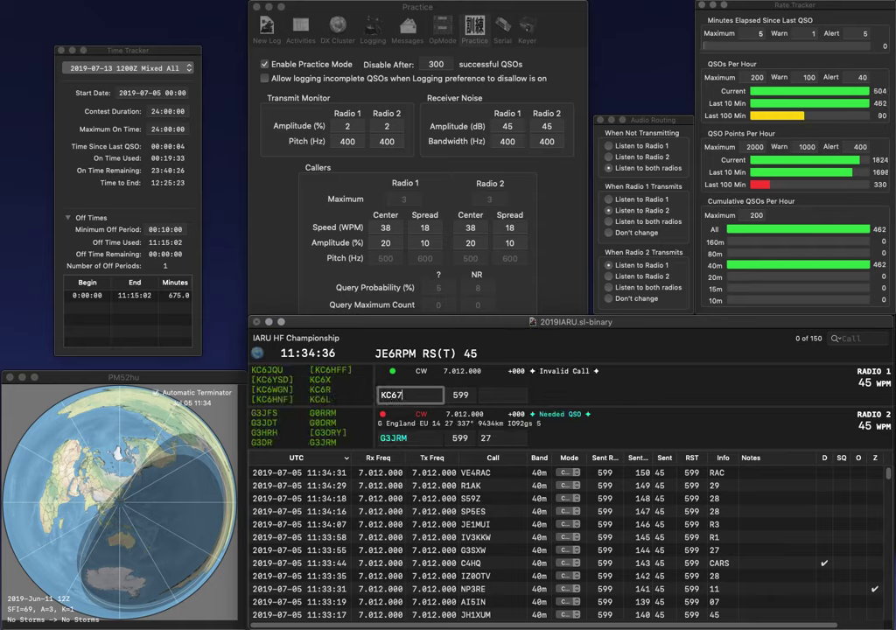
key(Return)
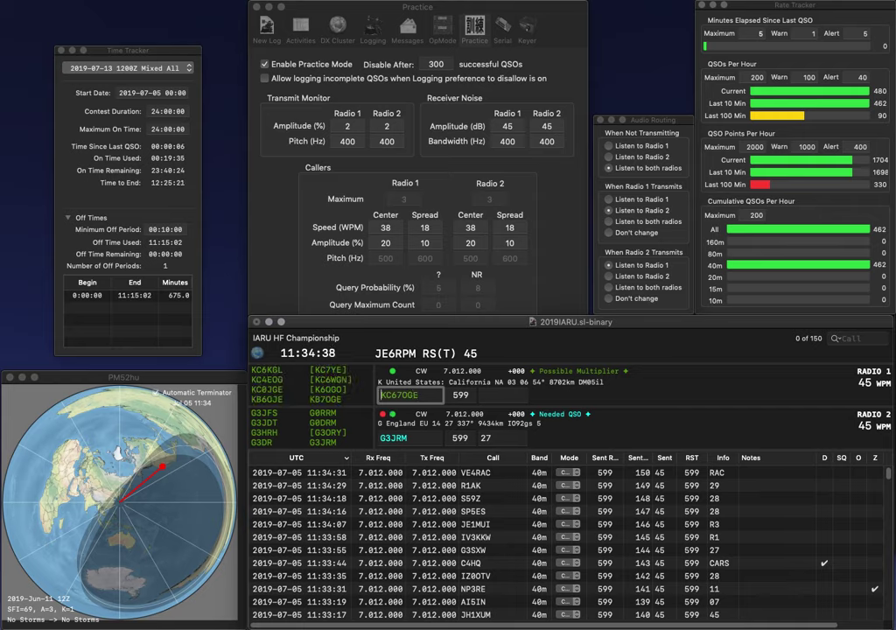
key(Return)
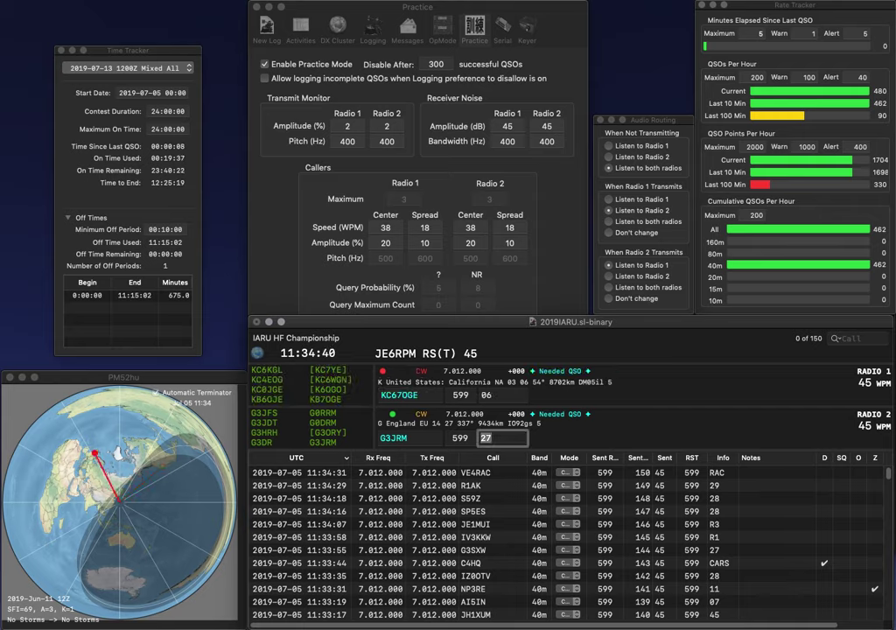
key(Return)
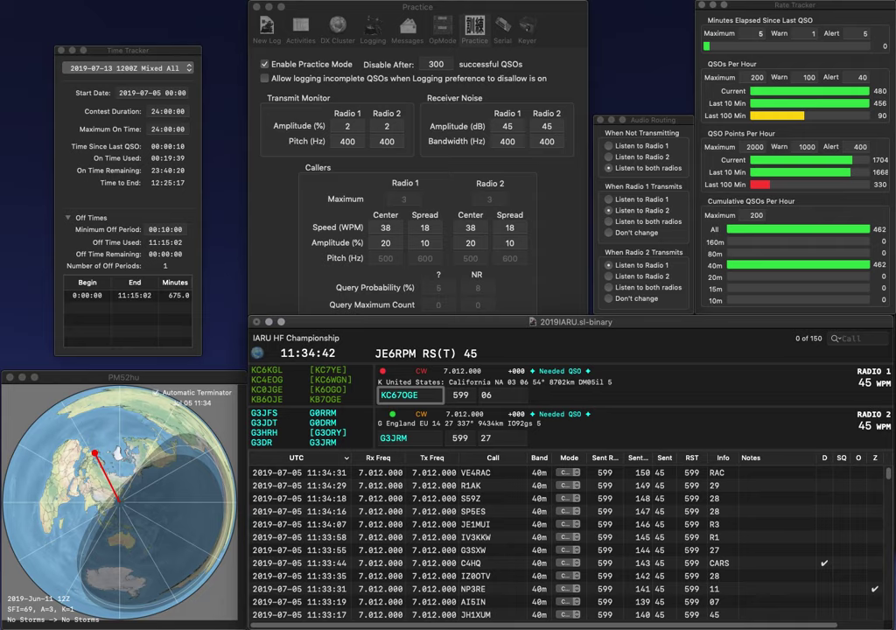
key(BackSpace)
text(B)
key(Delete)
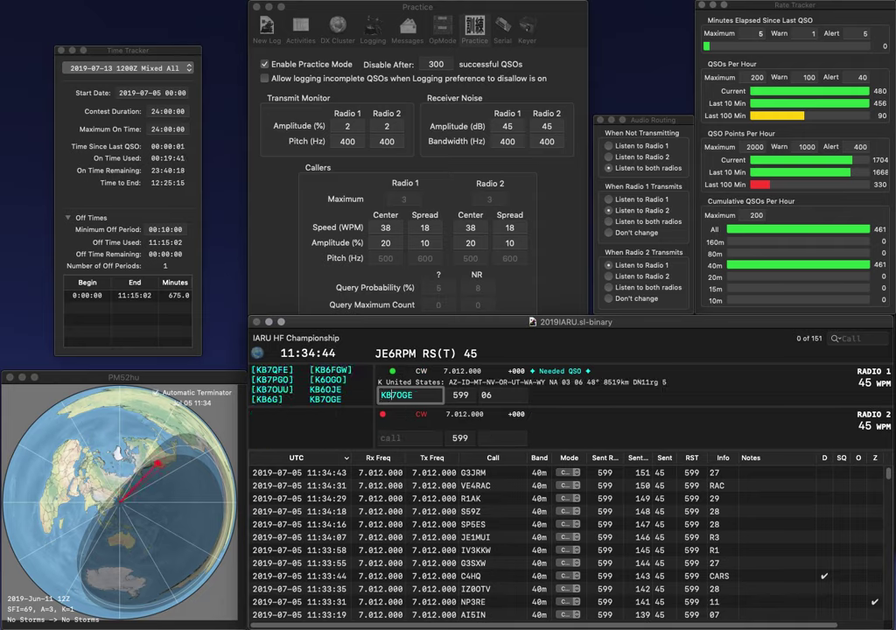
key(Return)
click(381, 438)
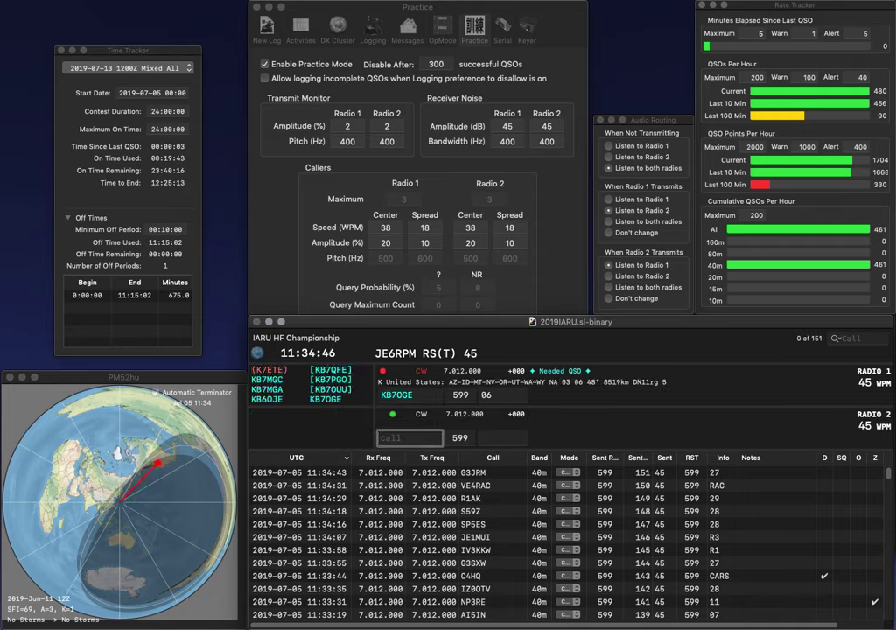
text(C)
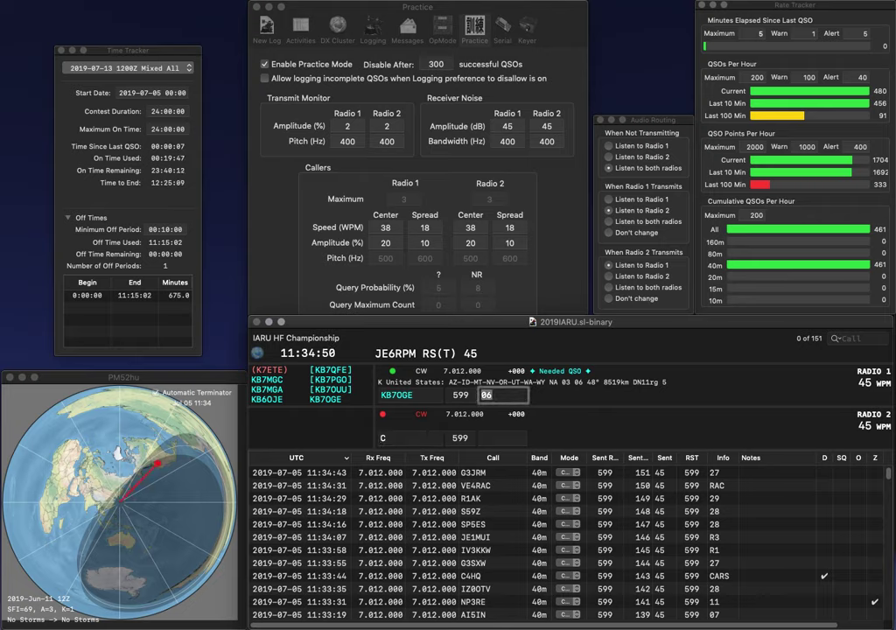
key(Return)
Step: Answer the partial call ZZC on Radio 2 and caller G3M on Radio 1
text(Z)
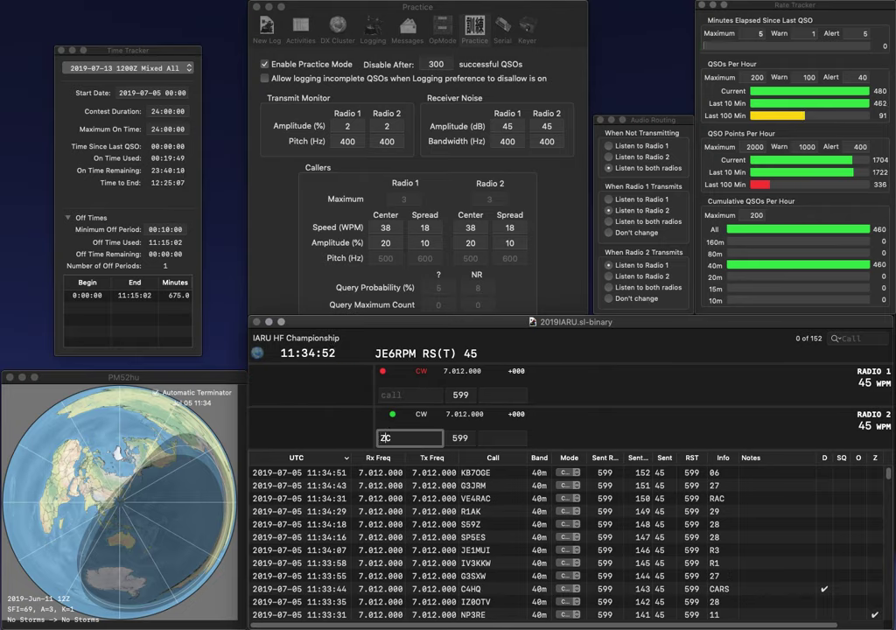
text(Z)
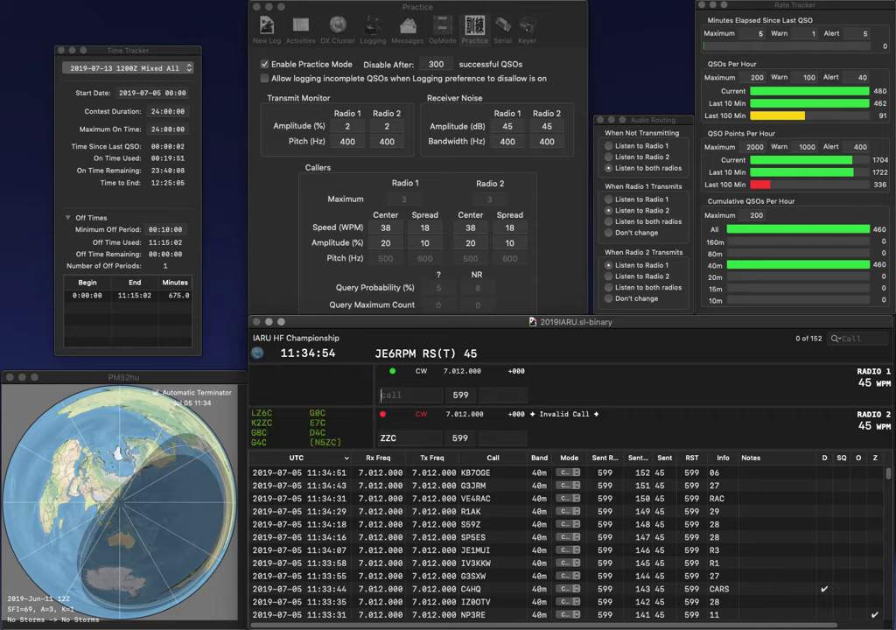
text(Z3M)
key(BackSpace)
text(G3M)
key(Return)
Step: Correct the Radio 2 call sign to ZS3AC, and log G3M with exchange 27 on Radio 1
key(BackSpace)
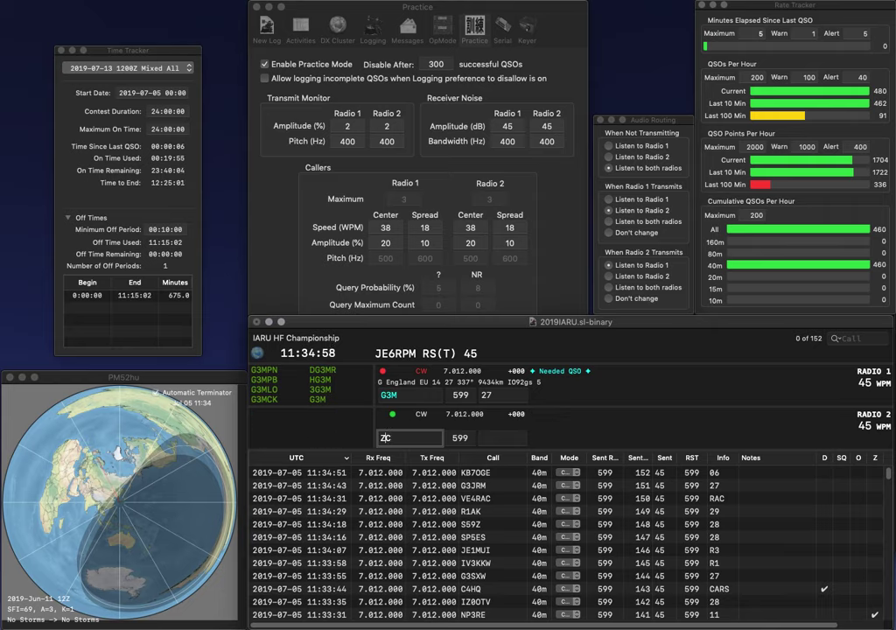
text(S)
text(3A)
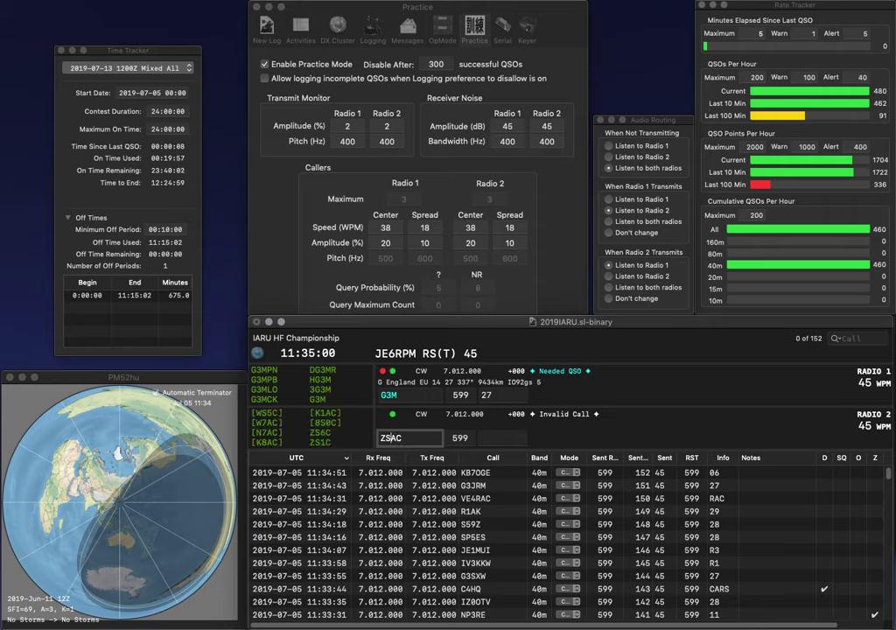
click(503, 396)
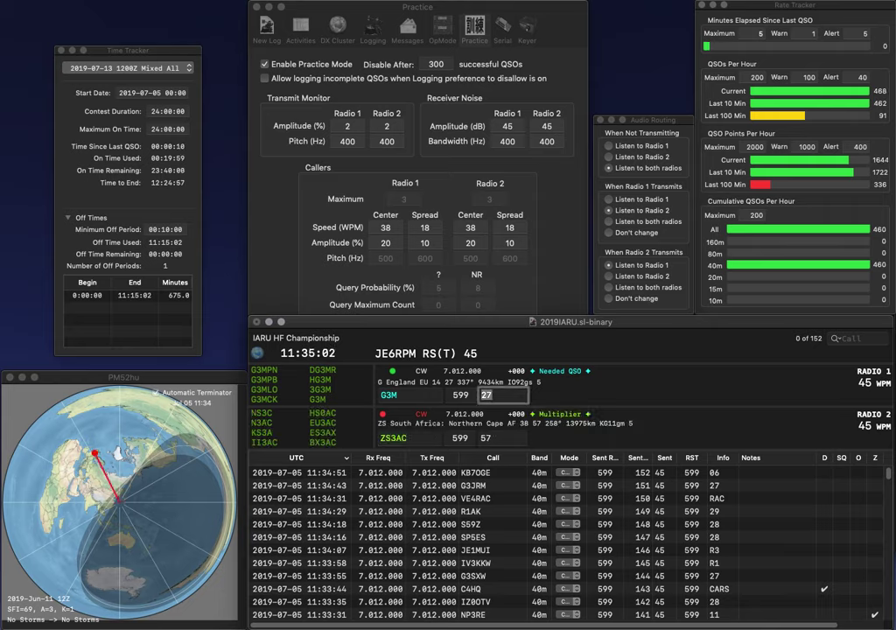
click(393, 437)
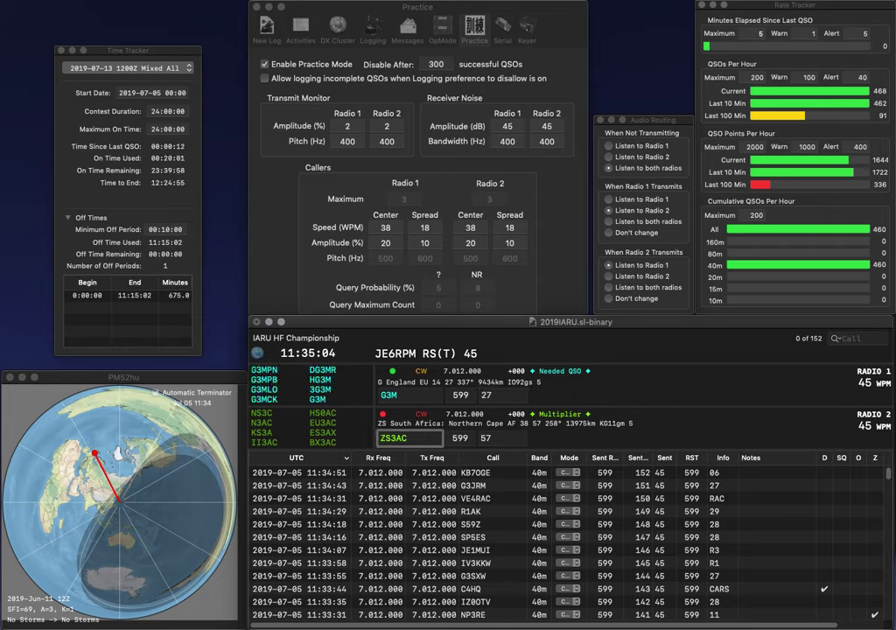
key(Return)
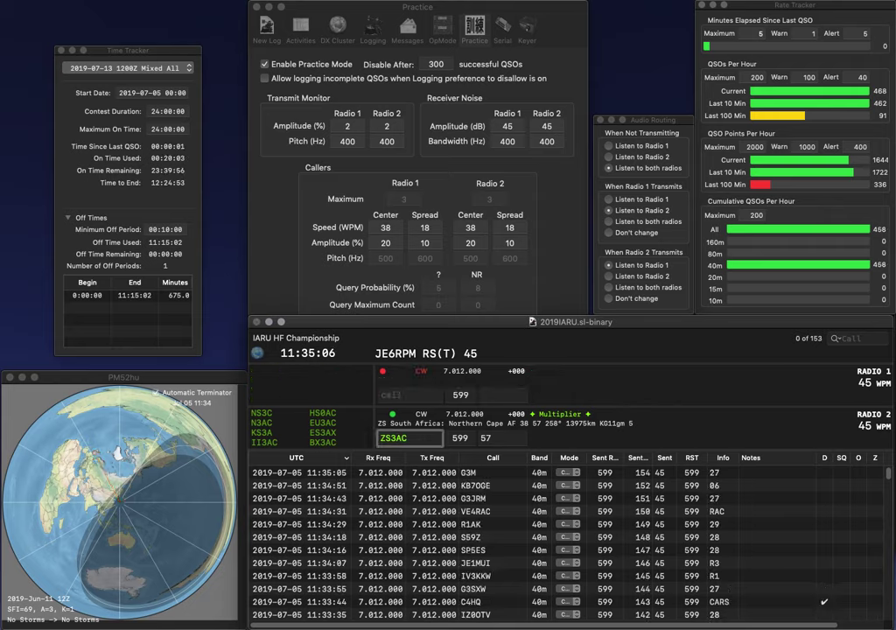
Step: Correct the Radio 2 call sign to ZS1AC and answer the caller again
key(BackSpace)
text(1)
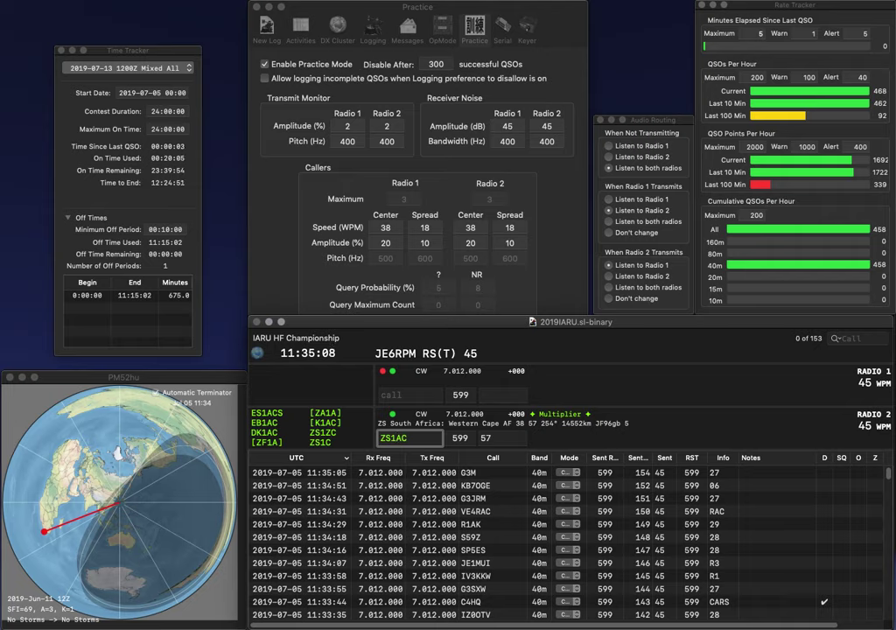
click(411, 395)
click(410, 438)
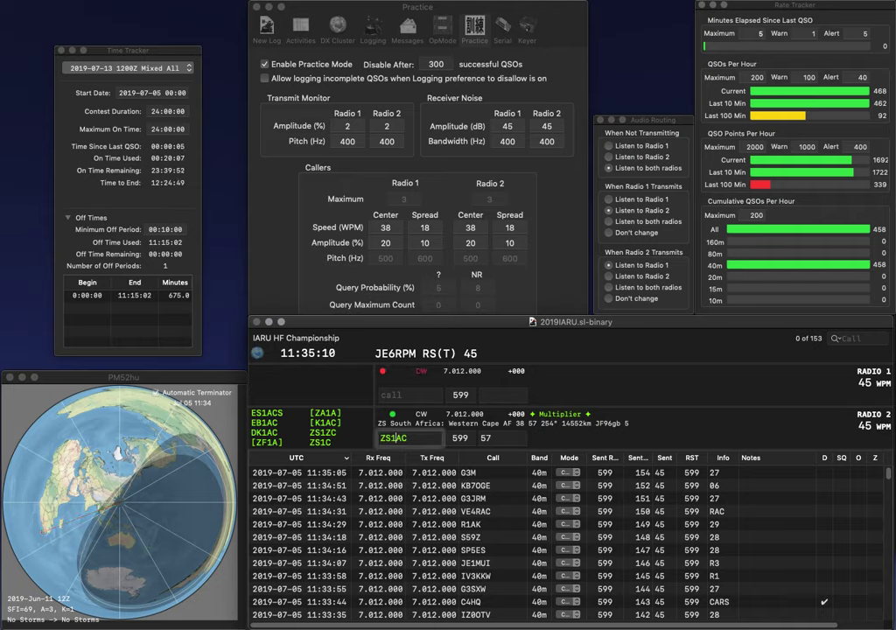
key(Return)
click(411, 395)
text(L7JX)
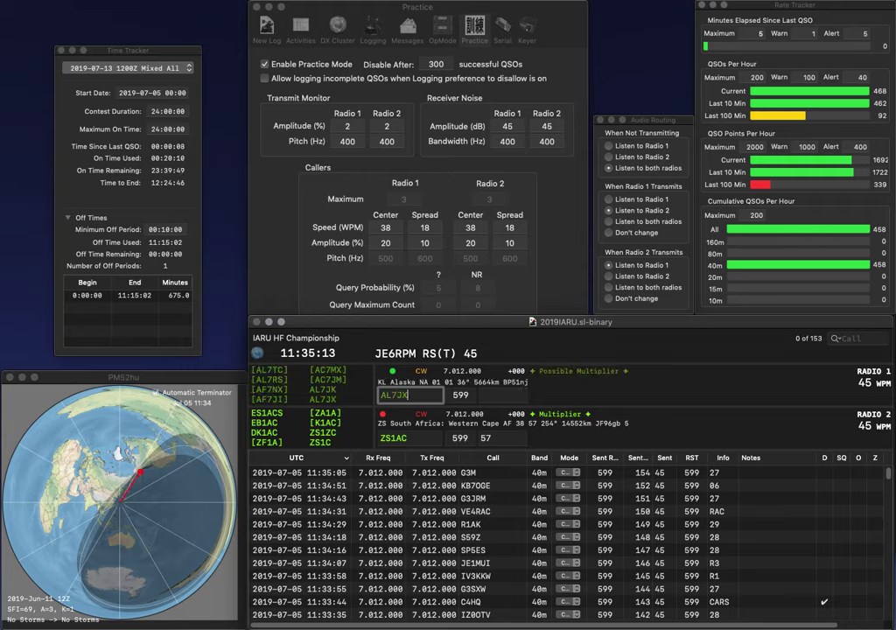
key(Return)
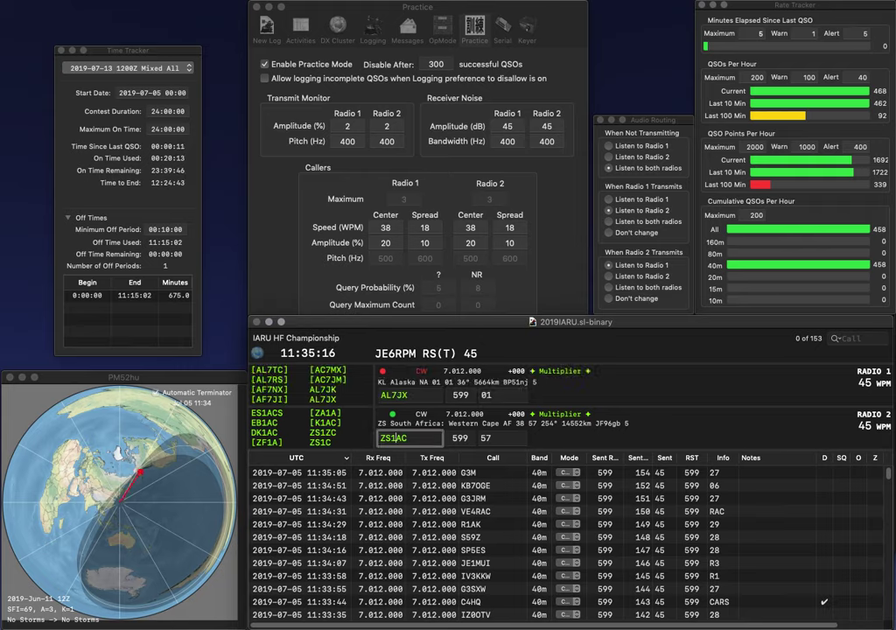
Step: Correct the Radio 2 call sign to ZS1ZC, and log AL7JX with exchange 01 and ZS1ZC with exchange 57
key(Delete)
text(Z)
key(Return)
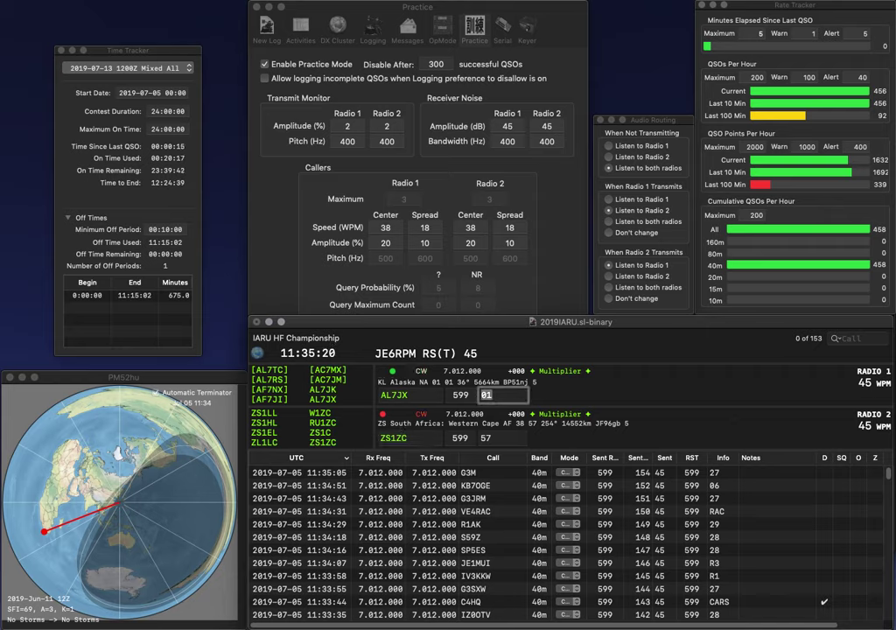
key(Return)
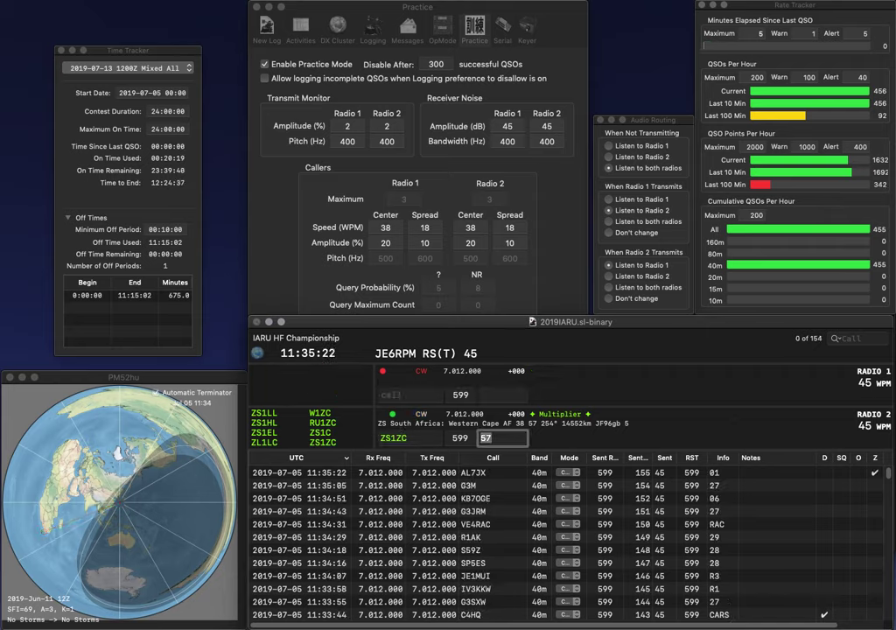
key(Return)
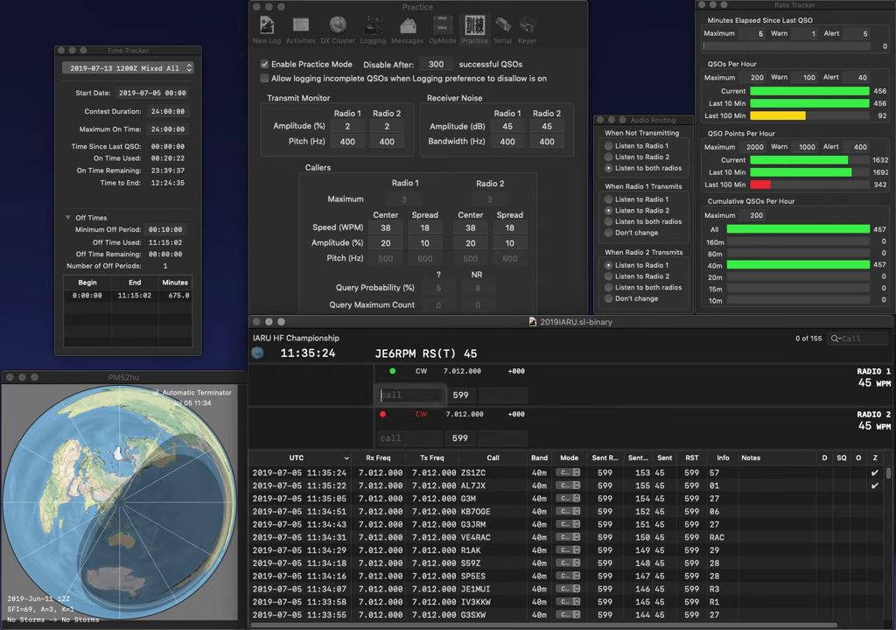
text(WB5Q)
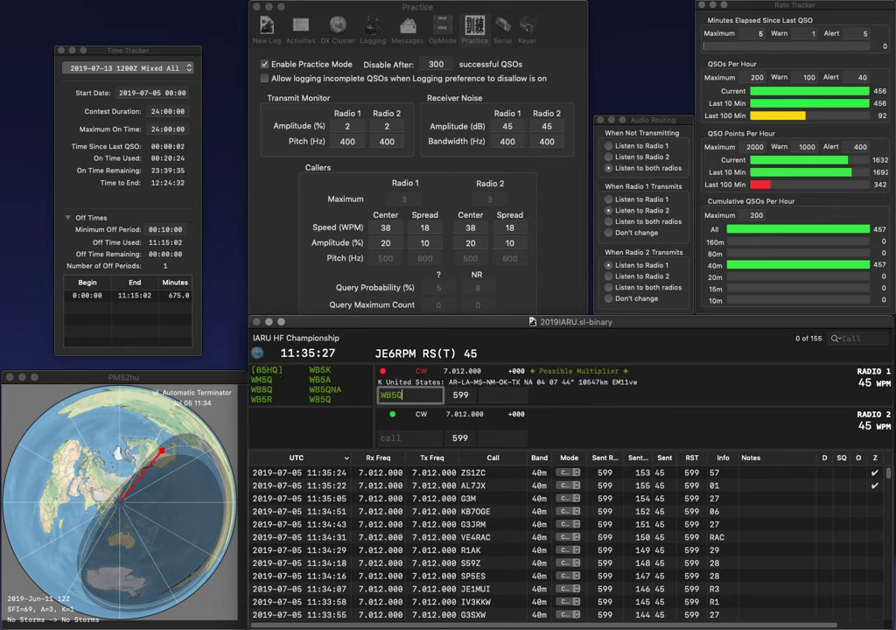
key(Return)
text(JK3GAD)
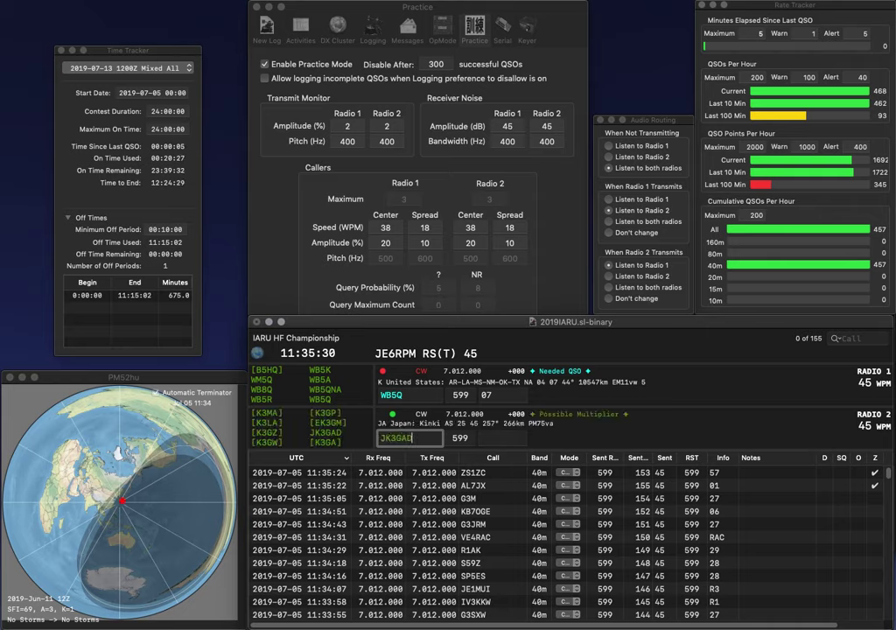
key(Return)
key(Tab)
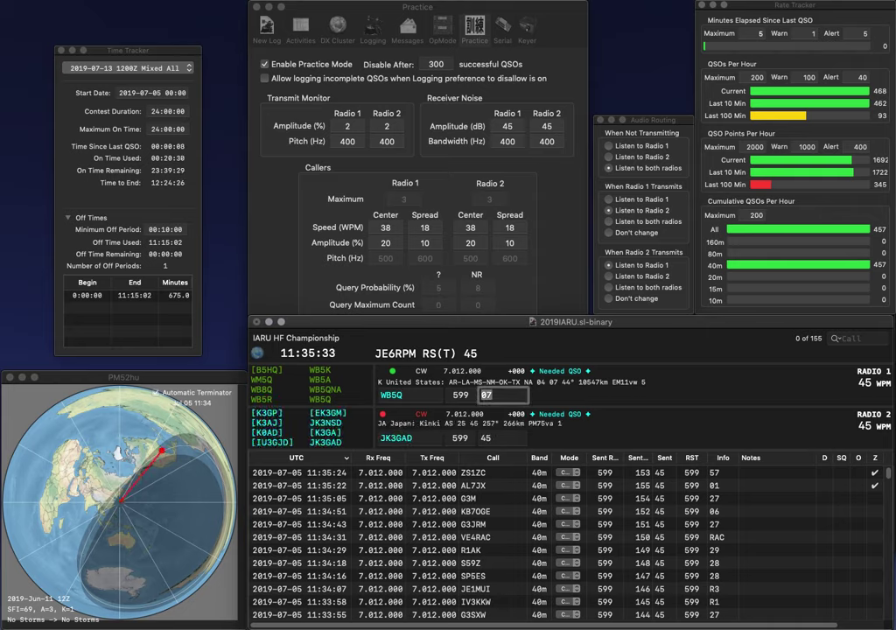
key(Return)
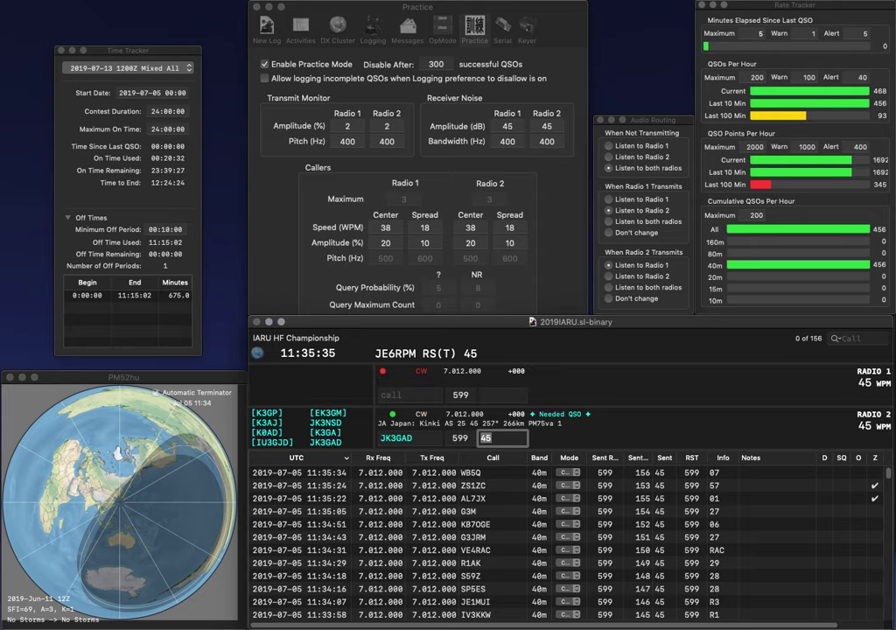
key(Return)
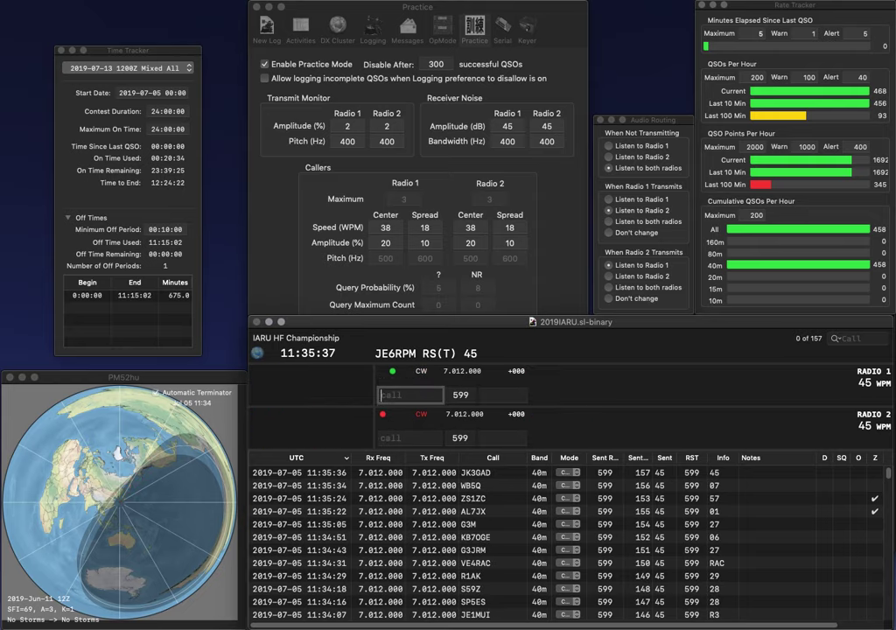
Step: Work and log AF7NX with exchange 06 on Radio 1 and AI4C with exchange 08 on Radio 2
text(AF7NX)
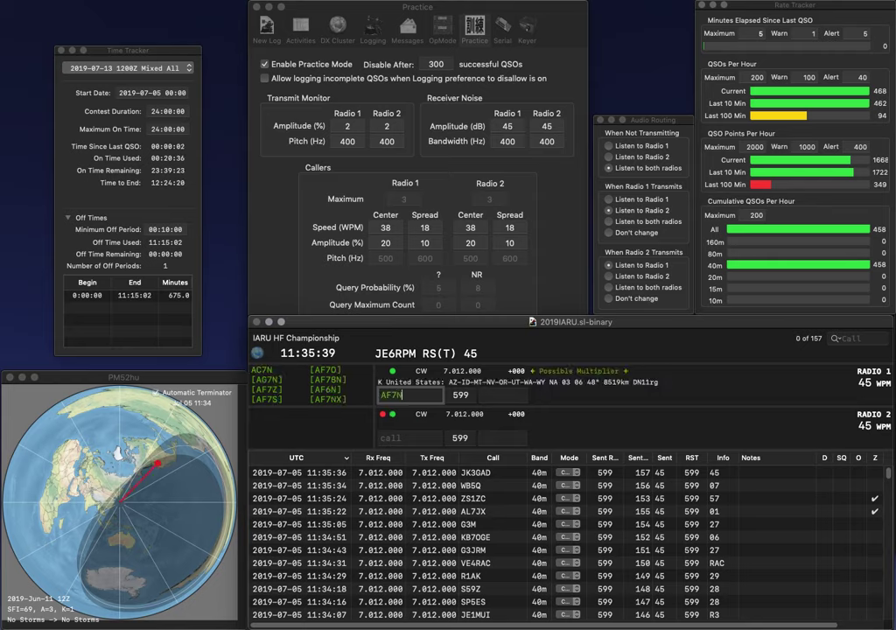
key(Return)
text(AI4C)
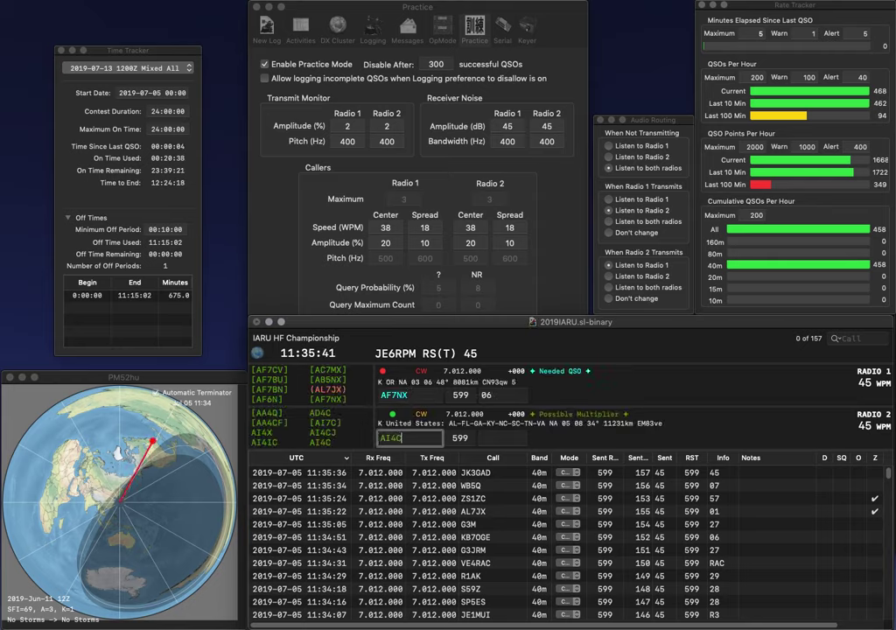
key(Return)
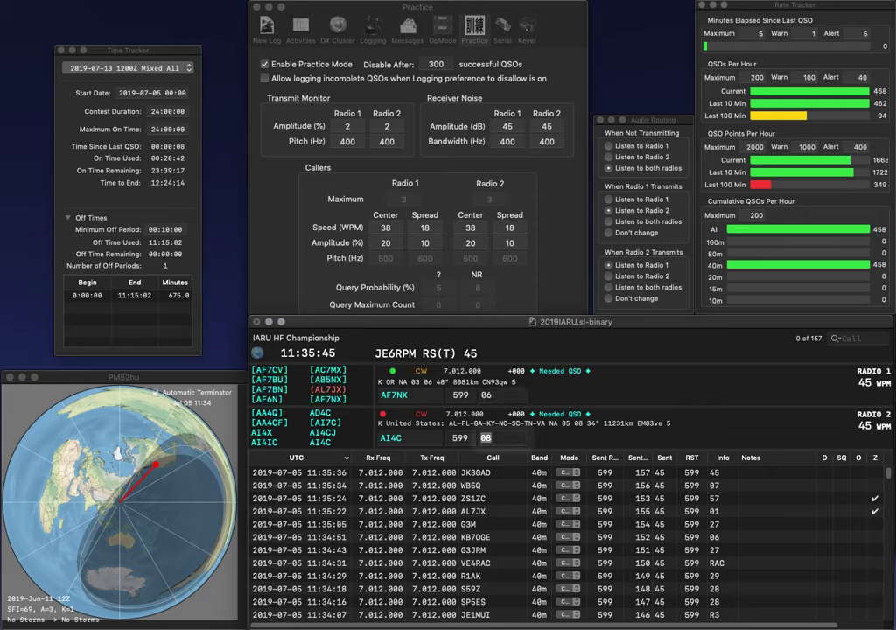
key(Return)
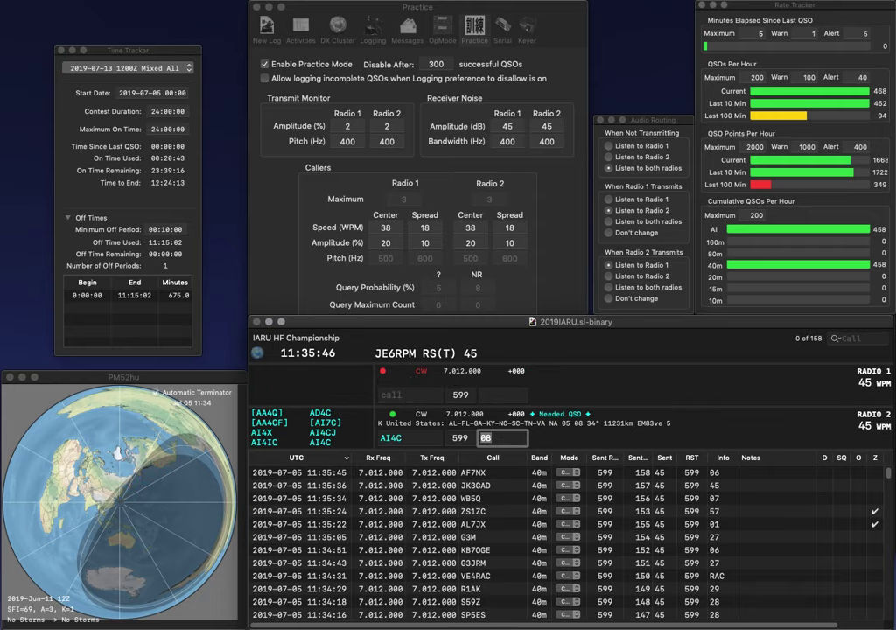
key(Return)
text(W)
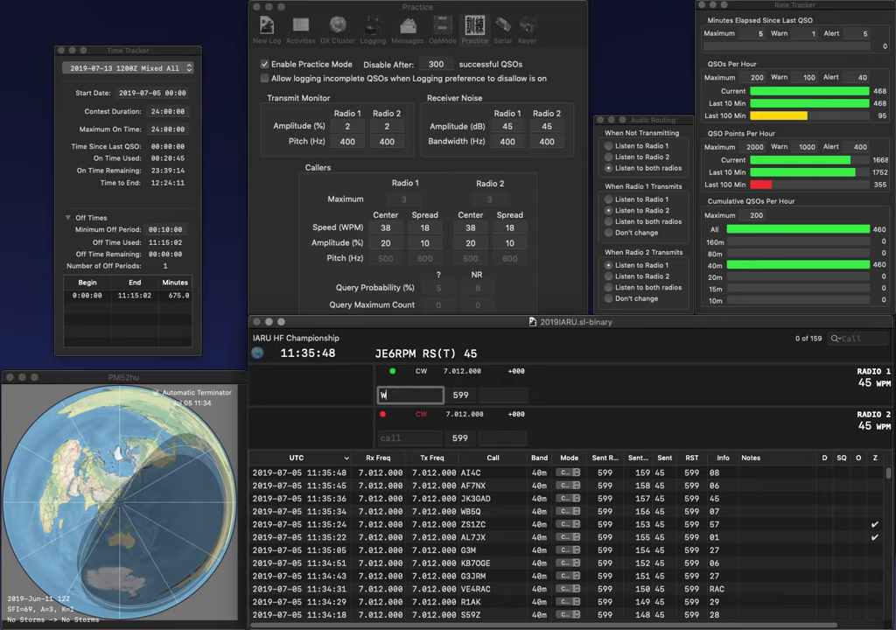
text(6V)
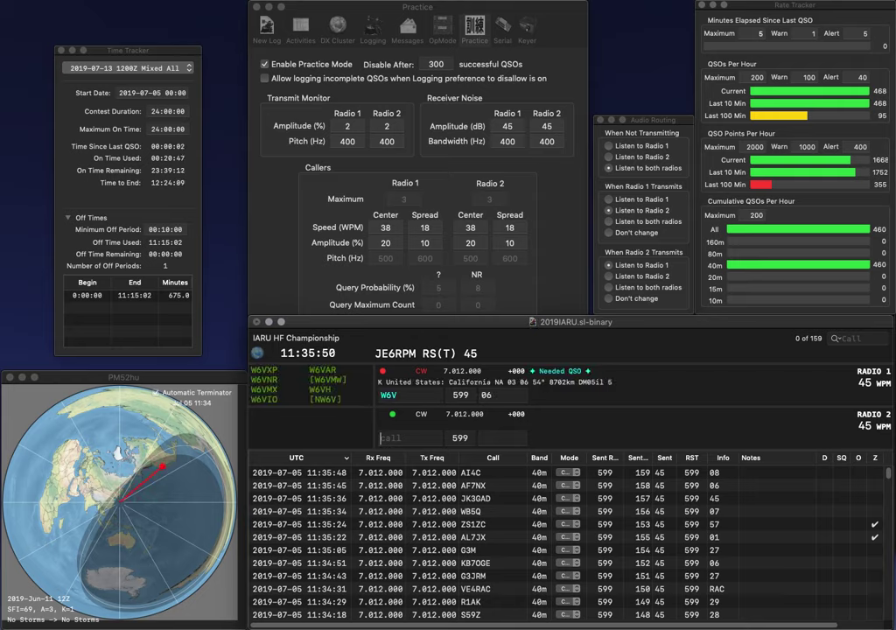
key(Return)
text(KG7TUO)
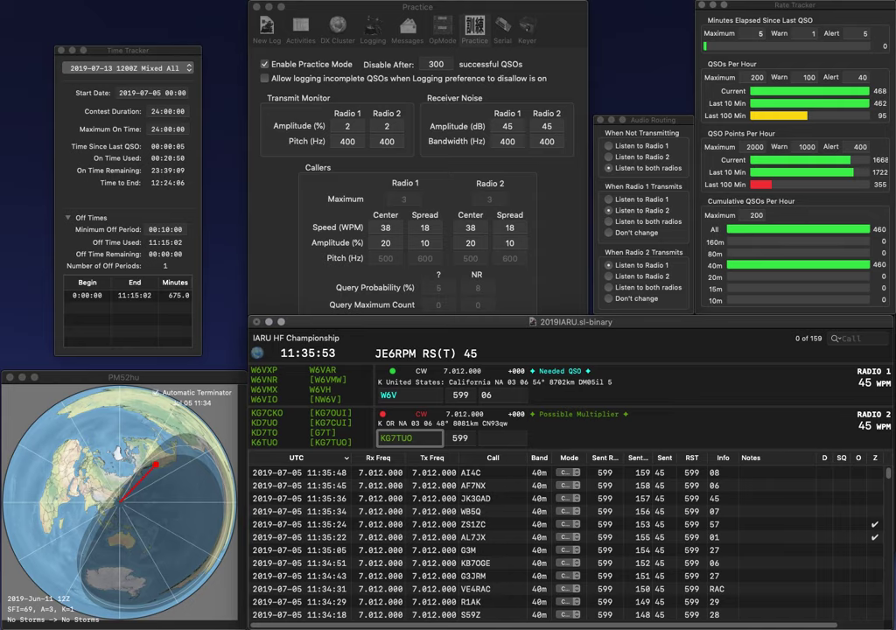
key(Return)
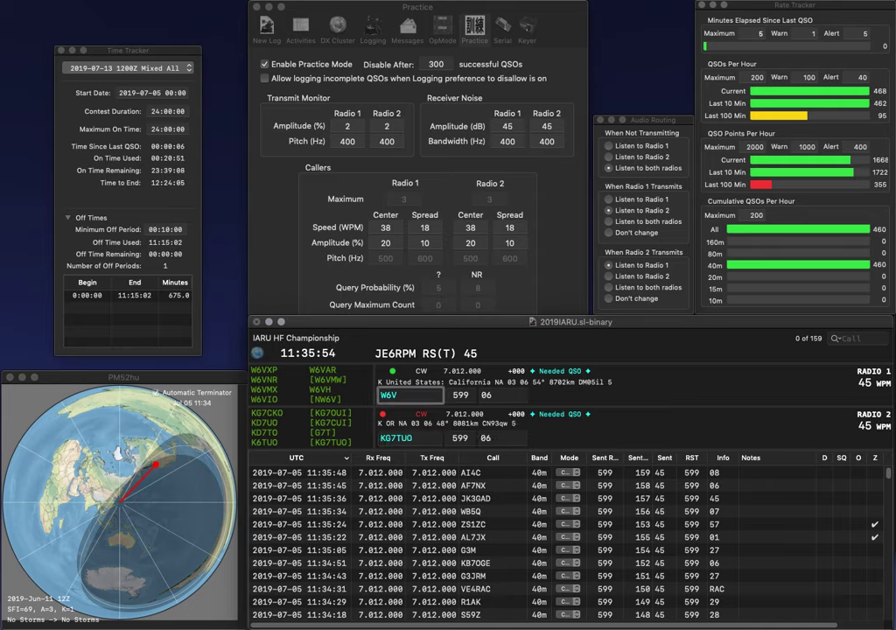
key(BackSpace)
text(PNX)
key(Return)
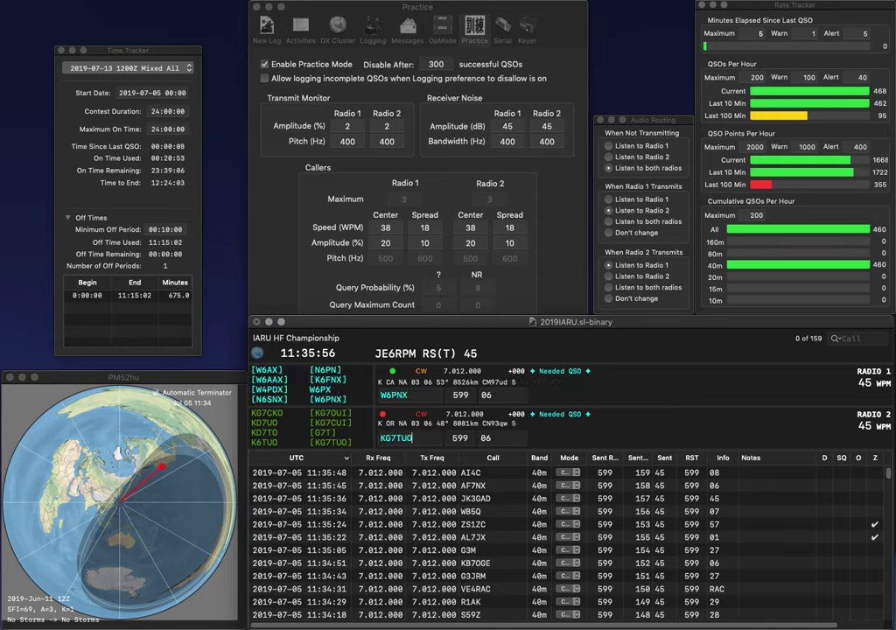
key(space)
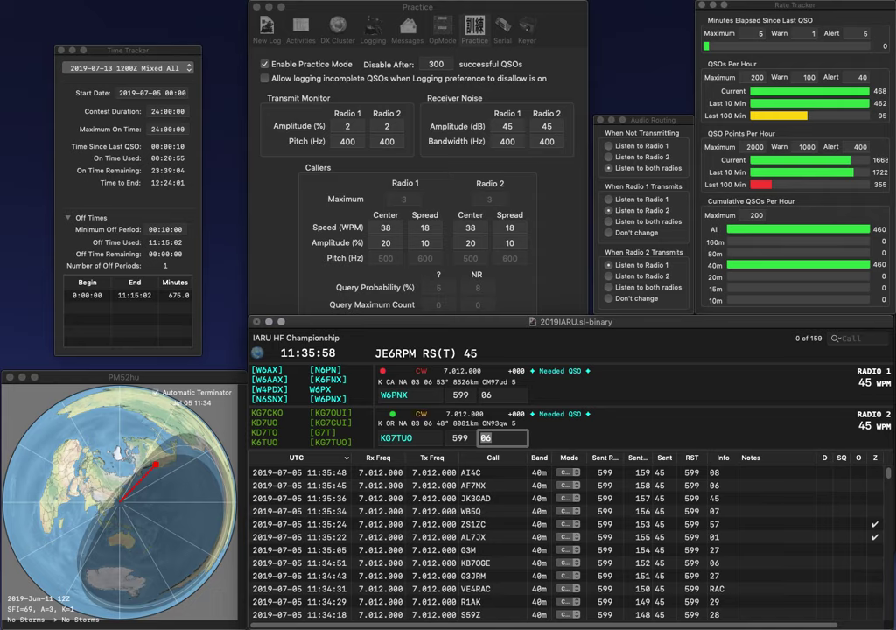
key(Return)
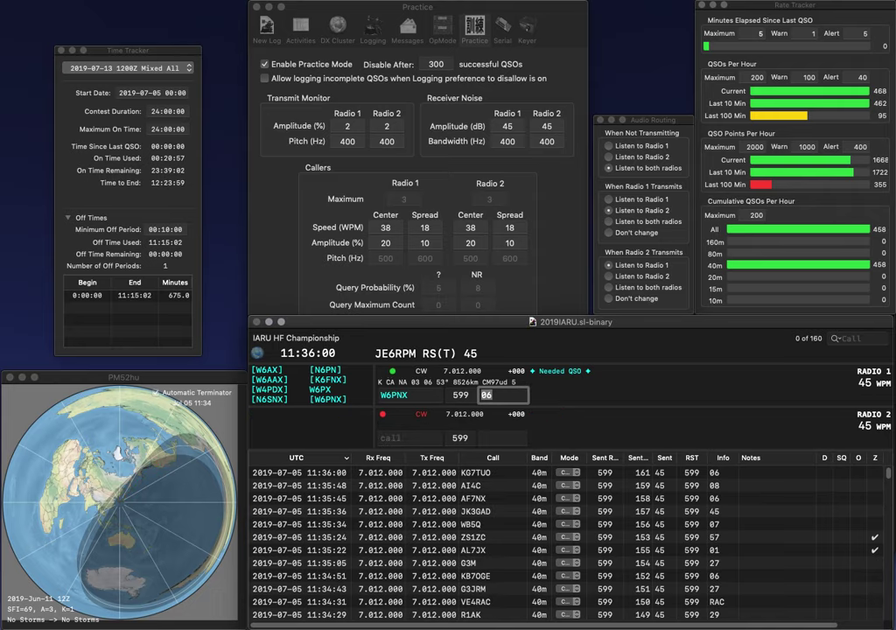
key(Return)
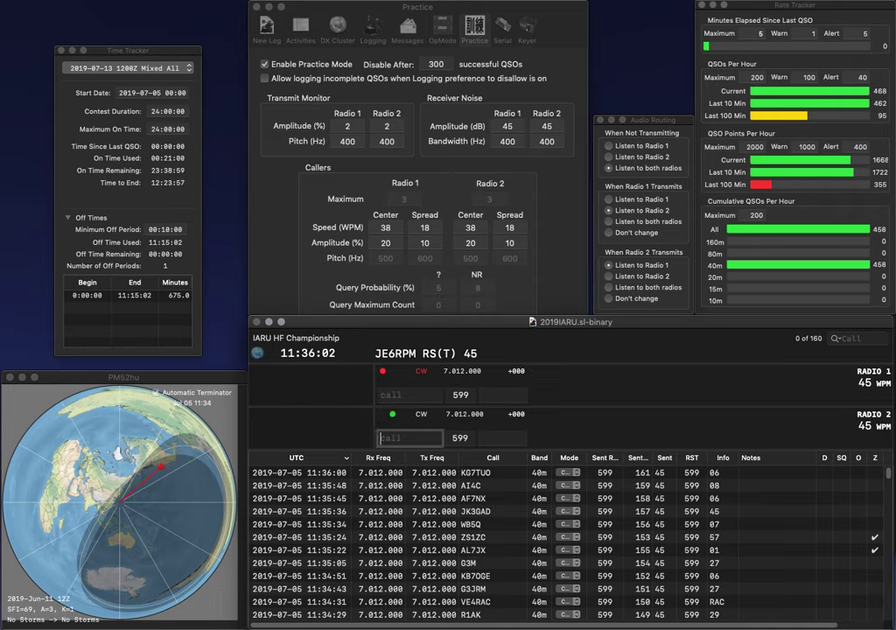
text(K5)
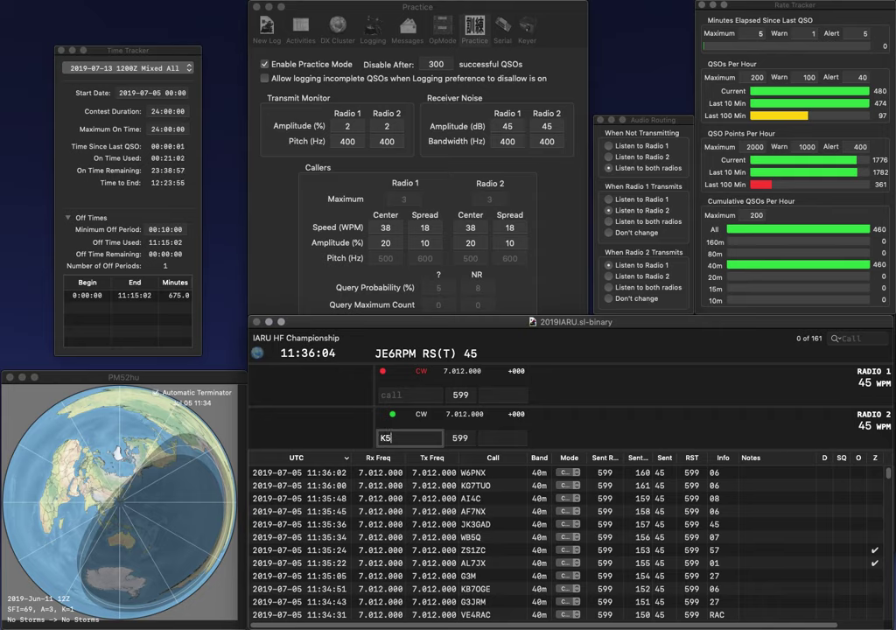
text(AWF)
key(Return)
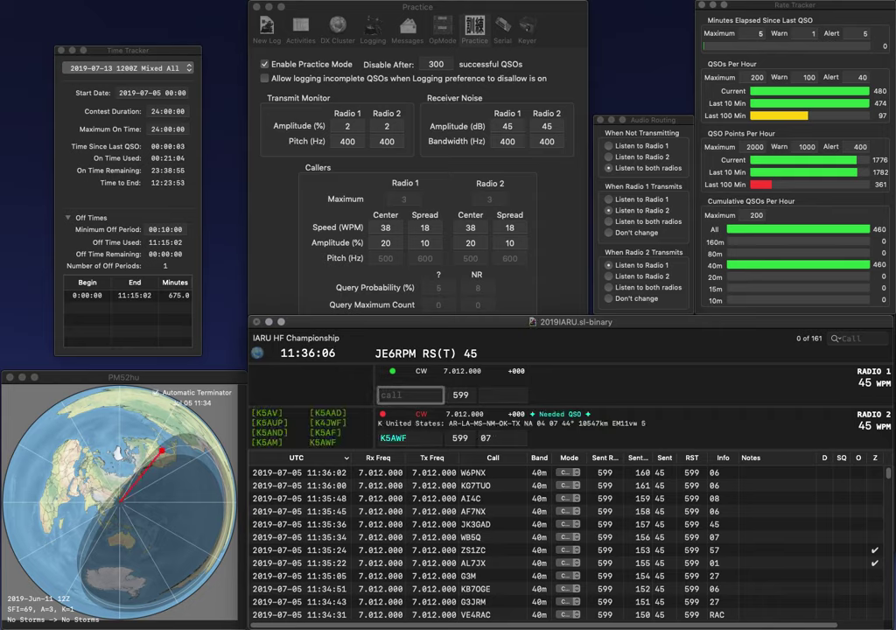
text(LW)
key(Return)
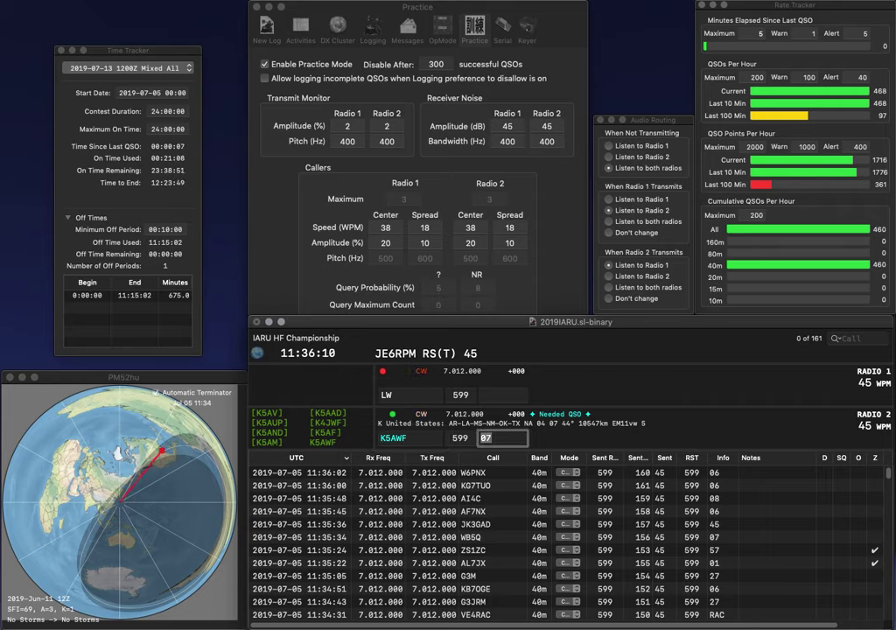
key(Return)
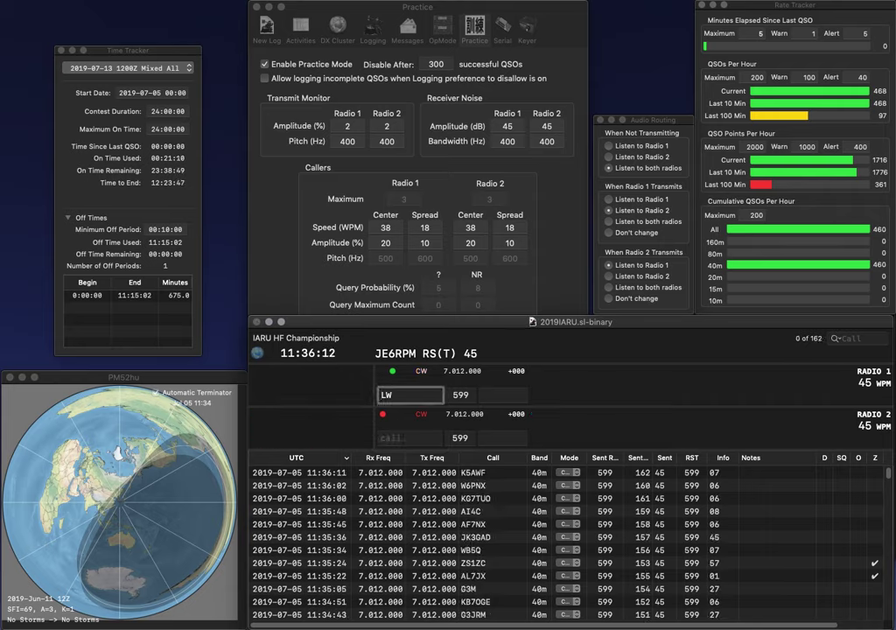
text(DF5)
key(Return)
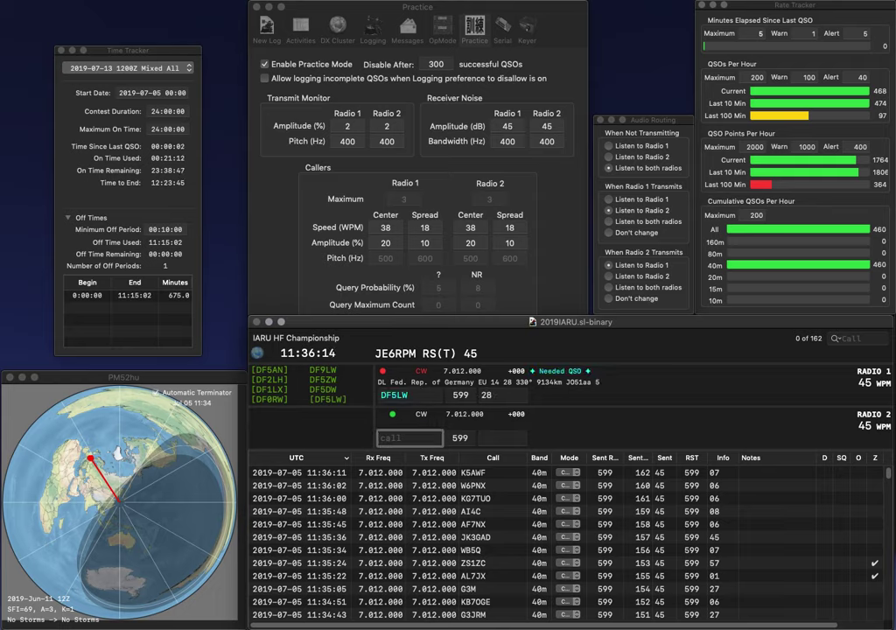
text(UN1HQ)
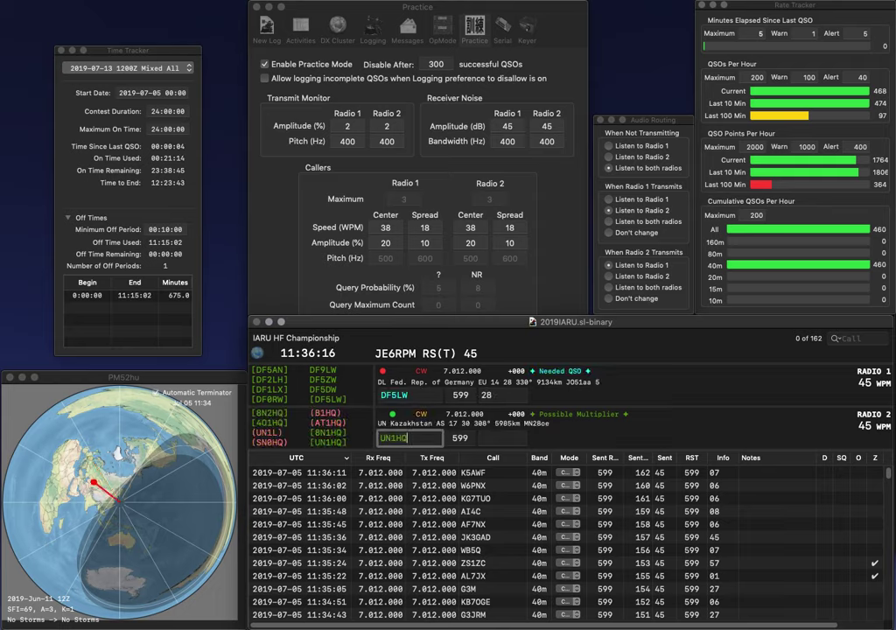
key(Return)
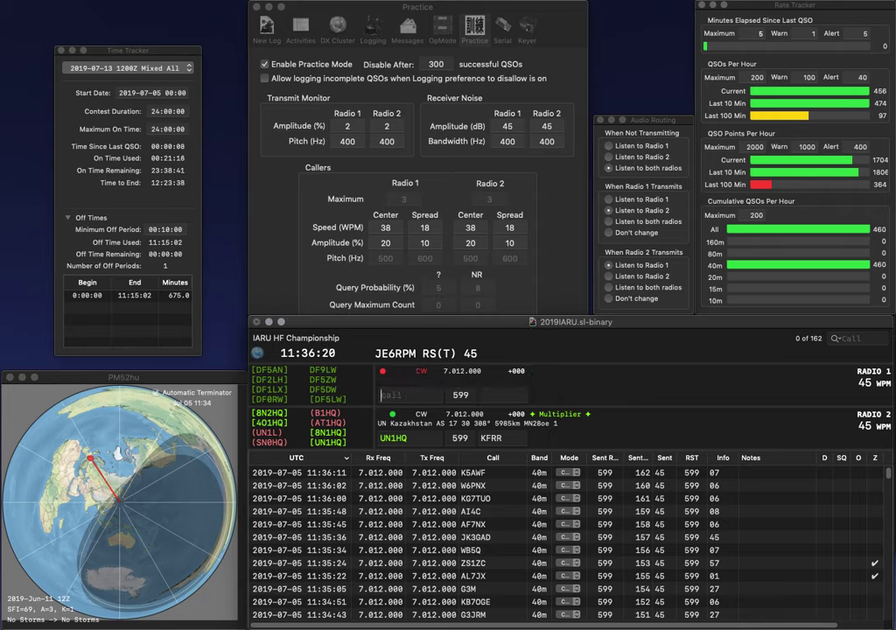
key(Return)
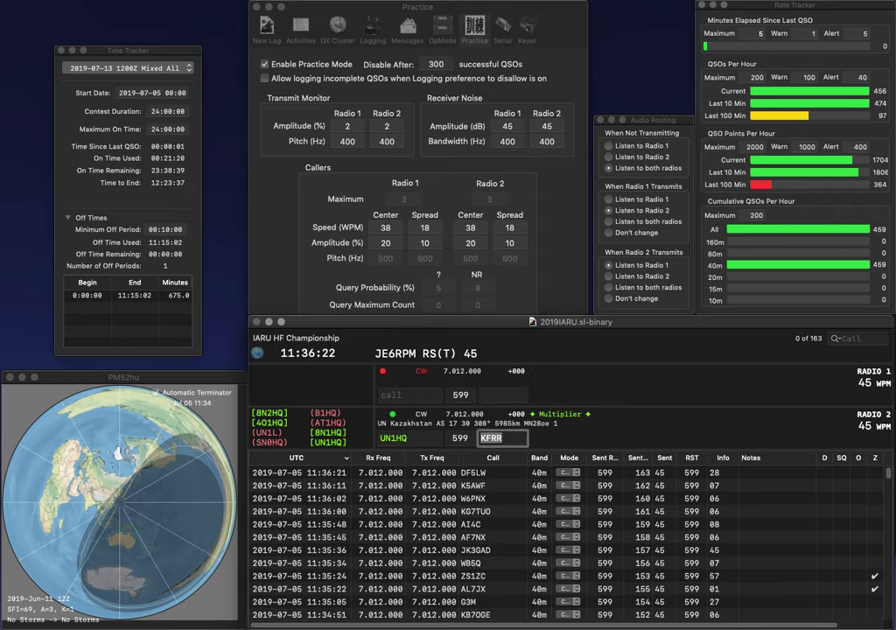
key(Return)
Step: Work and log W4WS with exchange 08 on Radio 1 and RA5C with exchange 29 on Radio 2
text(W4WS)
key(Return)
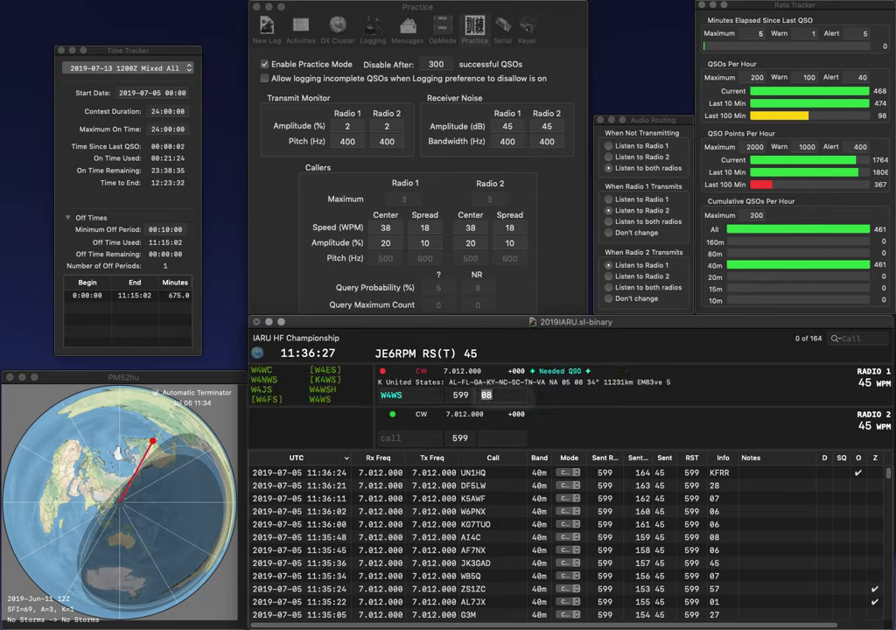
text(RA5C)
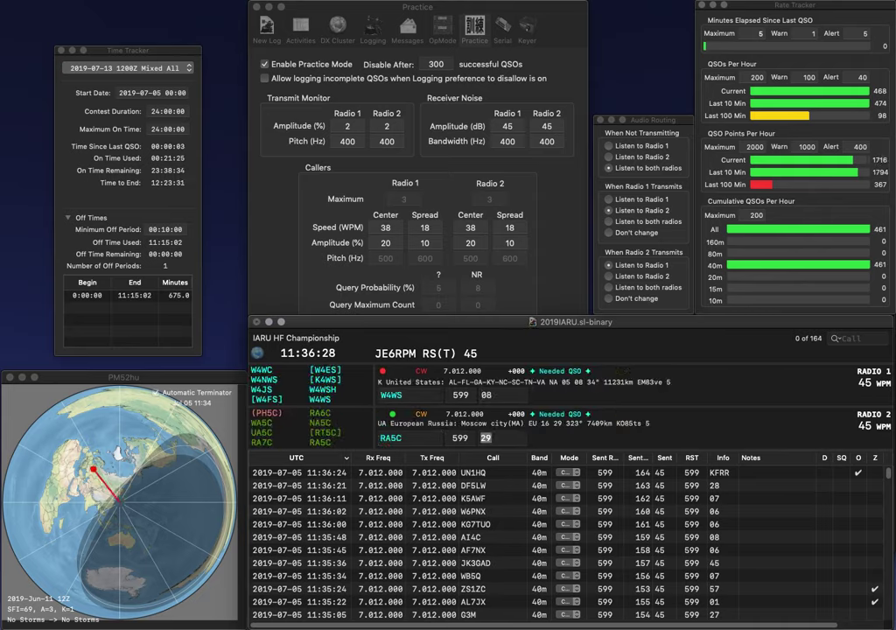
key(Return)
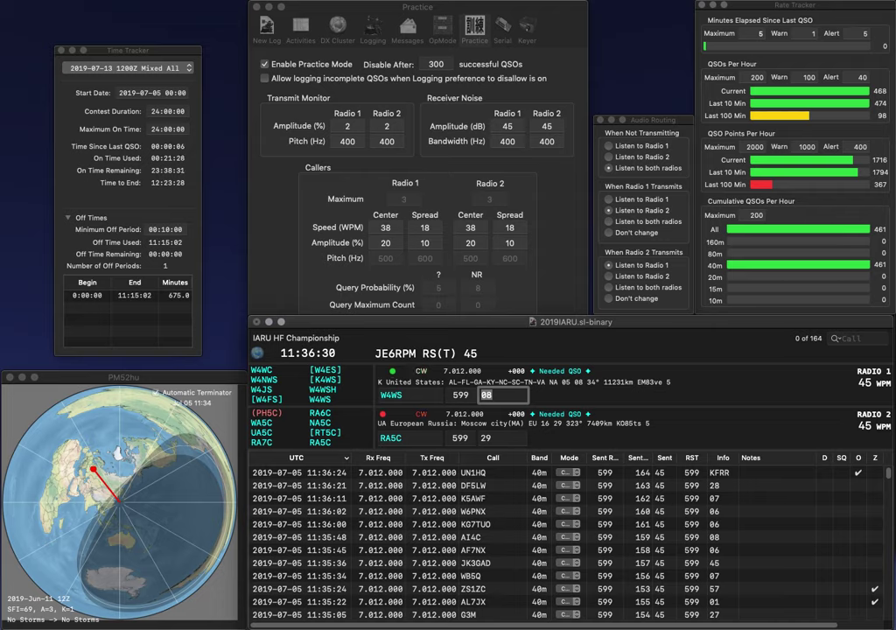
key(Return)
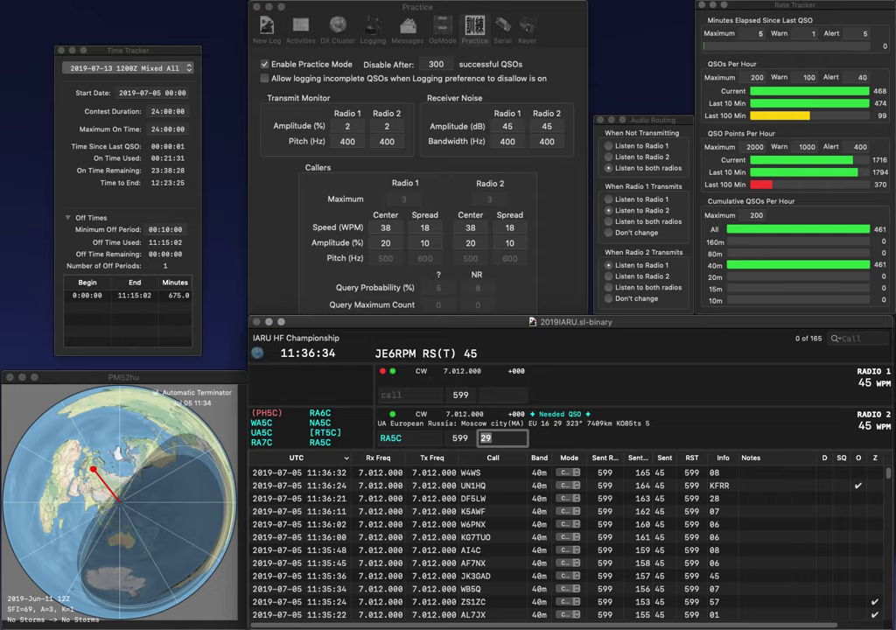
key(Return)
text(K)
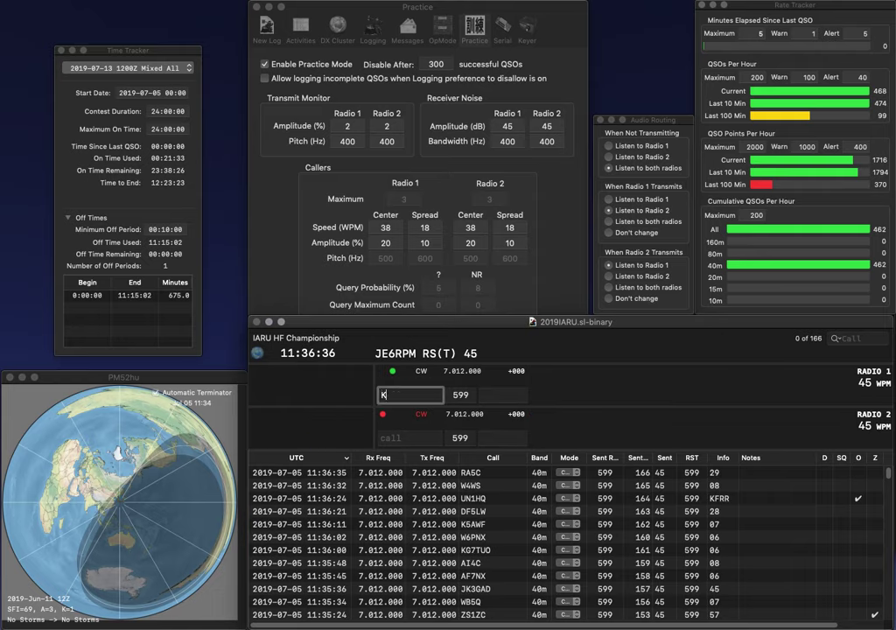
text(1ZK)
key(Return)
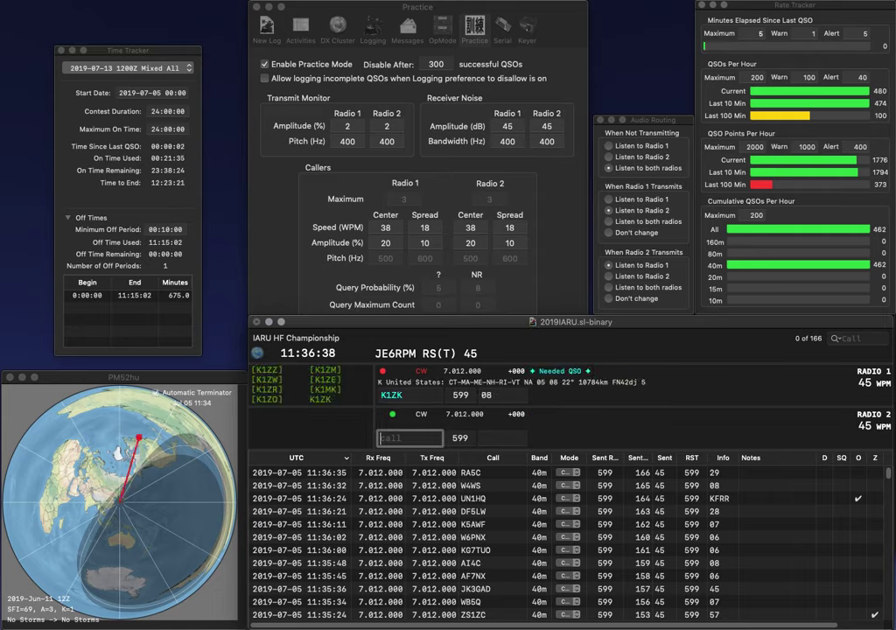
text(8RX)
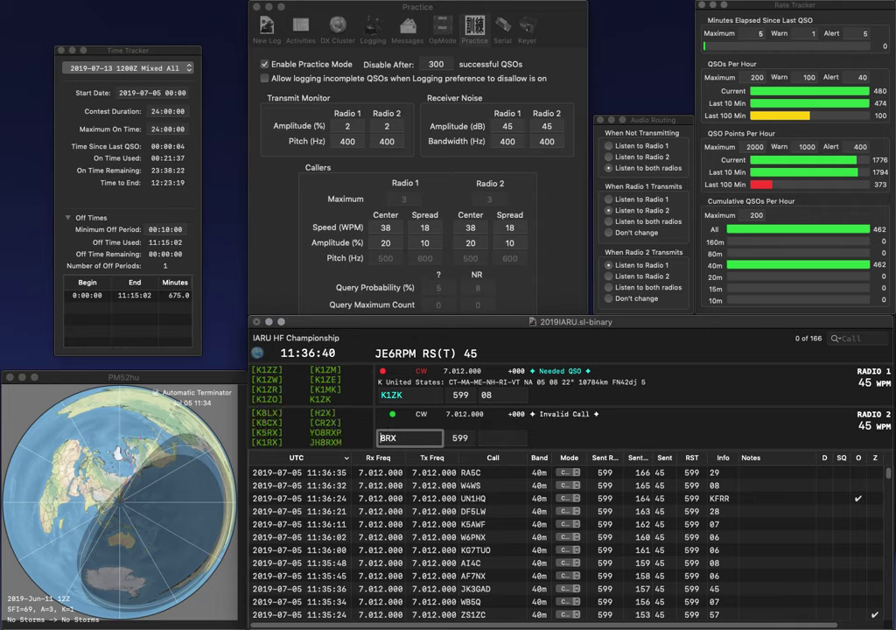
key(Return)
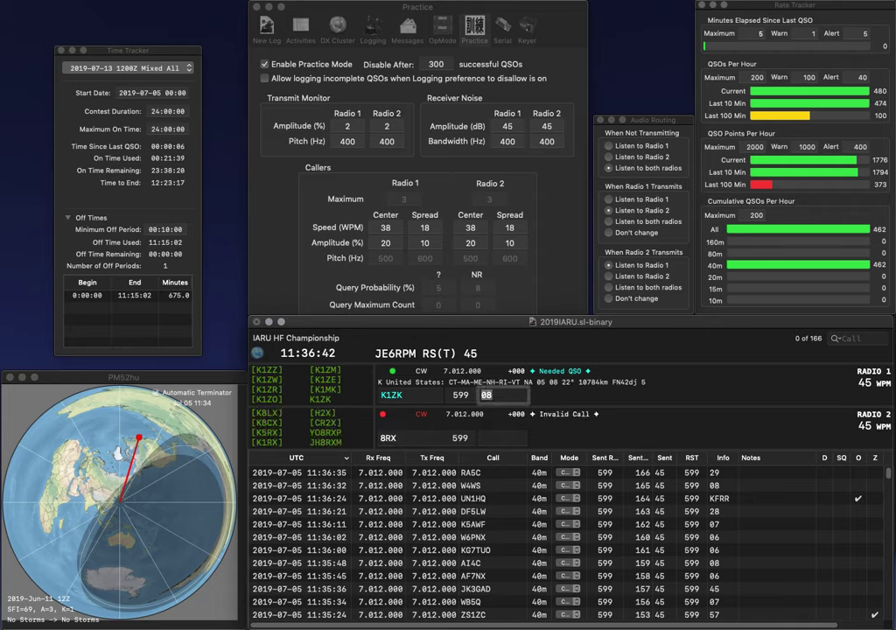
key(Return)
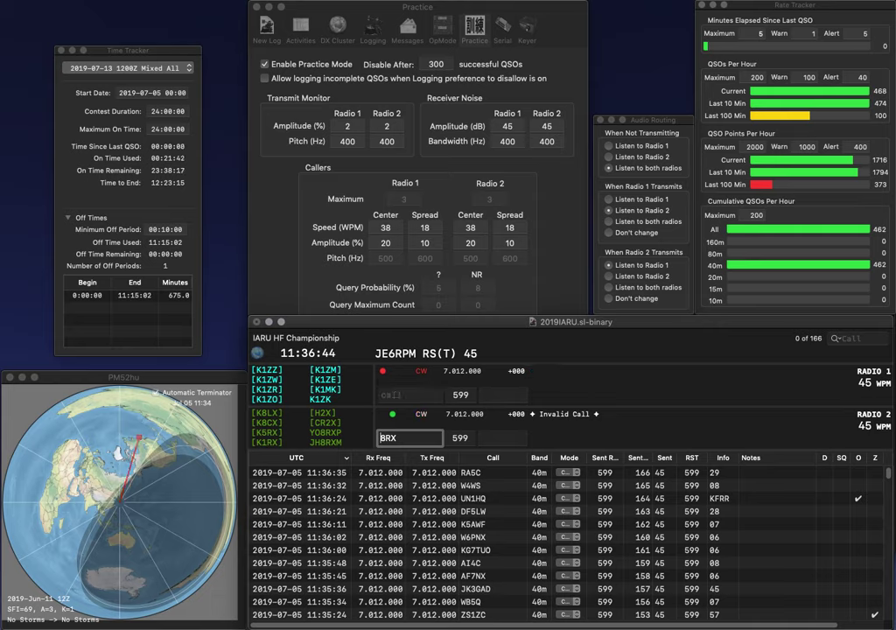
Step: Correct the Radio 2 call sign to K9RX and log it with exchange 08, while answering KC7YS on Radio 1
text(K)
key(Delete)
text(9)
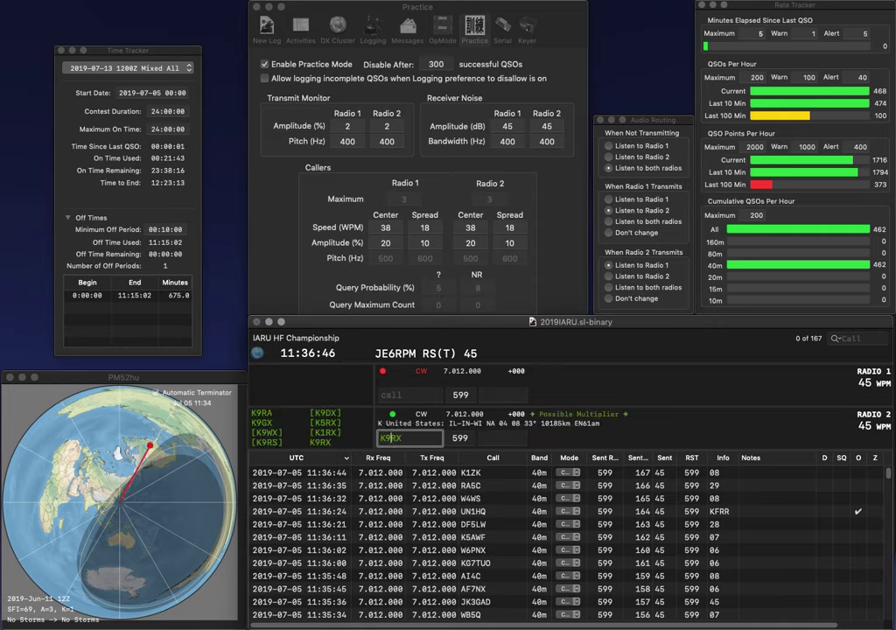
key(Return)
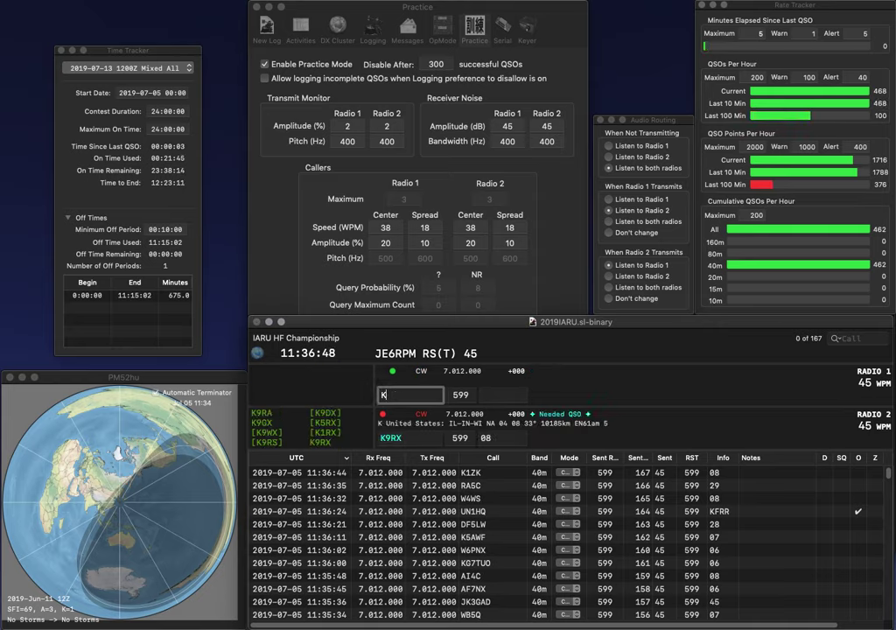
text(KC7YS)
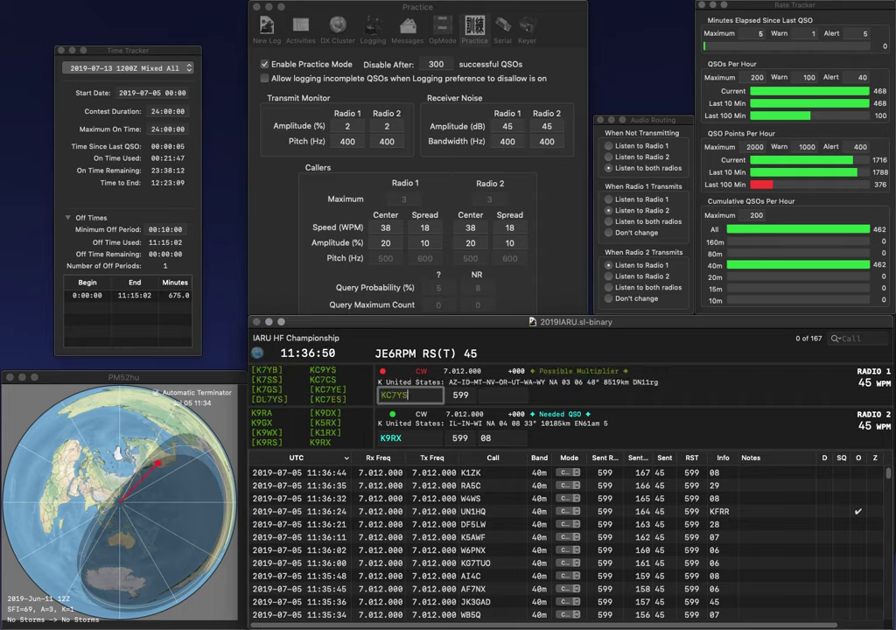
key(Return)
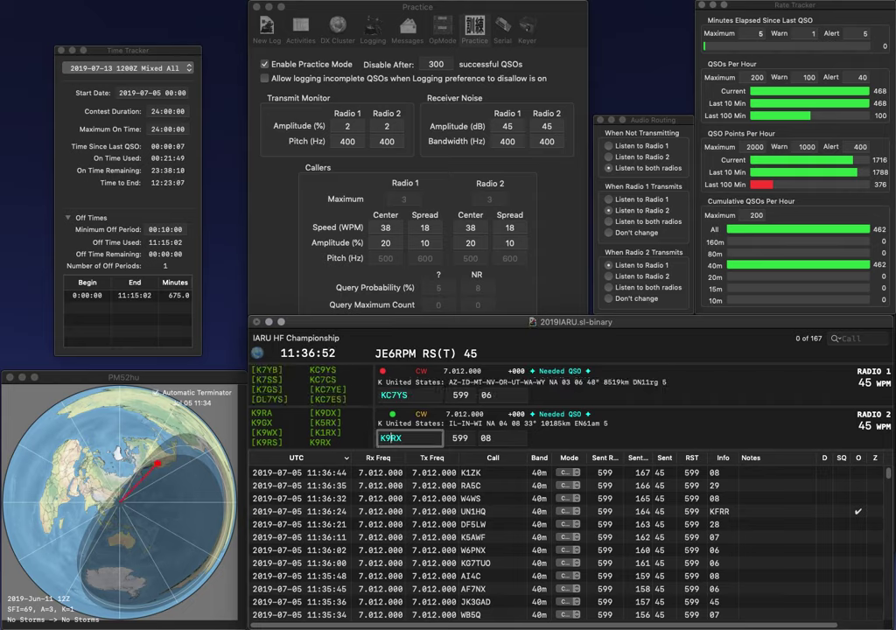
key(Return)
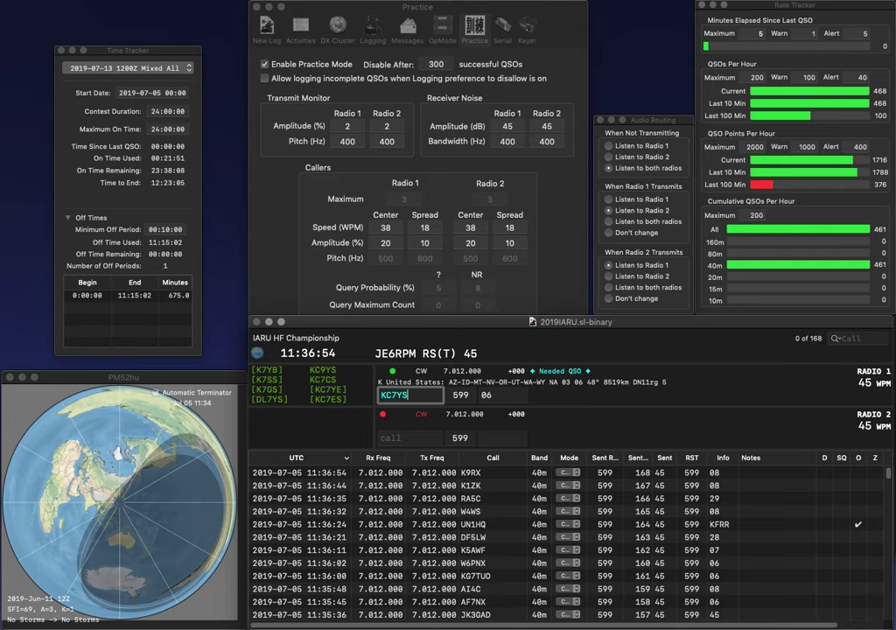
key(BackSpace)
key(BackSpace)
text(CS)
key(Return)
text(LU4)
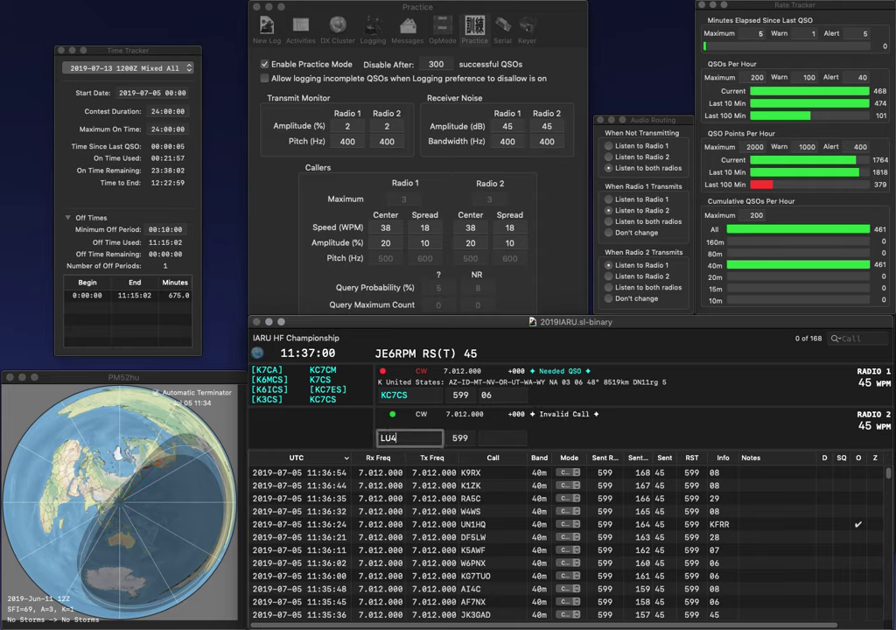
text(AA)
key(Return)
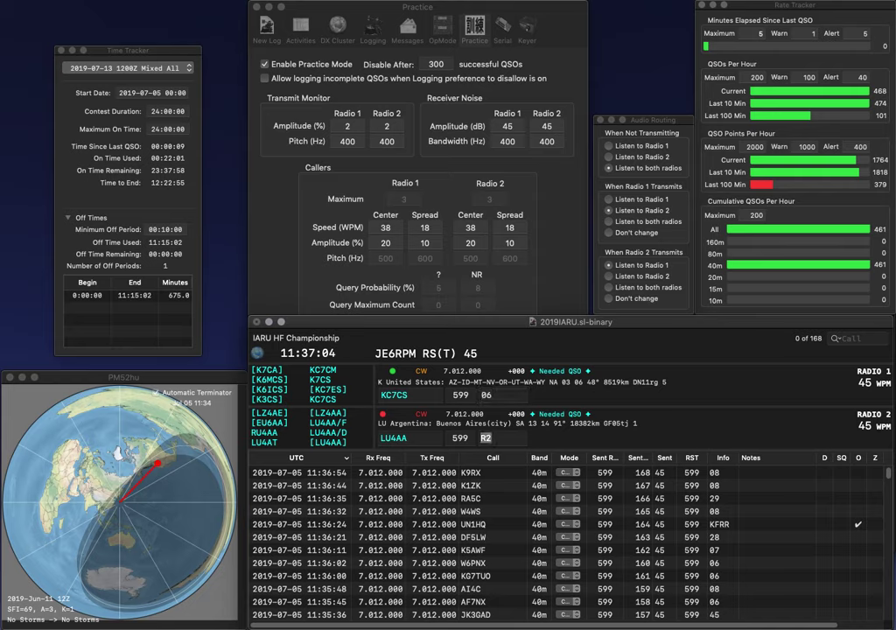
key(Return)
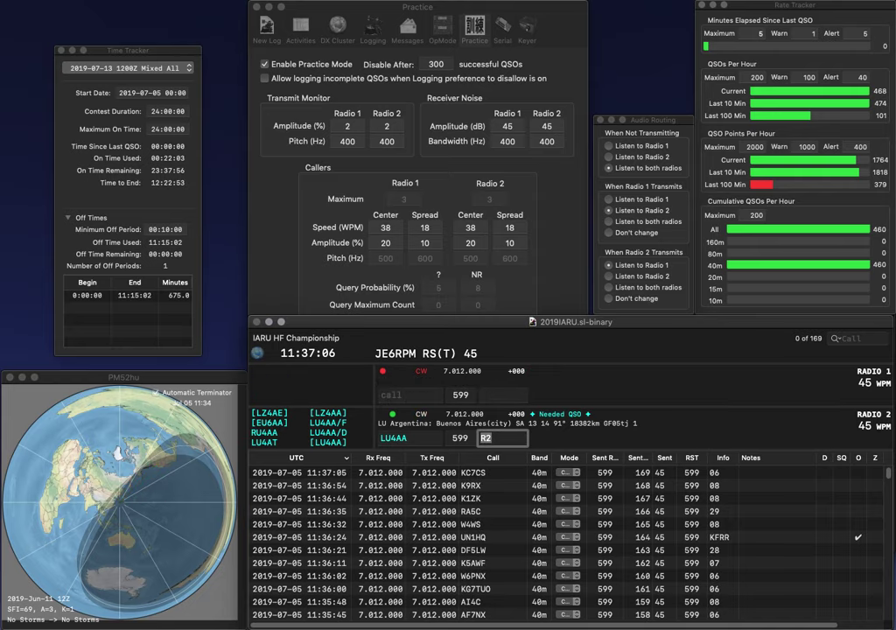
key(Return)
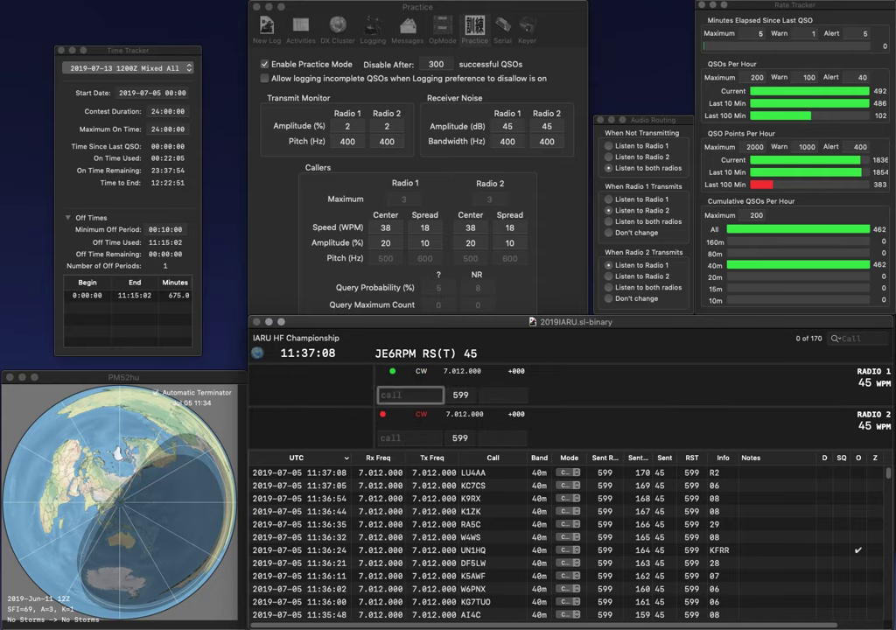
text(KC1FSZ)
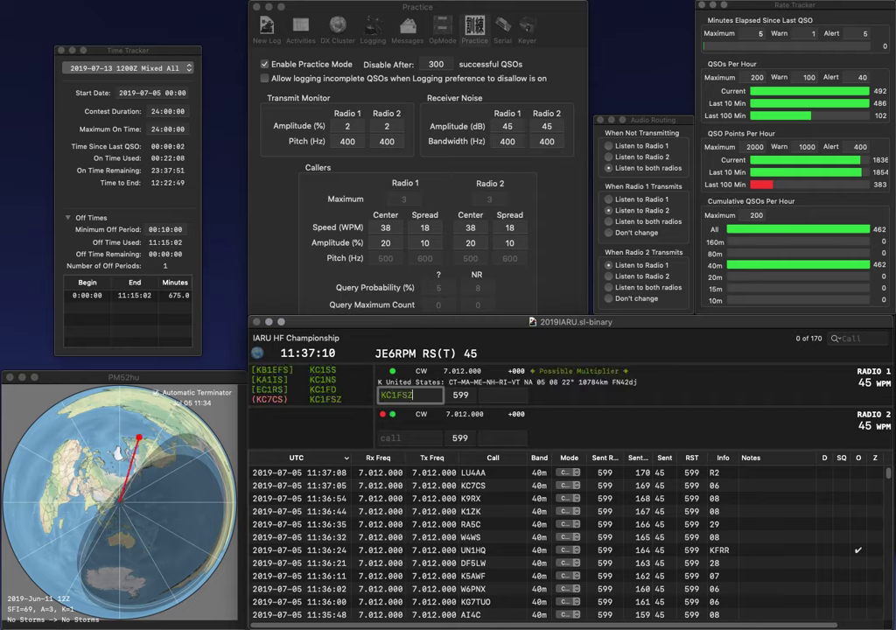
key(Return)
text(VE4Q)
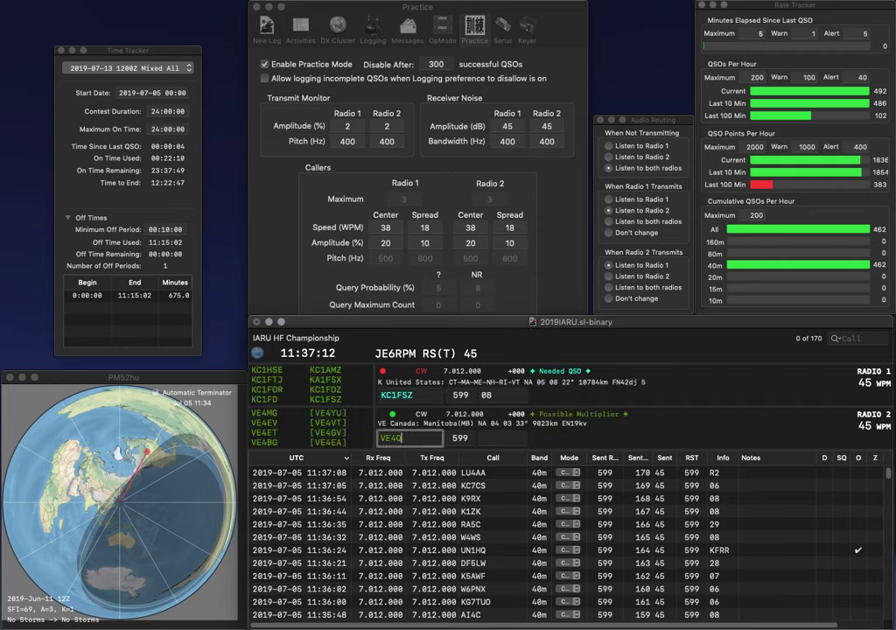
key(BackSpace)
text(3QN)
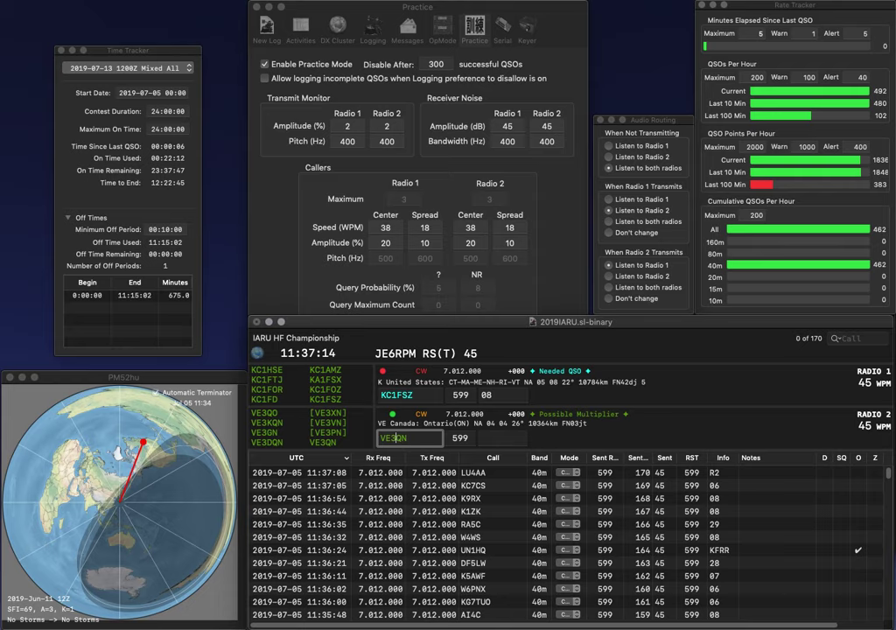
key(Return)
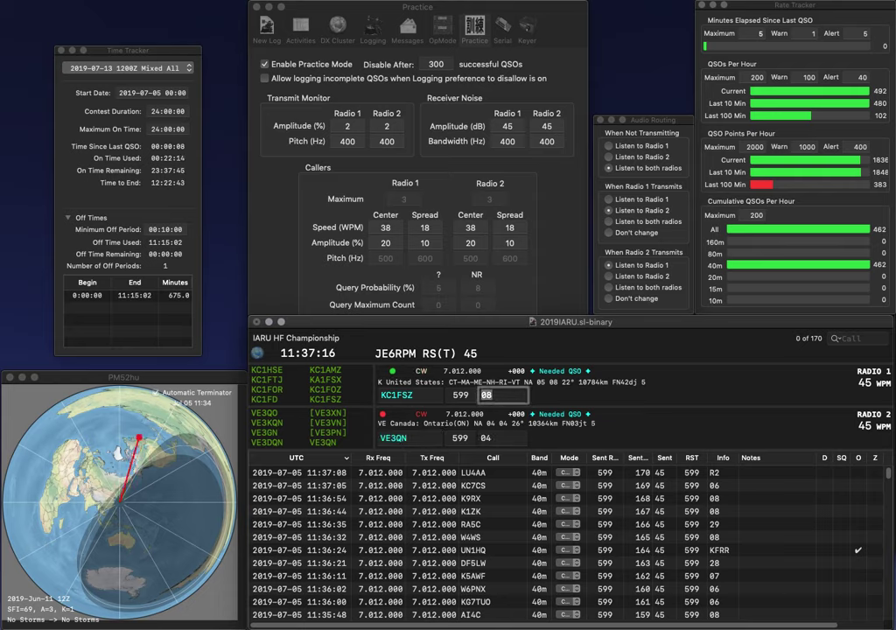
key(Return)
key(Return)
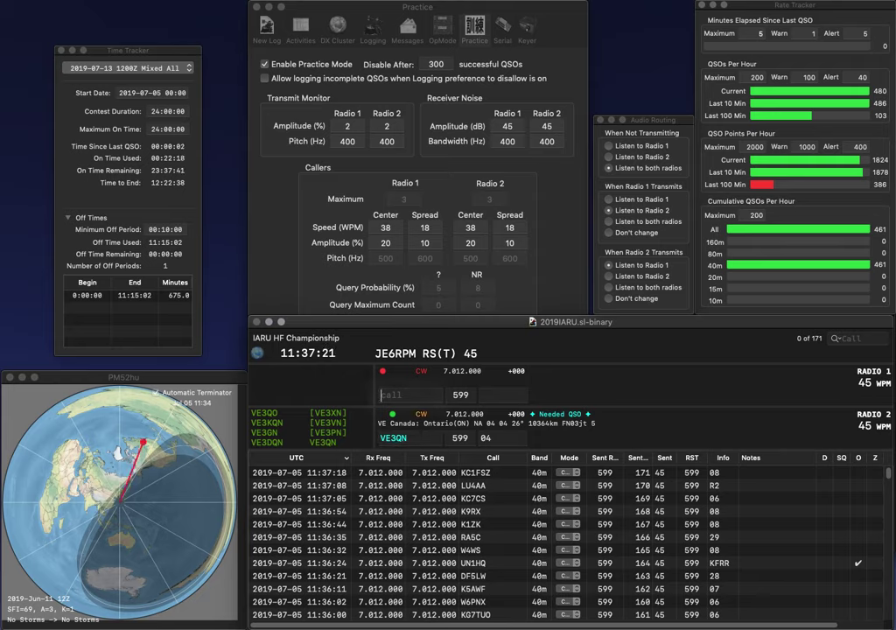
key(Return)
text(I)
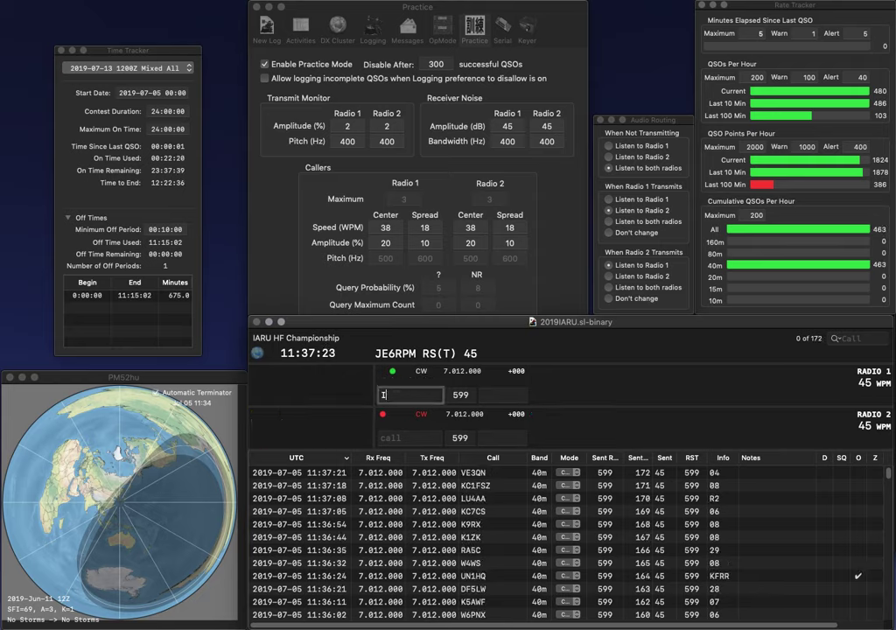
text(Z0GMS)
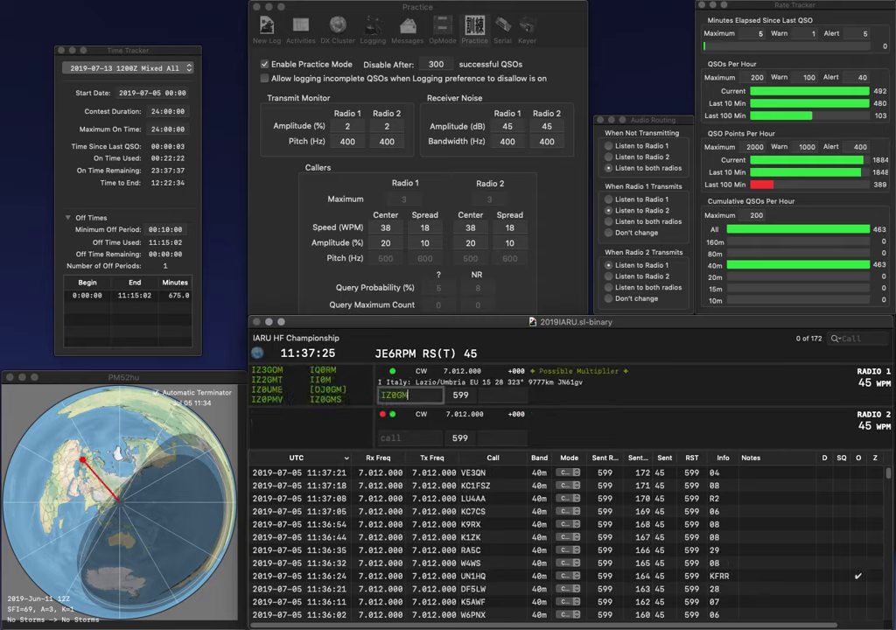
key(Return)
key(Tab)
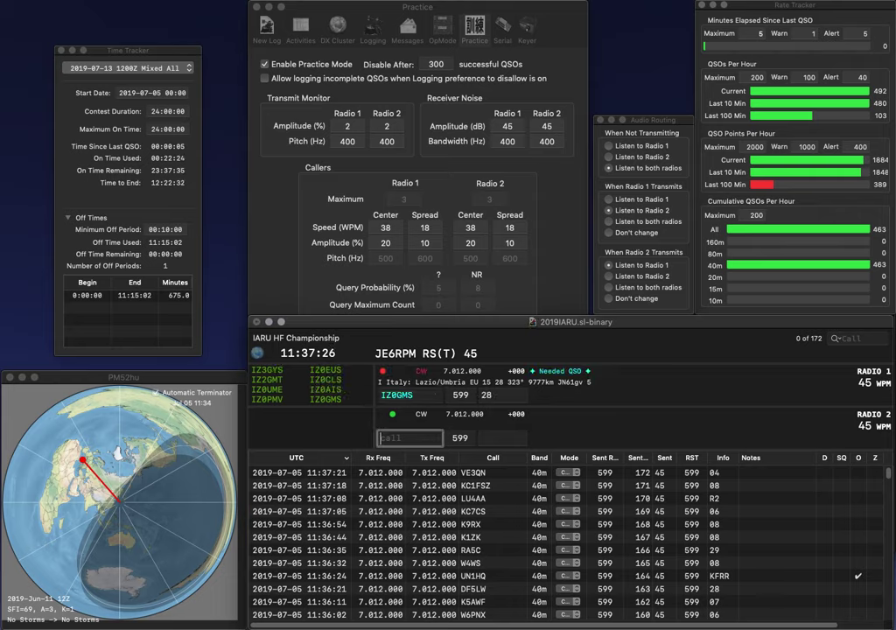
text(JI1RXQ)
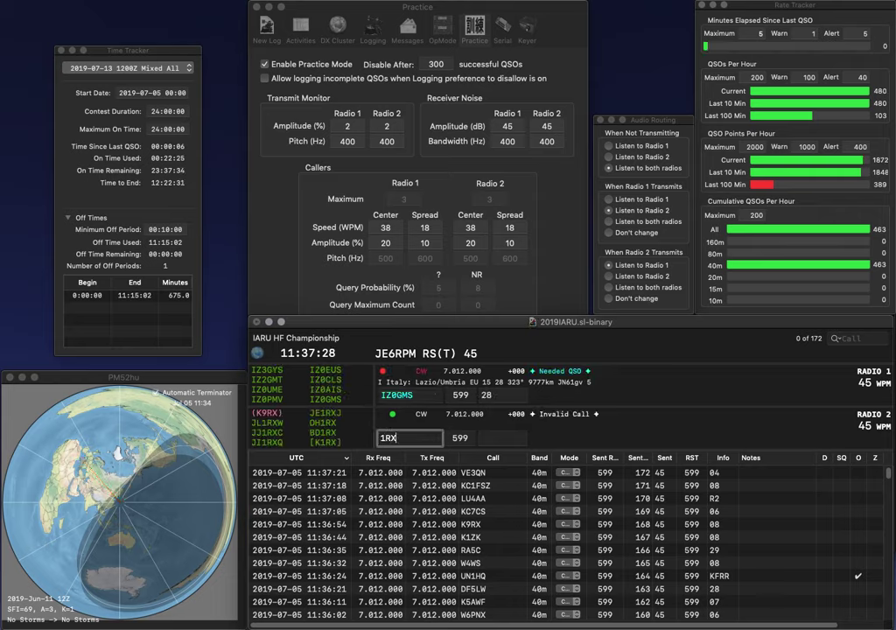
key(Return)
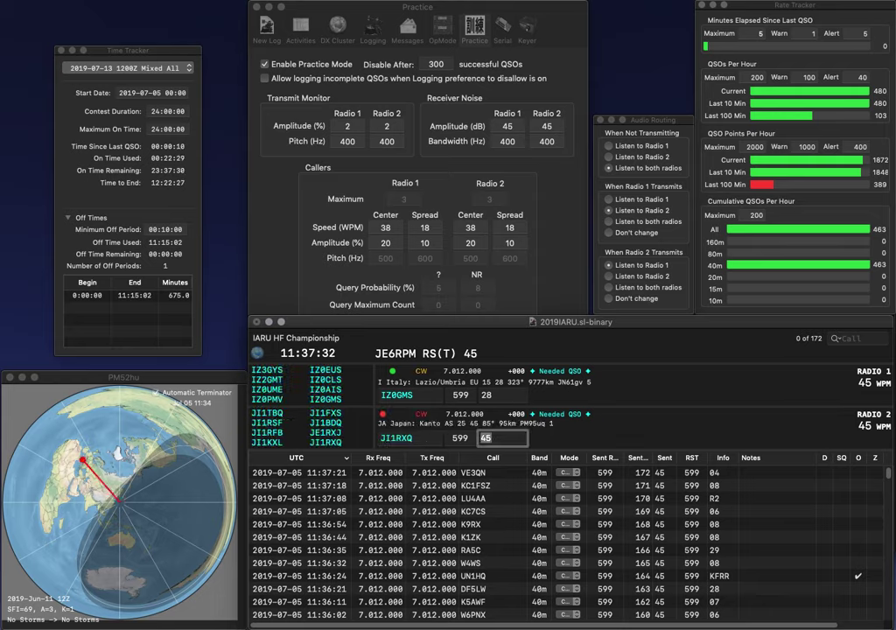
key(Return)
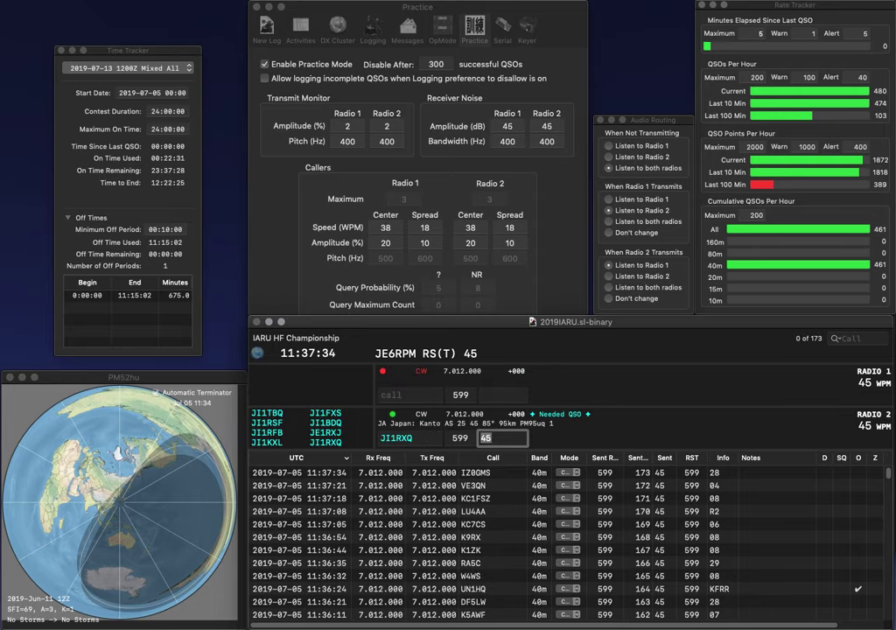
key(Return)
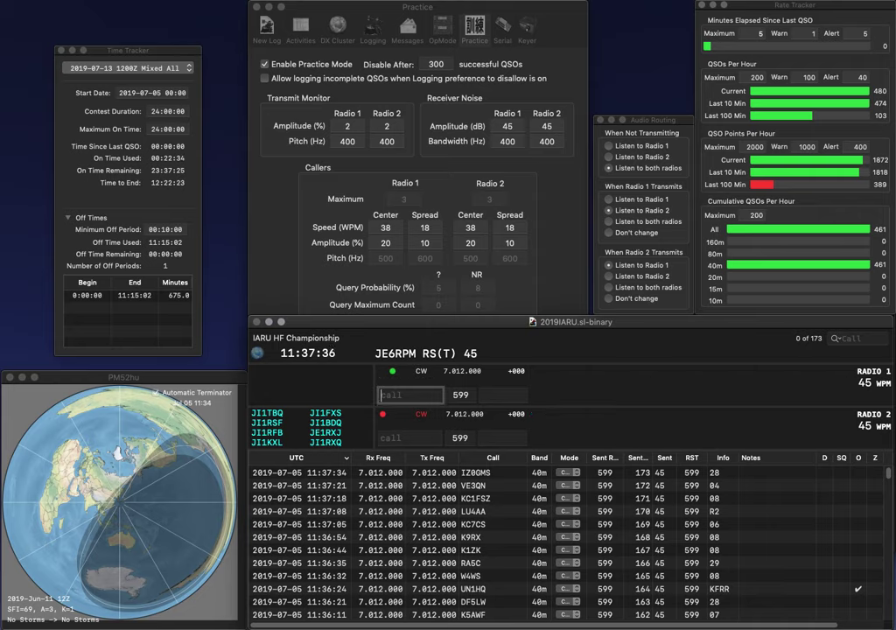
Step: Work and log KC9NVN with exchange 08 on Radio 1 and NJ3K with exchange 08 on Radio 2
text(KC)
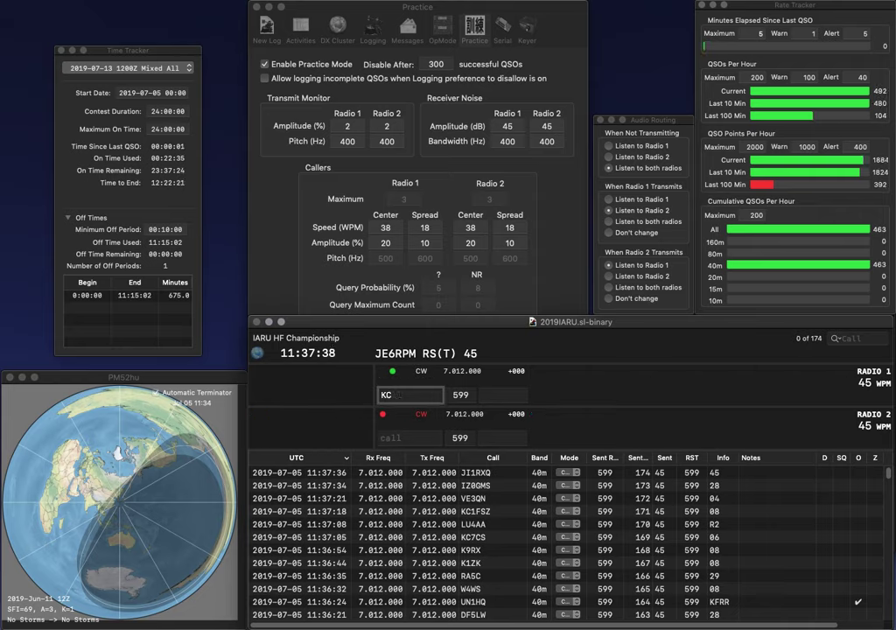
text(9NVN)
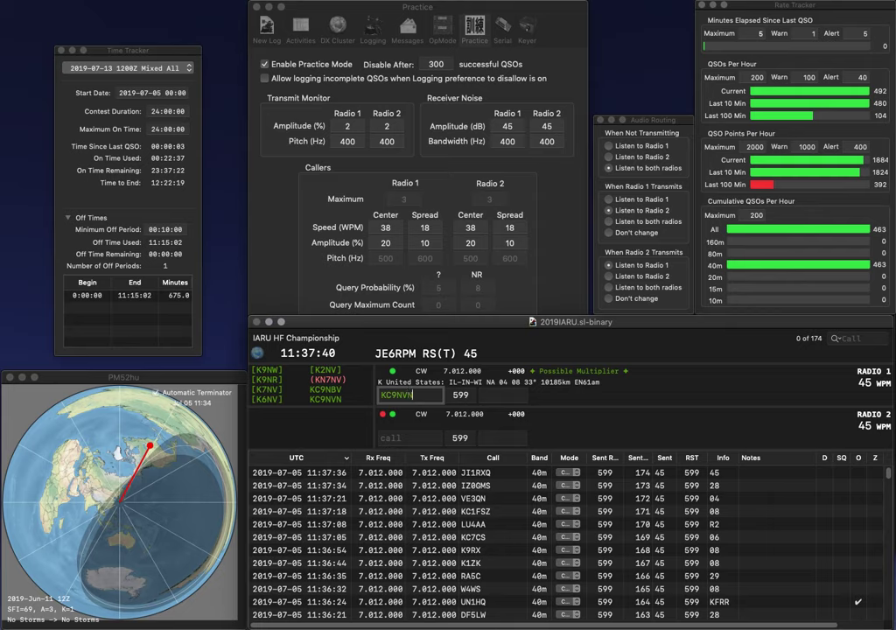
key(Return)
text(NJ1K)
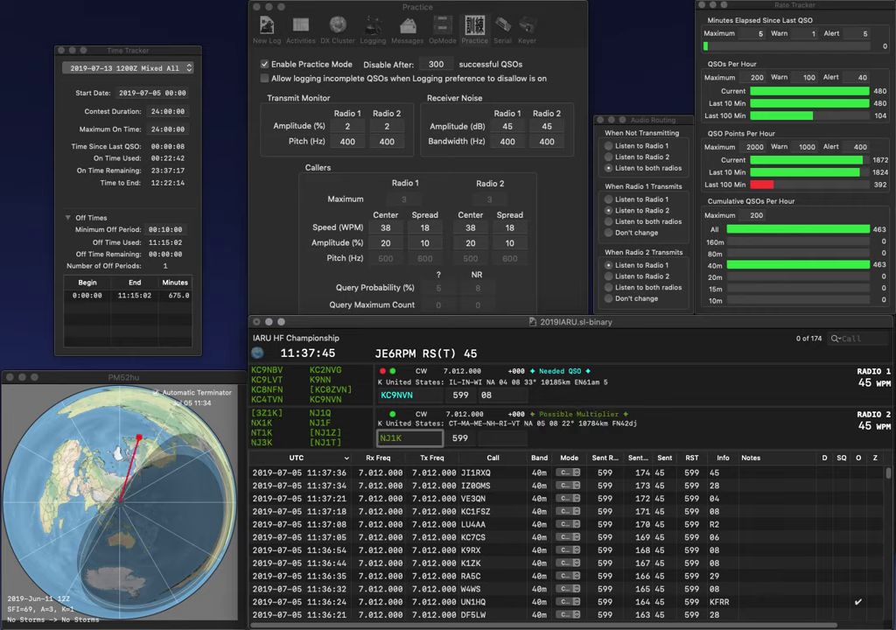
key(BackSpace)
text(3K)
key(Return)
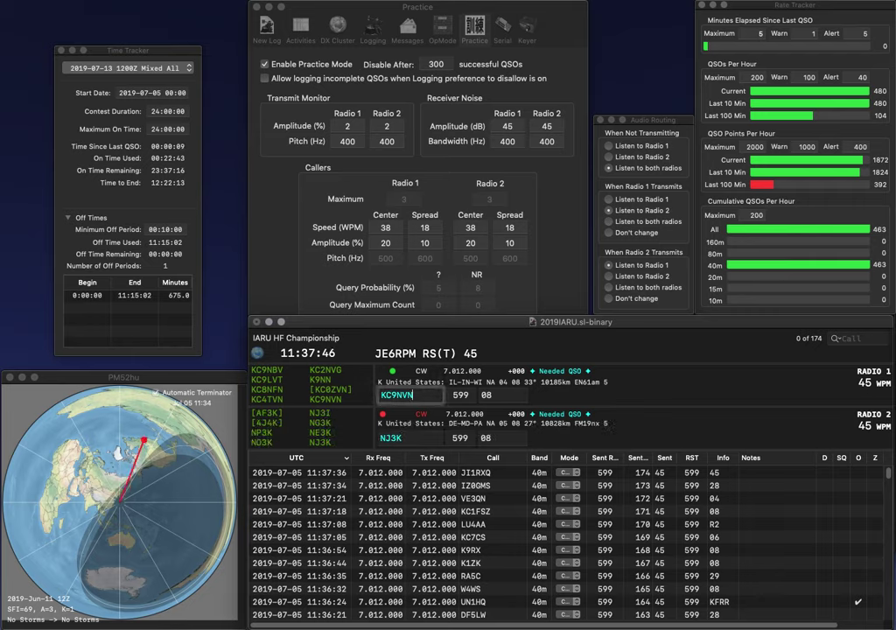
key(Down)
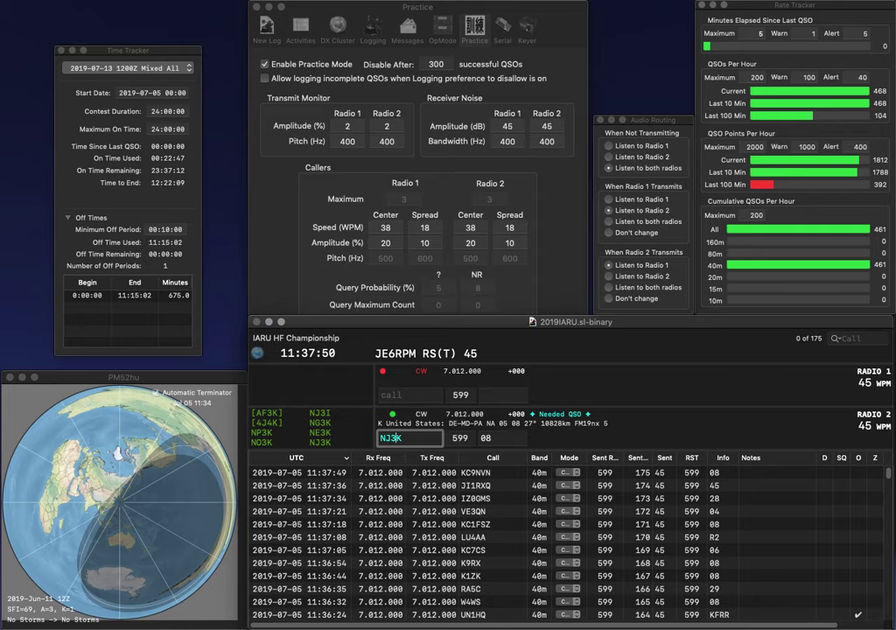
key(Return)
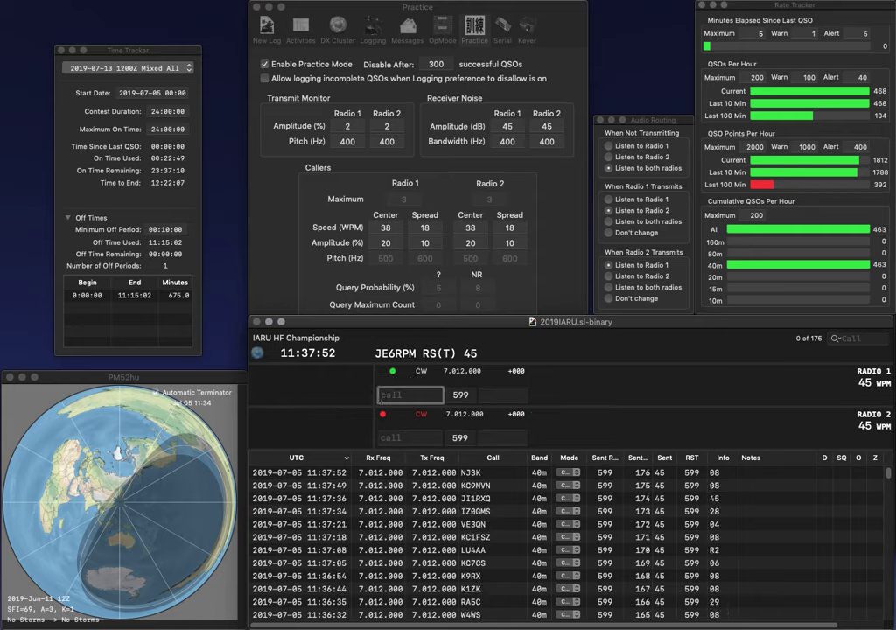
text(B4)
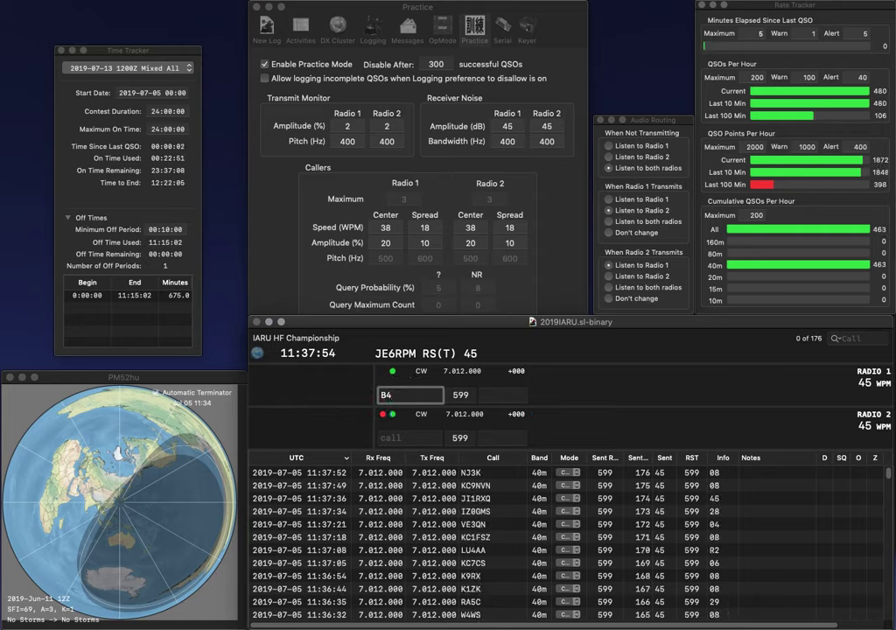
key(Return)
text(WE9V)
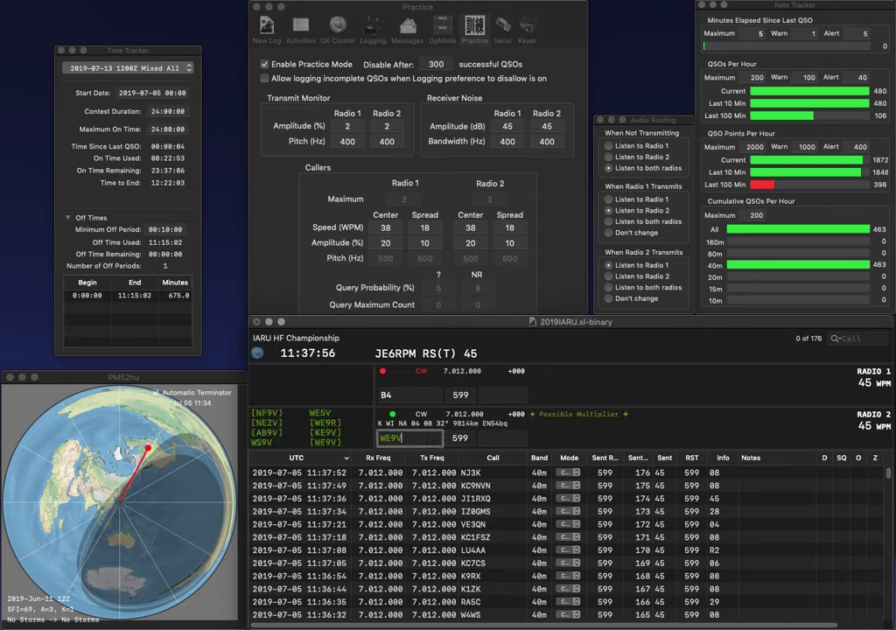
key(Return)
text(BV0WWX)
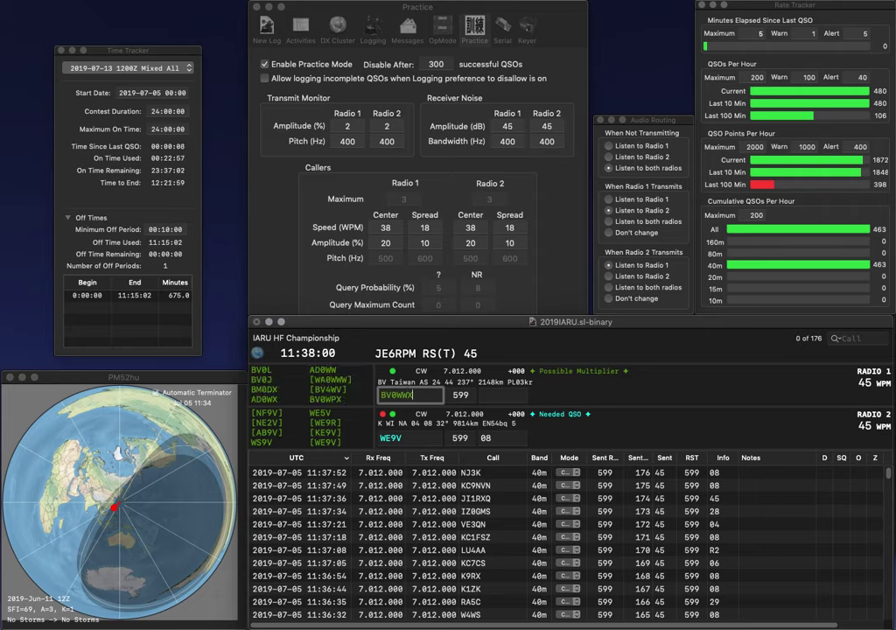
key(Return)
key(Return)
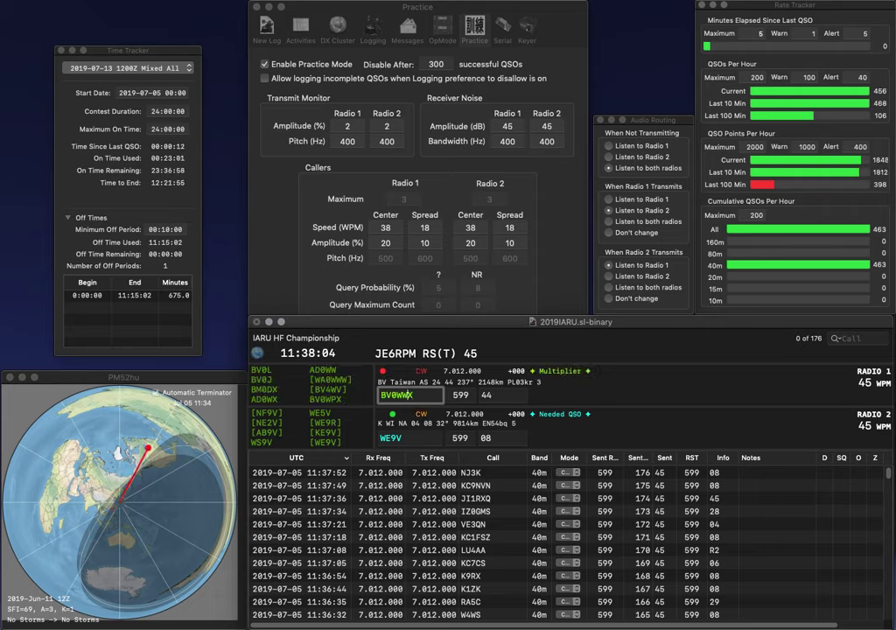
key(BackSpace)
text(P)
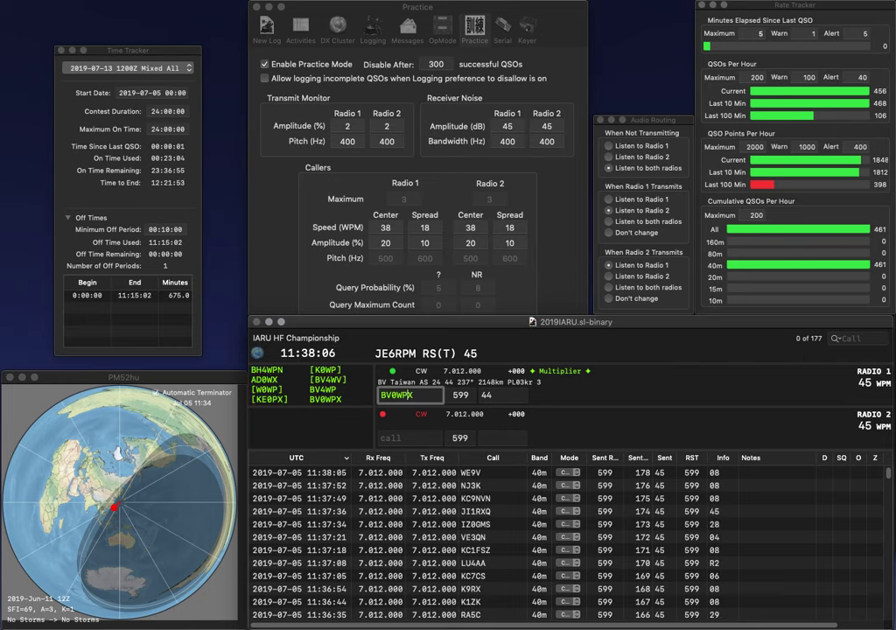
key(Return)
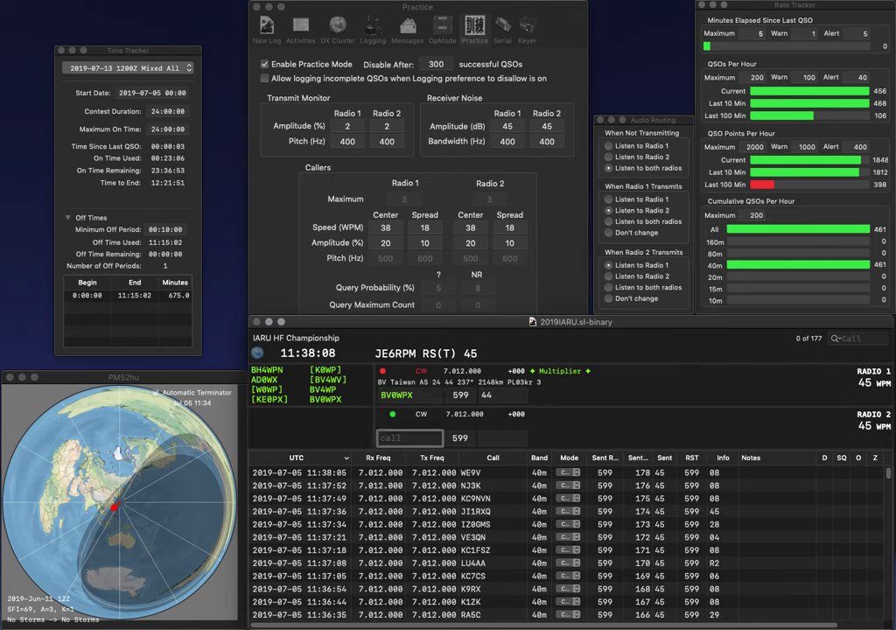
text(SN6M)
key(Return)
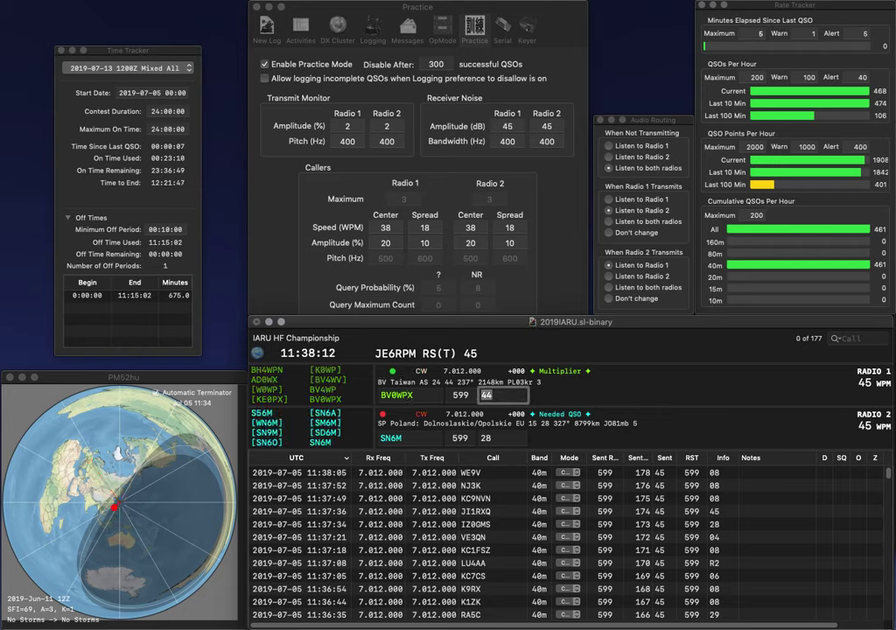
key(Return)
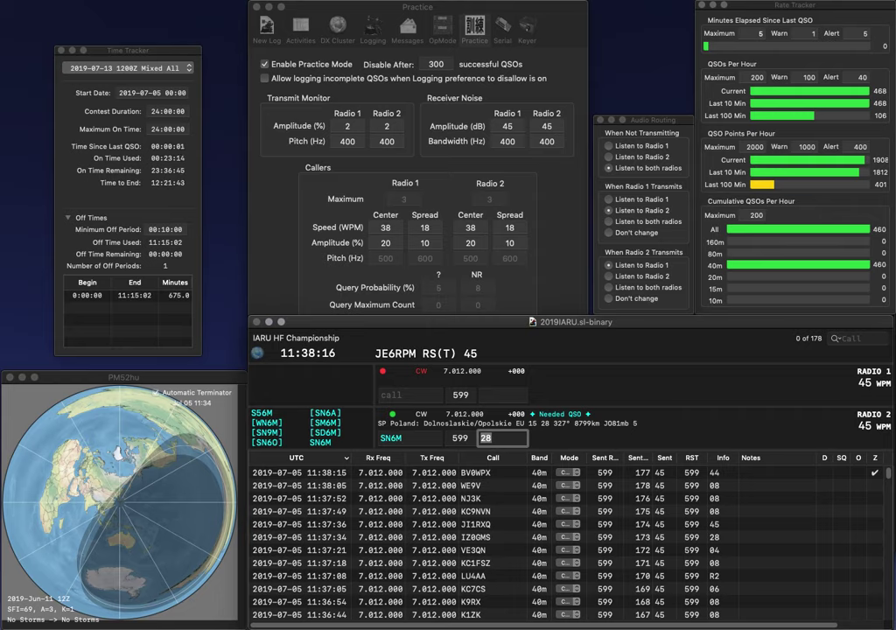
Step: Correct the Radio 2 call sign to SD6M and log it with exchange 18, while answering K4D on Radio 1
key(space)
key(Left)
key(Left)
key(BackSpace)
text(D)
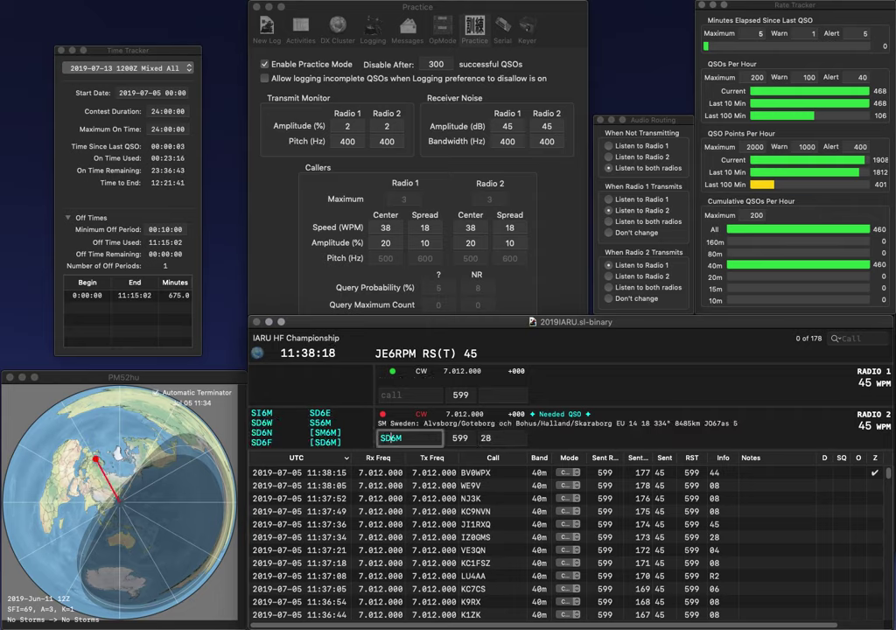
key(Return)
text(K4D)
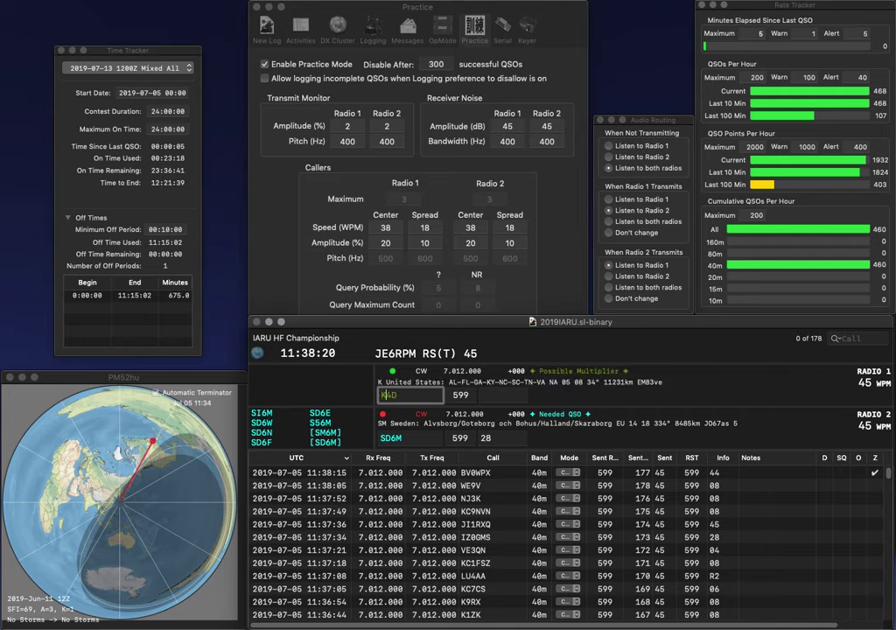
key(Return)
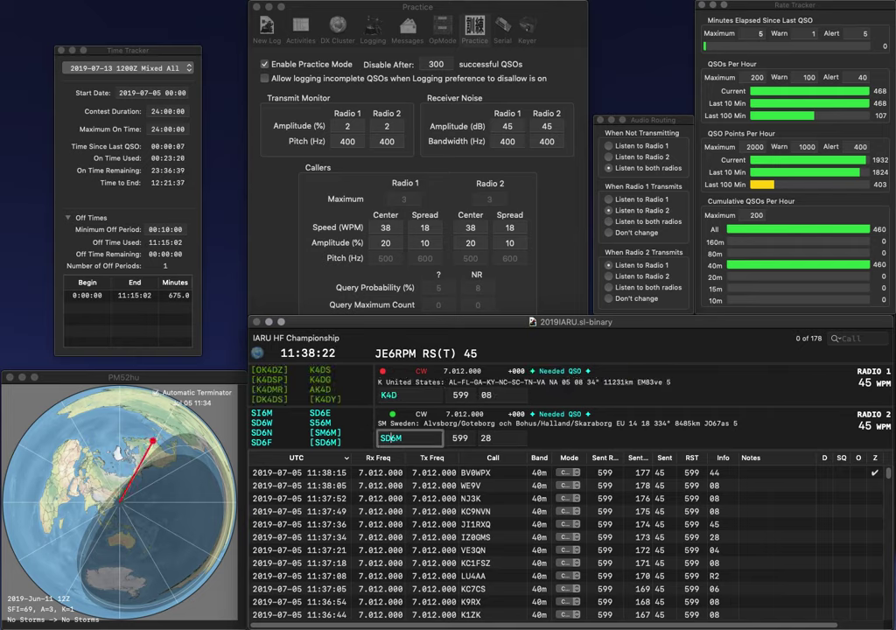
key(Return)
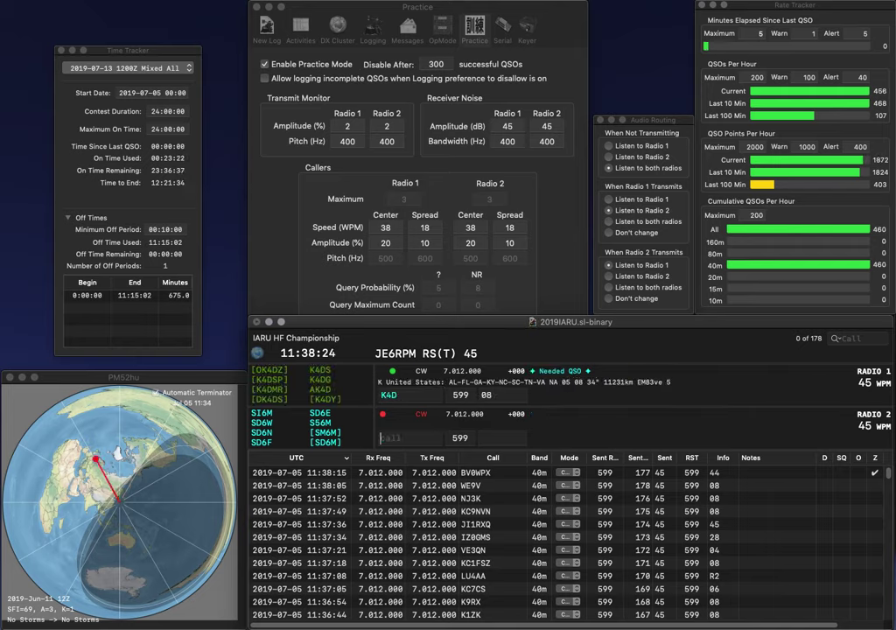
Step: Correct the Radio 1 call sign to YW4D and answer the station
key(BackSpace)
text(W)
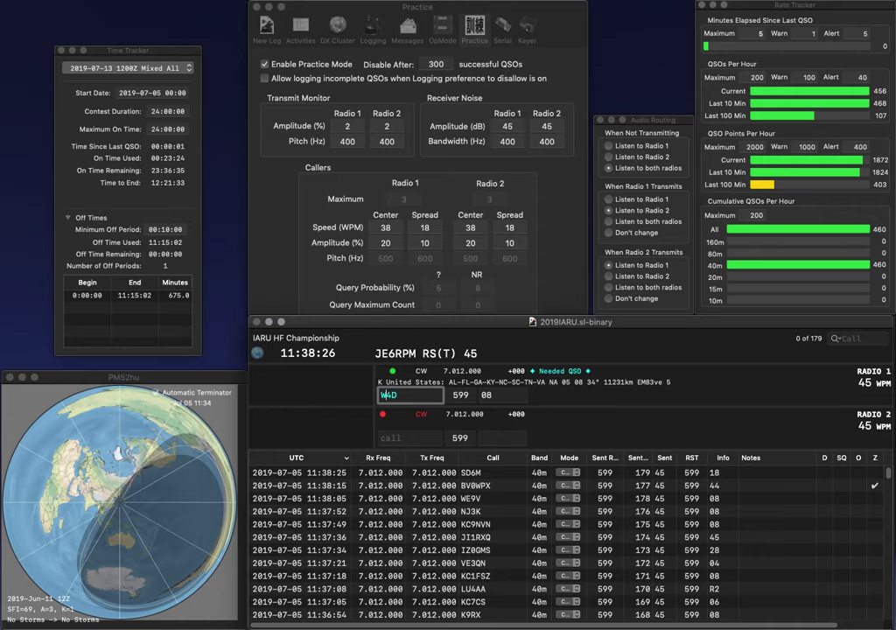
key(Home)
text(Y)
key(Return)
text(8SO)
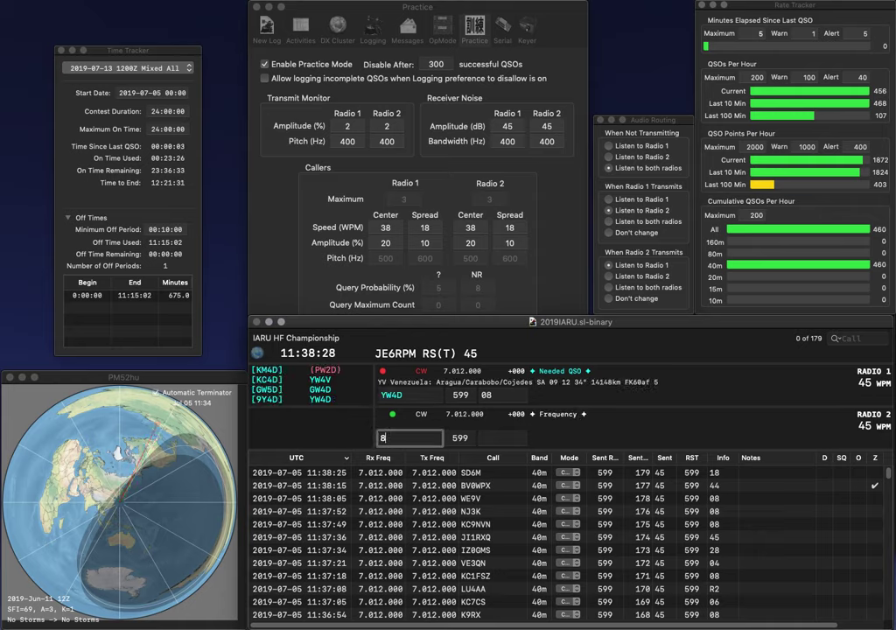
key(Home)
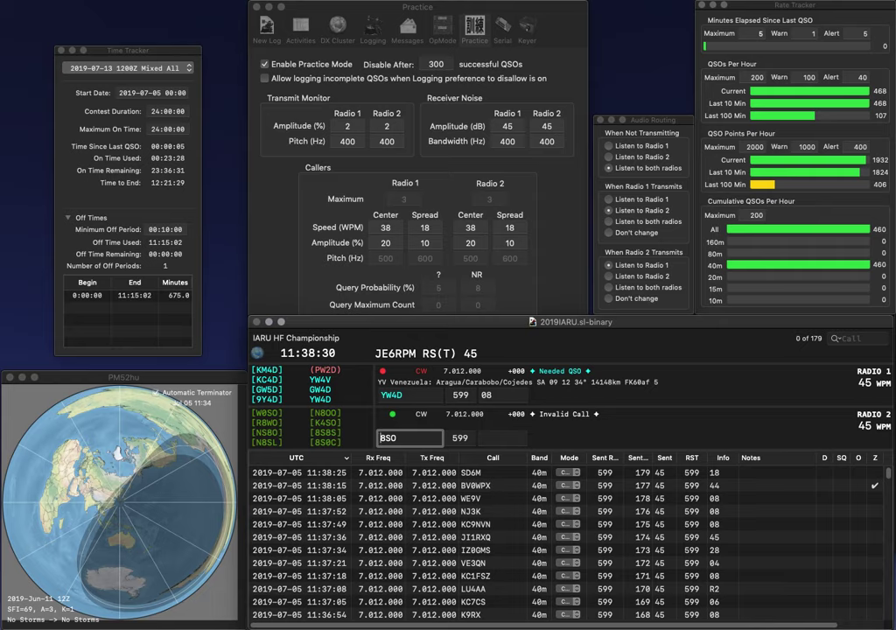
text(N)
key(Right)
key(Right)
key(BackSpace)
key(Tab)
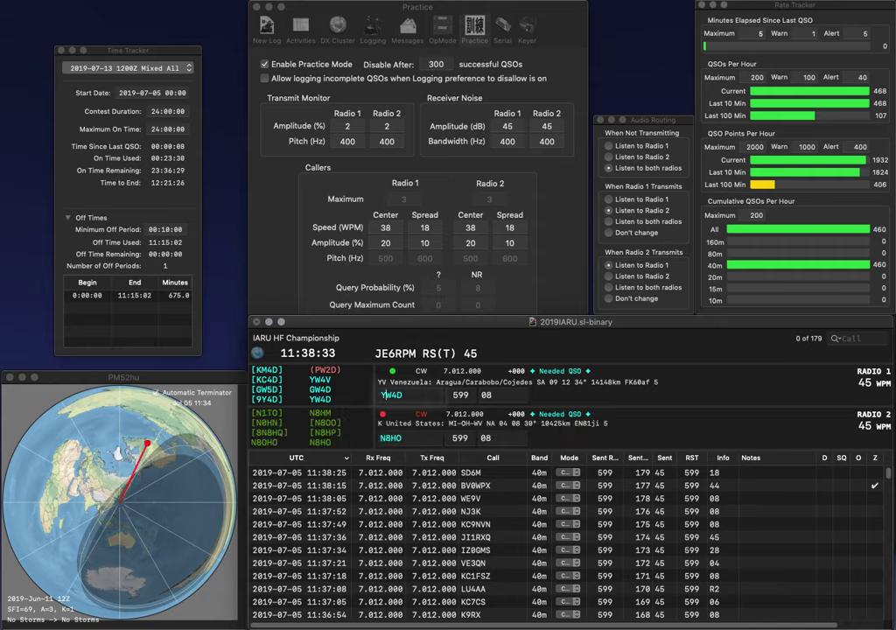
Step: Log YW4D with exchange 12 on Radio 1 and N8HO with exchange 08 on Radio 2
key(space)
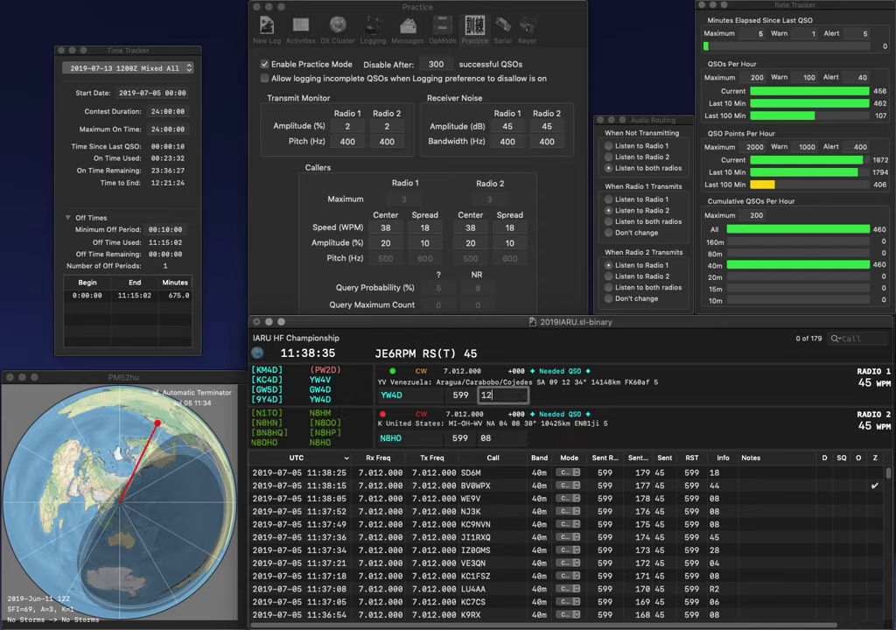
key(Return)
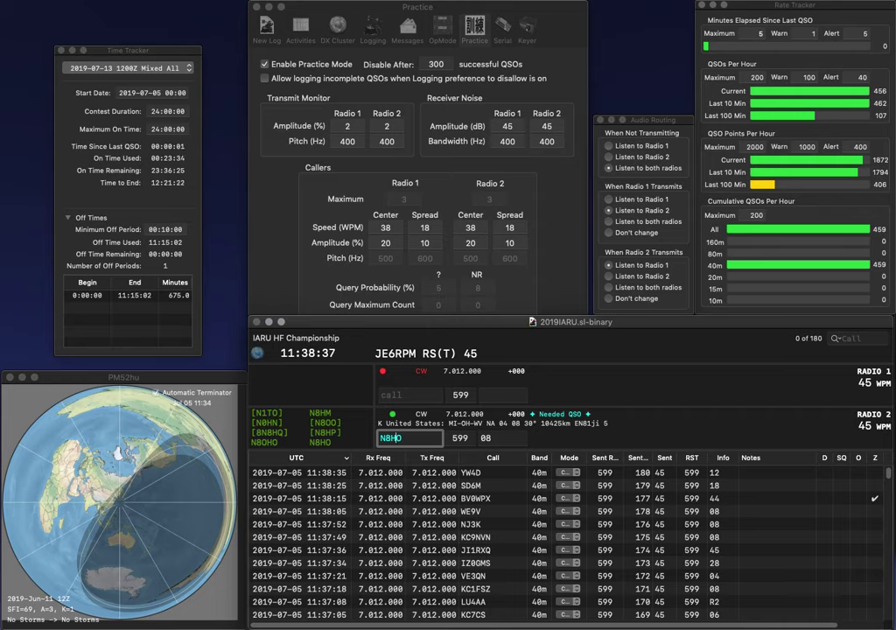
key(Return)
Step: Answer the partial call JFV on Radio 1
text(J)
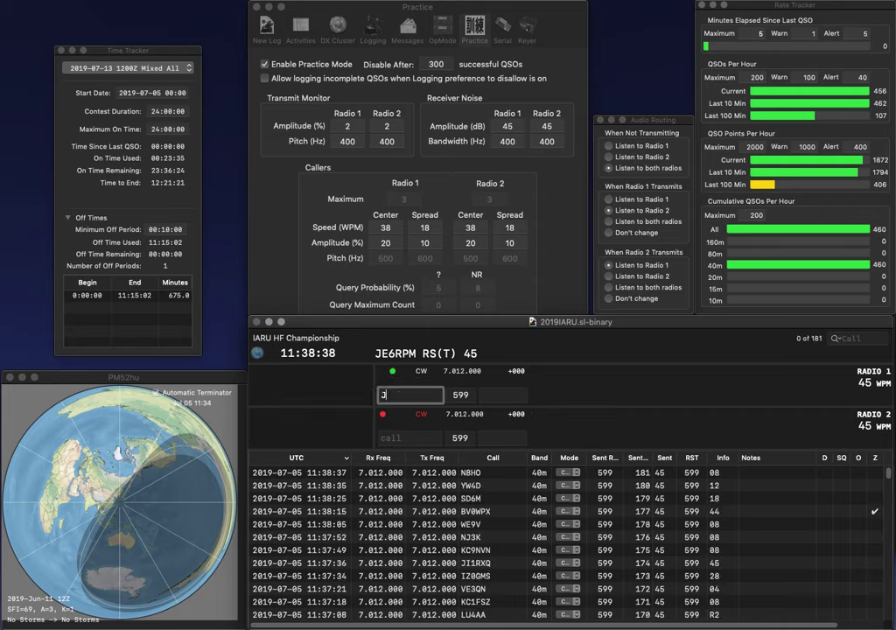
text(FV)
key(Return)
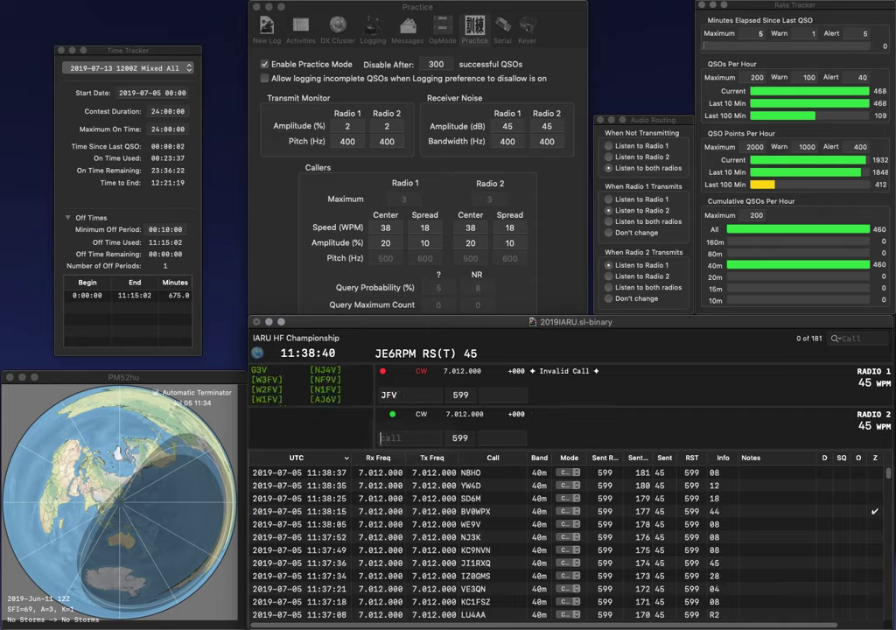
Step: Copy the headquarters station on Radio 2, correct its call sign to 8N6HQ and answer it
text(IN8HQ)
key(Home)
key(Delete)
key(Delete)
key(Delete)
text(8N6)
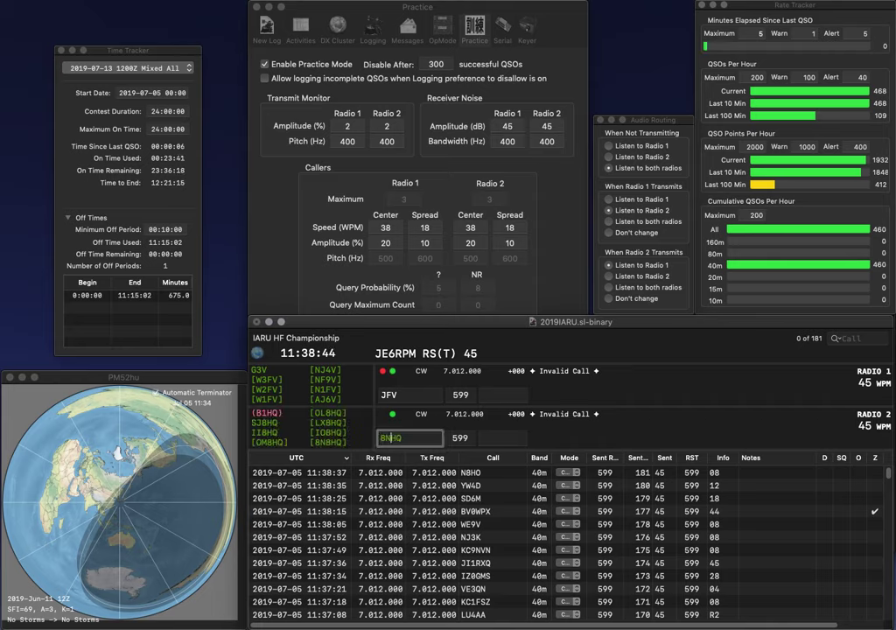
key(Return)
key(Return)
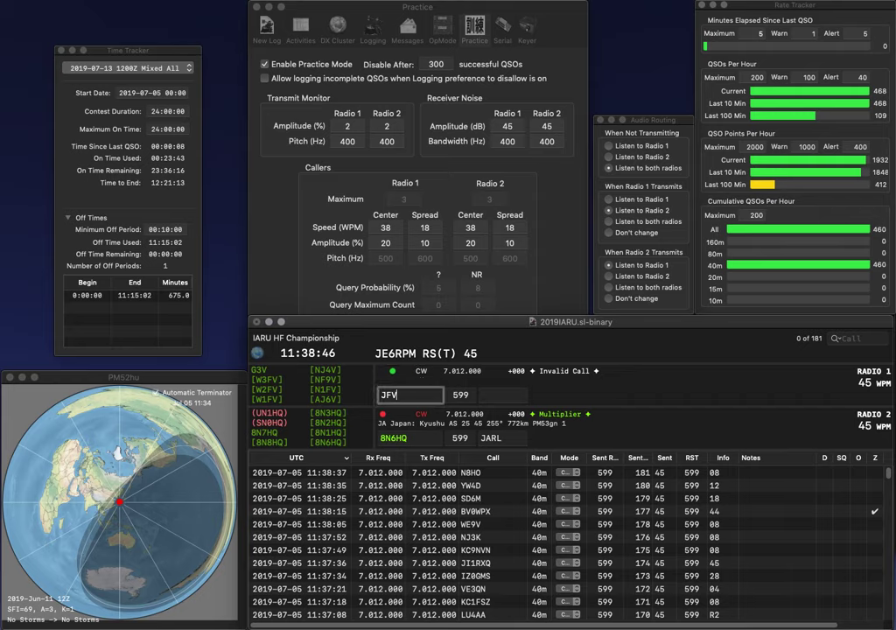
Step: Correct the partial call on Radio 1 to JH7V and answer it
key(BackSpace)
key(BackSpace)
text(7)
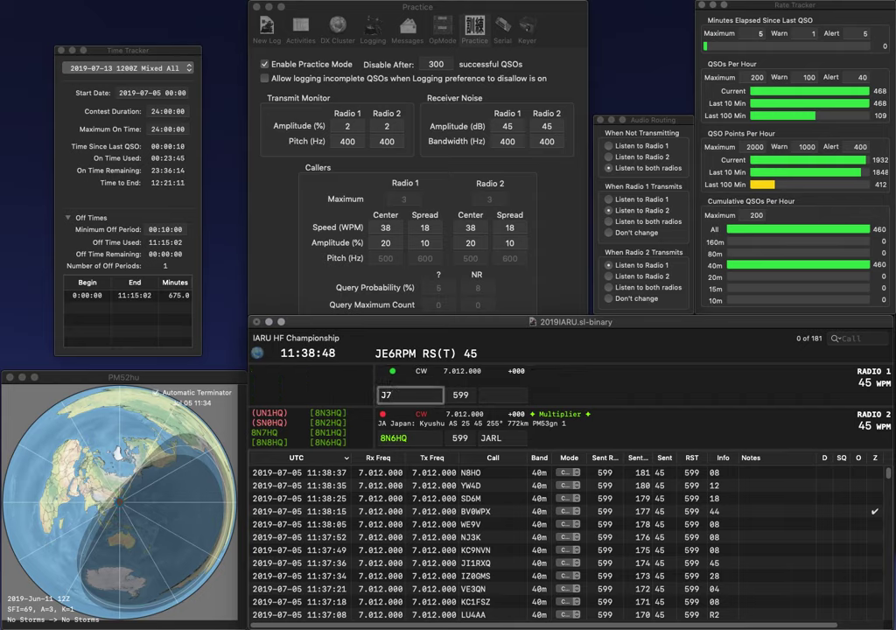
text(V)
key(Left)
key(Left)
text(H)
key(Return)
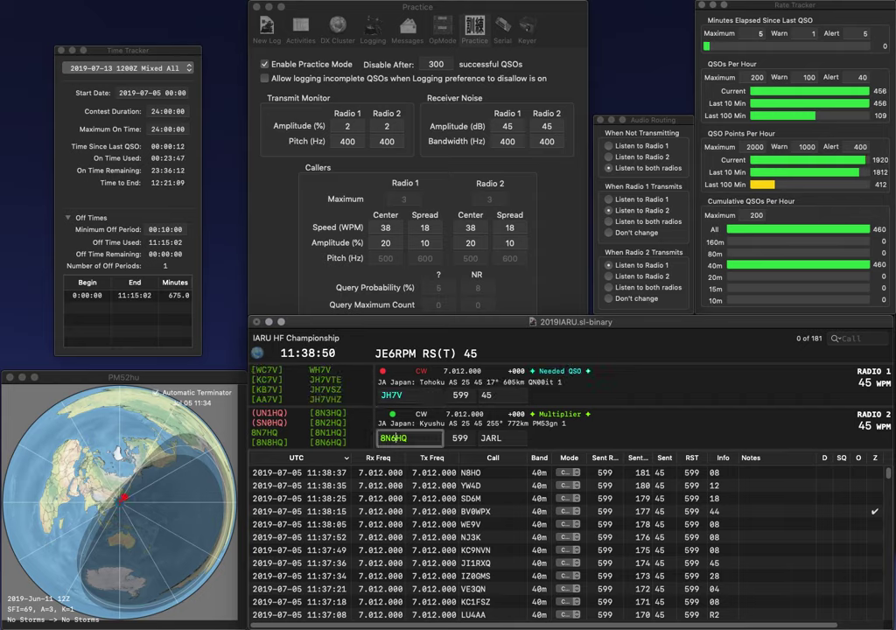
Step: Correct the headquarters station's call sign on Radio 2 to 8N8HQ and answer it
key(BackSpace)
text(8)
key(Return)
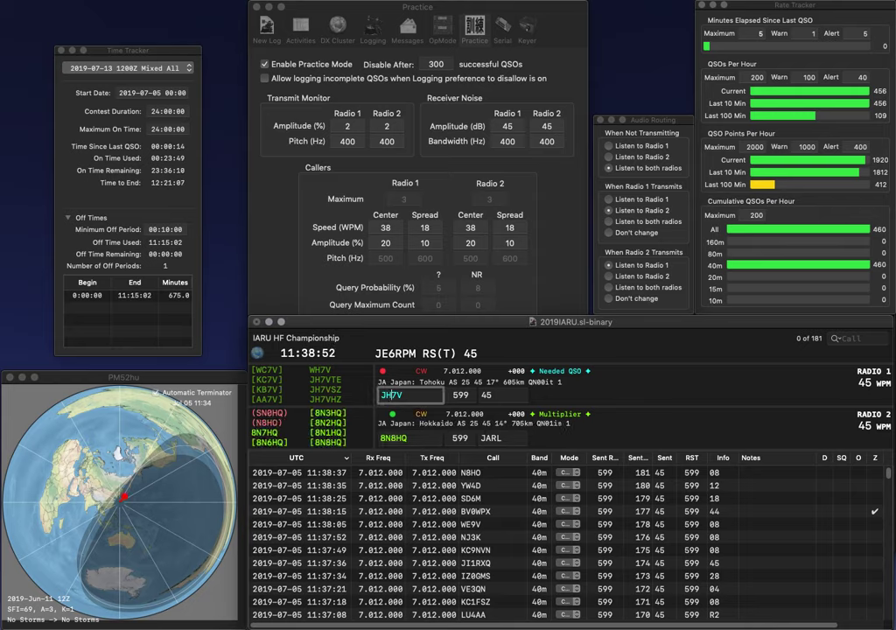
Step: Try JH7BHZ and JH7BHW as the Radio 1 call sign, and log 8N8HQ with exchange JARL on Radio 2
text(HZ)
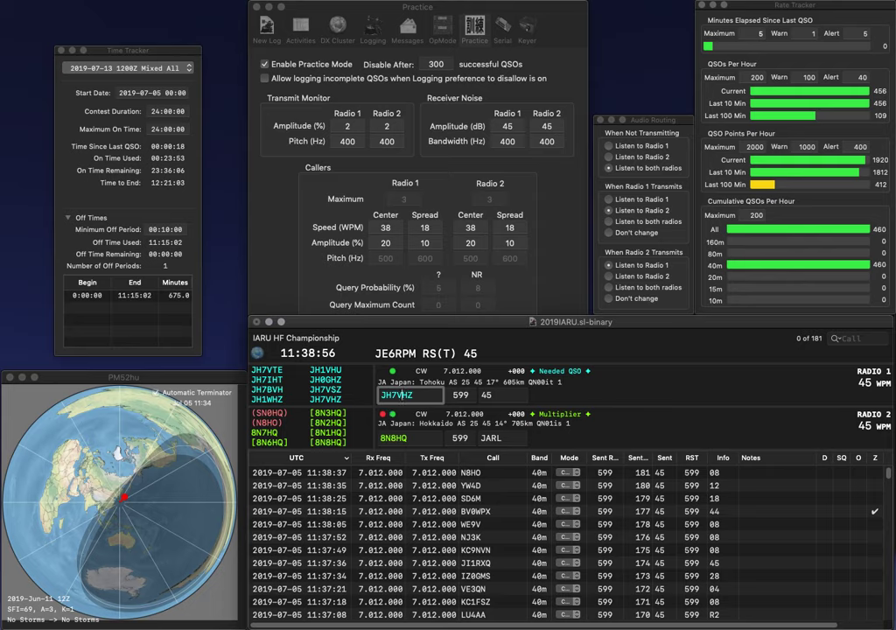
key(Left)
key(BackSpace)
text(B)
key(Tab)
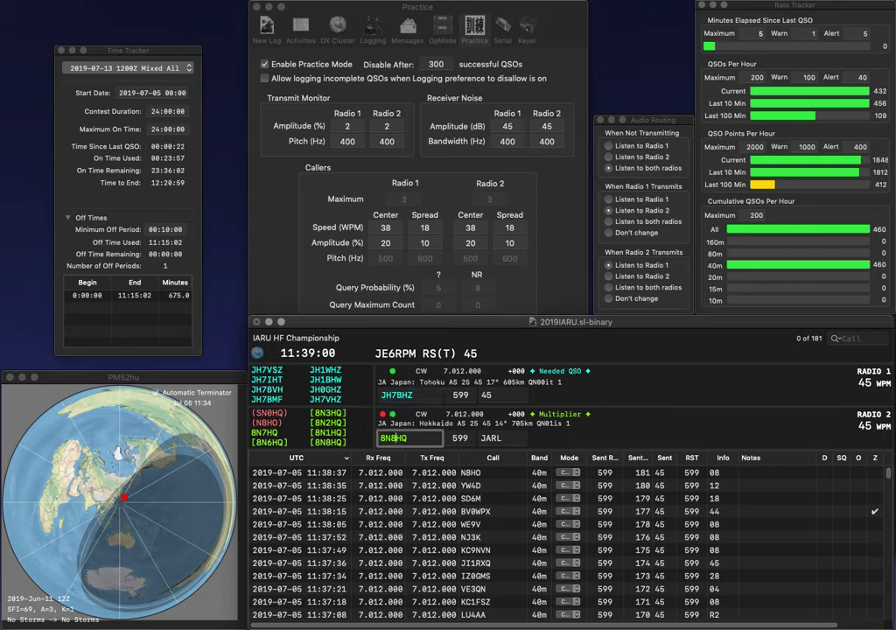
key(Return)
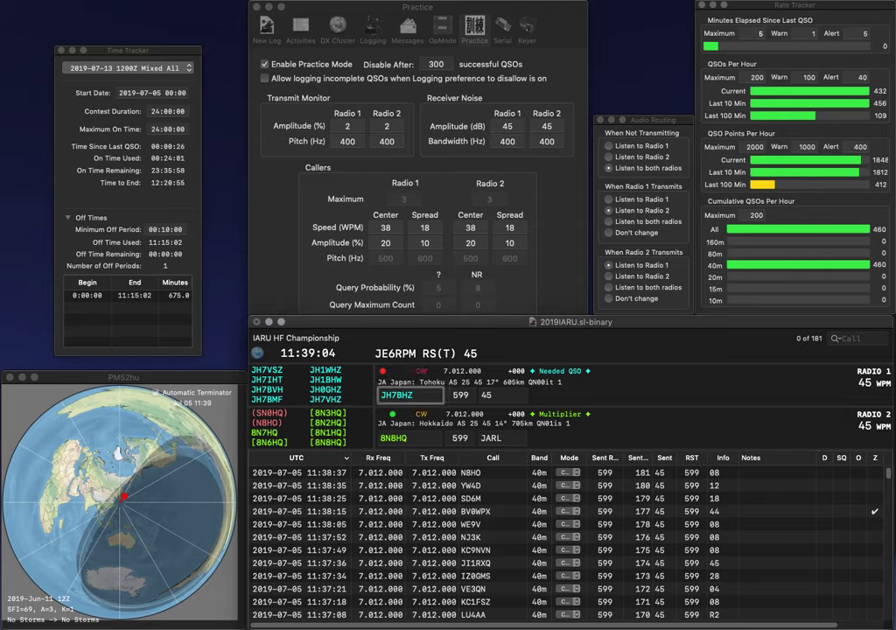
key(BackSpace)
text(W)
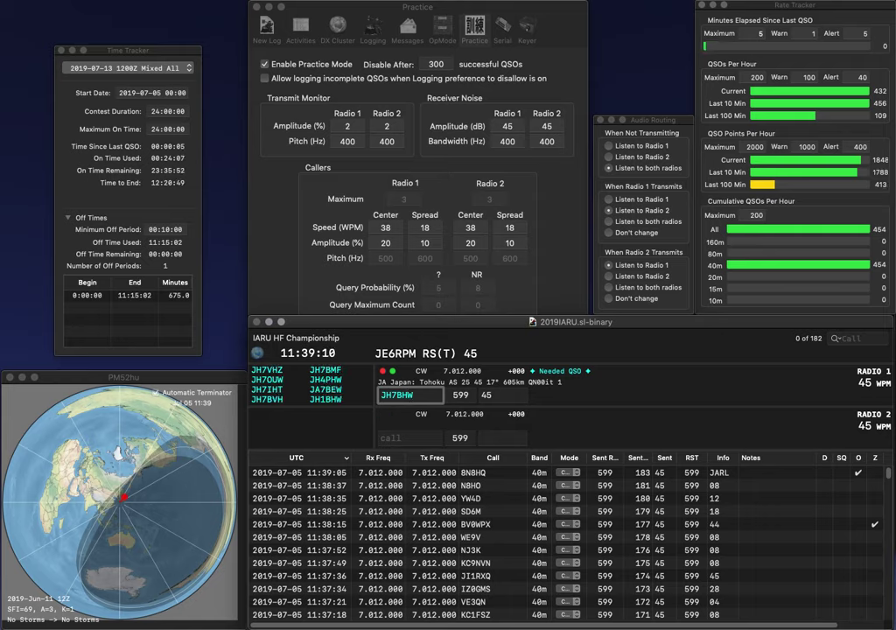
key(Left)
key(BackSpace)
text(V)
key(Delete)
text(H)
key(Down)
key(Return)
key(Return)
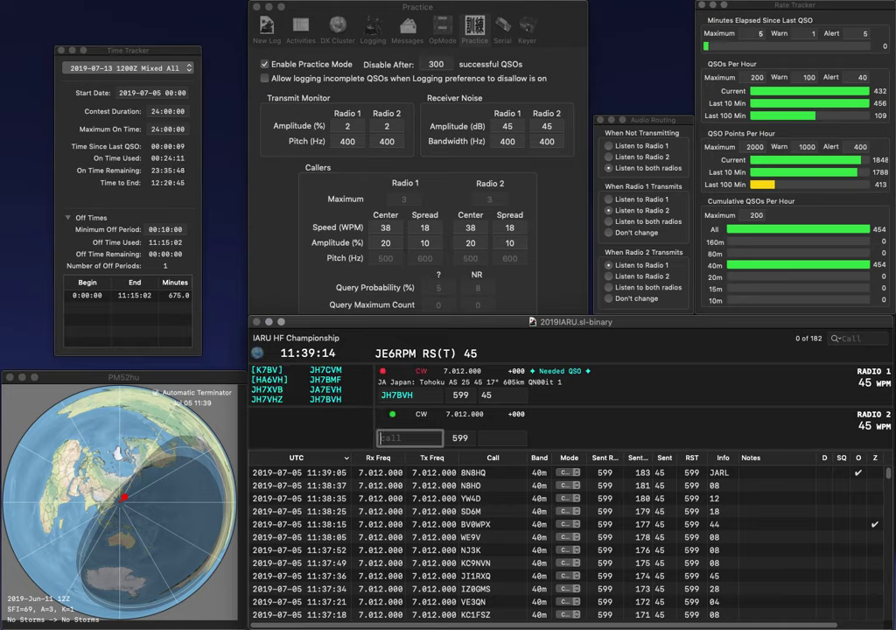
text(WD5X)
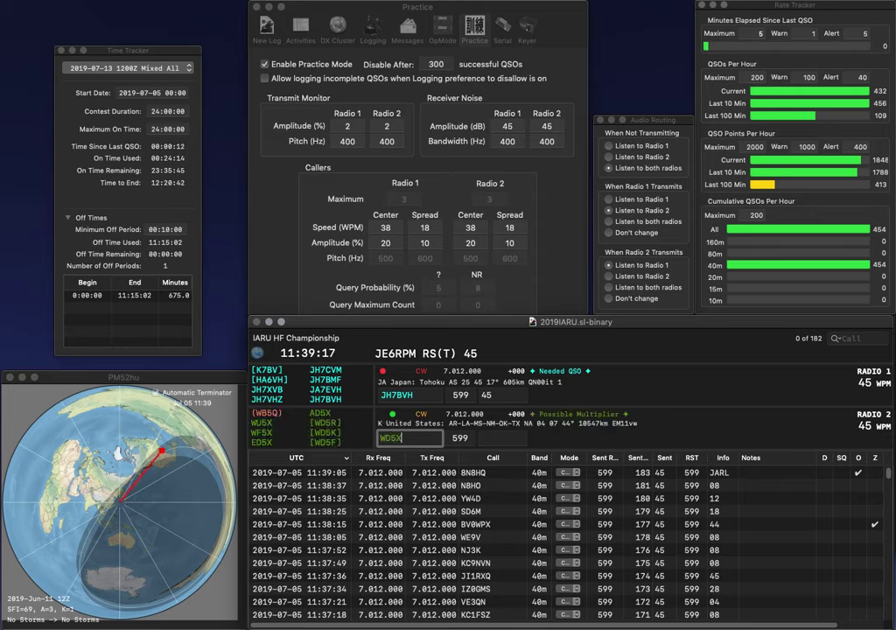
key(Return)
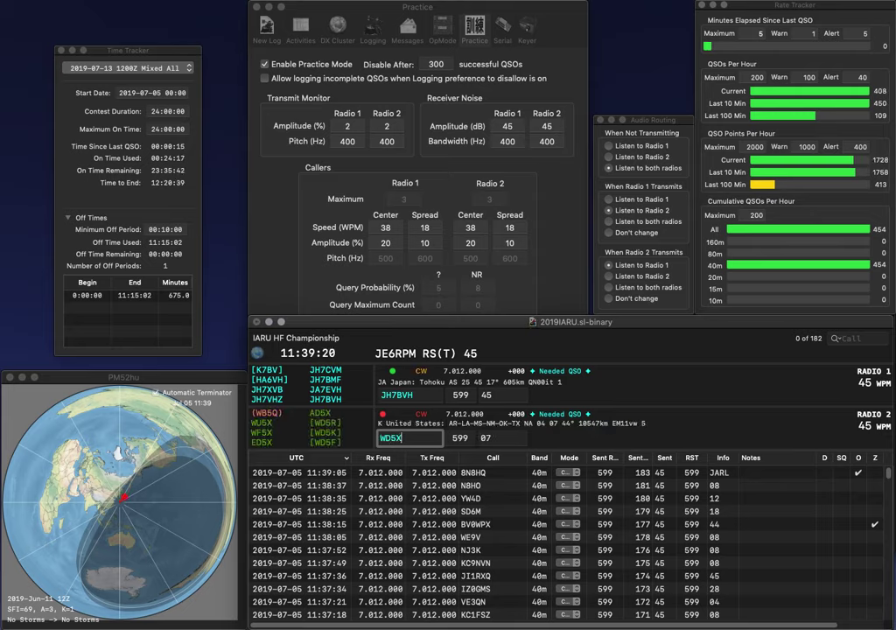
key(Return)
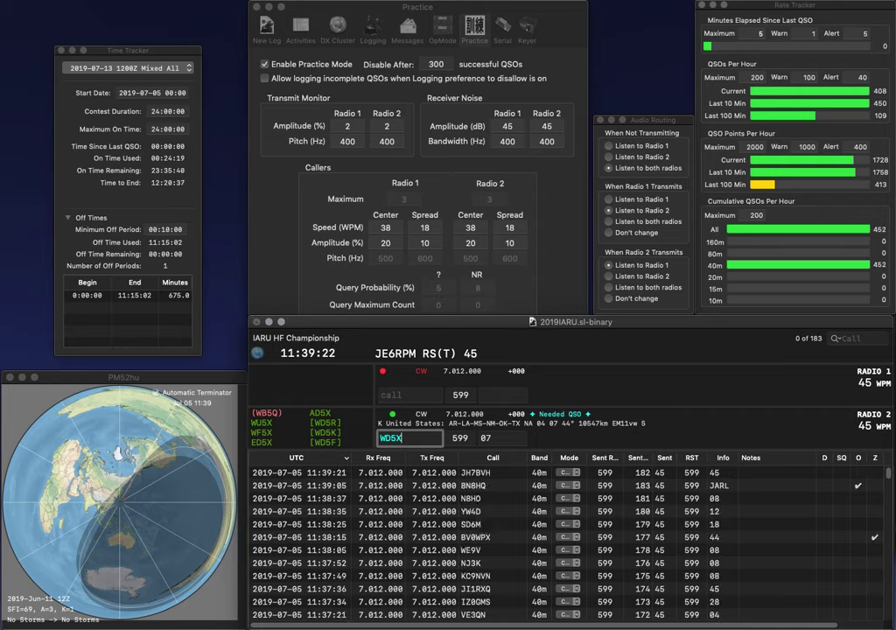
key(BackSpace)
text(Q)
key(Return)
text(S)
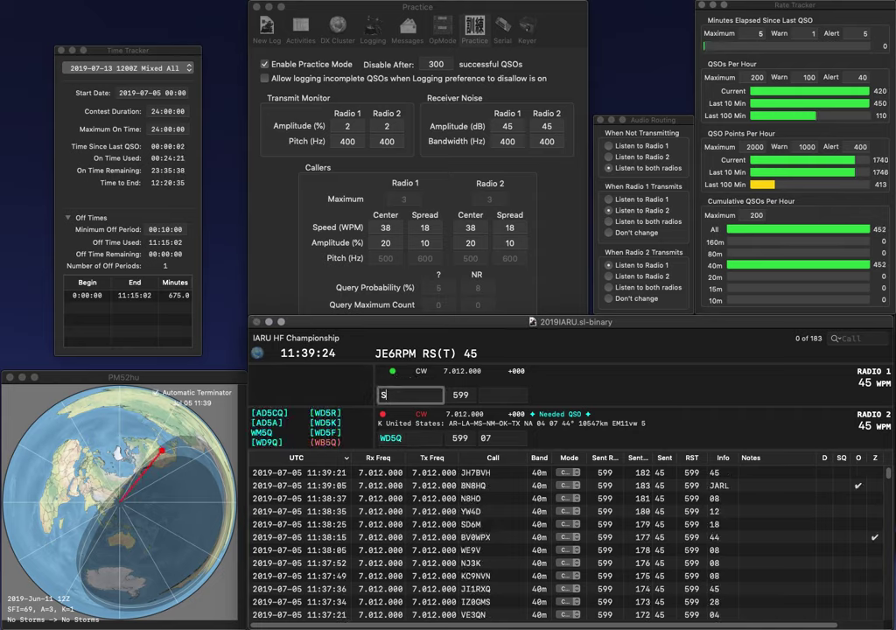
text(M9KDT)
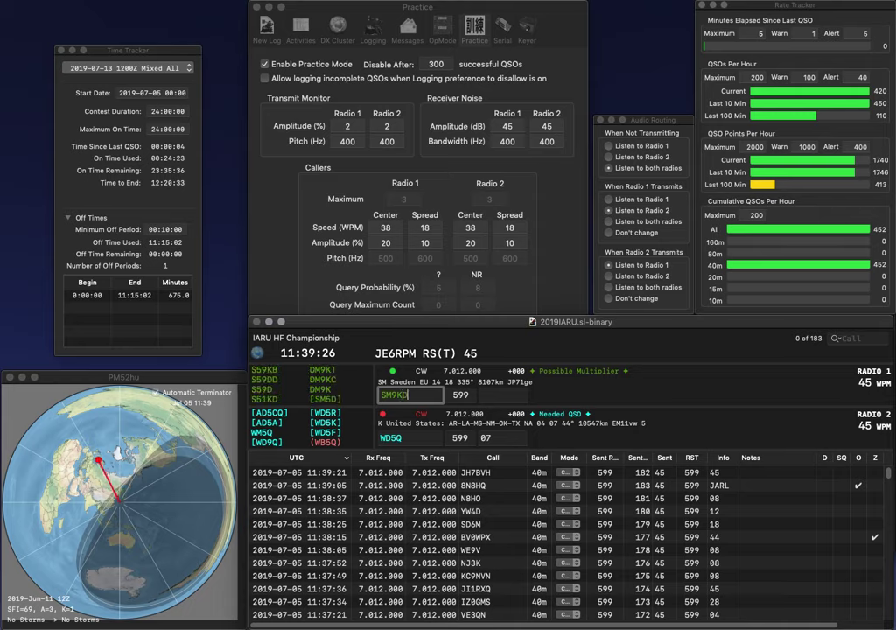
key(Return)
Step: Correct the Radio 2 call sign to WB5Q and answer it
key(Left)
key(Left)
key(BackSpace)
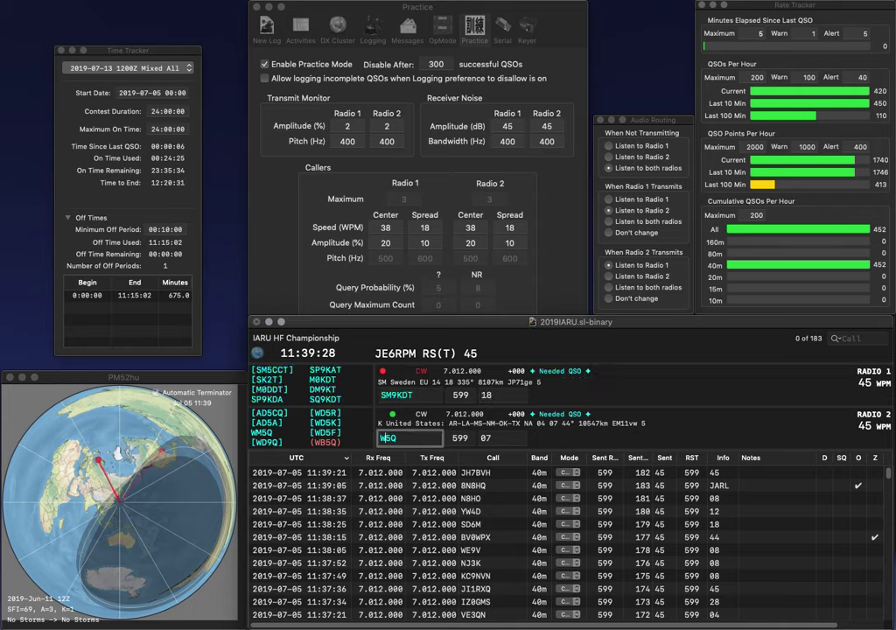
text(B)
key(Return)
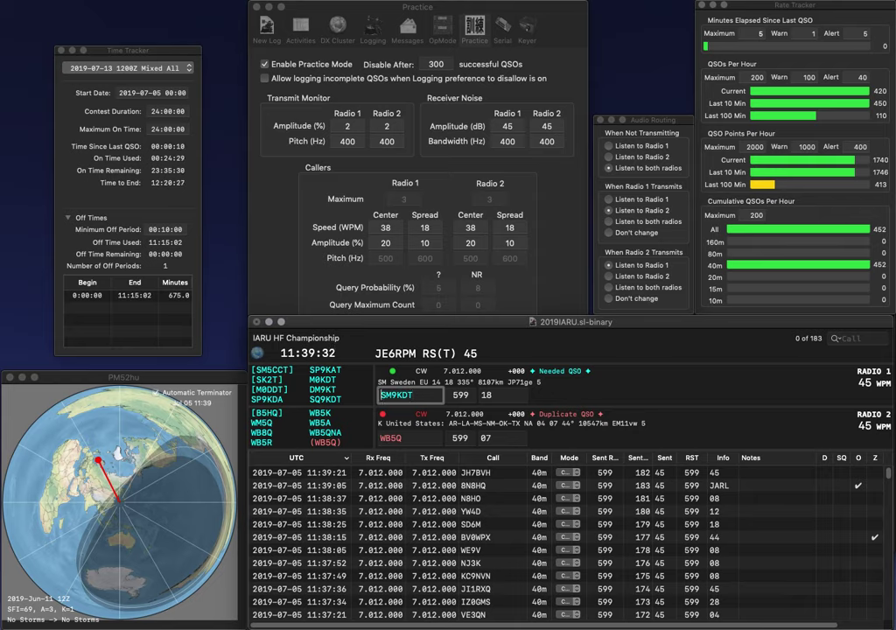
key(Right)
key(Delete)
text(Q)
key(Return)
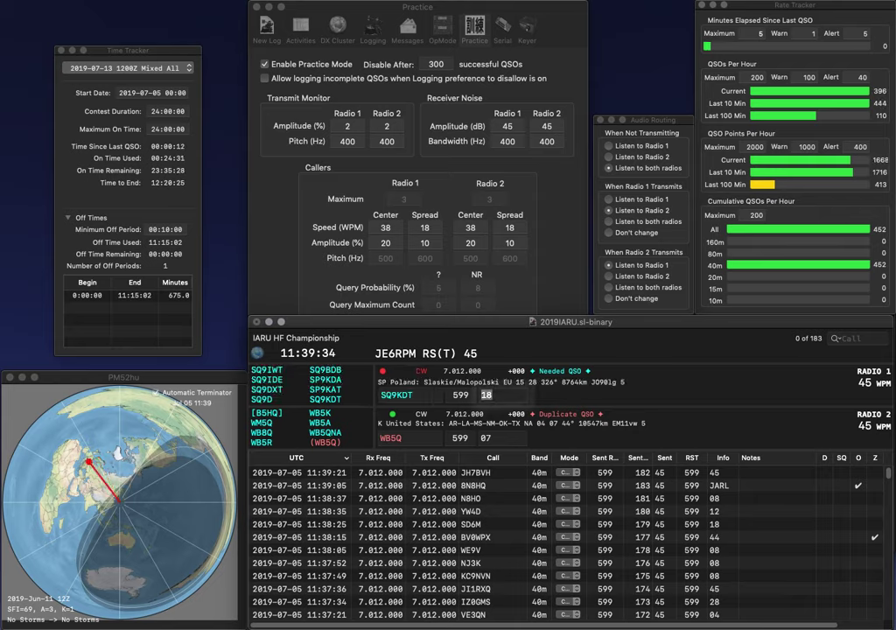
key(Down)
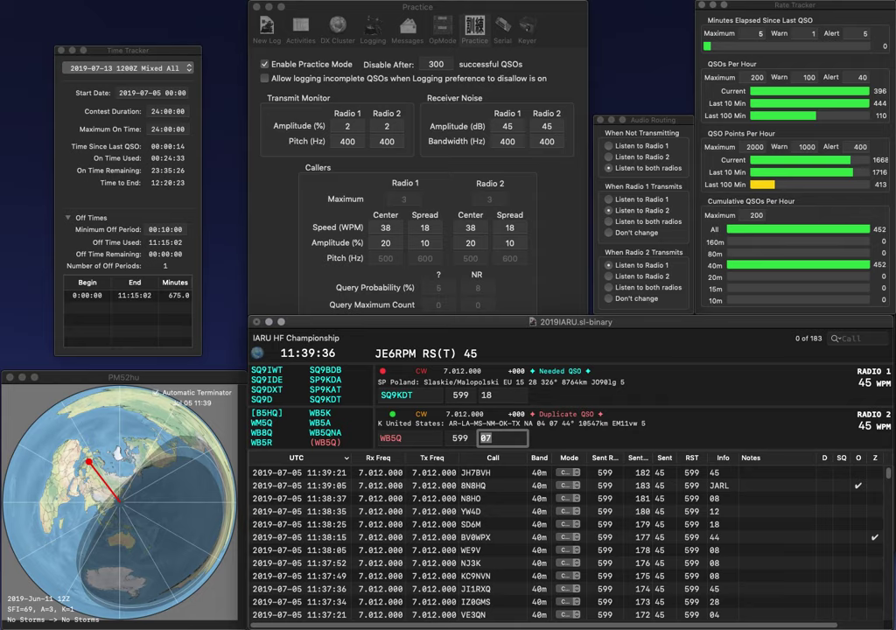
key(grave)
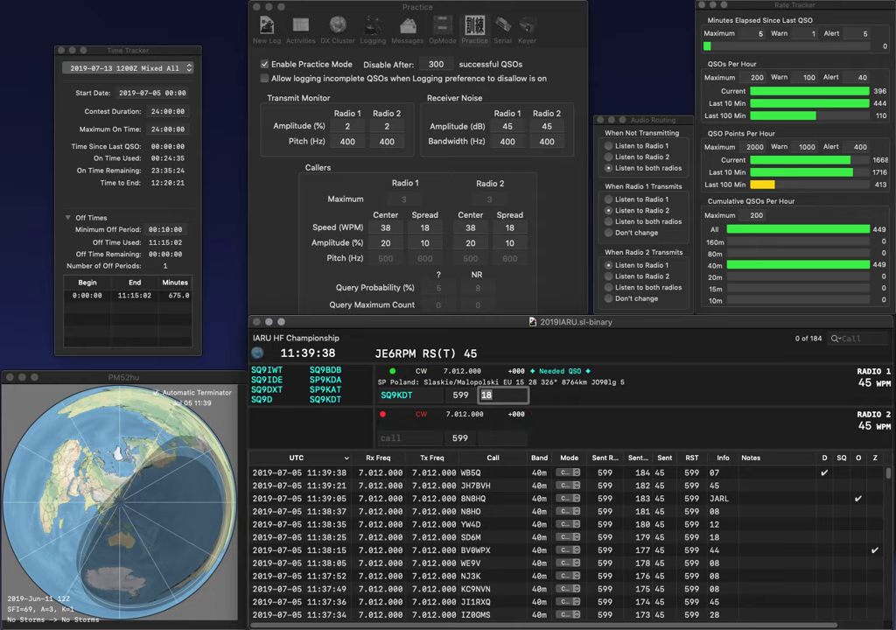
text(28)
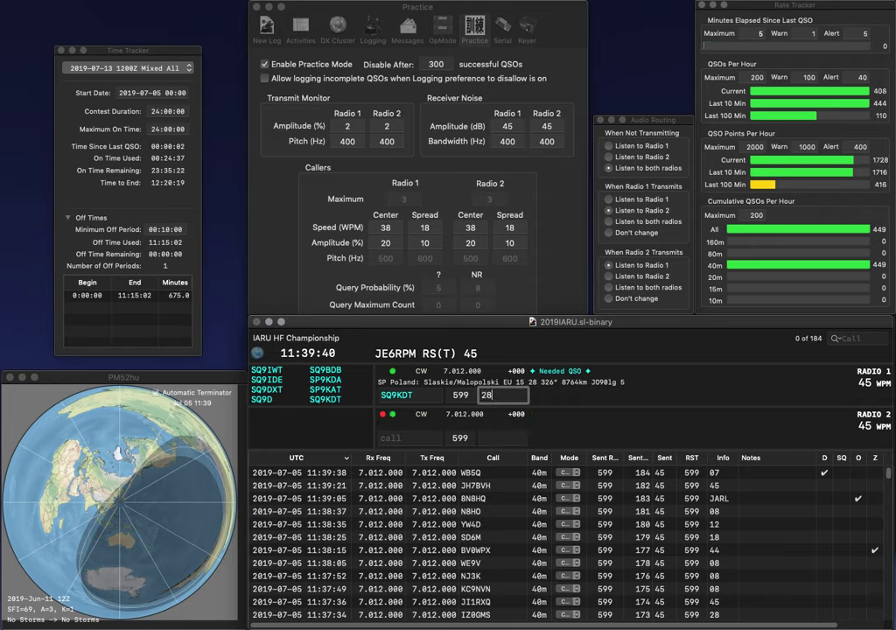
key(Return)
Step: Copy and answer W2ECK on Radio 2 and EE5H on Radio 1
text(W2ECK)
key(Return)
text(EE)
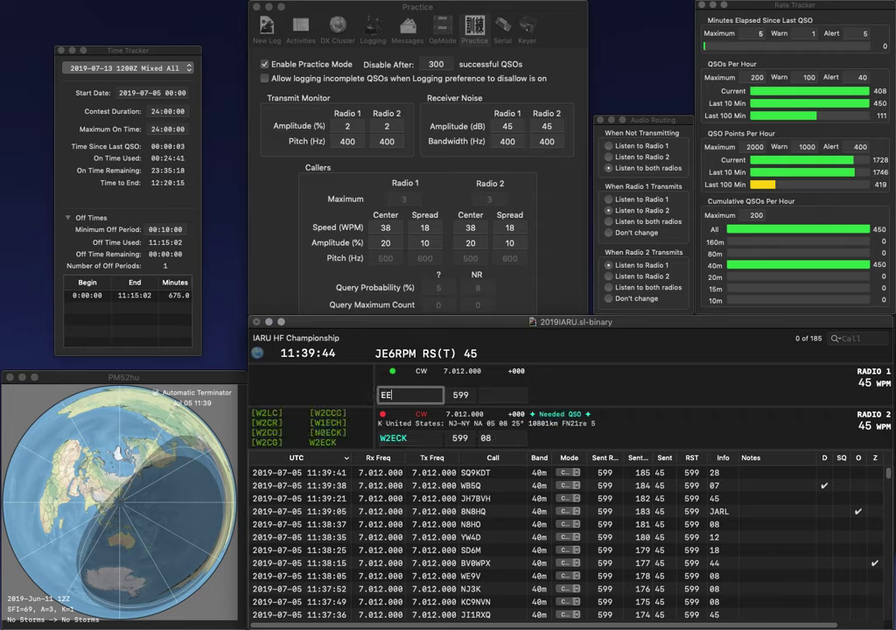
text(5S)
key(BackSpace)
text(H)
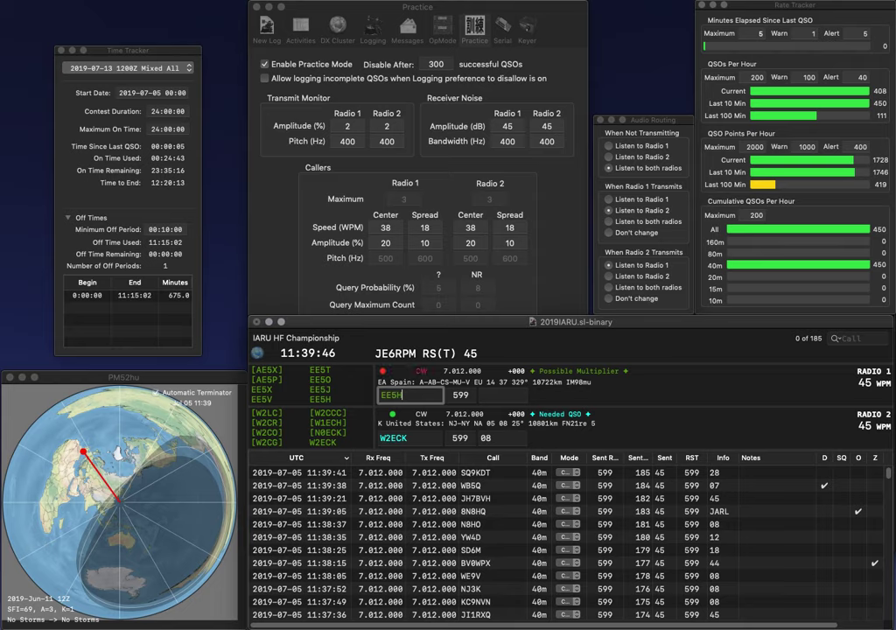
key(Return)
Step: Log W2ECK with exchange 08 on Radio 2 and EE5H with exchange 37 on Radio 1
key(Tab)
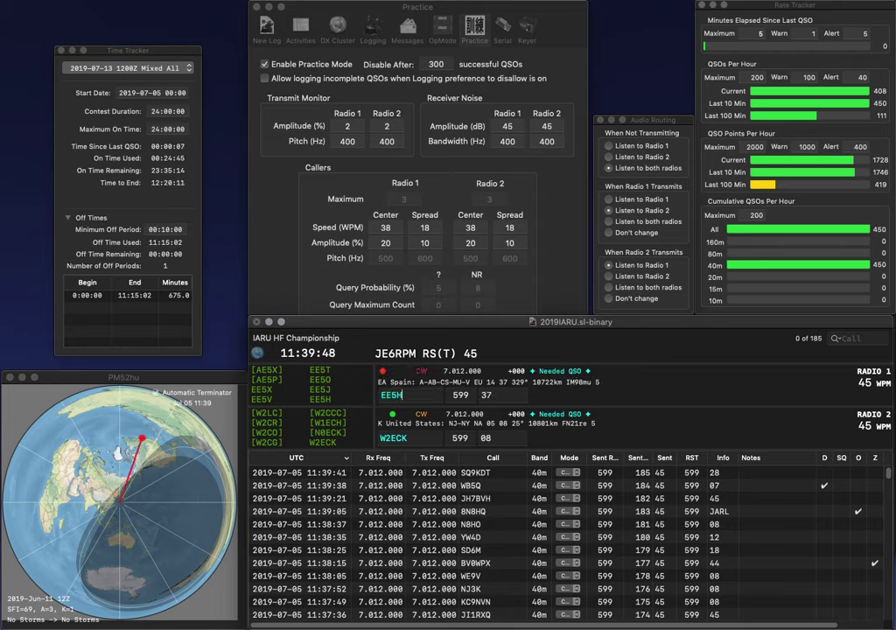
key(Return)
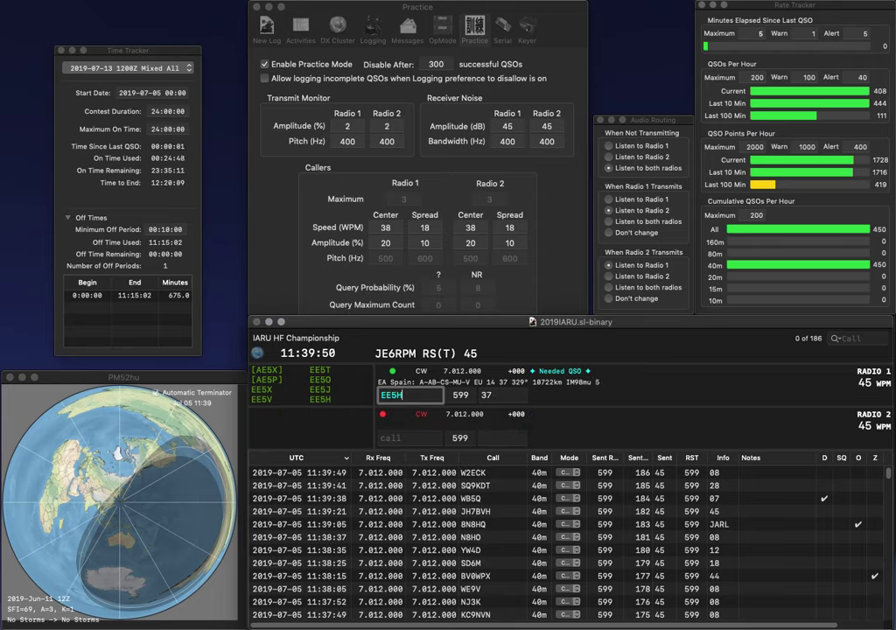
key(Return)
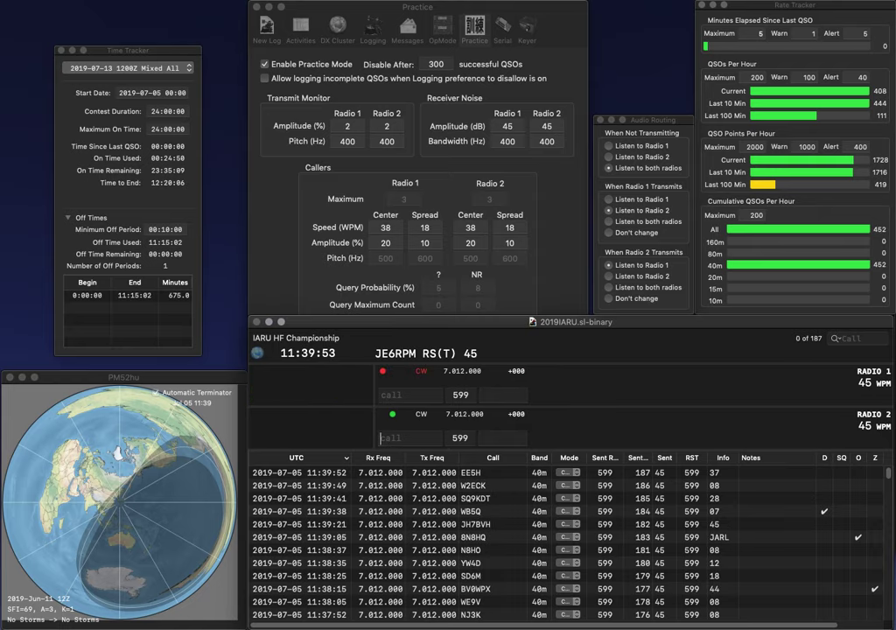
text(OH2H)
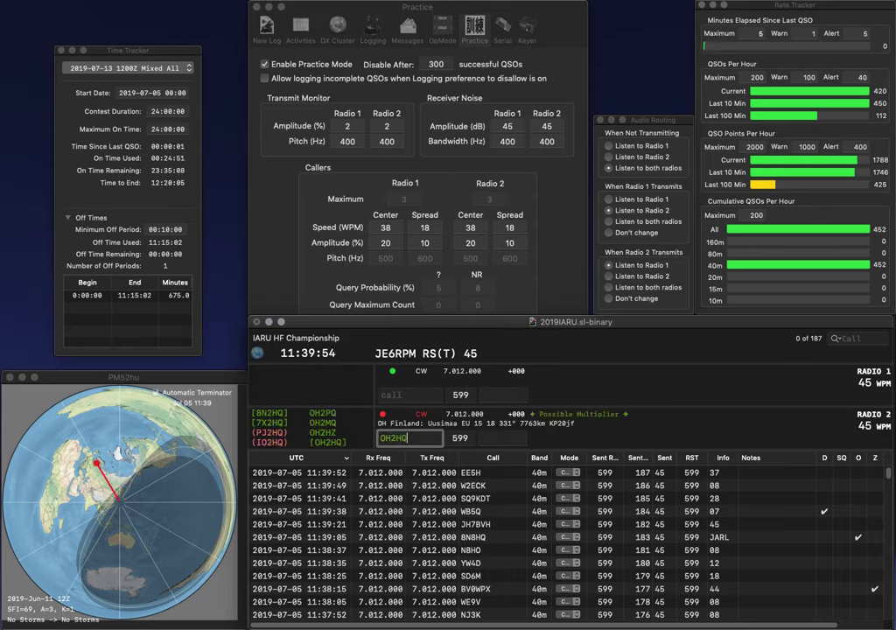
text(Q)
key(Return)
text(JA1)
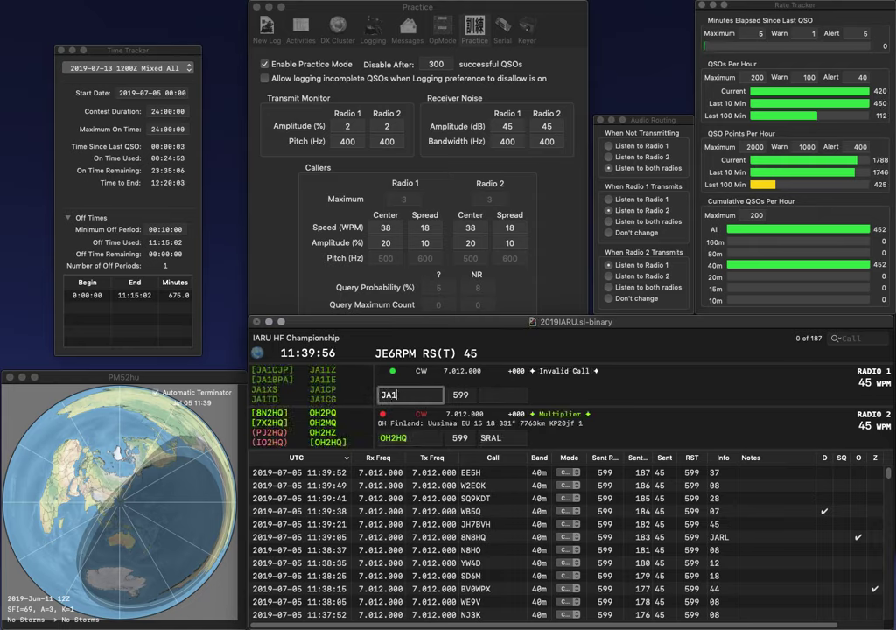
text(CJP)
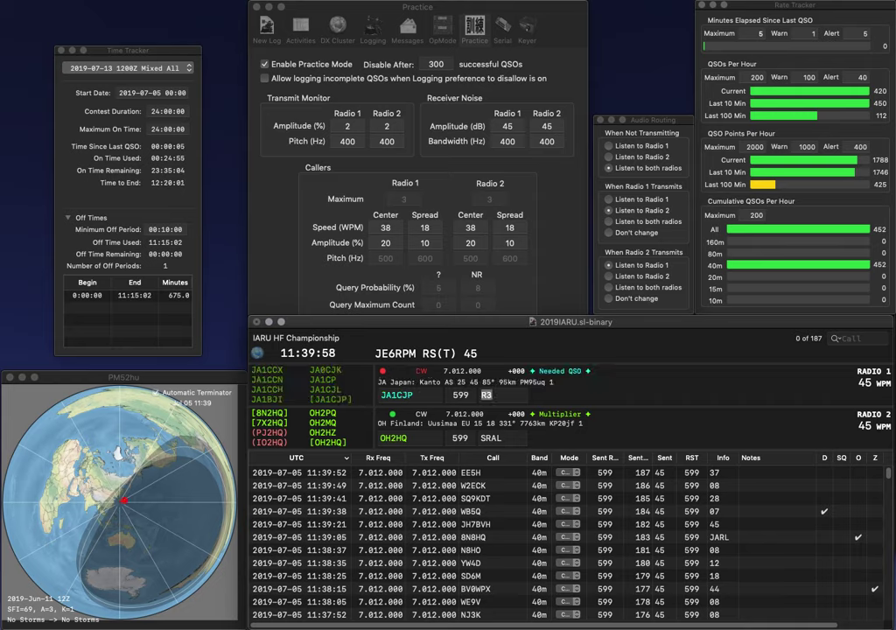
key(Return)
key(Return)
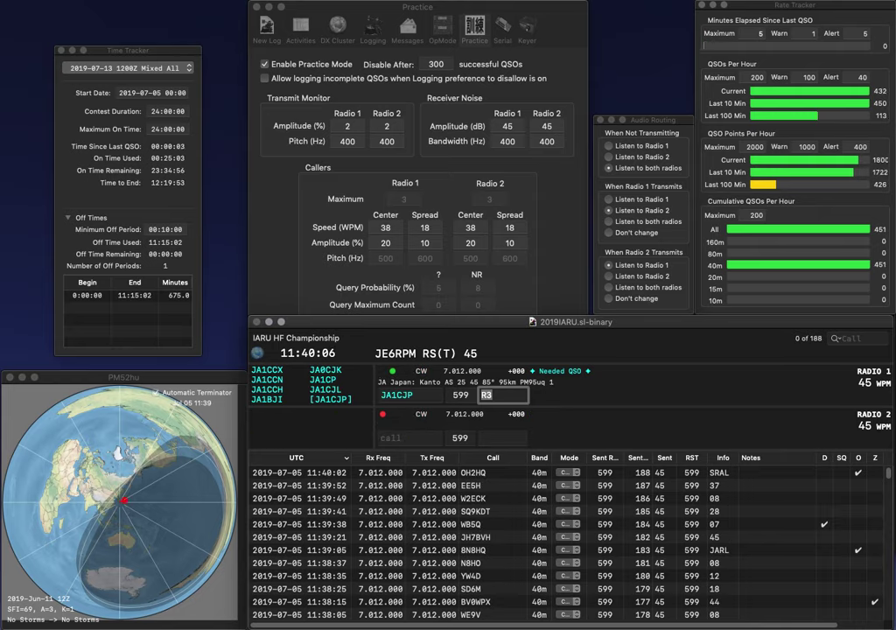
key(Return)
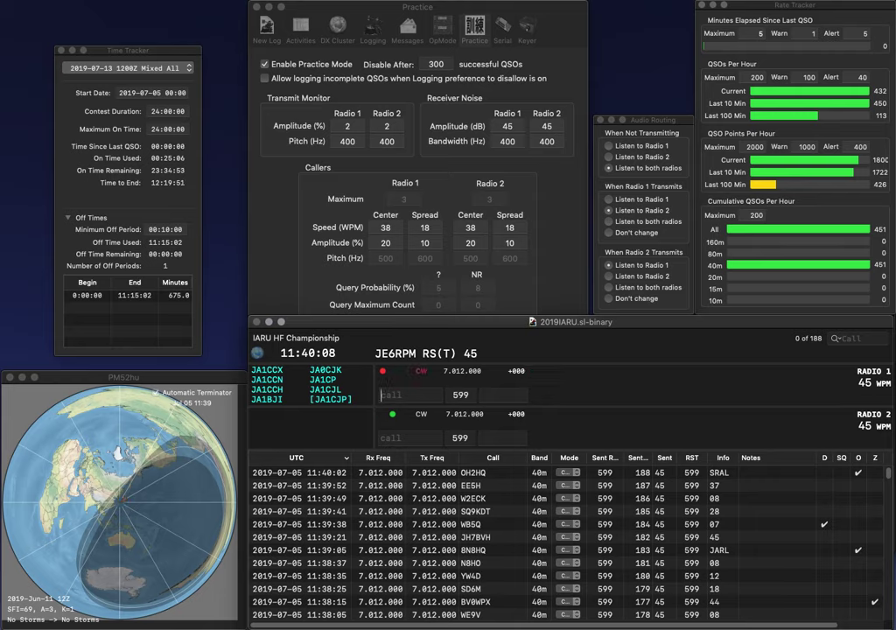
Step: Answer the partial call UNHQ on Radio 2 and DL0ESA on Radio 1
text(UN)
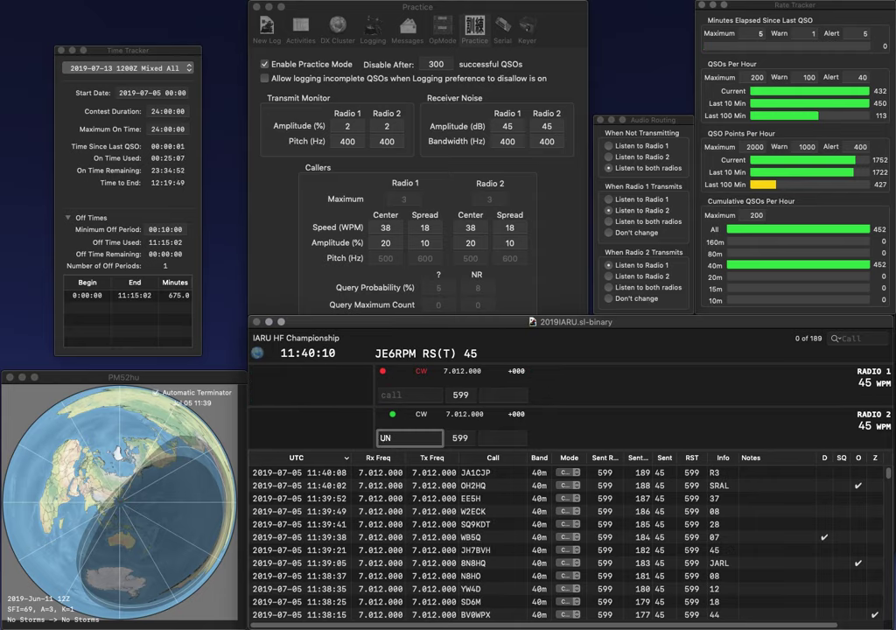
text(HQ)
key(Return)
text(DL)
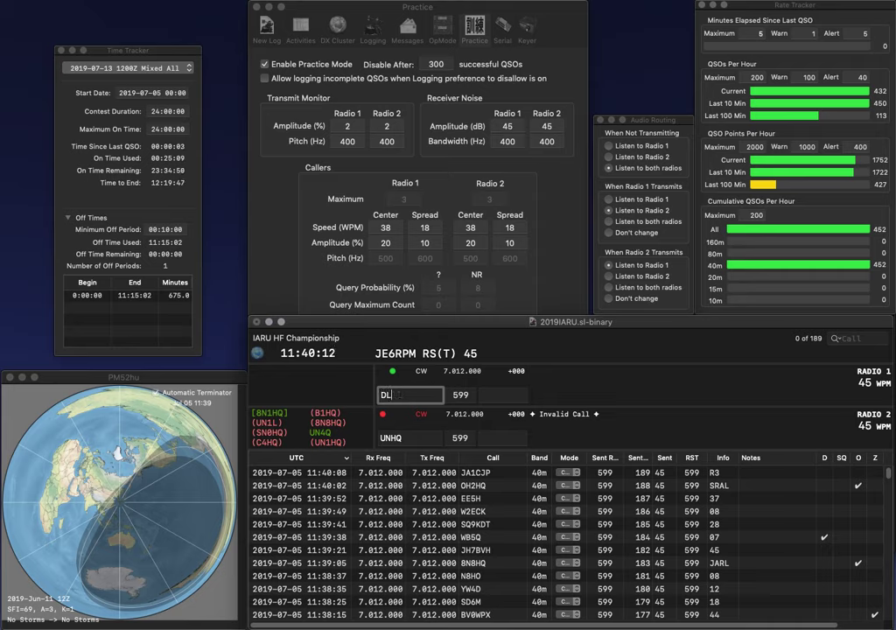
text(0ESA)
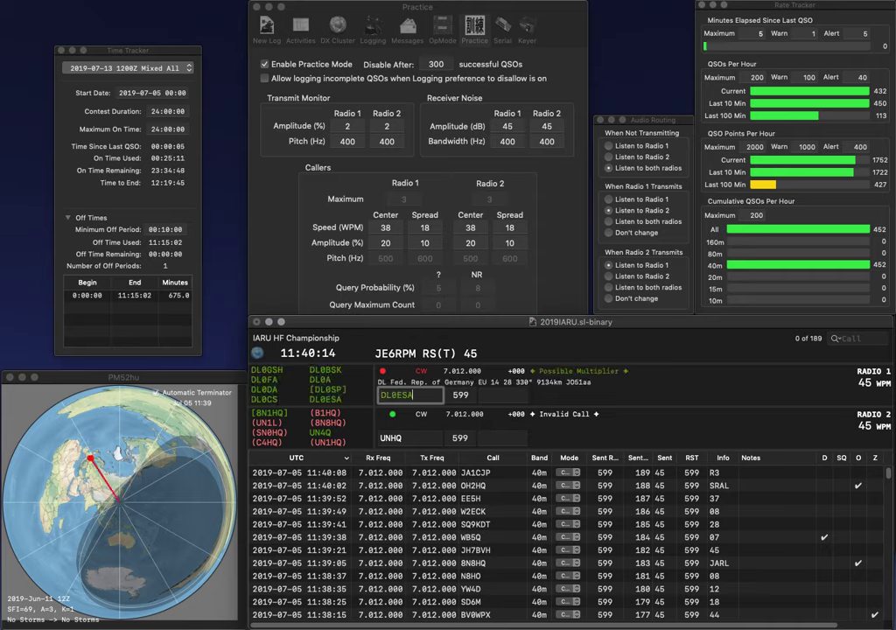
key(Return)
text(1)
key(Return)
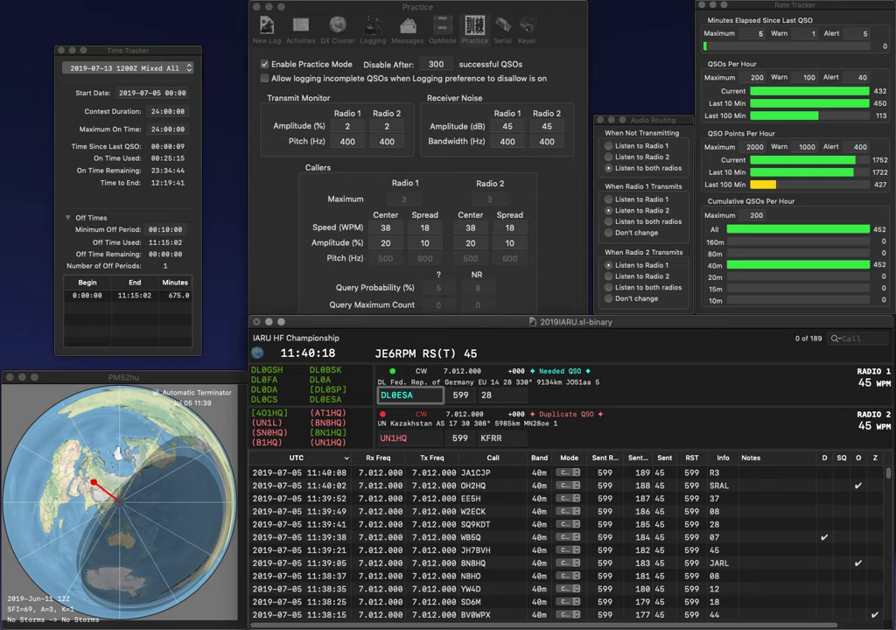
key(Tab)
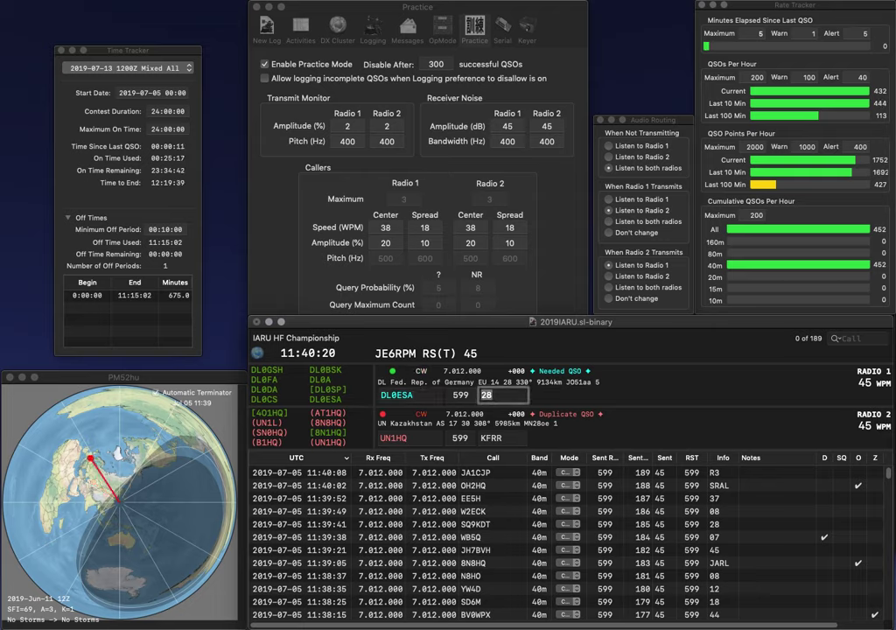
key(Return)
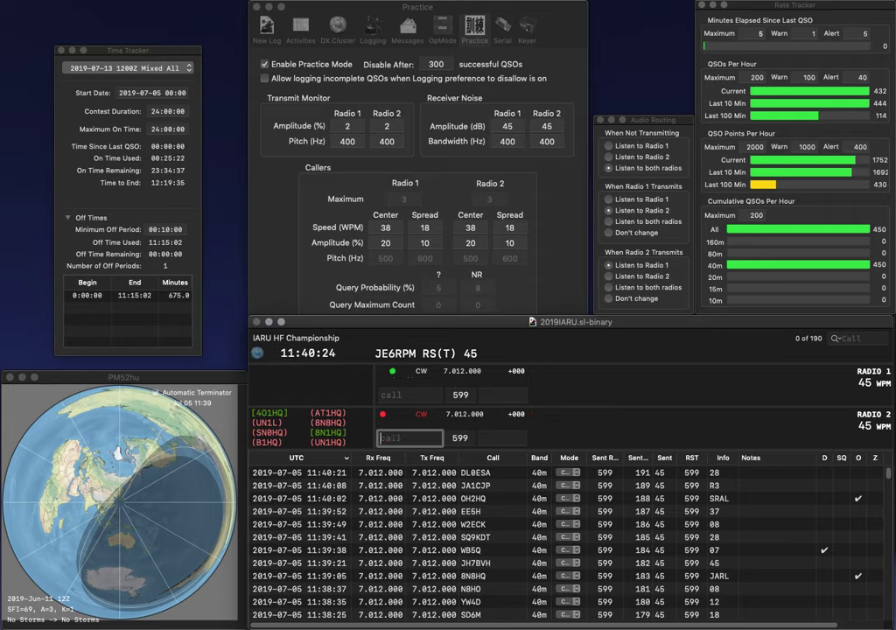
Step: Log UN1HQ with exchange KFRR on Radio 2 and answer 4L0HQ on Radio 1
key(Return)
text(L0HQ)
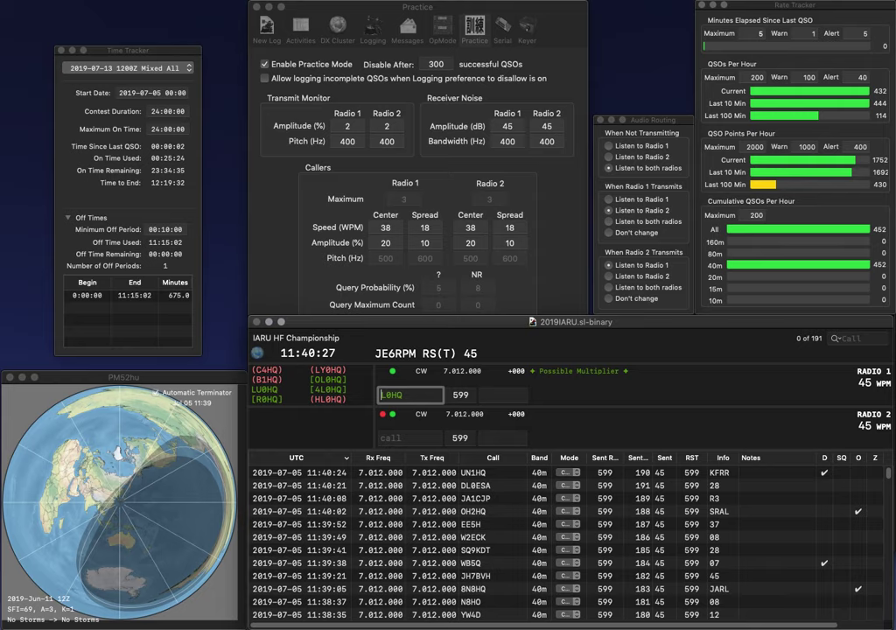
key(Home)
text(4)
key(Return)
Step: Log 4L0HQ with exchange NARG on Radio 1, and answer and log RT5A with exchange 29 on Radio 2
text(RT5A)
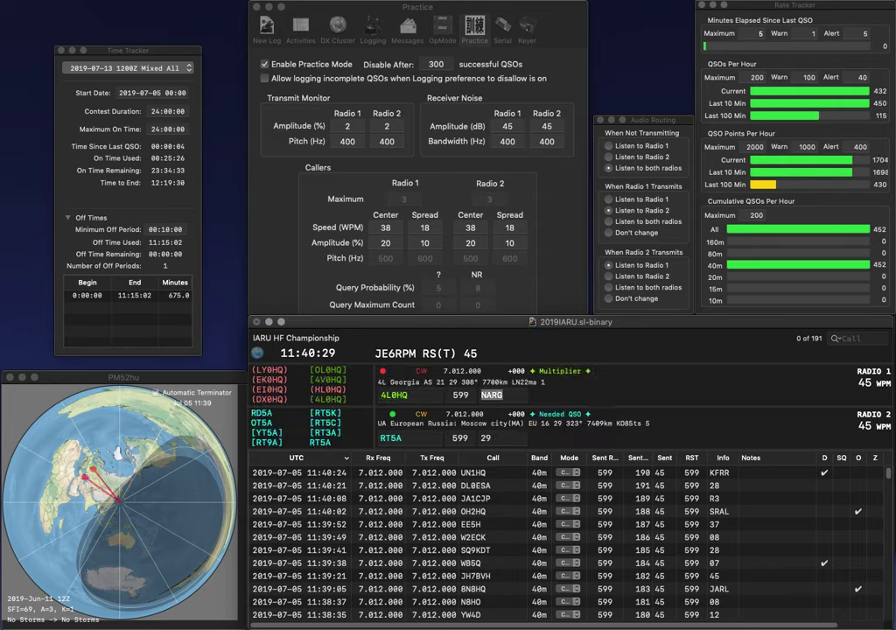
key(Return)
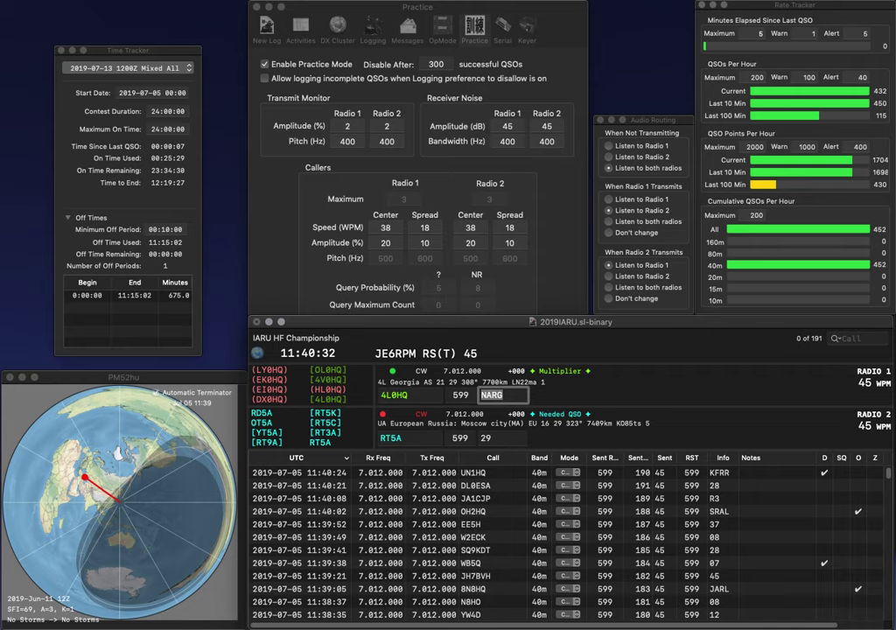
key(Return)
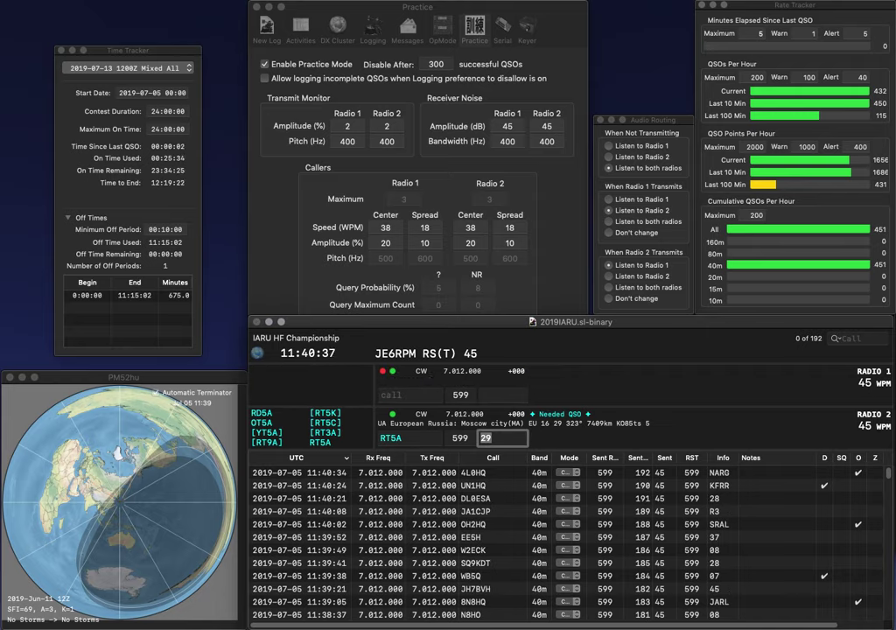
key(Return)
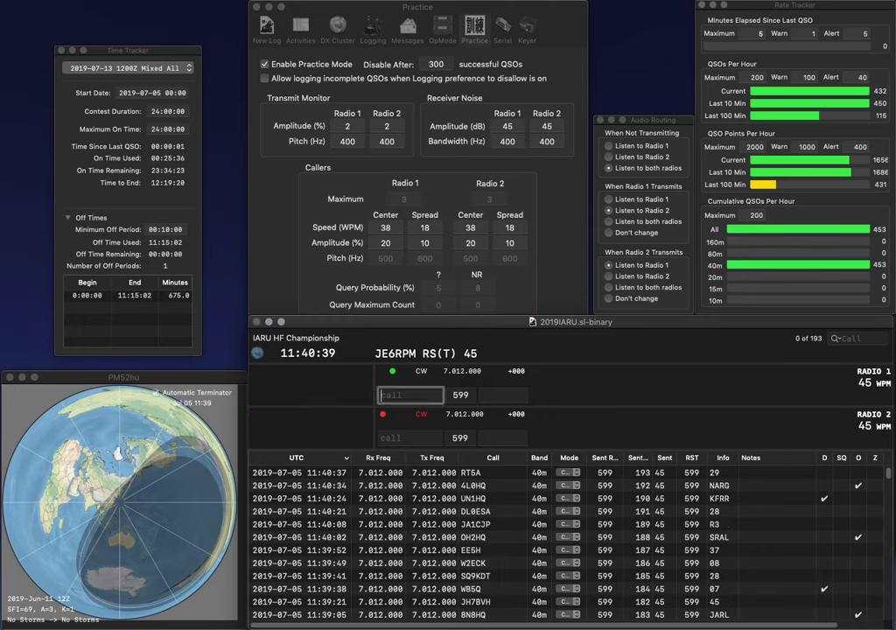
key(Return)
text(EA)
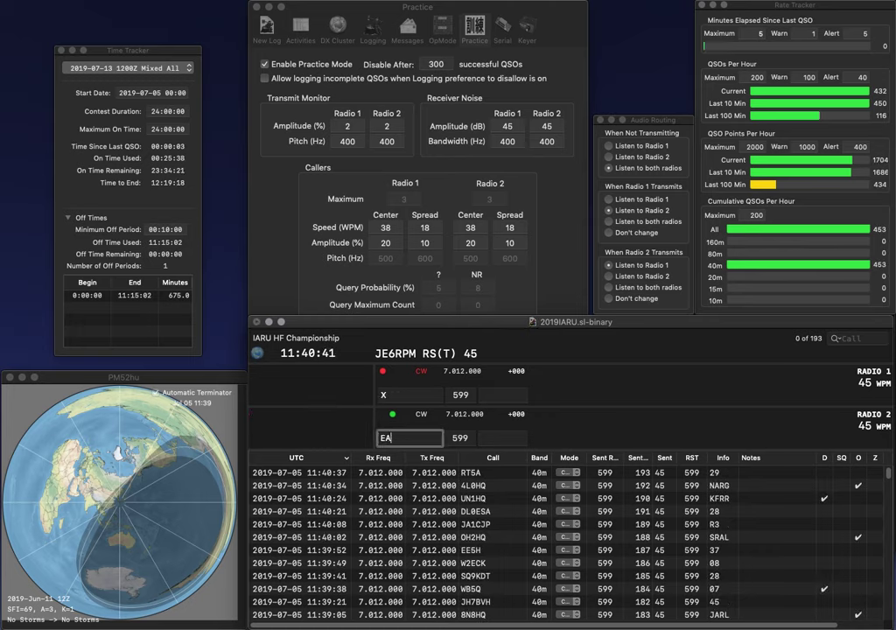
key(BackSpace)
text(VE3Z)
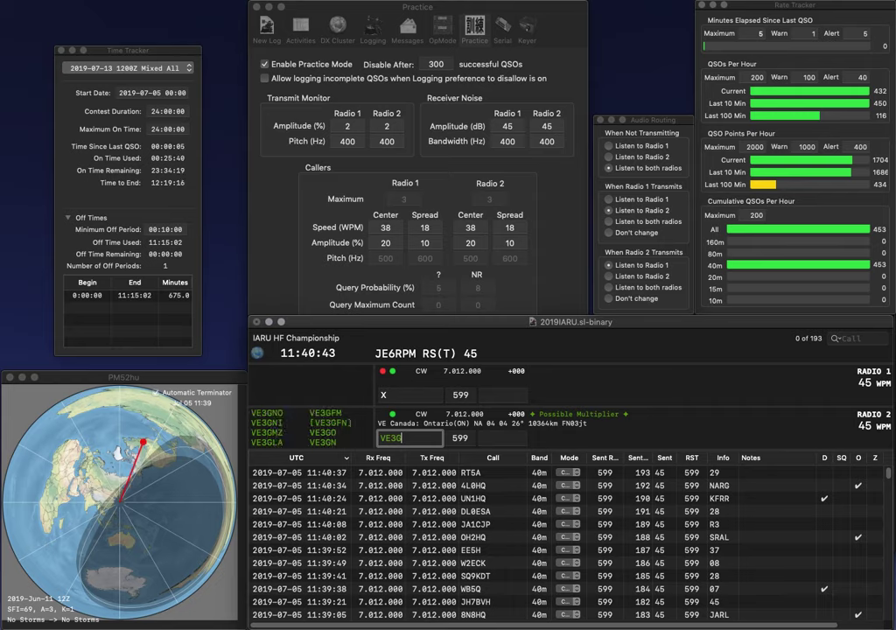
text(Z)
key(backslash)
key(Return)
key(backslash)
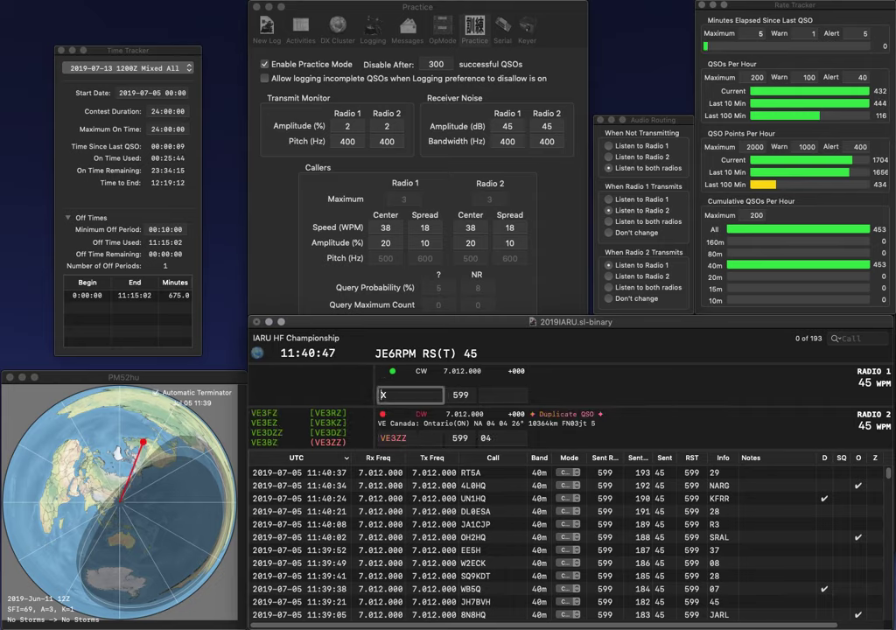
text(K5Z)
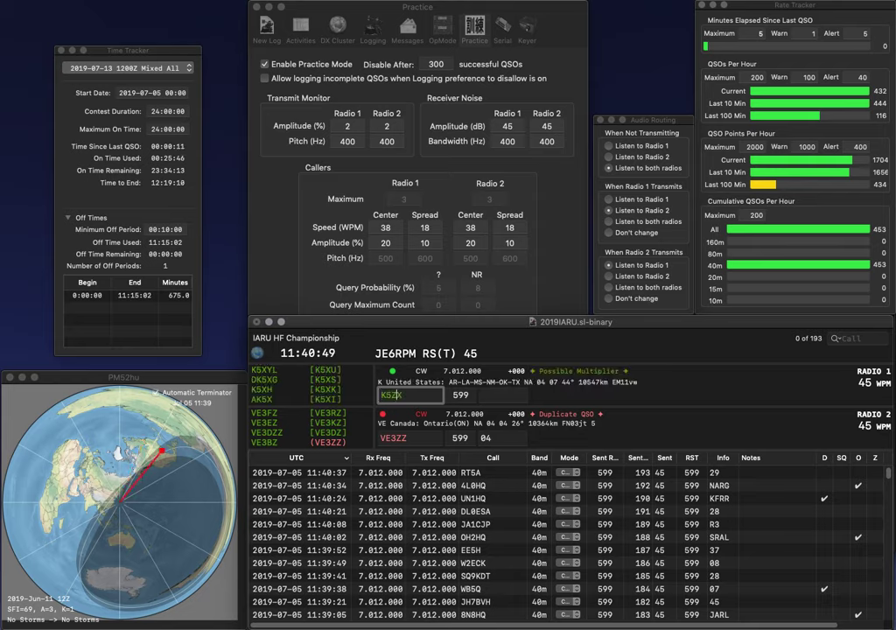
key(Return)
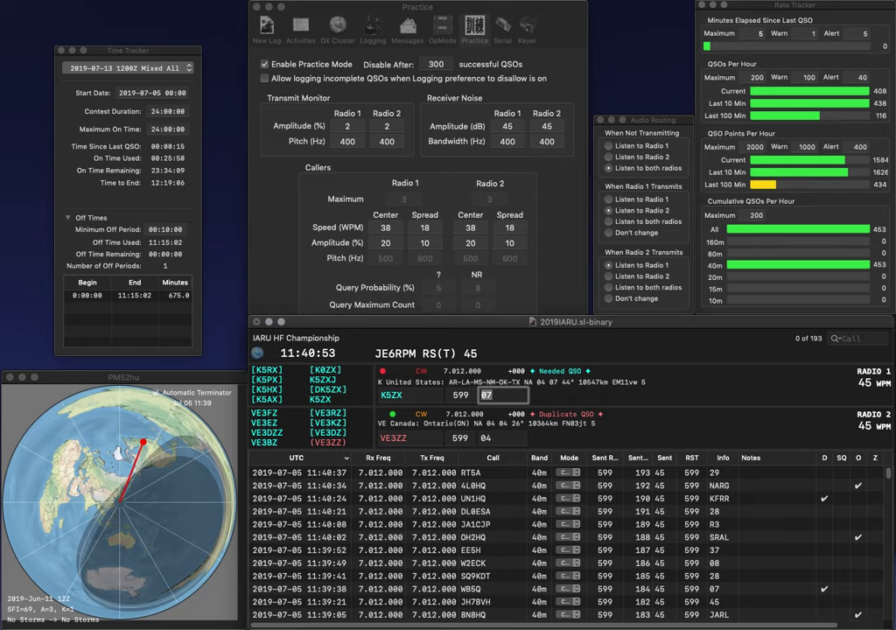
key(Return)
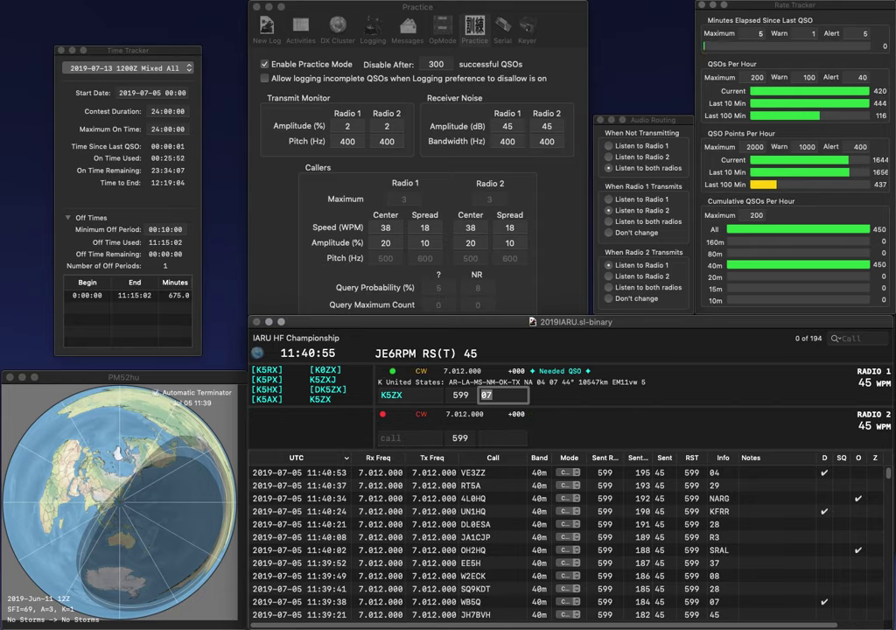
key(Return)
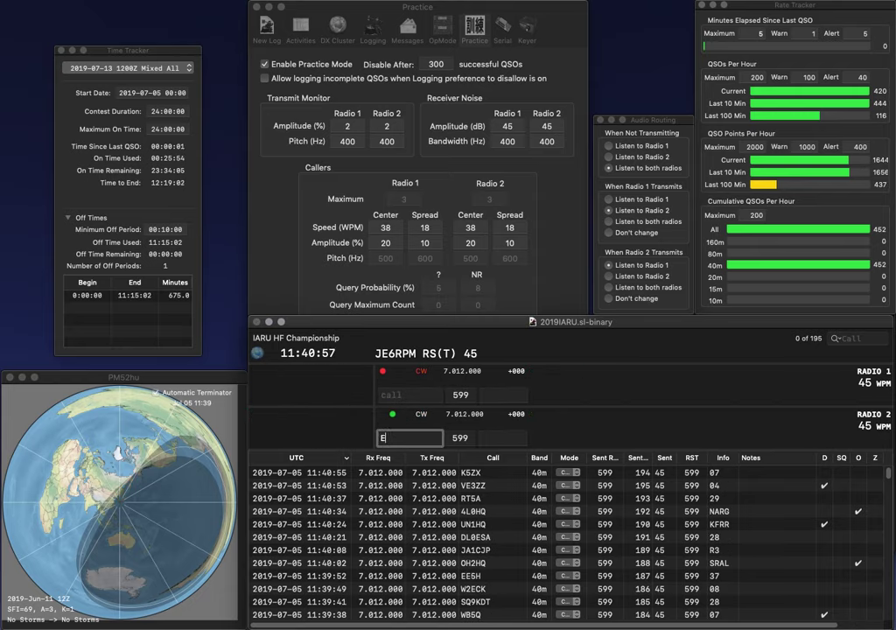
Step: Answer and log EA1WH with exchange 37 on Radio 2 and 9V9HQ with exchange SARTS on Radio 1
text(EA1WH)
key(Return)
text(37)
key(Return)
text(9V9HQ)
key(Return)
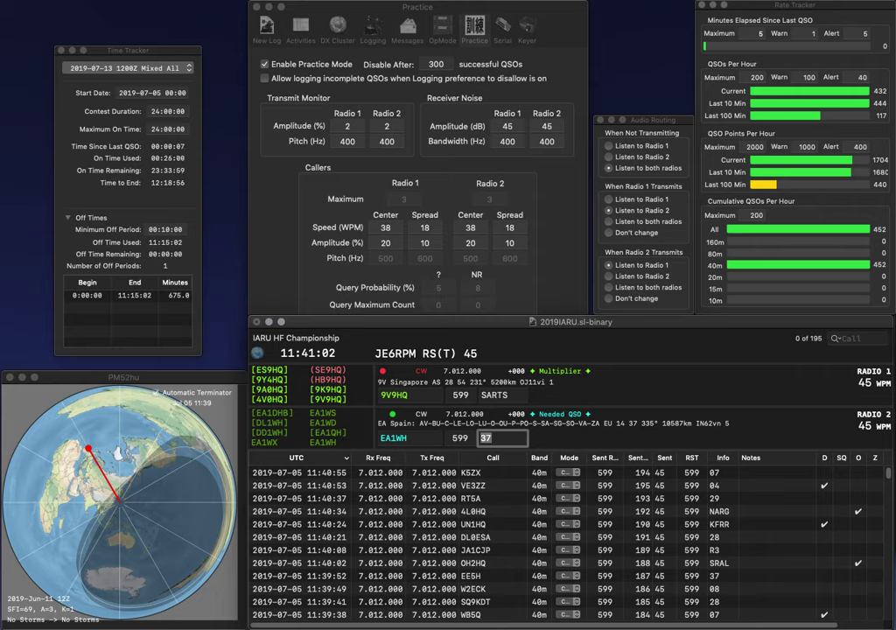
key(Return)
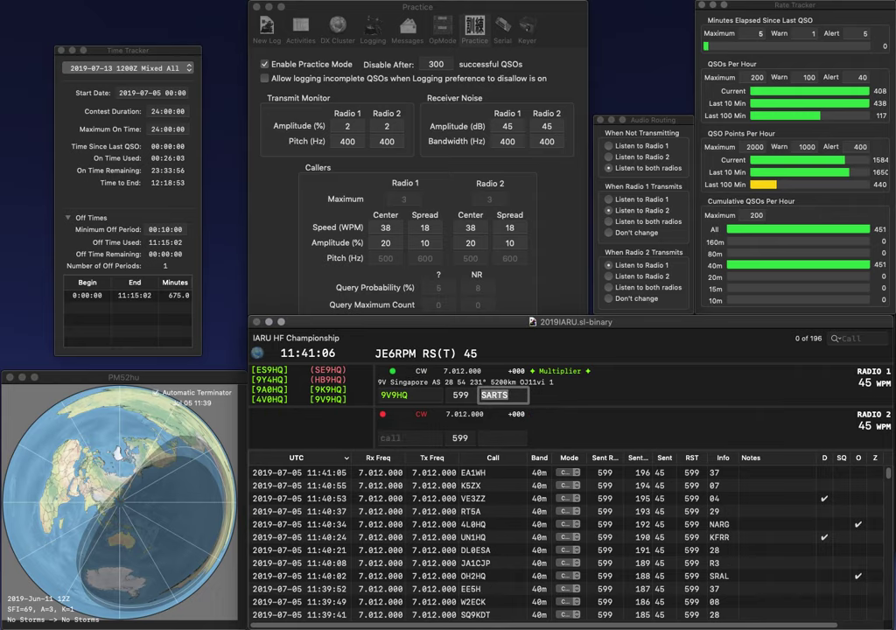
key(Return)
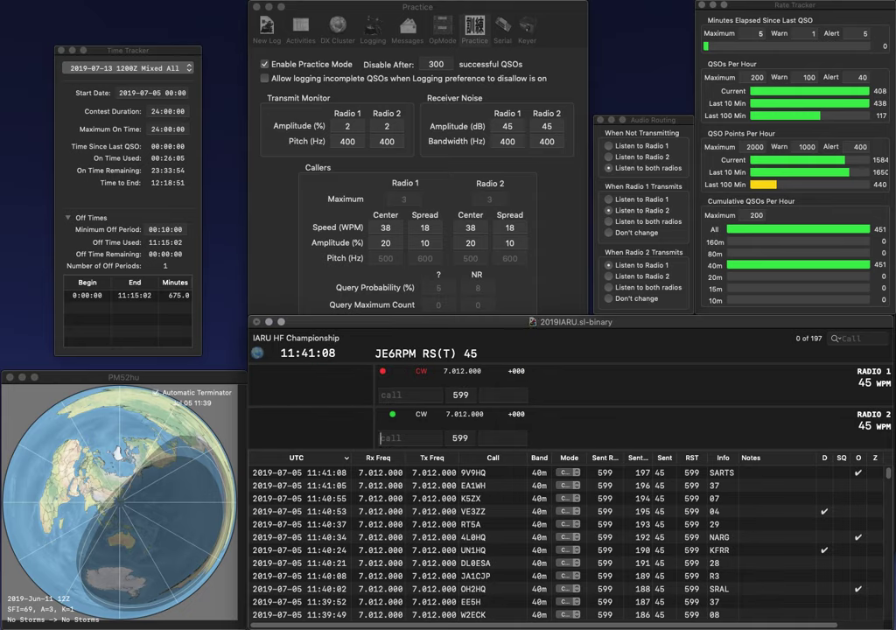
text(WN4Z)
key(Delete)
text(RN4Z)
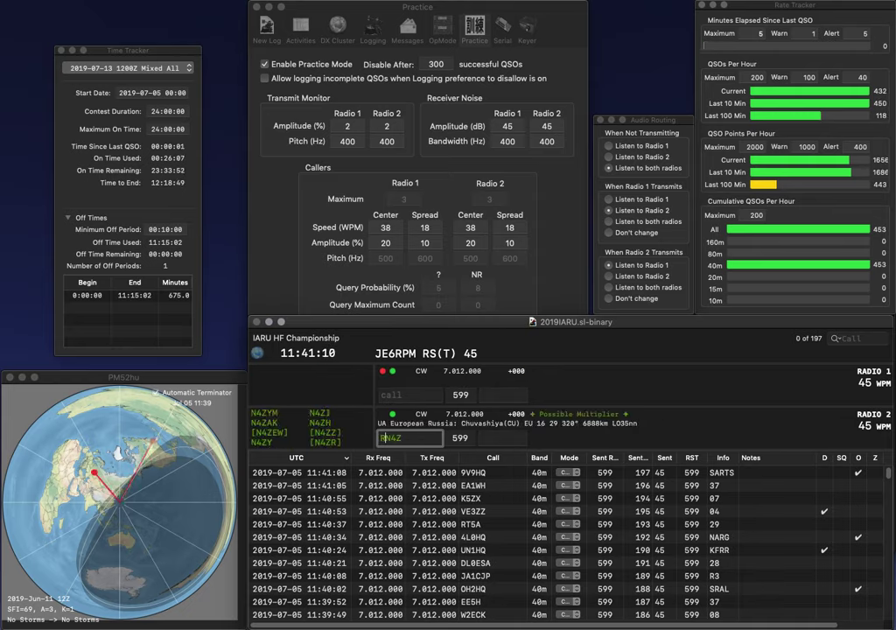
key(Return)
text(WX)
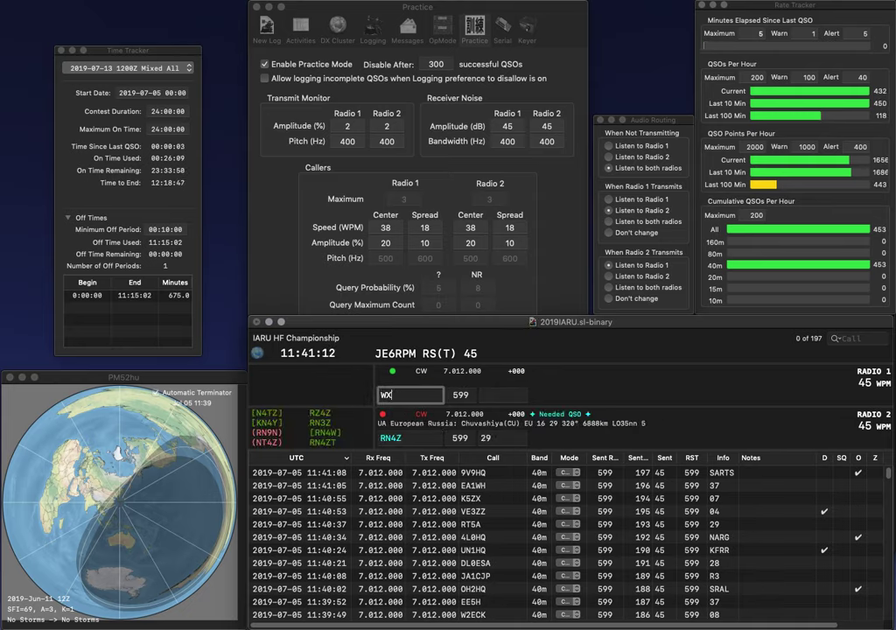
text(0B)
key(Return)
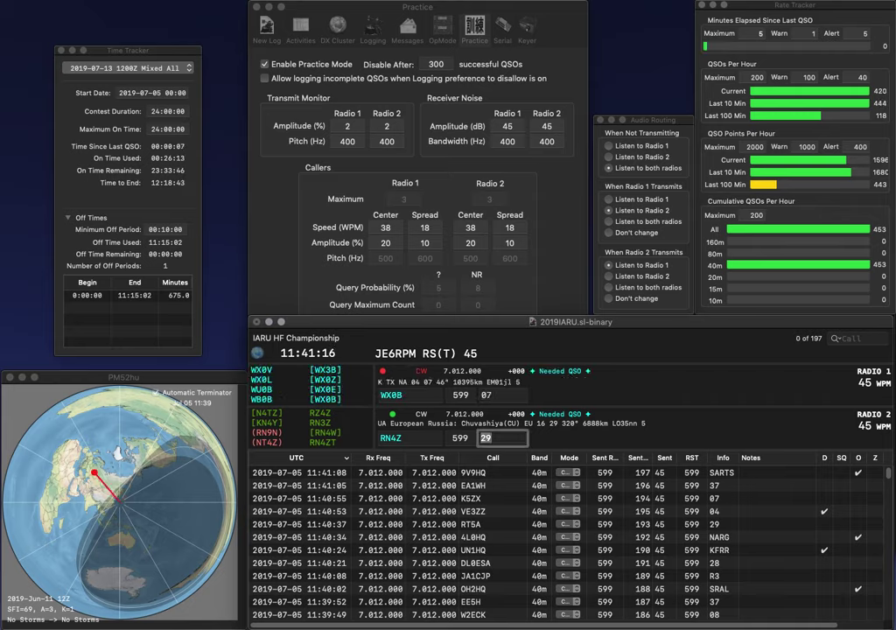
key(Return)
key(space)
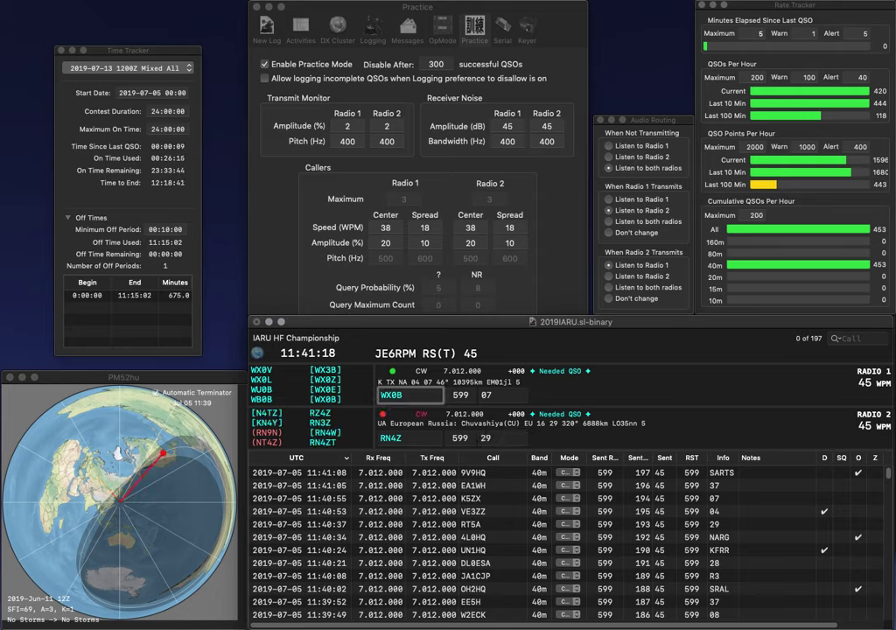
key(backslash)
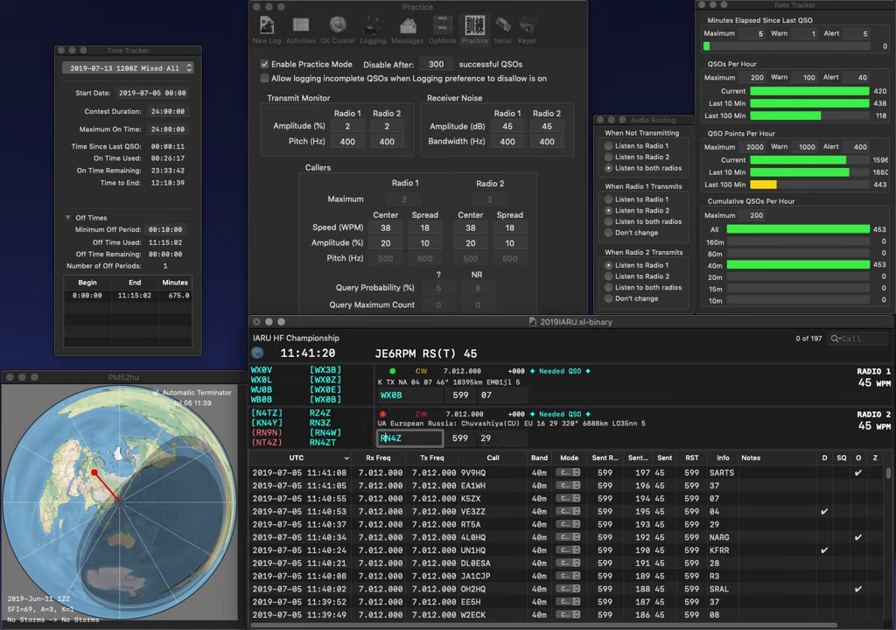
key(BackSpace)
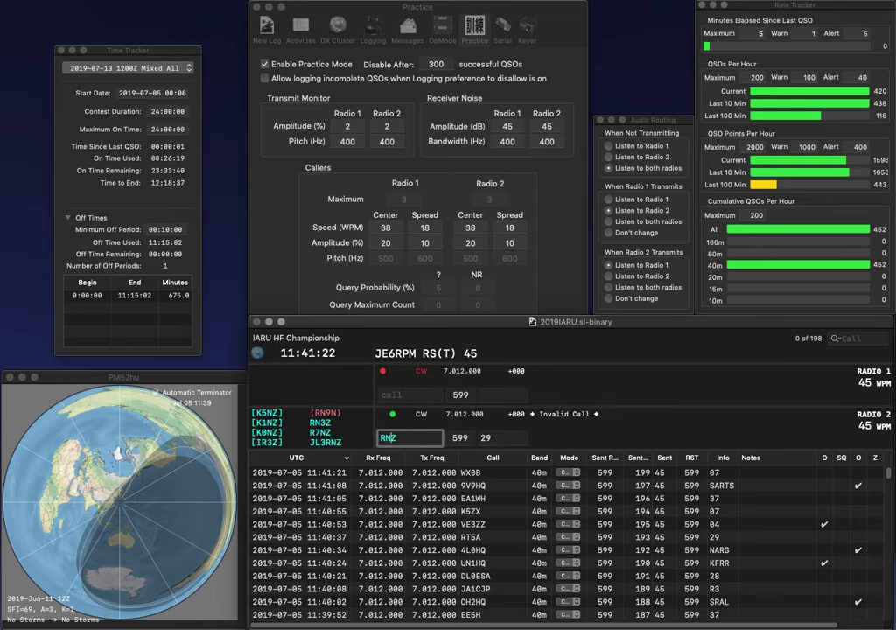
text(3)
key(Return)
Step: Log RN3Z with exchange 29 on Radio 2, and answer and log AG4IL with exchange 08 on Radio 1
text(AG4IL)
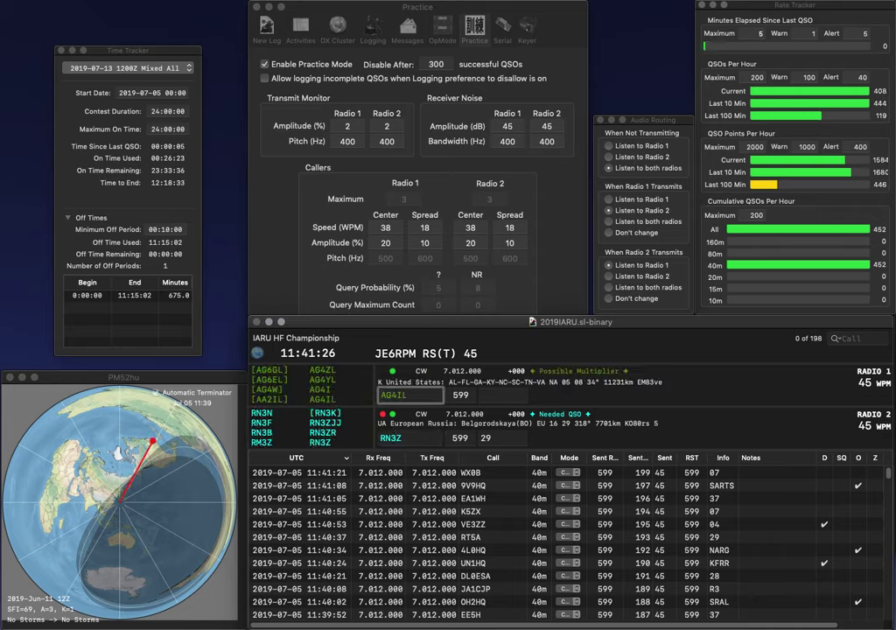
key(Return)
key(Return)
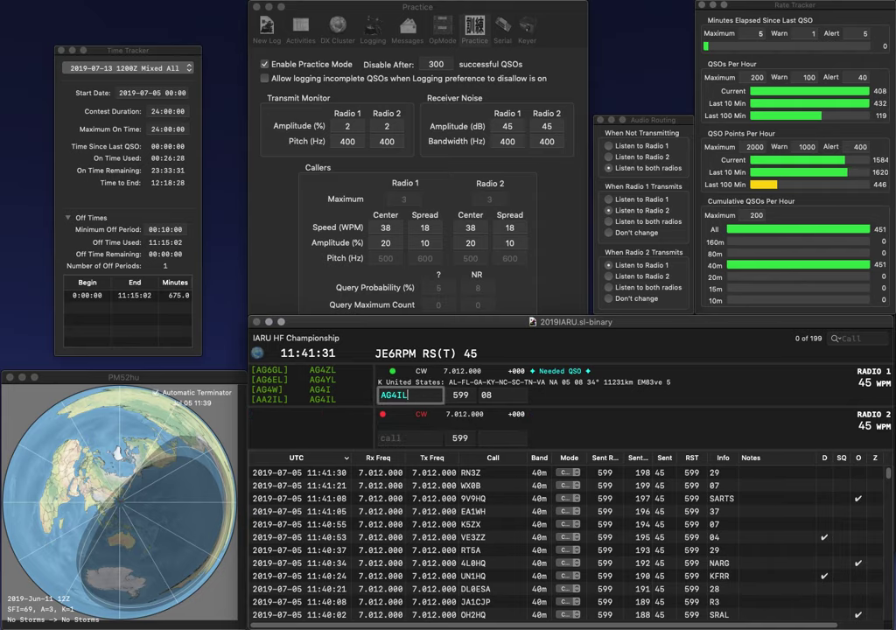
key(Return)
text(F6)
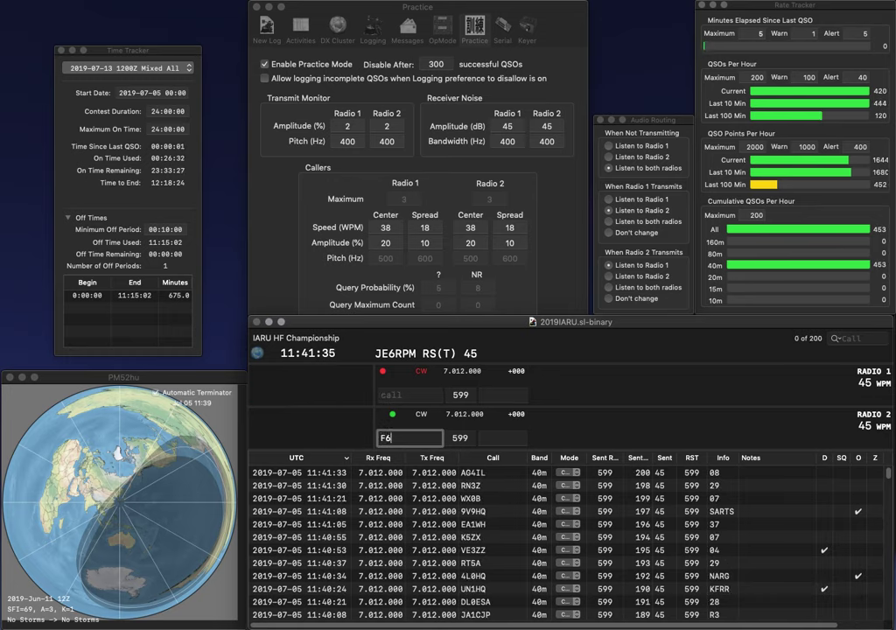
text(JOEW8SP)
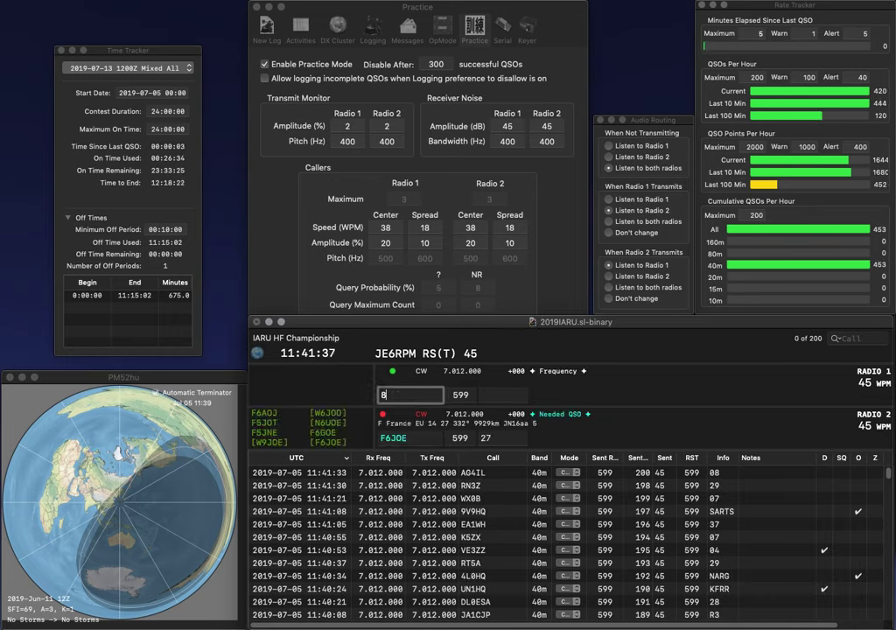
key(Return)
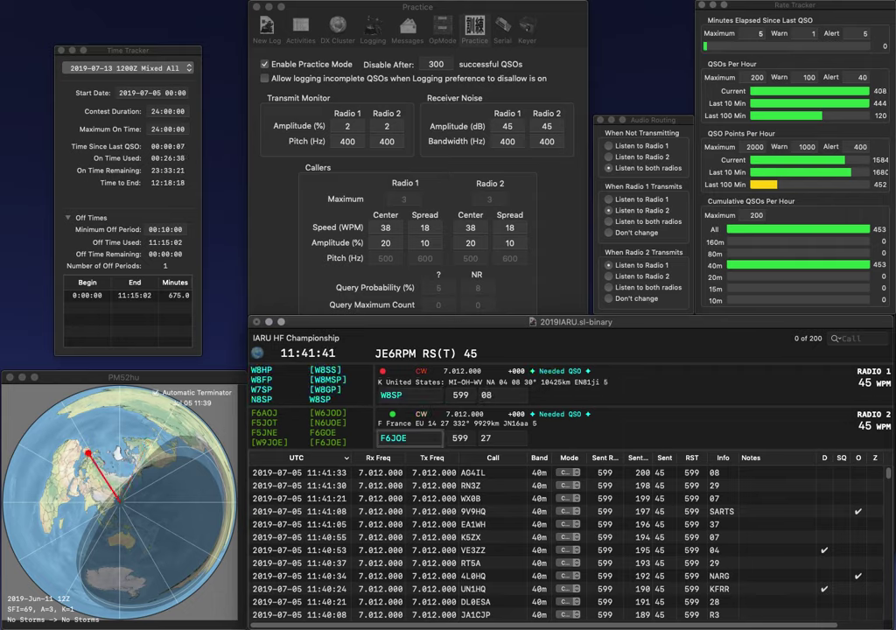
key(Return)
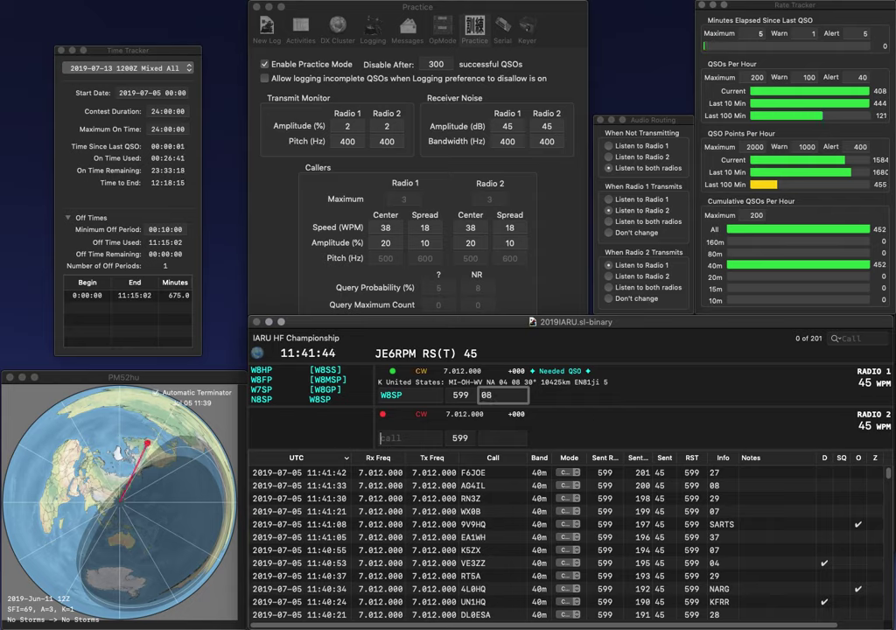
key(Return)
Step: Answer and log EL2BEN with exchange LRAA on Radio 2 and NM1Y with exchange 08 on Radio 1
text(EL)
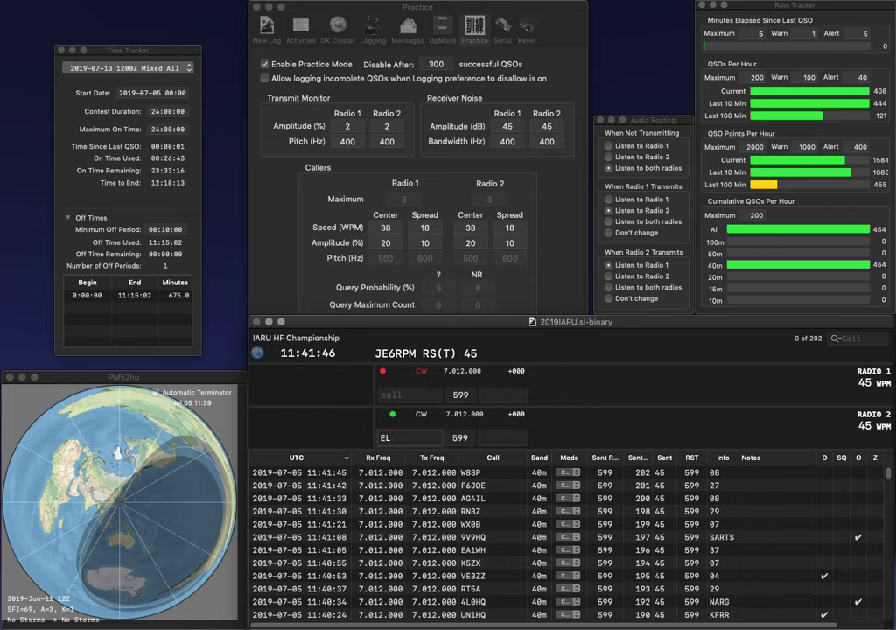
text(2BEN)
key(Return)
text(NM1)
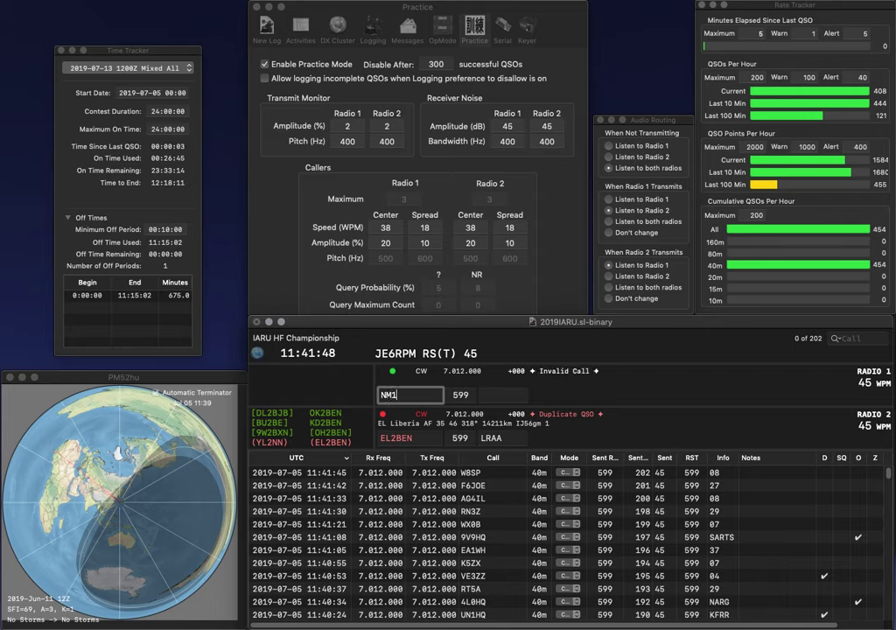
text(Y)
key(Return)
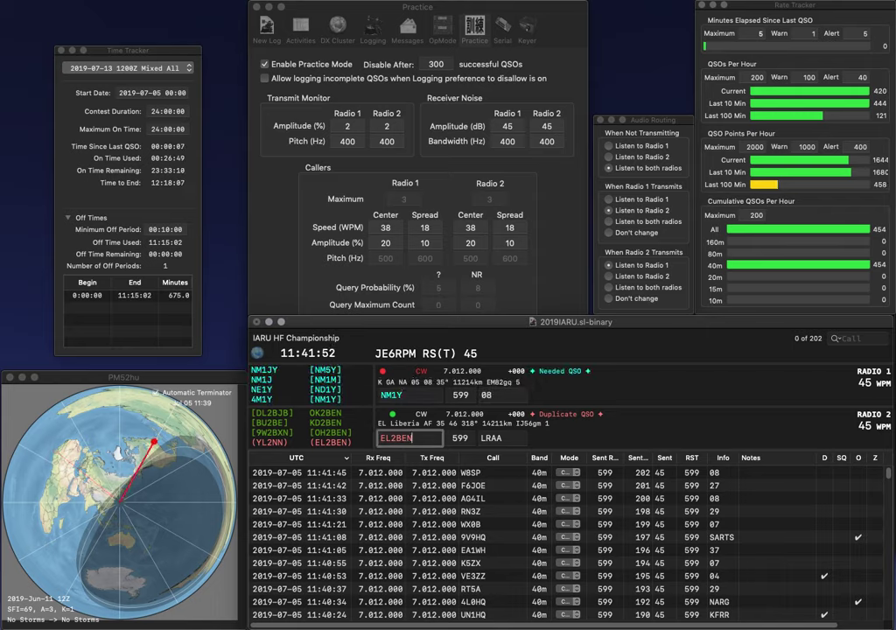
key(Return)
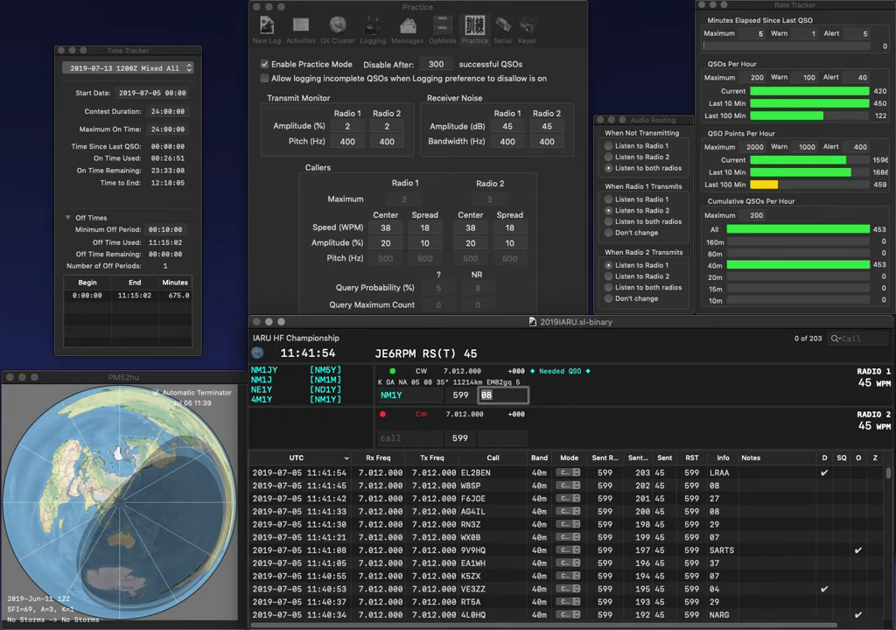
key(Return)
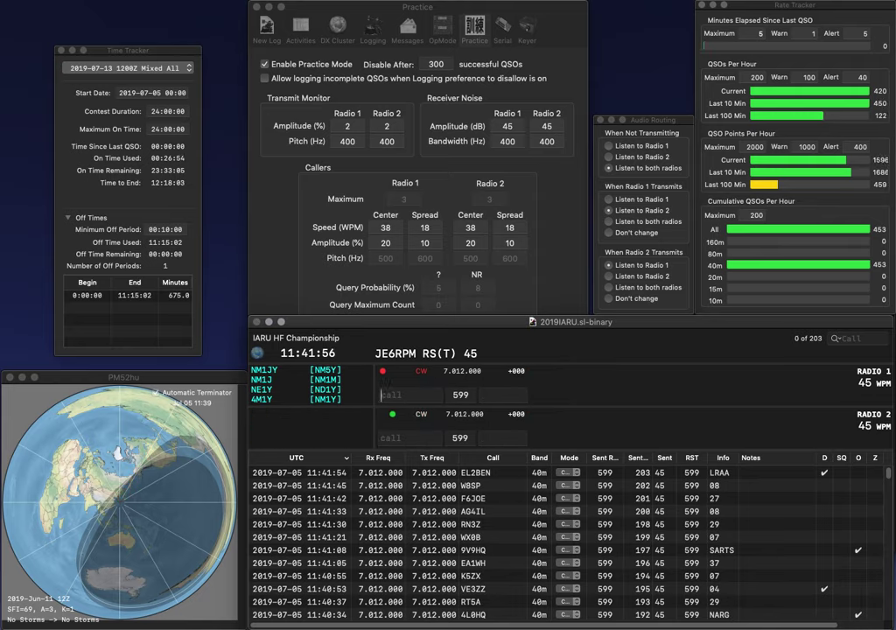
text(4K7Z)
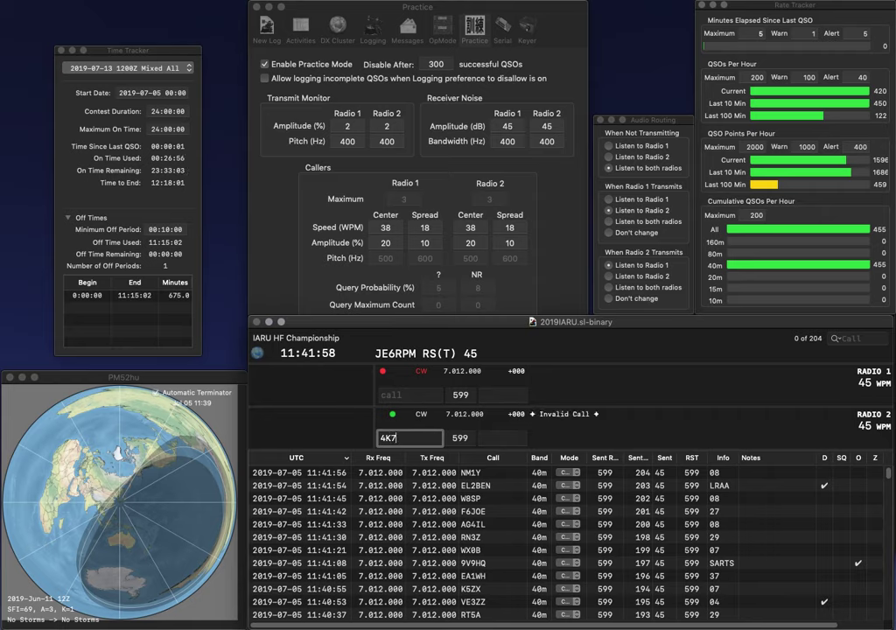
key(Return)
text(WY2CG)
key(Left)
key(Left)
key(Left)
key(Left)
key(BackSpace)
text(P)
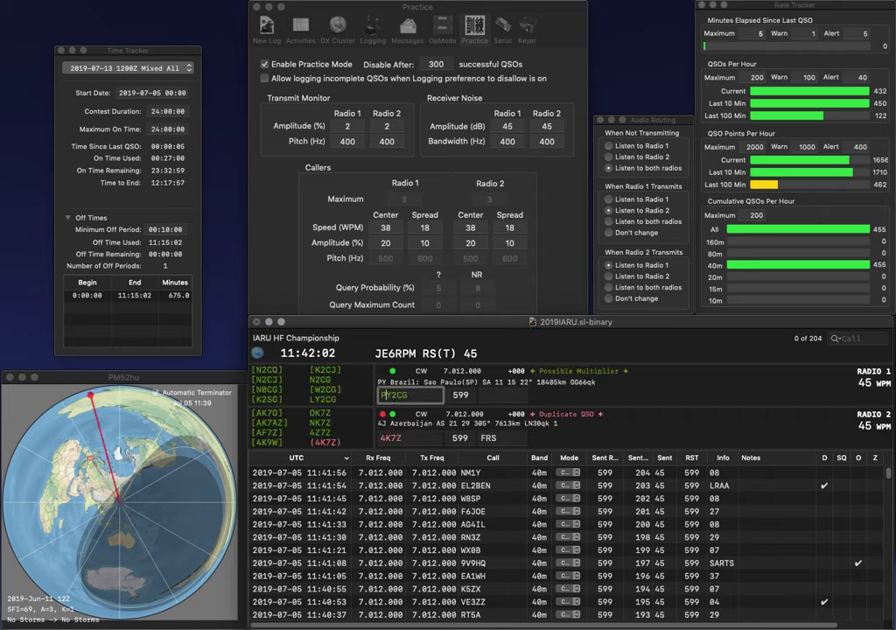
key(Return)
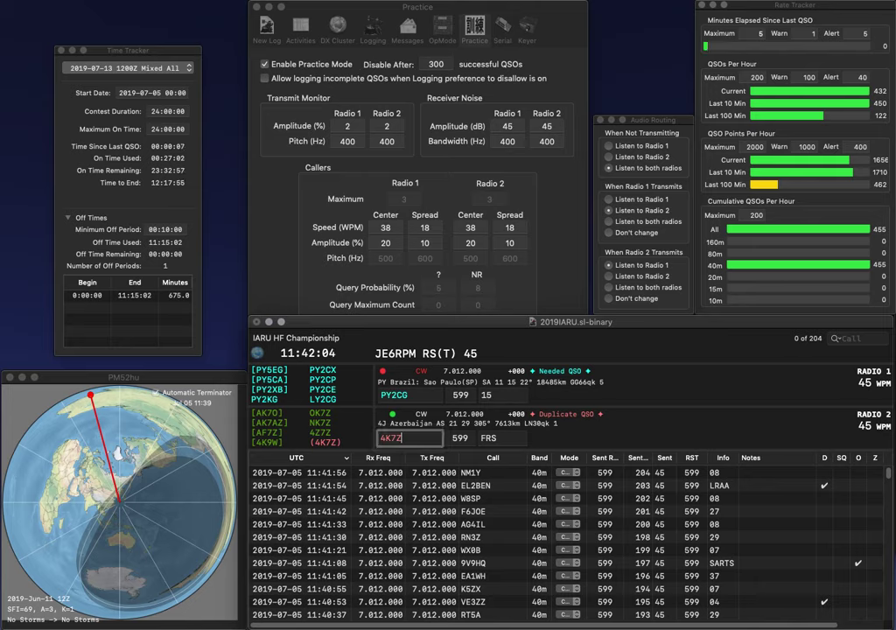
Step: Log 4K7Z with exchange FRS on Radio 2 and correct the Radio 1 call sign to LY2CG
key(Return)
key(Tab)
key(Delete)
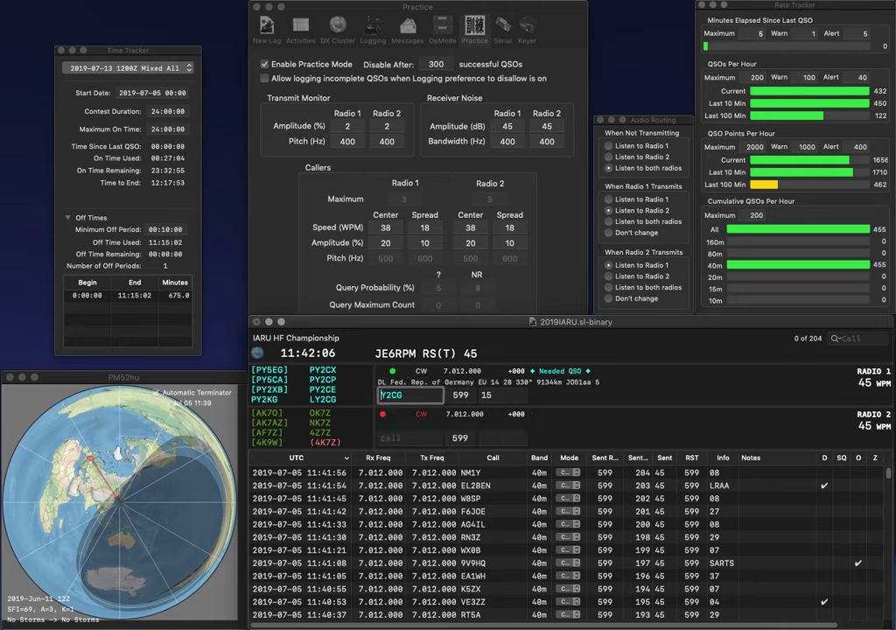
text(L)
key(Return)
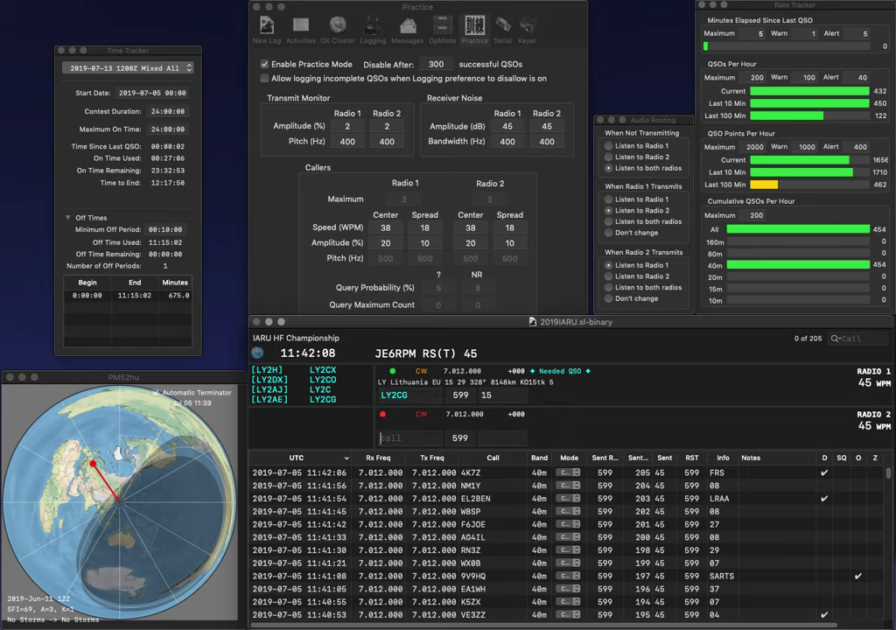
Step: Enter the partial call R3 for the caller on Radio 2
text(R3)
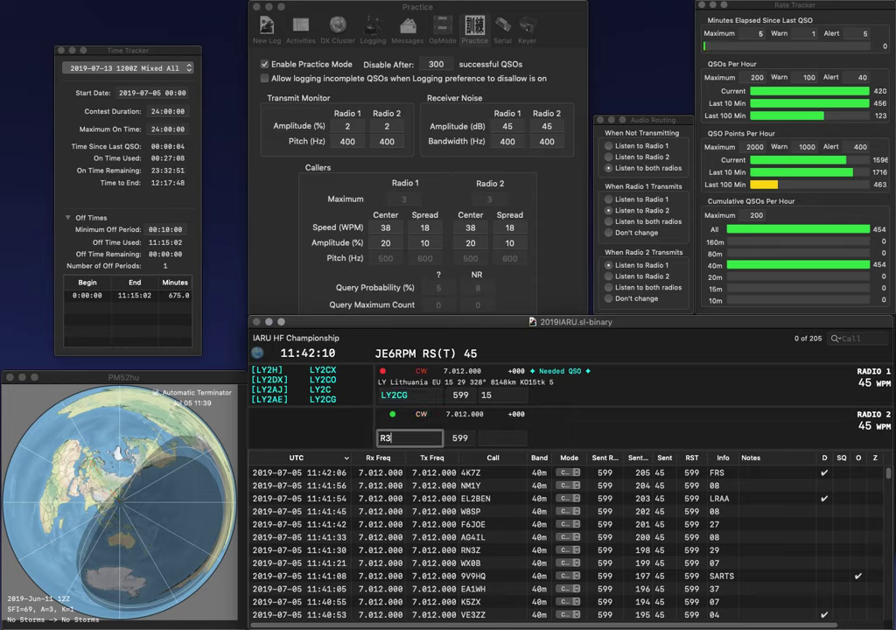
text(DR)
key(Return)
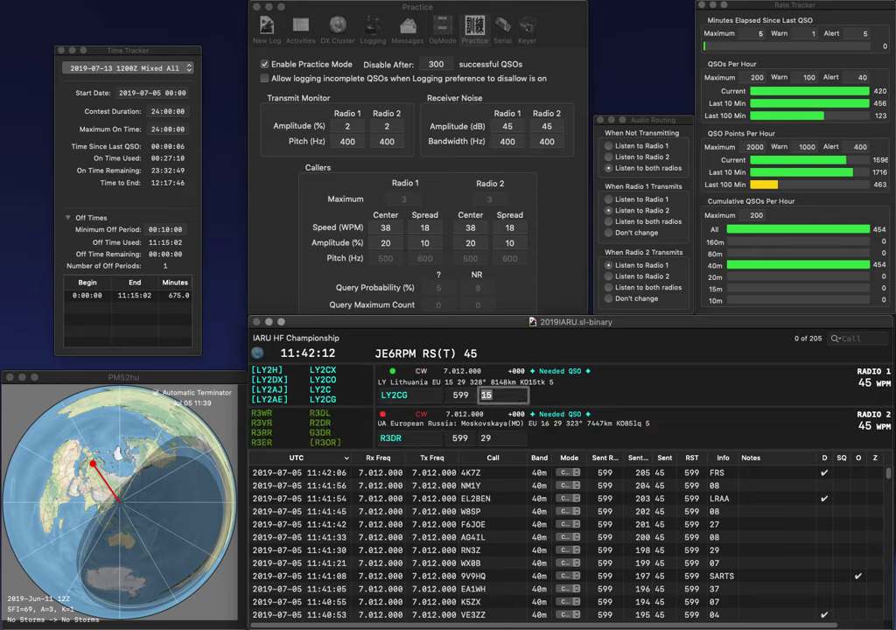
text(28)
key(Return)
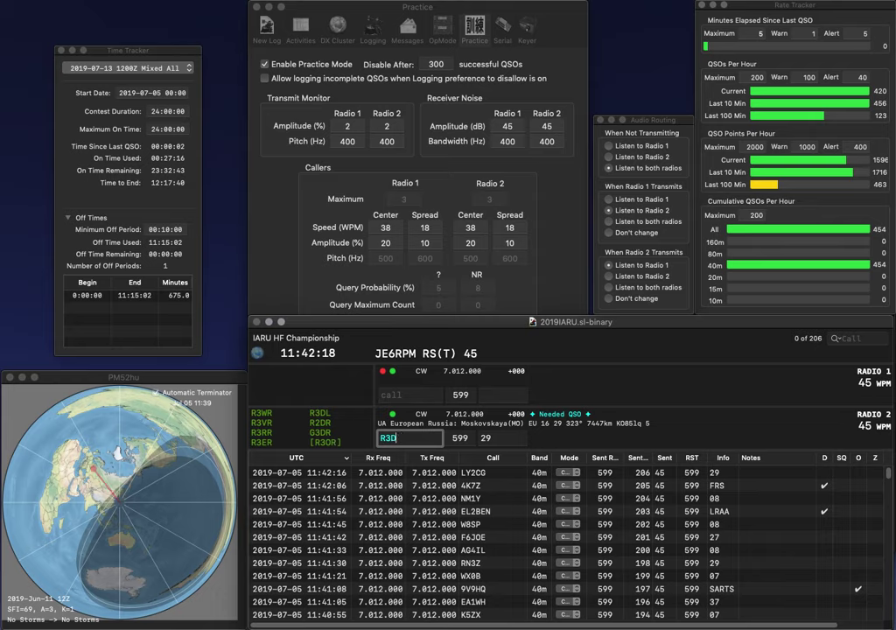
Step: Correct the Radio 2 call to R3DL and send the reply
key(BackSpace)
text(L)
key(Return)
Step: Answer R2SR on Radio 1 and log R3DL on Radio 2 with exchange 29
text(2SR)
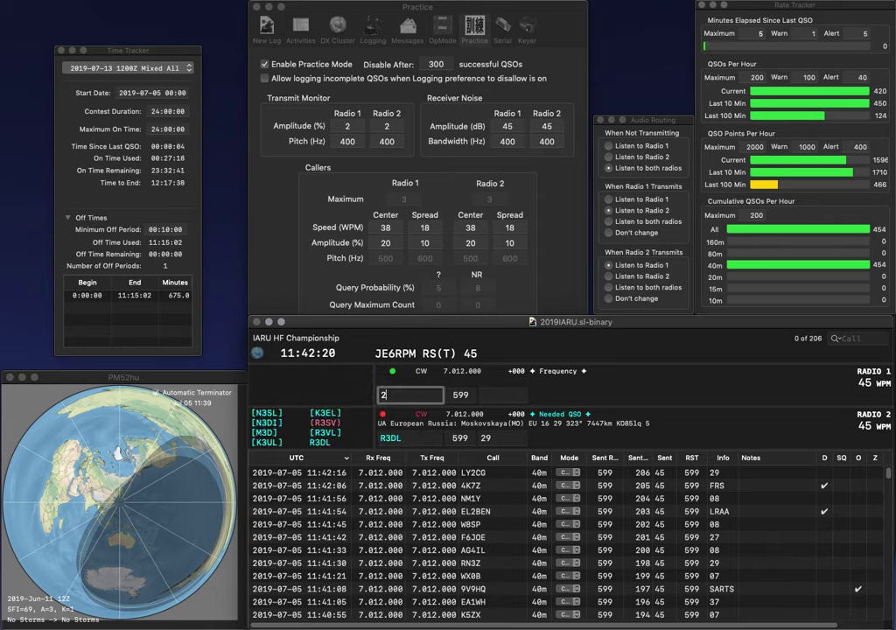
key(Left)
key(Left)
key(Left)
text(RN)
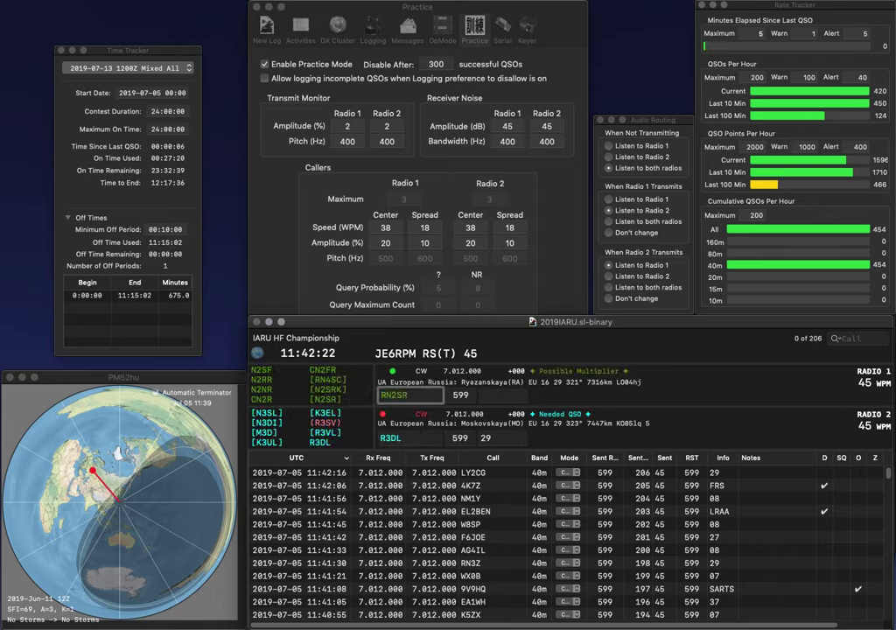
key(BackSpace)
key(Return)
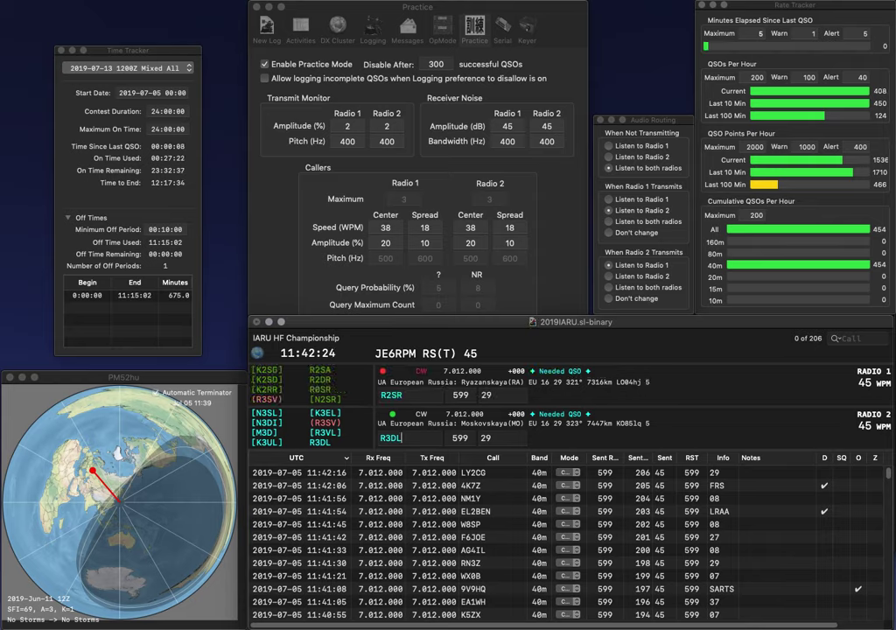
key(Return)
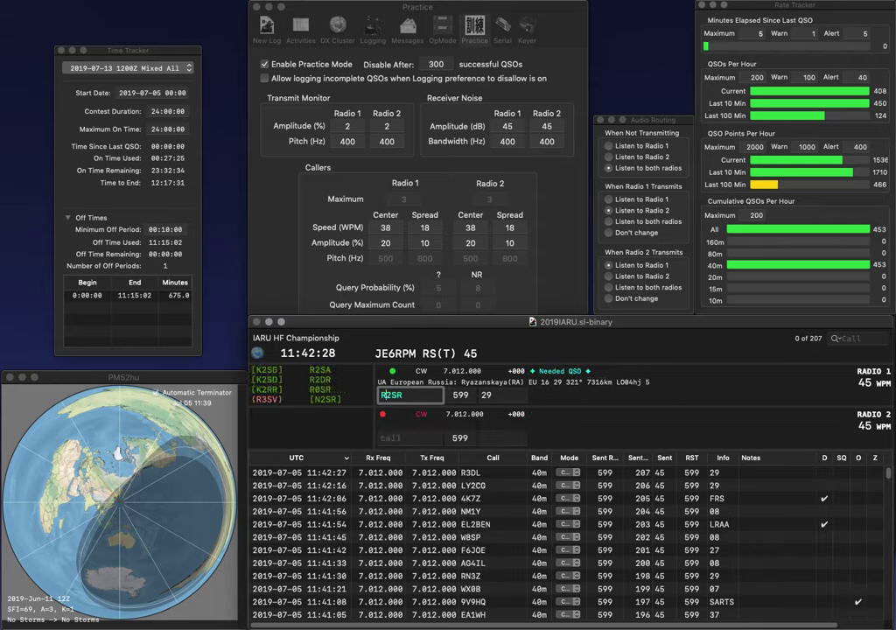
Step: Correct the Radio 1 call to PY2SR and answer K4AW on Radio 2
key(BackSpace)
text(PY)
key(Return)
text(K4AW)
key(Return)
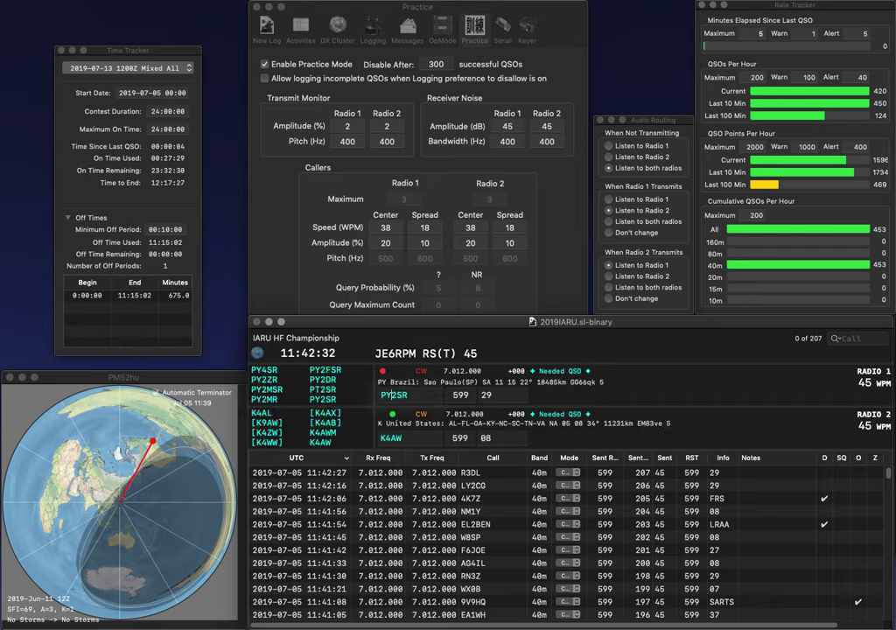
Step: Log PY2SR on Radio 1 with exchange 15 and K4AW on Radio 2 with exchange 08
key(Tab)
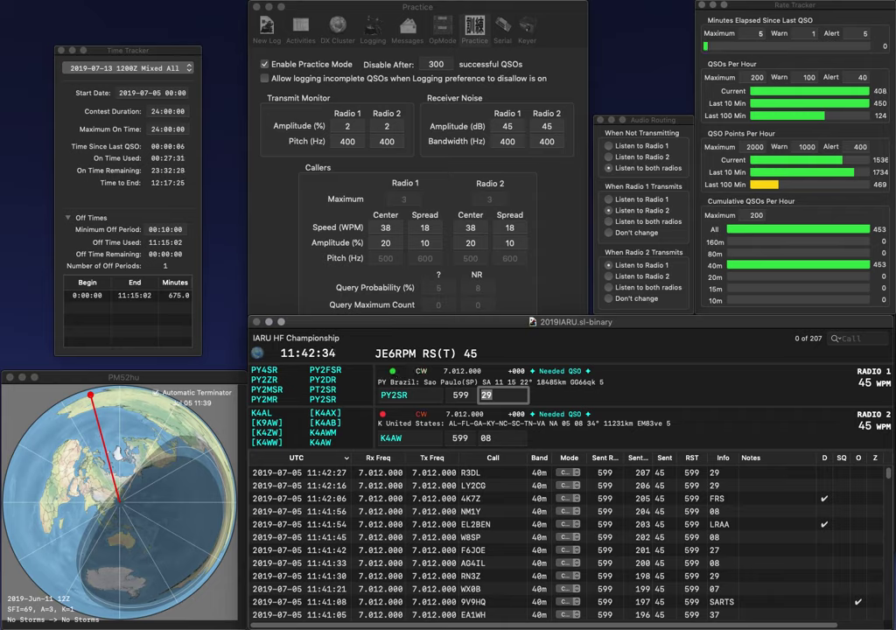
text(15)
key(Return)
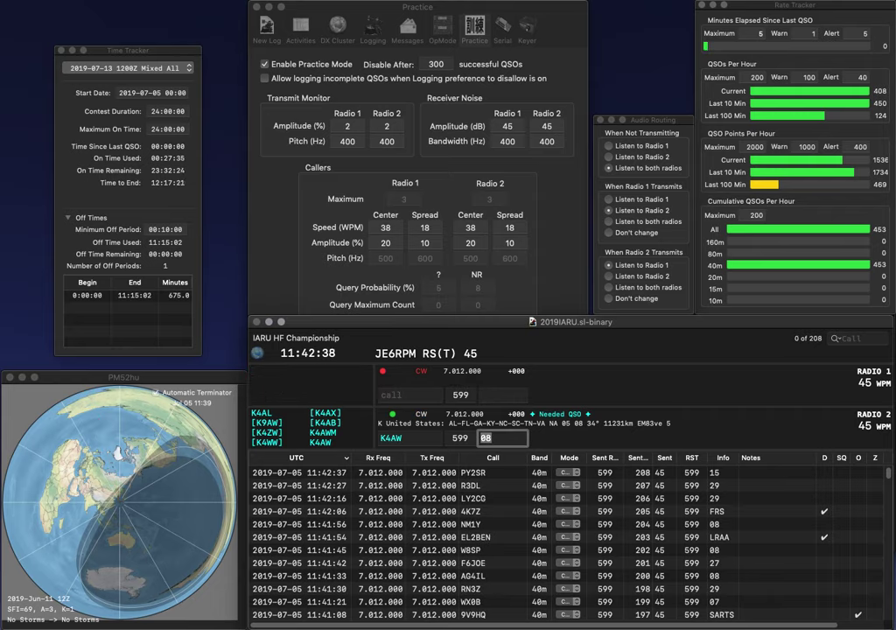
key(Return)
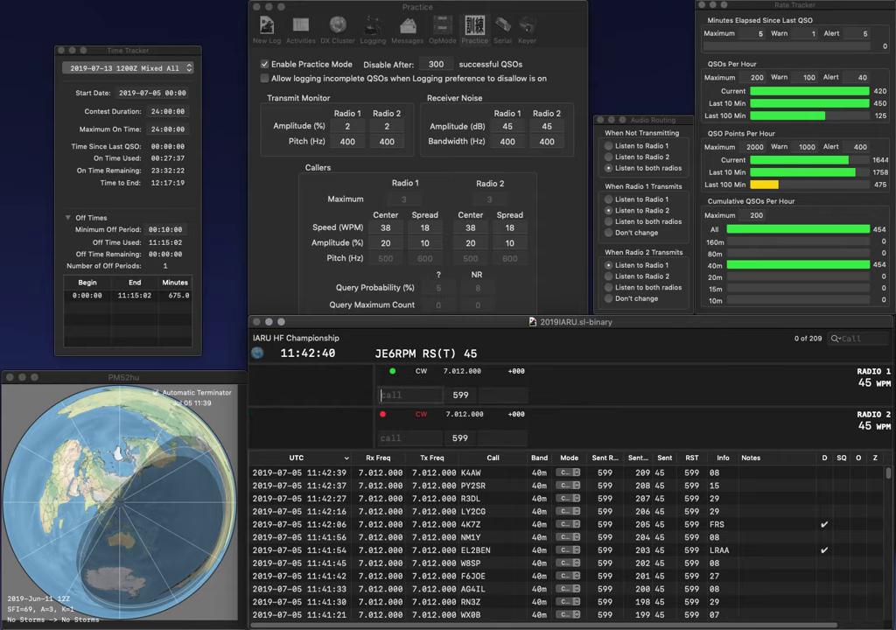
Step: Answer 9A3H on Radio 1 and enter KA1G as the call on Radio 2
text(9A3H)
key(Return)
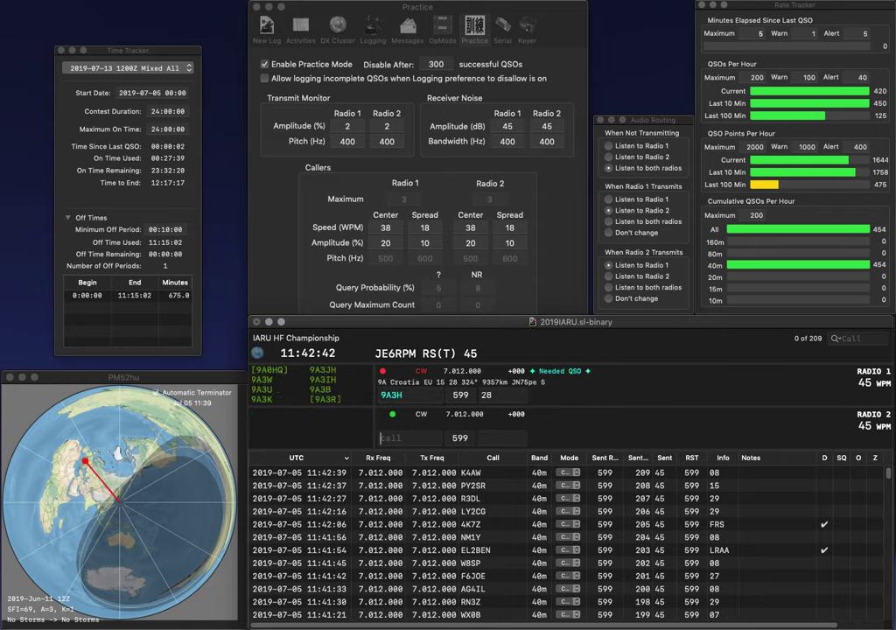
text(KA1G)
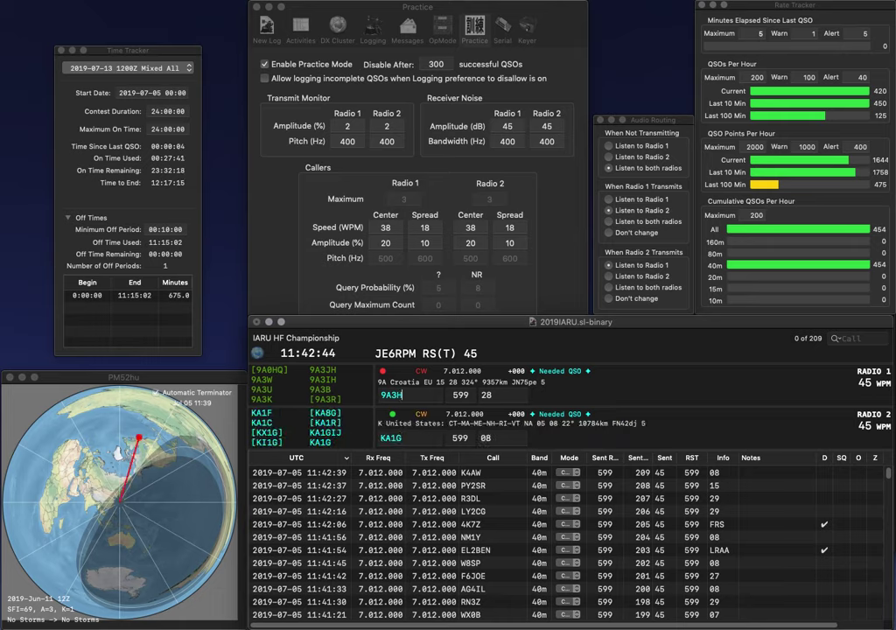
key(BackSpace)
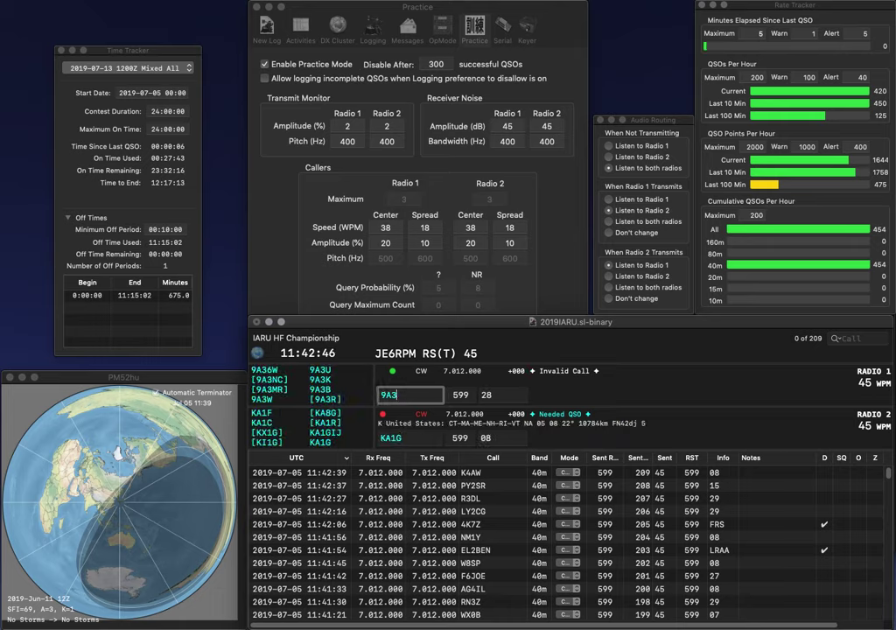
text(IH)
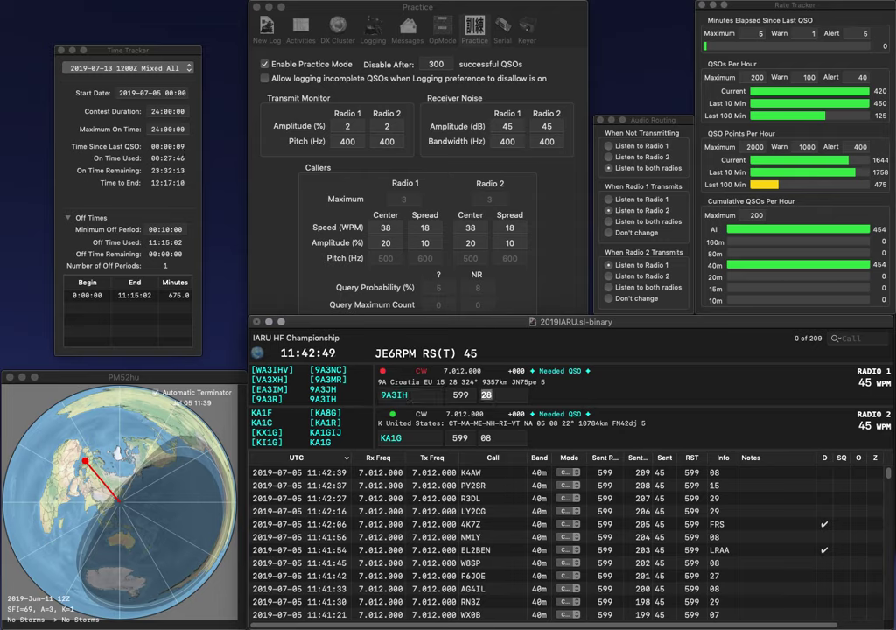
key(Return)
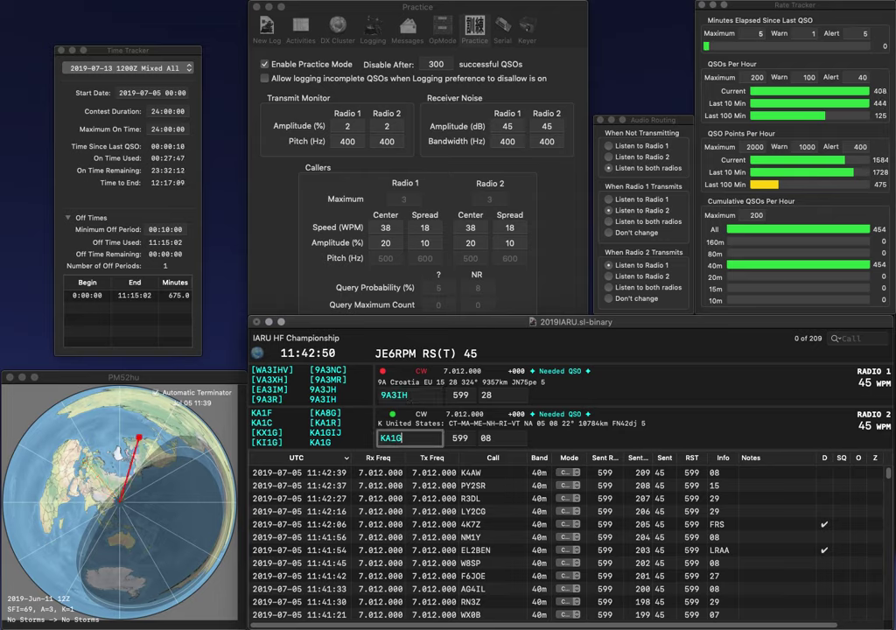
key(Return)
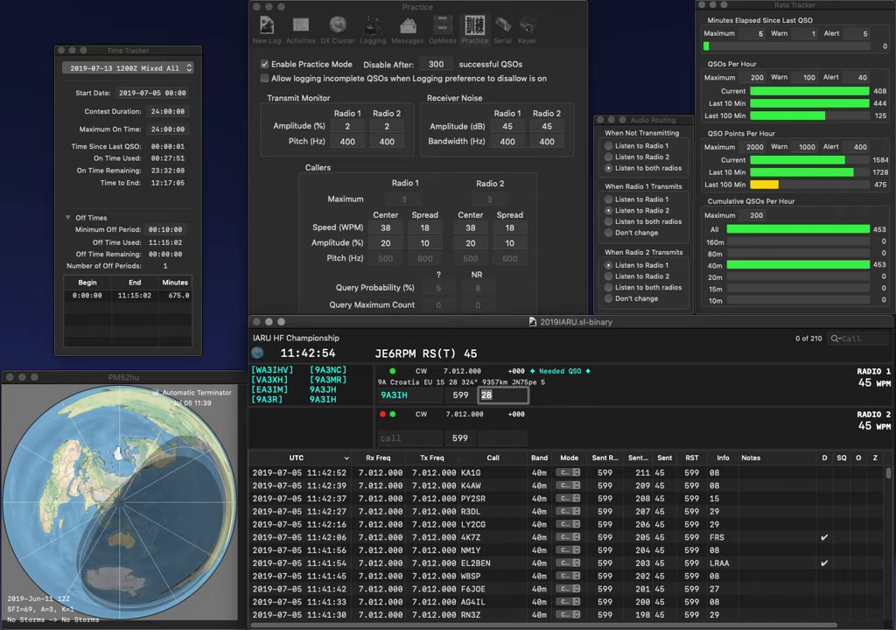
key(Return)
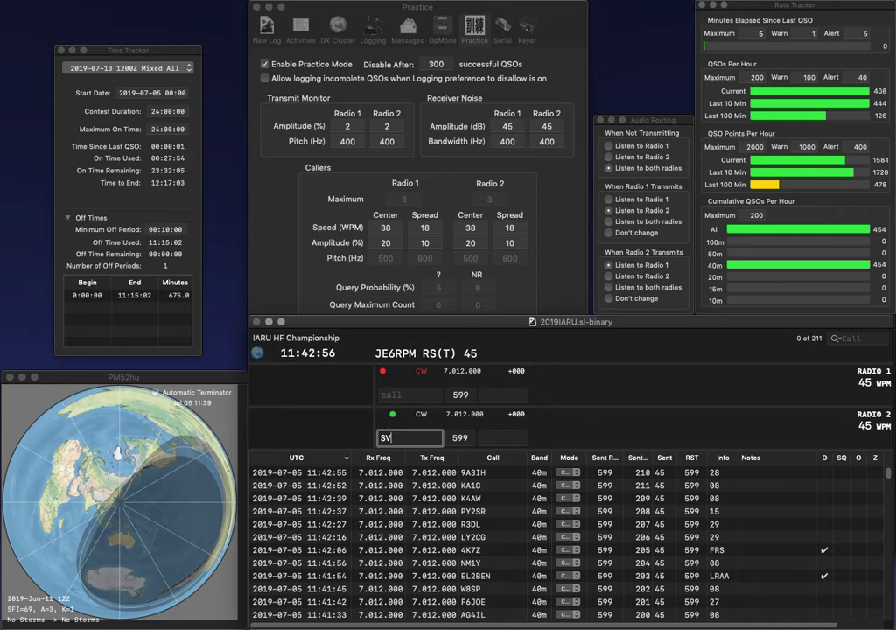
Step: Send the partial call SV on Radio 2 and the partial call GA on Radio 1
key(Return)
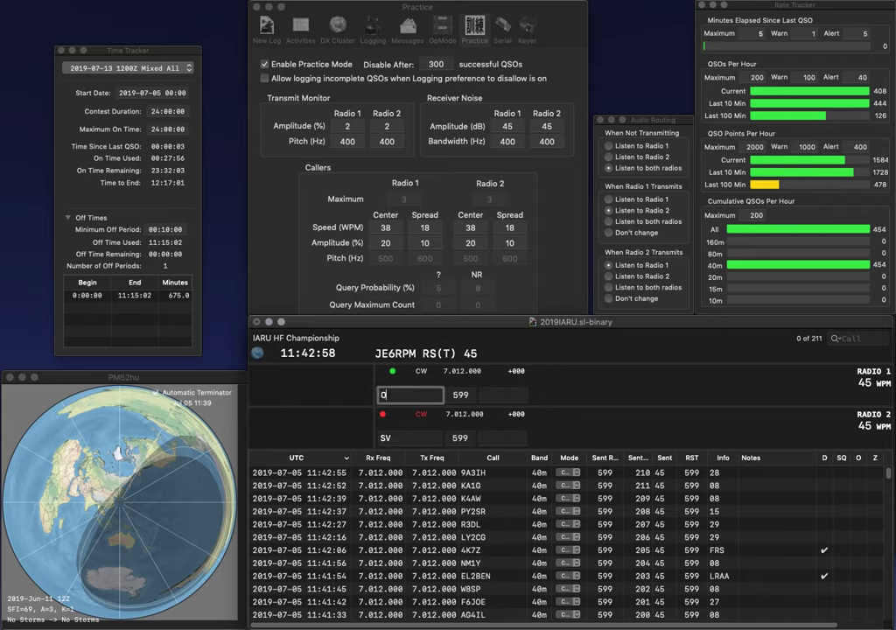
text(OA)
key(BackSpace)
key(BackSpace)
text(GA)
key(Return)
Step: Complete the Radio 2 call as SV4/Z32TO and send the reply
text(4/Z3)
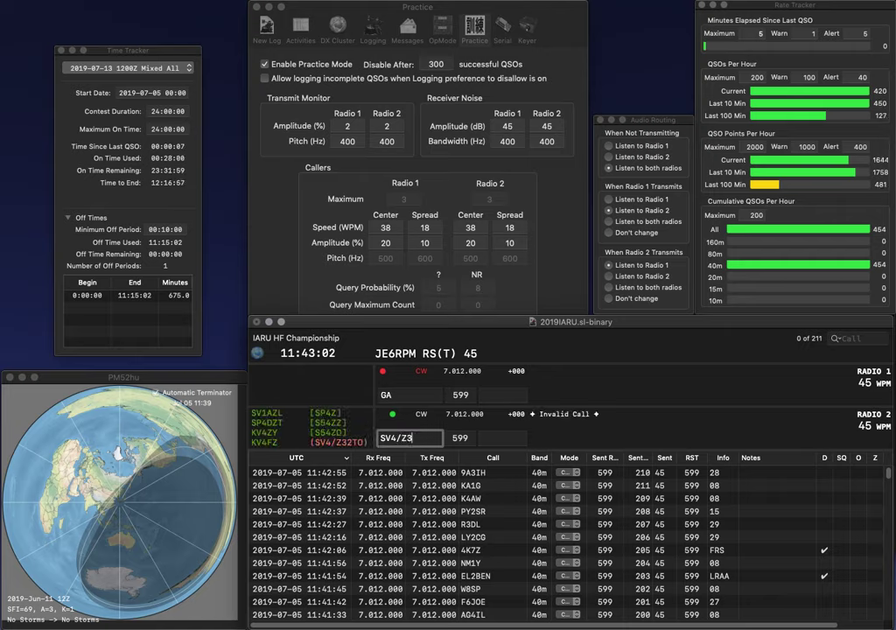
text(2TO)
key(Return)
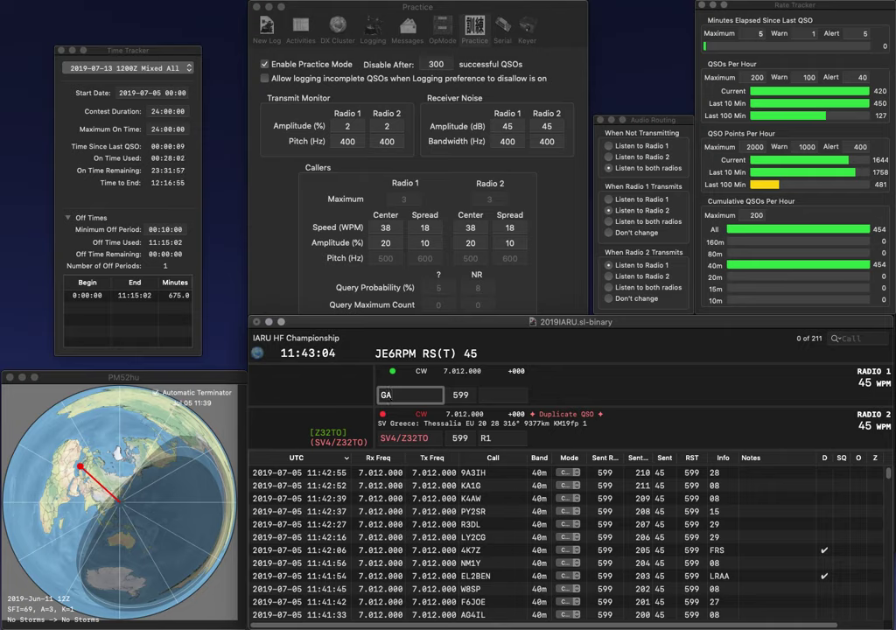
Step: Try to extend the partial call GA on Radio 1 and send it again
text(7)
key(BackSpace)
text(A1)
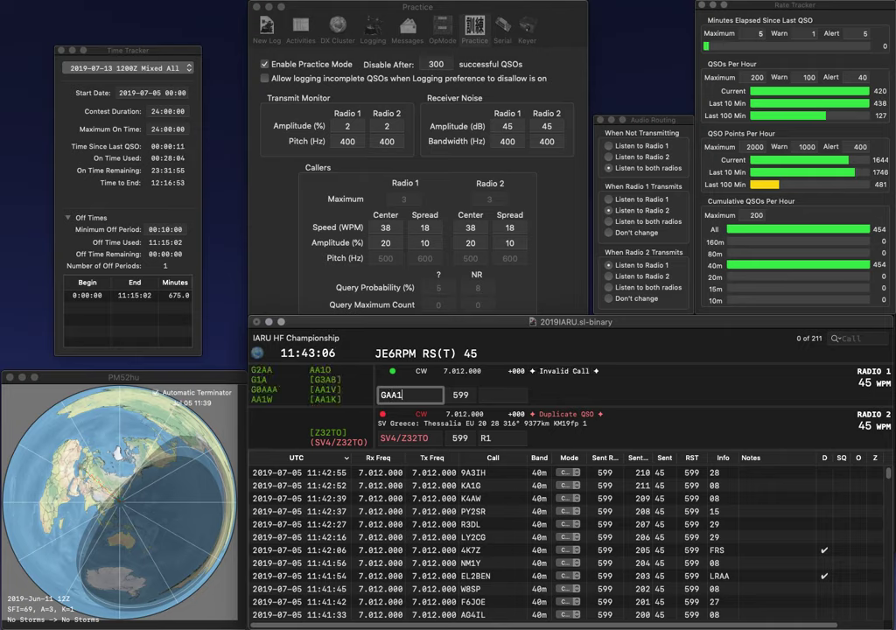
key(BackSpace)
key(Return)
key(space)
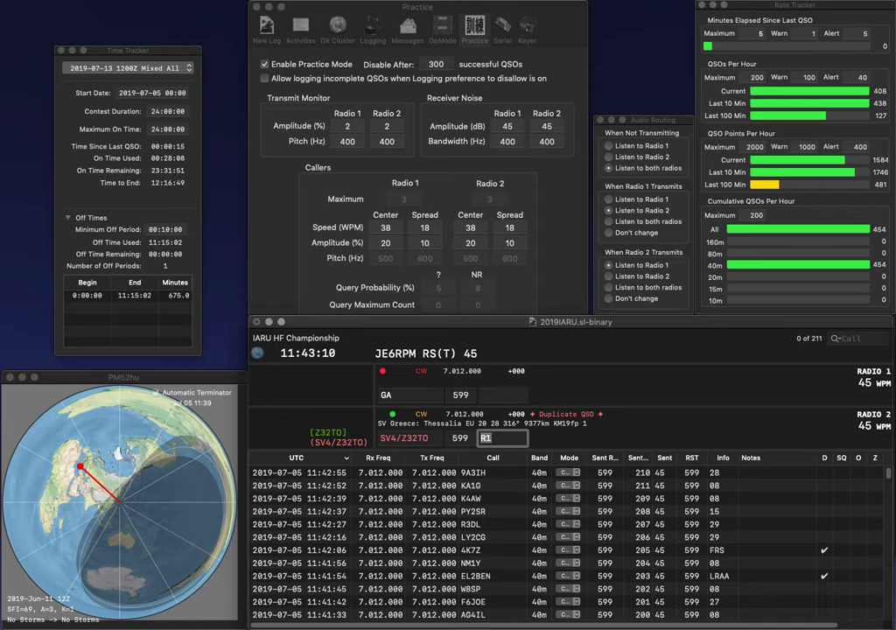
key(Return)
key(Escape)
Step: Answer 9A8A on Radio 1 and JP1LRT on Radio 2
text(9A8A)
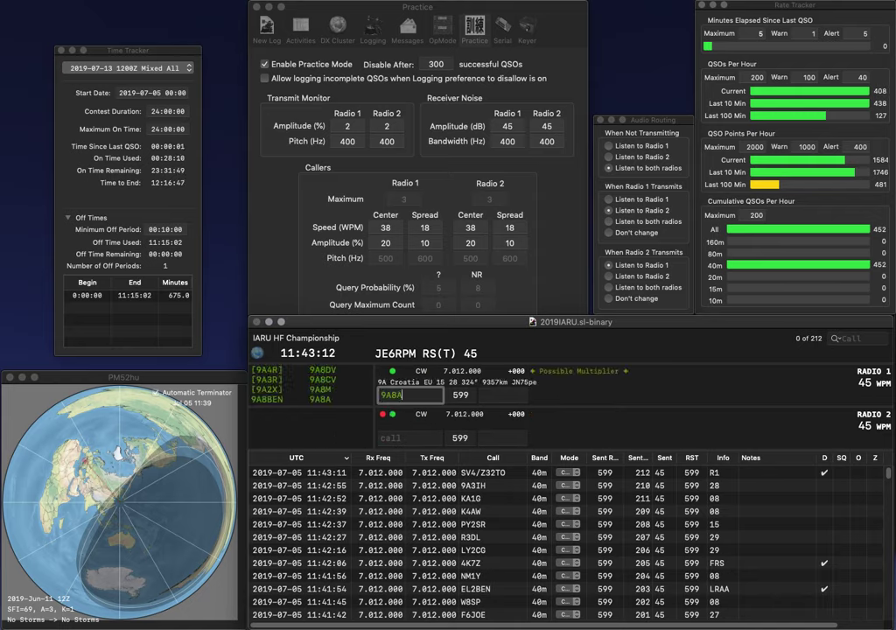
key(Return)
text(JP1L)
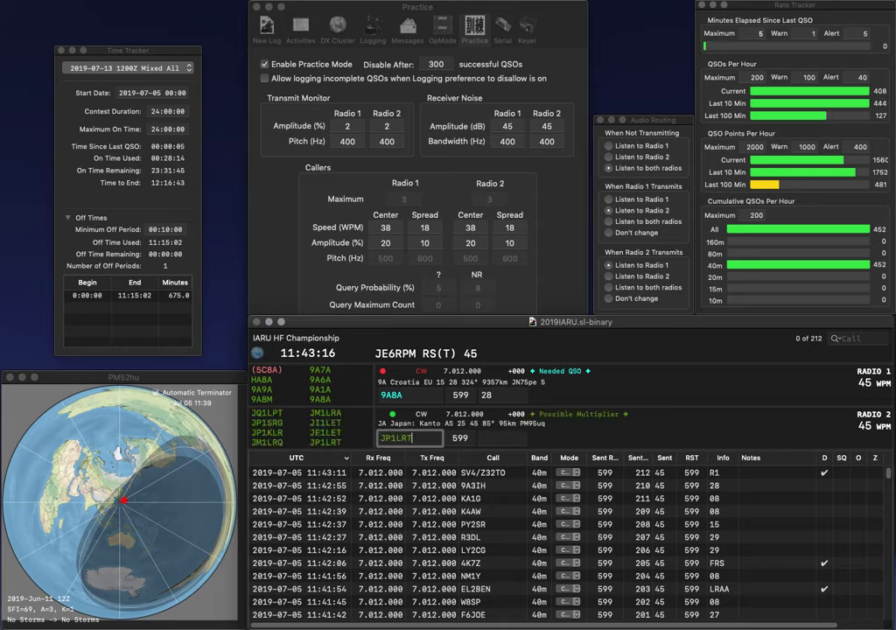
text(RT)
key(Return)
key(space)
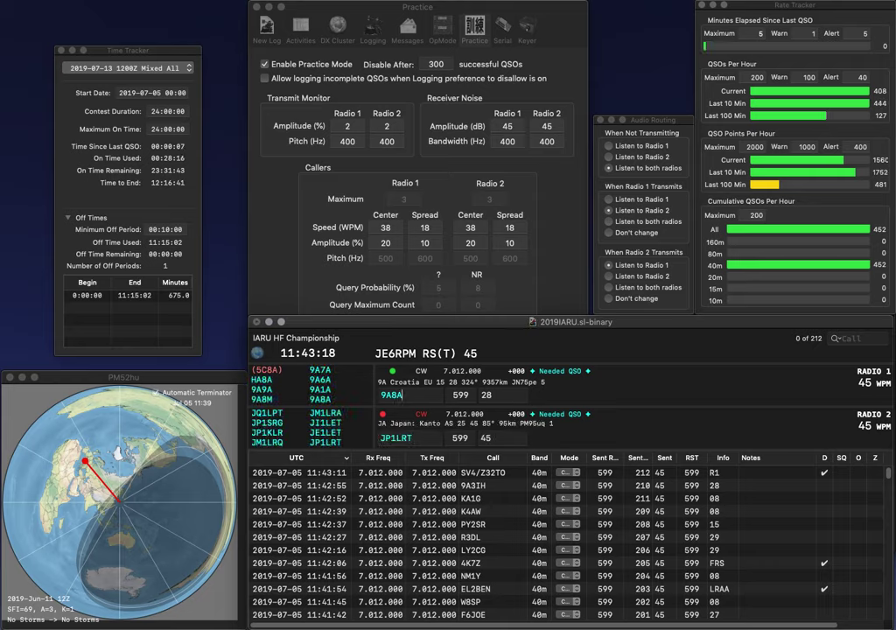
Step: Correct the Radio 1 call to 9A7A, and log JP1LRT with exchange 45 and 9A7A with exchange 28
key(Left)
key(BackSpace)
text(7)
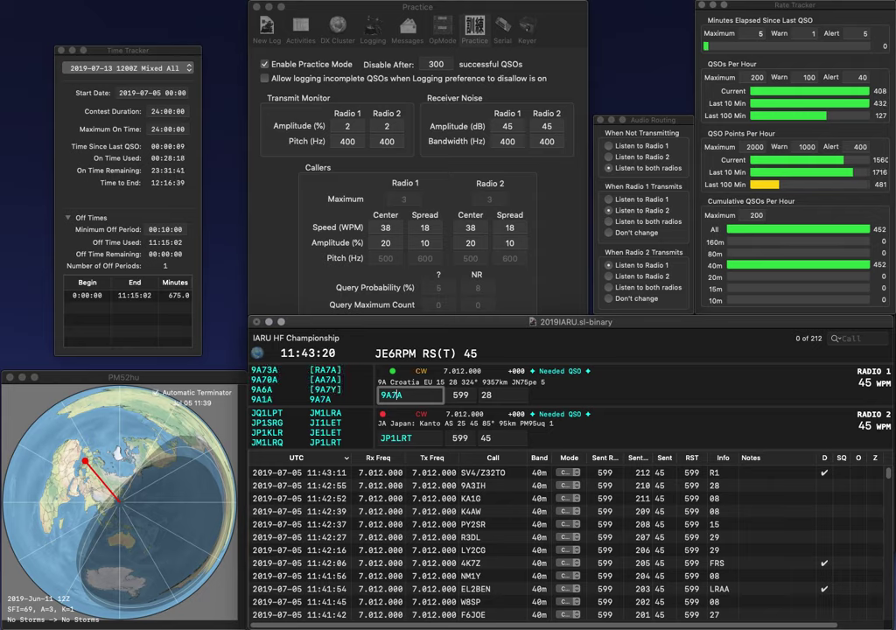
key(Return)
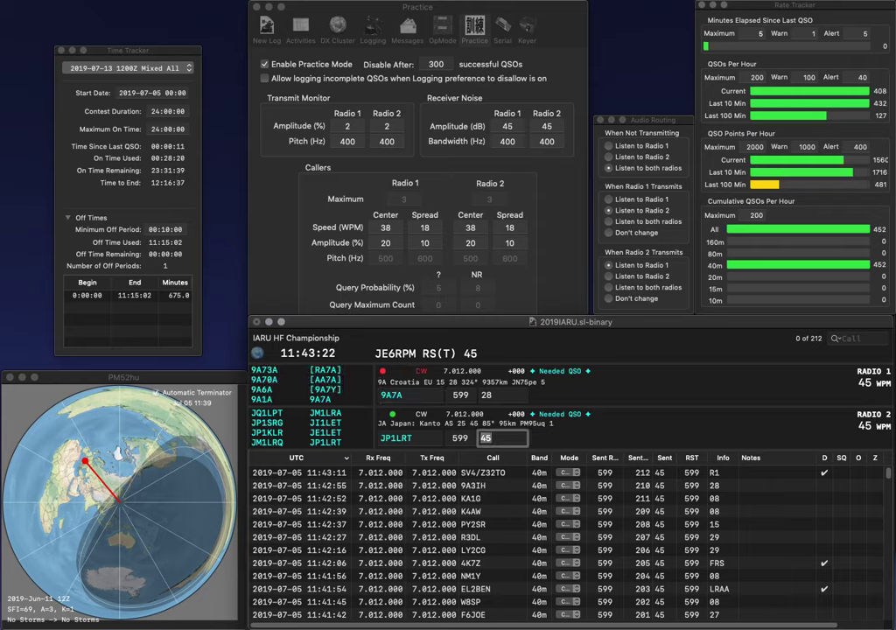
key(Return)
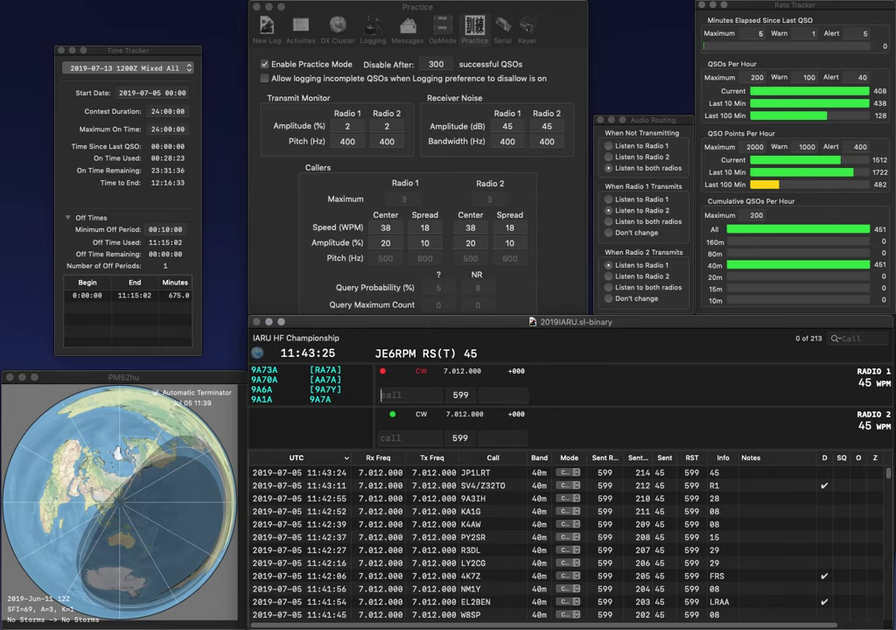
key(Return)
Step: Answer SQ8LEC on Radio 2 and PP2CZ on Radio 1
text(SQ8LEC)
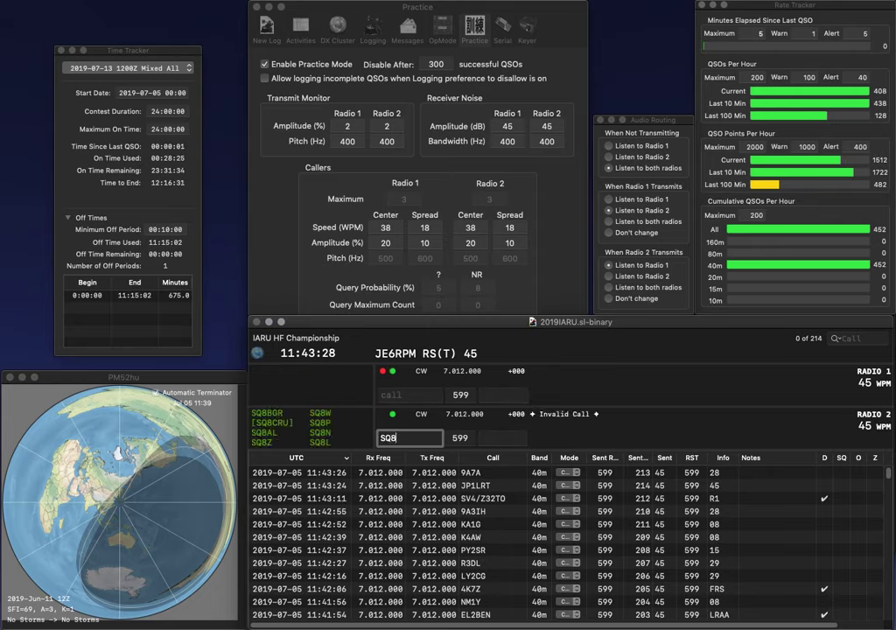
key(Return)
text(PP2)
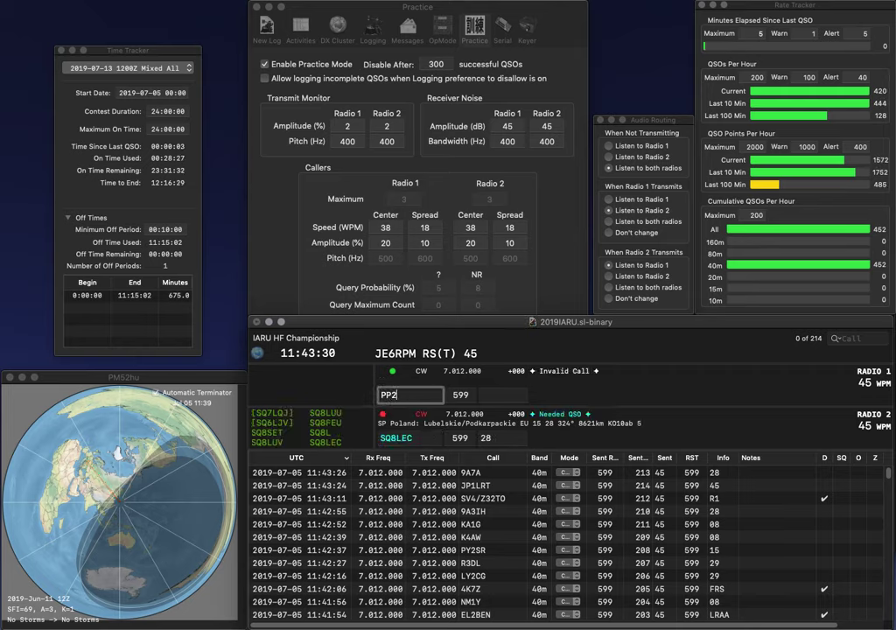
text(CZ)
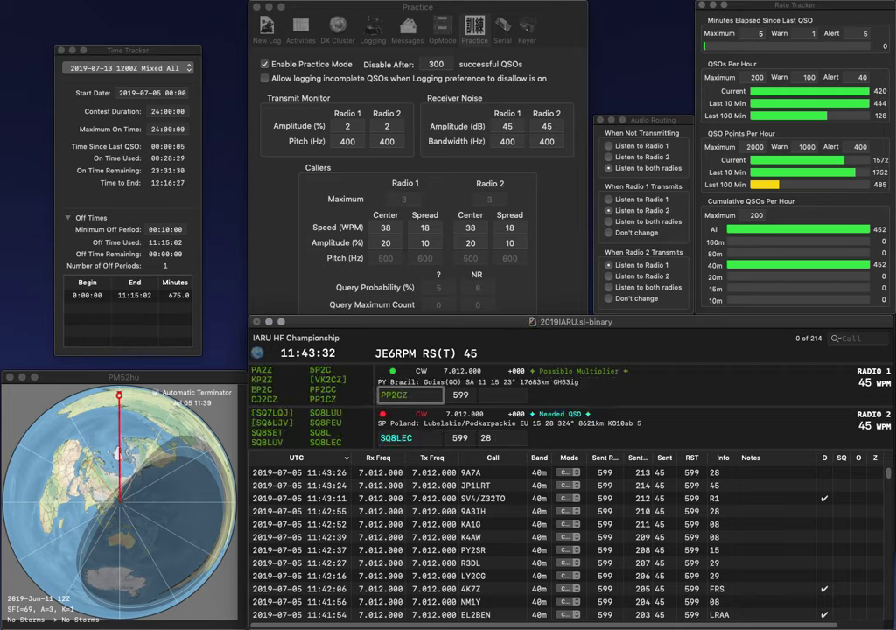
key(Return)
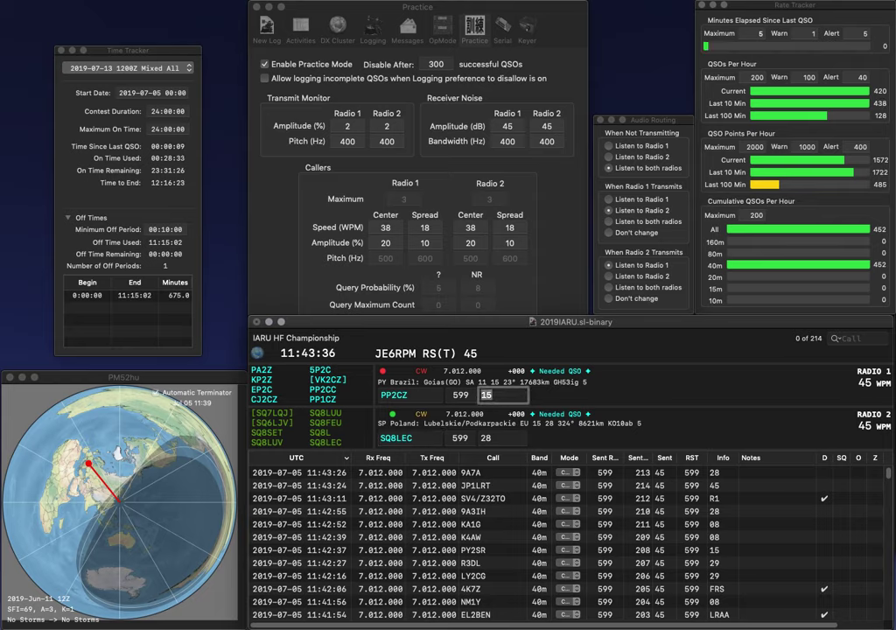
key(Return)
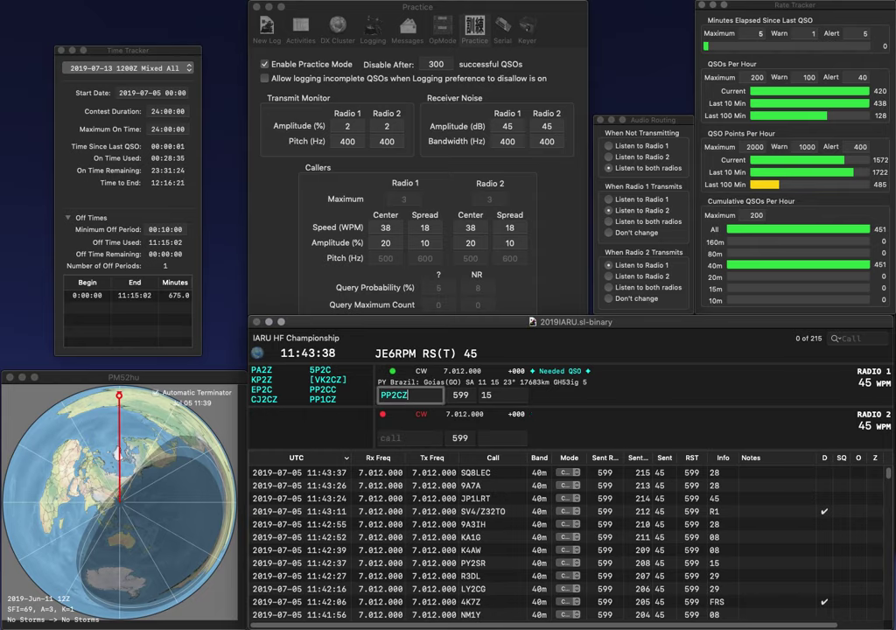
key(Left)
key(Left)
key(BackSpace)
text(1)
key(Return)
text(D)
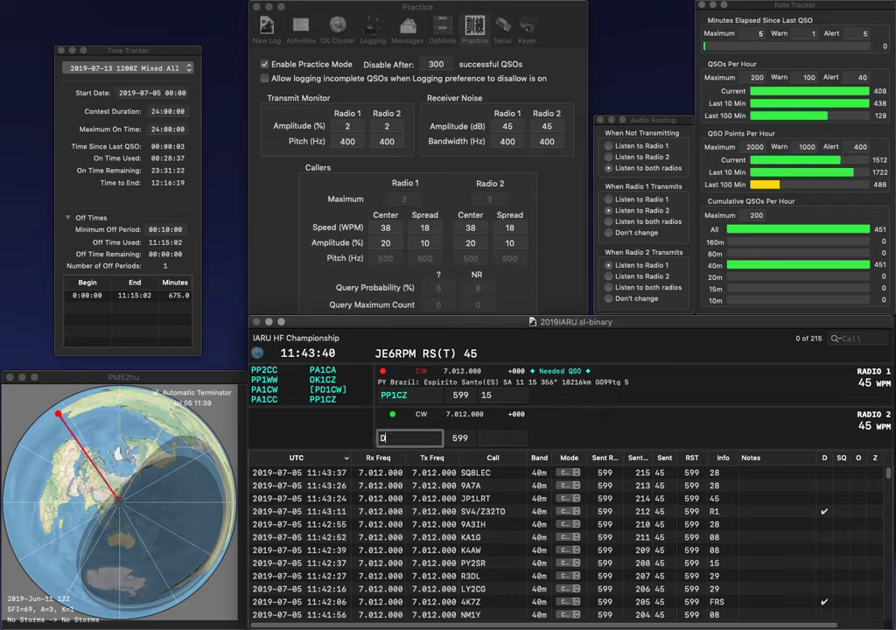
text(L2SKF)
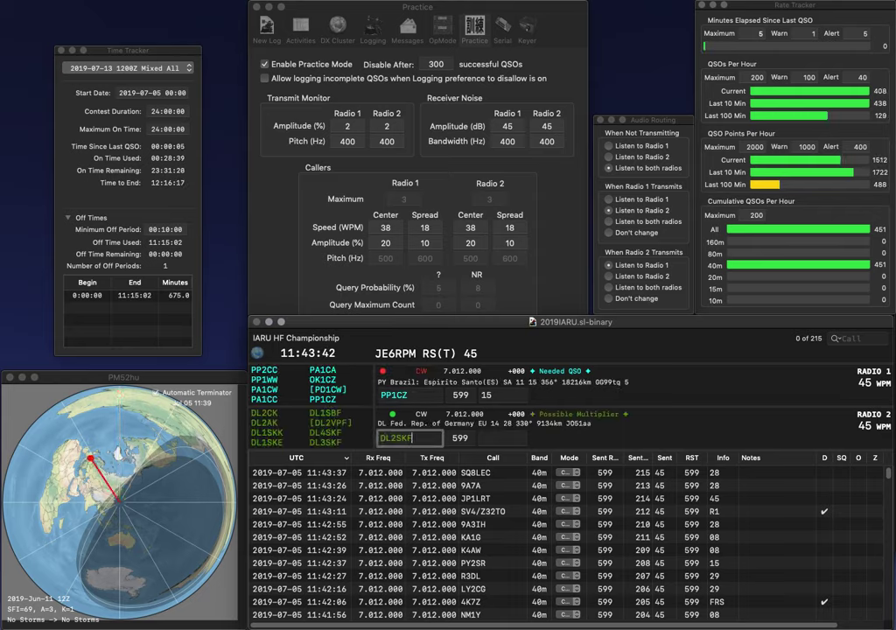
key(Left)
key(Left)
key(BackSpace)
text(3)
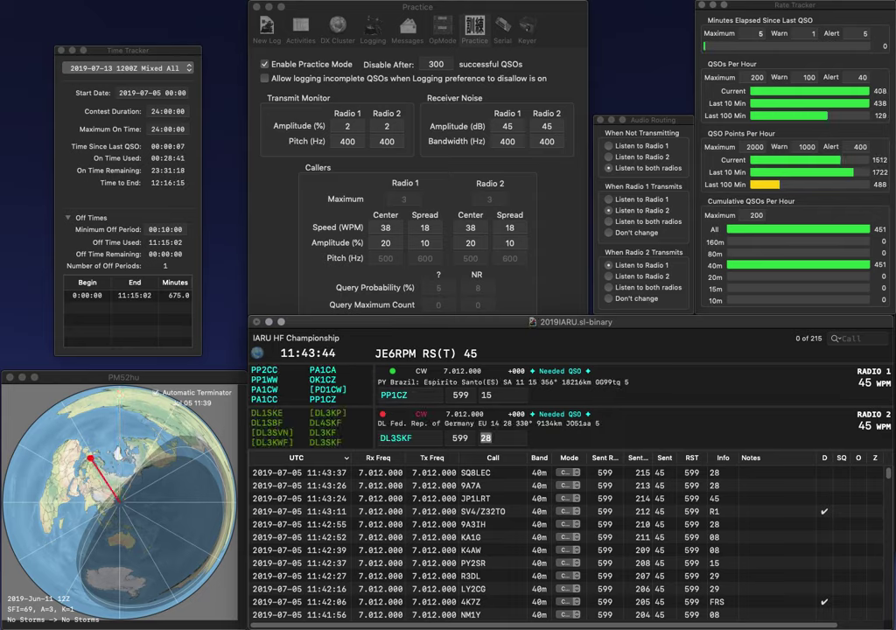
key(Return)
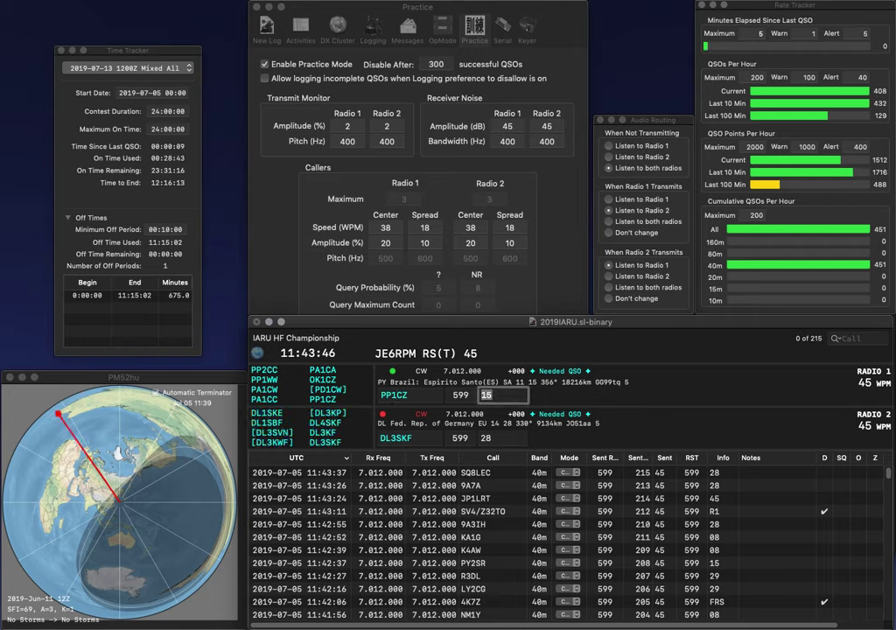
key(Return)
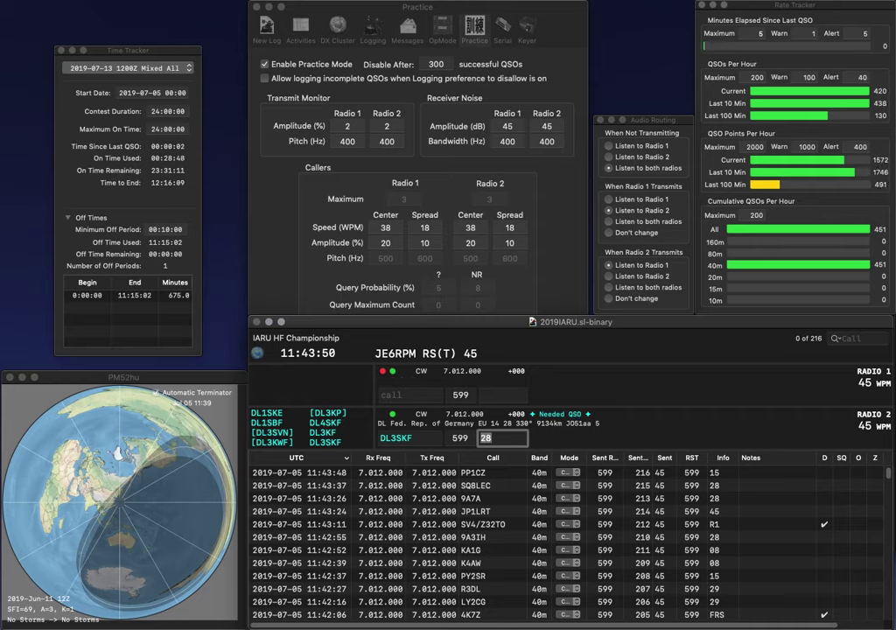
key(Return)
Step: Answer UA1CUR on Radio 1 and TF3HQ on Radio 2, and log them with exchanges 29 and IRA respectively
text(1CUR)
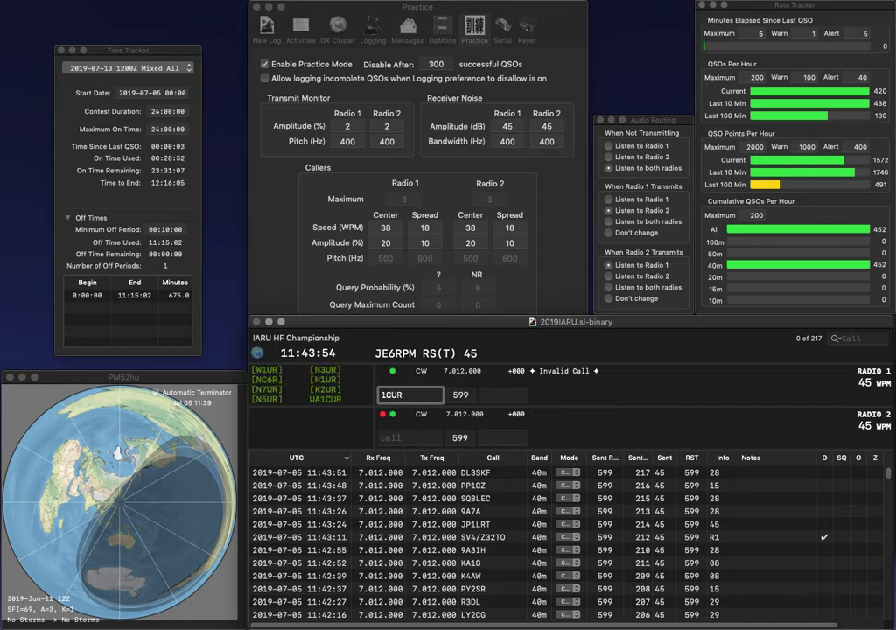
key(Home)
text(UA)
key(Return)
text(3)
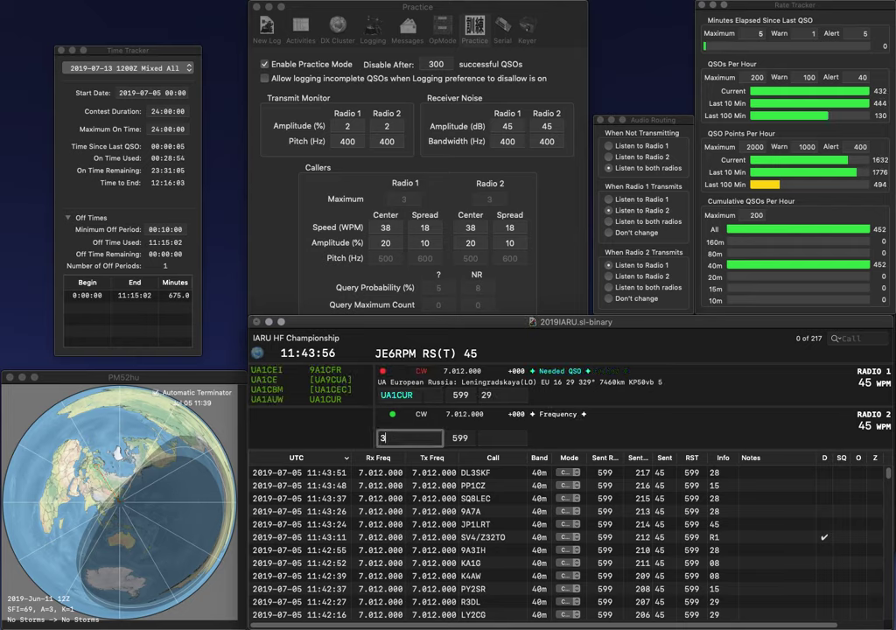
text(HQ)
key(Home)
text(TF)
key(Return)
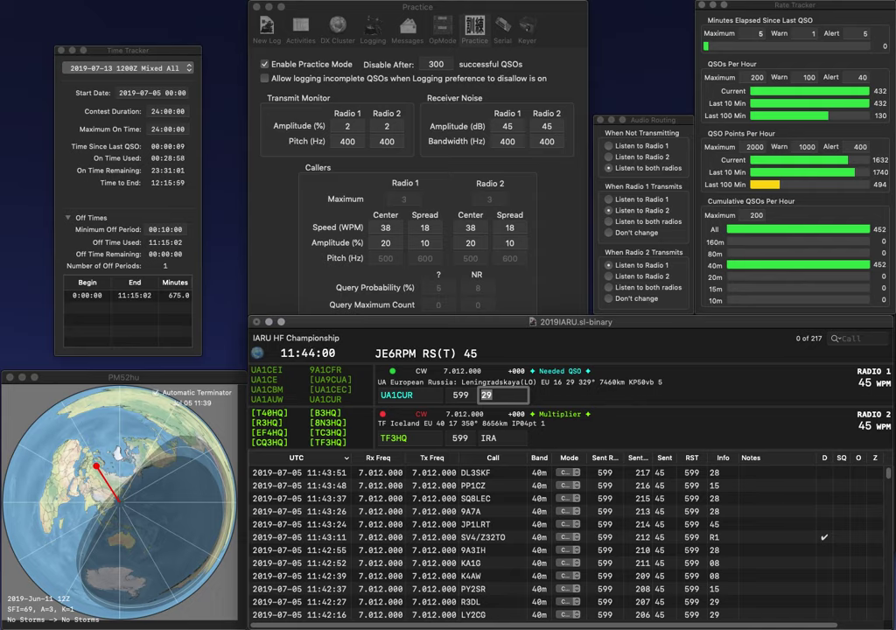
key(Return)
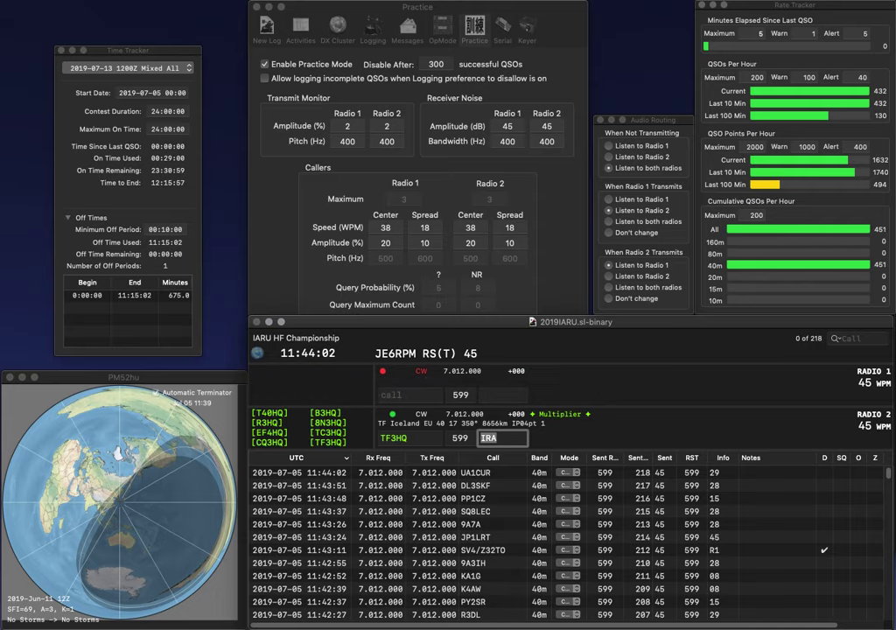
key(Return)
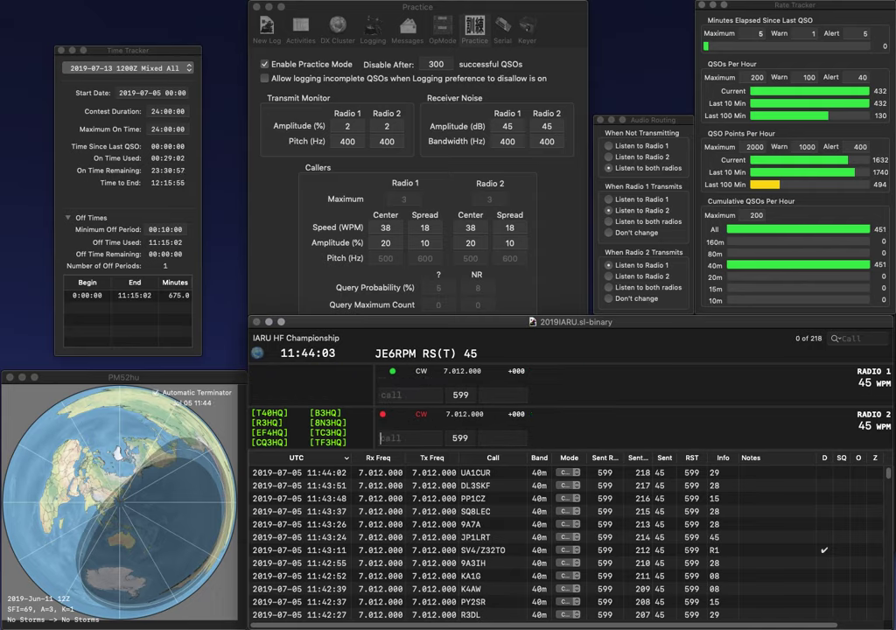
text(PA6HQ)
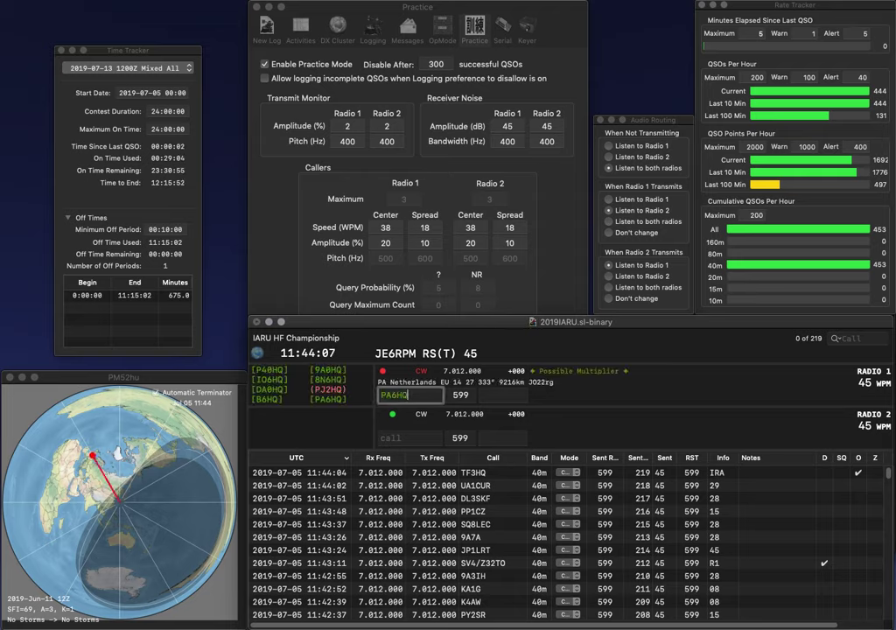
key(Return)
text(DL7)
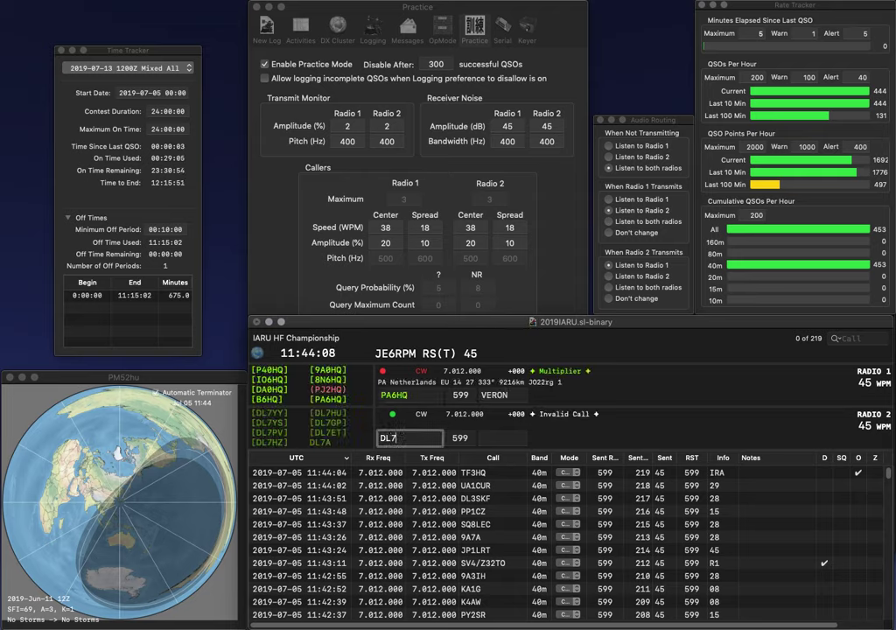
text(BC)
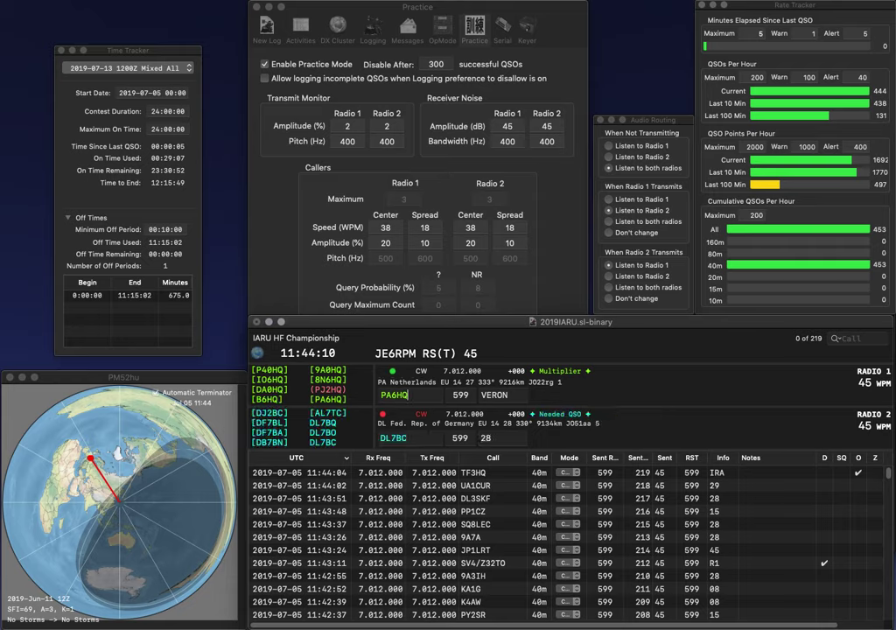
key(Return)
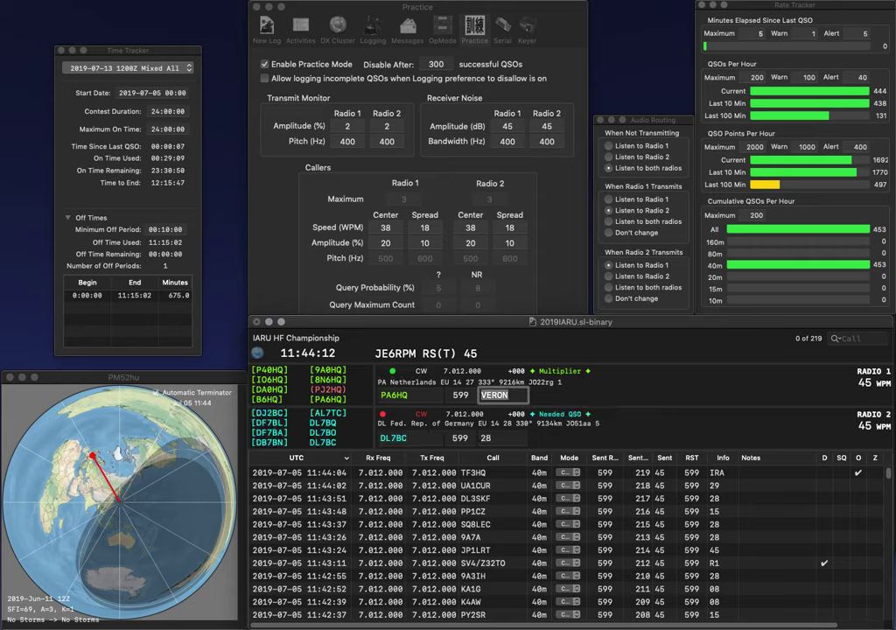
key(Return)
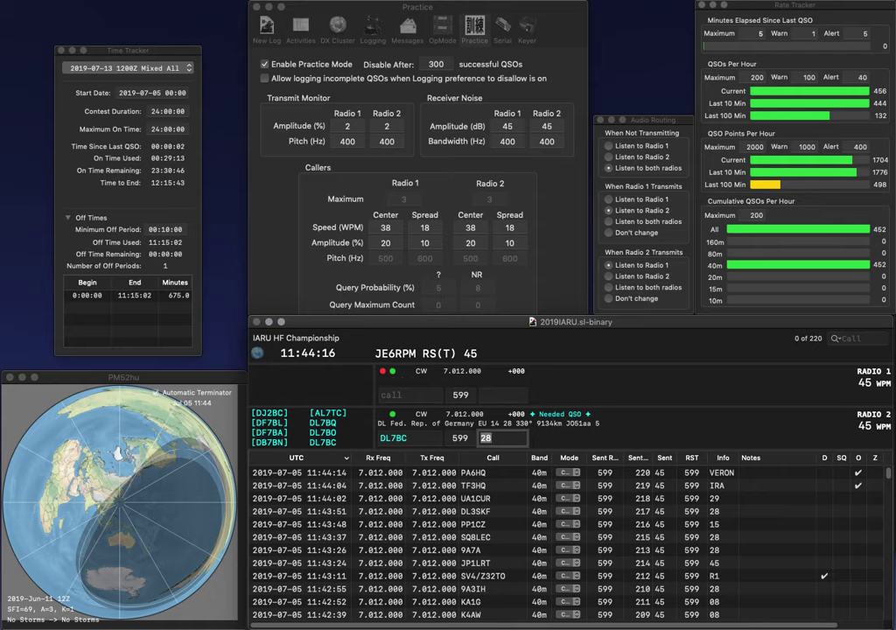
key(Return)
text(N3IW)
key(Return)
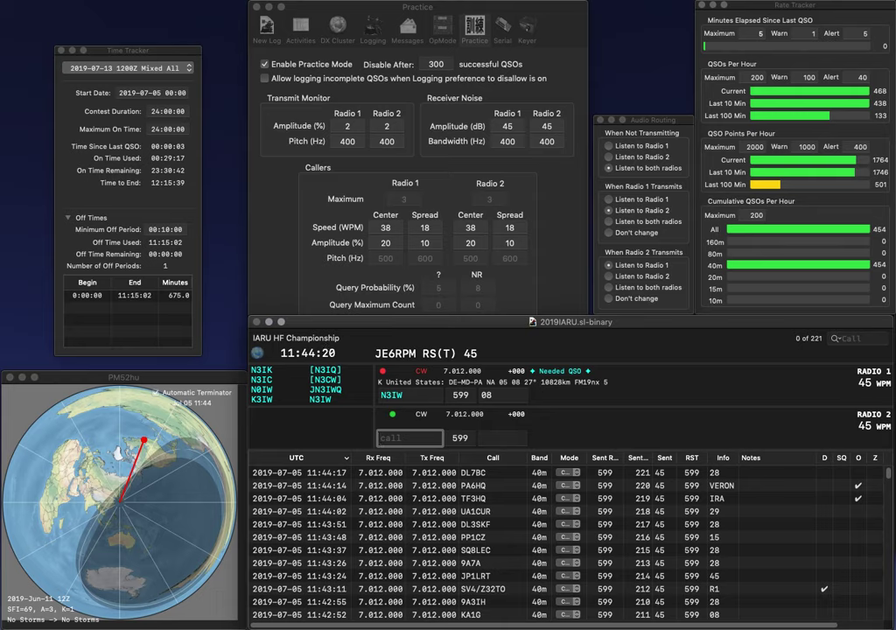
text(CUA)
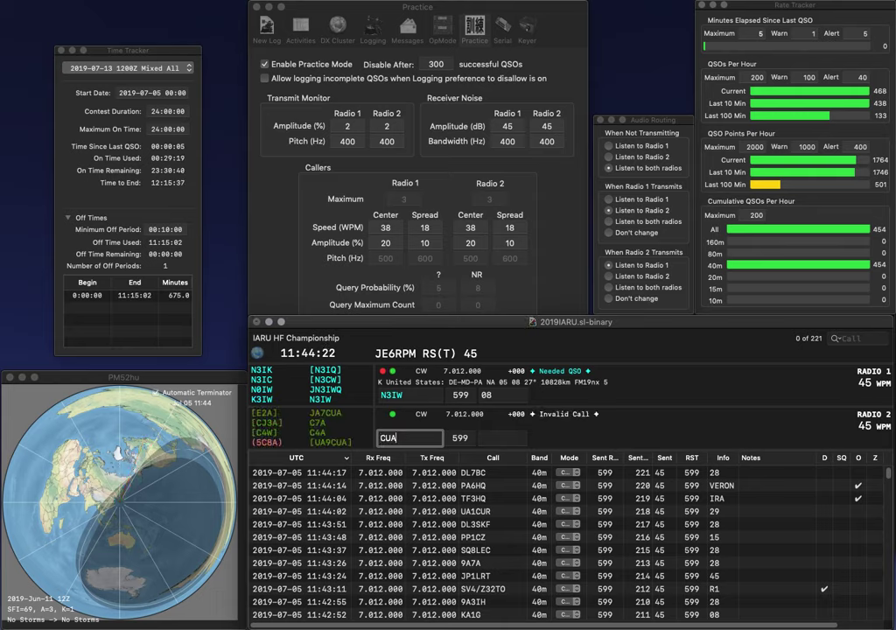
key(Return)
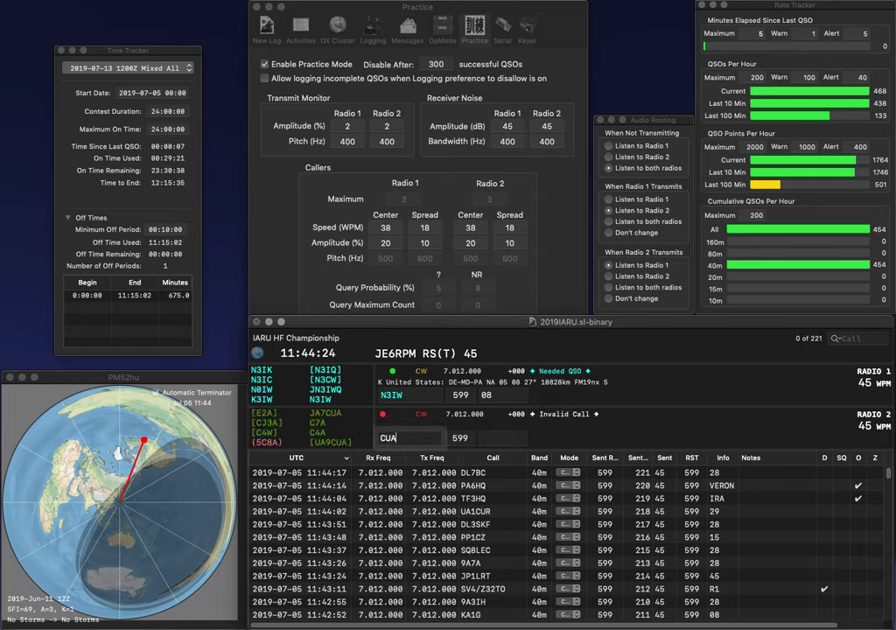
key(Return)
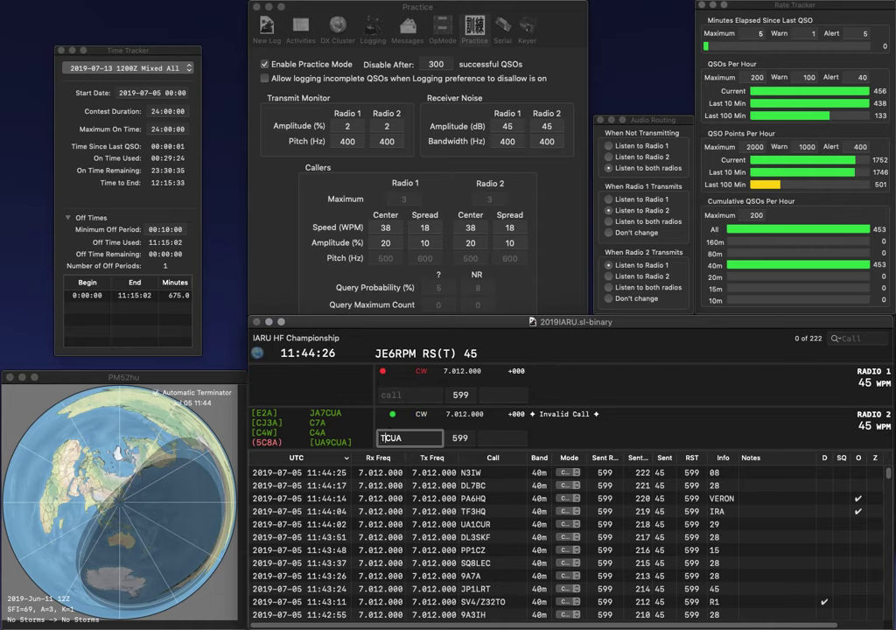
Step: Correct the Radio 2 call to TG0AA and answer it, and answer W1AW/7 on Radio 1
text(TG0A)
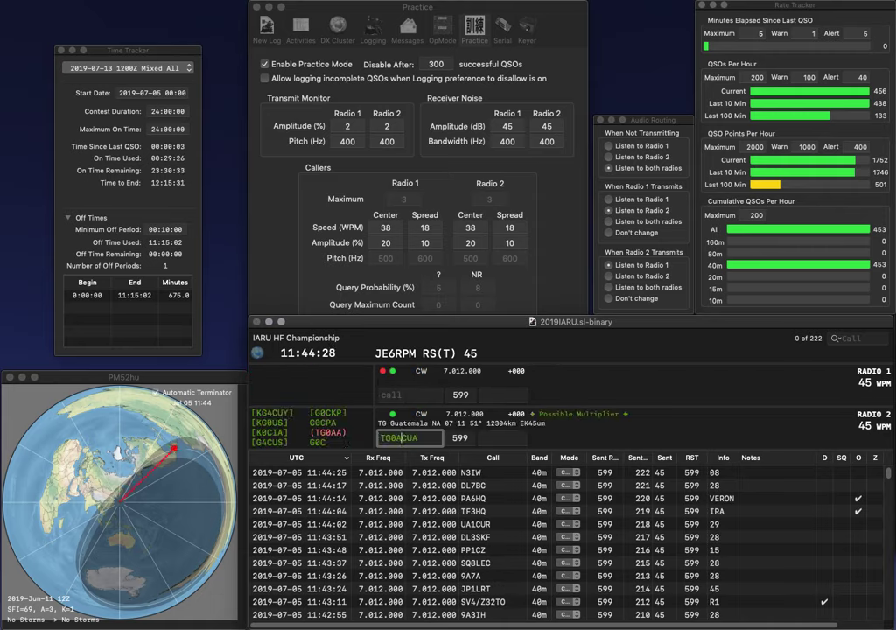
key(Delete)
key(Delete)
key(Return)
text(AW/7)
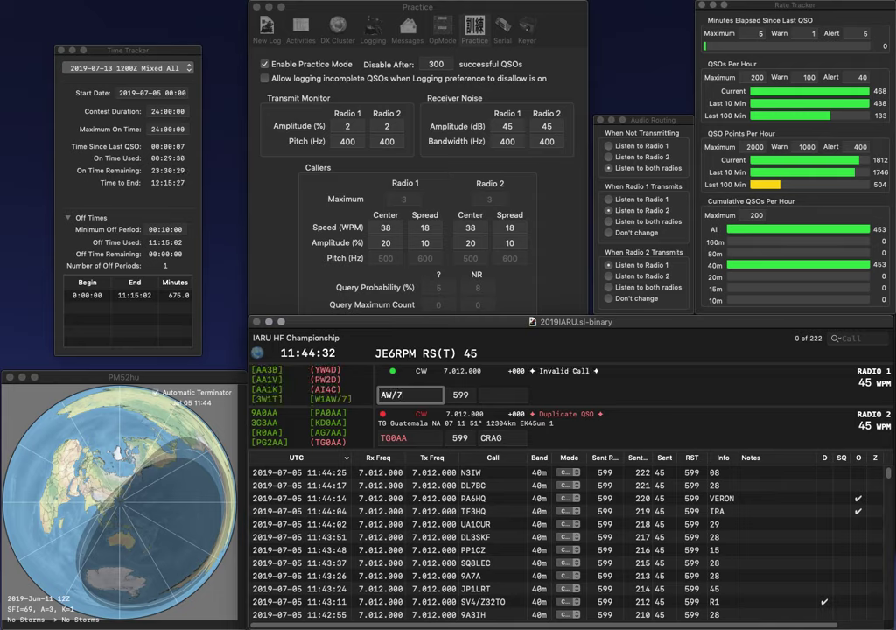
text(W1)
key(Return)
Step: Log TG0AA on Radio 2 with exchange CRAG and W1AW/7 on Radio 1 with exchange ARRL
key(Tab)
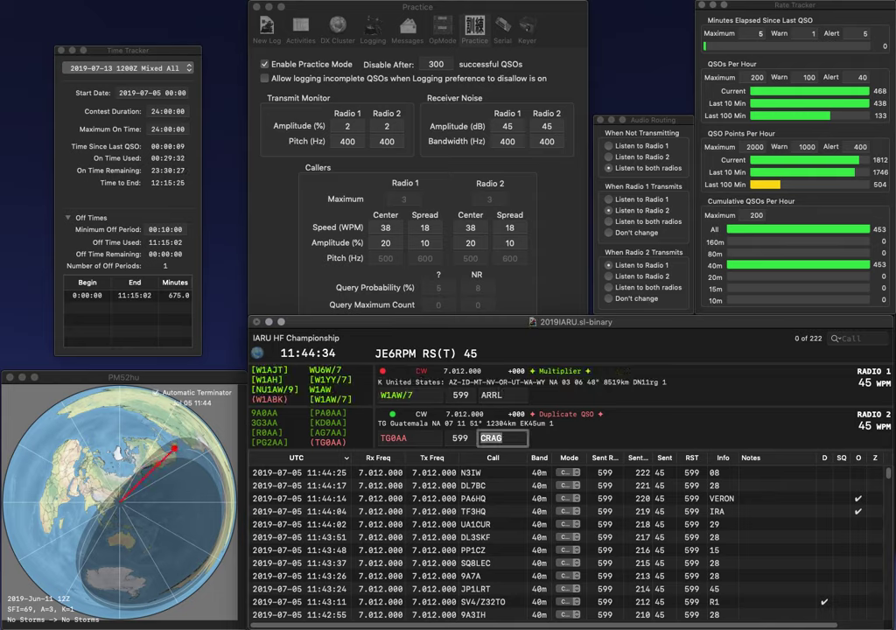
key(Tab)
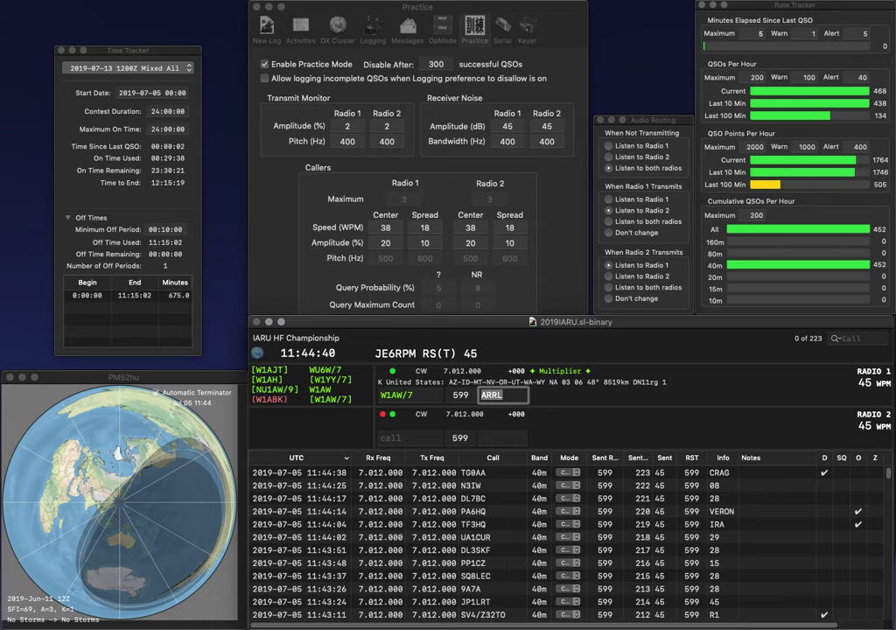
key(Return)
Step: Answer F5IAE on Radio 2 and SM6KPY on Radio 1
text(F5IAE)
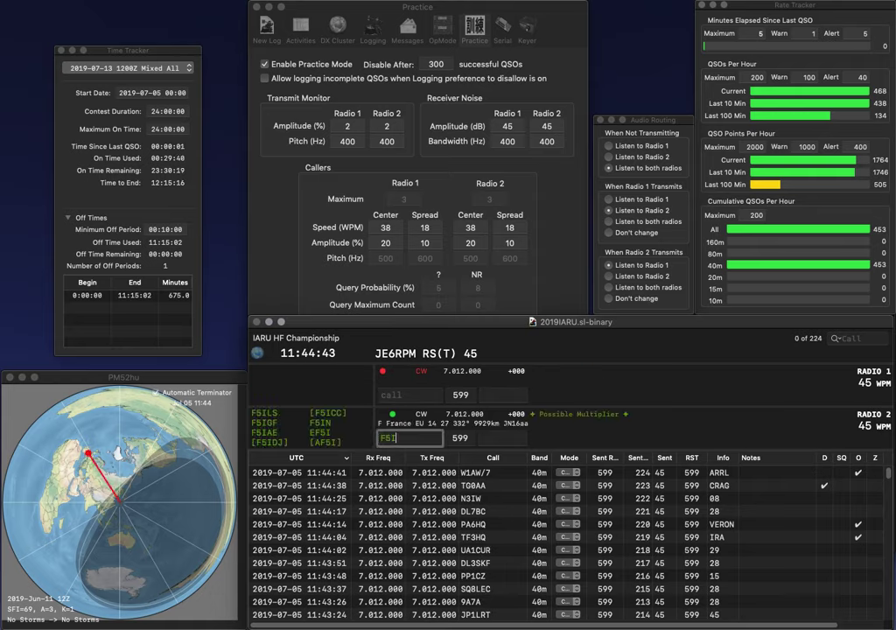
key(Return)
text(S)
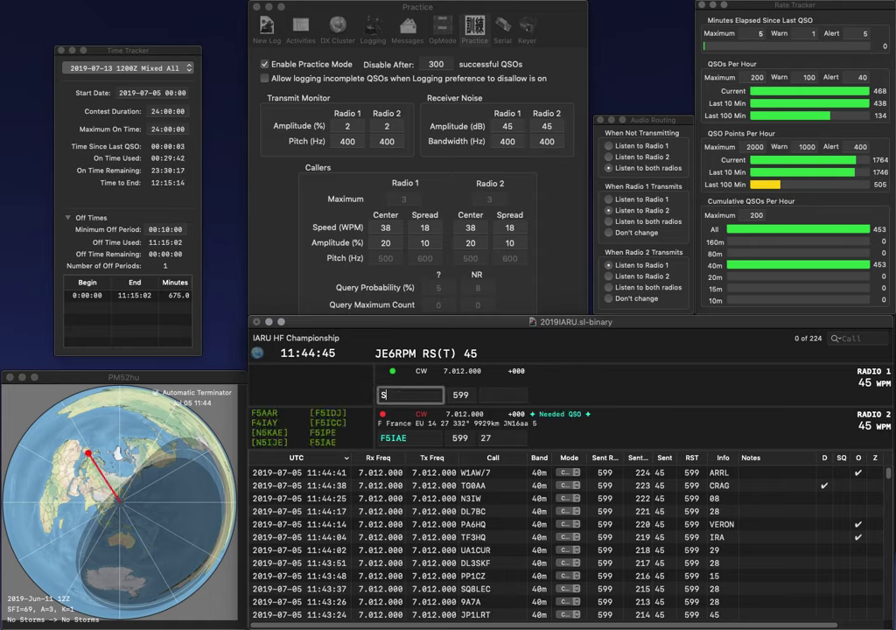
text(M6KPY)
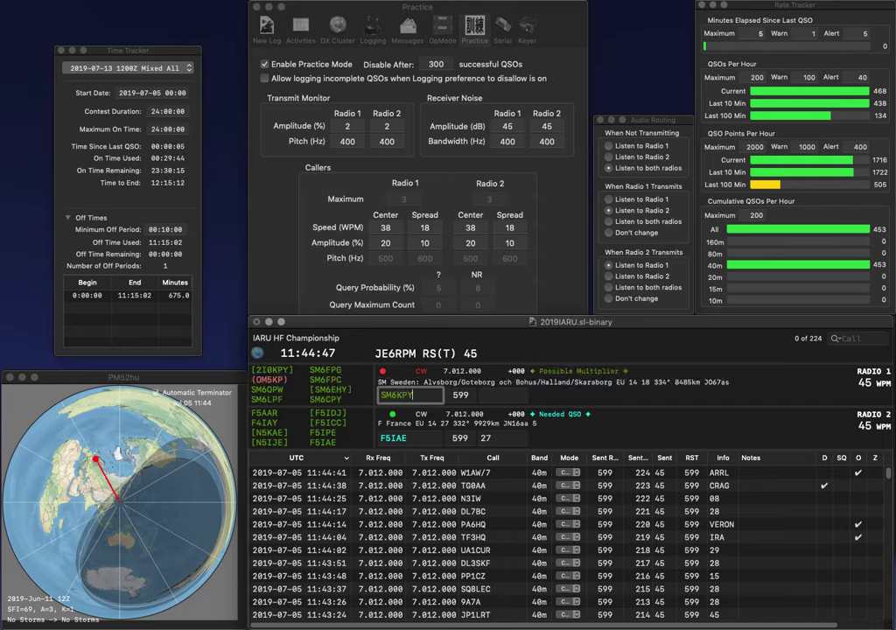
key(Return)
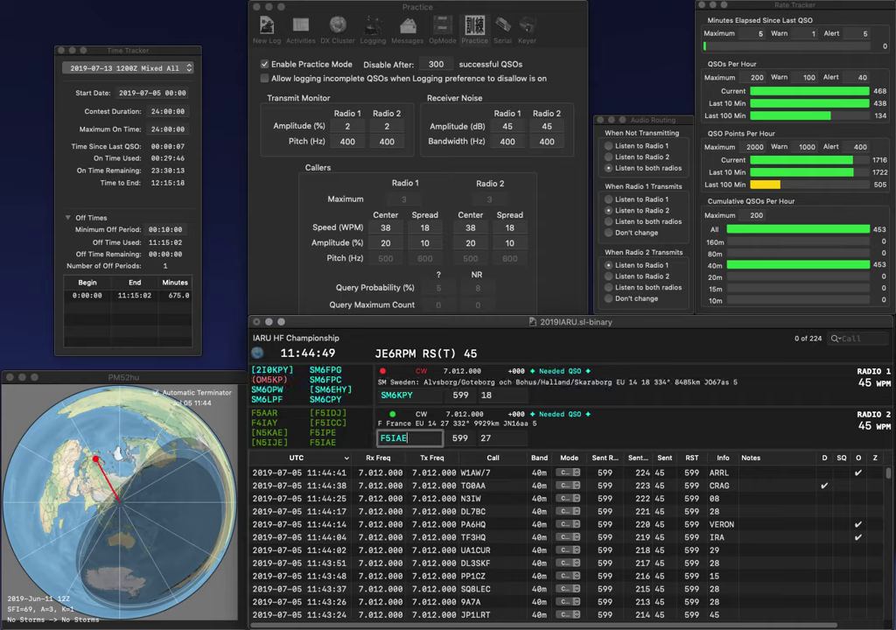
key(Return)
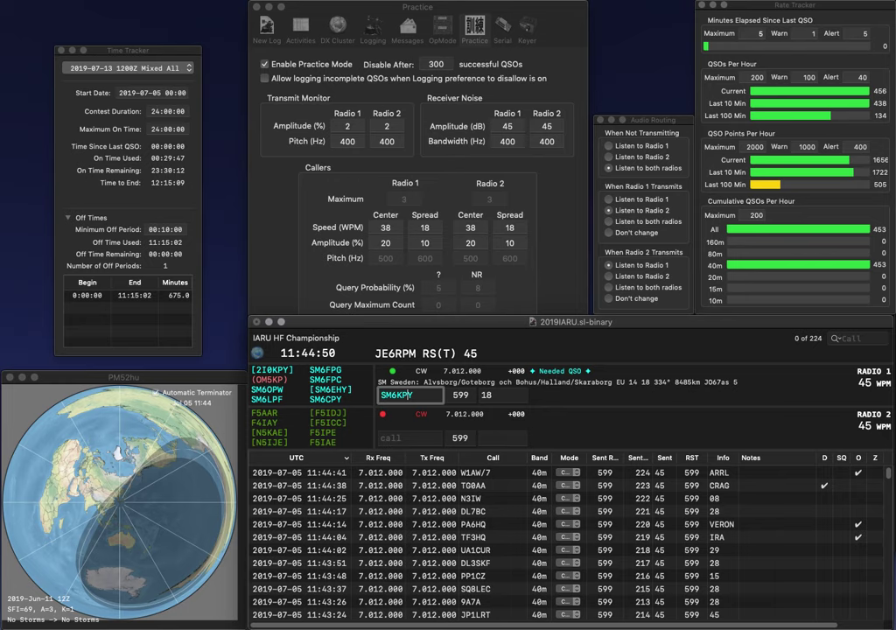
key(BackSpace)
key(BackSpace)
text(CP)
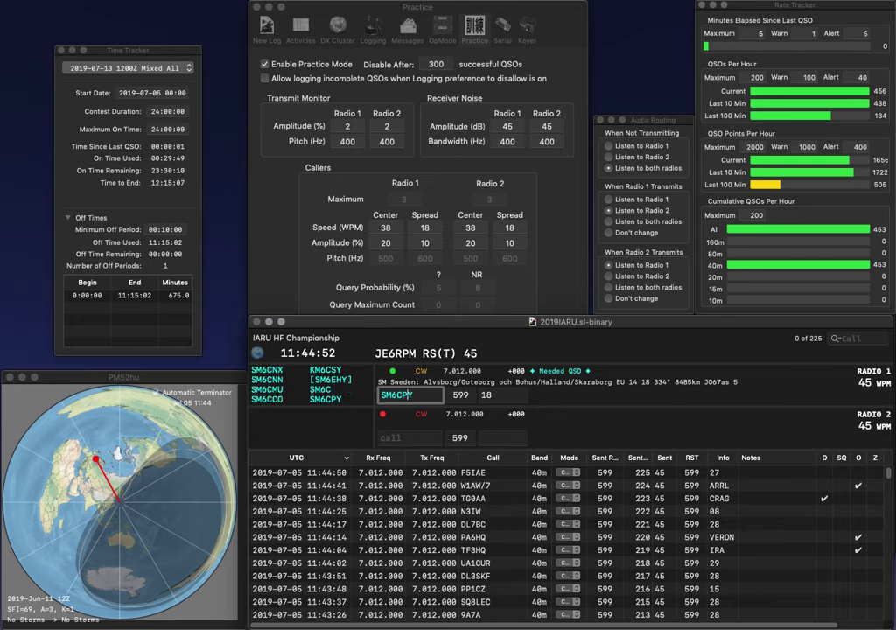
key(Return)
text(F8)
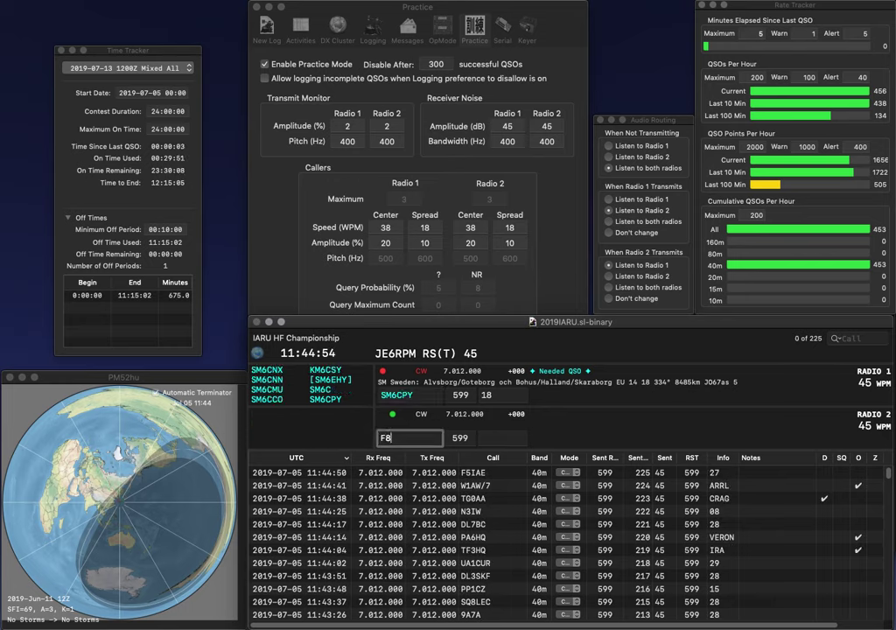
text(BCU)
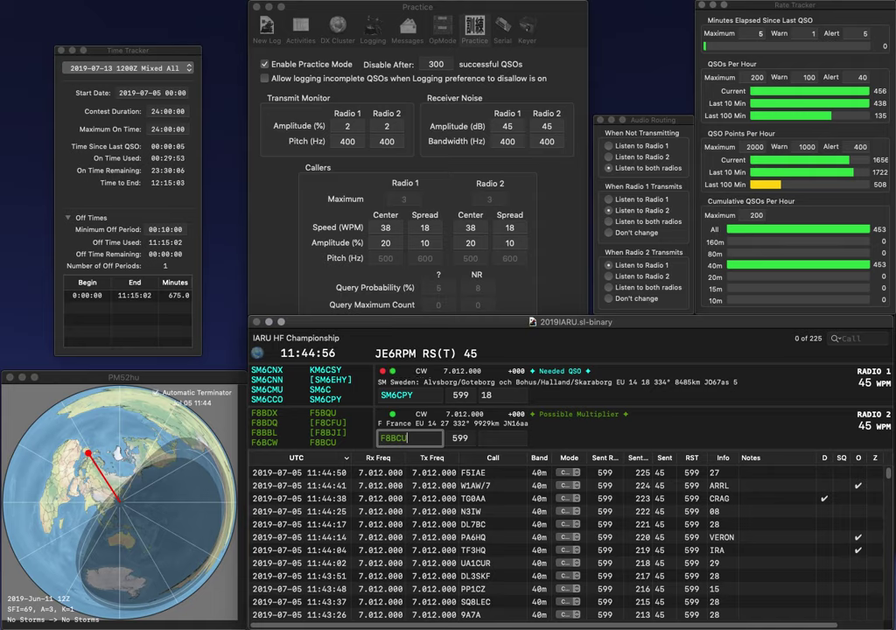
key(Return)
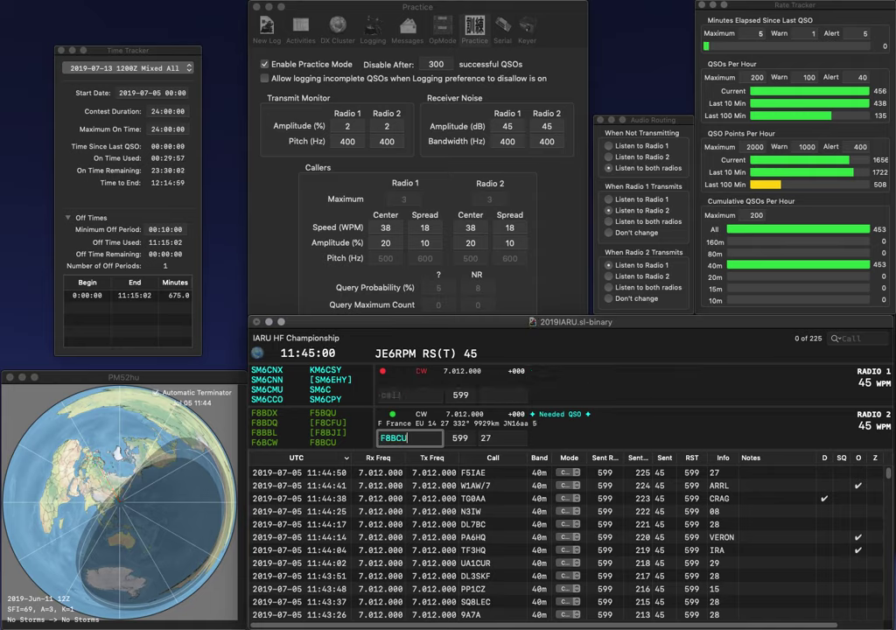
key(Return)
key(Tab)
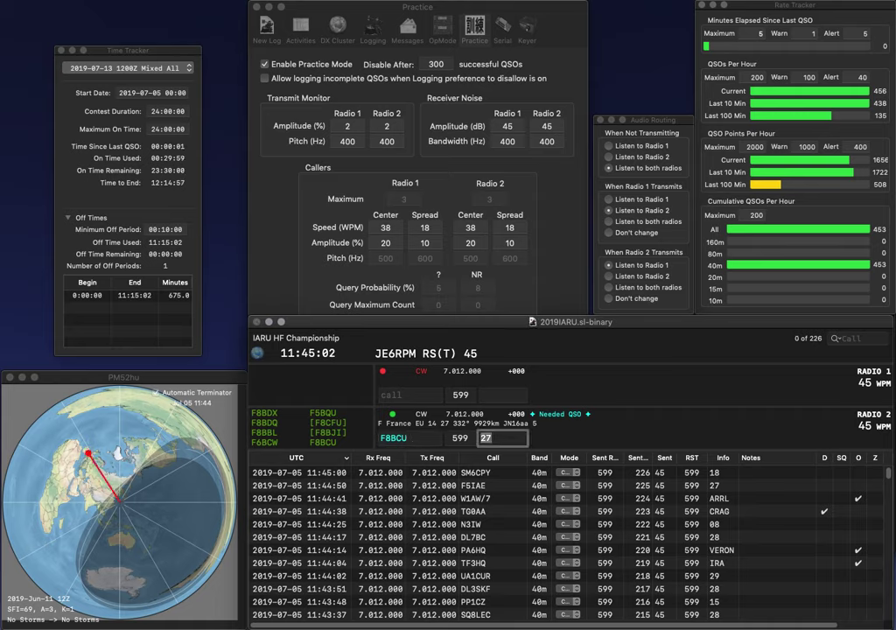
key(Return)
text(DL)
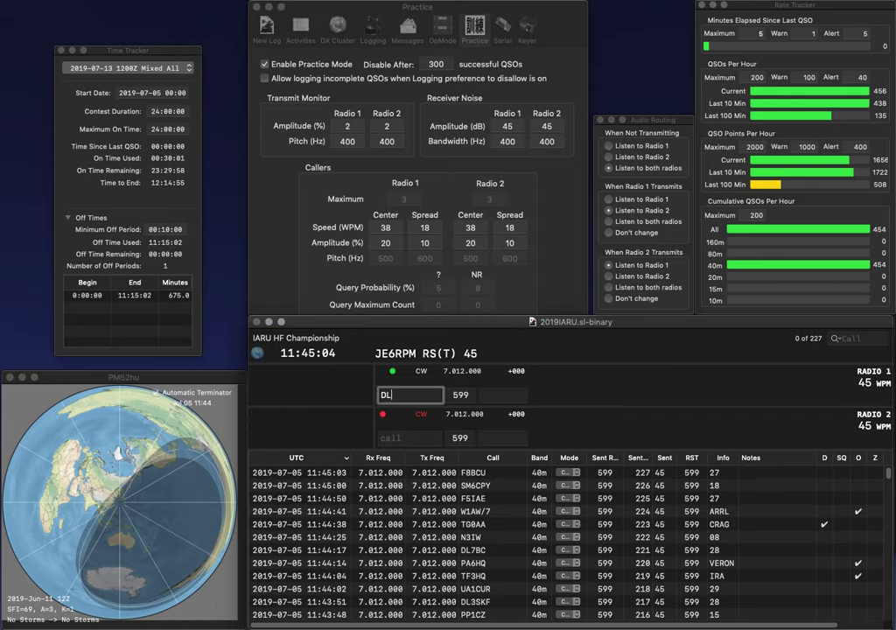
text(0MET)
key(Return)
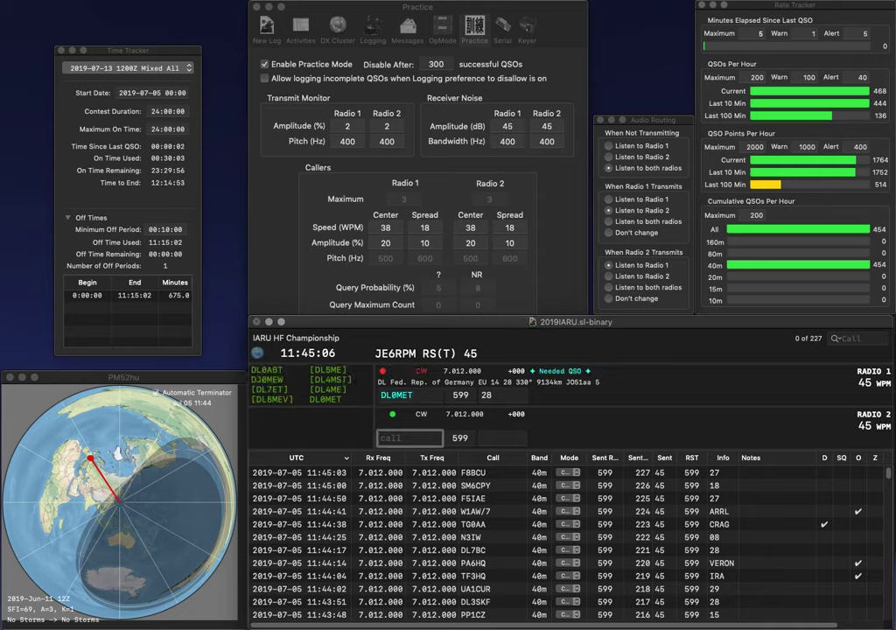
Step: Answer UN6TA on Radio 2, and log DL0MET on Radio 1 with exchange 28 and UN6TA with exchange 30
text(UN6TA)
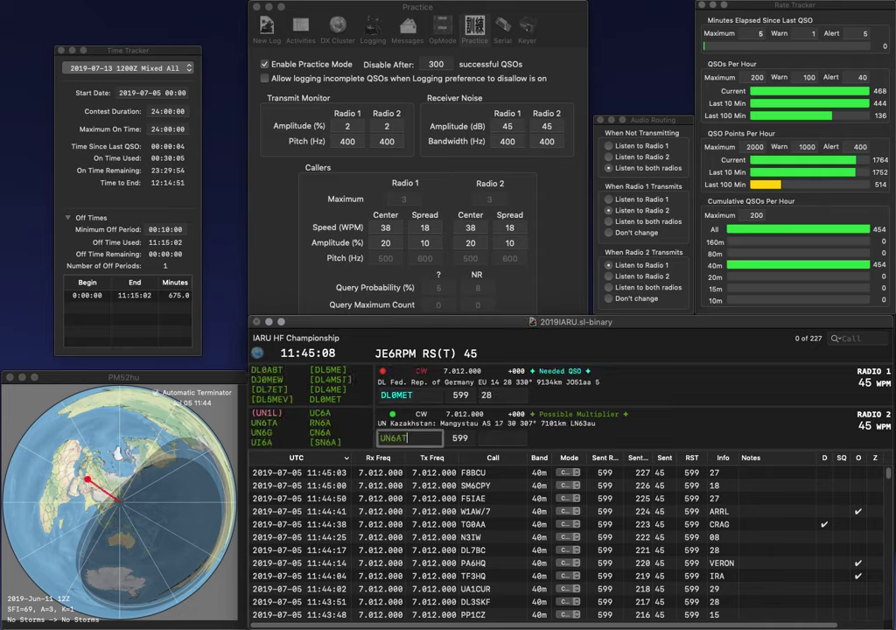
key(Return)
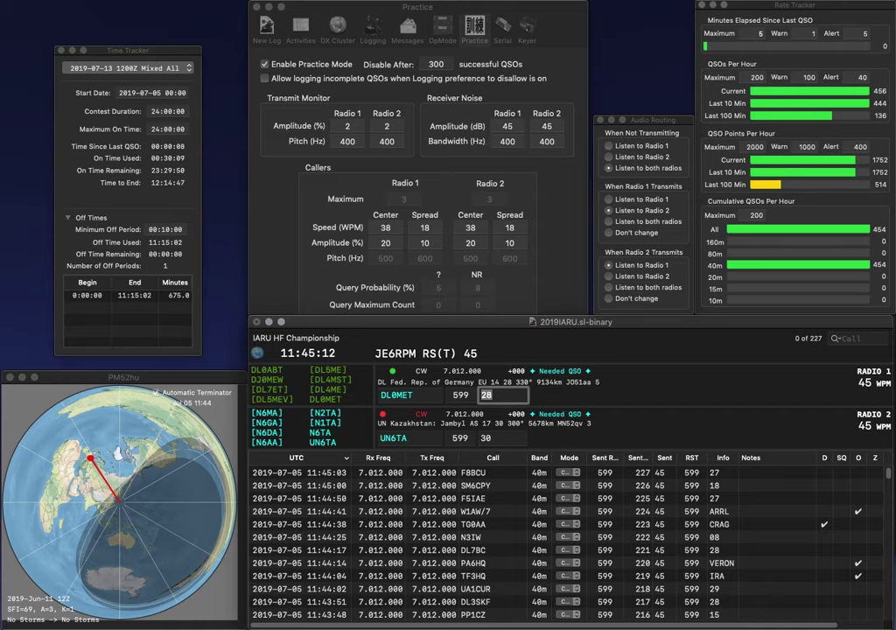
key(Return)
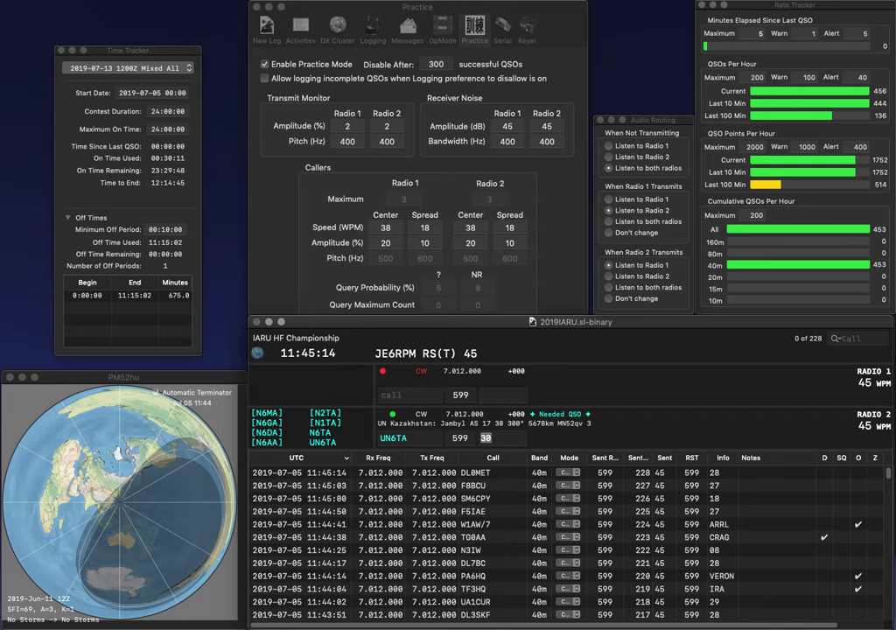
key(Return)
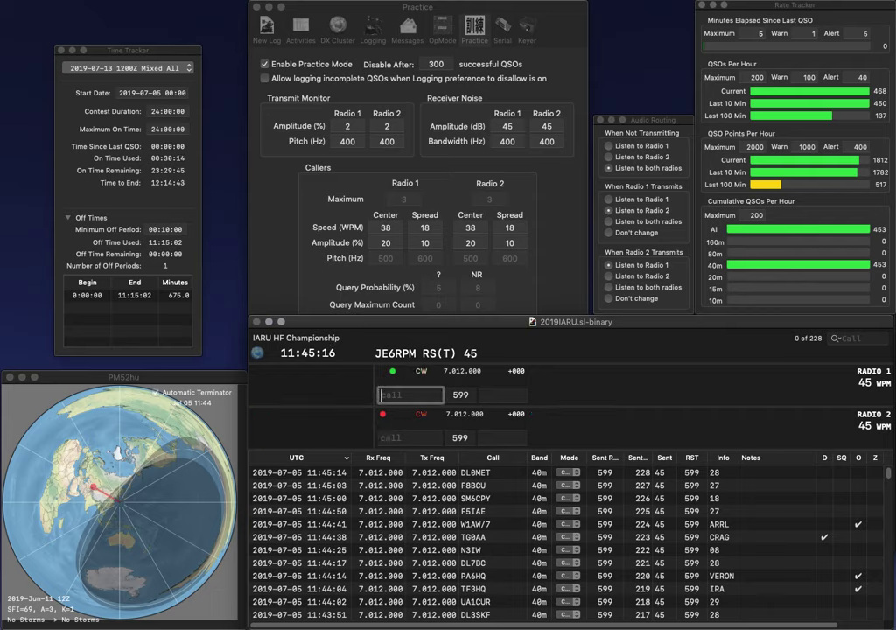
text(G3EZV)
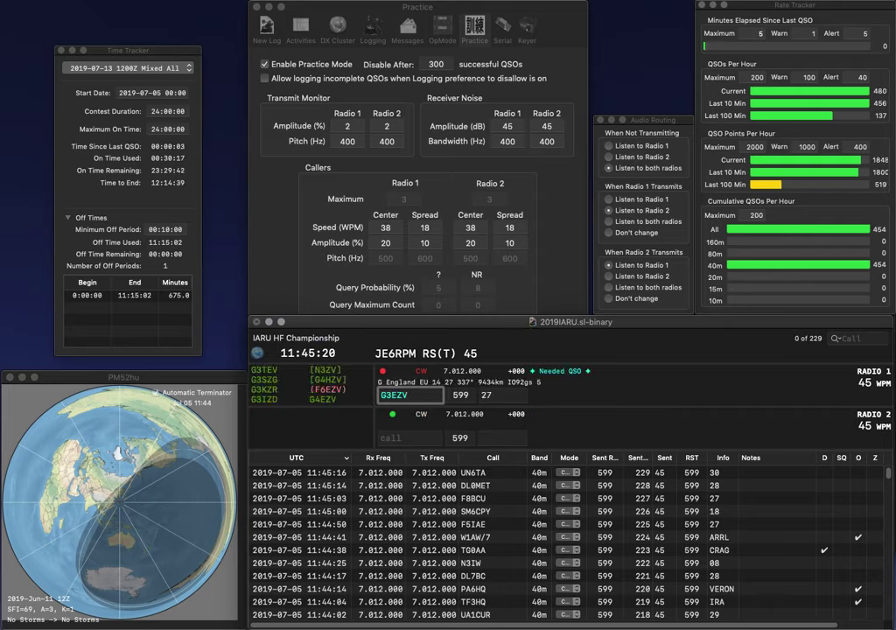
key(Return)
text(1WF)
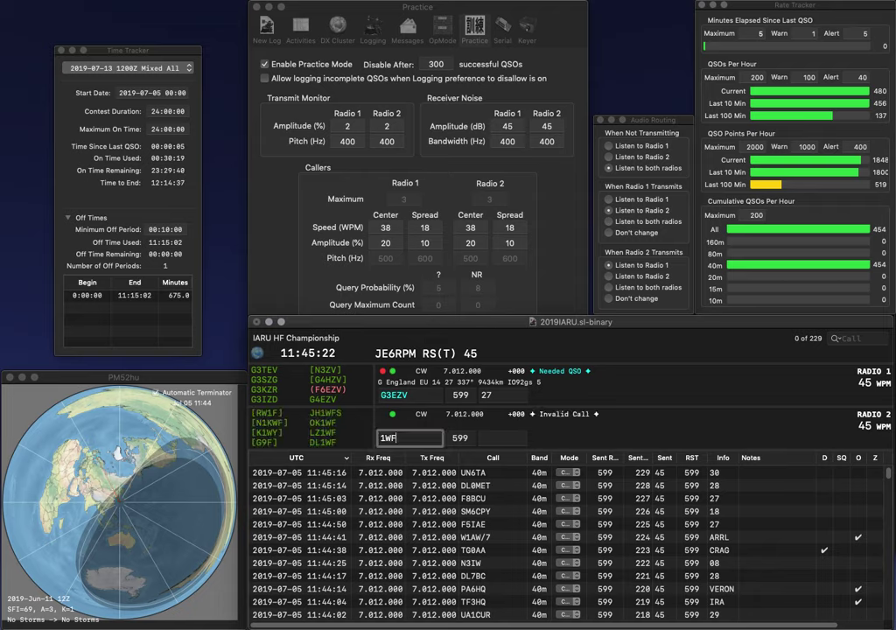
Step: Correct the Radio 1 call to G4EZV and send it again
key(ctrl+Left)
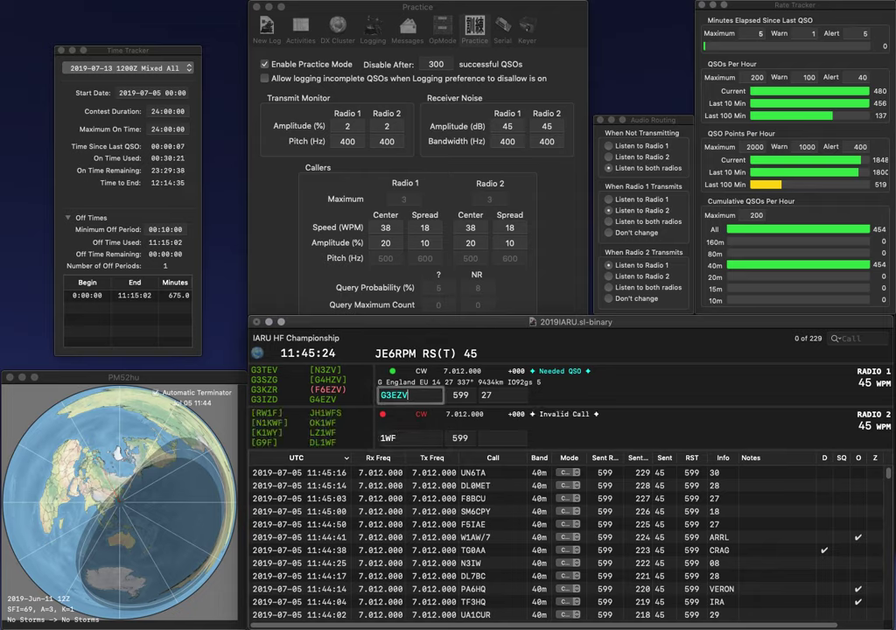
key(Left)
key(Left)
key(Left)
key(BackSpace)
text(4)
key(Return)
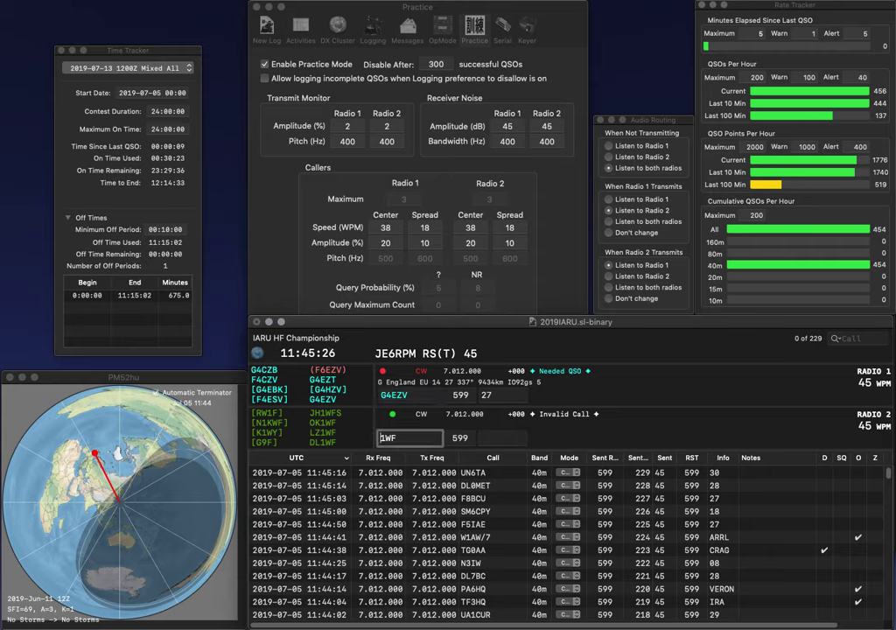
key(Delete)
text(W6)
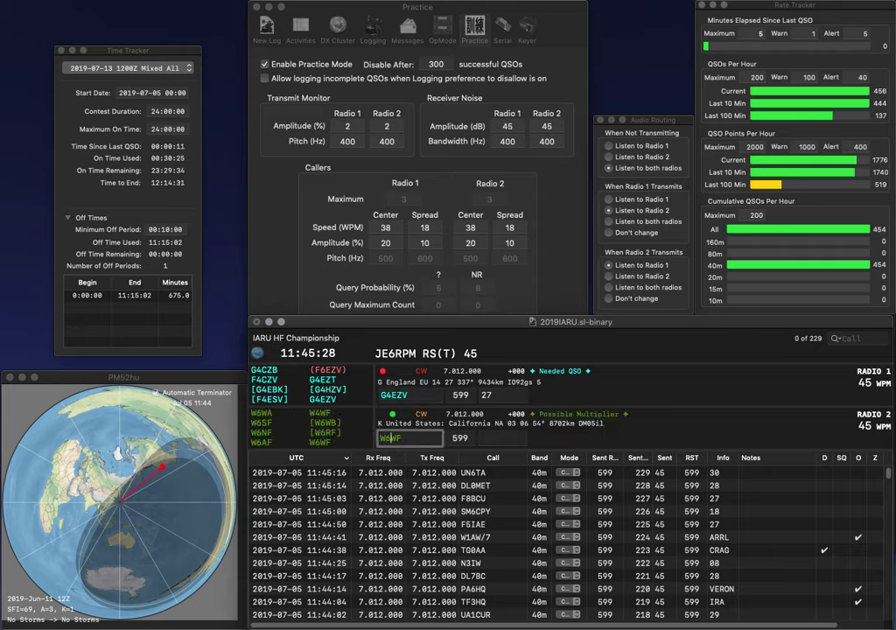
key(Return)
Step: Log G4EZV on Radio 1 with exchange 27 and W6WF on Radio 2 with exchange 06
key(ctrl+Left)
key(Tab)
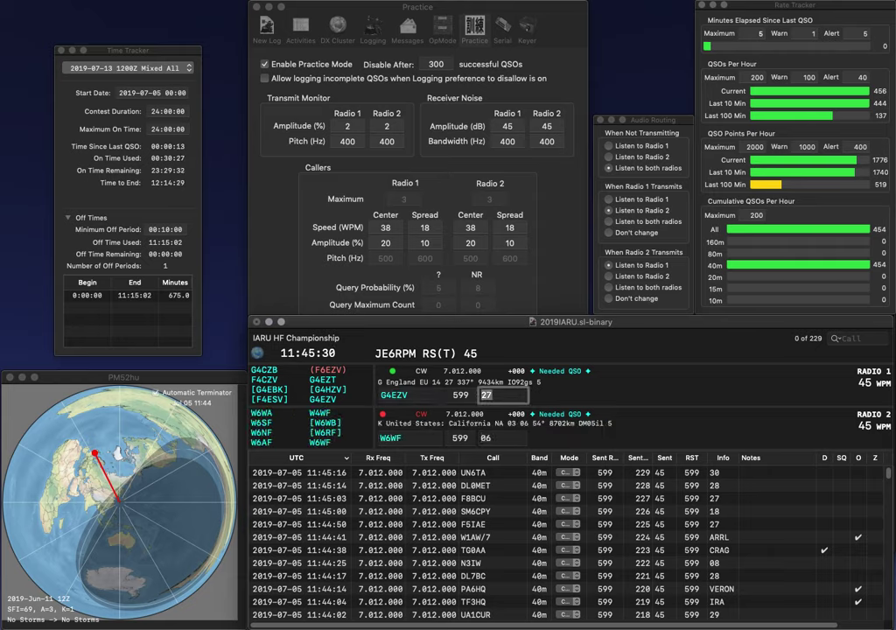
key(Return)
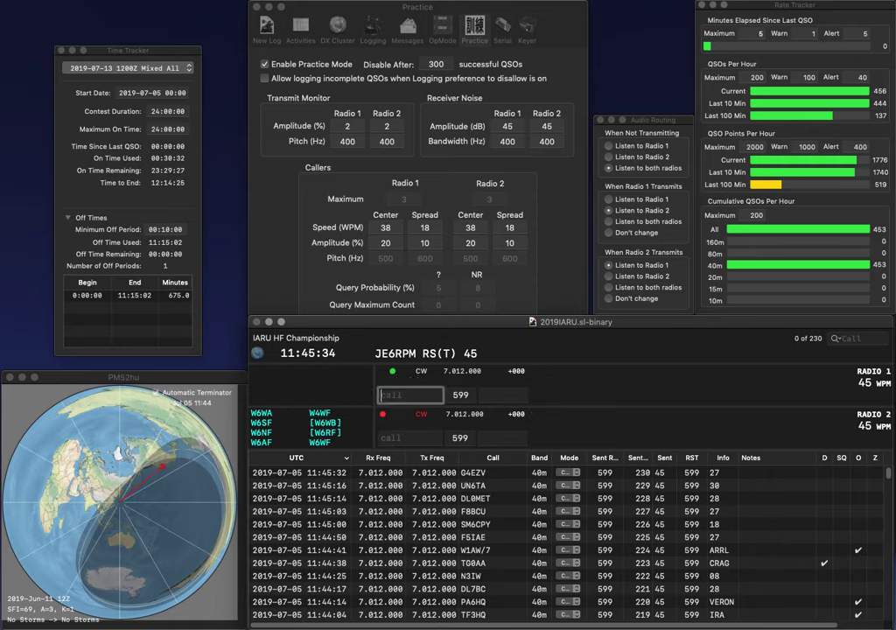
key(Return)
text(IK2AQZ)
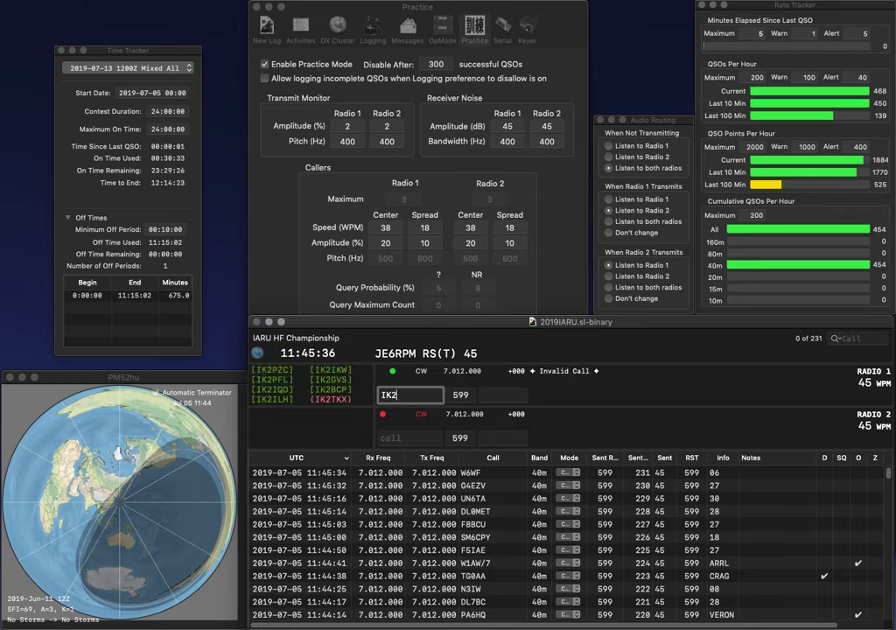
key(Return)
text(KC1GG)
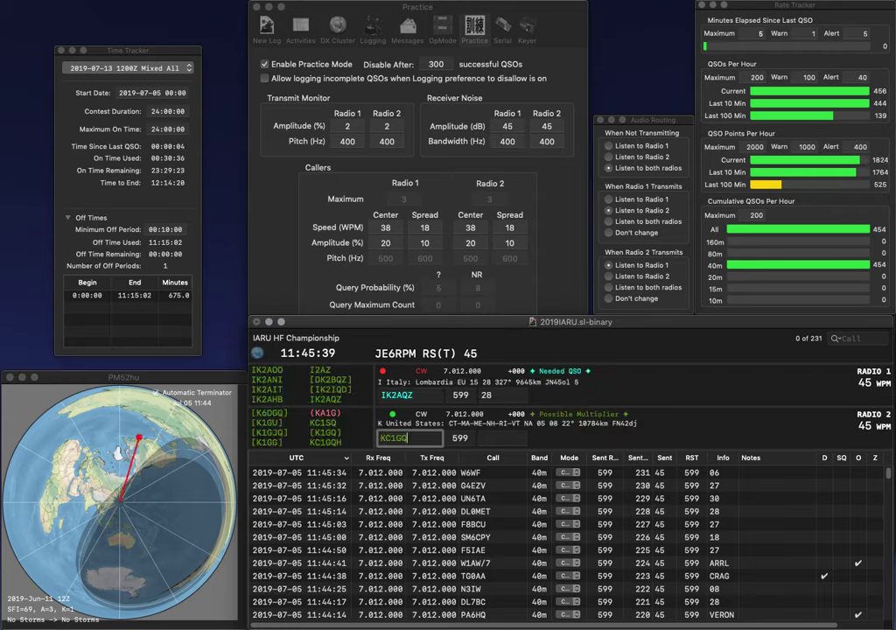
key(BackSpace)
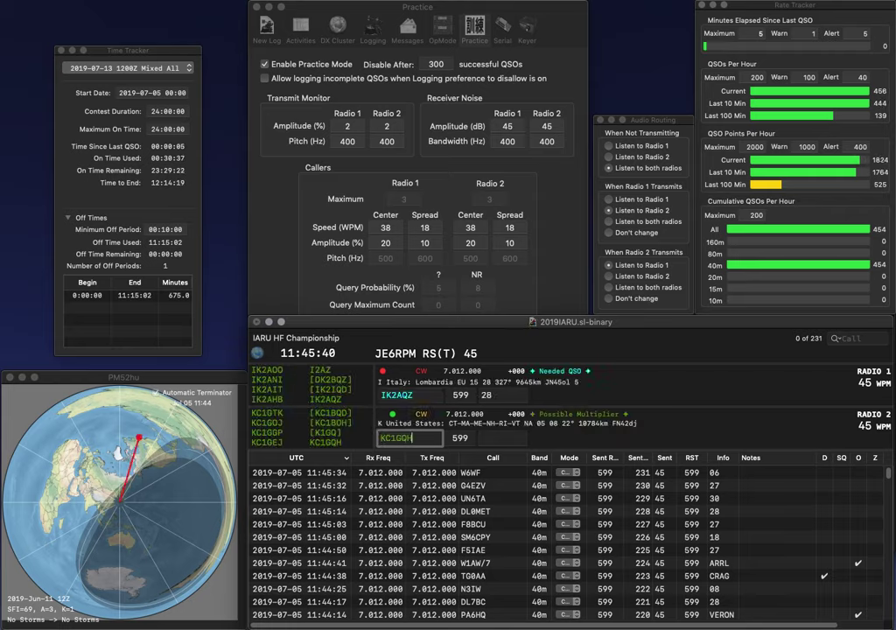
text(QH)
key(Return)
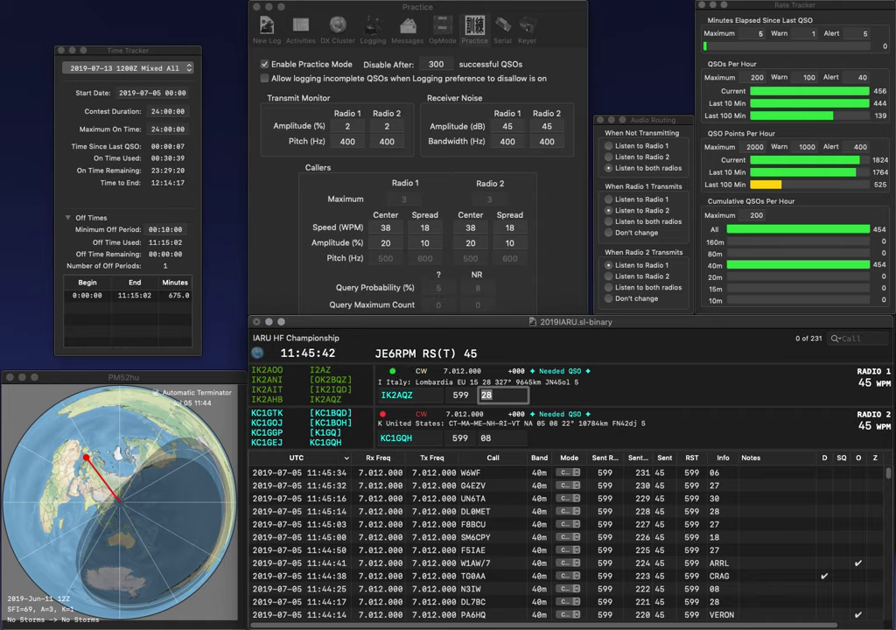
key(Return)
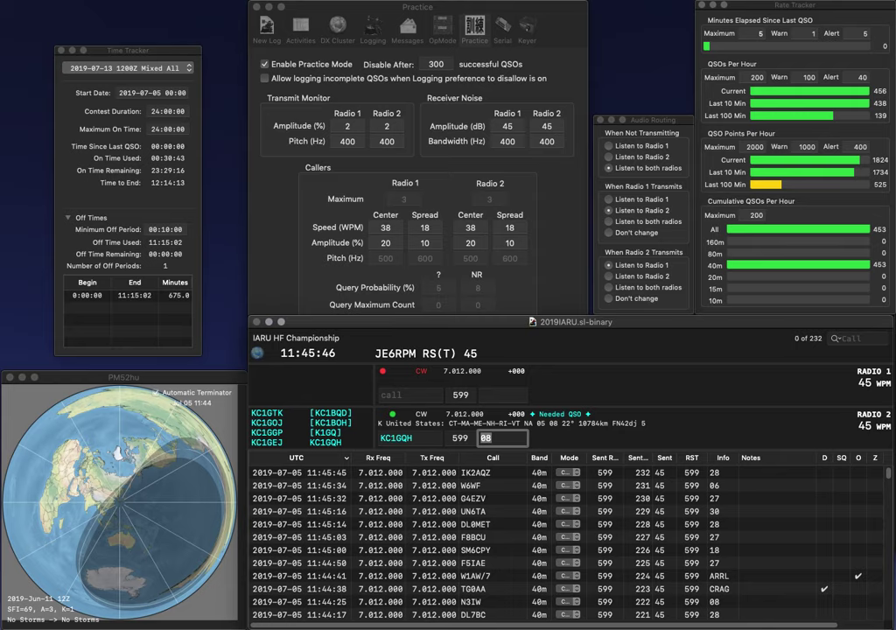
click(386, 395)
text(IZ5IMB)
key(Return)
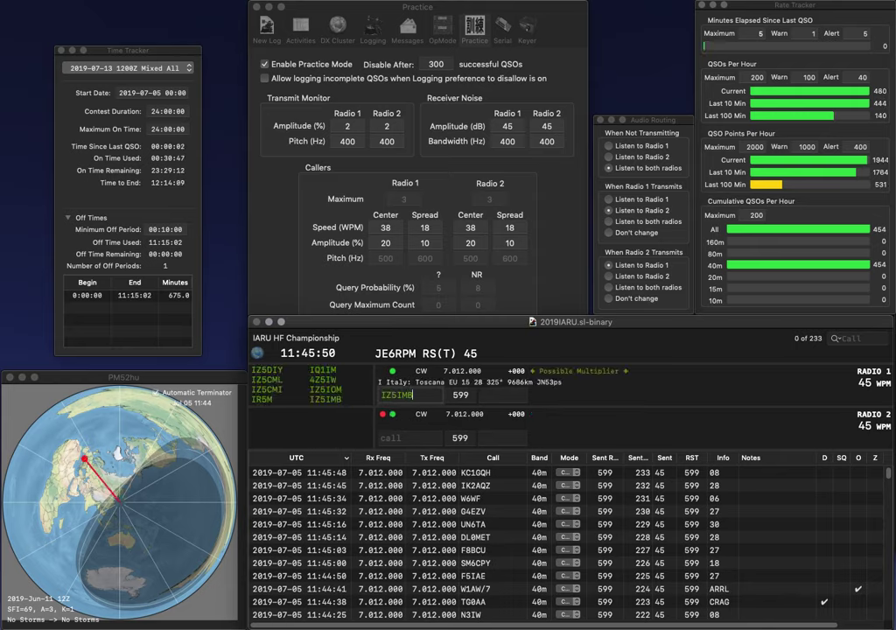
text(GI6XX)
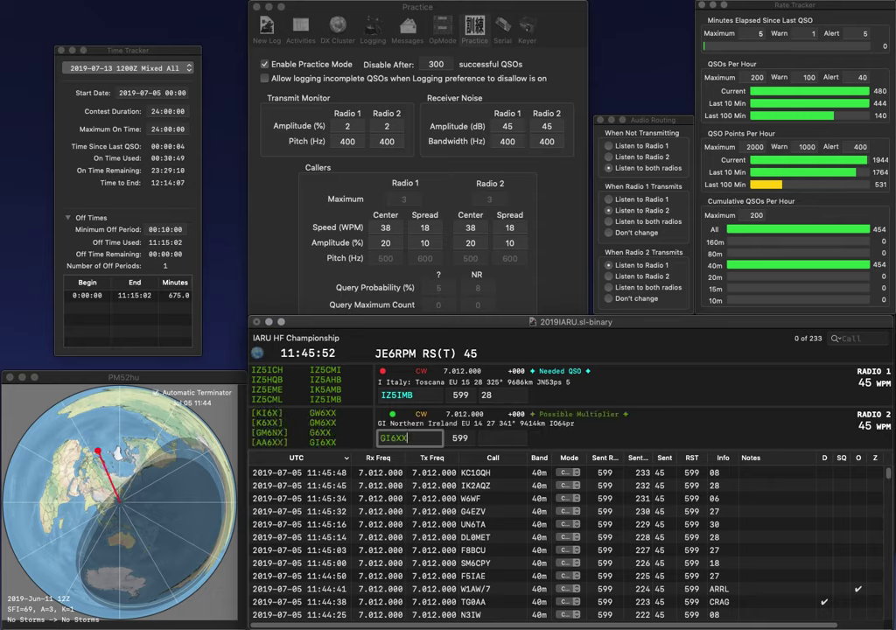
key(Return)
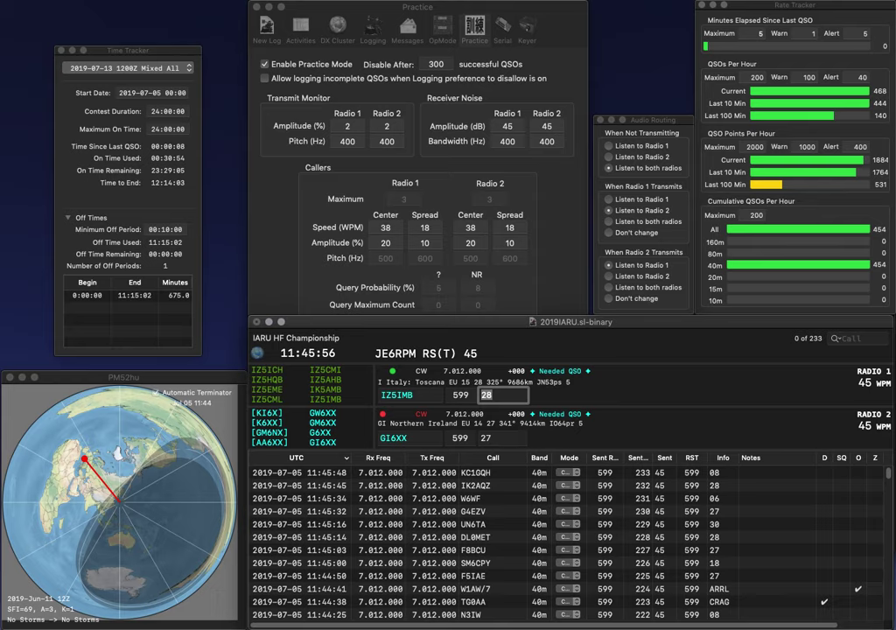
key(Return)
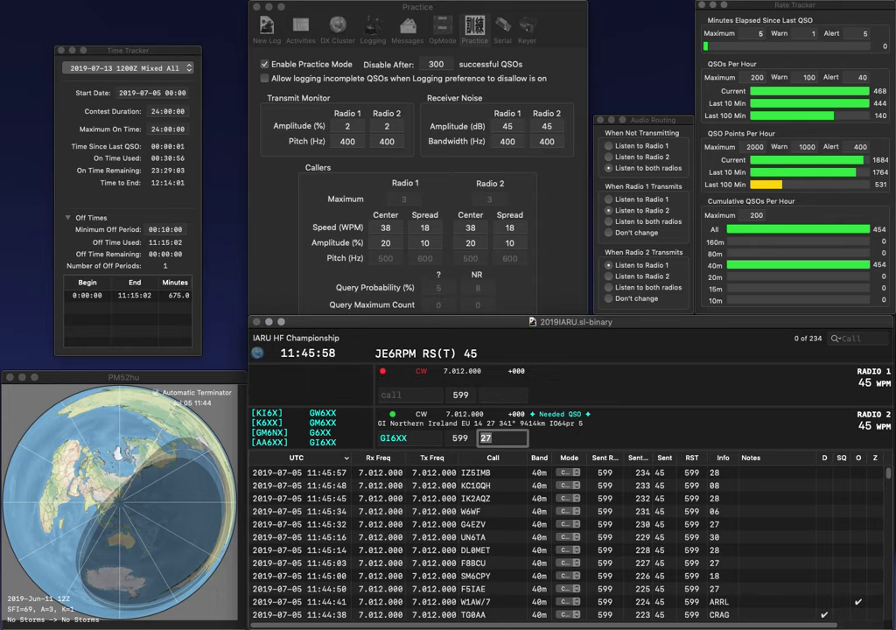
key(Return)
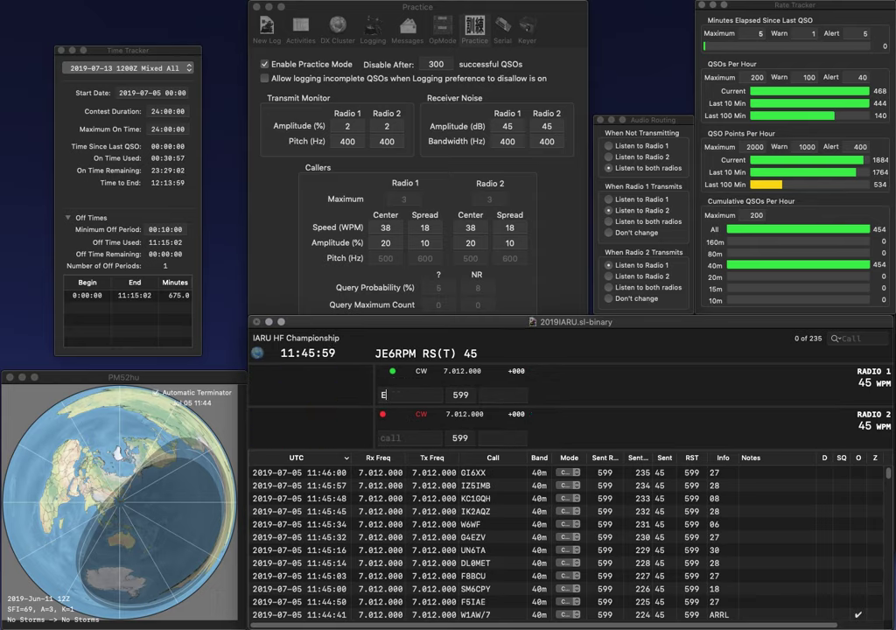
text(JA1CG)
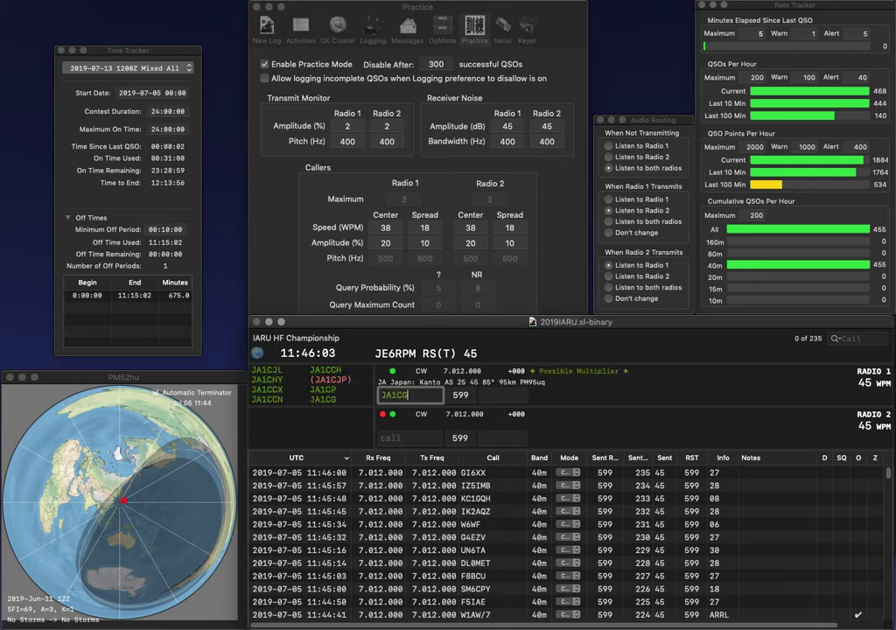
key(Return)
text(KN4CNU)
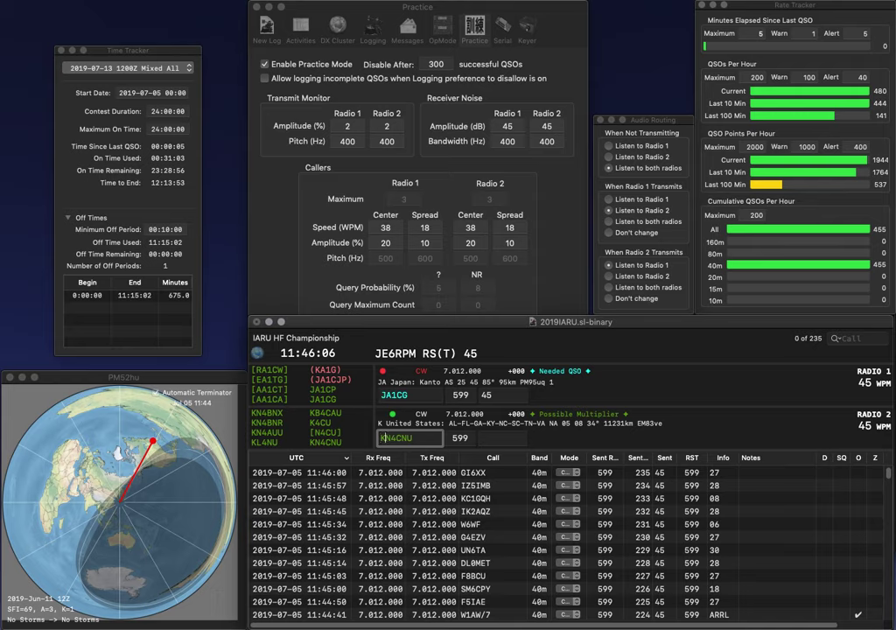
key(Return)
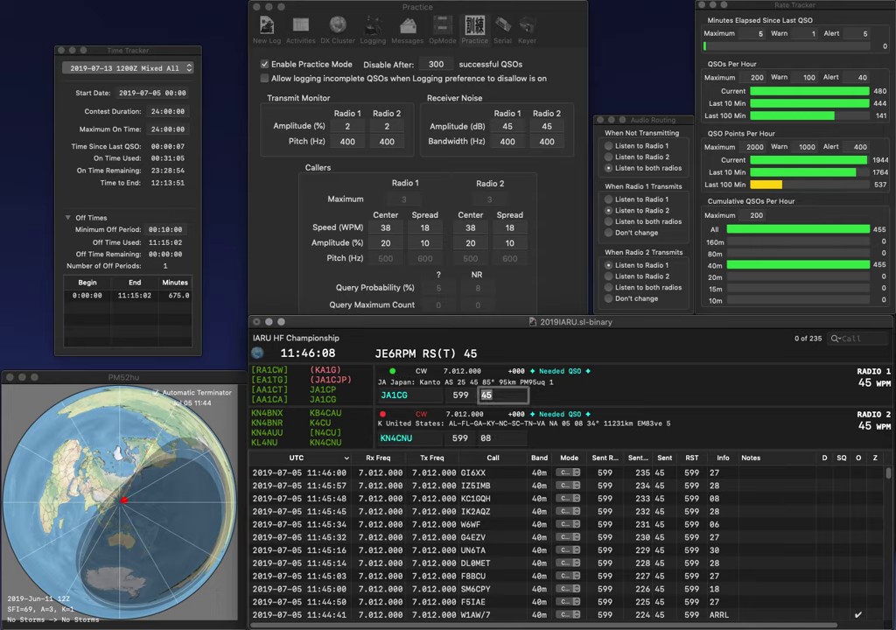
key(Return)
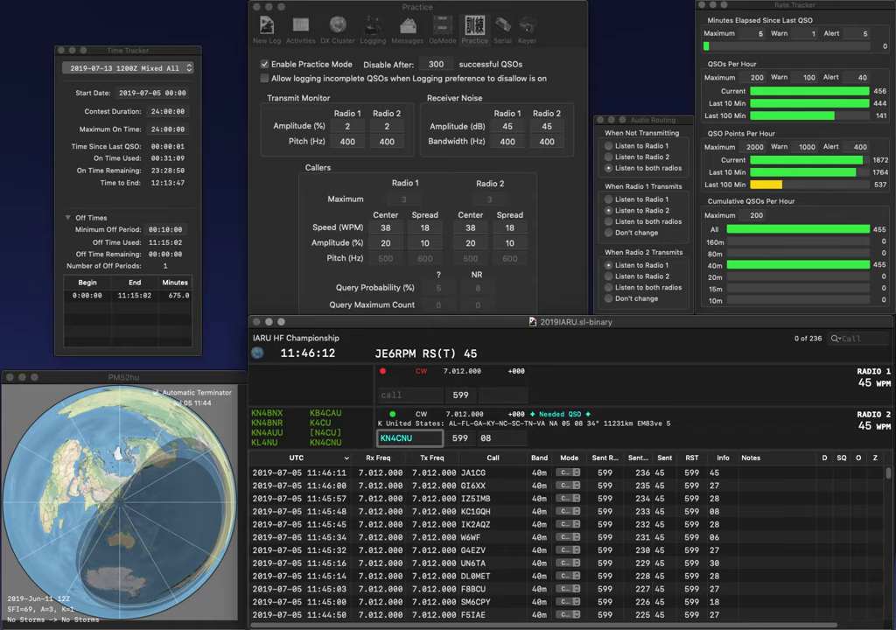
key(Return)
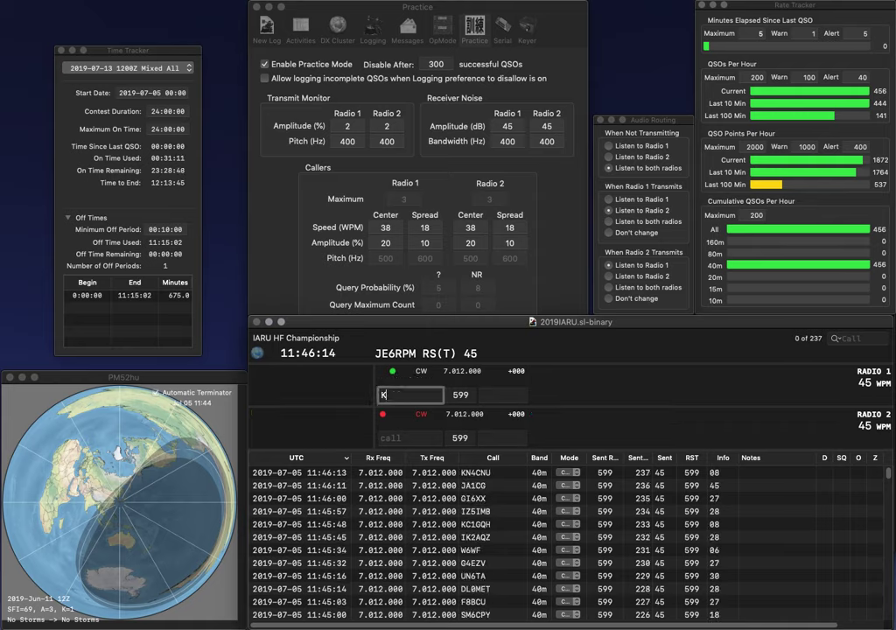
Step: Send the partial calls KBLZK on Radio 1 and 4HGM on Radio 2
text(KBLZK)
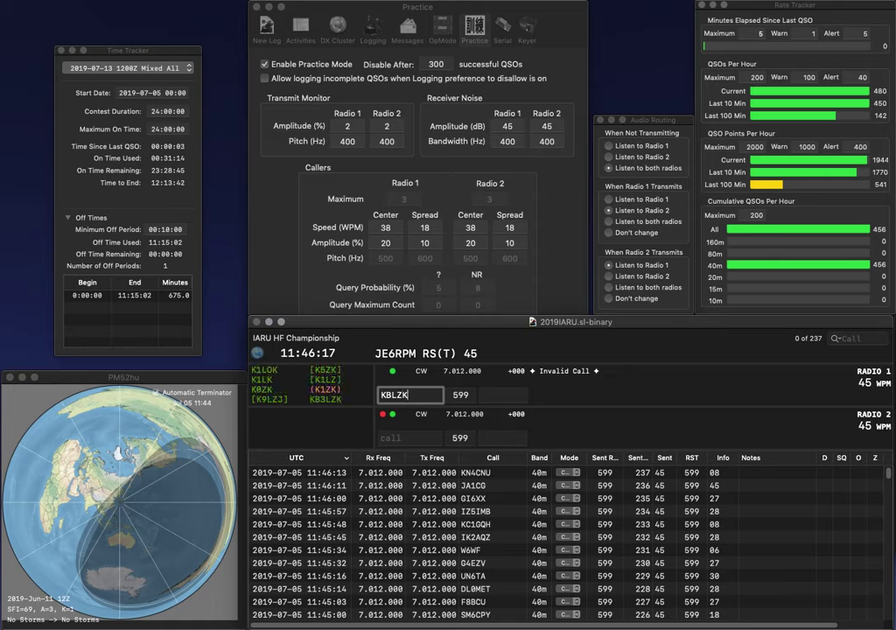
key(Return)
text(4H)
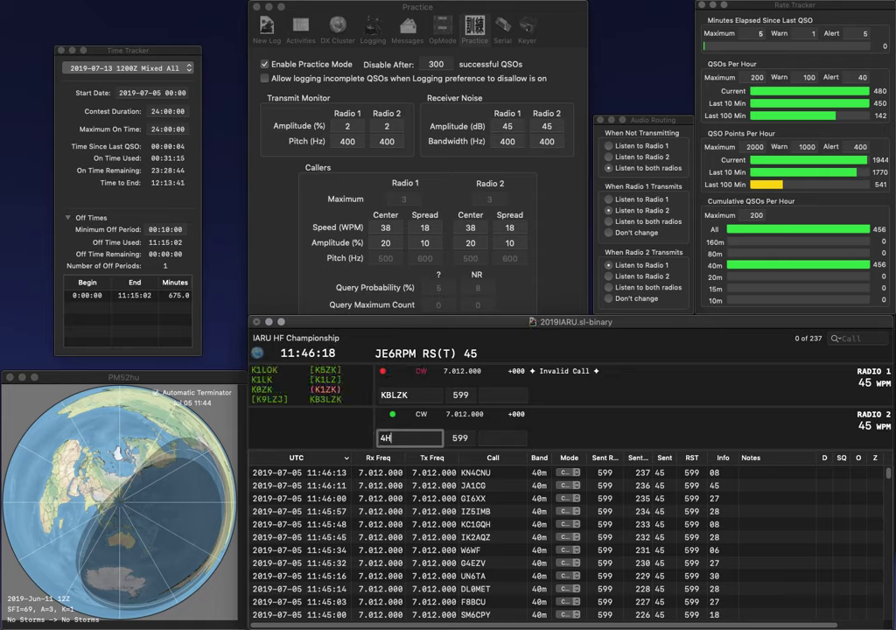
text(GM)
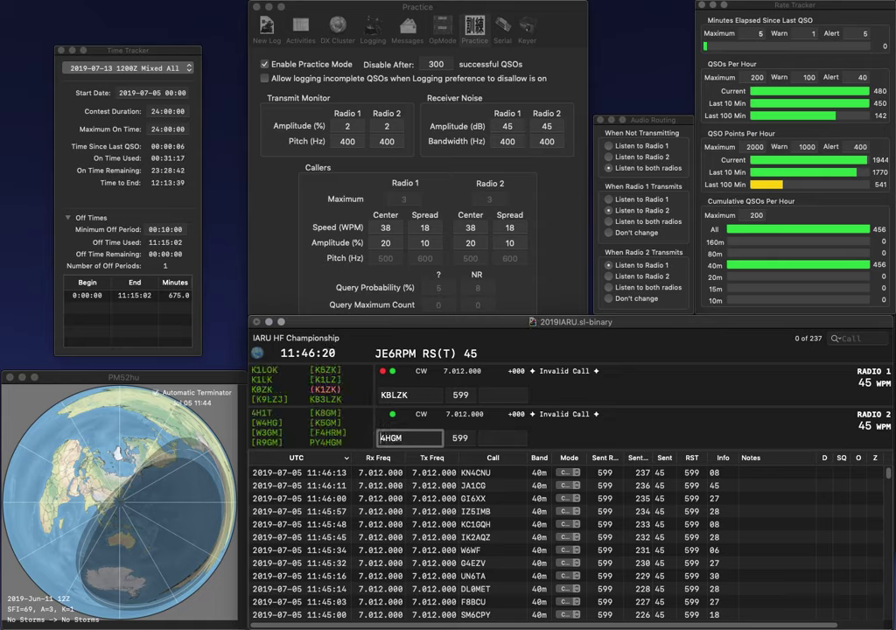
key(Return)
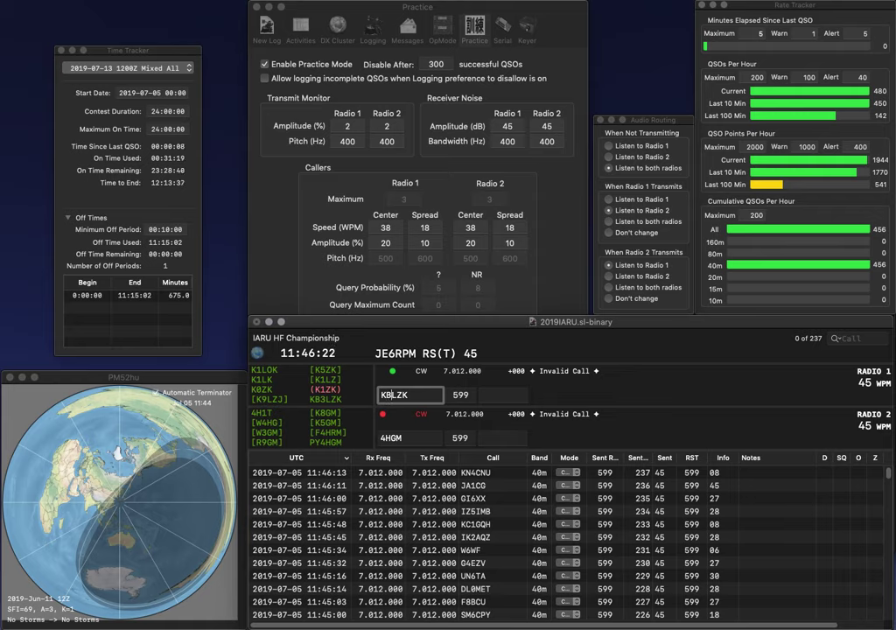
Step: Complete the calls as KB3LZK on Radio 1 and PY4HGM on Radio 2, and answer both
text(3)
key(Return)
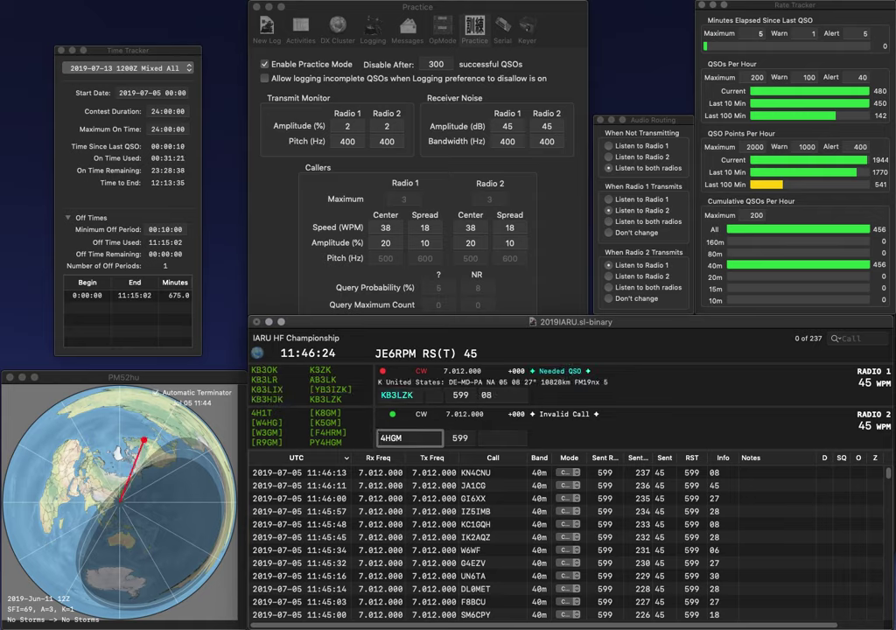
text(PY)
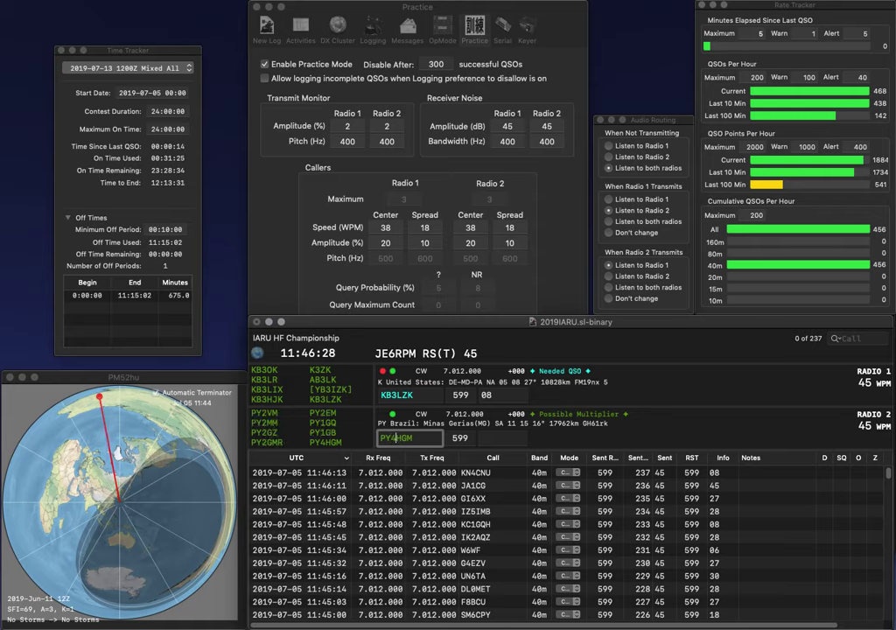
key(Return)
Step: Log KB3LZK on Radio 1 with exchange 08 and PY4HGM on Radio 2 with exchange 15
key(Return)
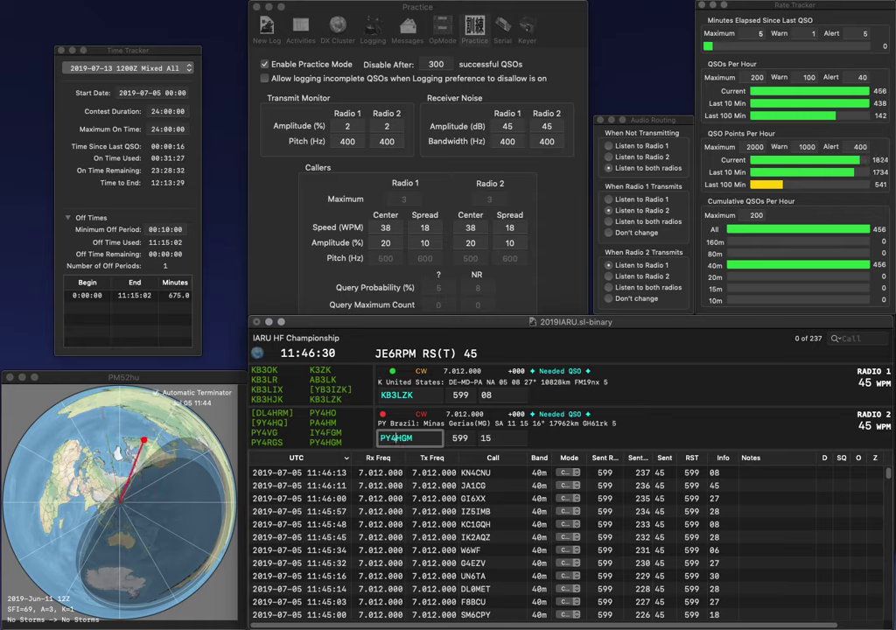
key(Return)
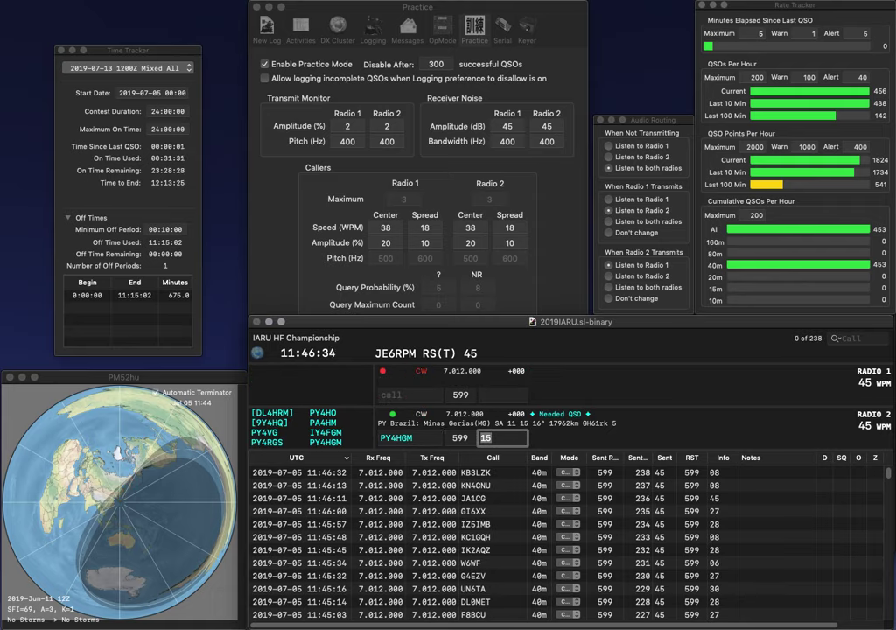
key(Return)
Step: Answer EW5HQ on Radio 1 and enter the partial call VHQ on Radio 2
text(EW5)
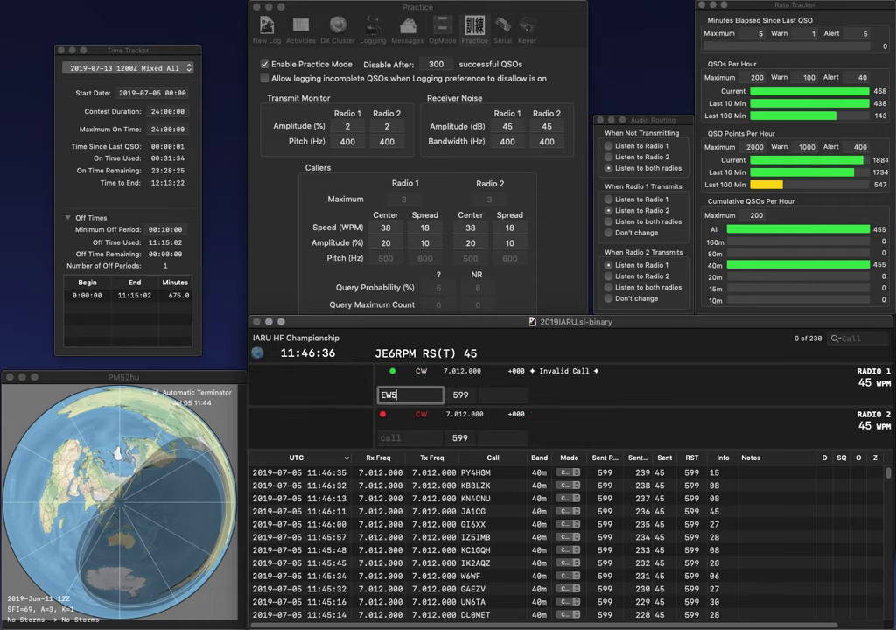
text(HQ)
key(Return)
text(W)
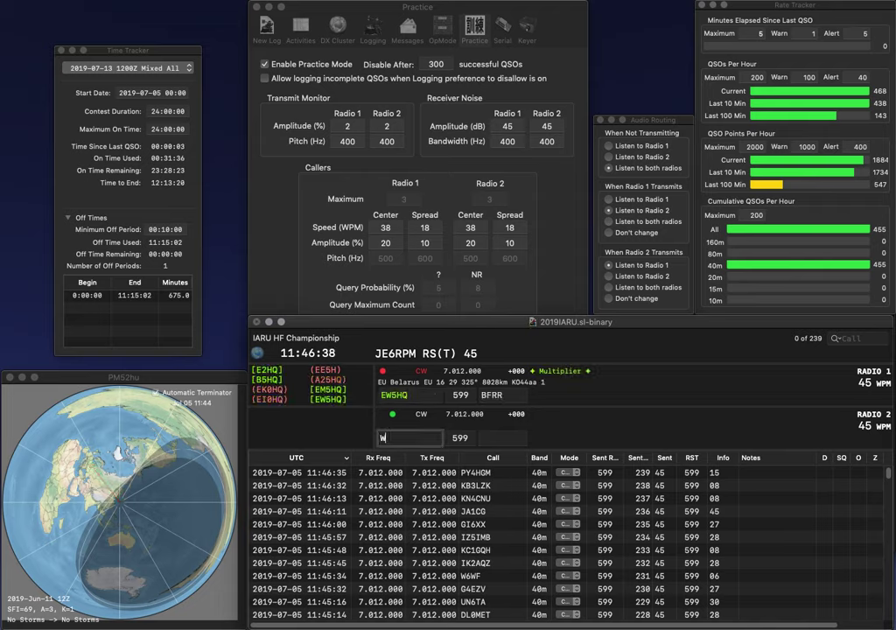
key(BackSpace)
text(VHQ)
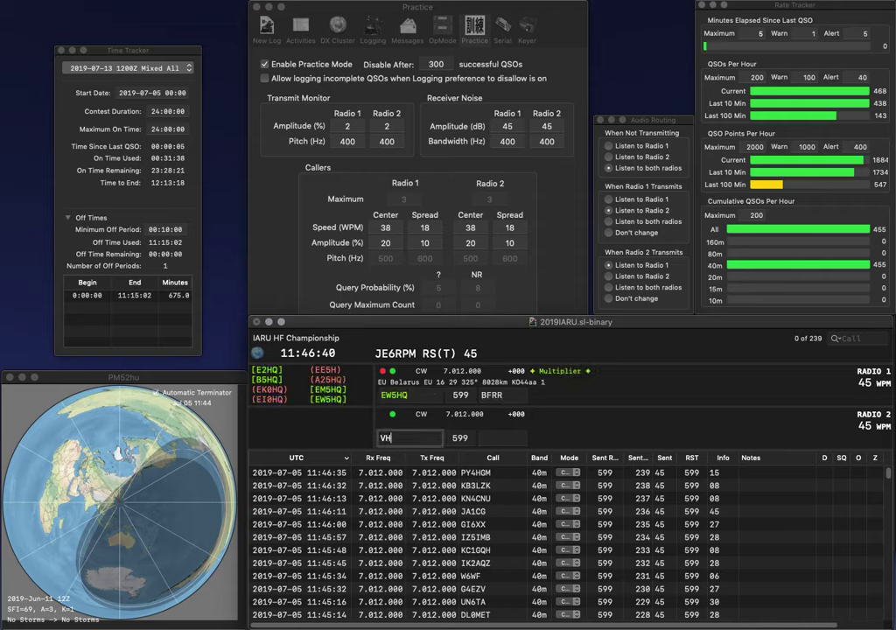
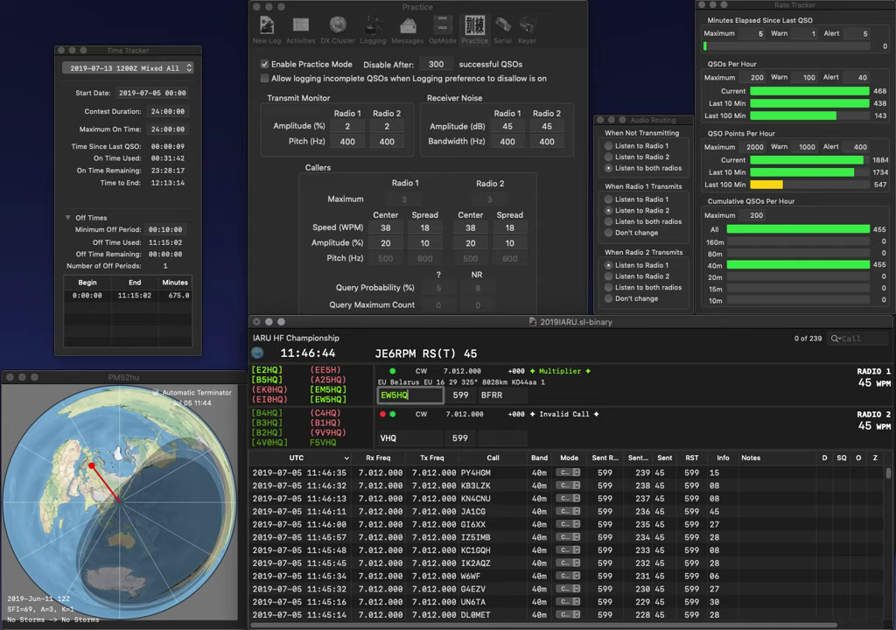
key(Return)
text(555)
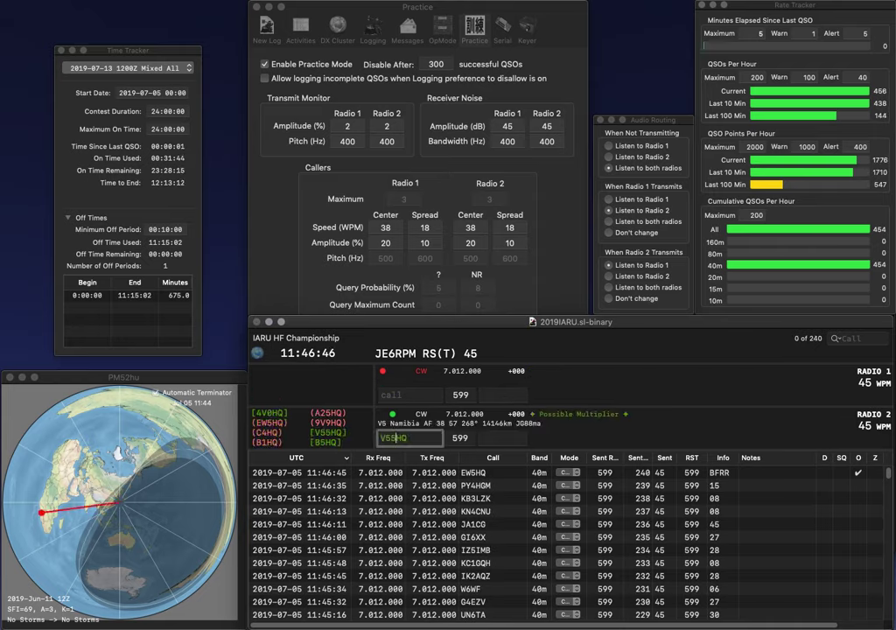
key(Tab)
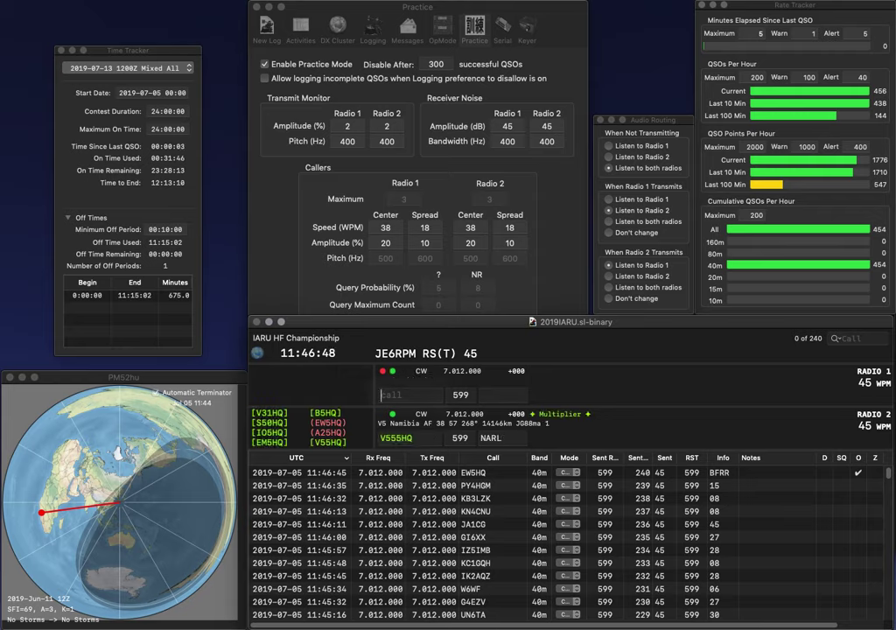
key(Return)
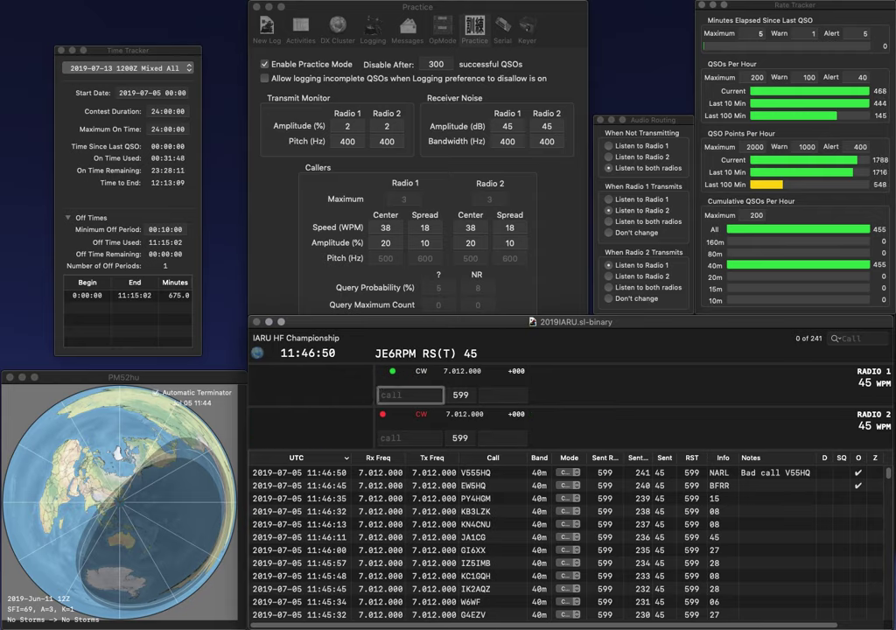
Step: Answer JH1ASG on Radio 1 and W7VM on Radio 2
text(JH1ASG)
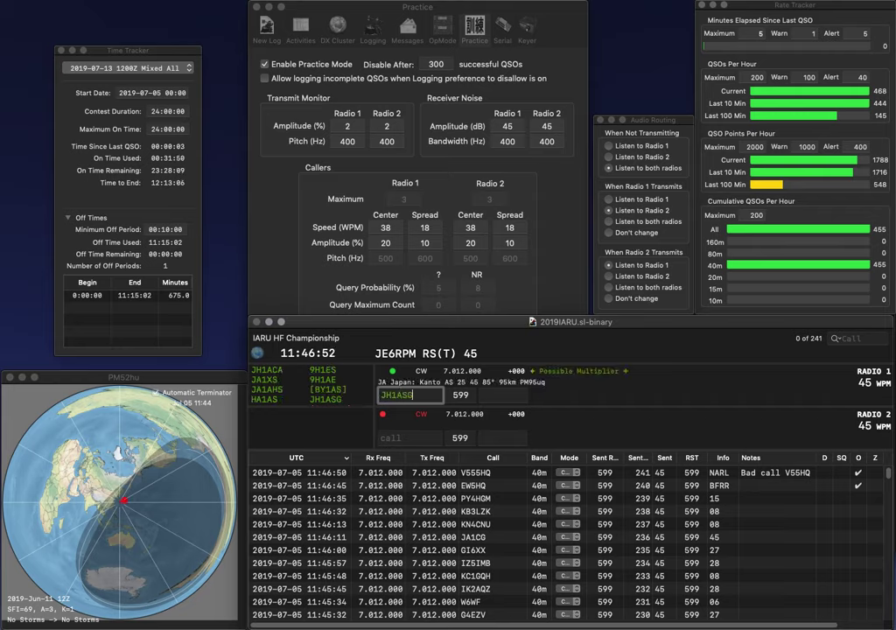
key(Return)
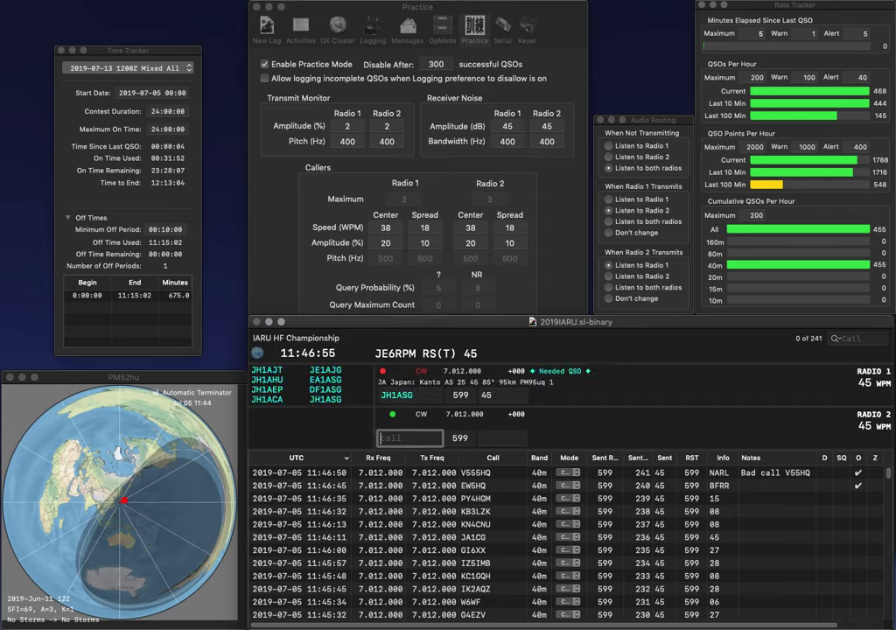
text(7VM)
key(Home)
text(W)
key(Return)
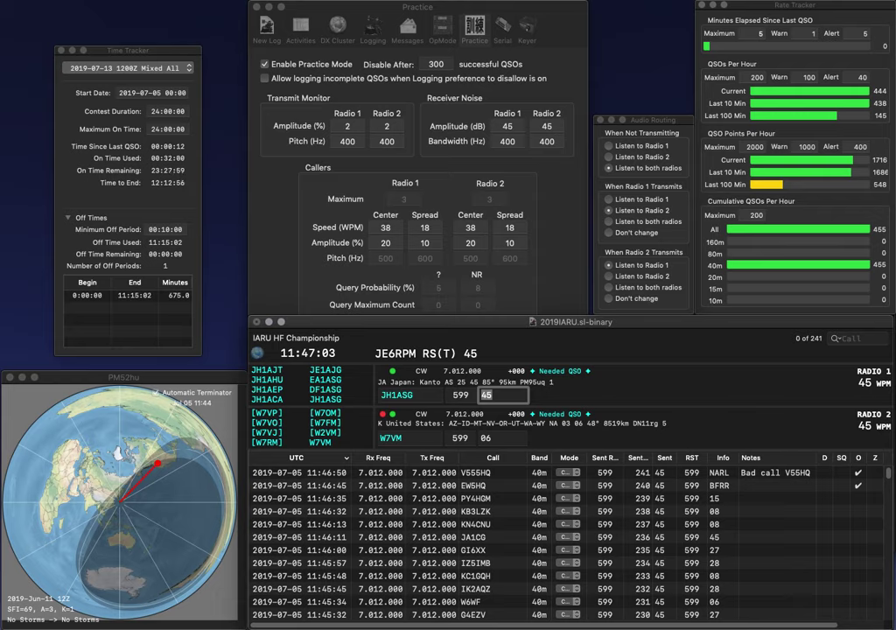
key(Down)
key(Return)
key(Down)
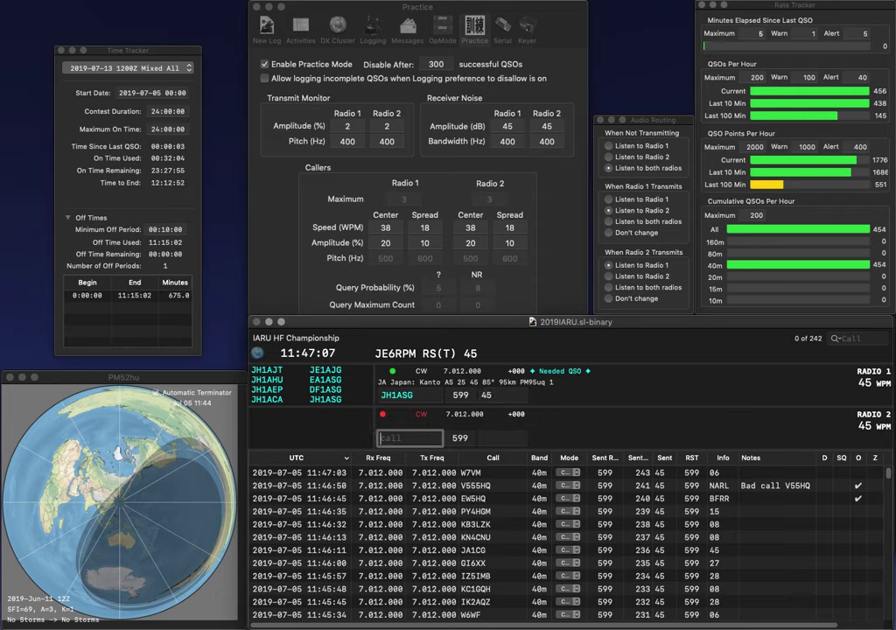
key(Return)
Step: Answer N4XTC on Radio 2 and IO1HQ on Radio 1
text(N)
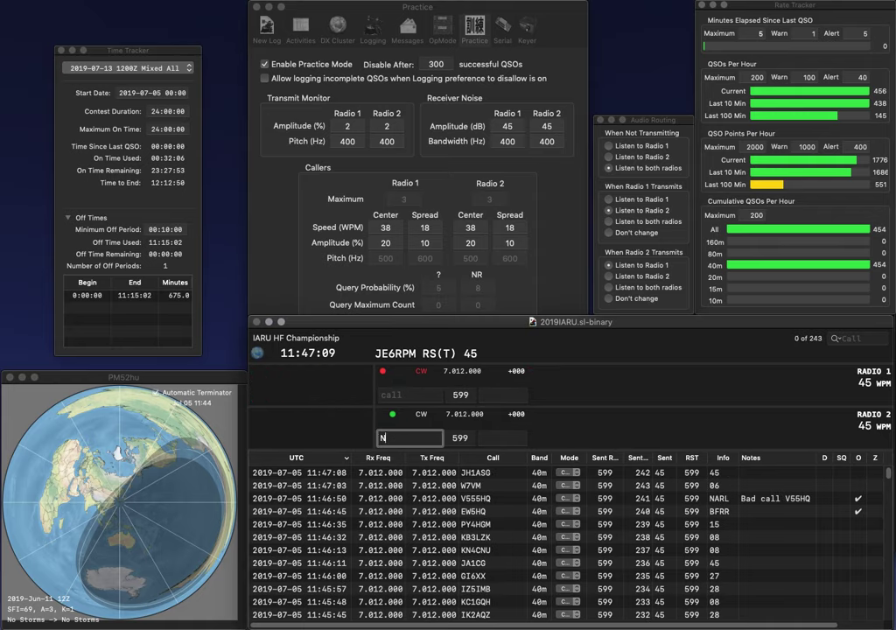
text(4XTC)
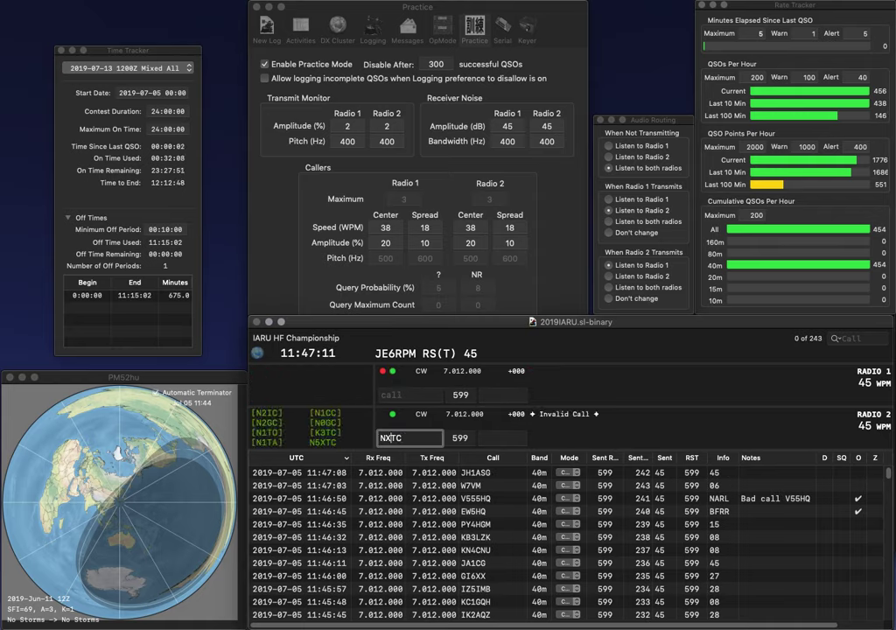
key(Return)
text(IO1HQ)
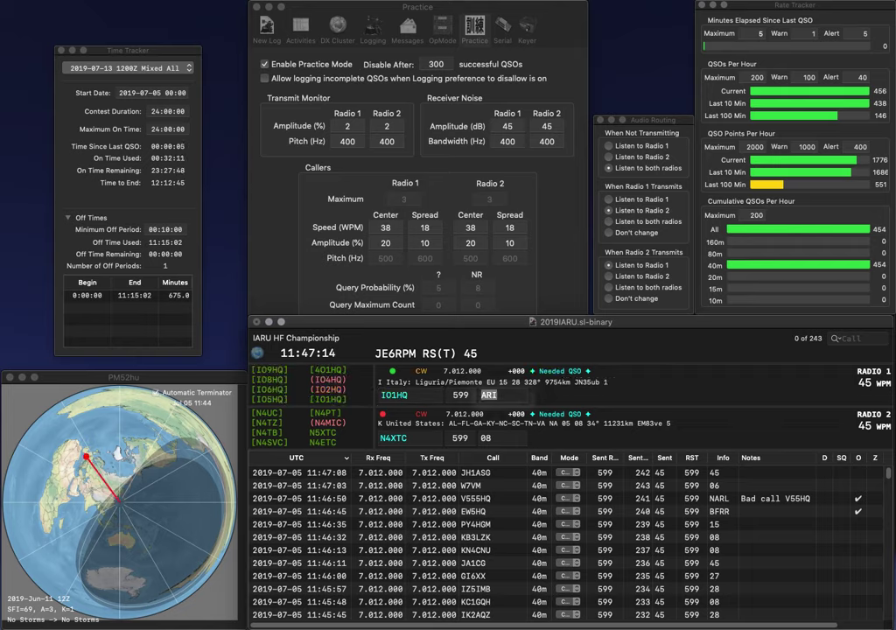
key(Return)
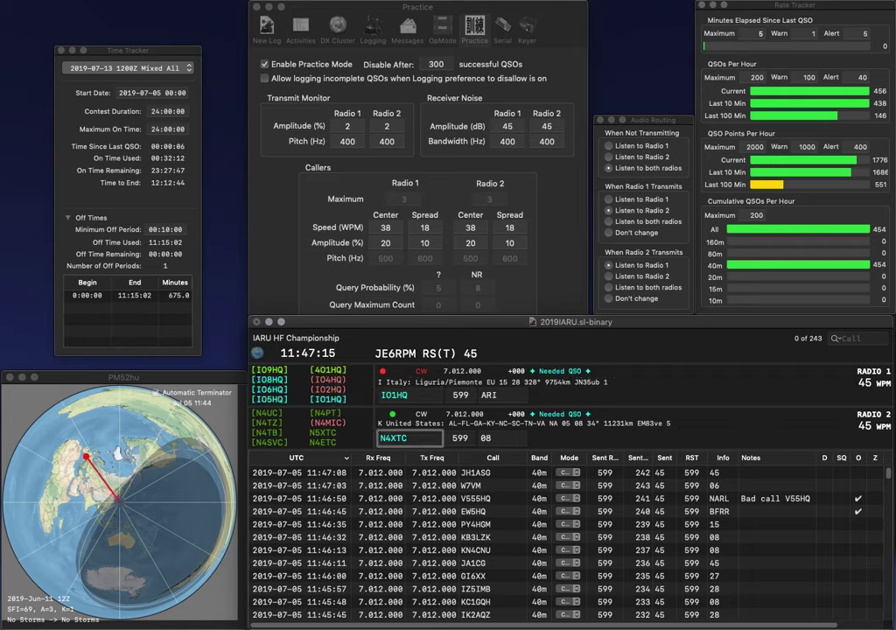
Step: Log IO1HQ on Radio 1 with exchange ARI
key(Right)
key(Right)
key(Left)
key(Return)
key(Tab)
key(Return)
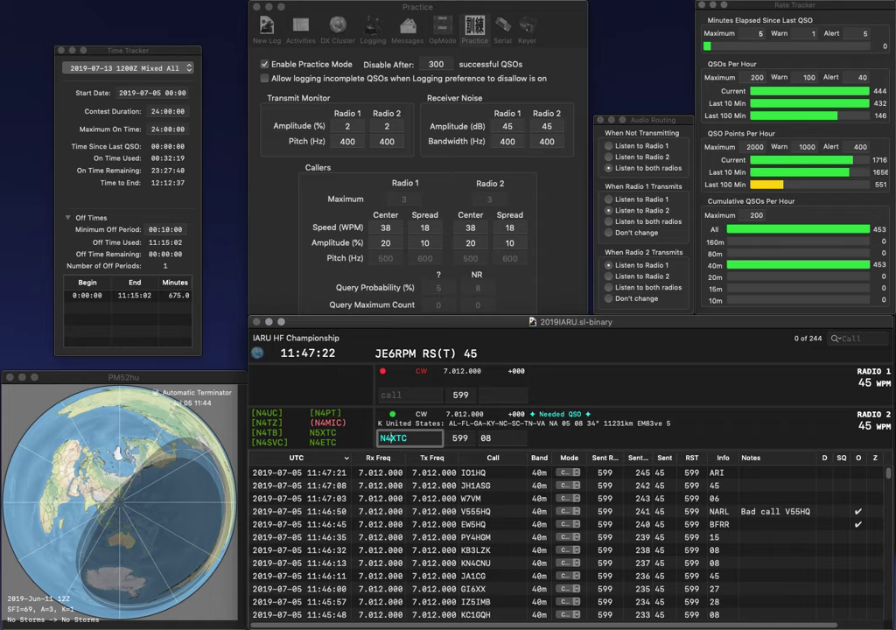
Step: Correct the Radio 2 call to N5XTC and send it, and answer G3YCH on Radio 1
key(BackSpace)
key(Delete)
text(N5)
key(Return)
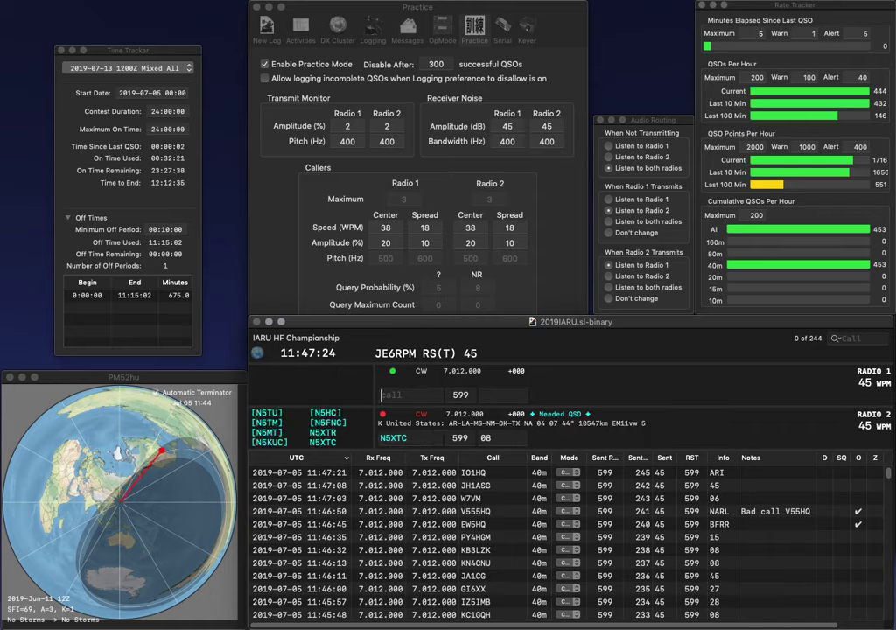
text(G3YCH)
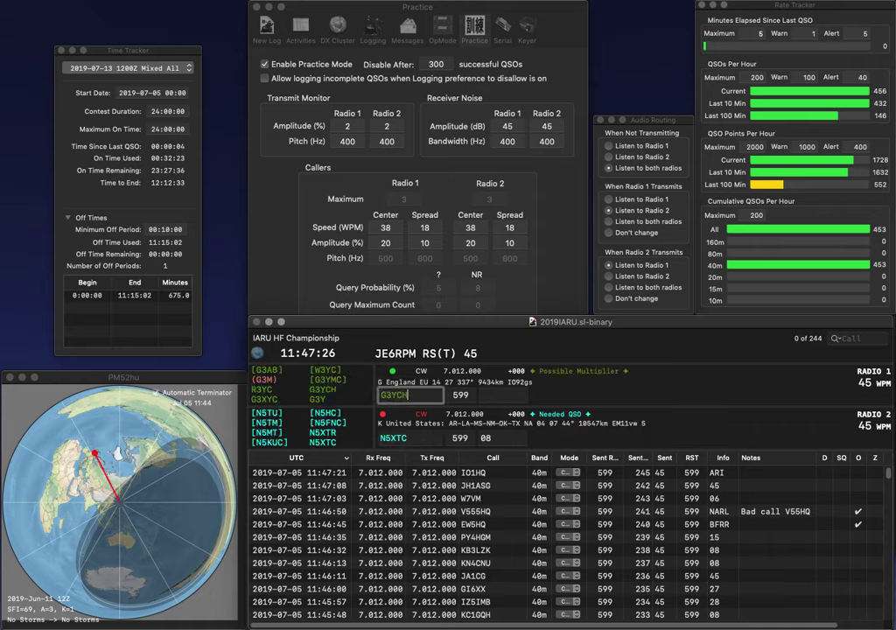
key(Return)
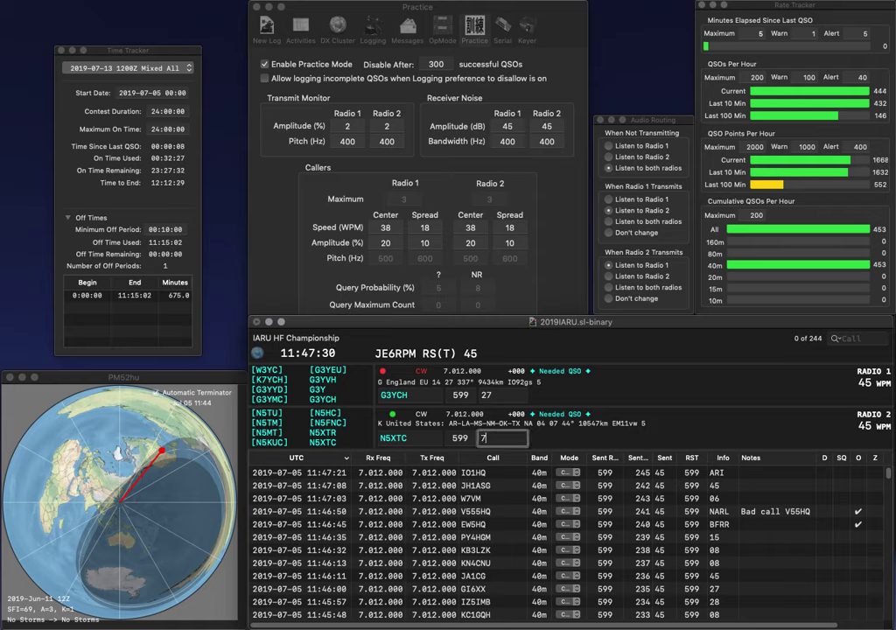
text(7)
key(Return)
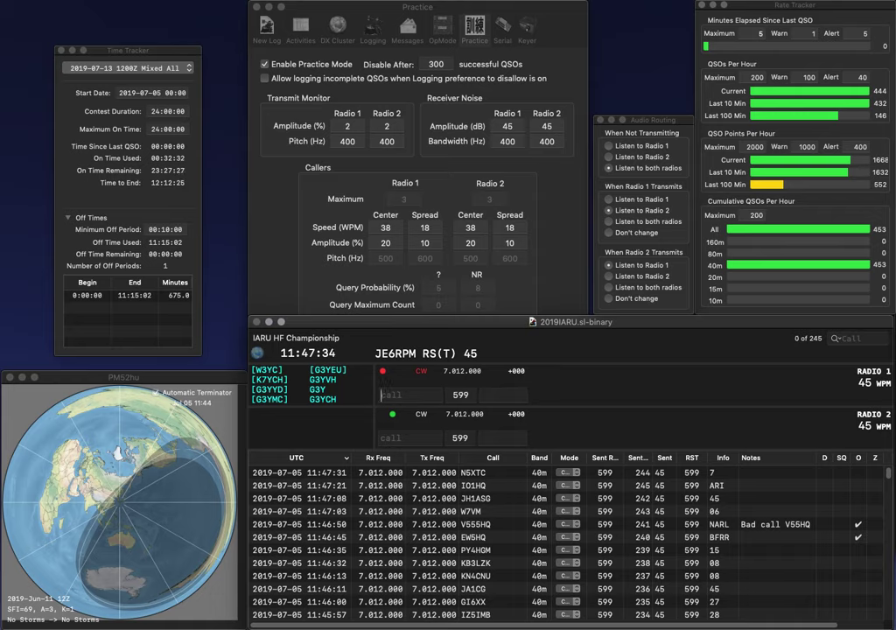
key(Return)
text(M)
key(Return)
text(K0)
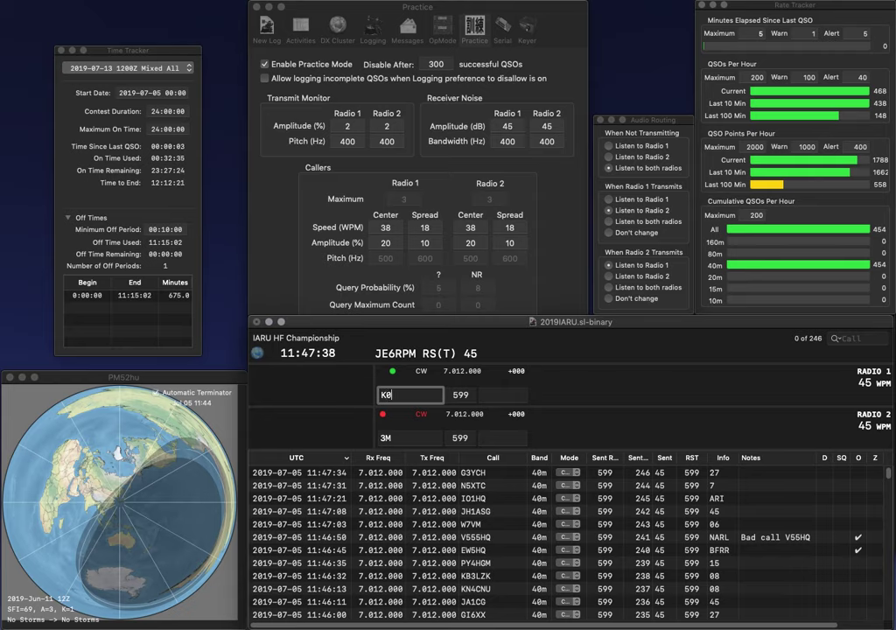
text(HT)
key(Return)
key(Left)
text(WS)
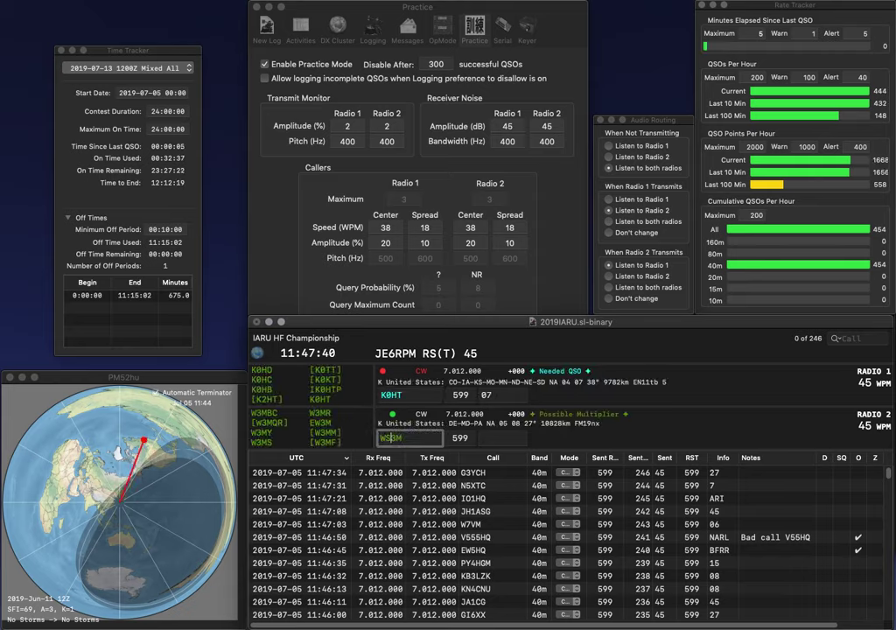
key(Return)
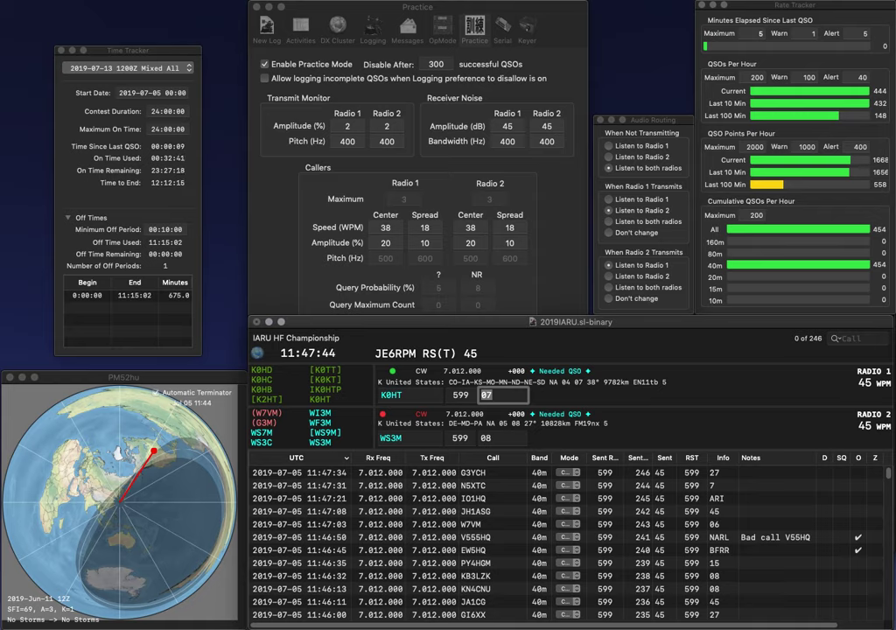
key(Return)
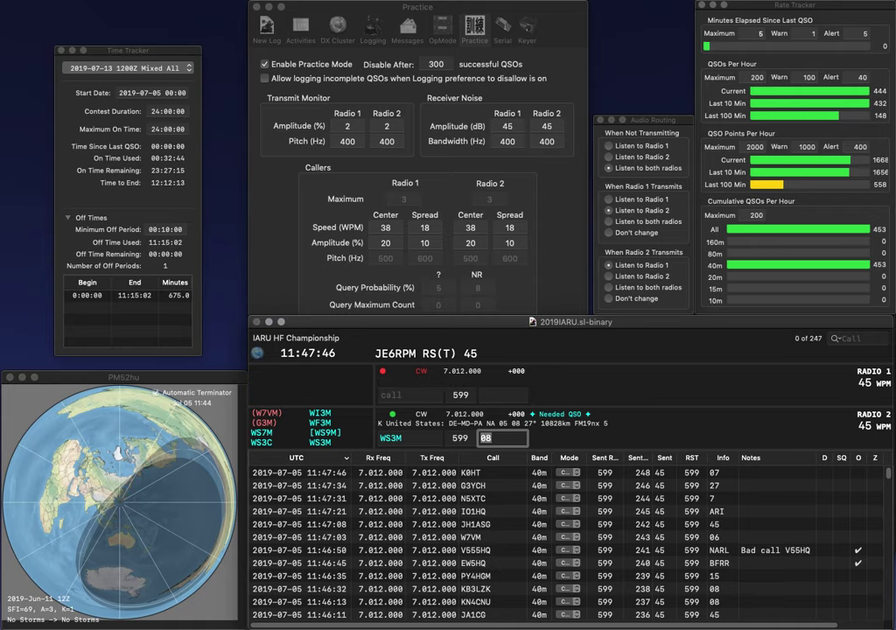
key(Return)
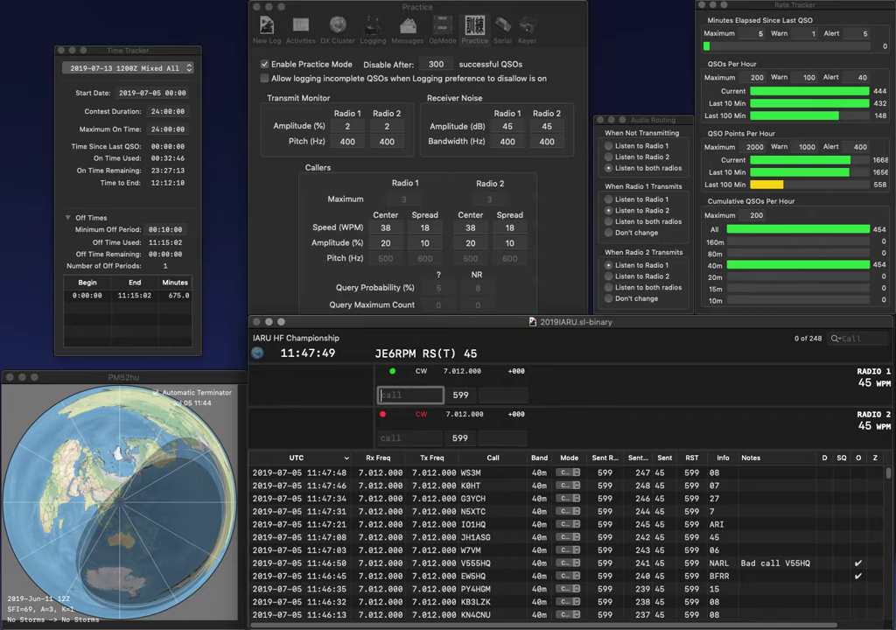
Step: Answer OH2DAI on Radio 1 and enter the partial call C on Radio 2
text(OH2)
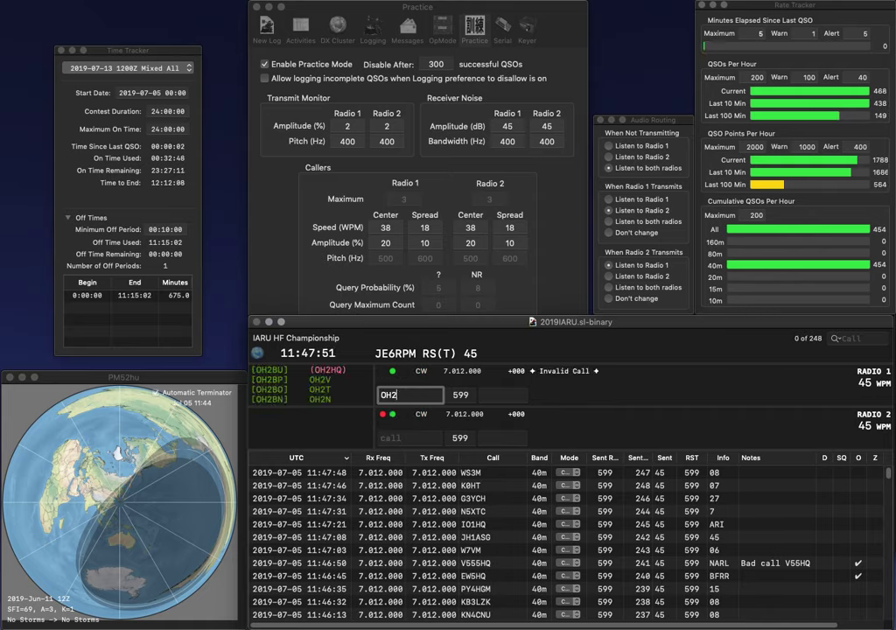
text(DAI)
key(Return)
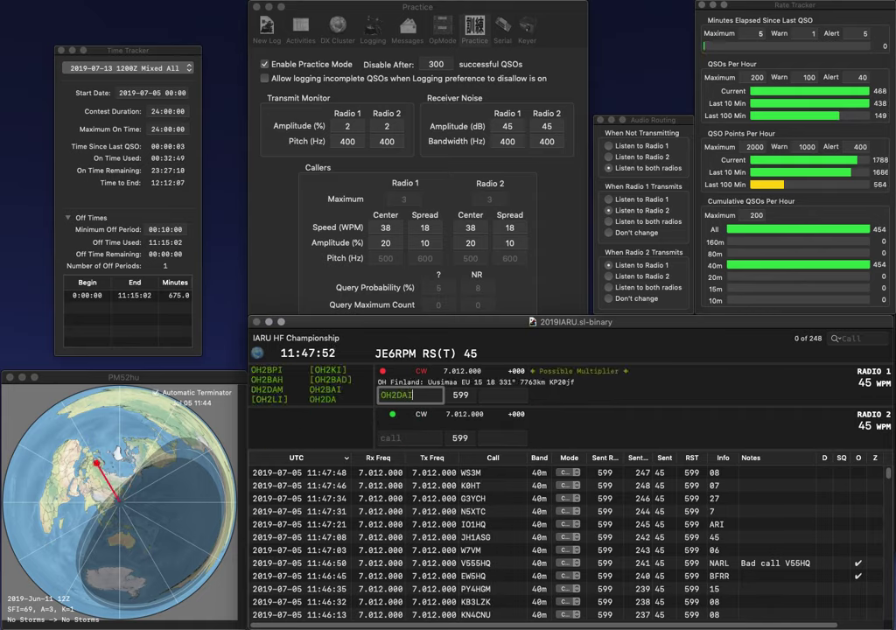
text(C)
key(Tab)
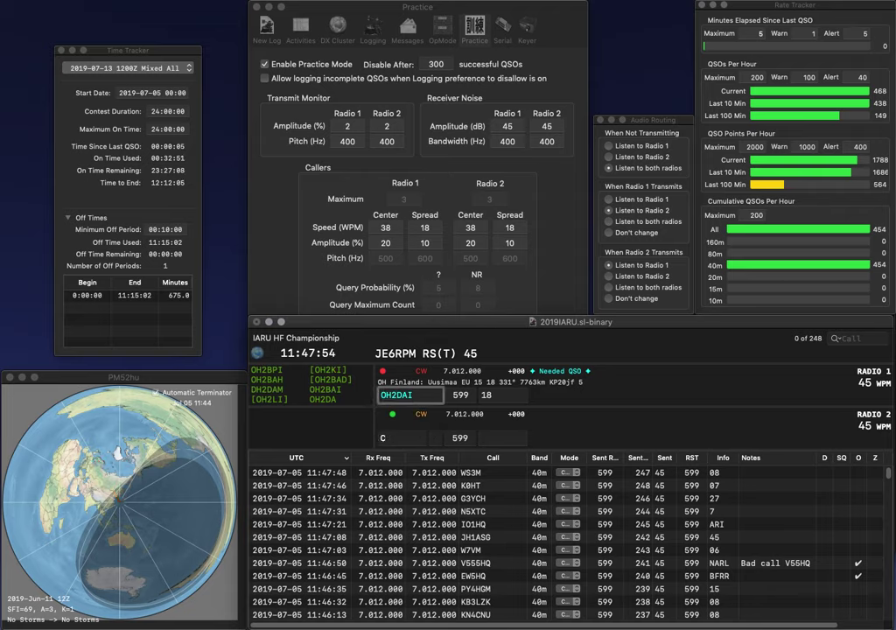
key(Left)
key(Left)
key(BackSpace)
text(B)
key(Tab)
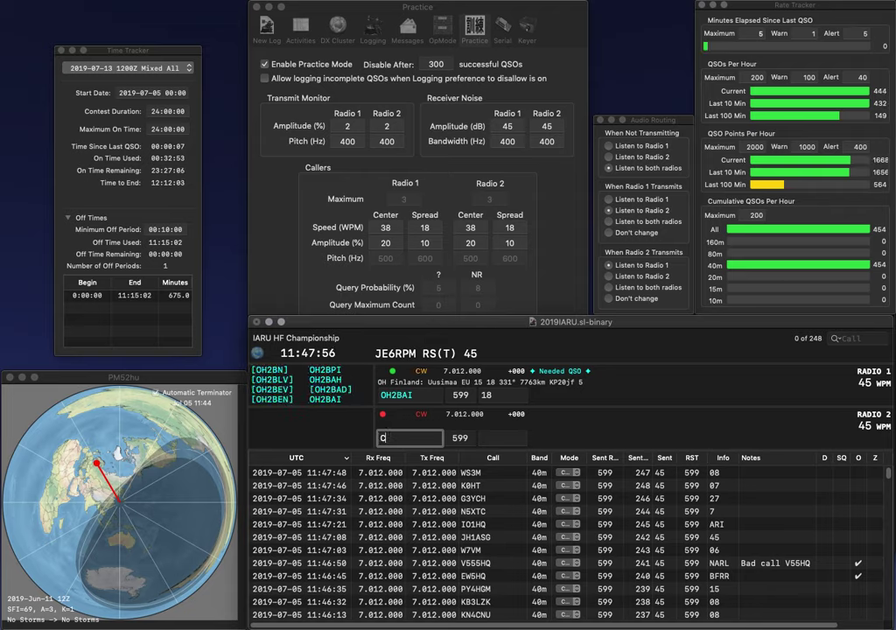
key(Delete)
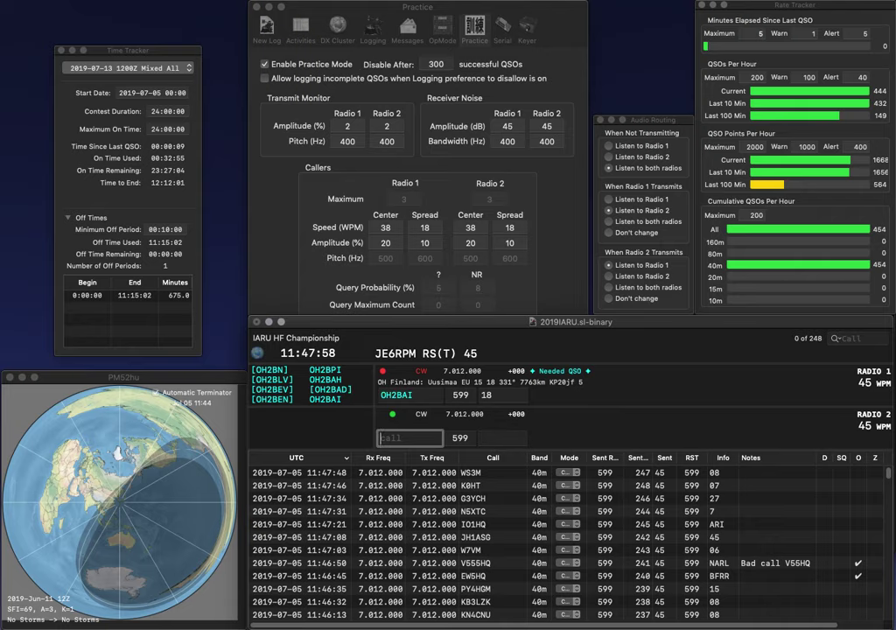
text(G3Y)
text(C)
key(BackSpace)
key(BackSpace)
text(OL4C)
key(space)
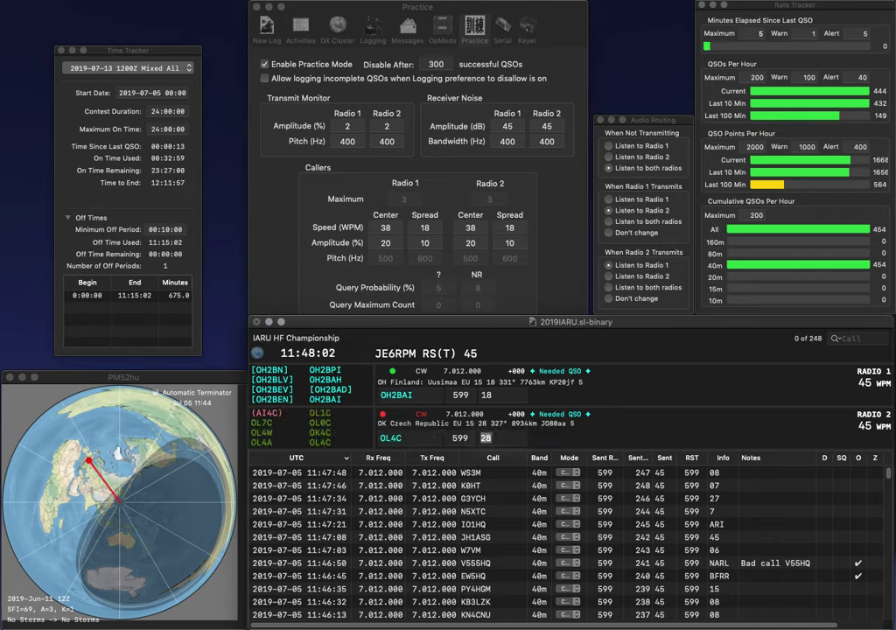
key(Up)
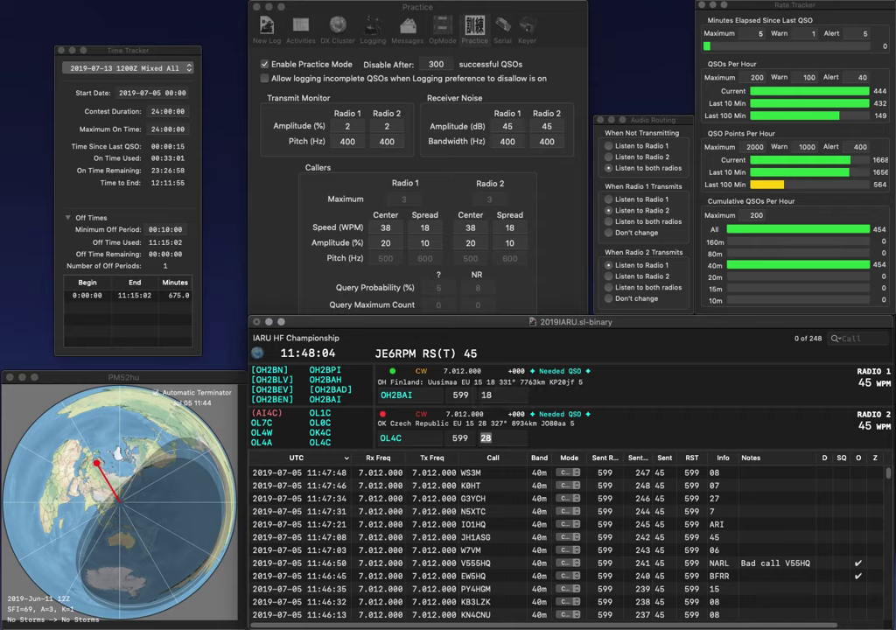
key(Return)
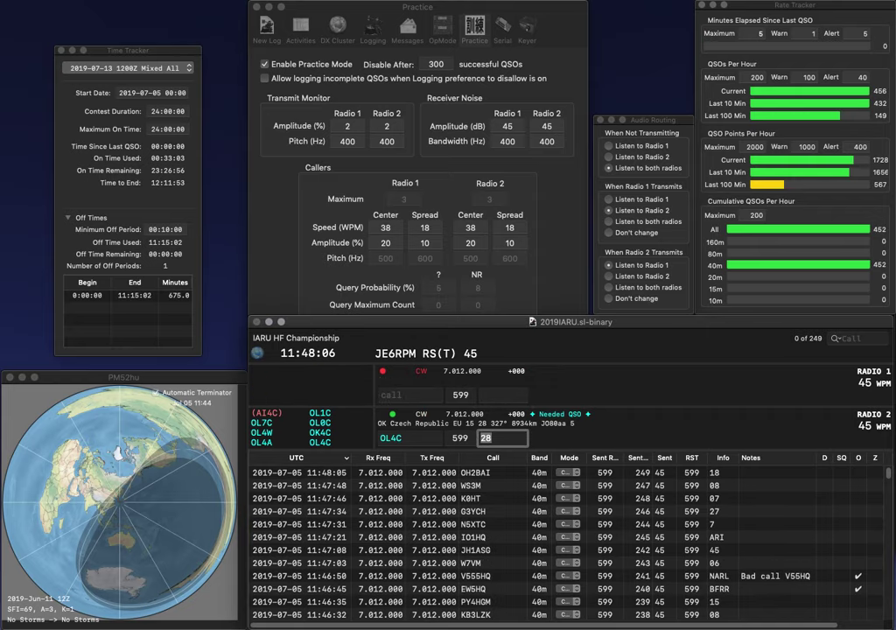
key(Return)
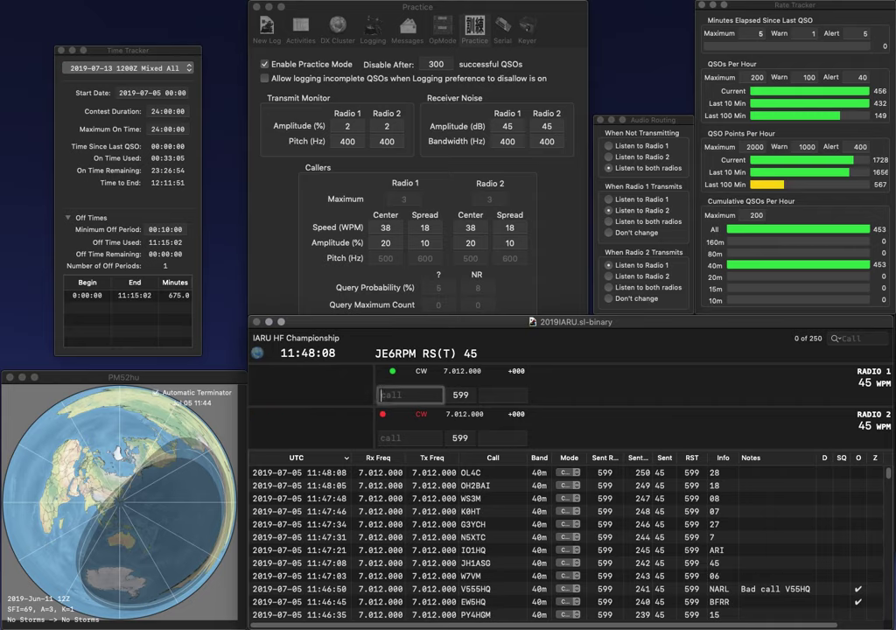
Step: Answer VE5XI on Radio 1 and K9APW on Radio 2
text(VE5XI)
key(Return)
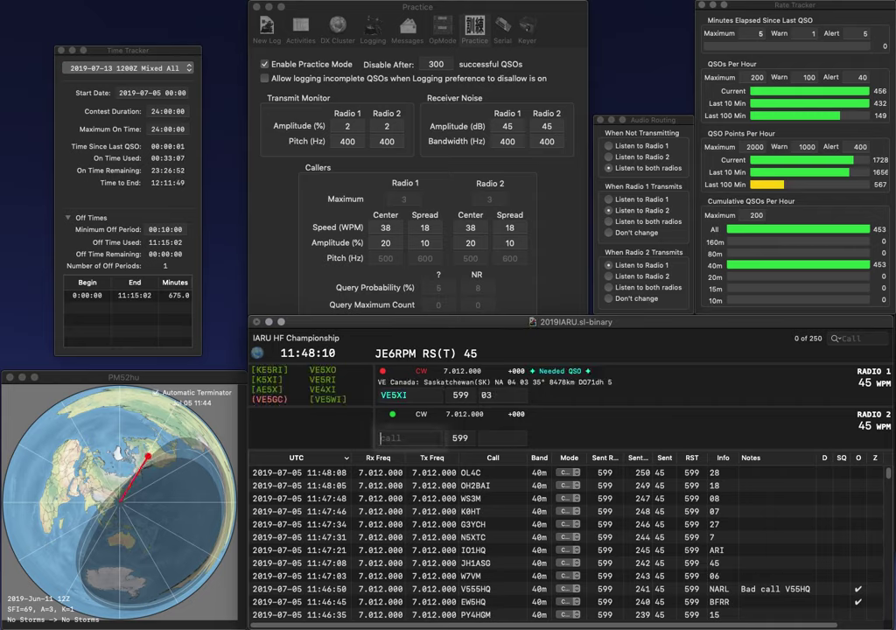
text(K9APW)
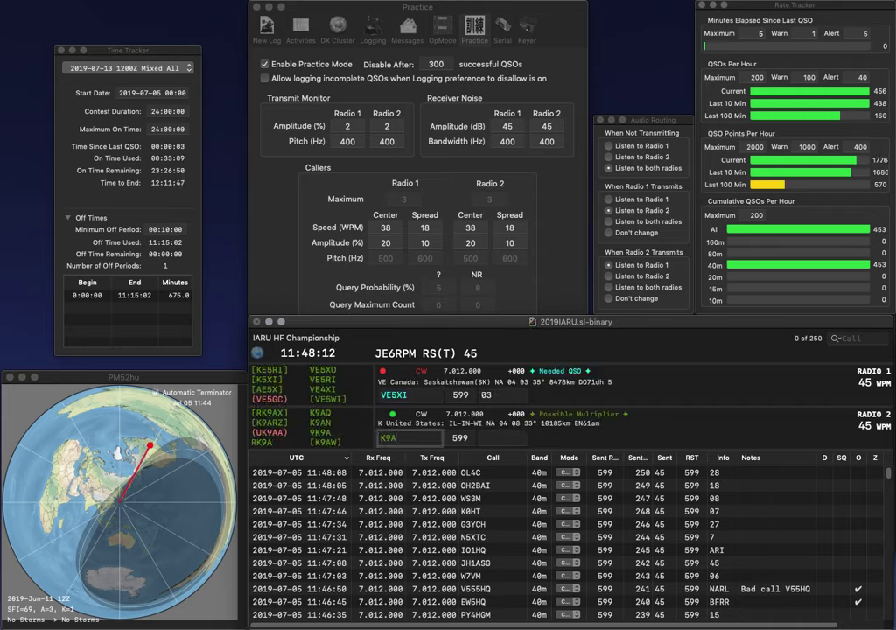
key(Return)
key(Left)
key(Left)
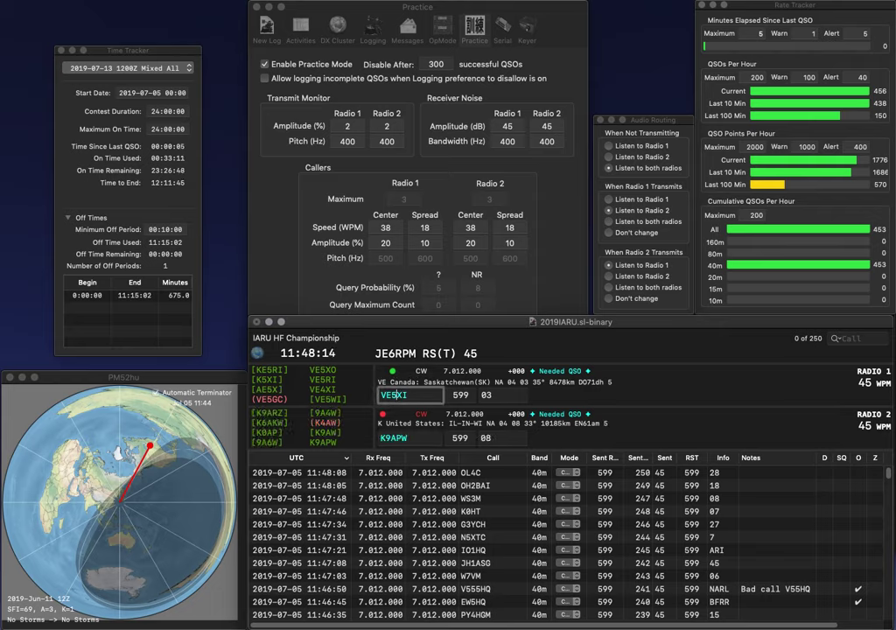
key(BackSpace)
text(4)
key(Tab)
key(Return)
Step: Log K9APW on Radio 2 with exchange 08 and VE4XI on Radio 1 with exchange 03
key(Tab)
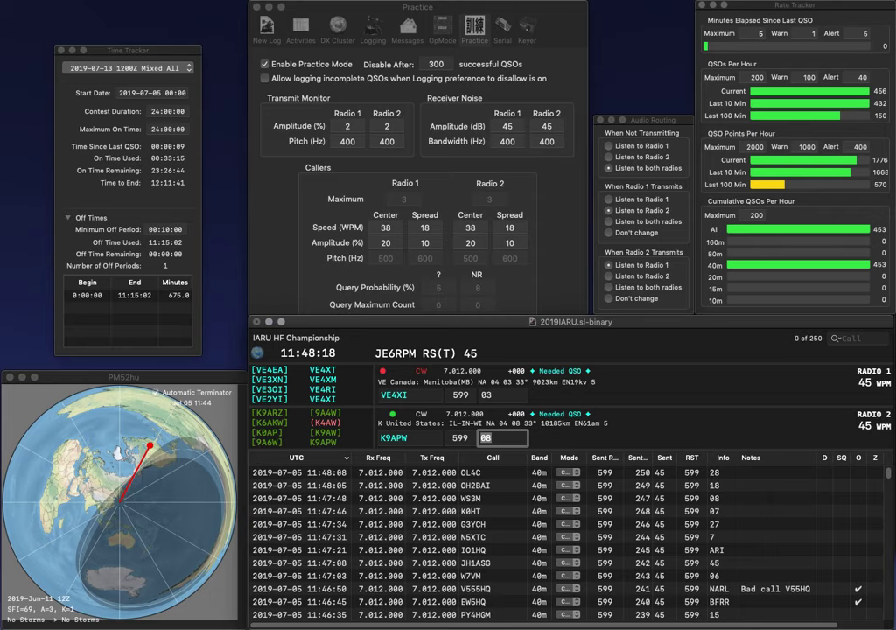
key(Return)
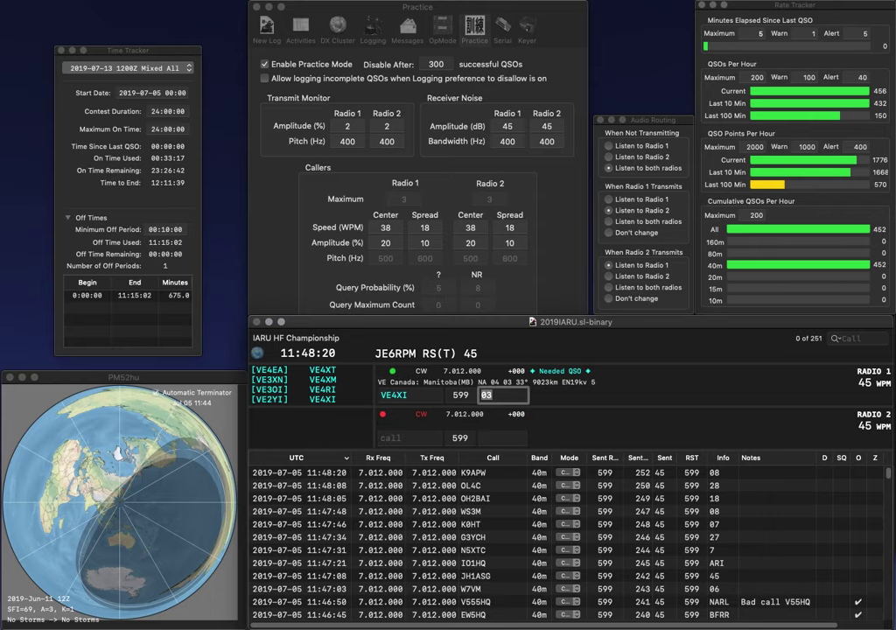
key(Return)
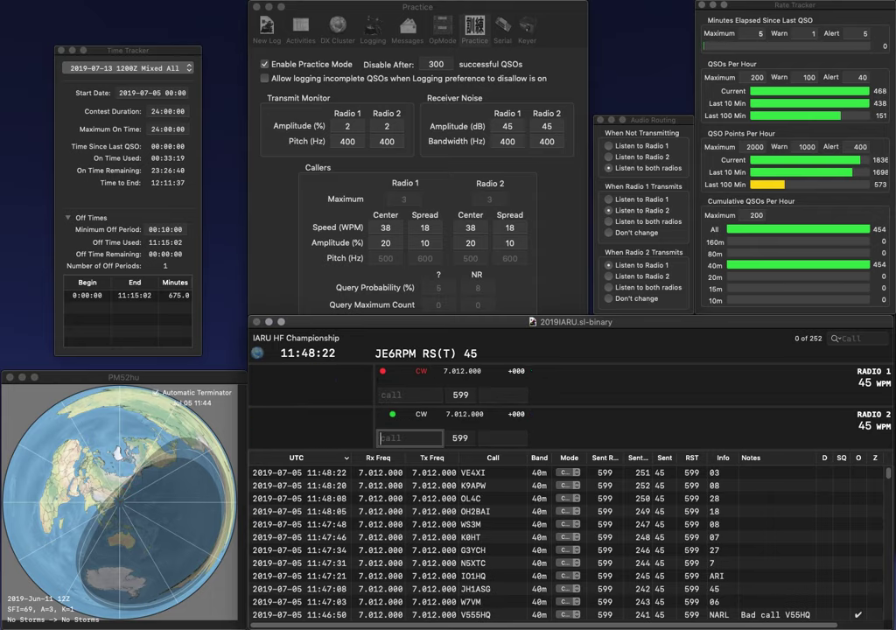
Step: Send the partial call IS0 on Radio 2 and answer 9A1P on Radio 1
text(IS0)
key(Return)
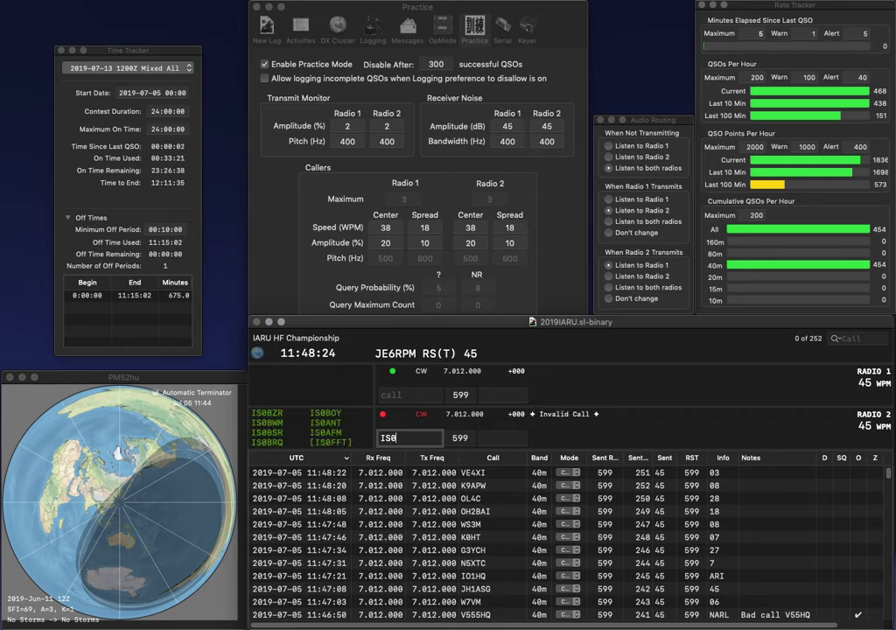
text(9A)
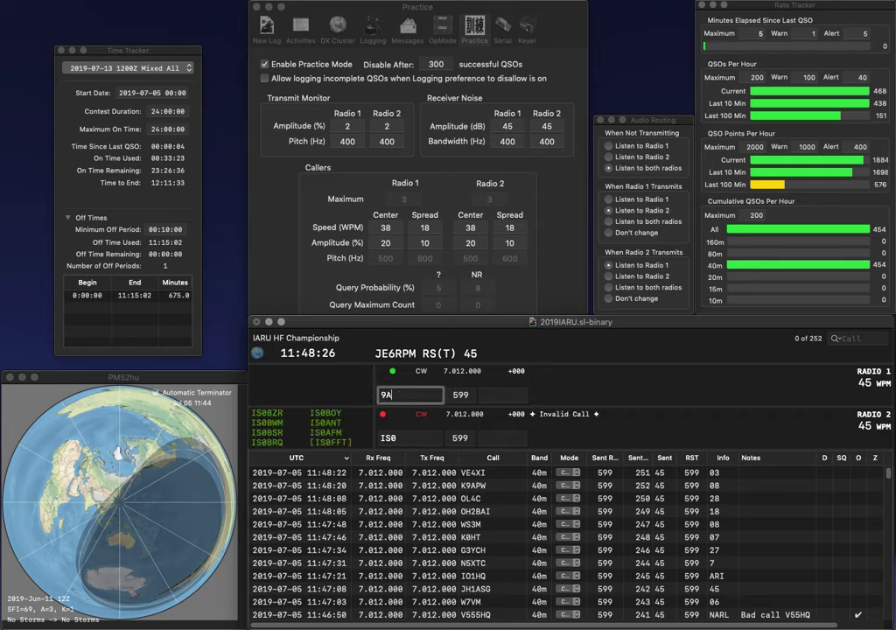
text(1P)
key(grave)
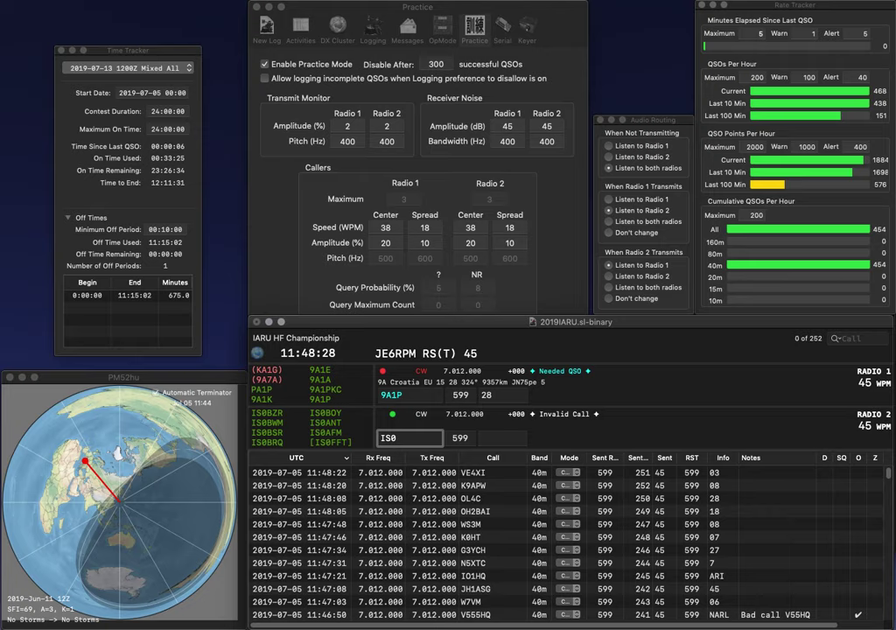
key(Escape)
text(R4)
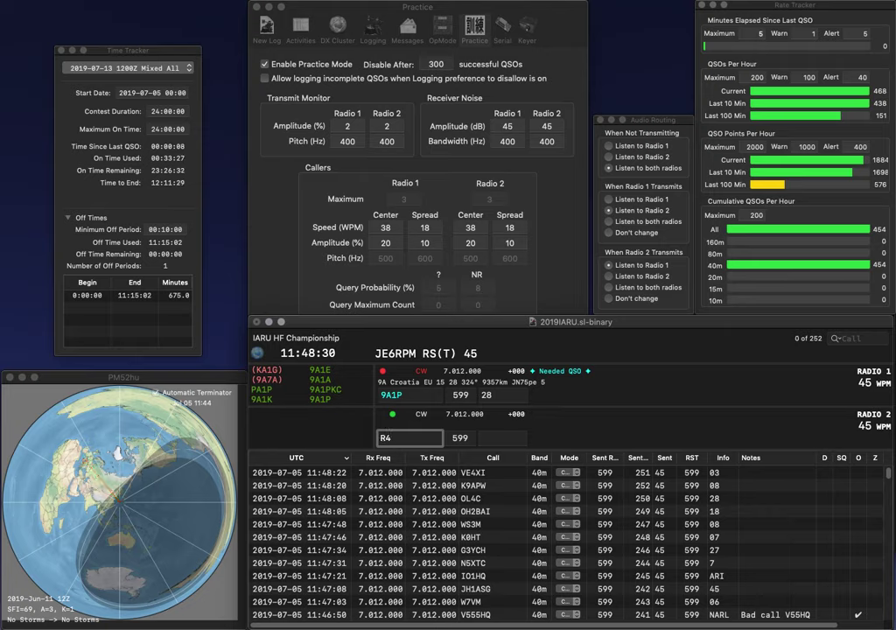
key(grave)
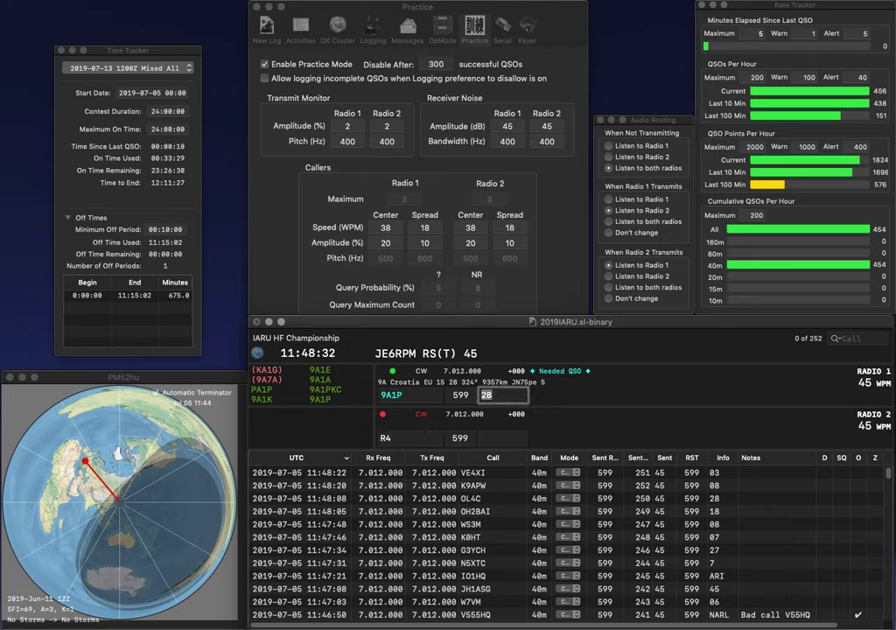
key(Return)
text(R5AK)
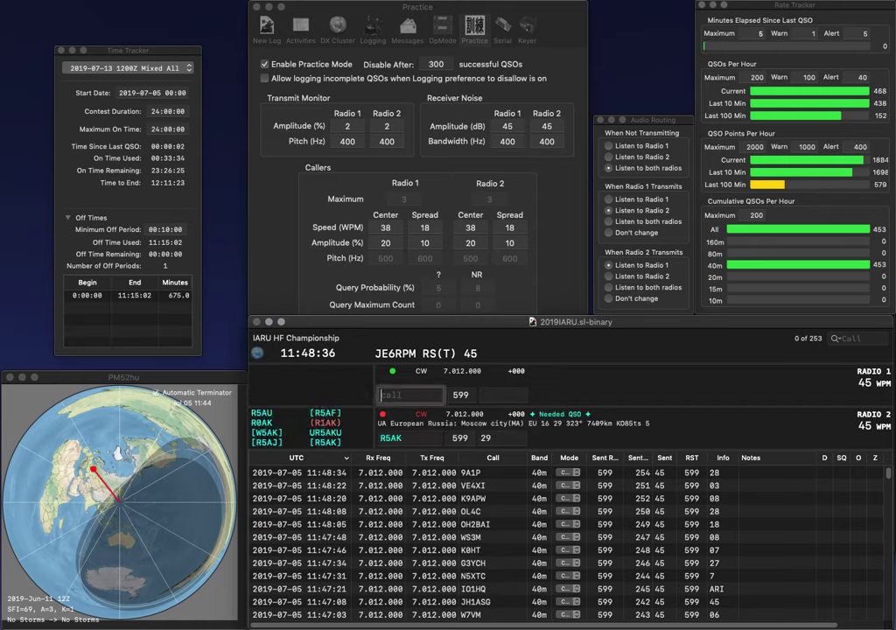
text(EA5)
key(BackSpace)
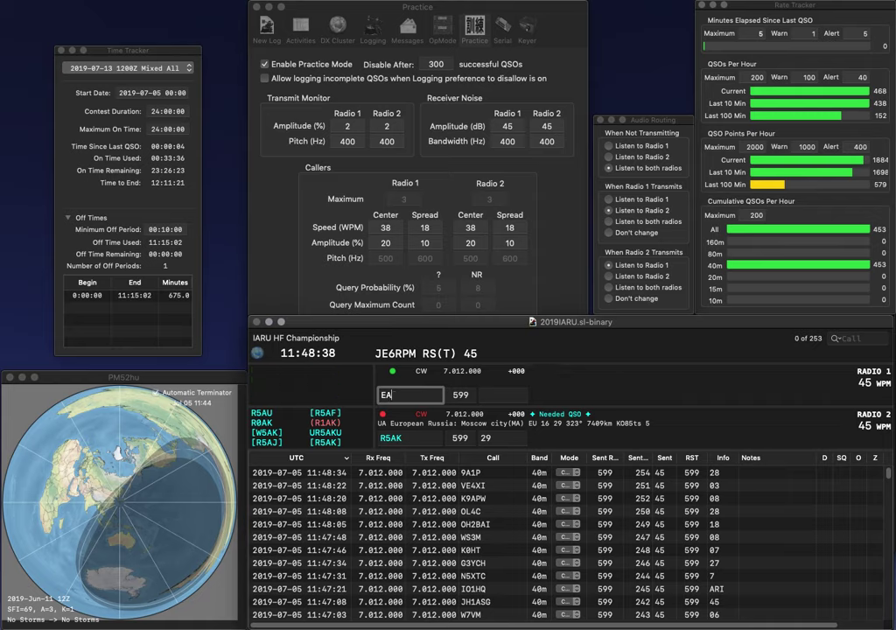
text(4)
key(Return)
key(space)
key(space)
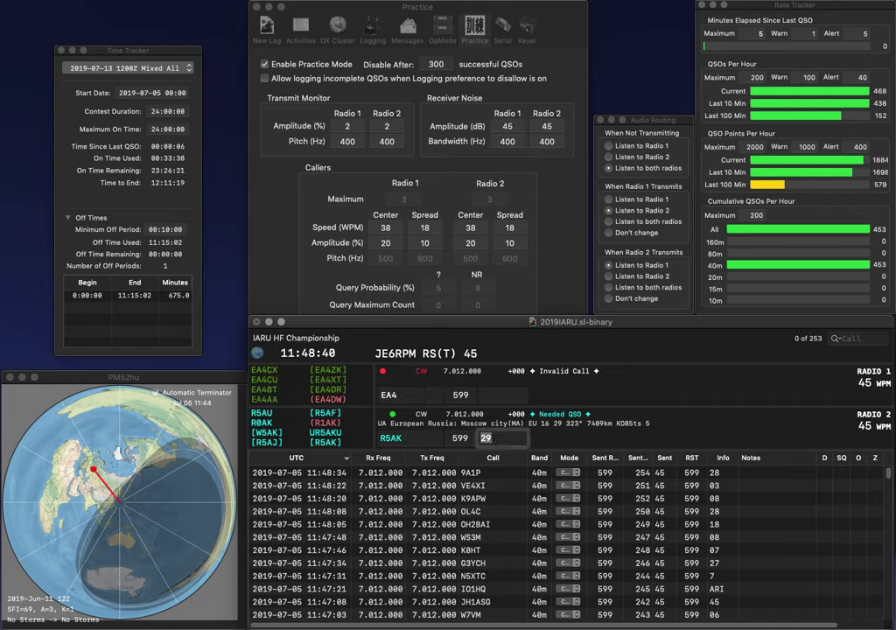
Step: Log R5AK on Radio 2 with exchange 29, and correct the Radio 1 call to EA3IN and answer it
key(Return)
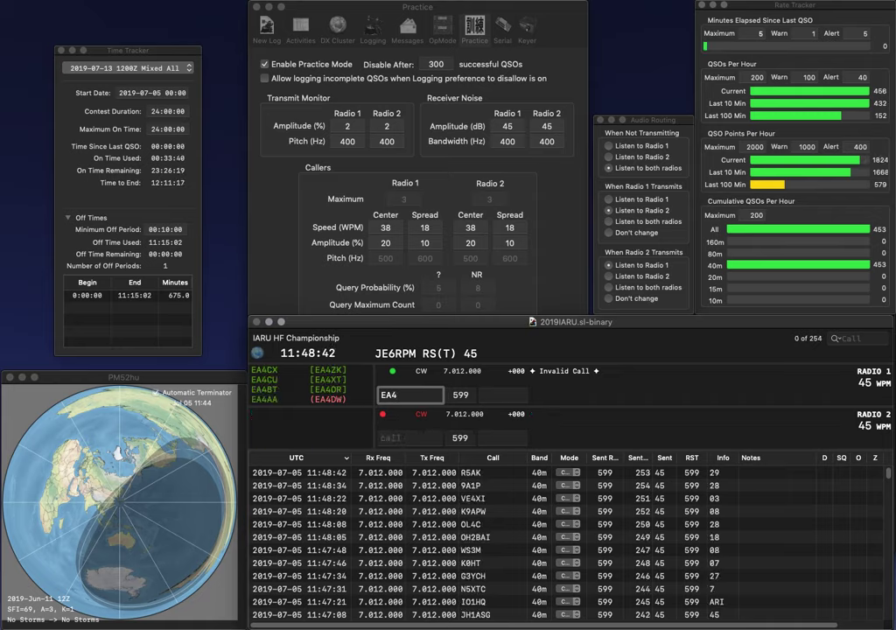
key(BackSpace)
text(3IN)
key(Return)
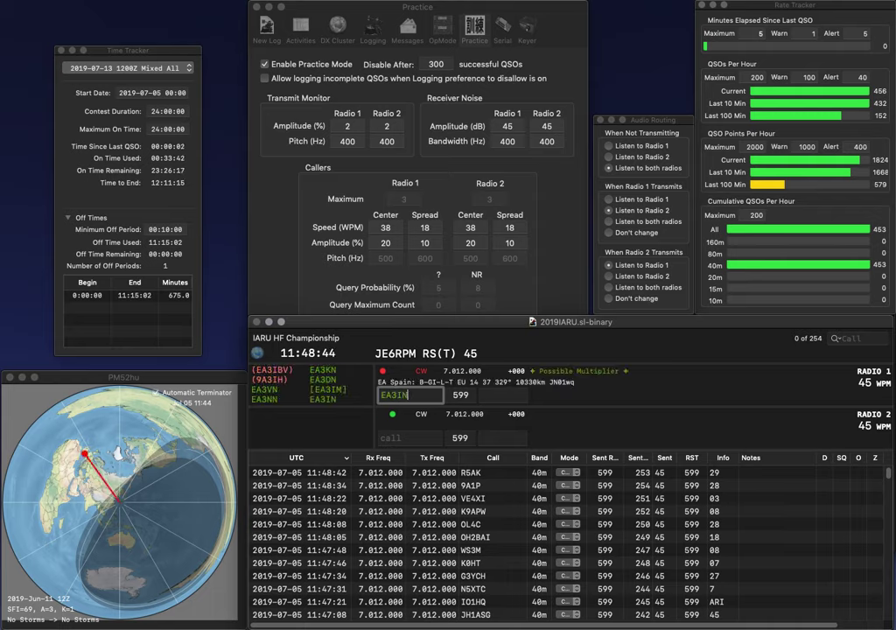
text(IS9/)
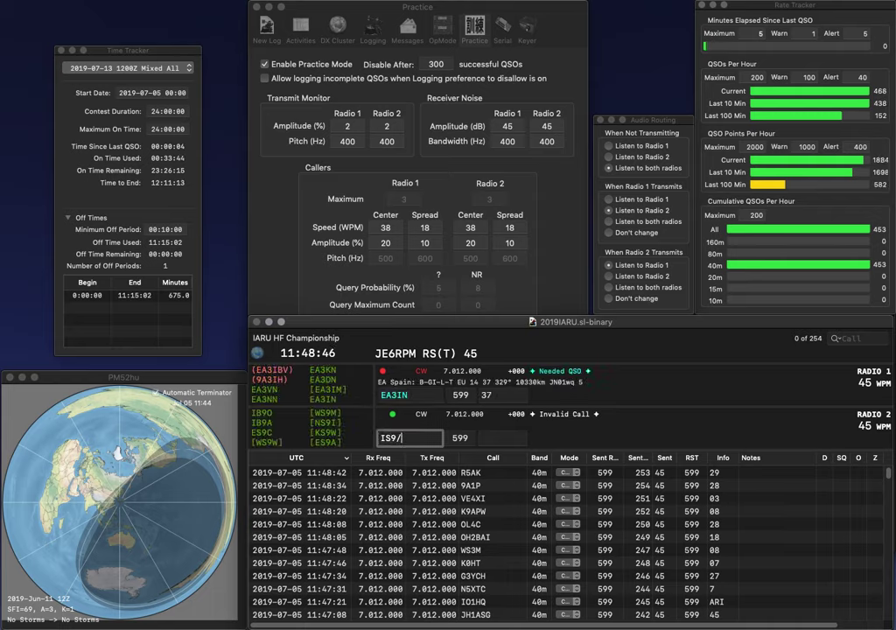
key(BackSpace)
key(BackSpace)
key(grave)
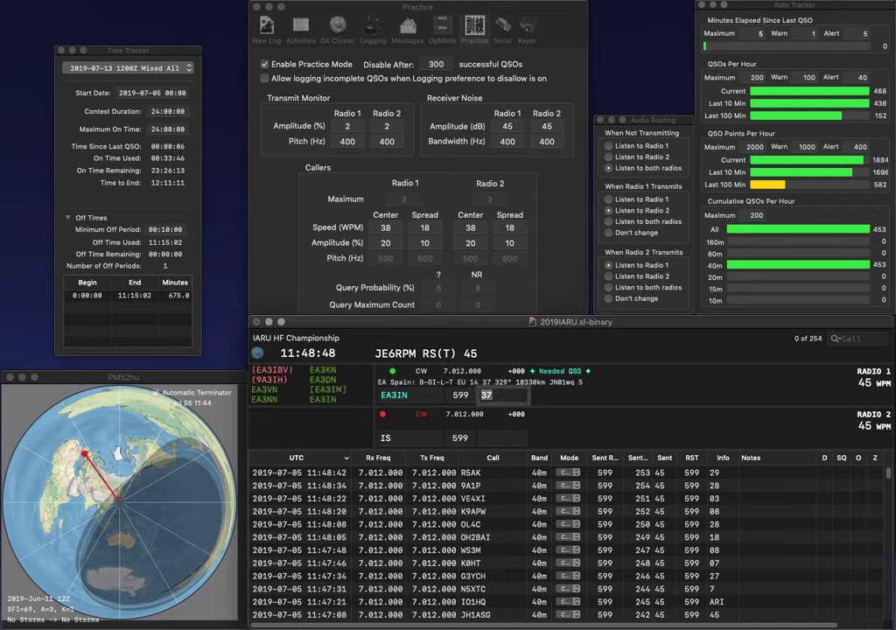
key(Return)
key(BackSpace)
text(WG5D)
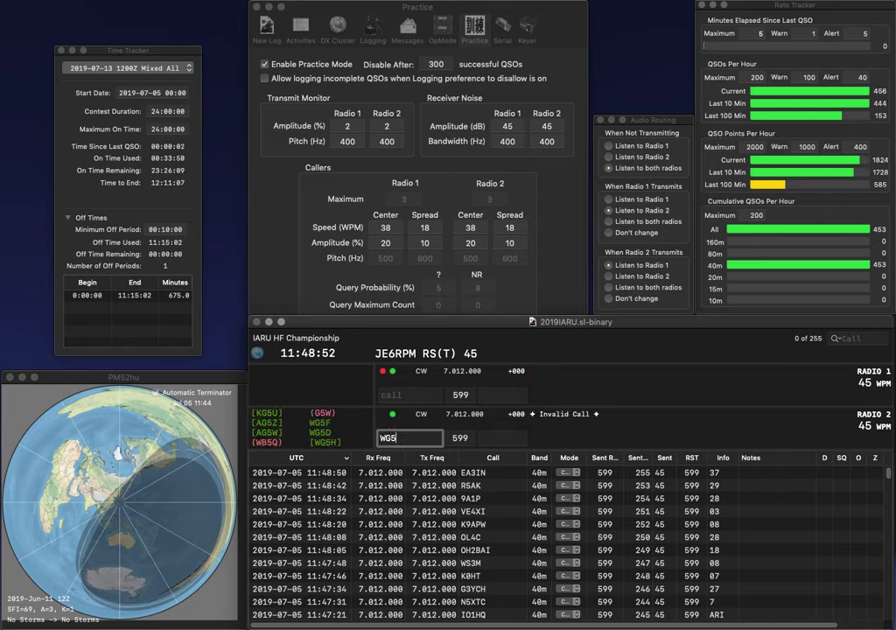
key(Return)
text(DL3BXX)
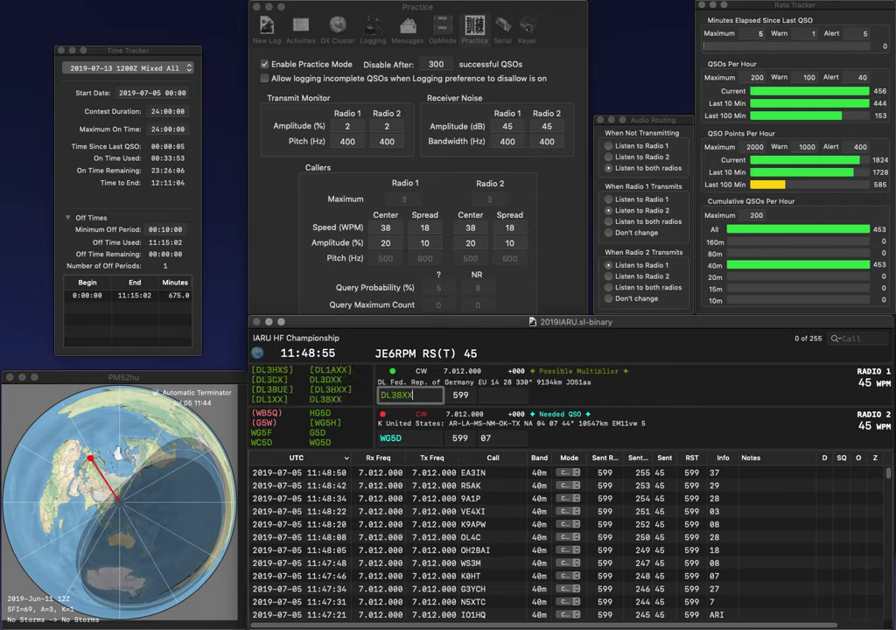
key(Return)
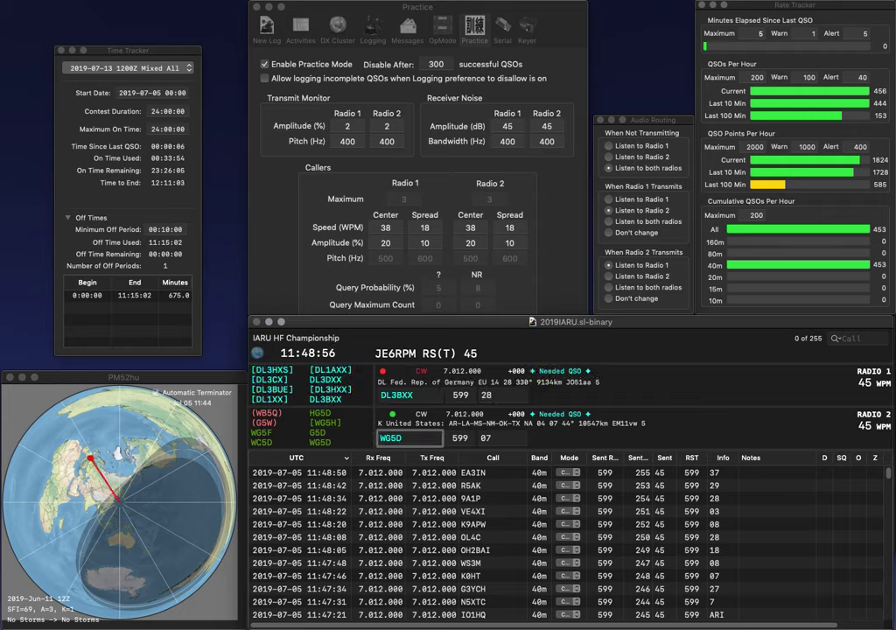
key(Tab)
key(Return)
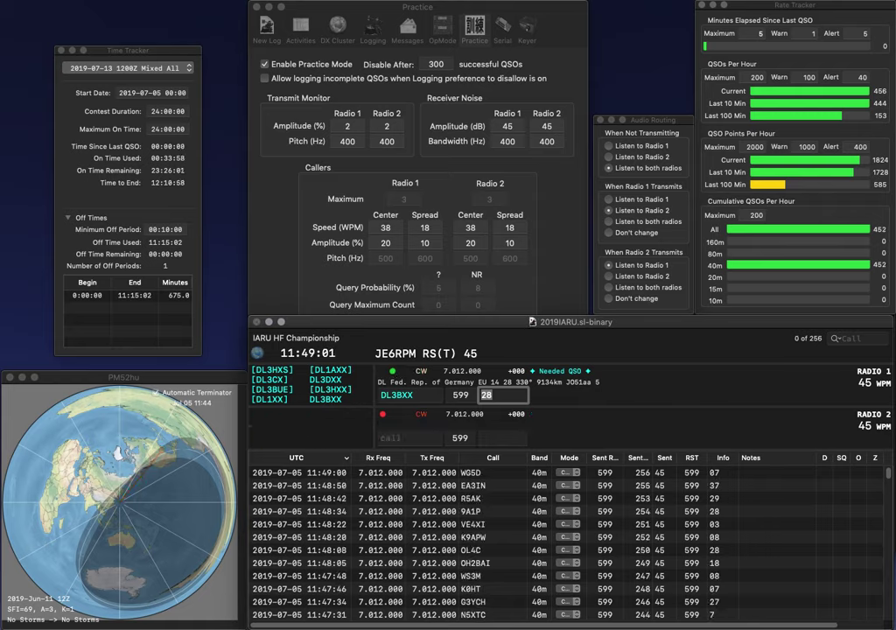
key(Return)
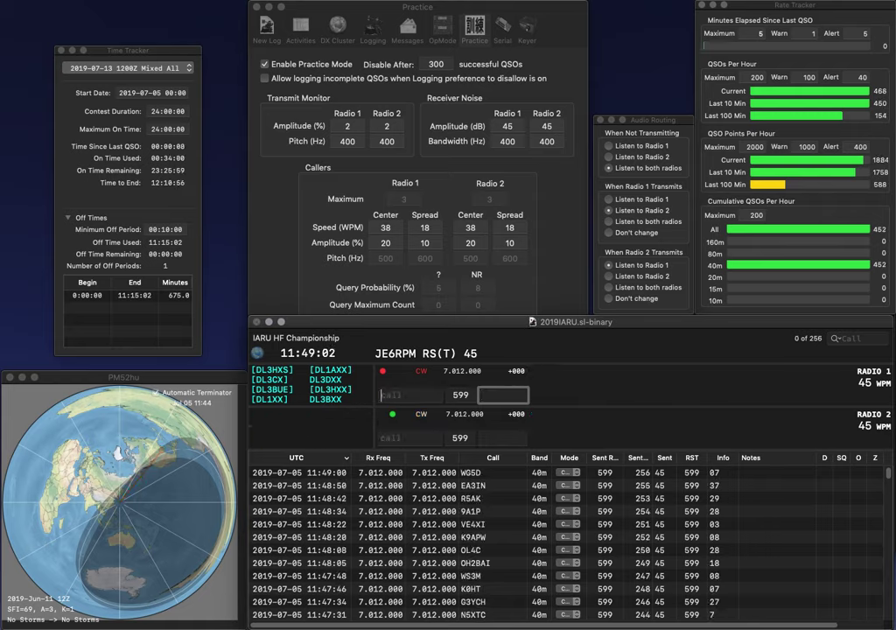
text(II9)
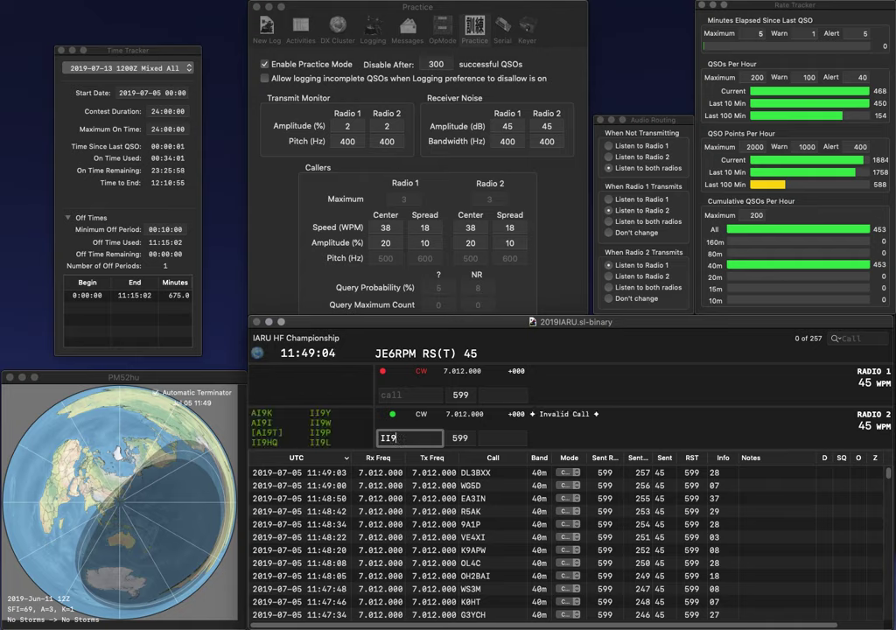
text(/OK6RA)
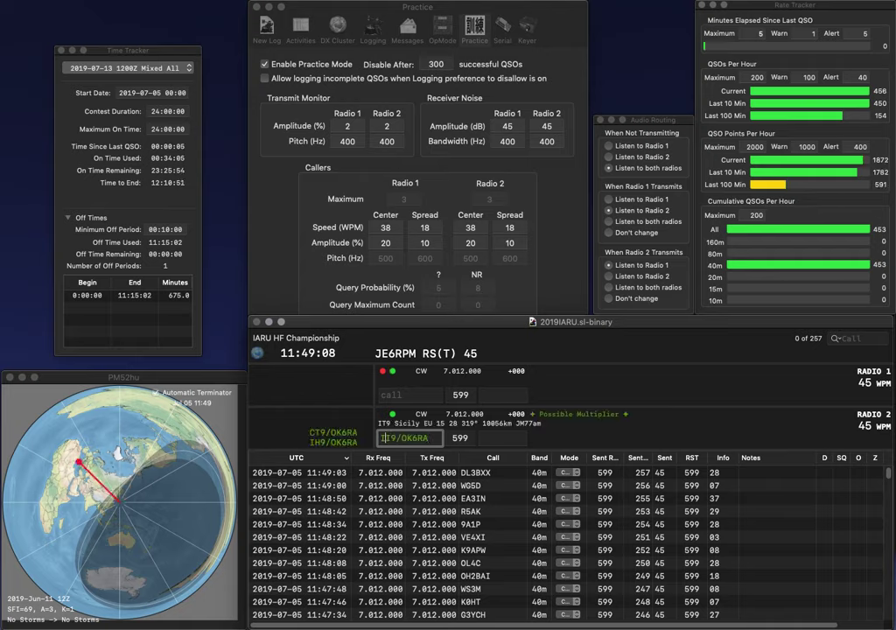
key(BackSpace)
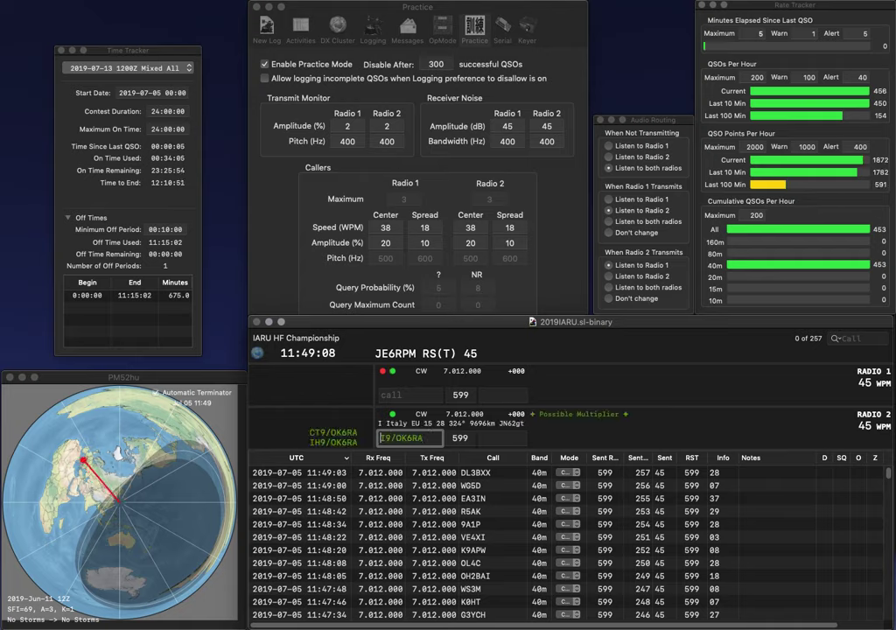
text(H)
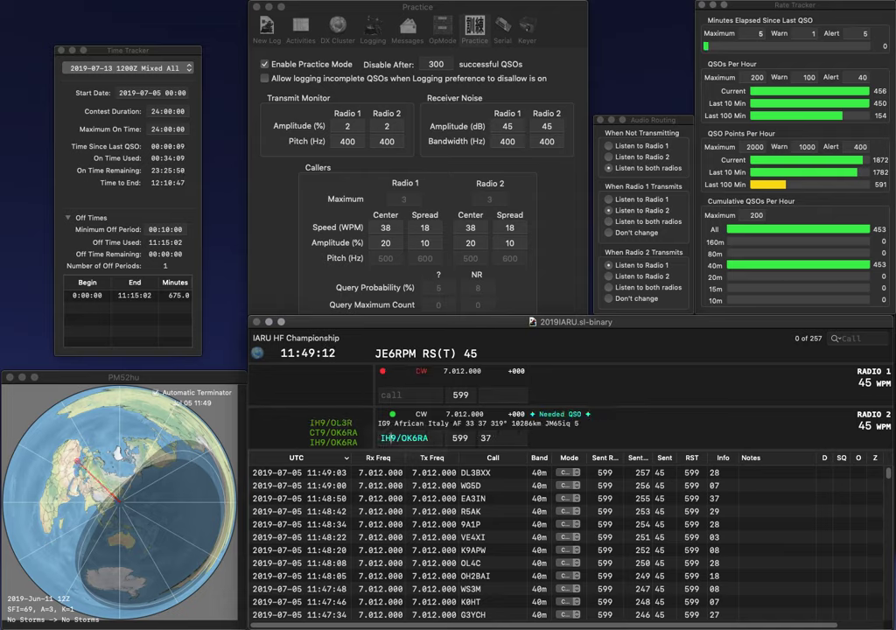
text(0)
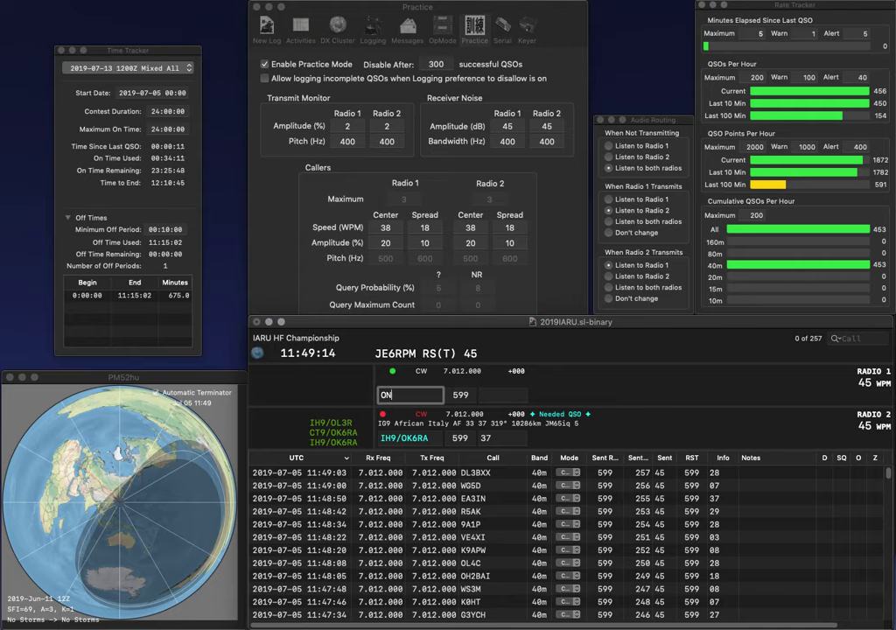
text(BN)
key(Home)
key(Delete)
key(Return)
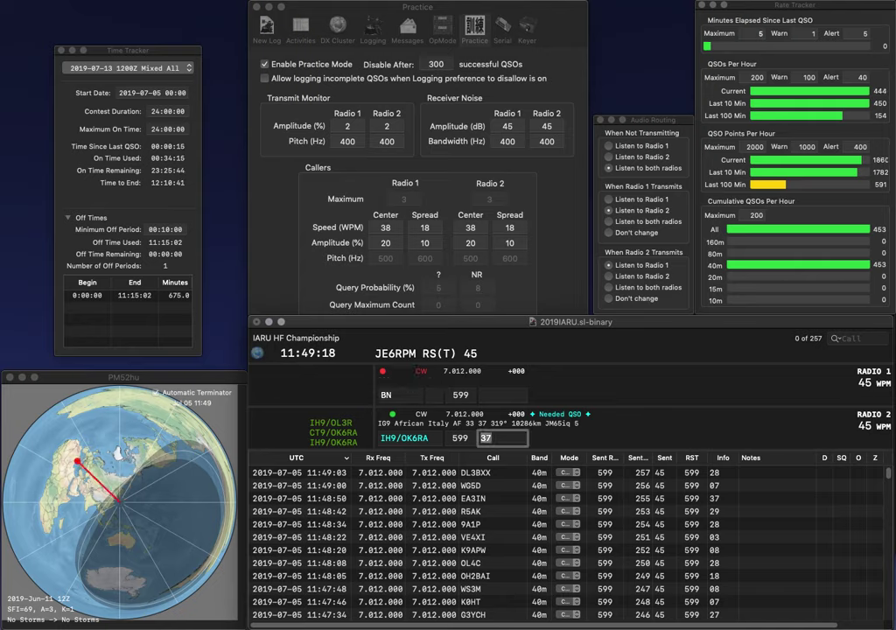
key(Return)
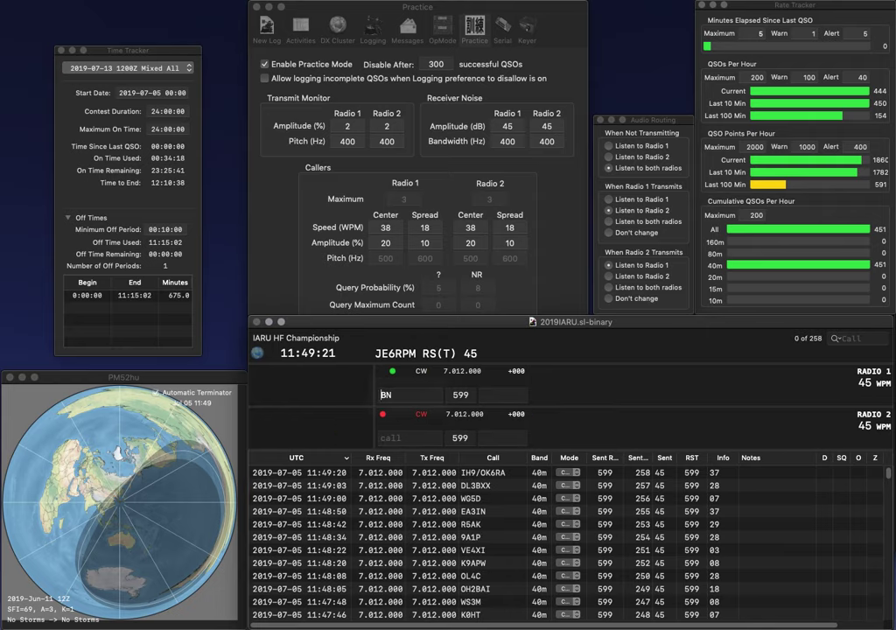
Step: Complete the partial call on Radio 1 as R7BN and answer it
text(7)
key(Home)
text(R)
key(Return)
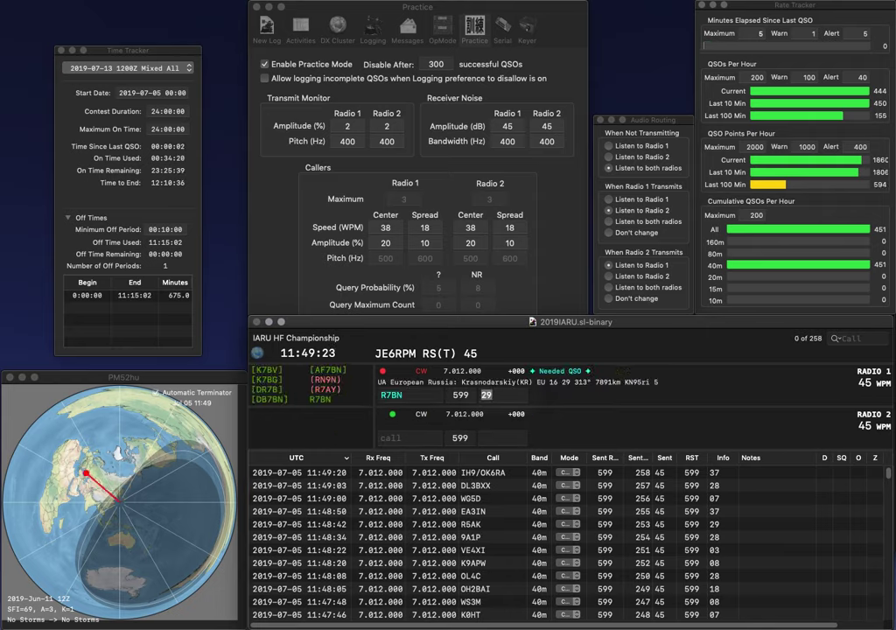
Step: Answer DJ0MCZ on Radio 2 and go to its received exchange
text(DJ)
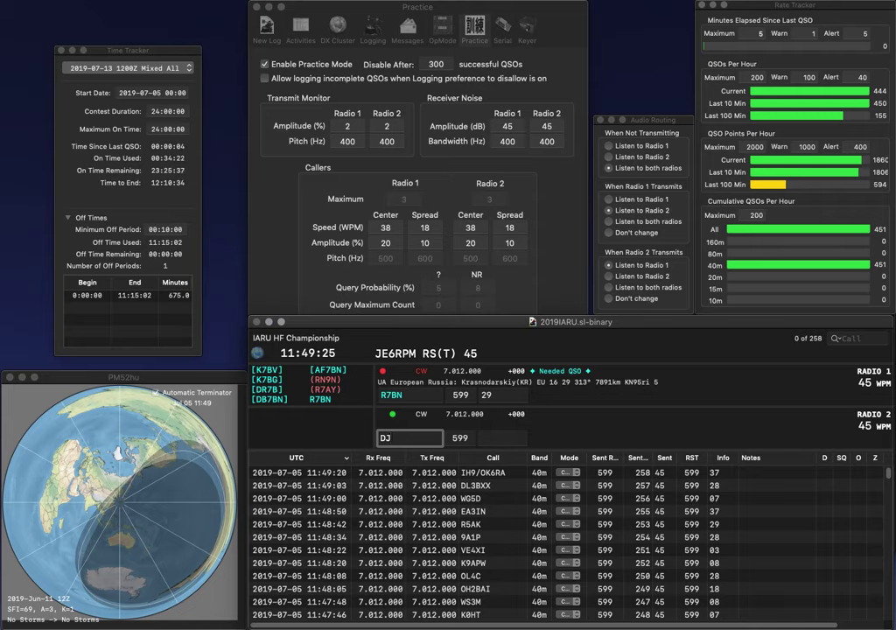
text(0MCZ)
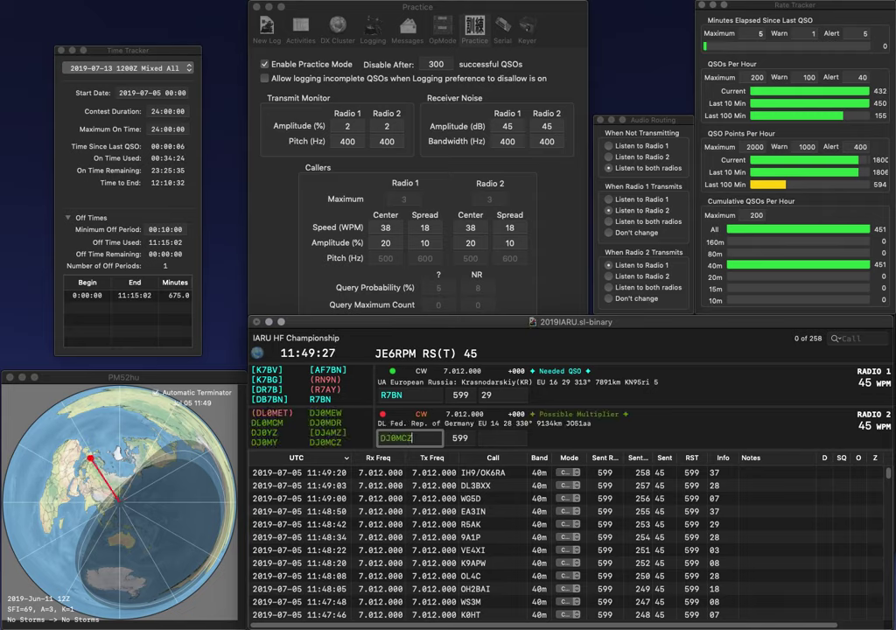
key(Return)
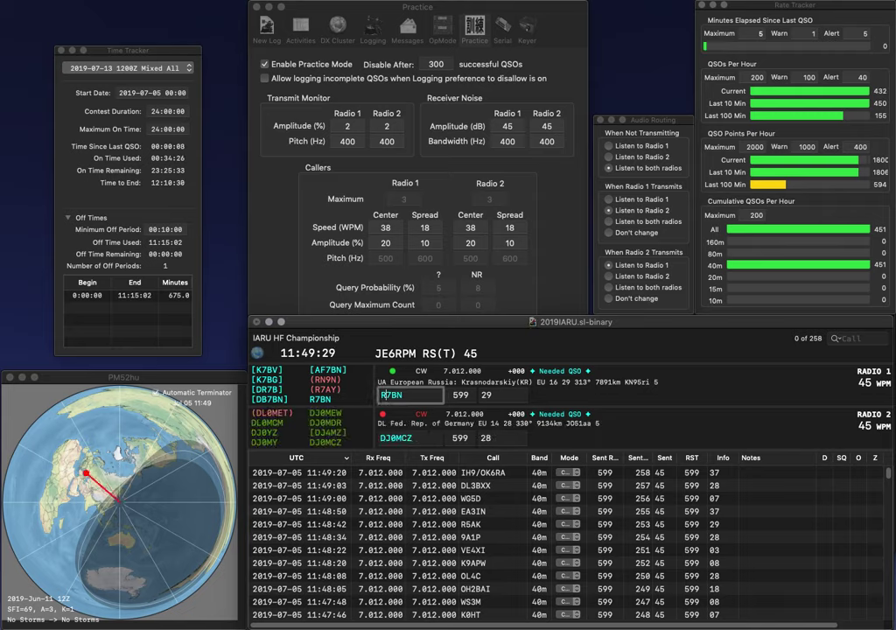
key(Tab)
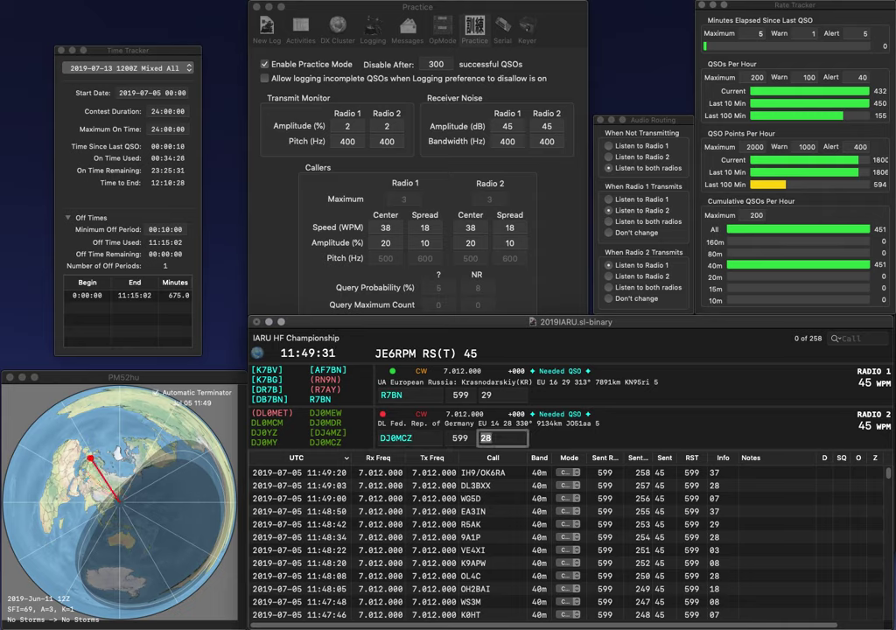
key(Return)
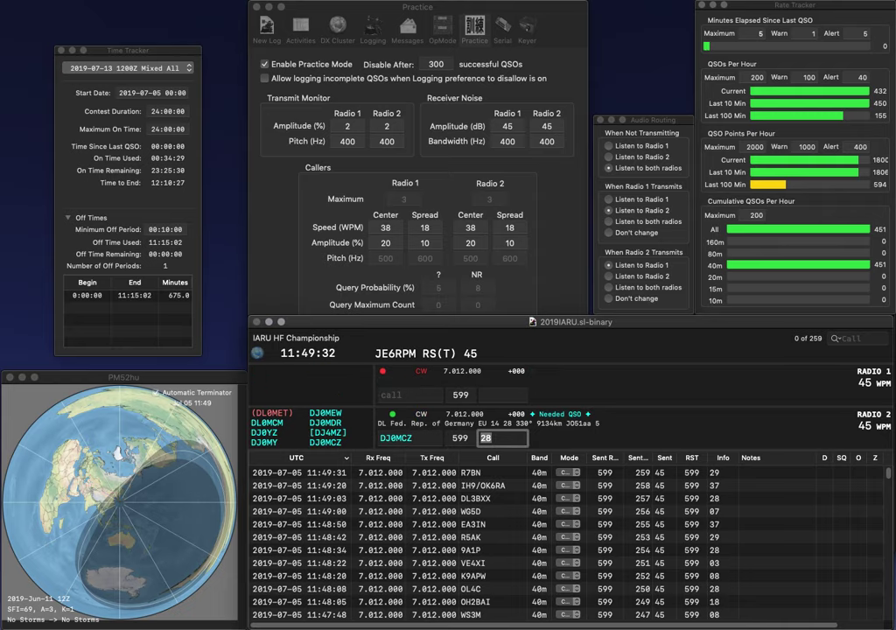
key(Return)
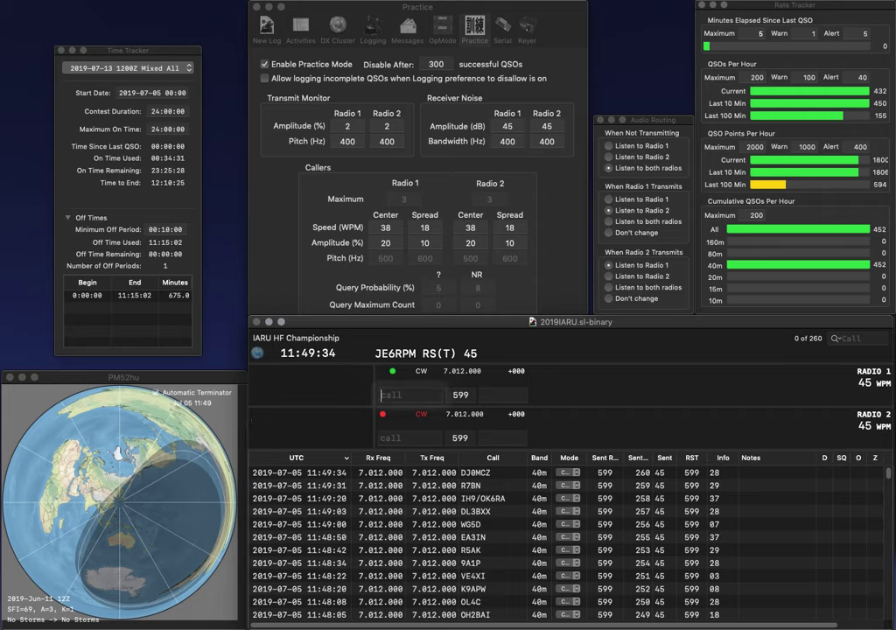
Step: Send the partial call N6 on Radio 1 and answer OY1CT on Radio 2
text(N6)
key(Return)
text(OY1CT)
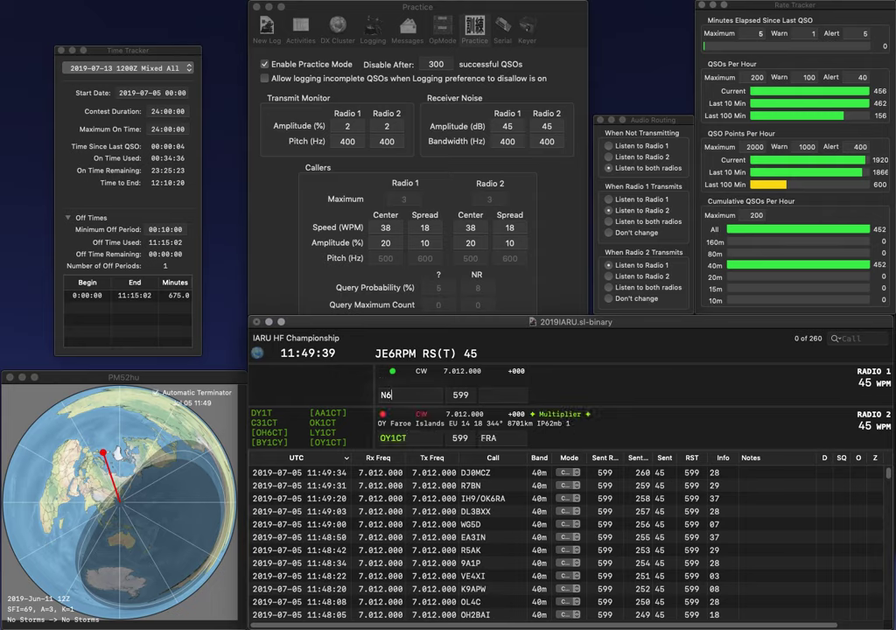
key(Return)
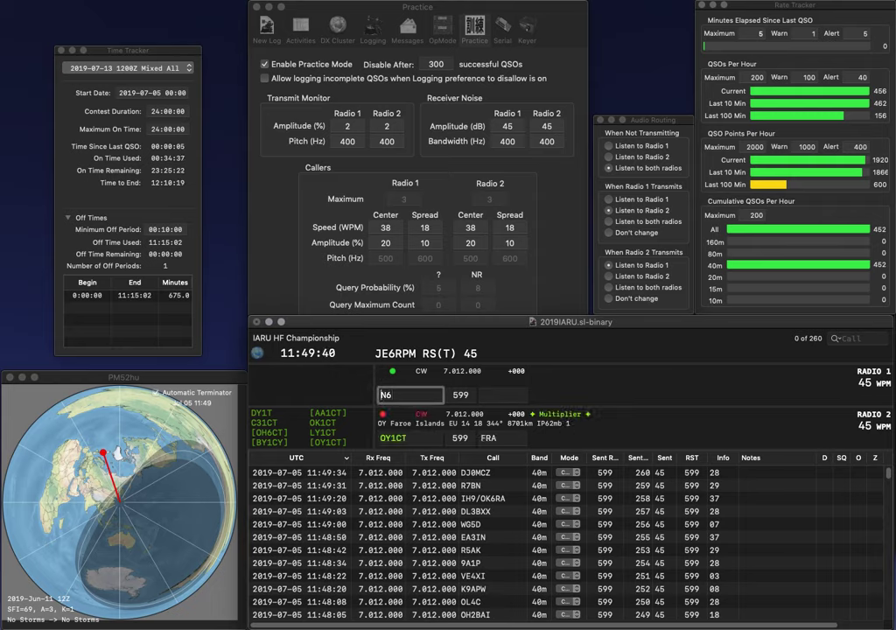
Step: Complete the partial call on Radio 1 as 8N6HQ and answer it
key(End)
text(HQ)
key(Home)
text(8)
key(Return)
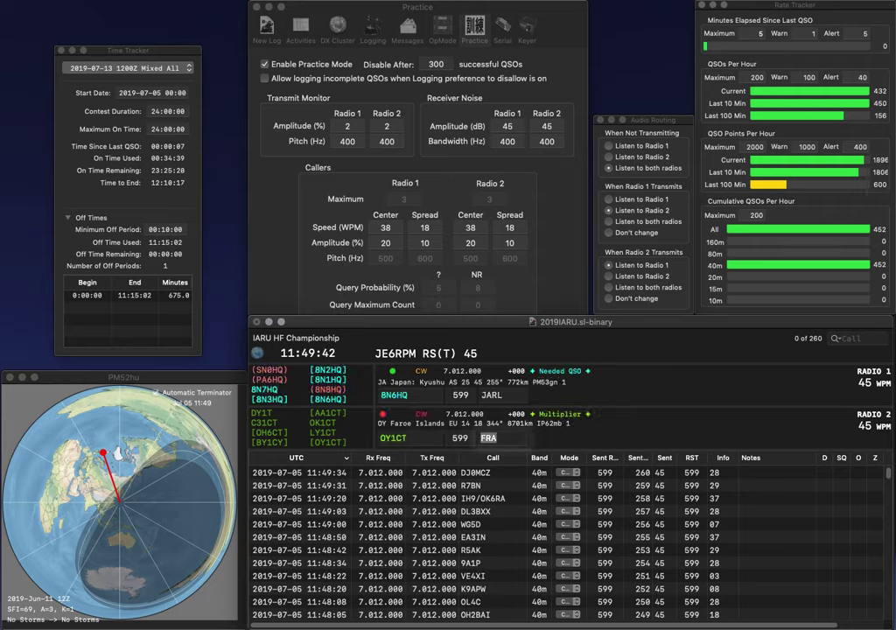
key(Return)
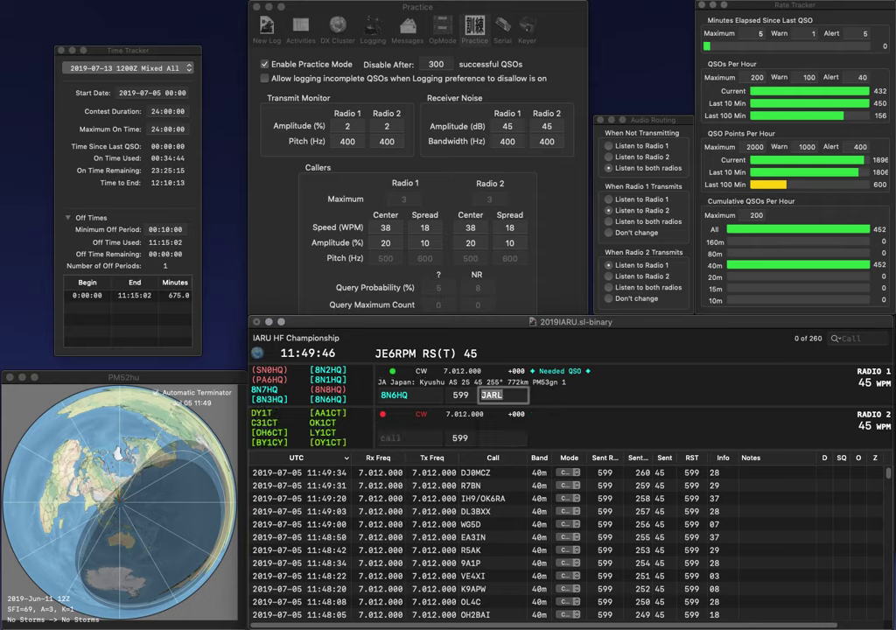
key(Return)
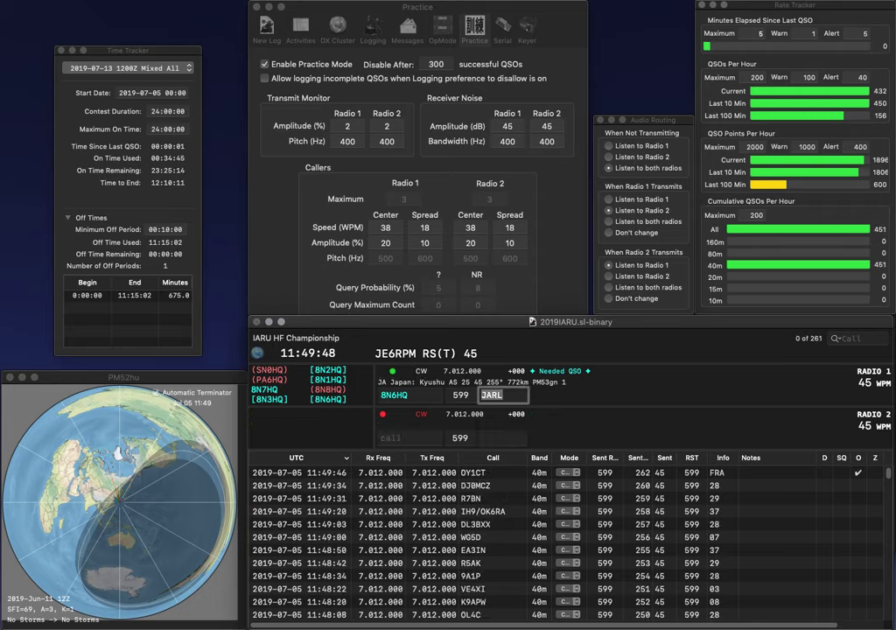
key(space)
key(Down)
key(Up)
key(Return)
text(K5ZXJ)
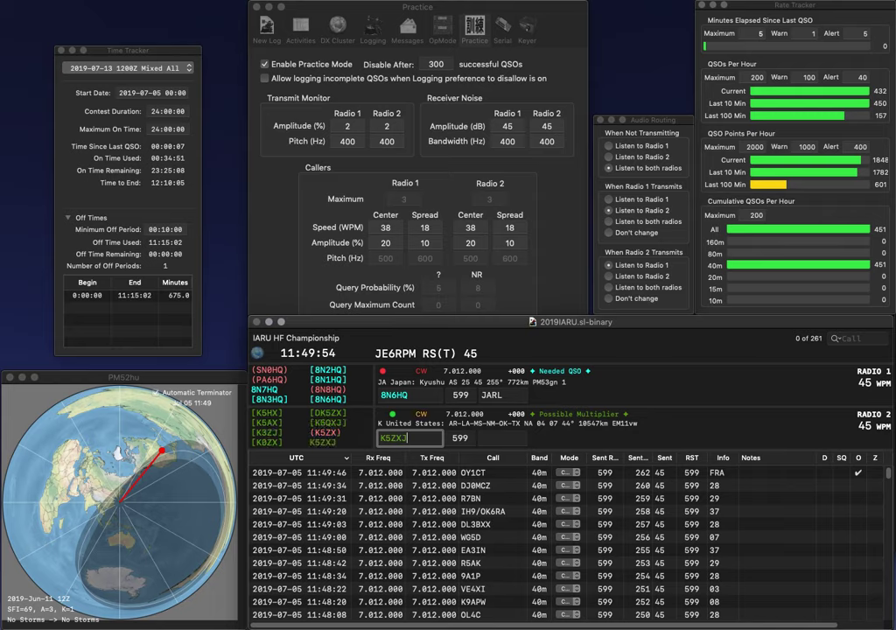
key(Return)
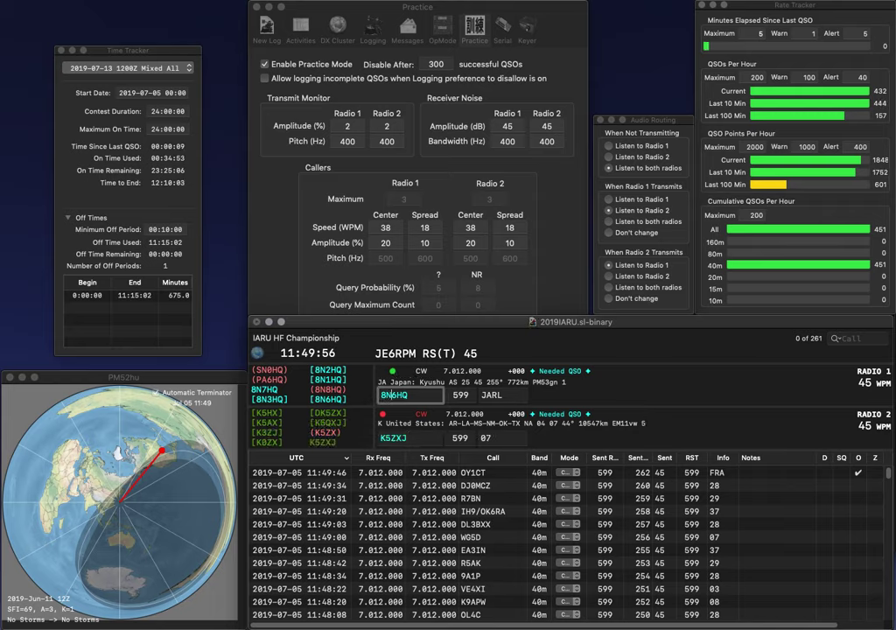
key(Delete)
text(8)
key(Tab)
key(Tab)
key(Return)
key(Tab)
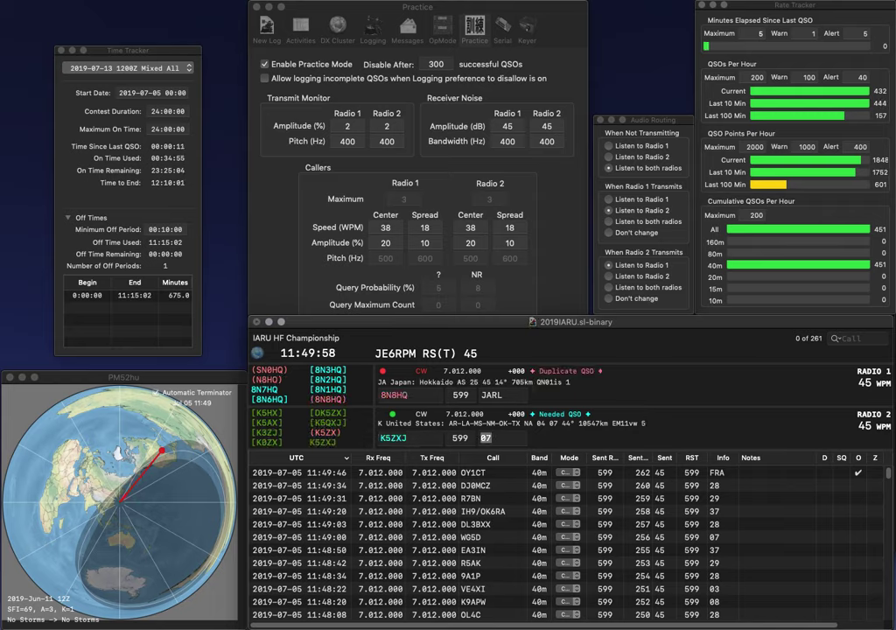
key(Tab)
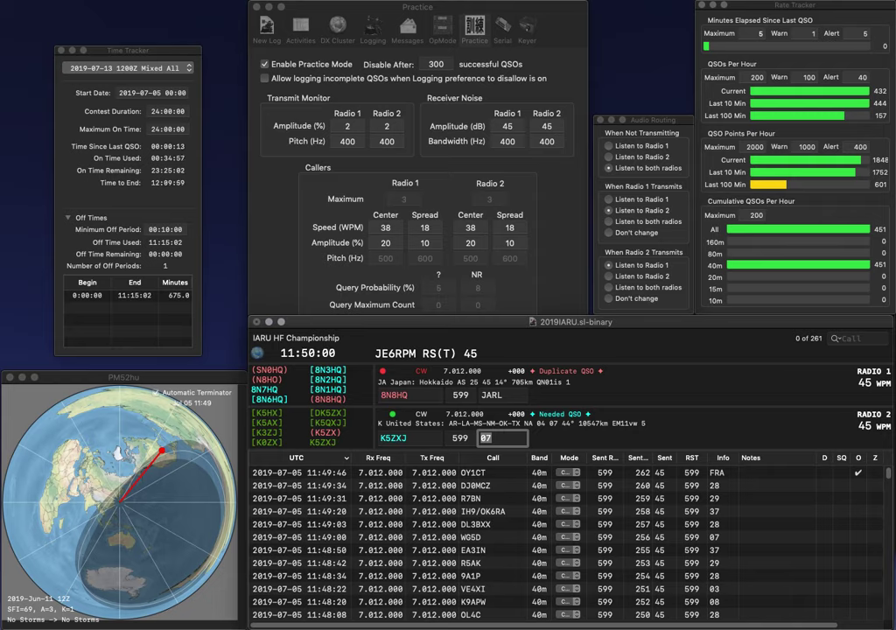
key(Return)
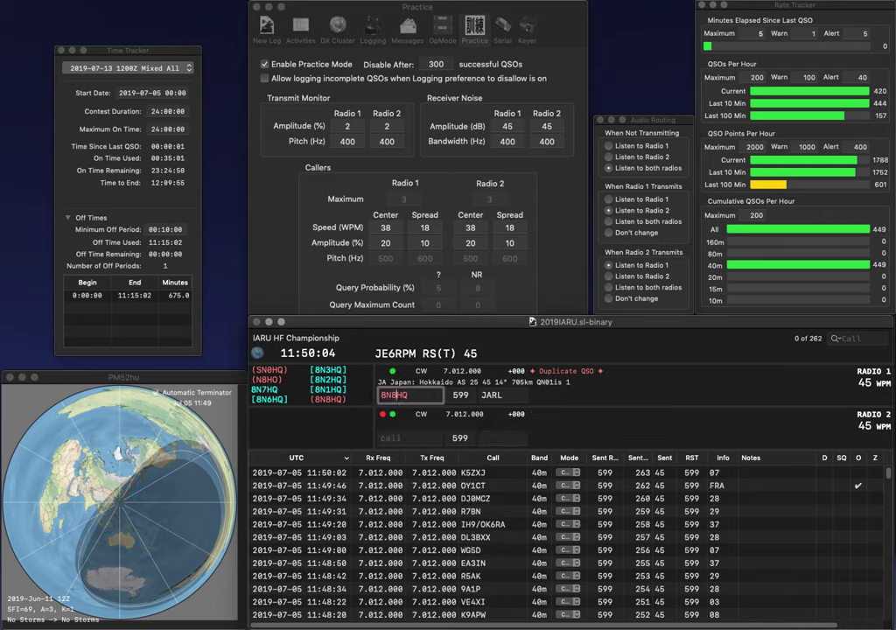
key(Return)
Step: Work EA2OK on Radio 2 and AC6WI on Radio 1, logging exchanges 37 and 08
text(EA2OK)
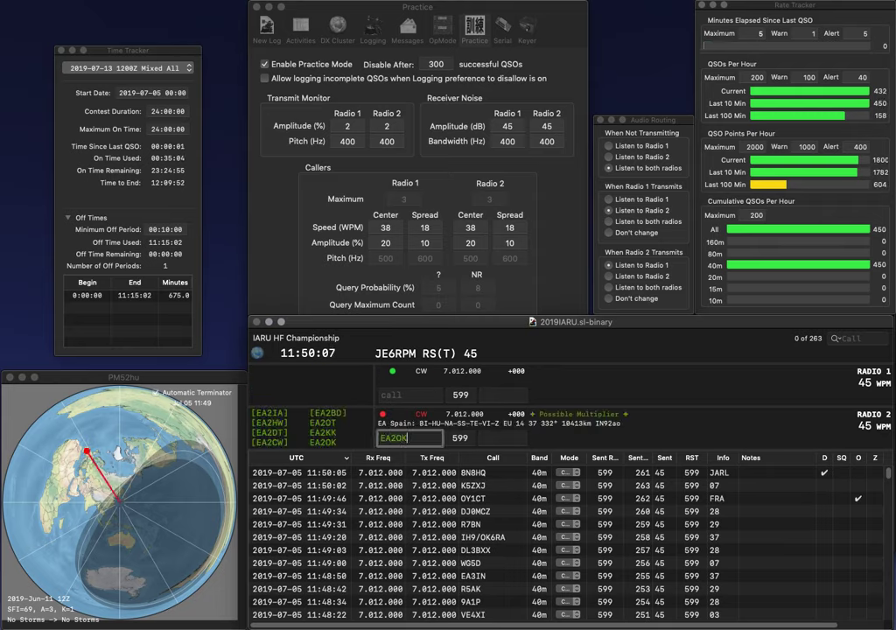
key(Return)
text(AC6WI)
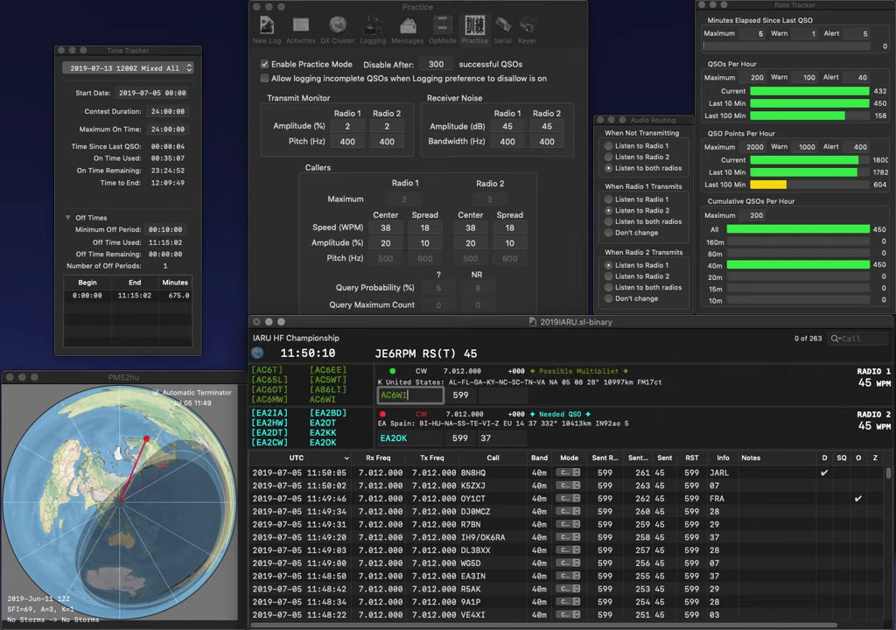
key(Return)
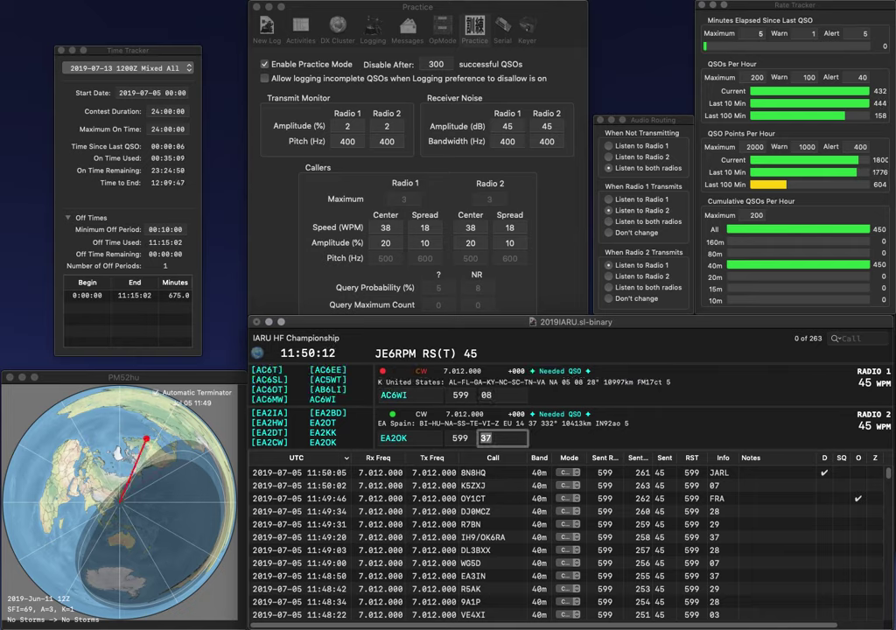
key(Return)
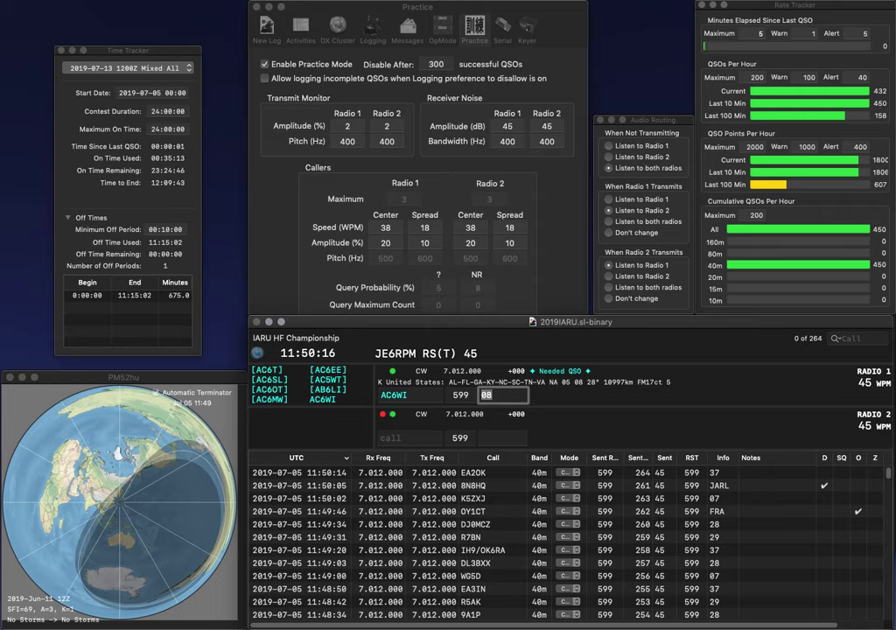
key(Return)
text(IK)
key(Return)
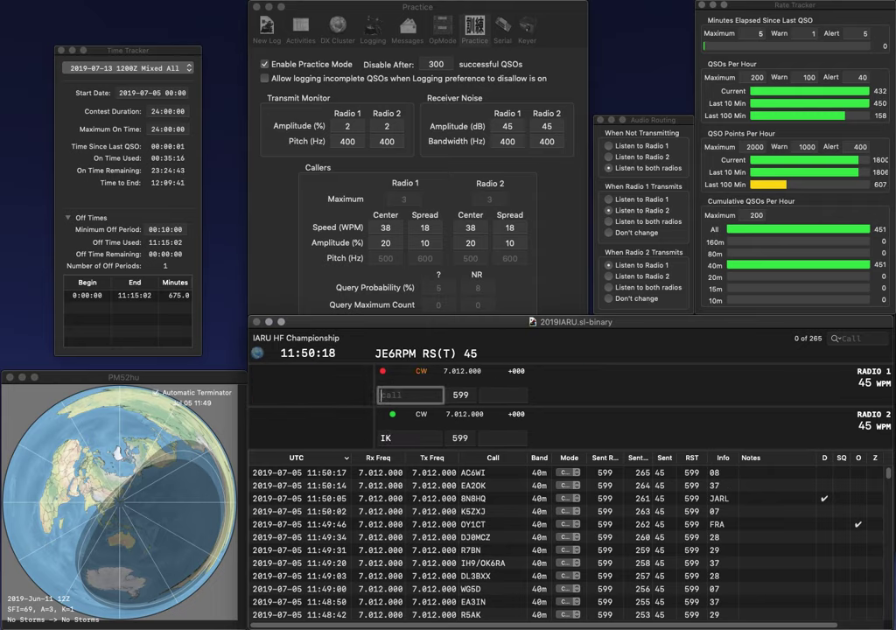
key(Return)
key(Return)
text(3JG)
key(Home)
text(9A)
key(Return)
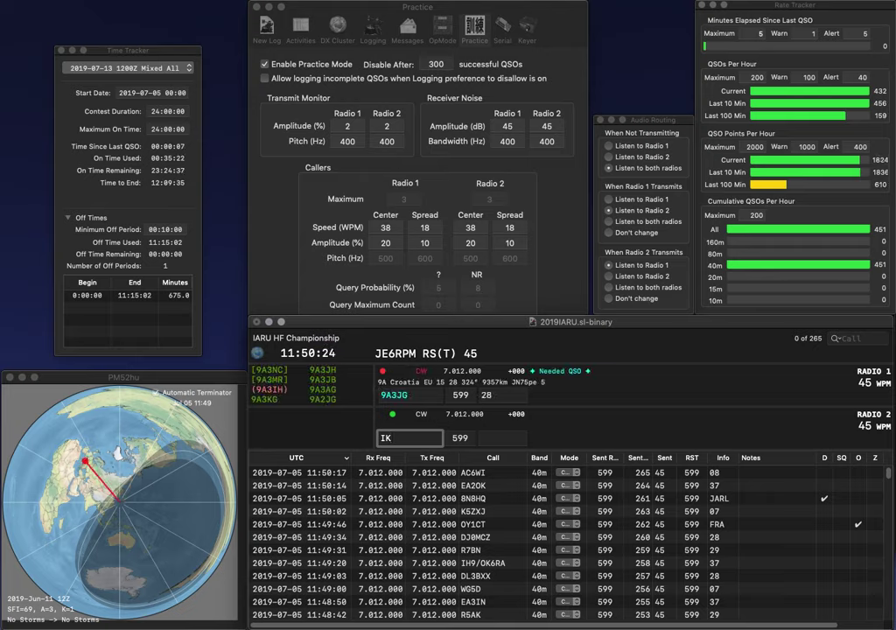
Step: Extend the partial call on Radio 2 to IKK, and correct the Radio 1 call to 9A2JG and answer it
text(K)
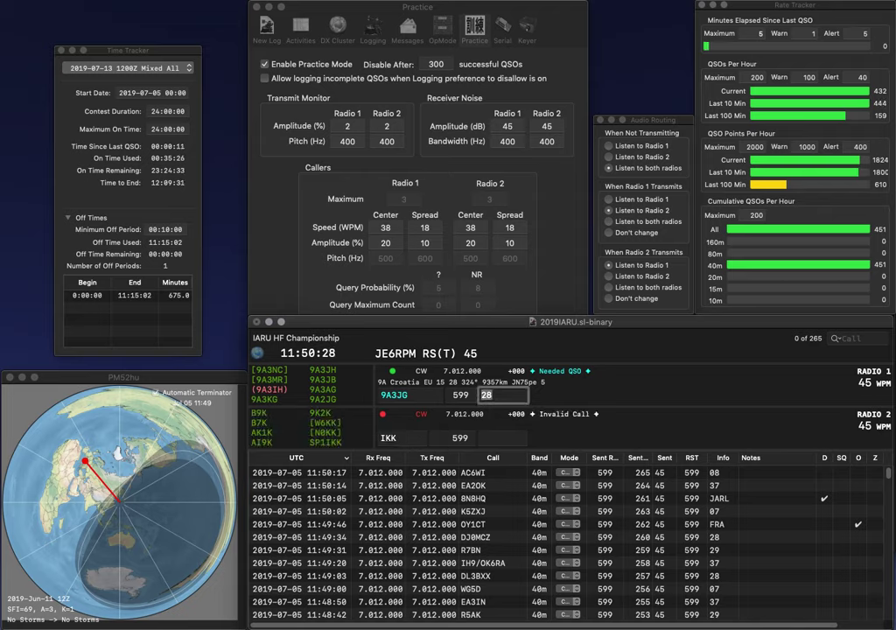
key(space)
key(Right)
key(Right)
key(BackSpace)
text(2)
key(Return)
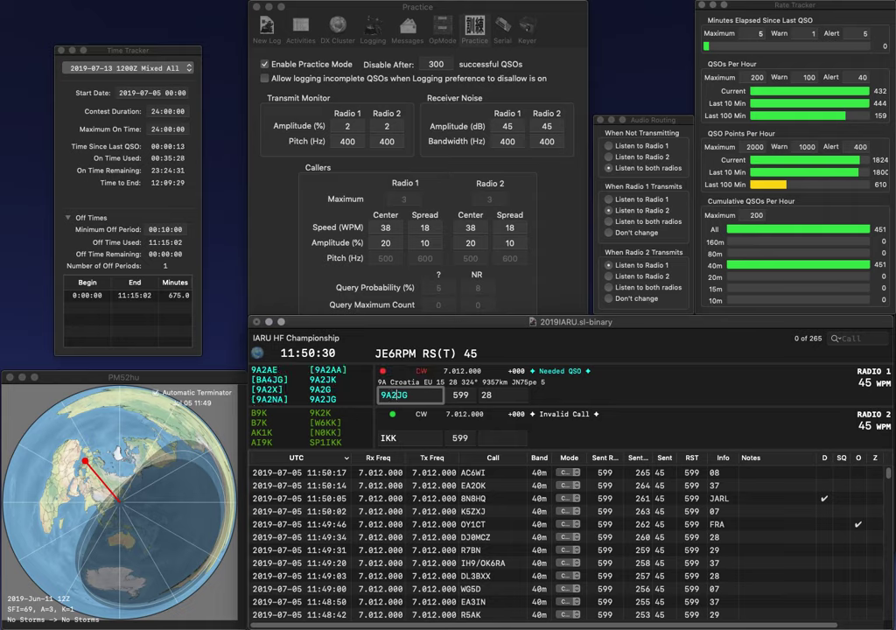
Step: Complete the call on Radio 2 as IK0PHY and answer it
key(Left)
text(0PH)
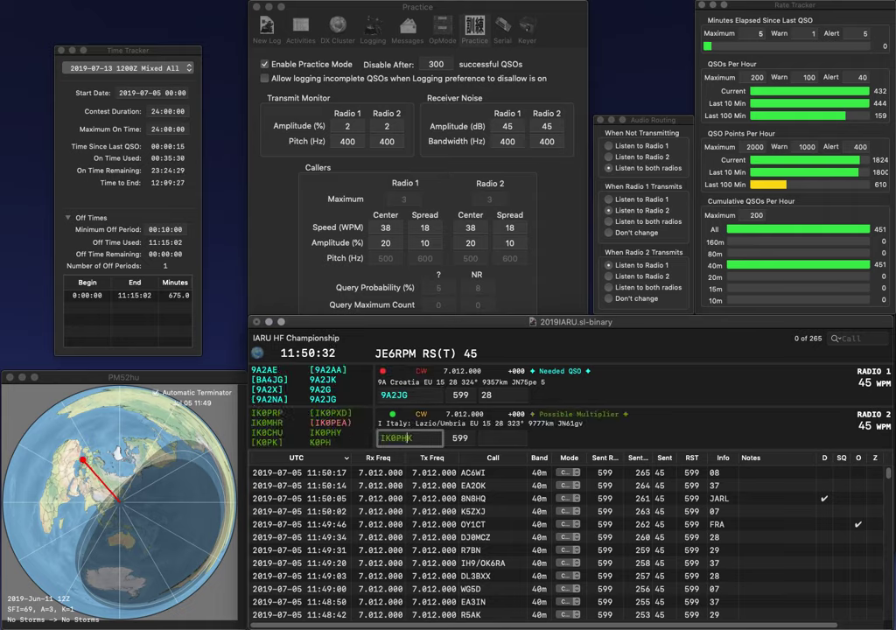
key(Delete)
text(Y)
key(Return)
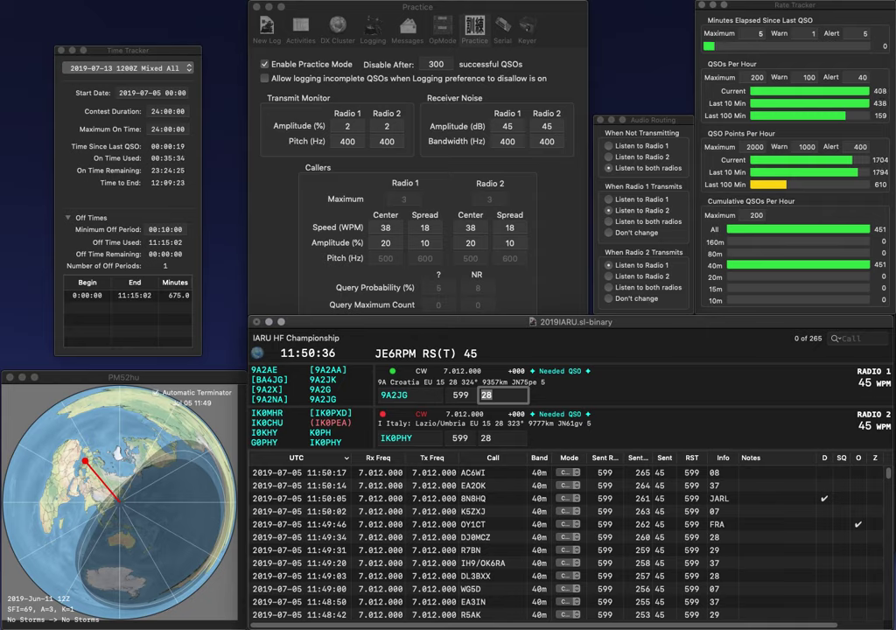
key(Return)
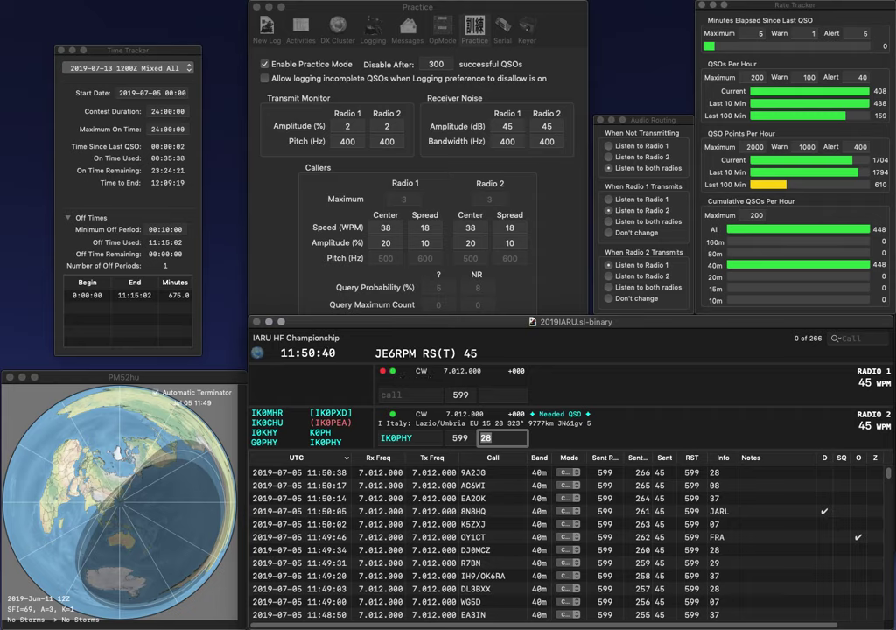
key(Return)
text(SM5CAK)
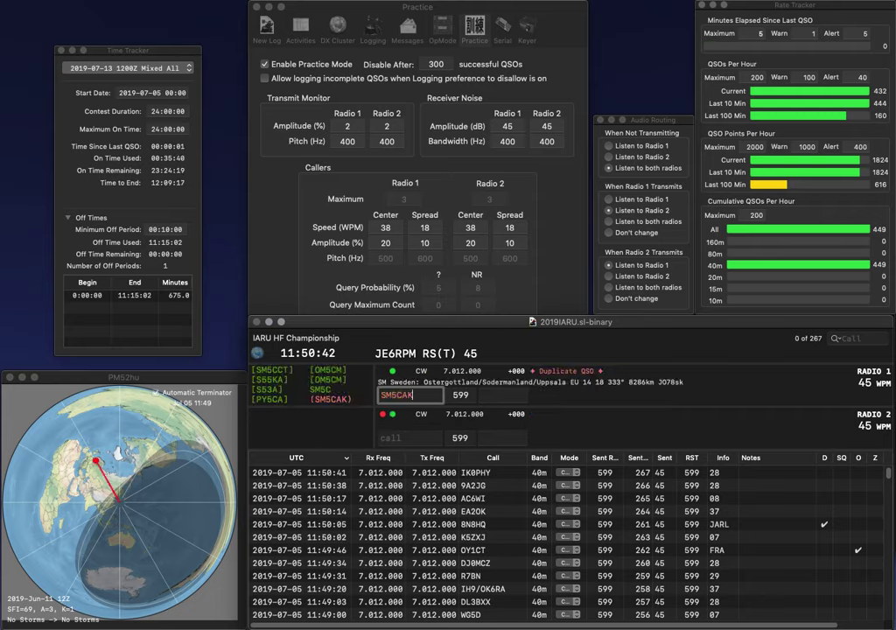
key(Return)
text(SP5TAT)
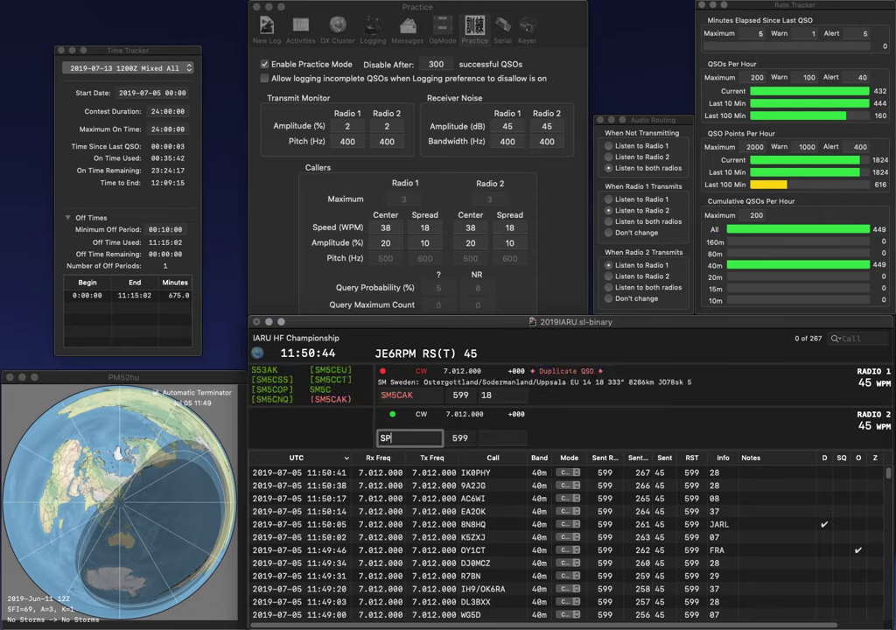
key(Tab)
key(Return)
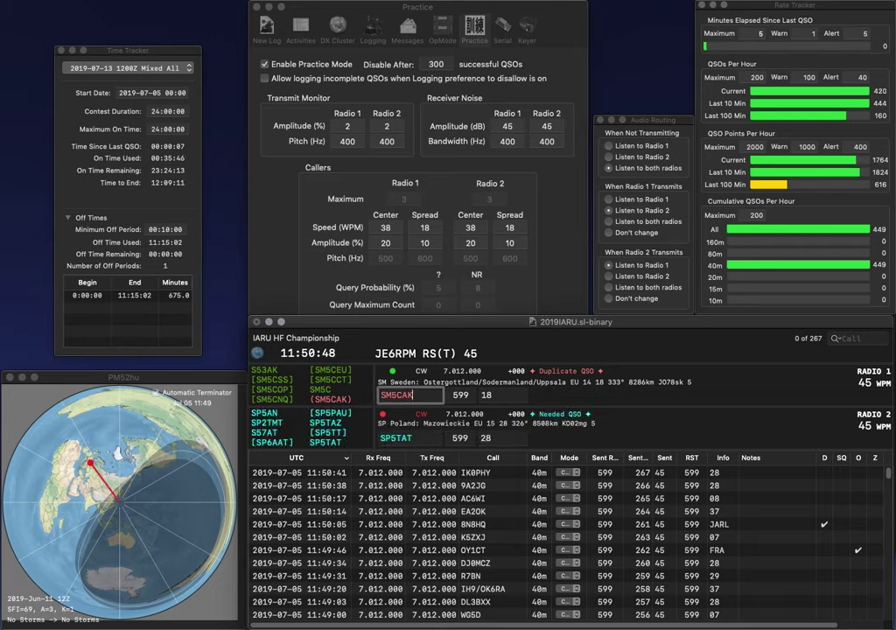
key(Return)
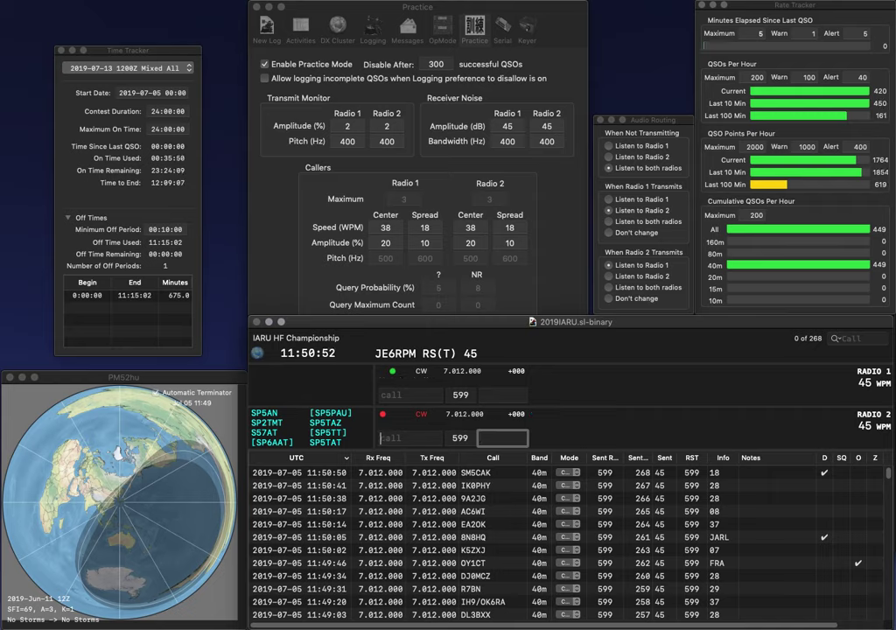
key(Return)
text(JH1)
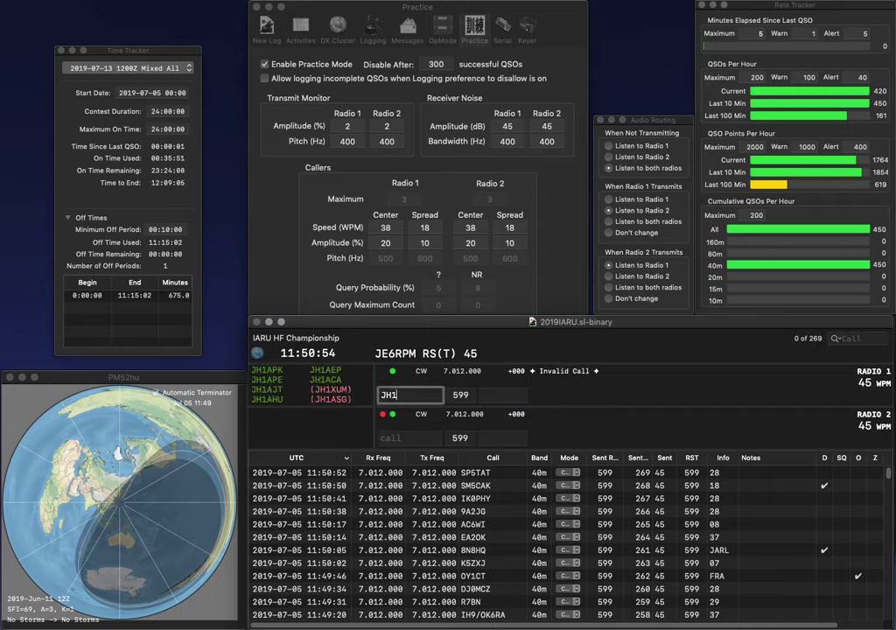
text(GBO)
key(Return)
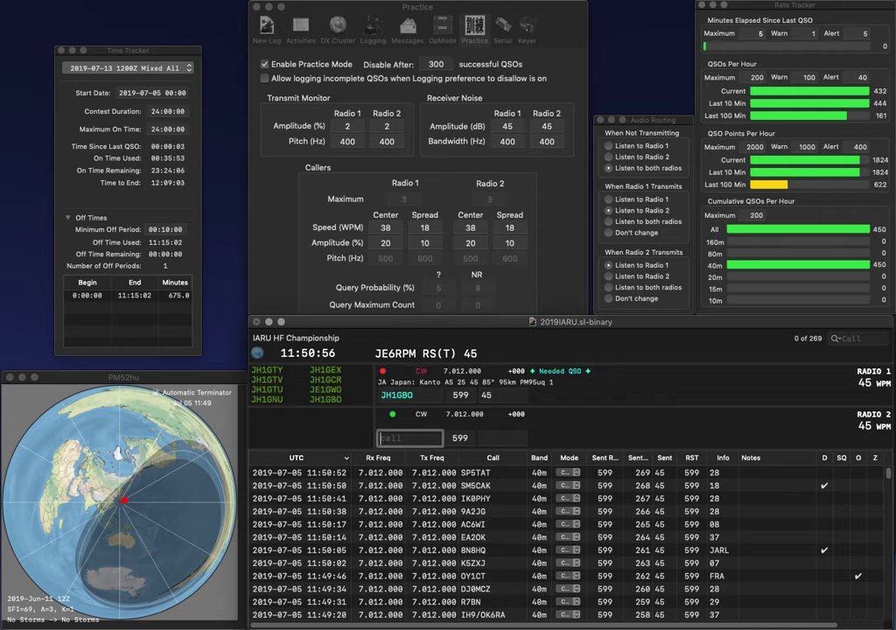
text(7KC)
key(Tab)
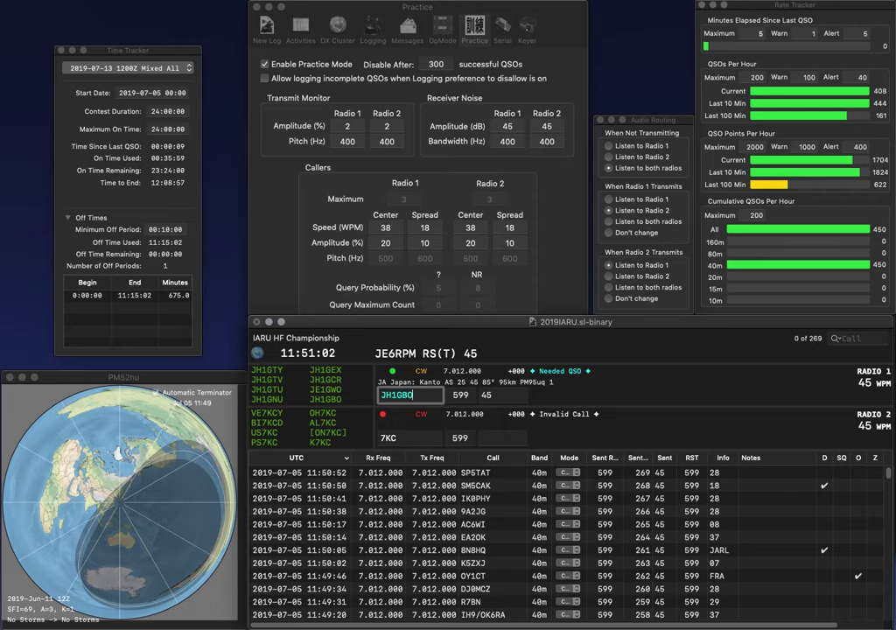
key(Return)
text(AL)
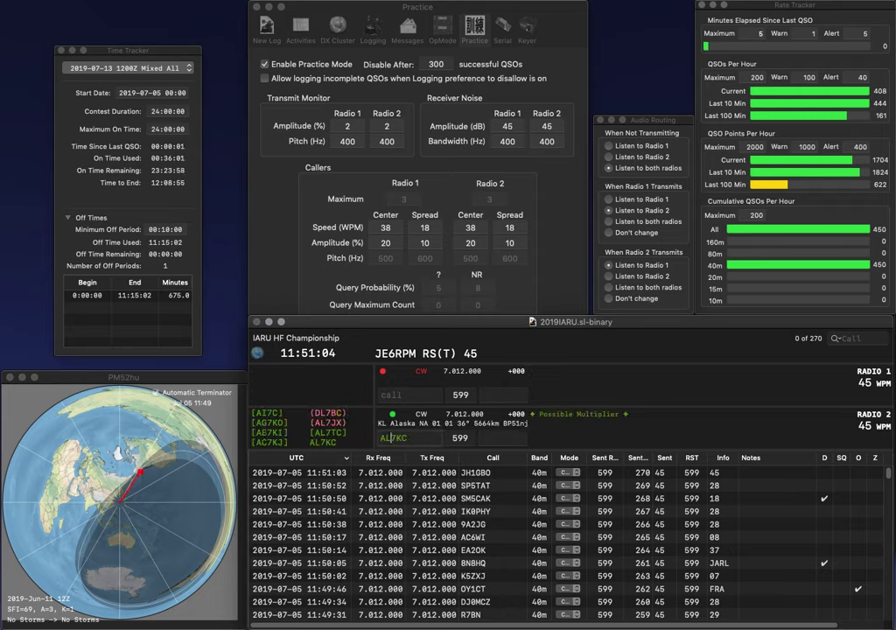
key(Return)
text(J6)
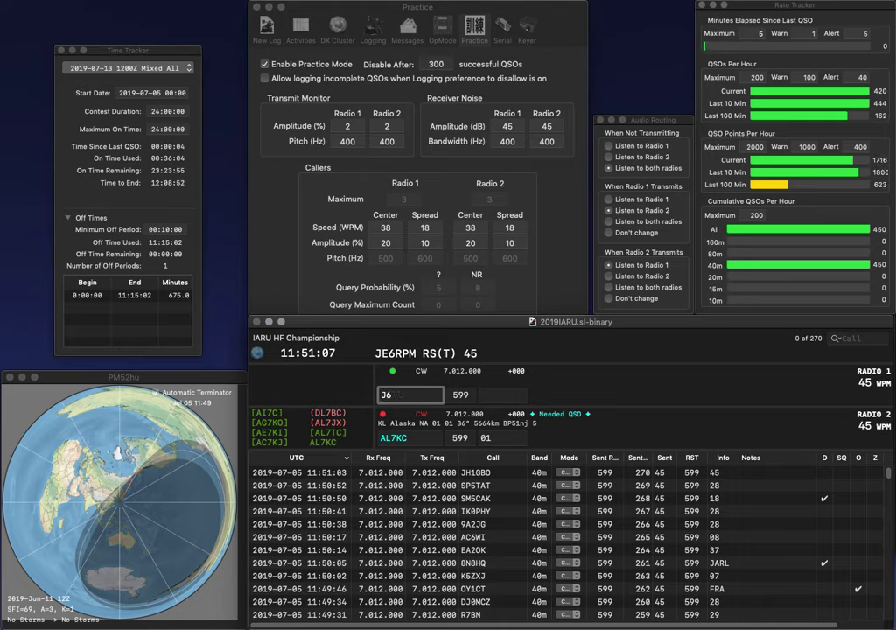
key(Return)
key(Tab)
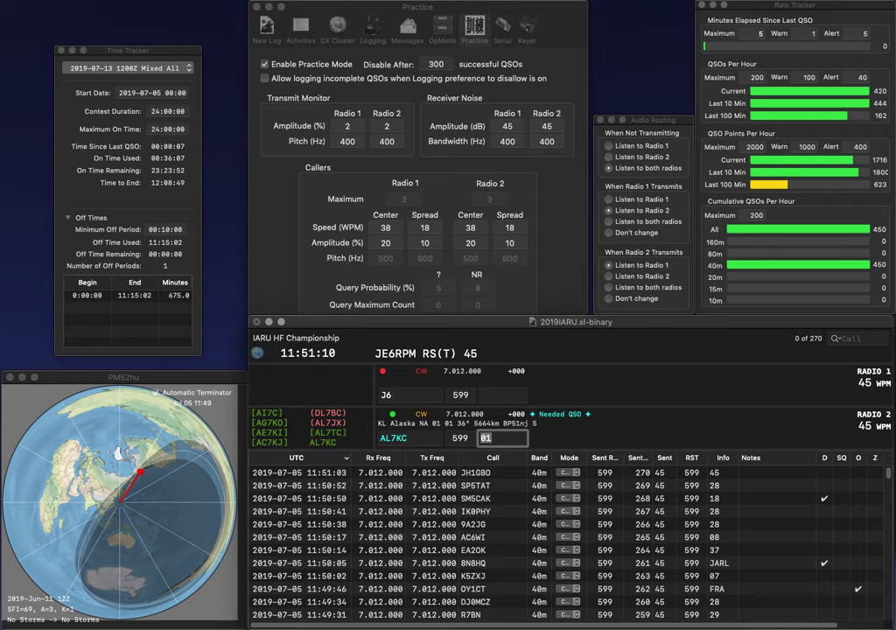
key(Return)
Step: Replace the partial call on Radio 1 with PB2T and answer it
key(BackSpace)
key(BackSpace)
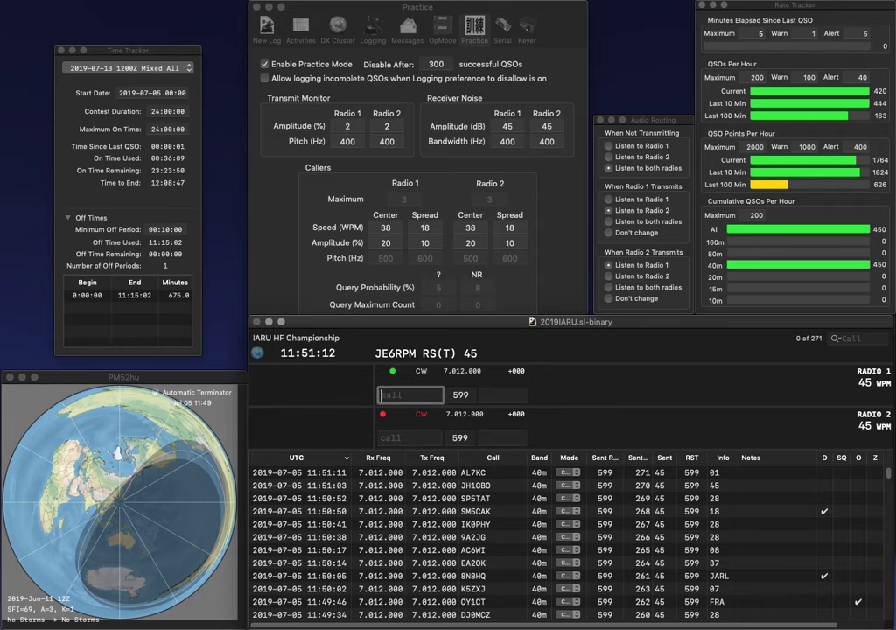
text(2T)
key(Left)
key(Left)
text(PB)
key(Return)
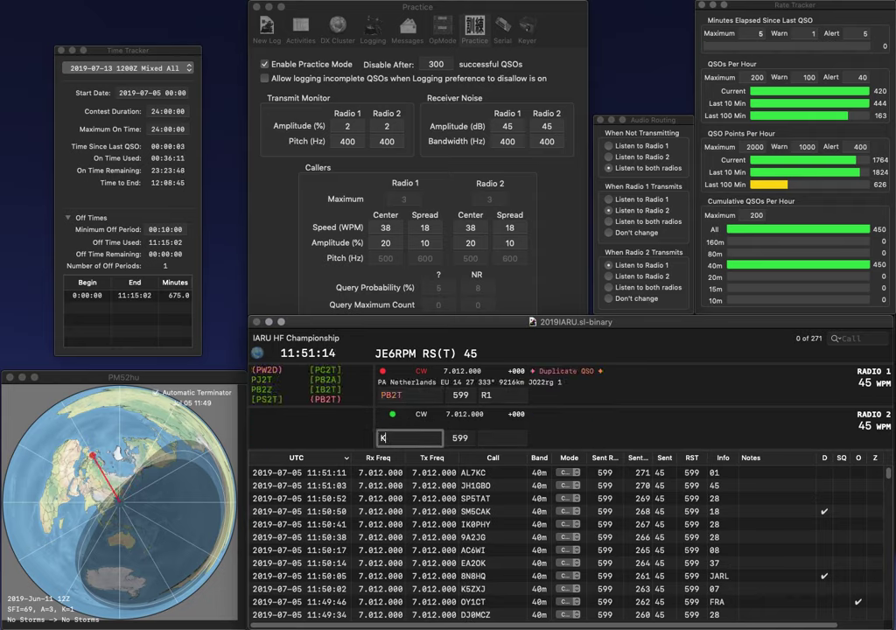
Step: Send the partial call KQ1 on Radio 2 and log PB2T on Radio 1 with exchange R1
key(backslash)
text(KQ1)
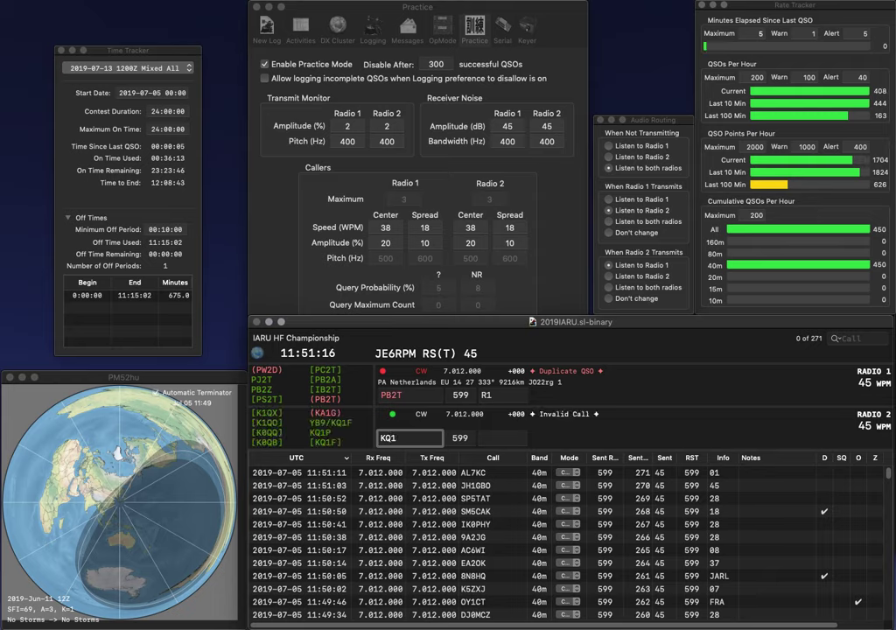
key(Return)
key(backslash)
key(Tab)
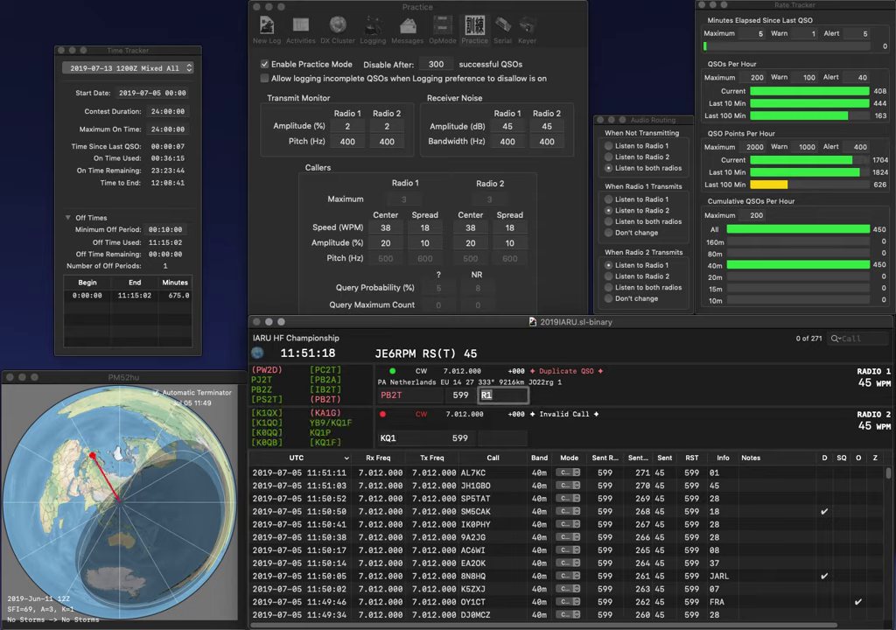
key(Return)
key(backslash)
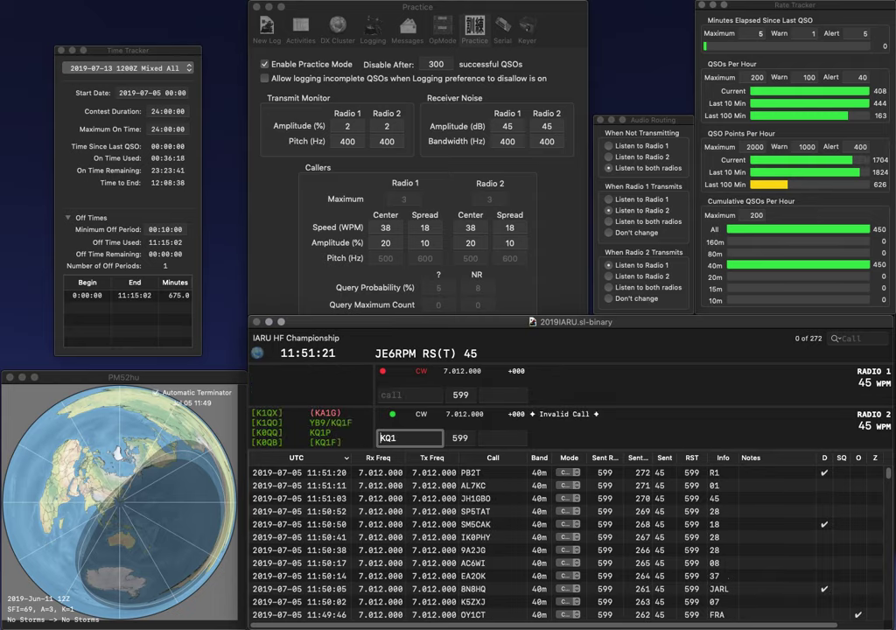
Step: Correct the partial call on Radio 2 to CQ3HQ and answer it
key(ctrl+a)
key(Delete)
text(C)
key(ctrl+e)
key(BackSpace)
text(3HQ)
key(Return)
Step: Send the partial call KKG on Radio 1 and log CQ3HQ on Radio 2 with exchange REP
key(backslash)
text(KK)
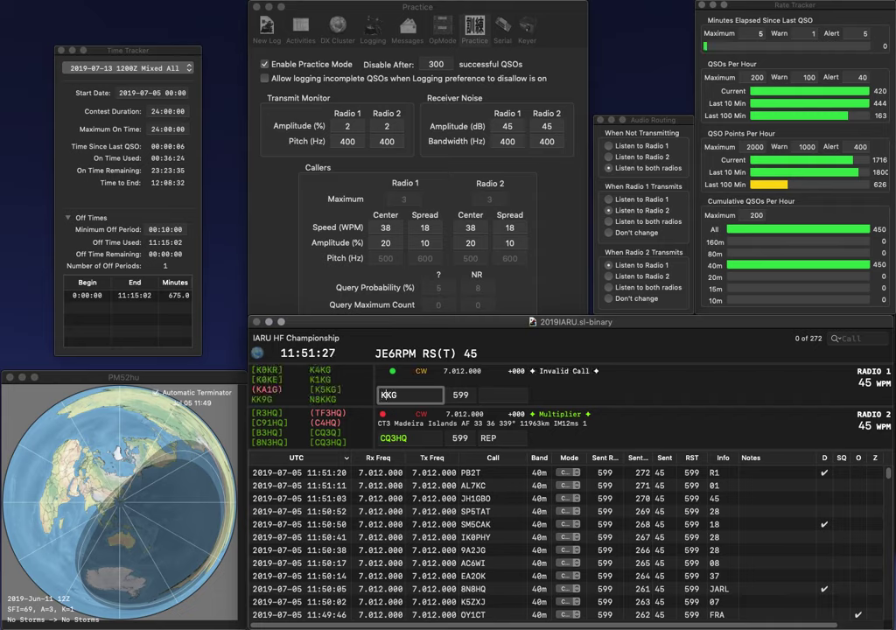
key(backslash)
key(space)
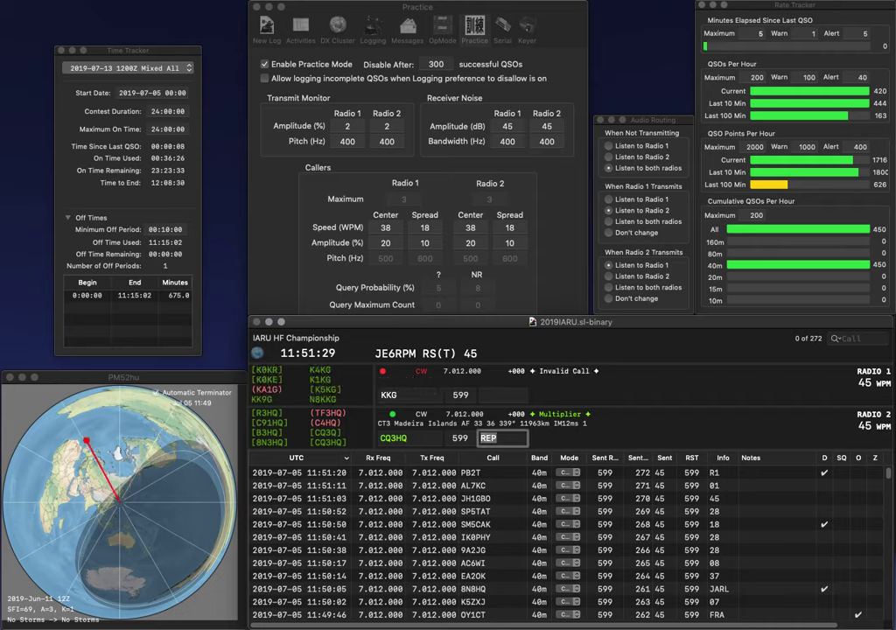
key(Return)
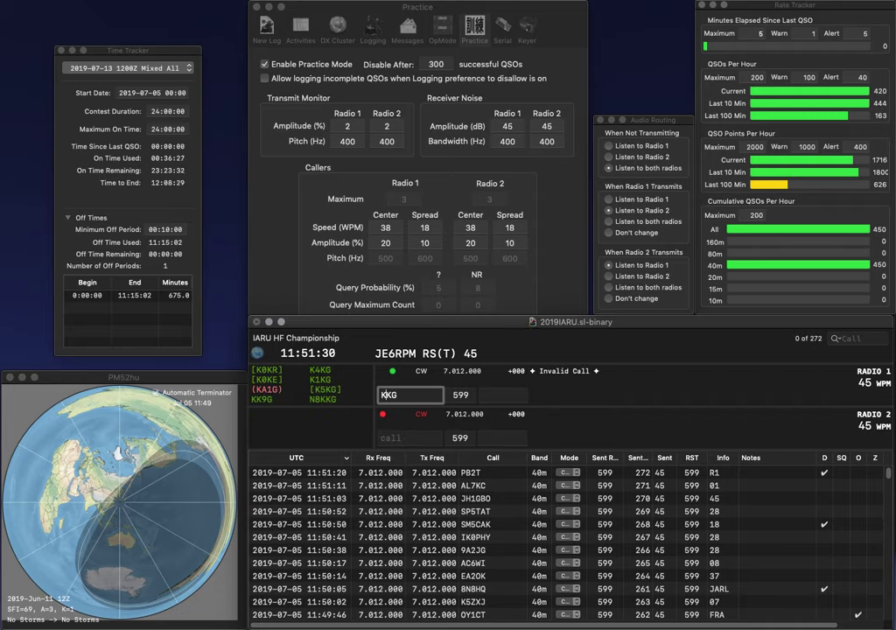
key(Left)
key(Left)
text(4)
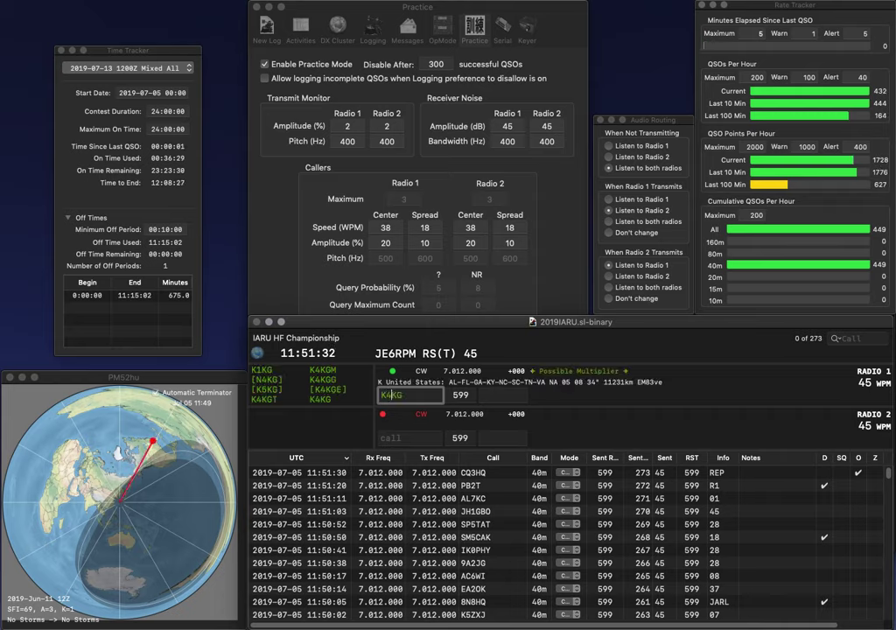
key(Return)
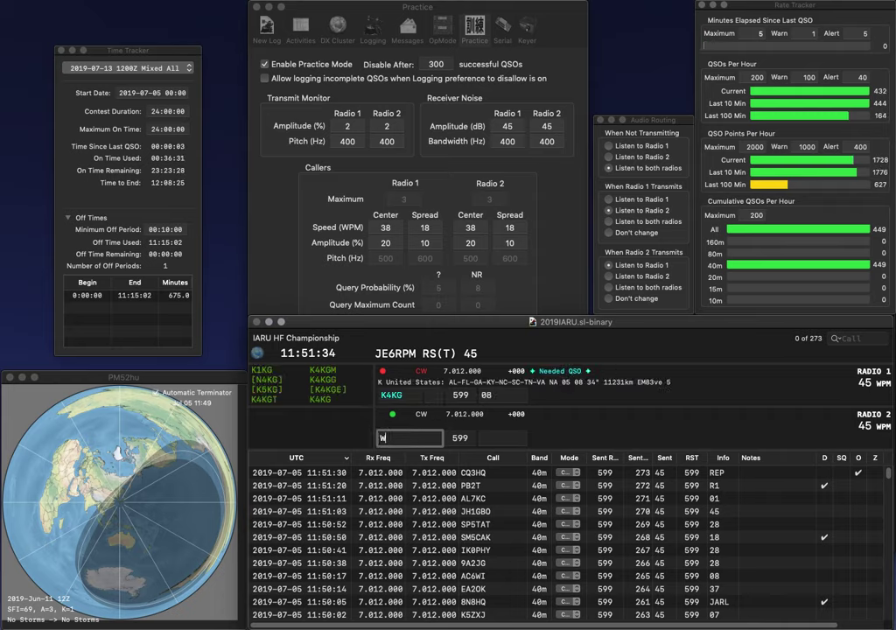
text(W7EEU)
key(Return)
key(Tab)
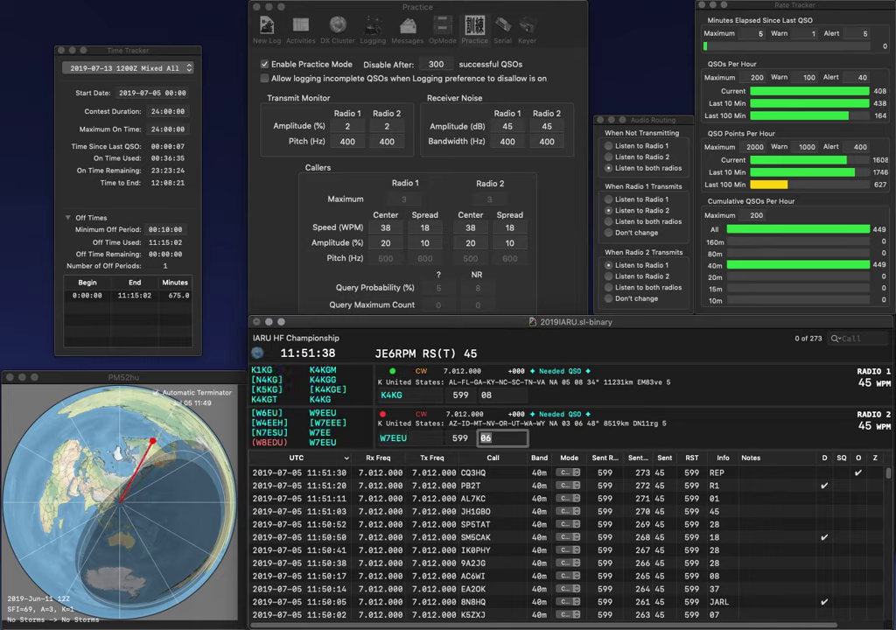
key(Return)
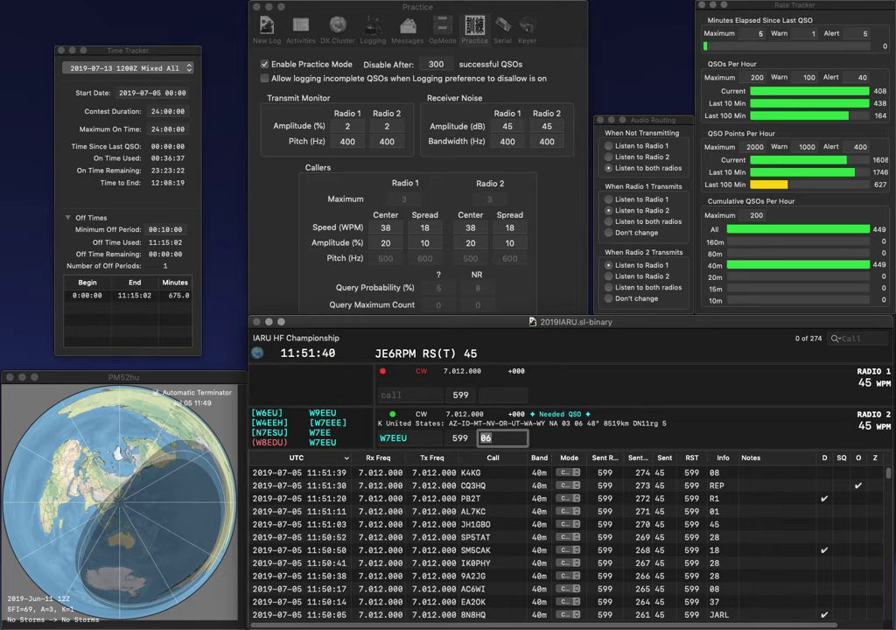
key(Return)
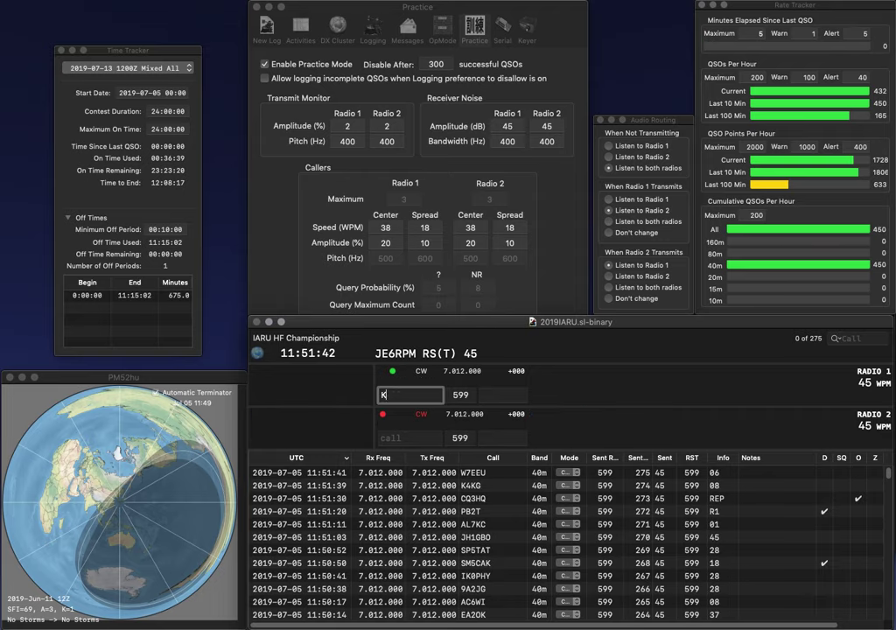
text(KF4YLM)
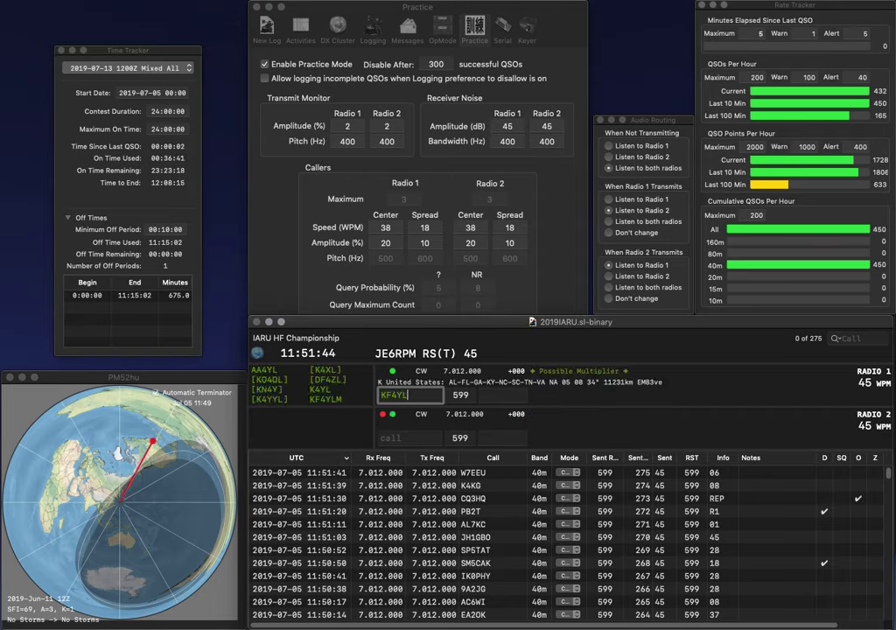
key(Return)
text(ZV)
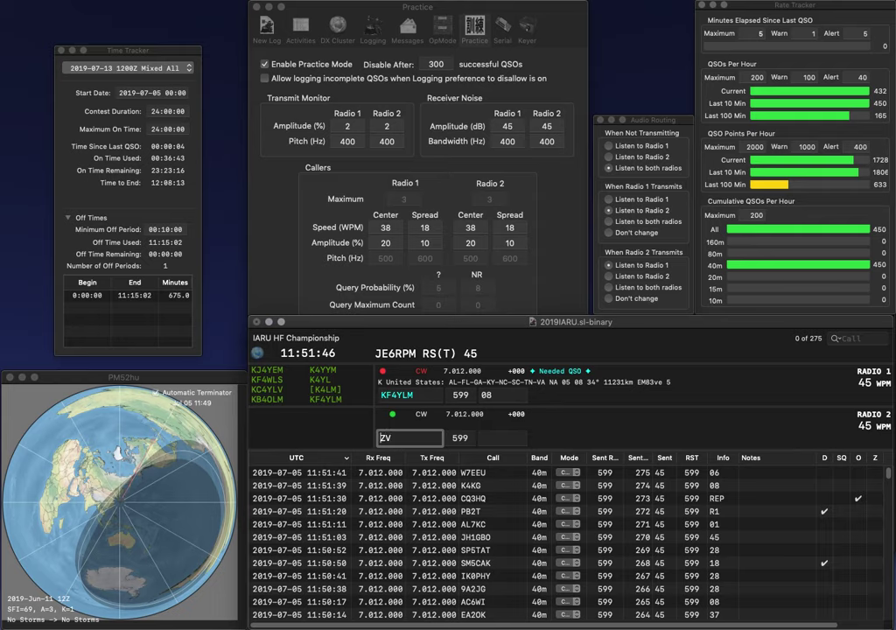
key(Home)
text(VE2)
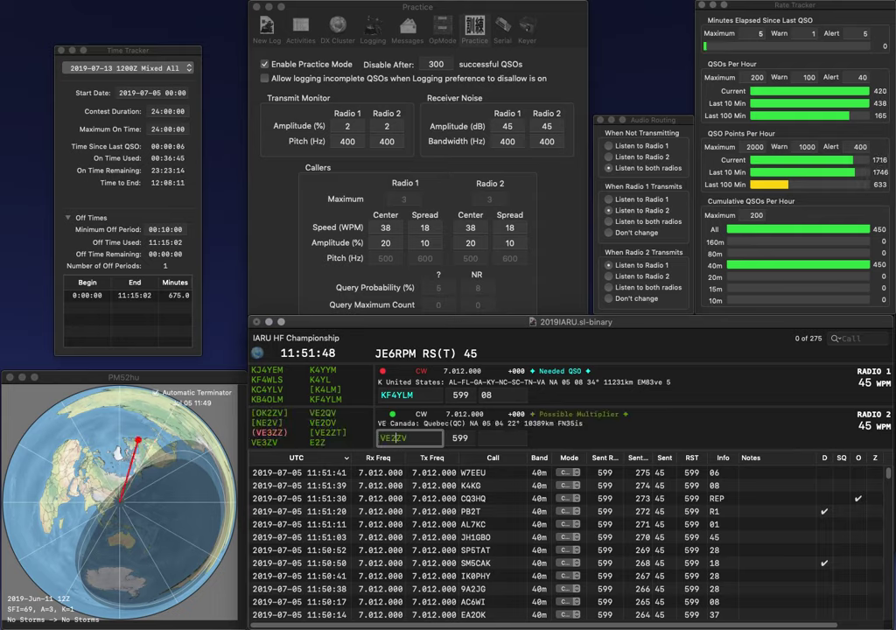
key(Return)
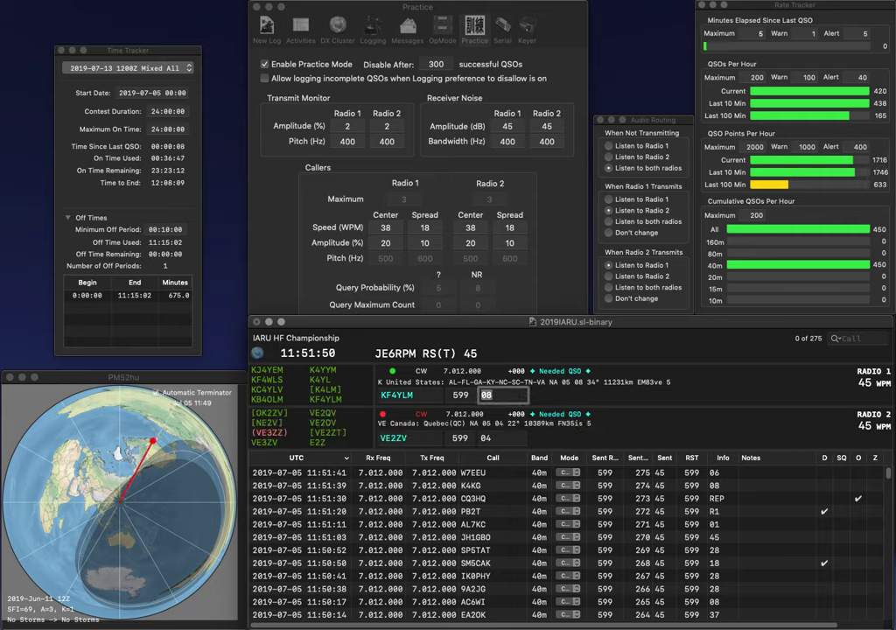
key(BackSpace)
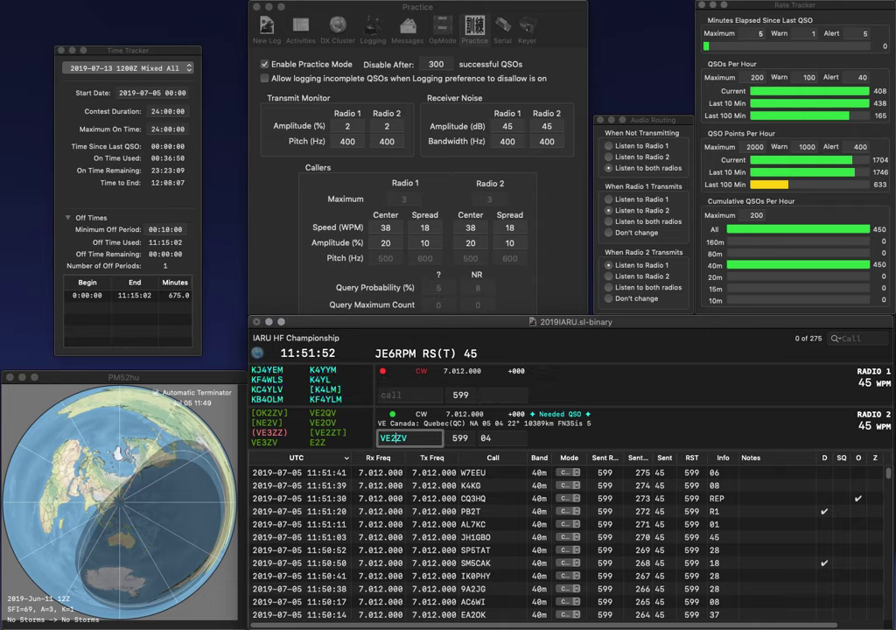
text(3)
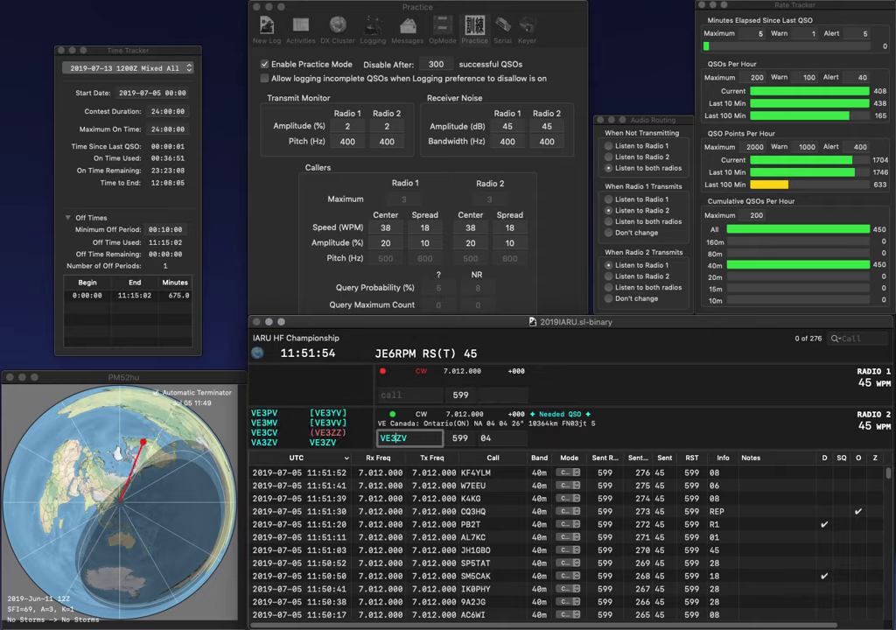
key(Return)
key(Up)
text(JA3)
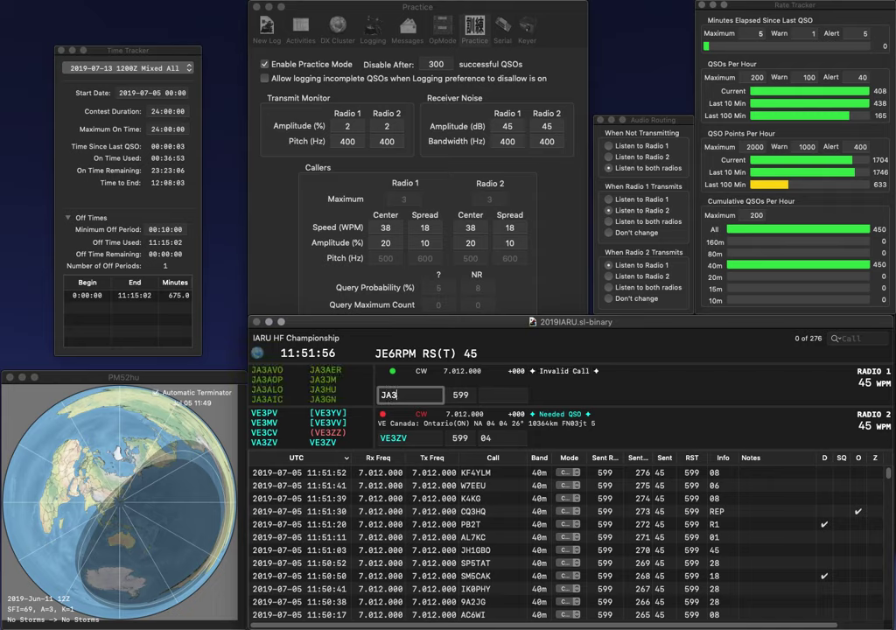
text(BAW)
key(Return)
key(Down)
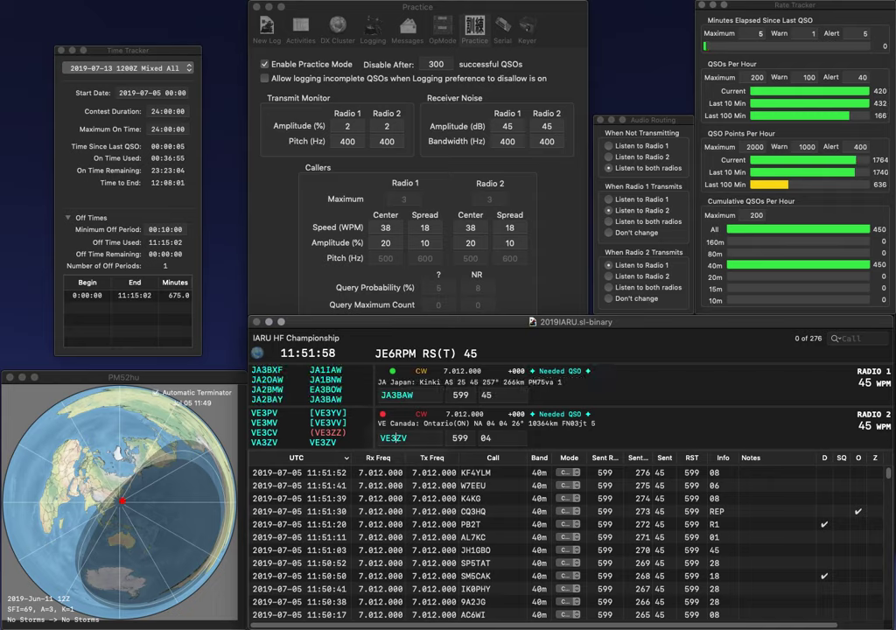
key(Return)
key(Up)
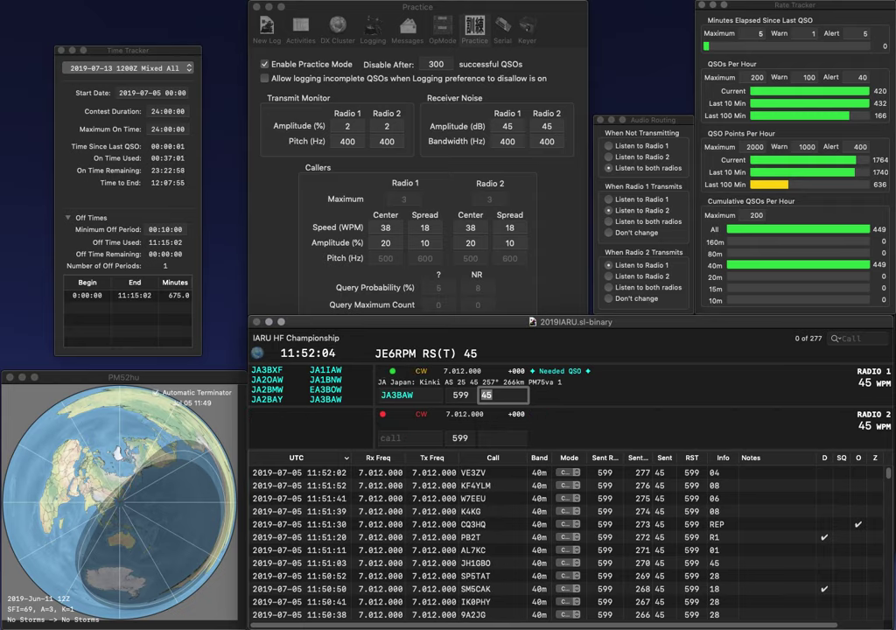
key(Return)
text(KN)
key(grave)
text(EA)
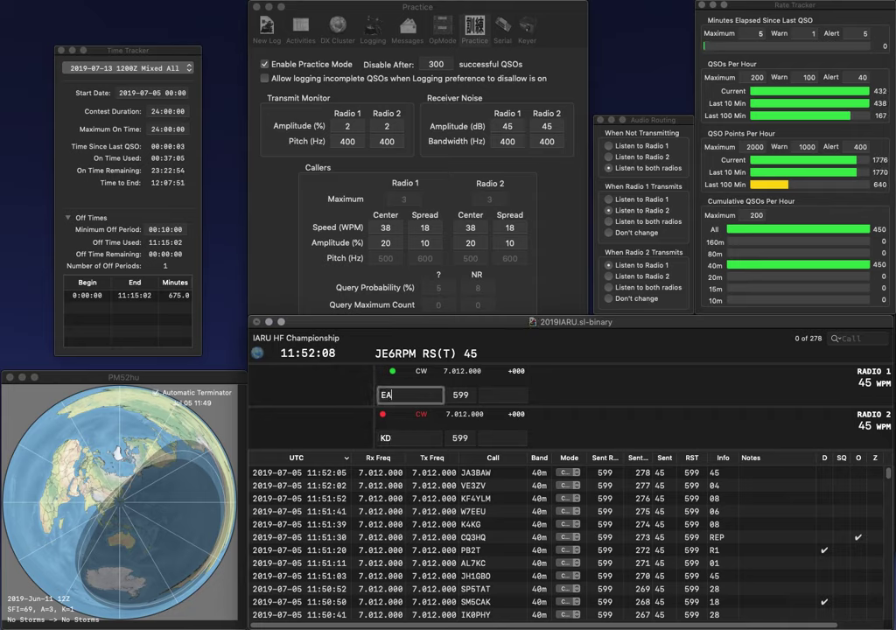
text(3HJO)
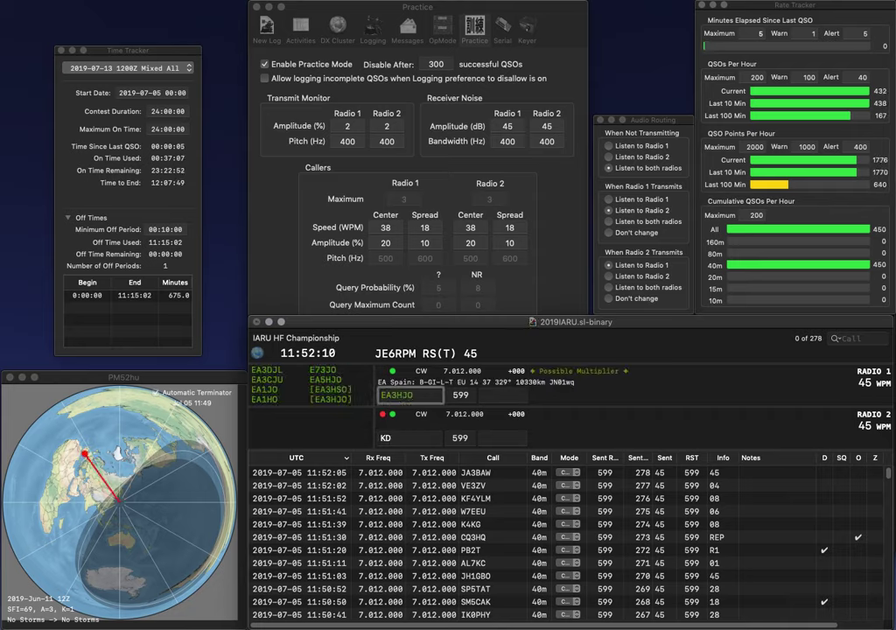
key(Return)
key(grave)
text(0EZ)
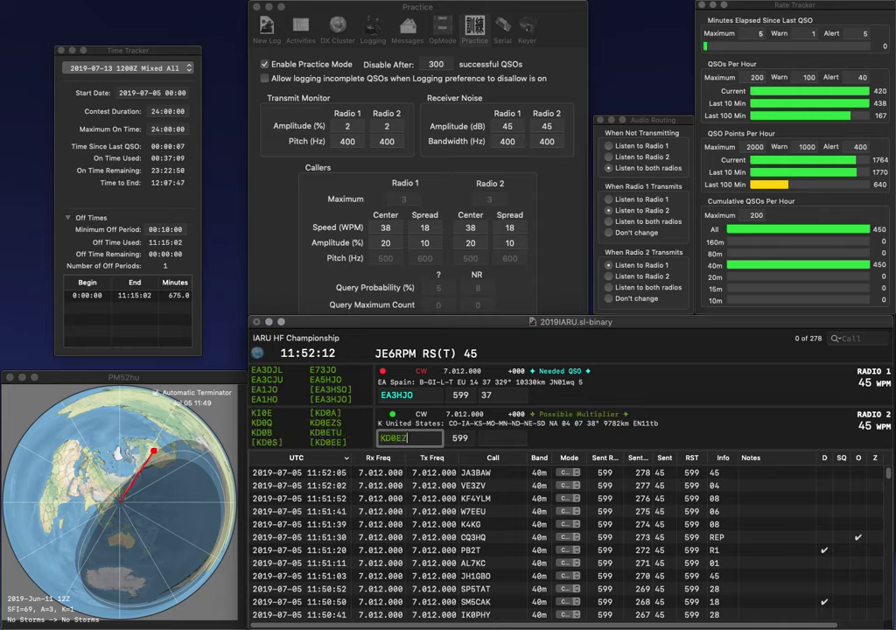
text(S)
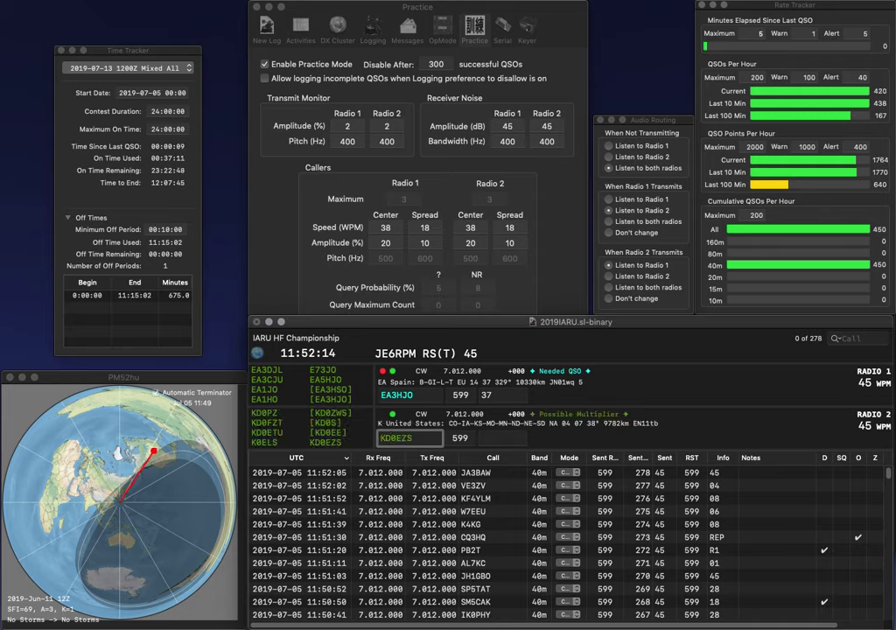
key(Return)
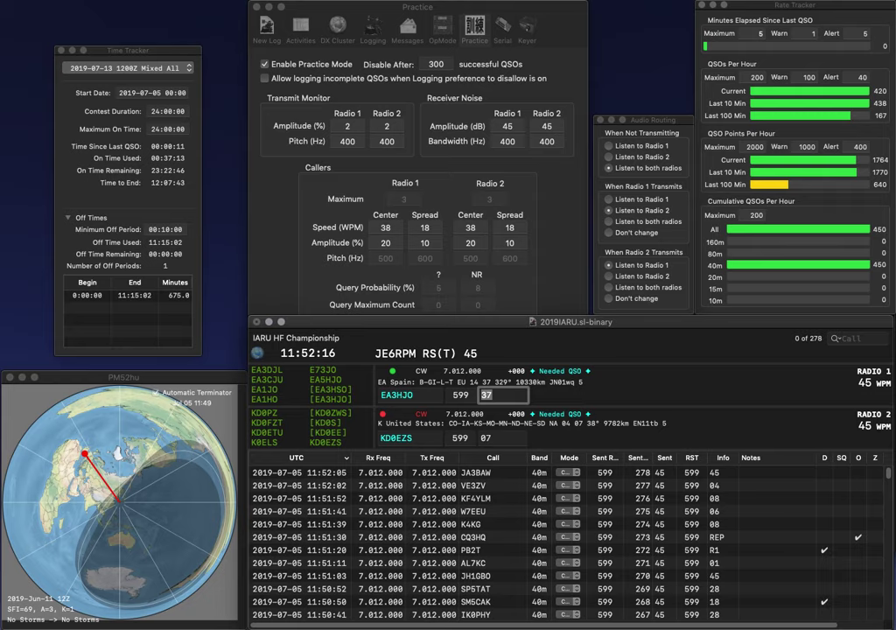
key(Return)
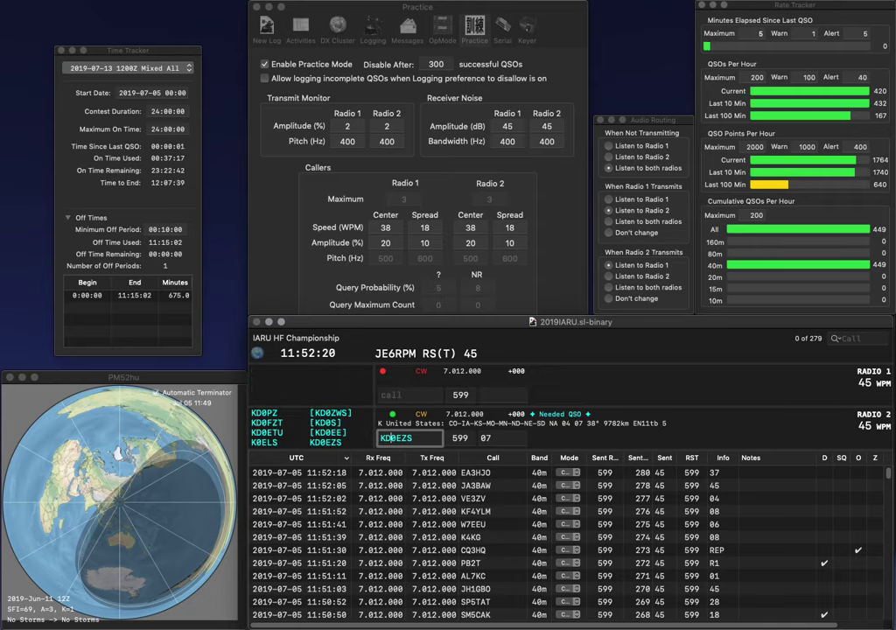
key(Return)
text(K)
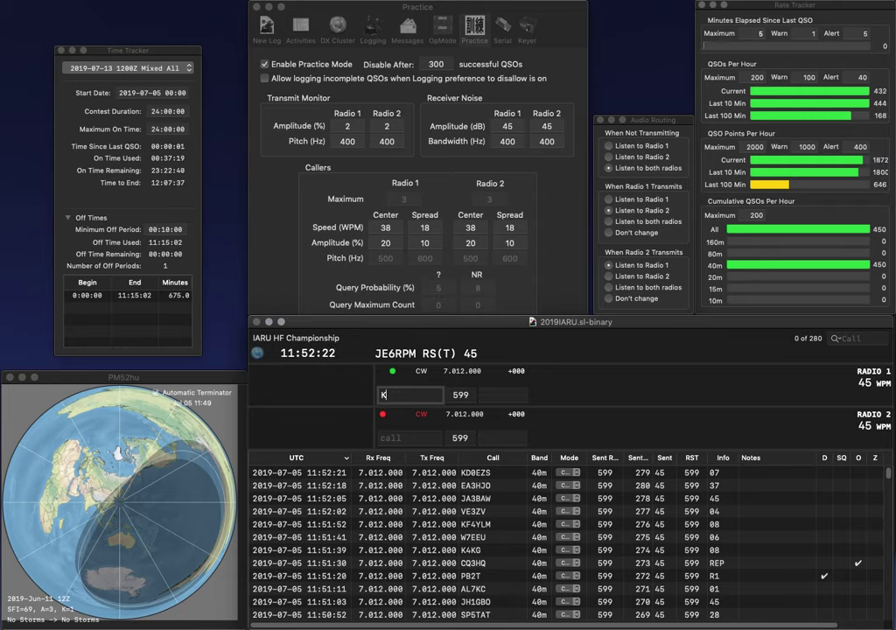
text(B3LIX)
key(Return)
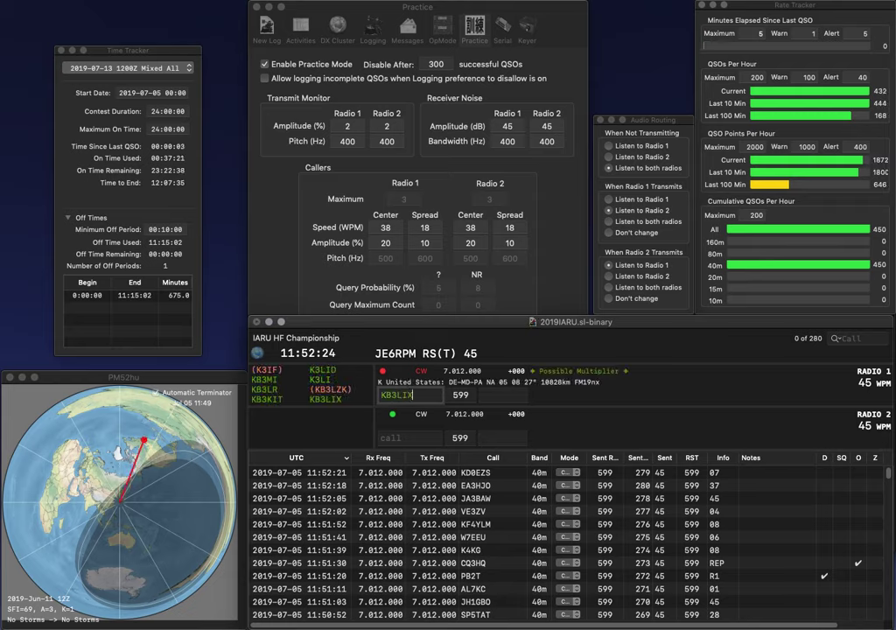
text(2TNI)
key(Home)
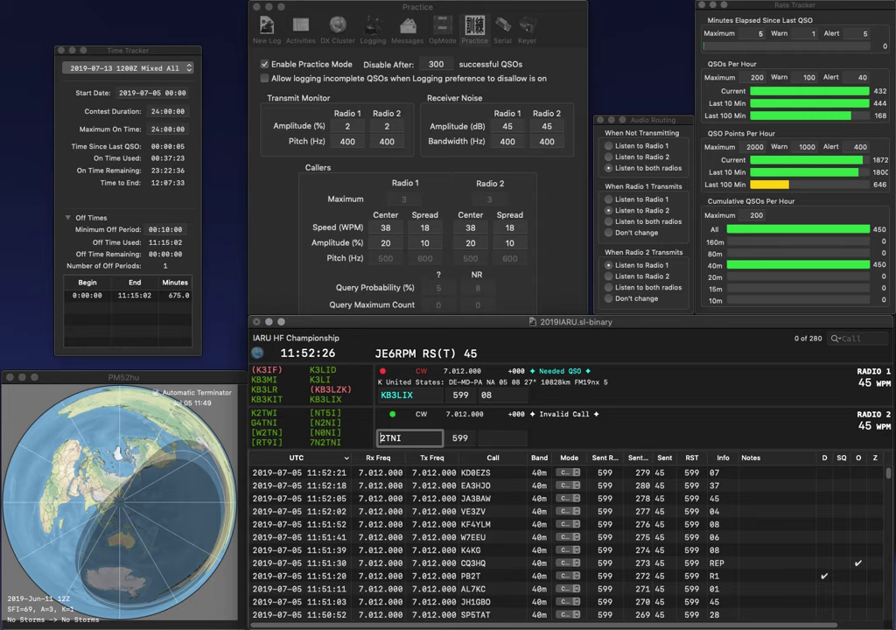
text(N)
key(BackSpace)
text(7N)
key(Return)
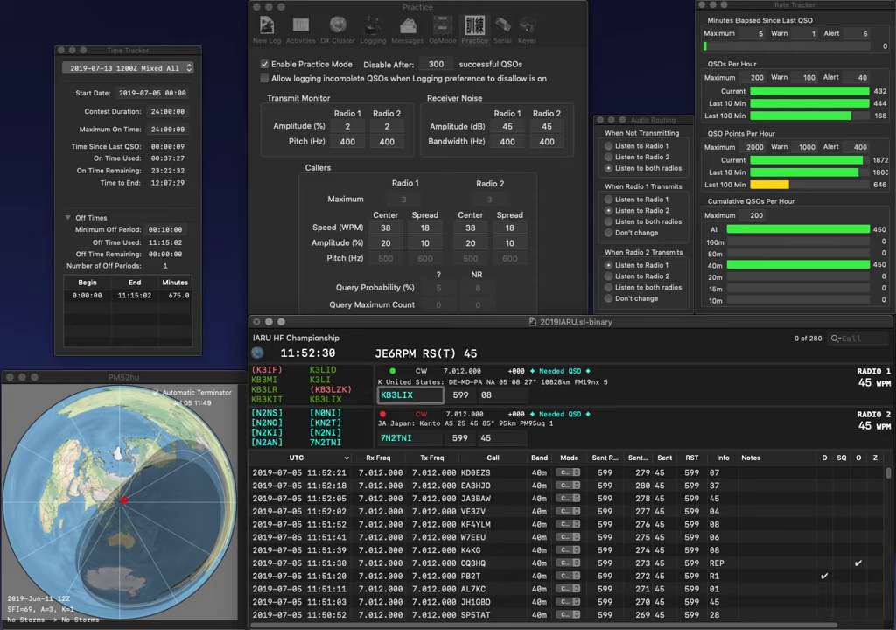
key(Tab)
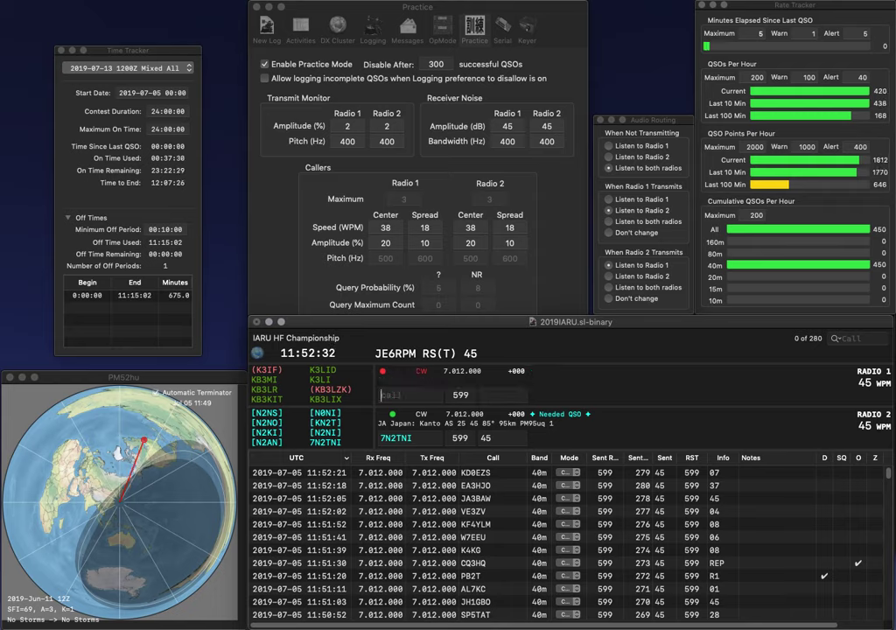
key(Return)
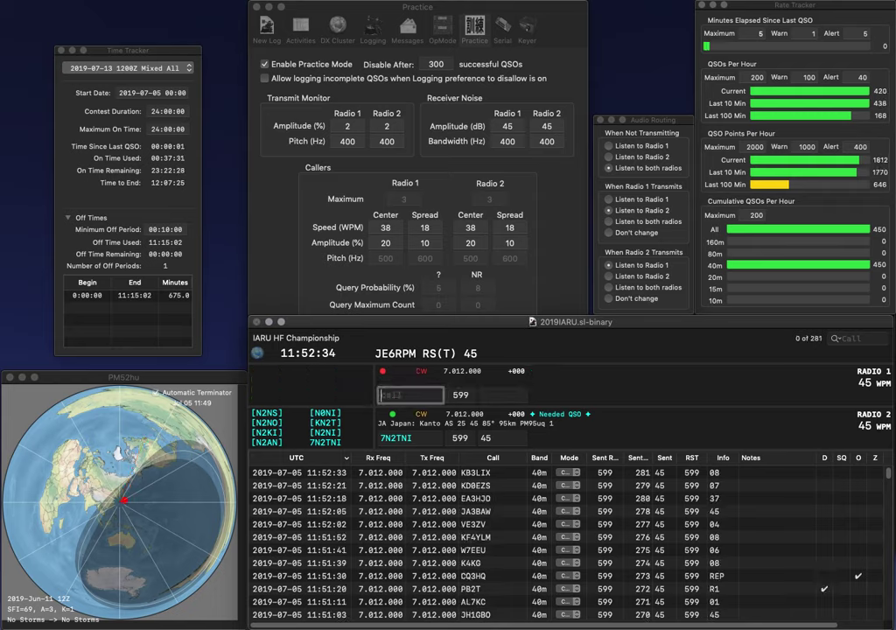
key(Return)
text(ND2T)
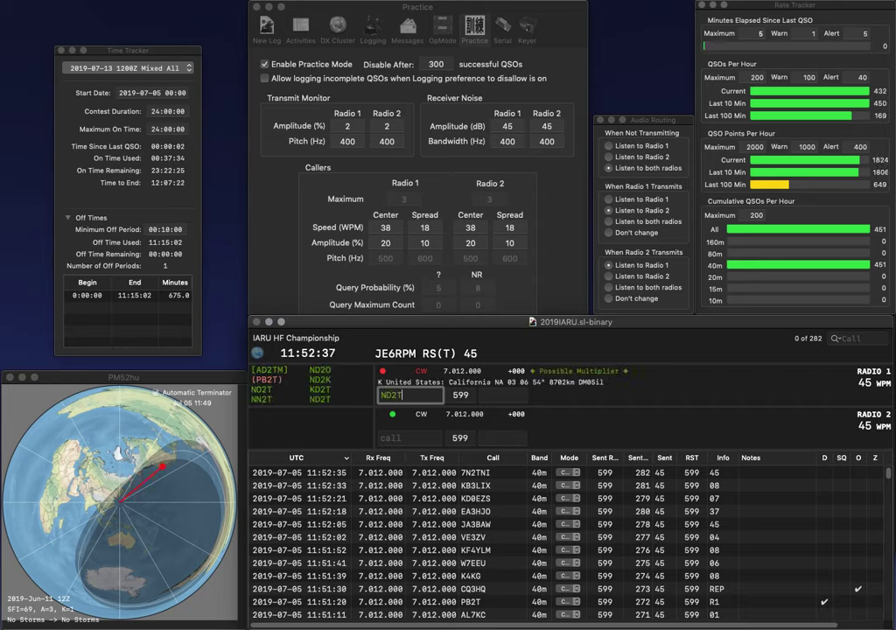
key(Return)
text(DJ)
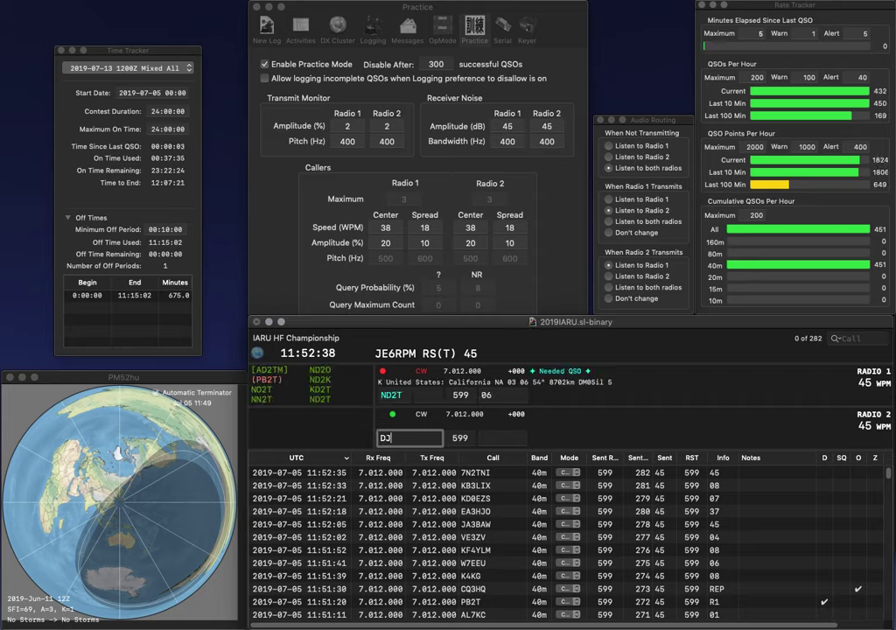
text(8XB)
key(Return)
key(Tab)
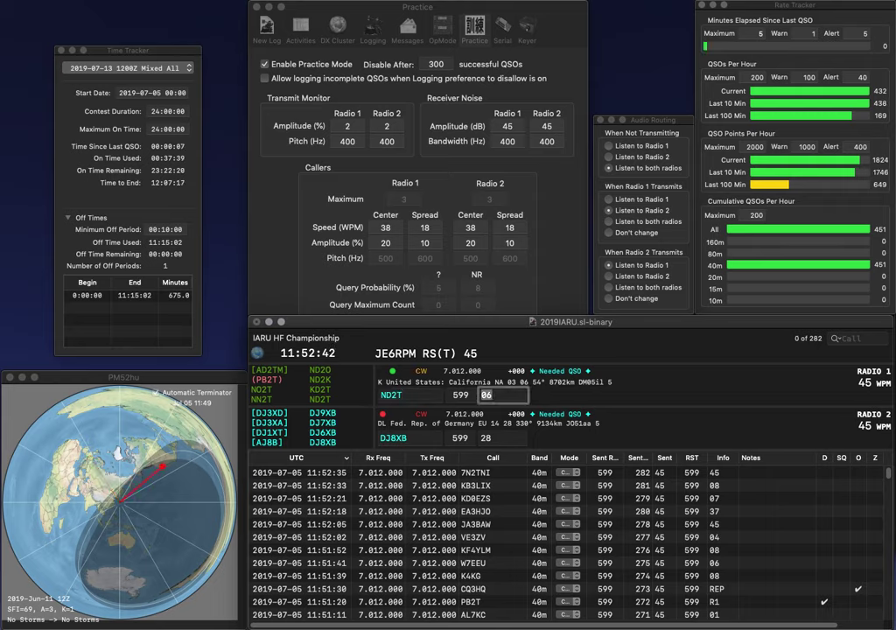
Step: Log ND2T on Radio 1 with exchange 06 and DJ8XB on Radio 2 with exchange 28
key(Tab)
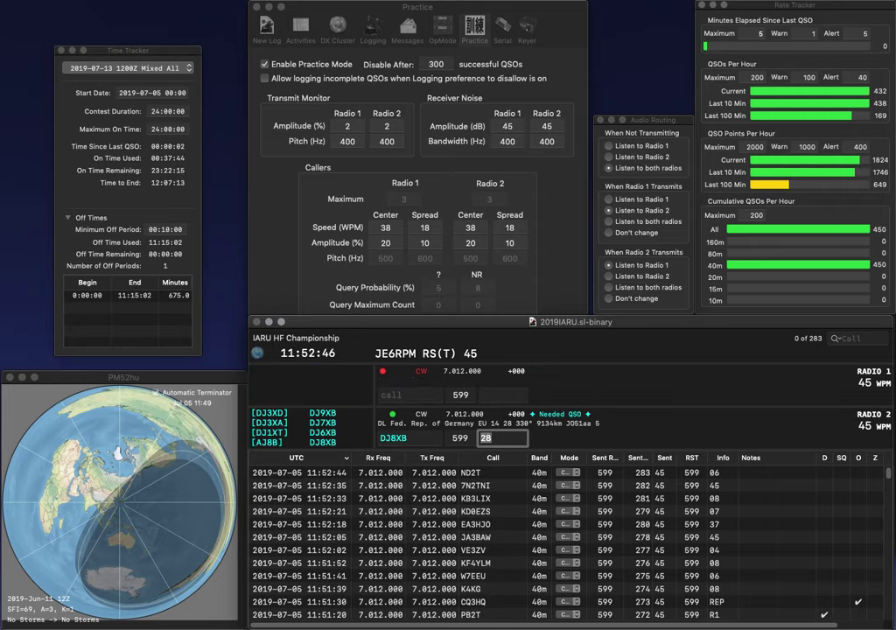
key(Return)
Step: Answer YS1MS on Radio 1, and enter and answer ZL2TLL on Radio 2
text(YS1MS)
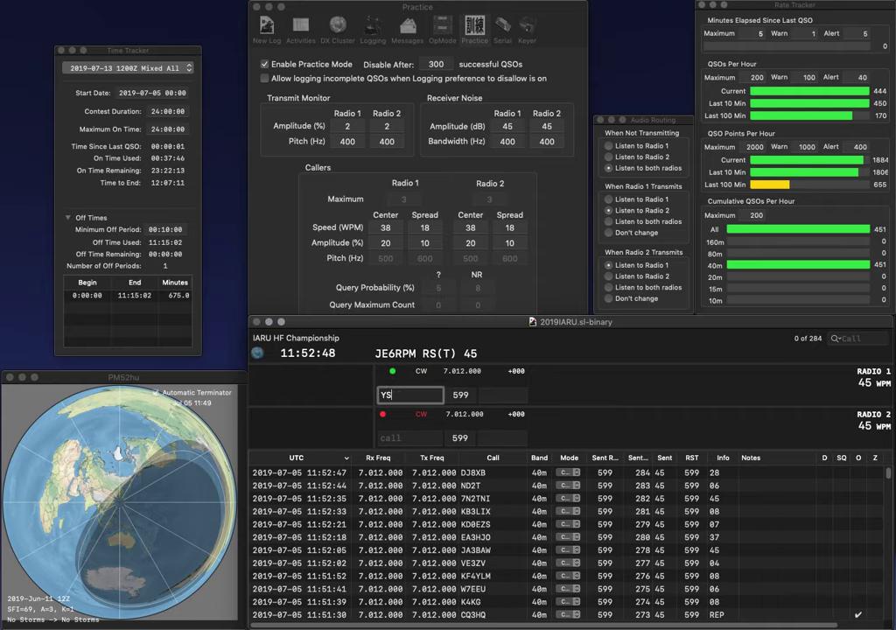
key(Return)
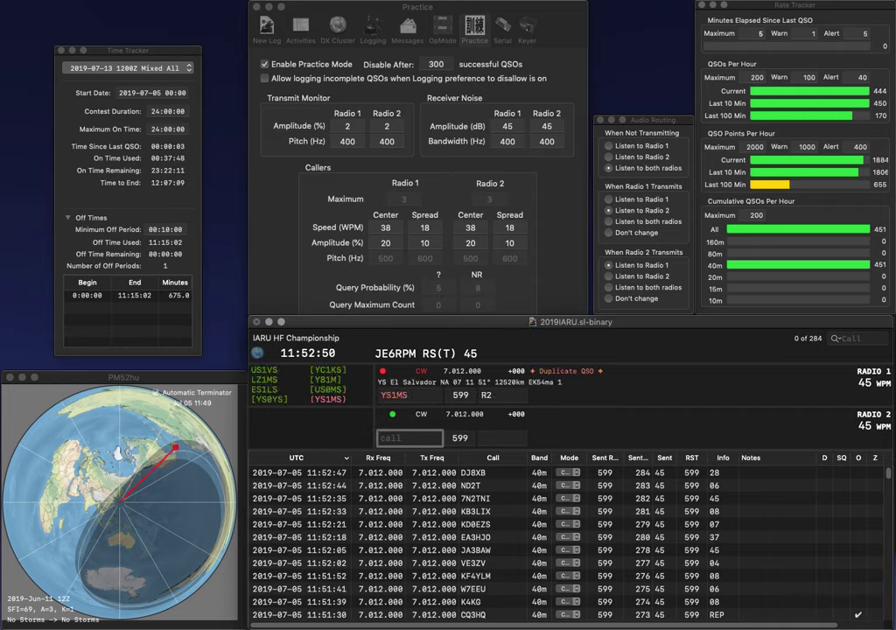
text(2TRL)
key(super+Left)
text(ZL)
key(super+Right)
key(BackSpace)
key(BackSpace)
text(LL)
key(Return)
key(Return)
key(Return)
key(Tab)
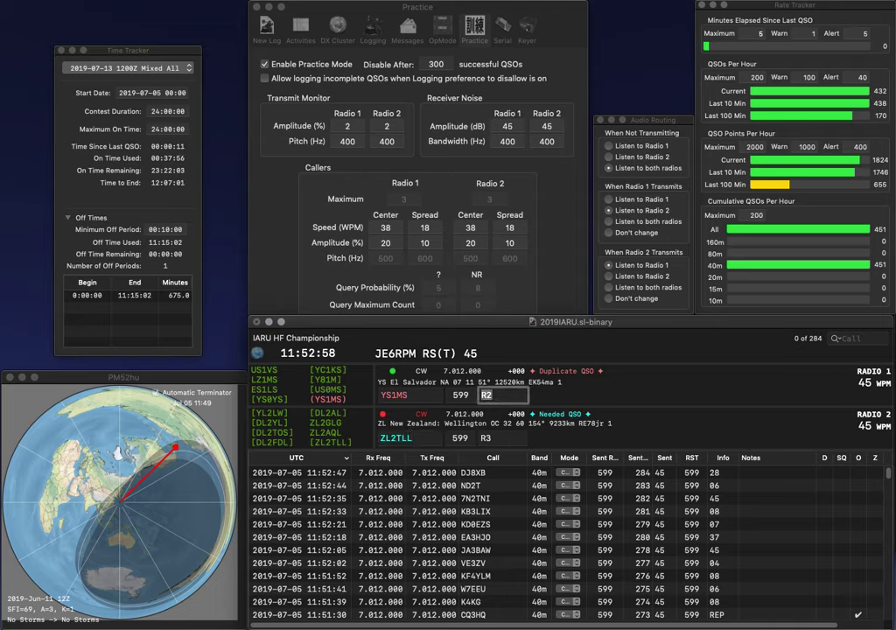
Step: Log YS1MS on Radio 1 with exchange R2 and ZL2TLL on Radio 2 with exchange R3
key(Tab)
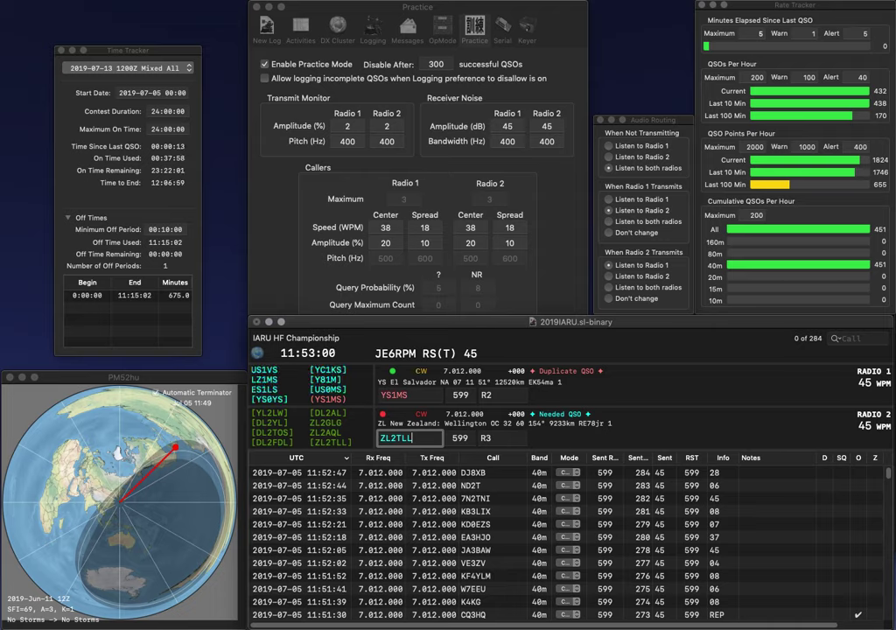
key(Return)
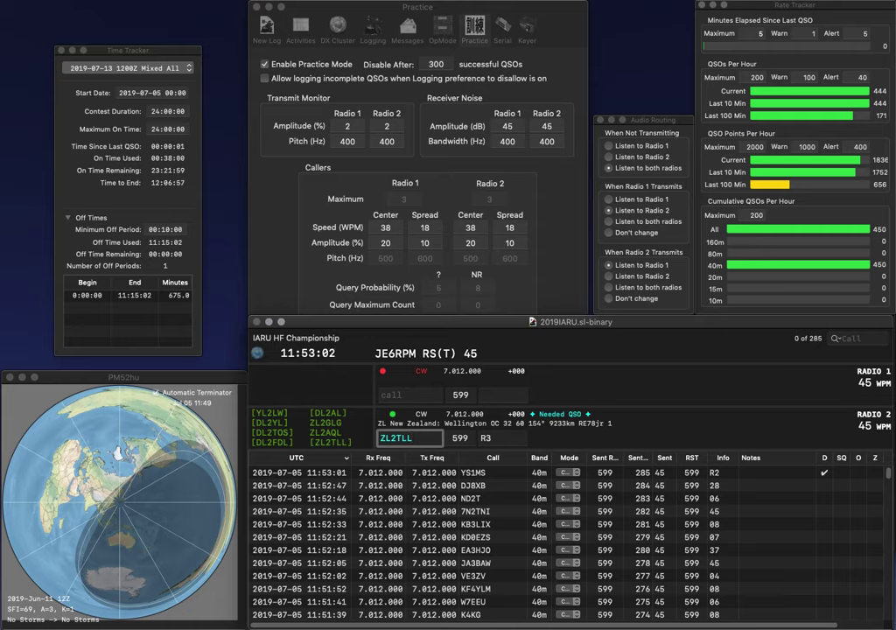
key(Return)
Step: Work and log Z30HQ on Radio 1 with exchange RSM and N1PGA on Radio 2 with exchange 08
text(Z)
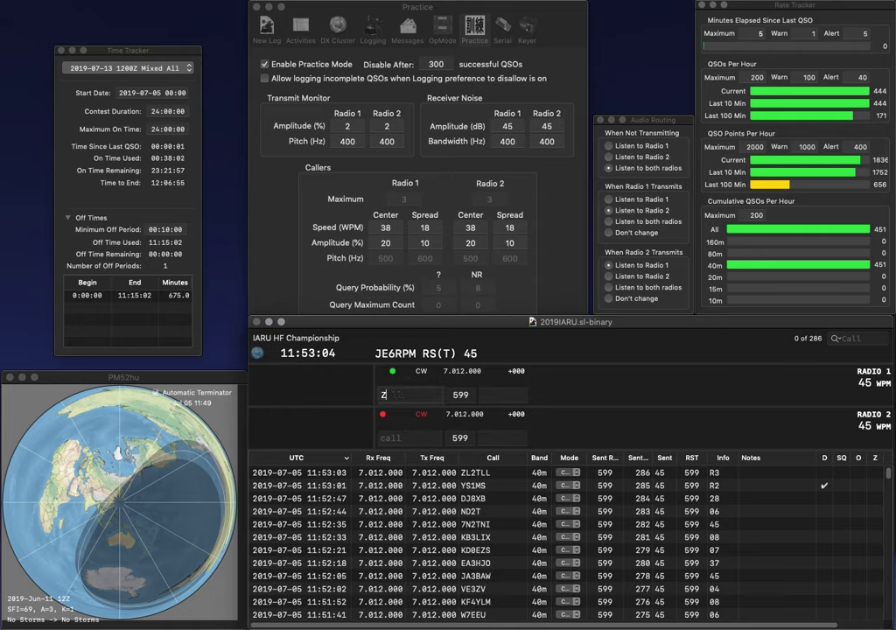
text(30HQ)
key(Return)
text(N)
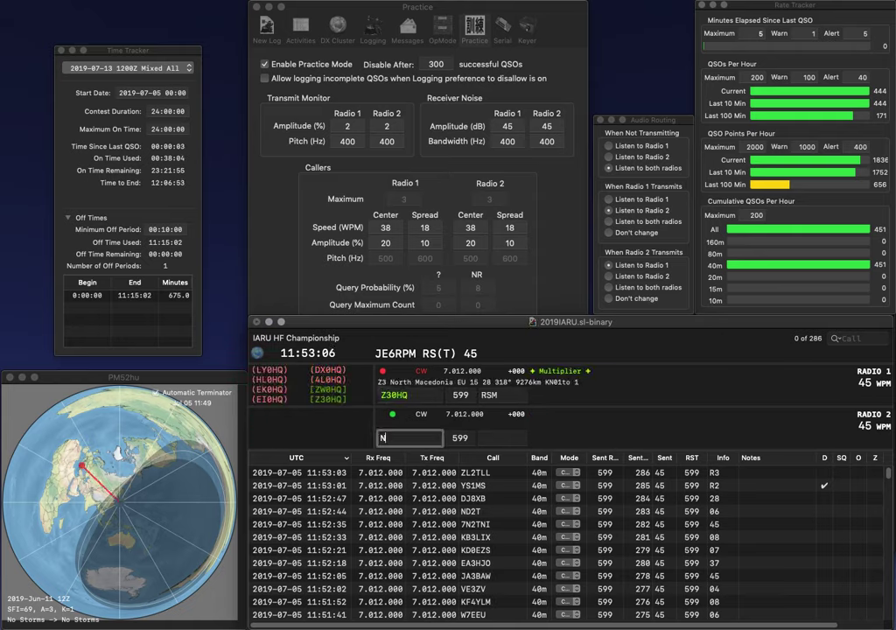
text(1PGA)
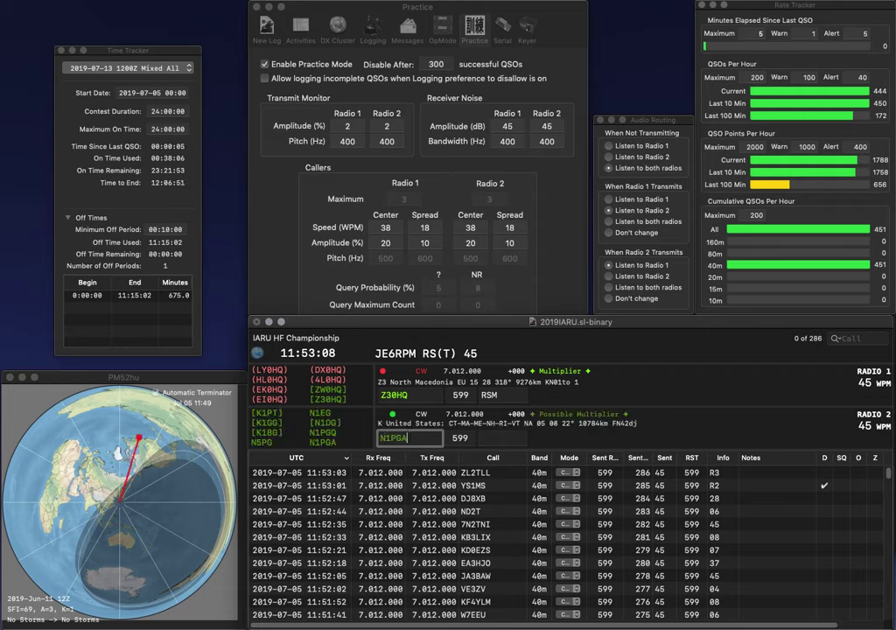
key(Return)
key(Tab)
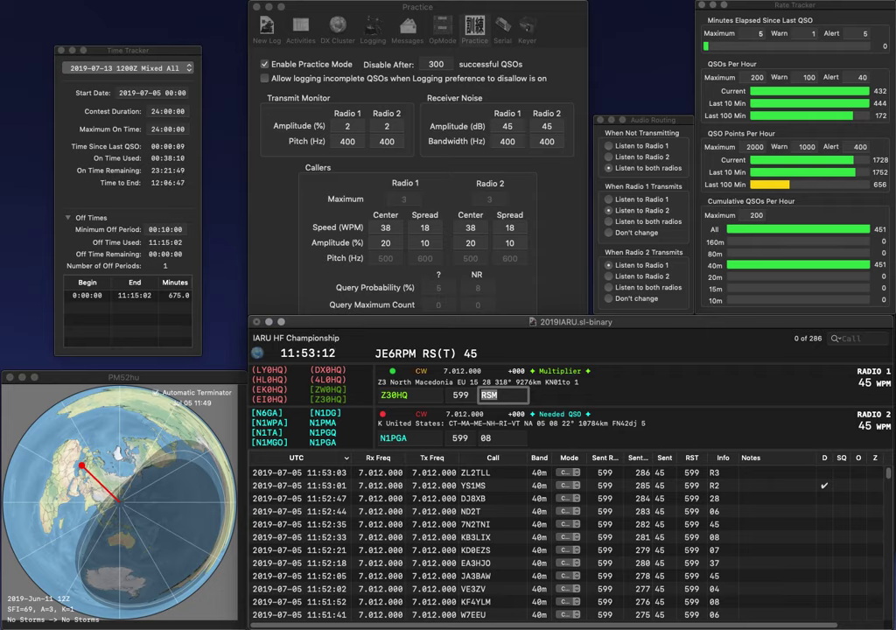
key(Return)
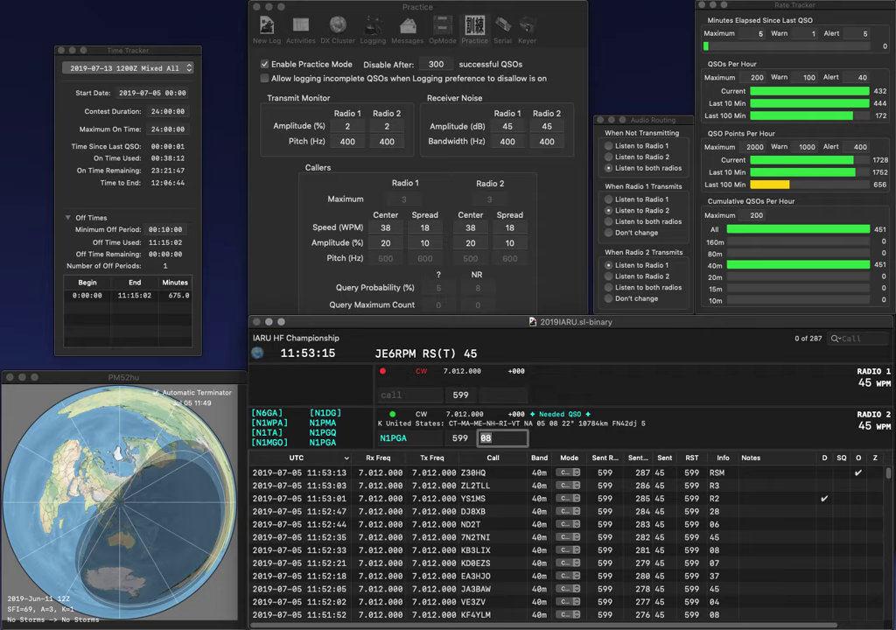
key(Return)
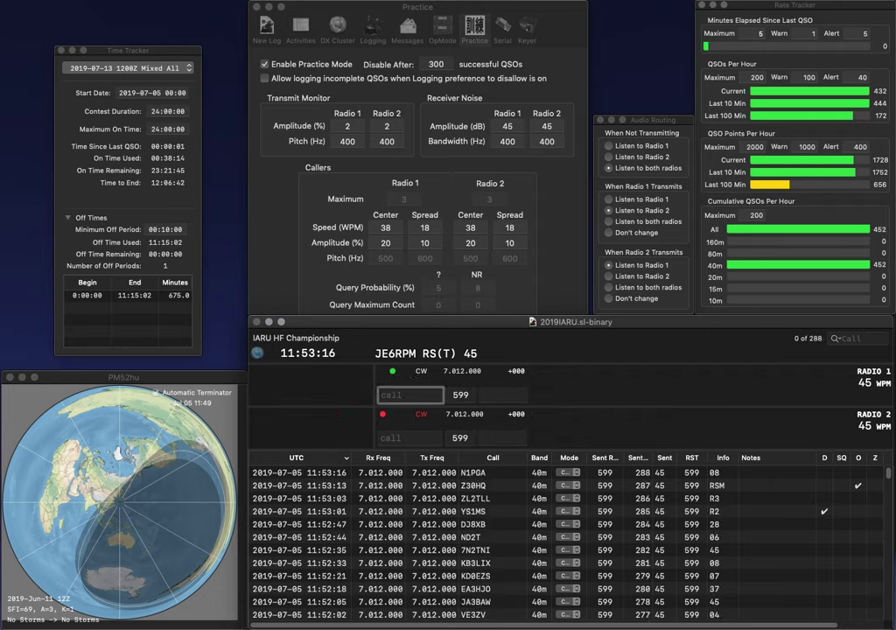
text(R7AC)
key(Return)
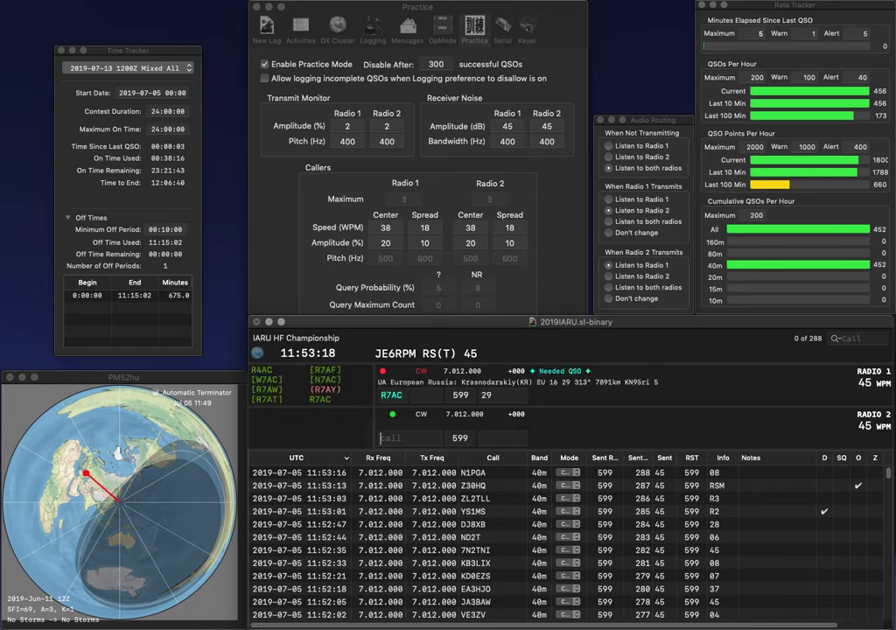
text(PY3)
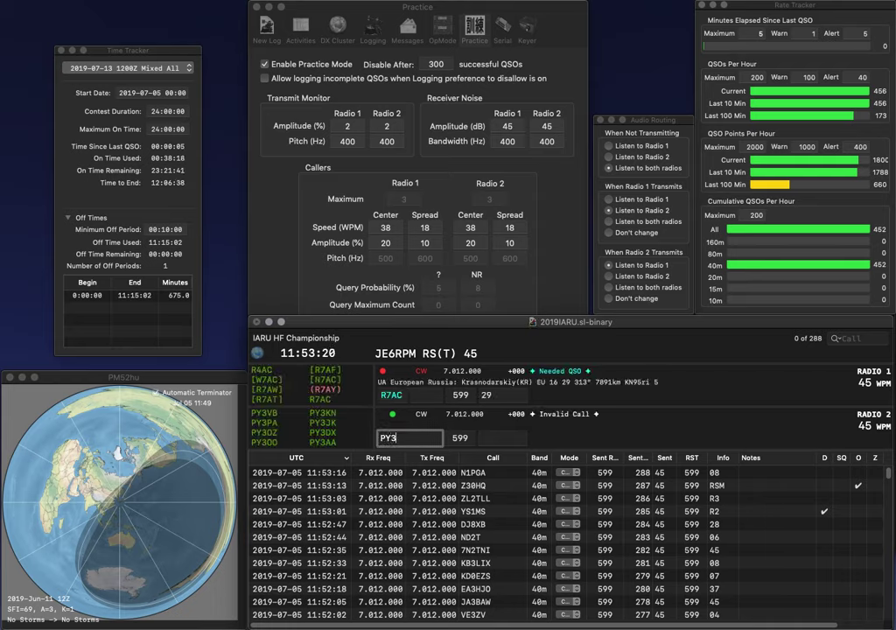
key(BackSpace)
text(2CP)
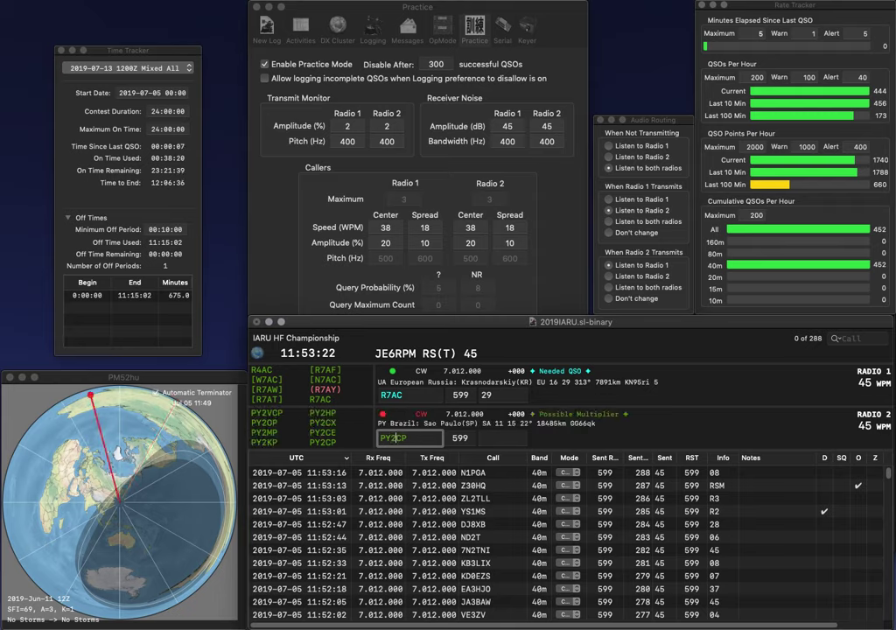
key(Return)
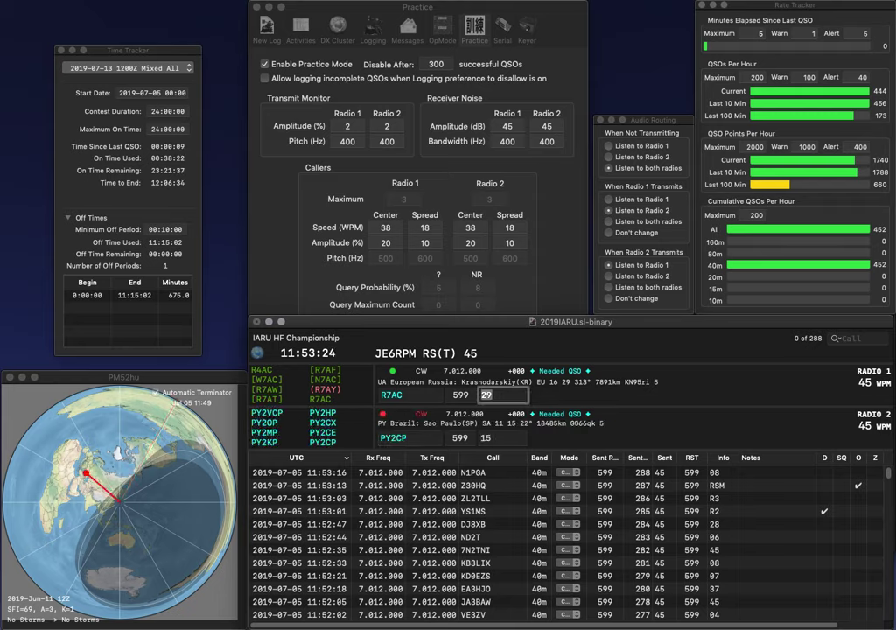
key(Tab)
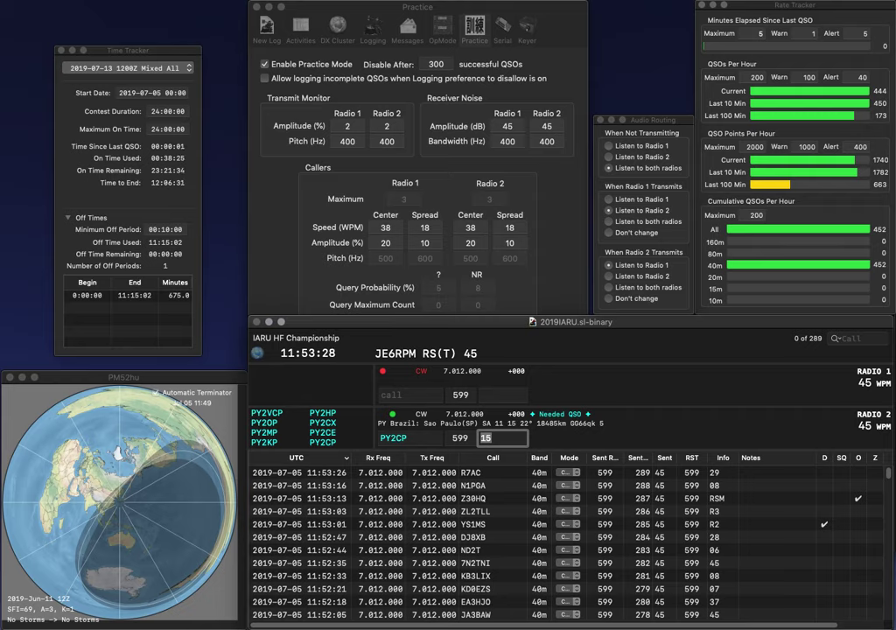
key(Return)
Step: Work and log YT0HQ on Radio 1 with exchange SRS, entering the partial call HIC on Radio 2 in between
text(YT)
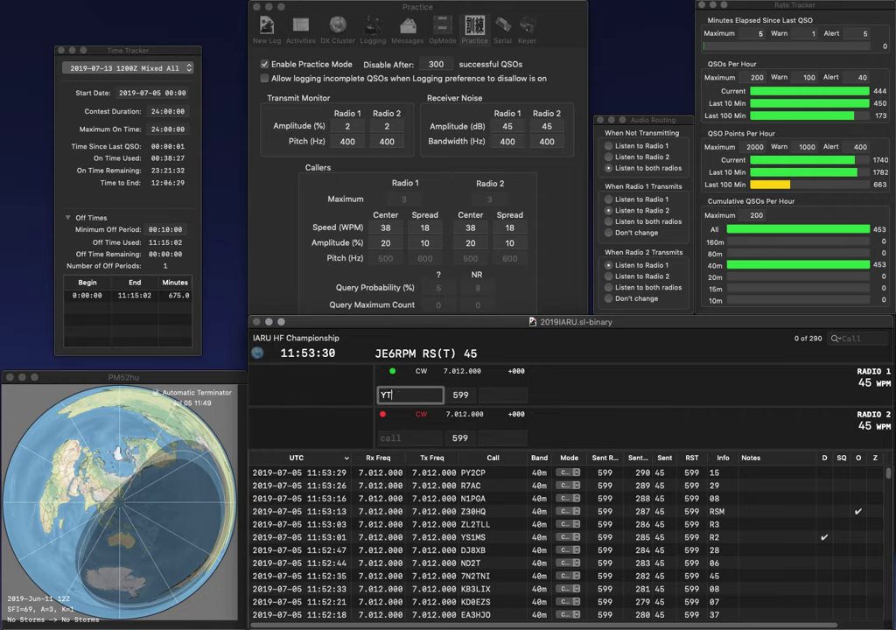
text(0HQ)
key(Return)
text(S)
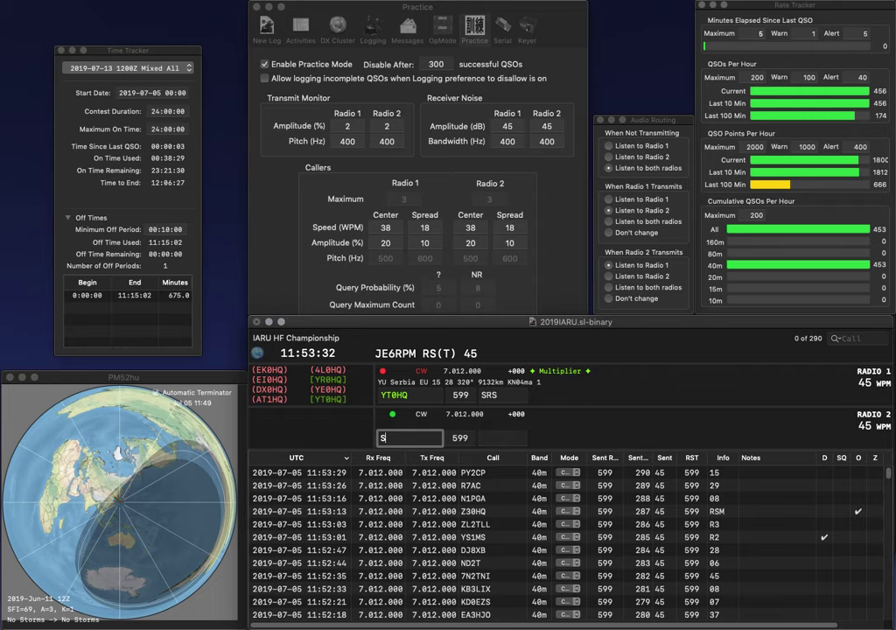
key(BackSpace)
text(HIC)
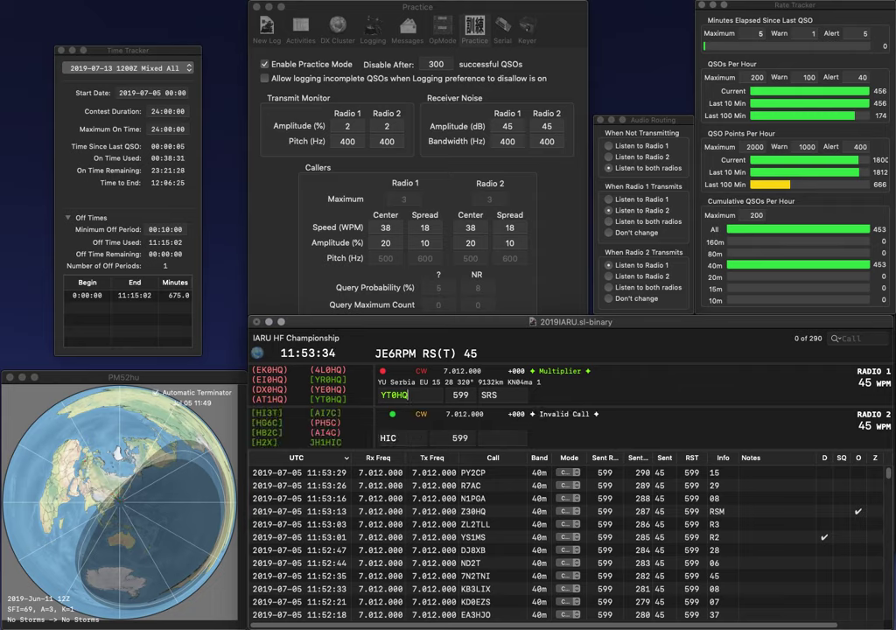
key(Tab)
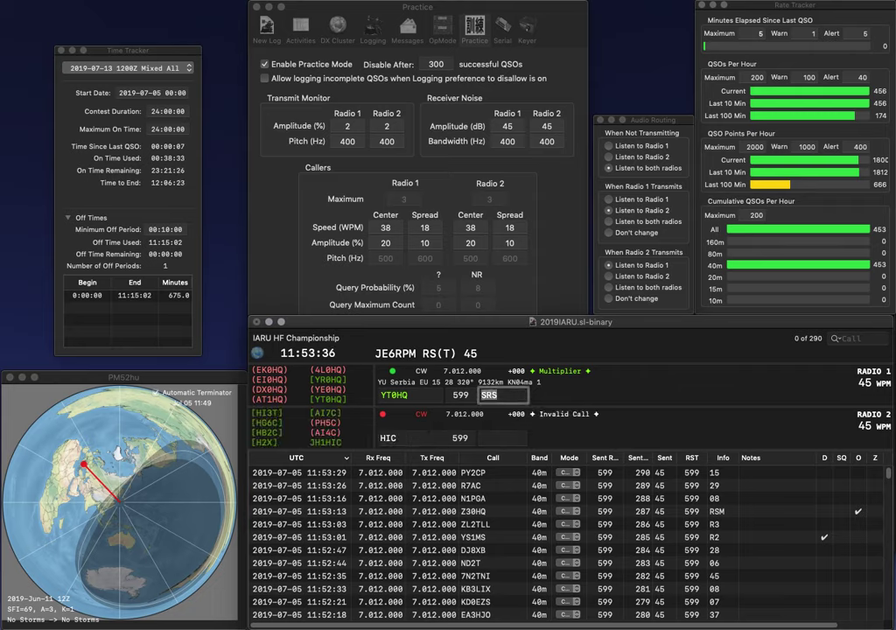
key(Return)
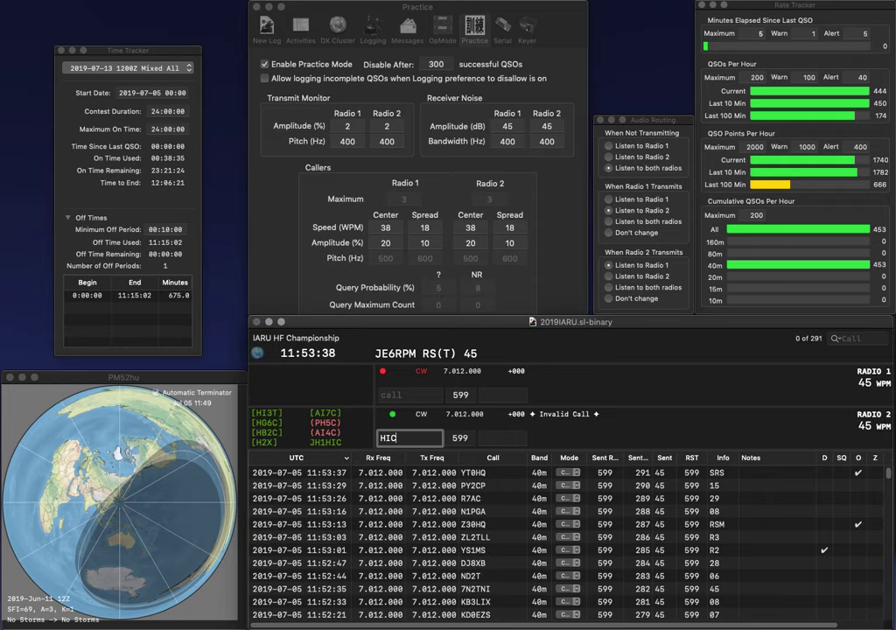
key(BackSpace)
text(3RCD)
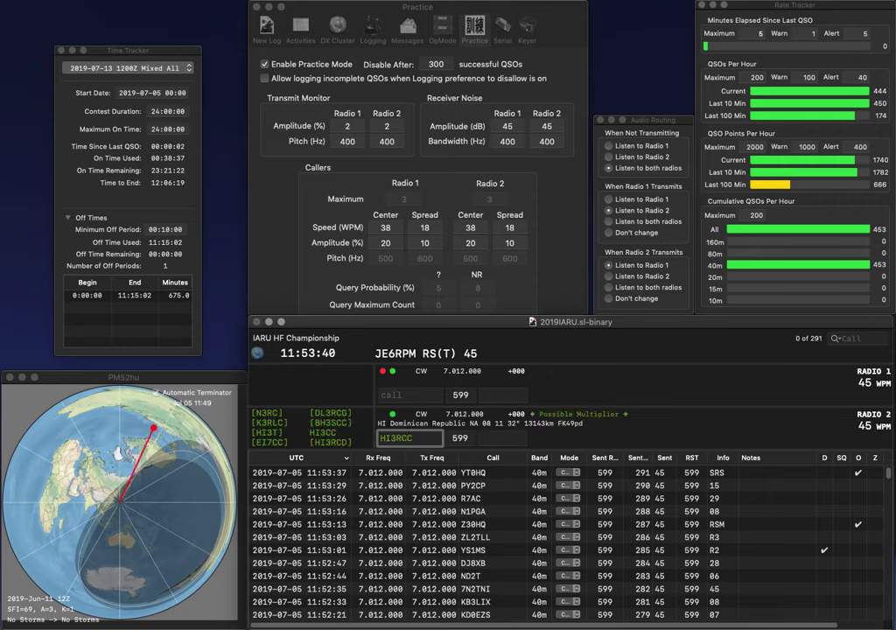
key(Return)
text(9OW)
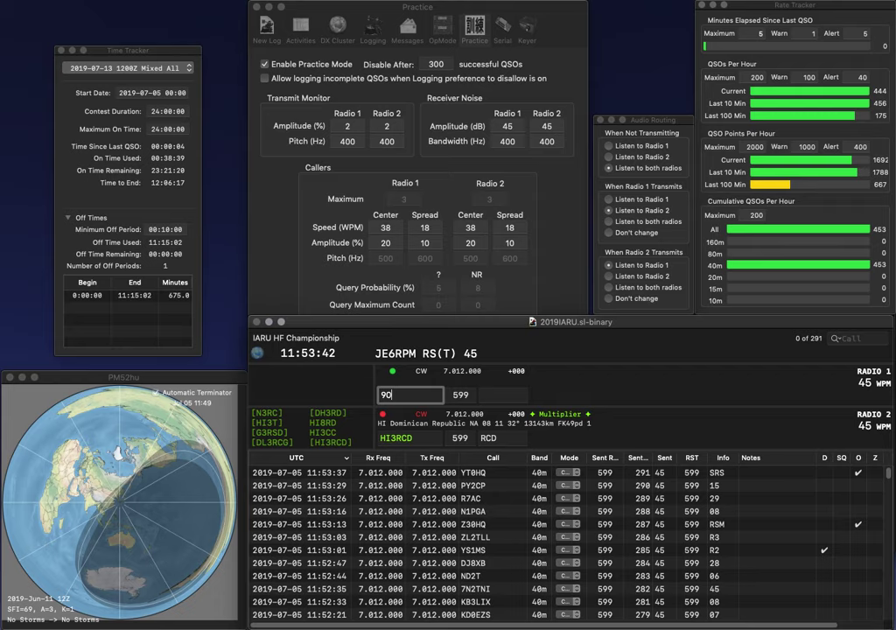
key(Home)
text(RW)
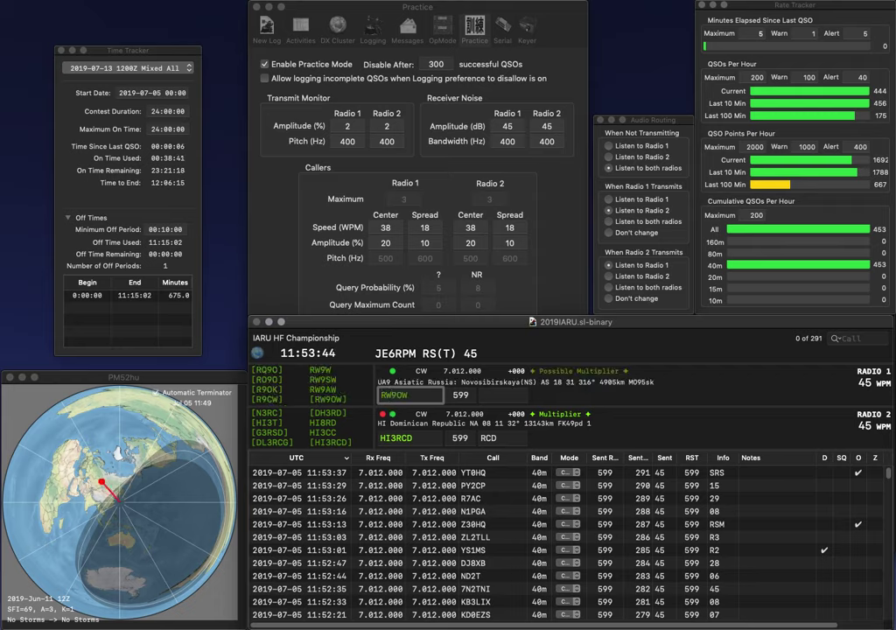
key(Return)
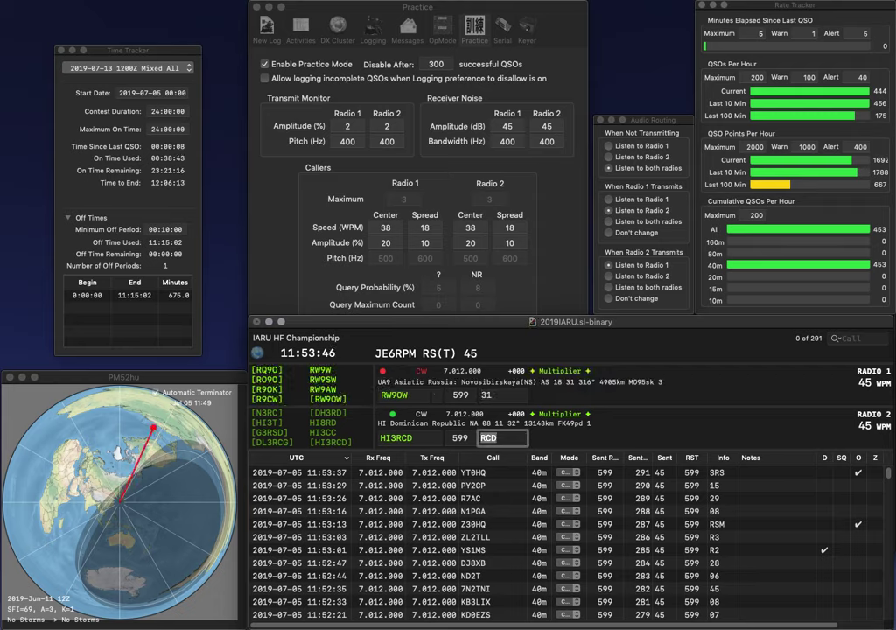
key(Return)
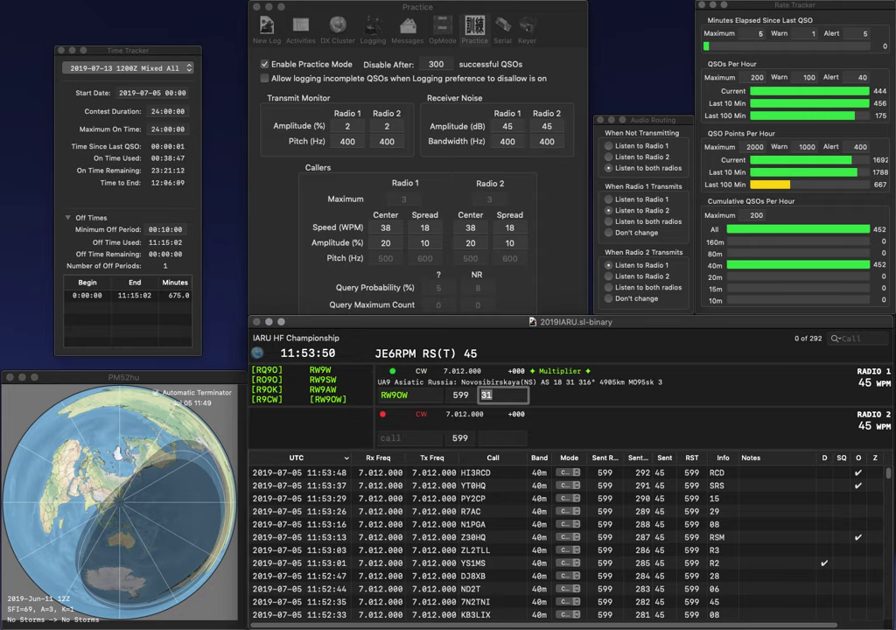
key(Return)
text(Y)
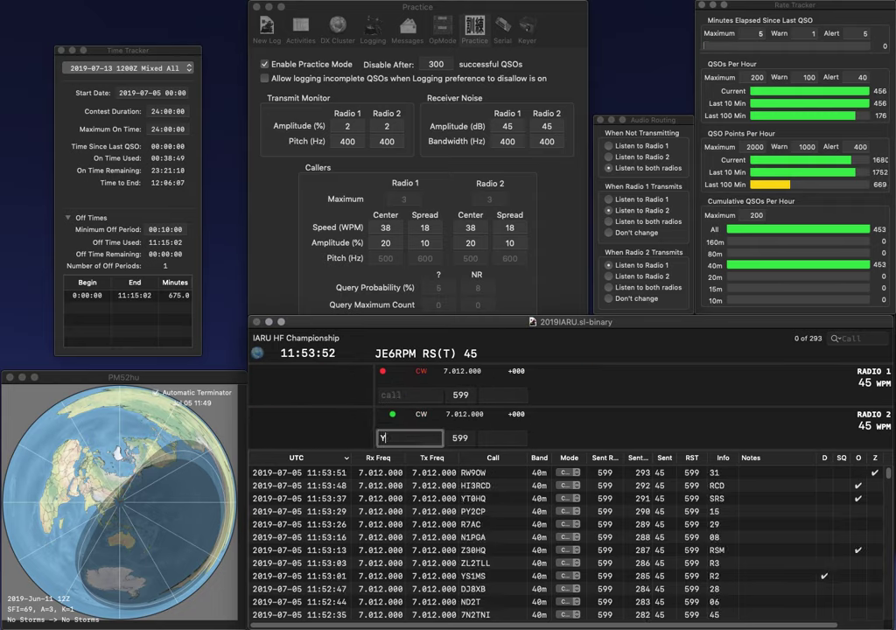
text(B2WA)
key(Return)
text(F6KMX)
key(Return)
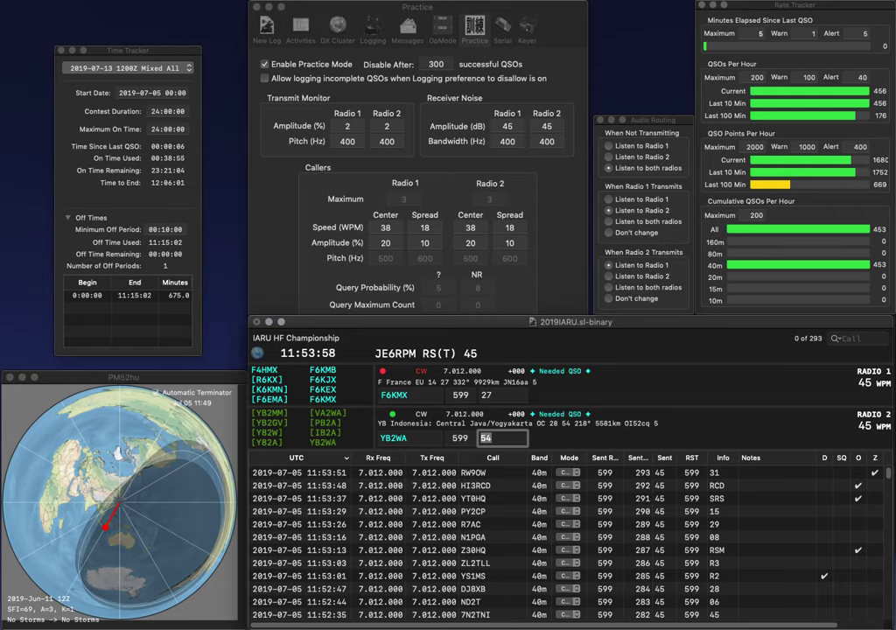
key(Return)
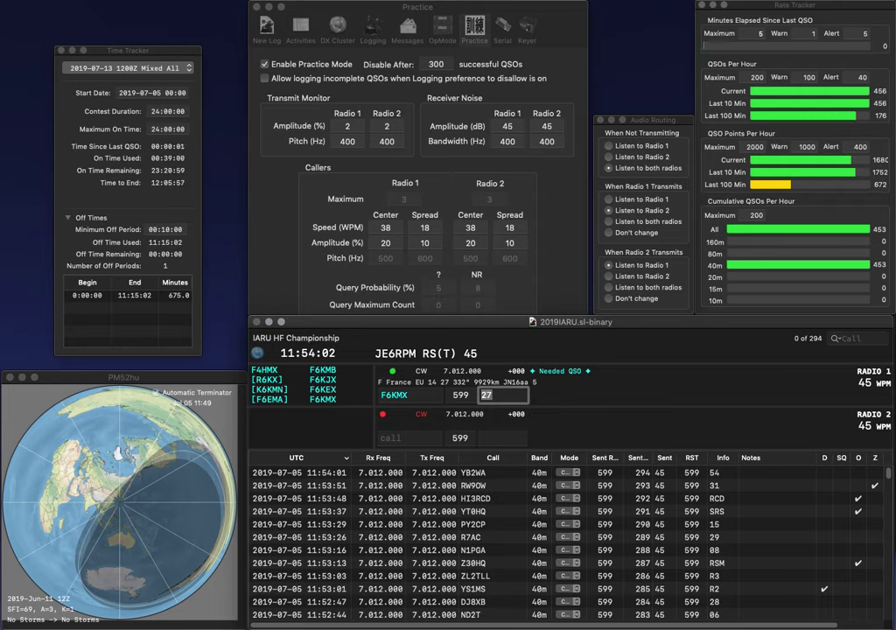
key(Return)
text(N)
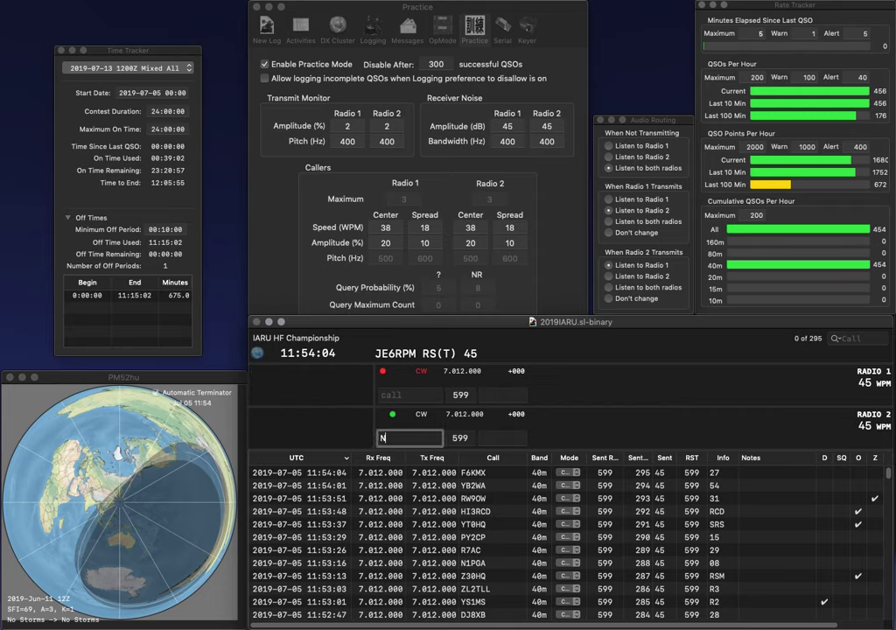
text(5YCI)
key(Return)
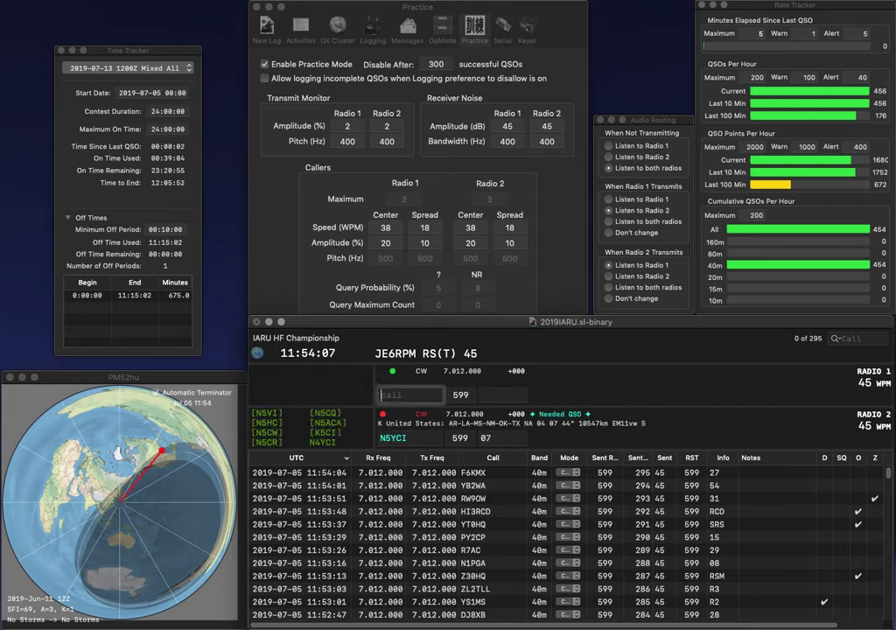
text(N9LXF)
key(Return)
Step: Correct the call on Radio 2 to N4YCI and answer it again
key(Delete)
text(4)
key(Return)
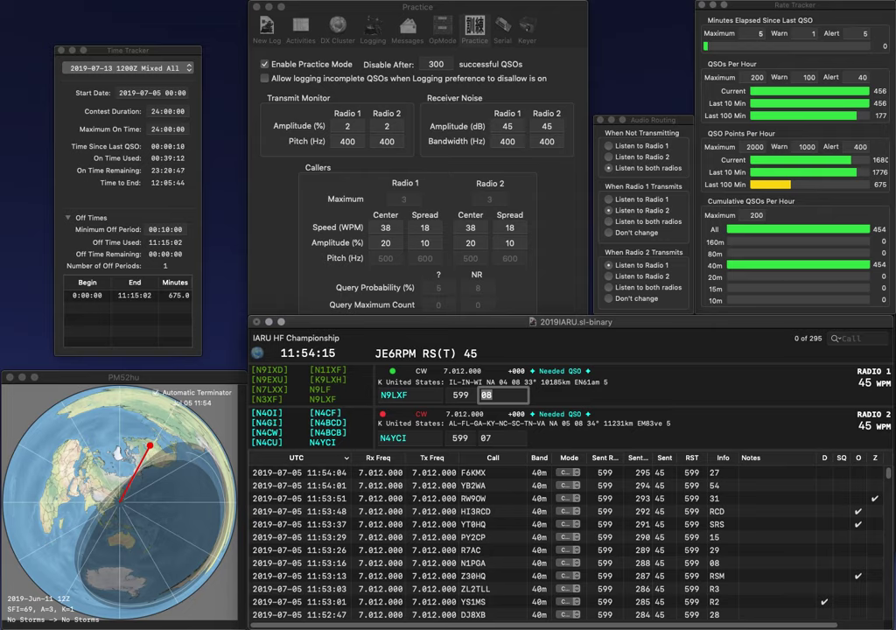
key(Return)
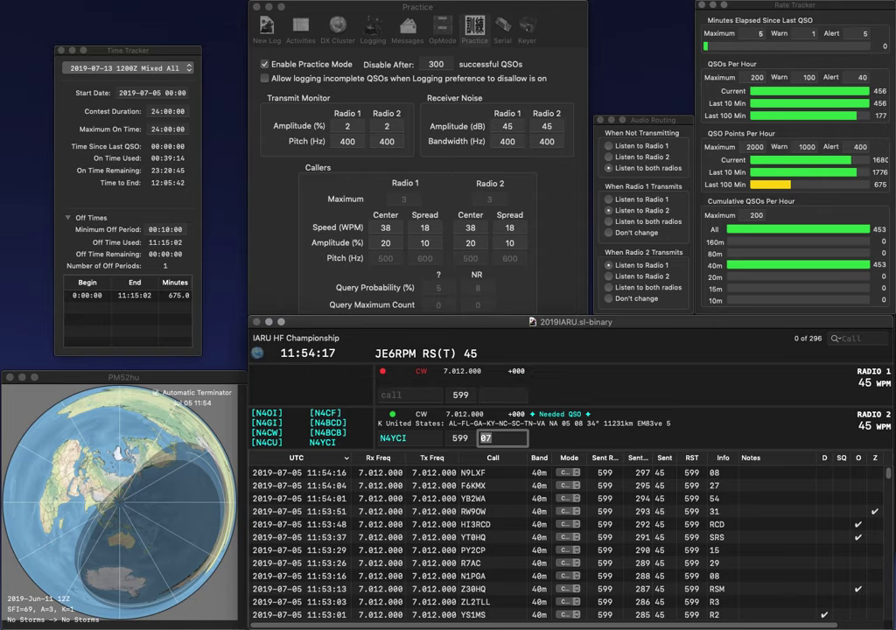
key(Return)
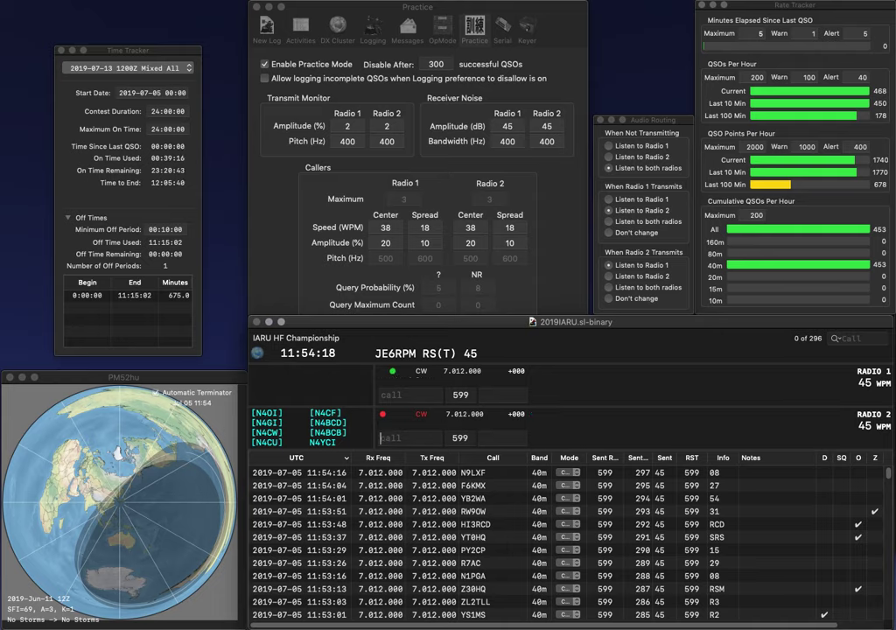
Step: Answer the partial calls 4H on Radio 1 and O8T on Radio 2
key(grave)
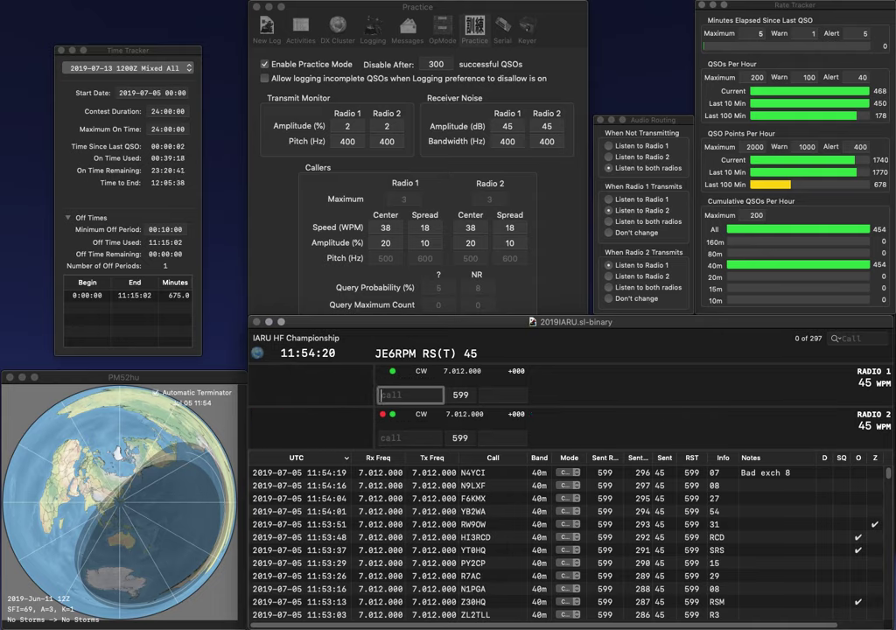
text(4H)
key(Return)
text(O8T)
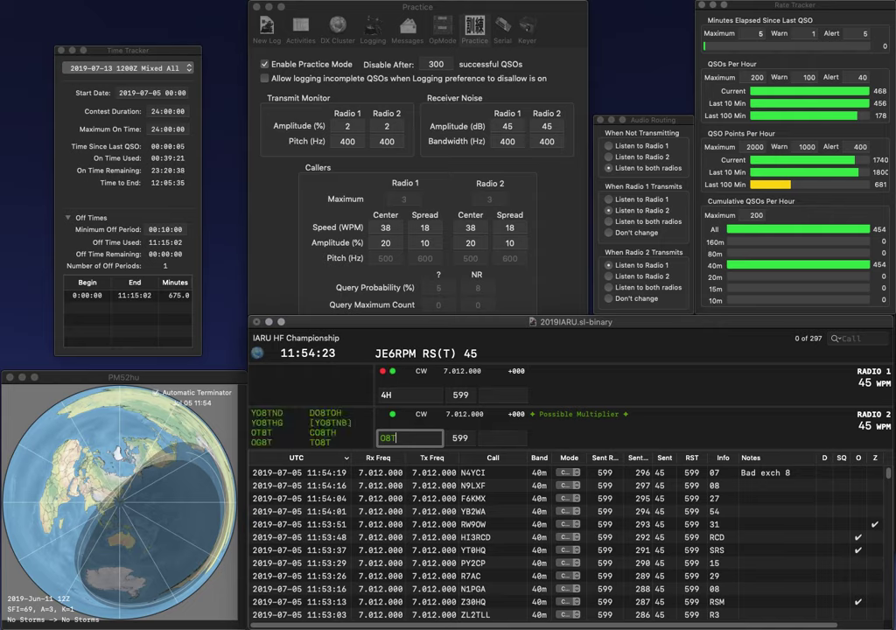
key(Return)
Step: Complete the partial calls as 9Y4HQ on Radio 1 and YO8TSB on Radio 2, and answer both
key(Home)
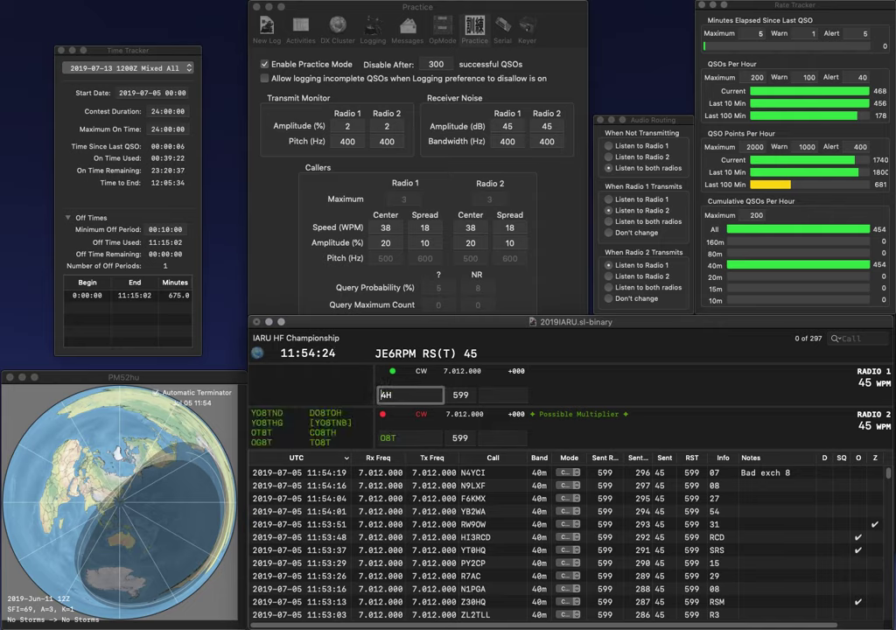
text(9Y4H)
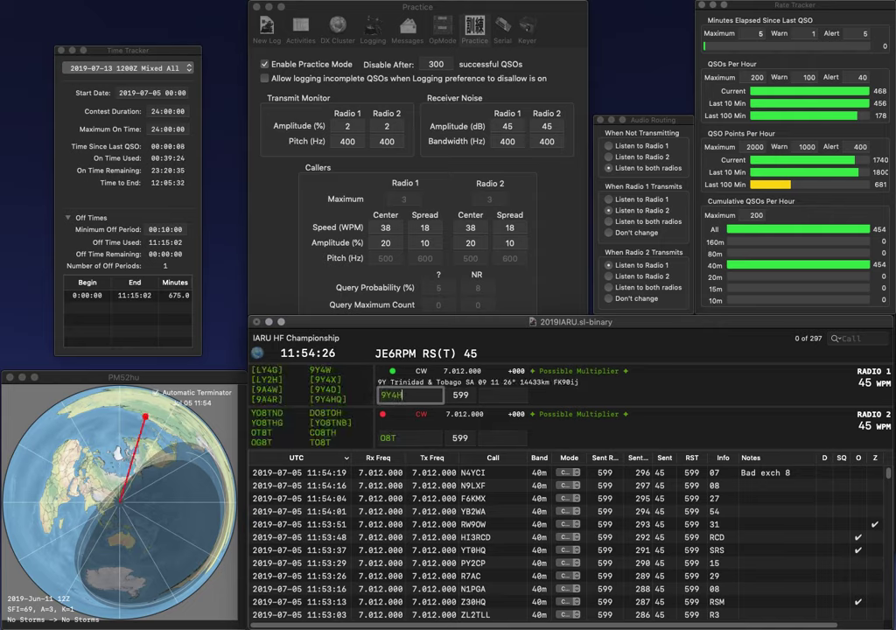
text(Q)
key(Return)
text(YO8T)
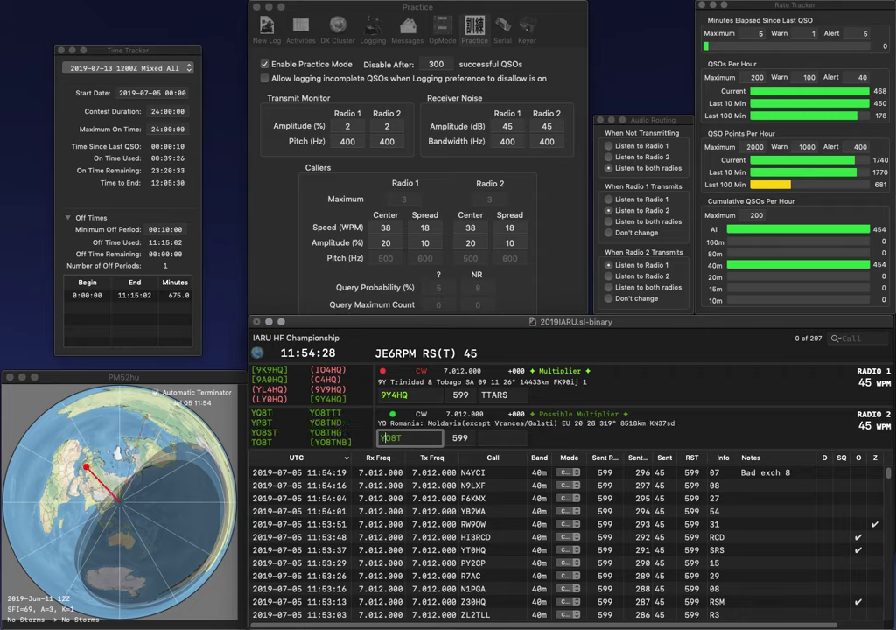
text(SB)
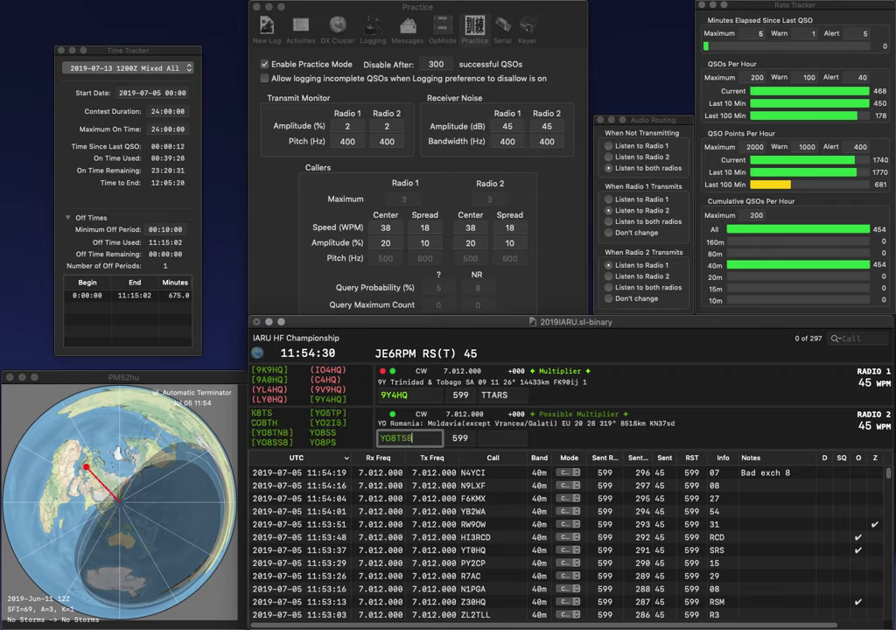
key(Return)
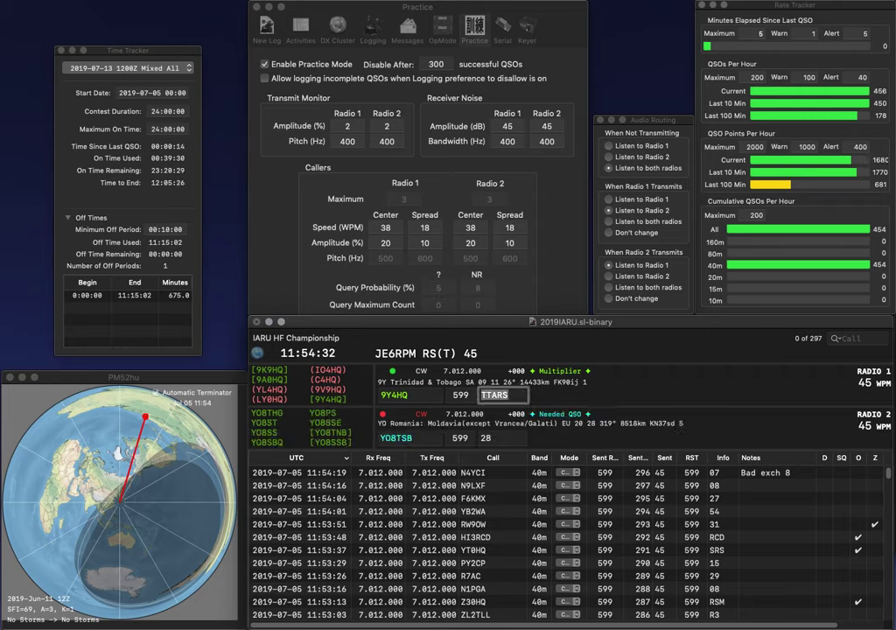
key(Tab)
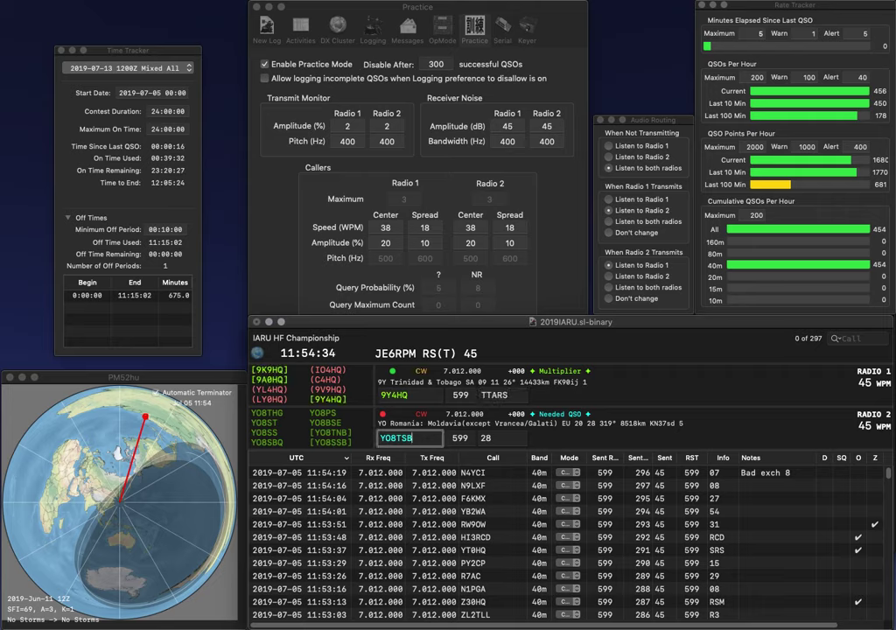
key(BackSpace)
text(G)
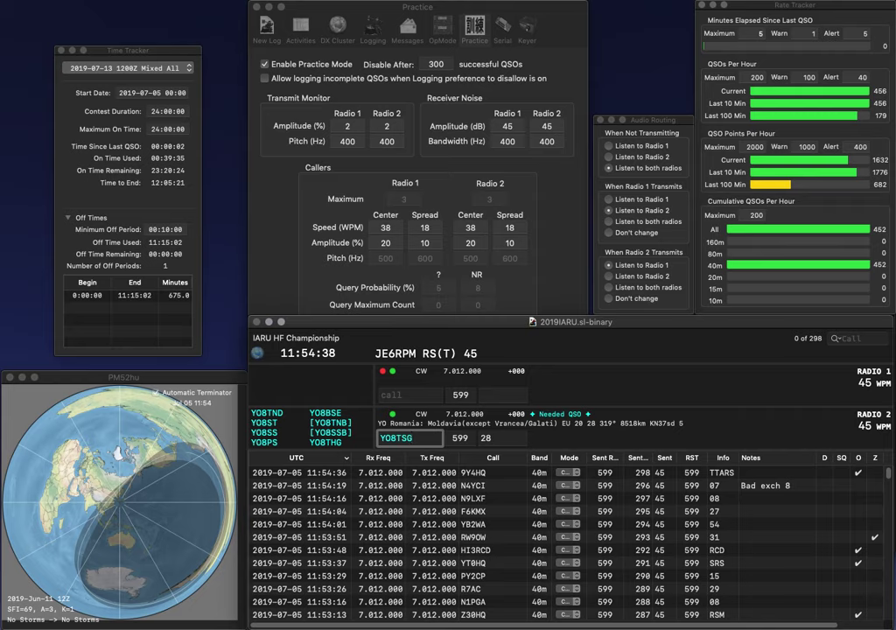
key(BackSpace)
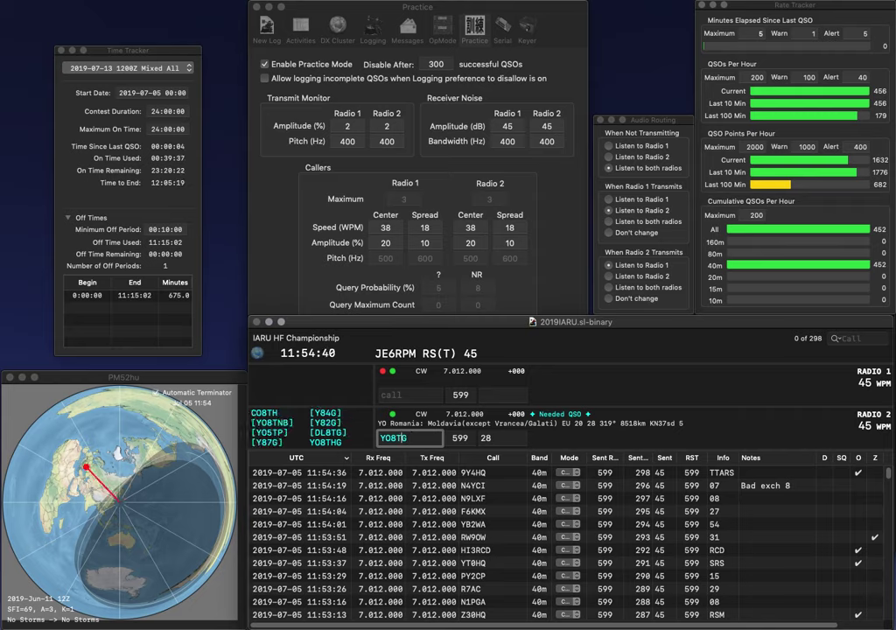
text(H)
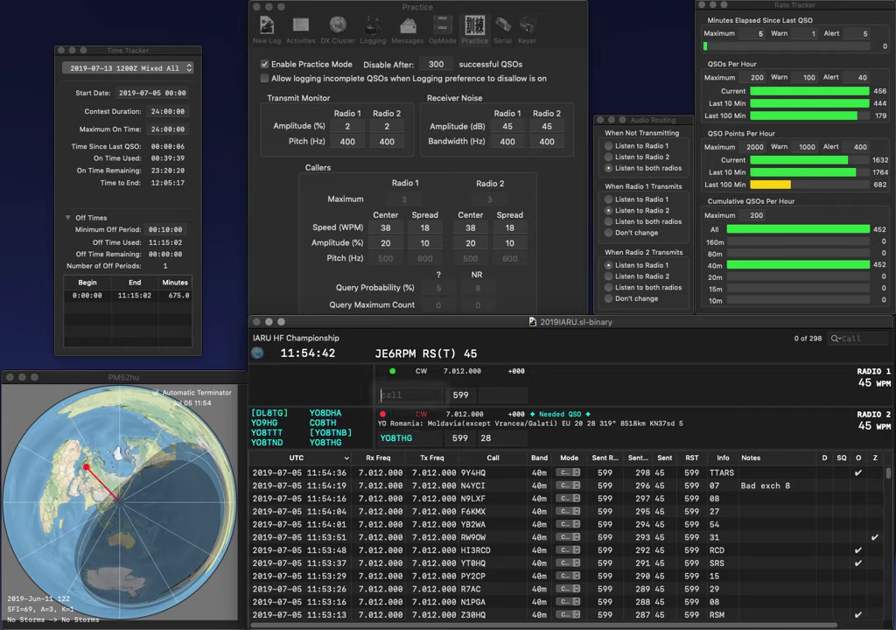
text(XE1)
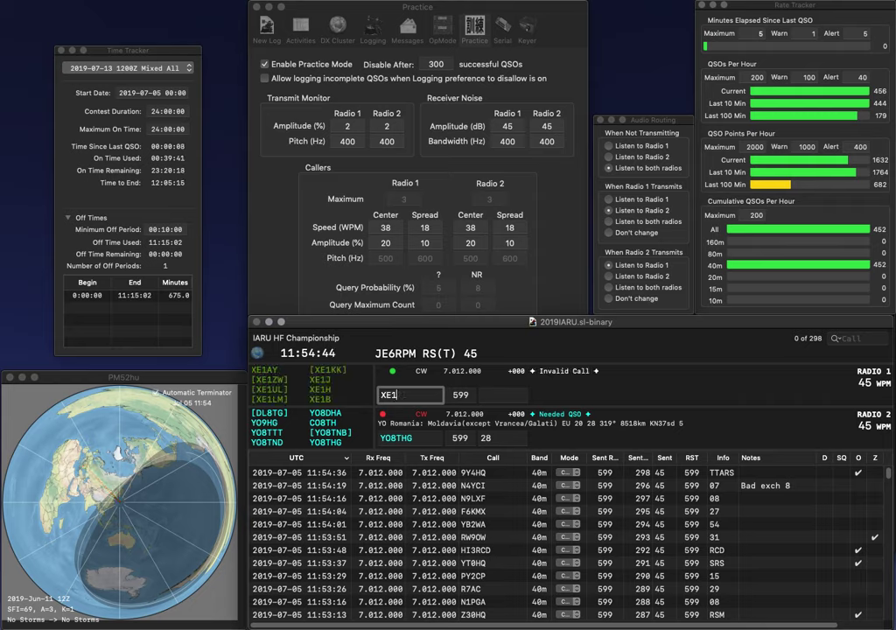
text(B)
key(Return)
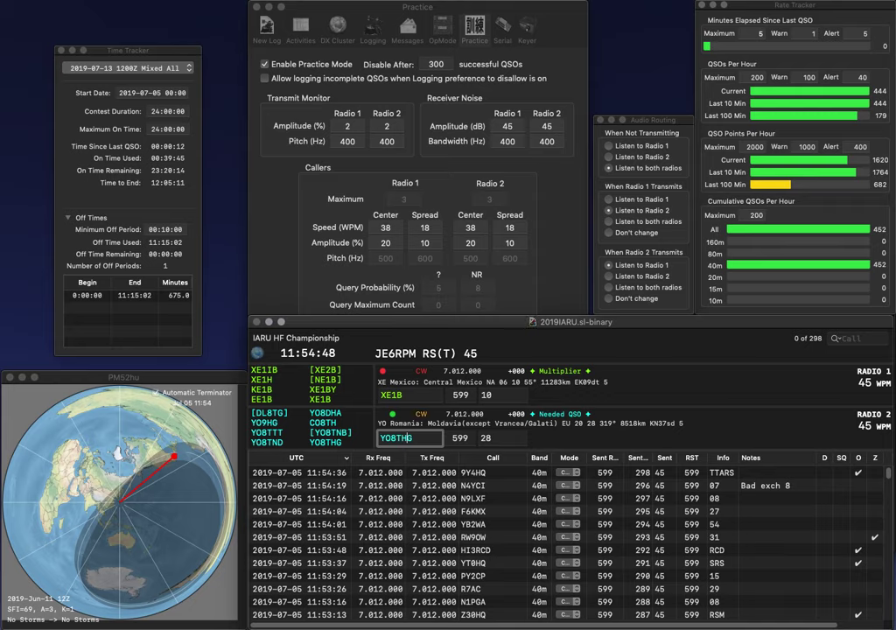
key(Return)
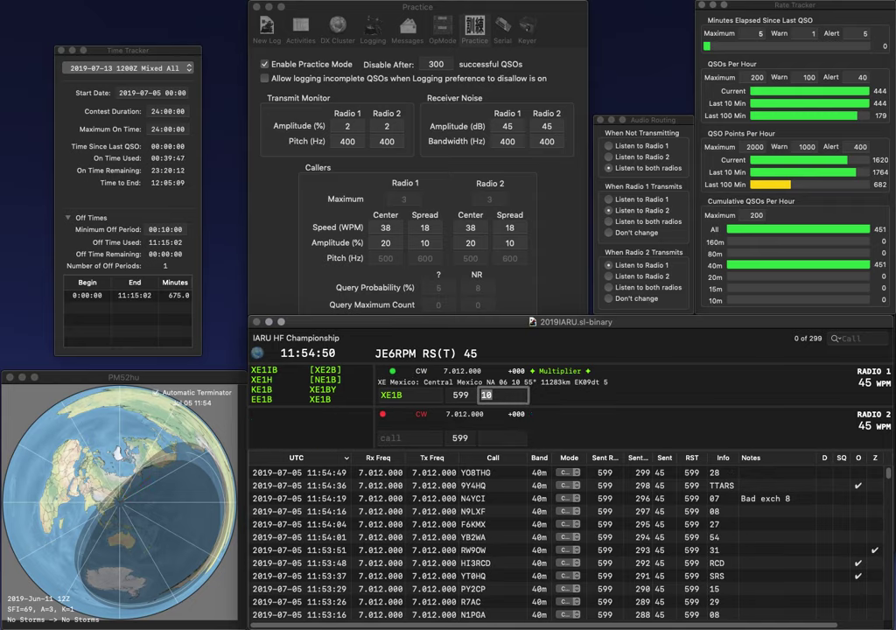
key(Return)
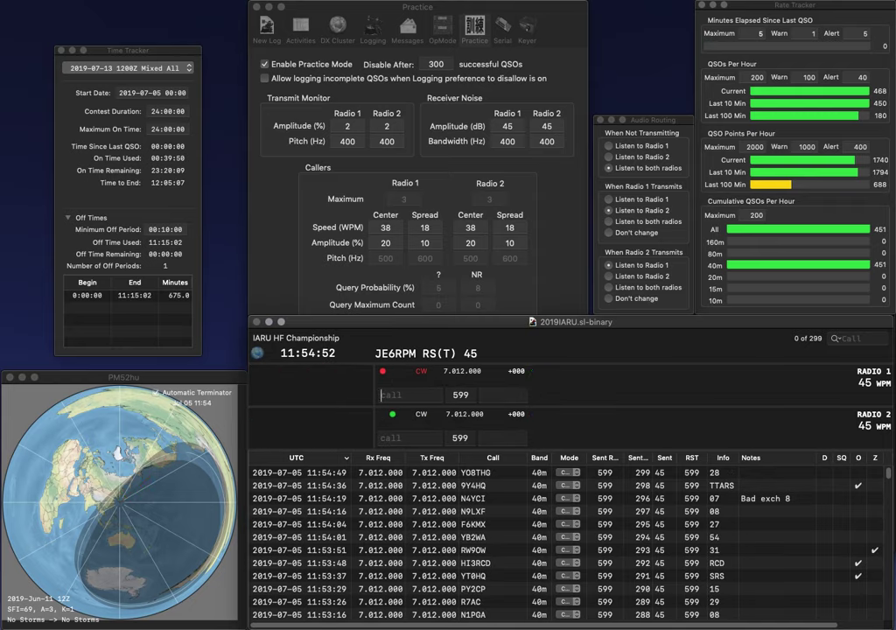
Step: Answer the partial call L on Radio 2 and W4FV on Radio 1
text(L)
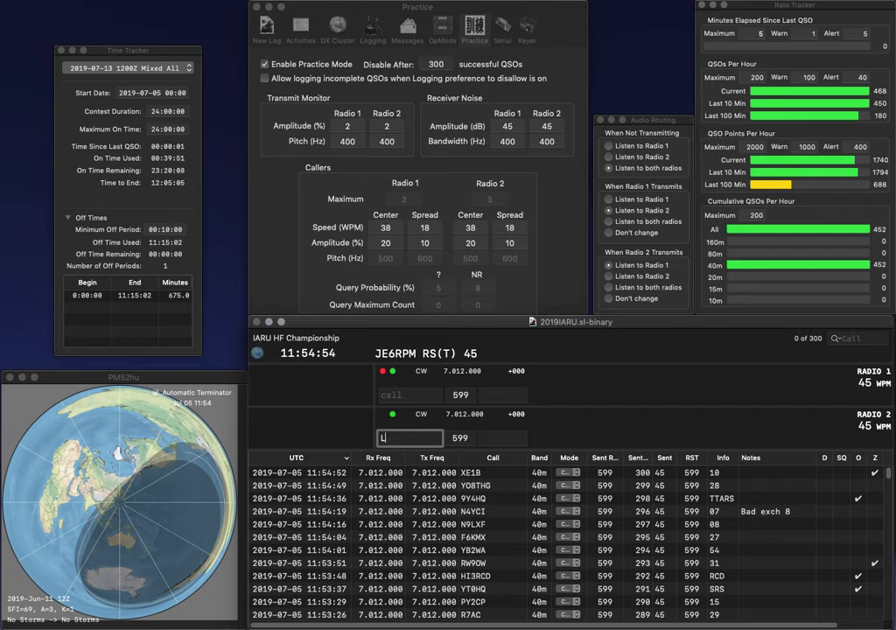
key(Return)
text(W4)
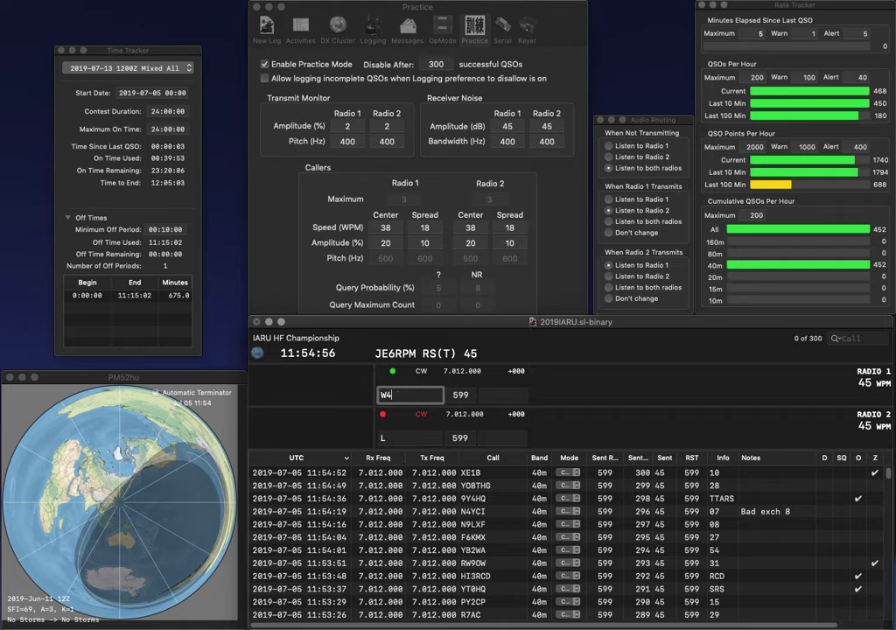
text(FV)
key(Return)
Step: Complete the partial call on Radio 2 as N2ZL and answer it
text(N)
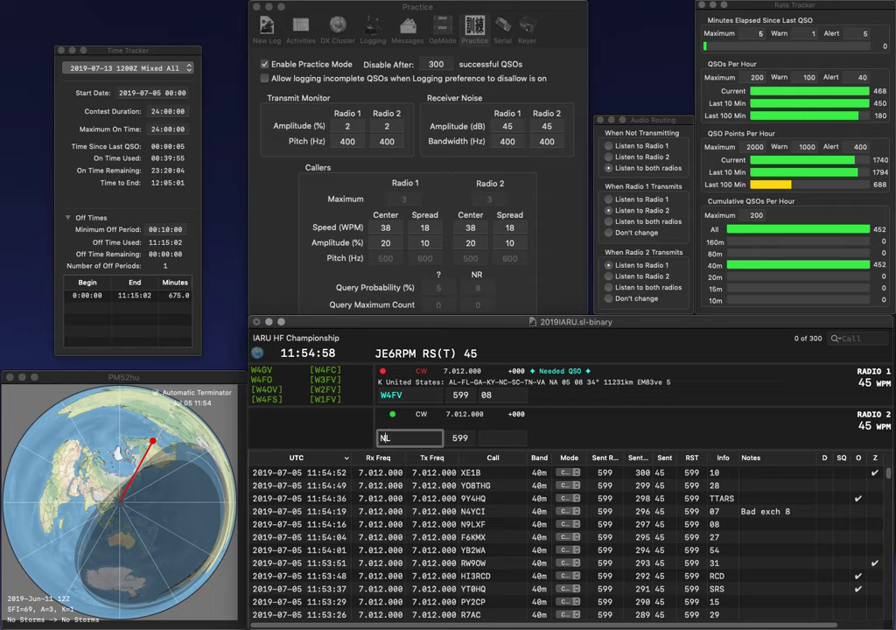
text(2Z)
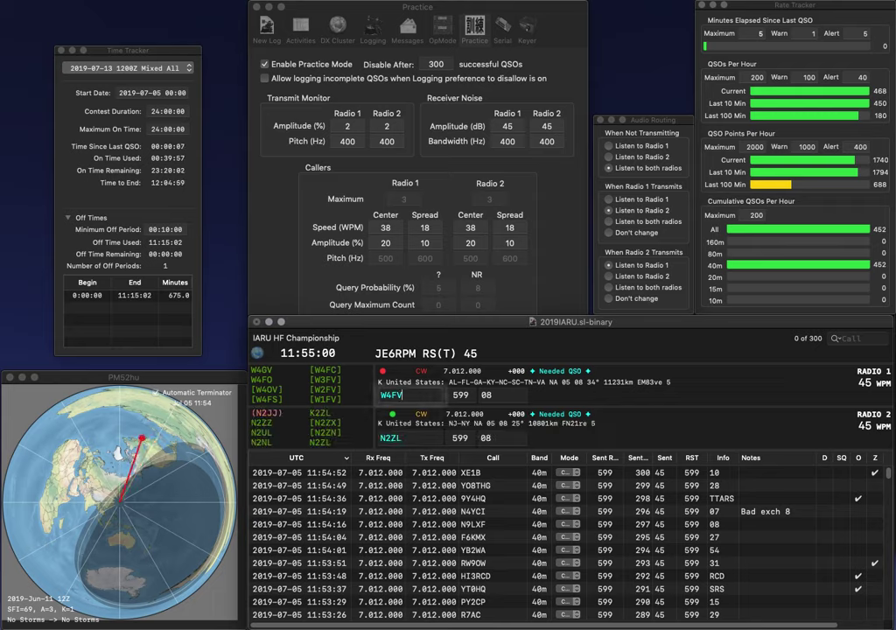
key(Return)
key(Left)
key(Left)
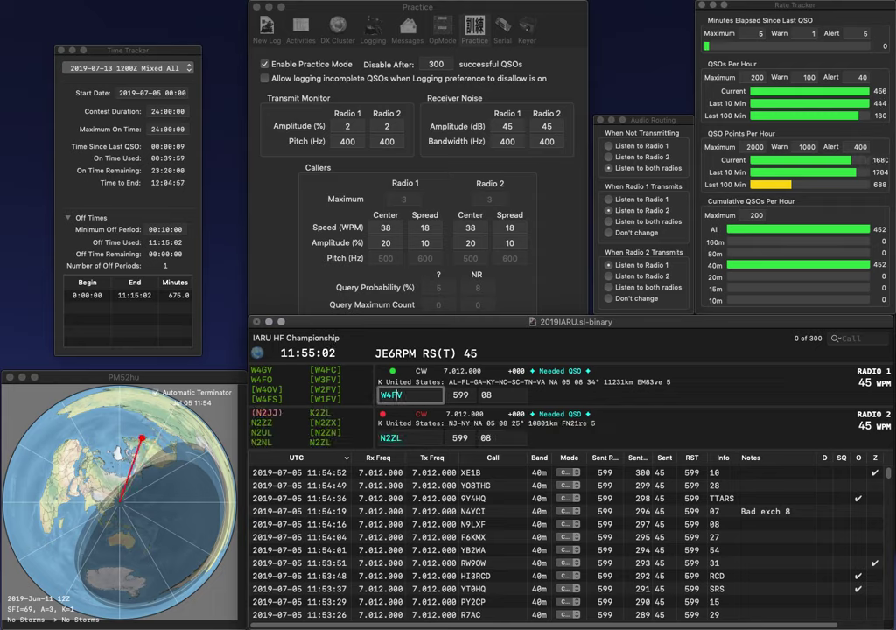
text(2)
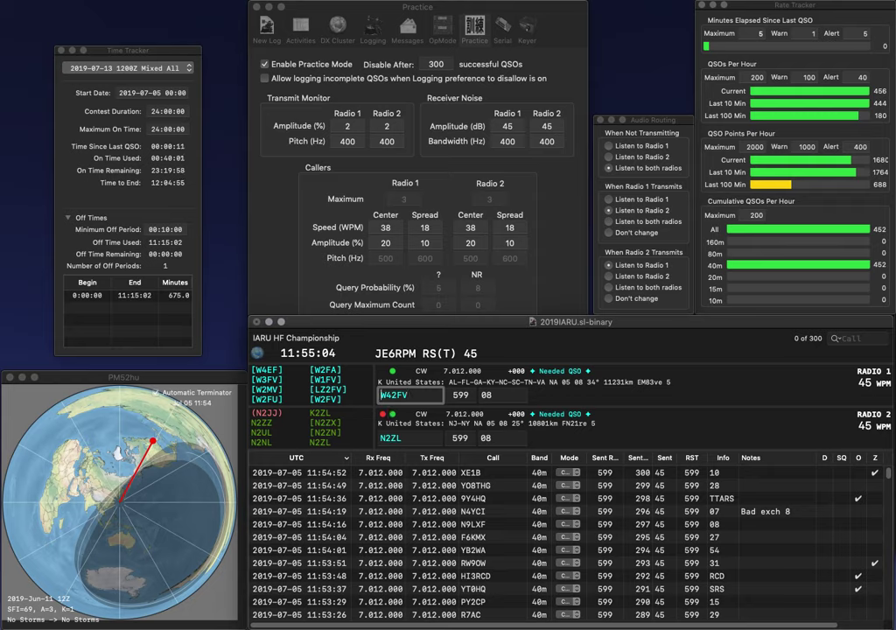
key(Right)
key(Delete)
key(Return)
key(Return)
key(Tab)
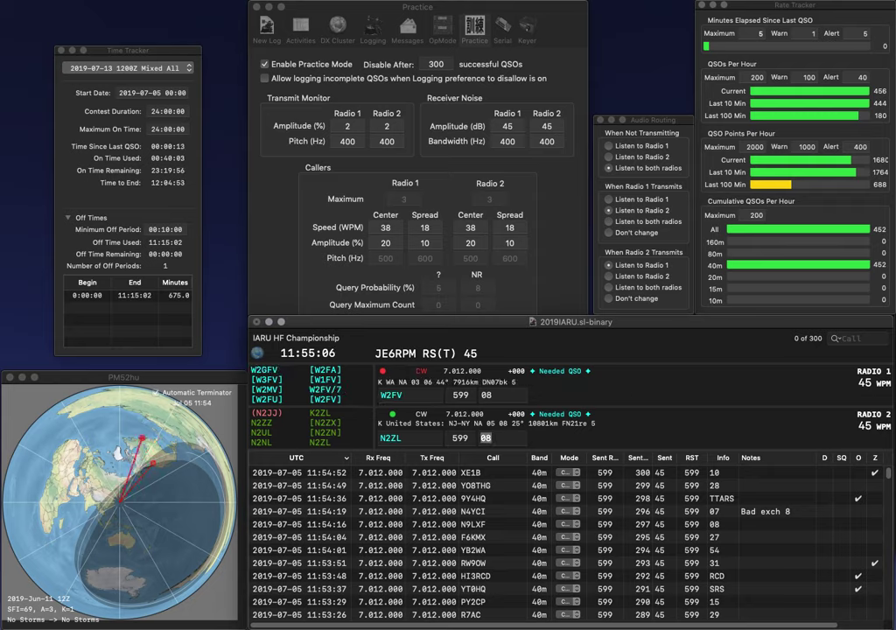
key(Return)
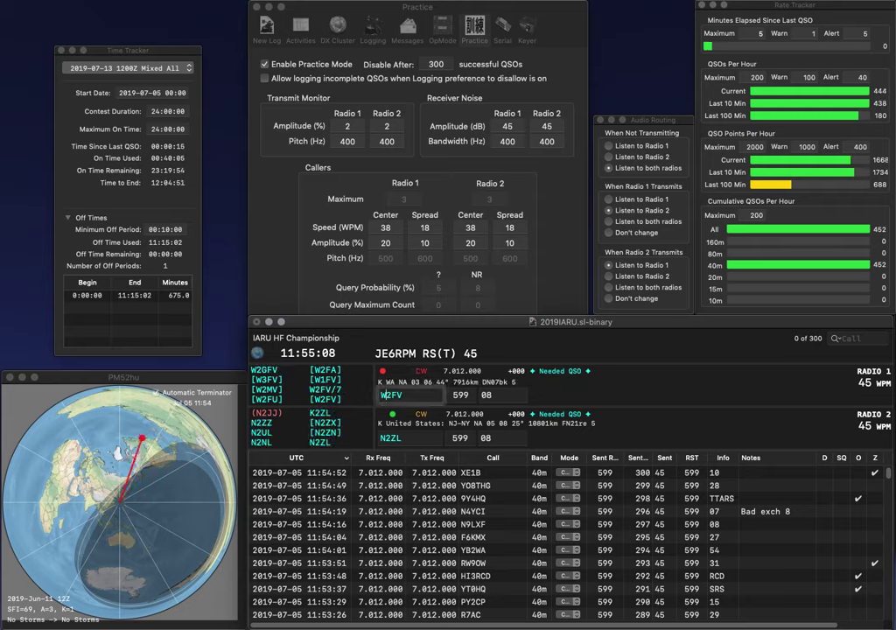
text(/7)
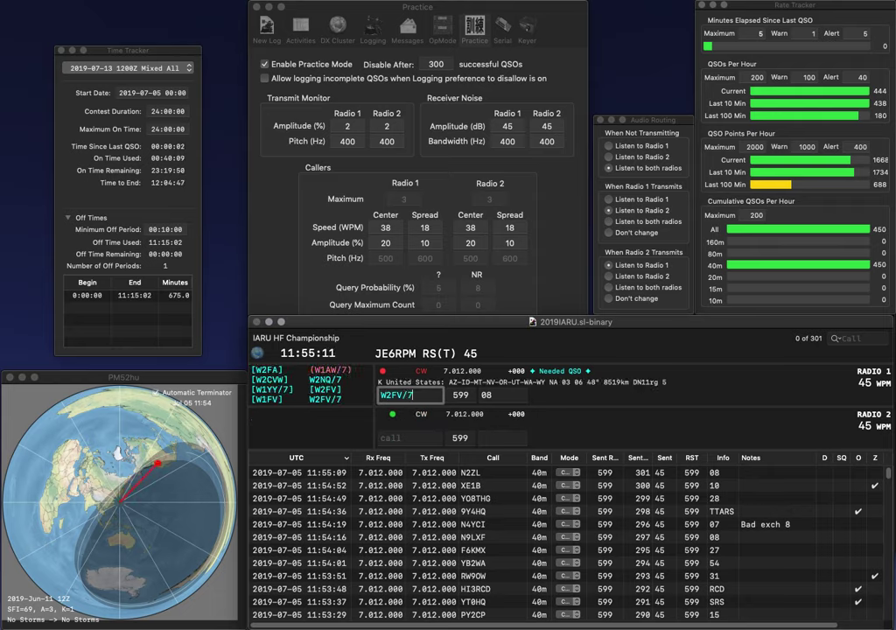
click(409, 437)
text(IO8HQ)
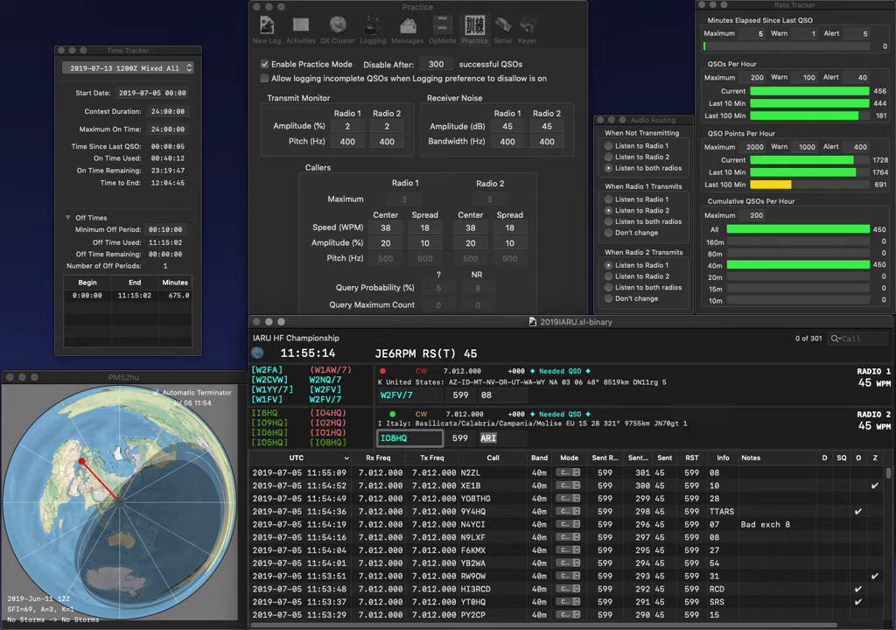
key(Return)
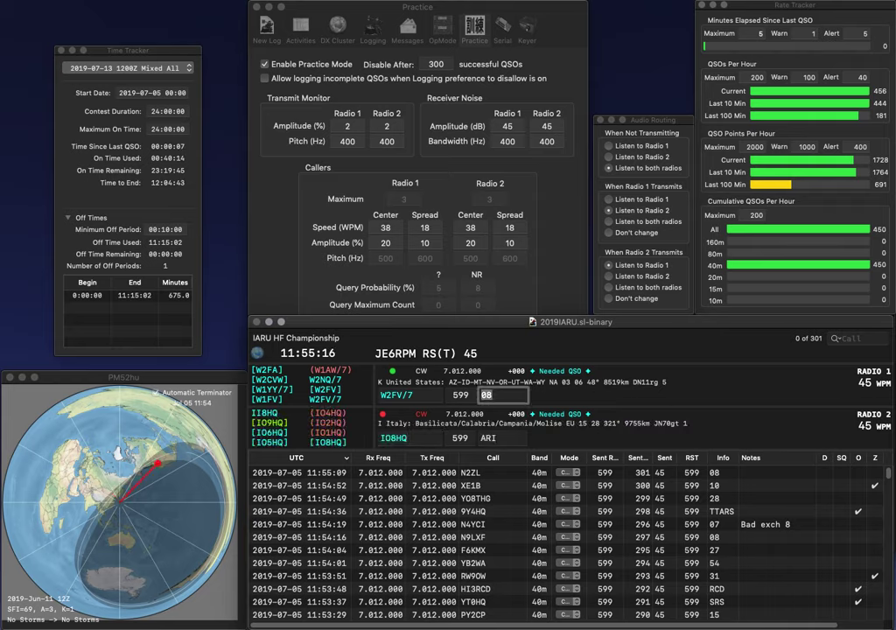
text(6)
key(Return)
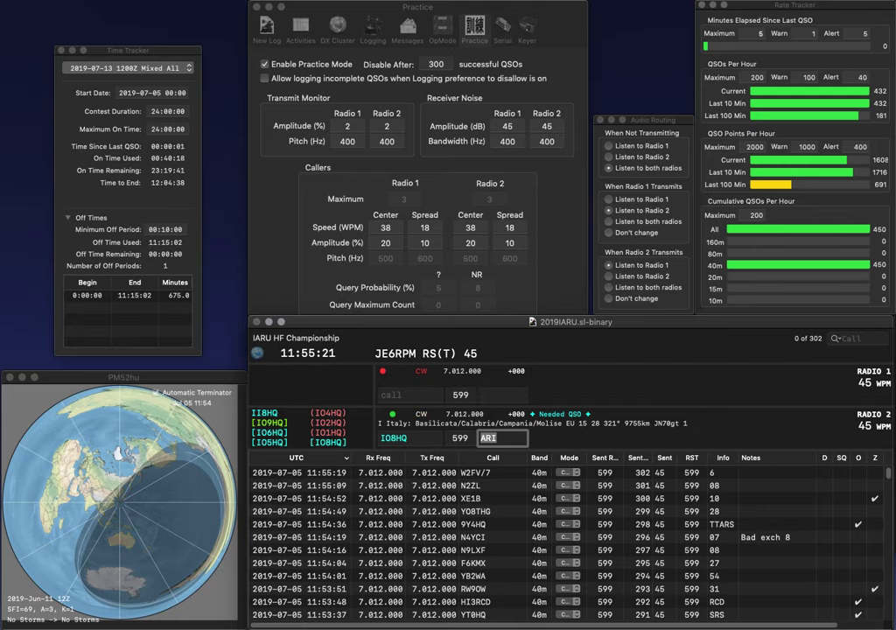
key(Return)
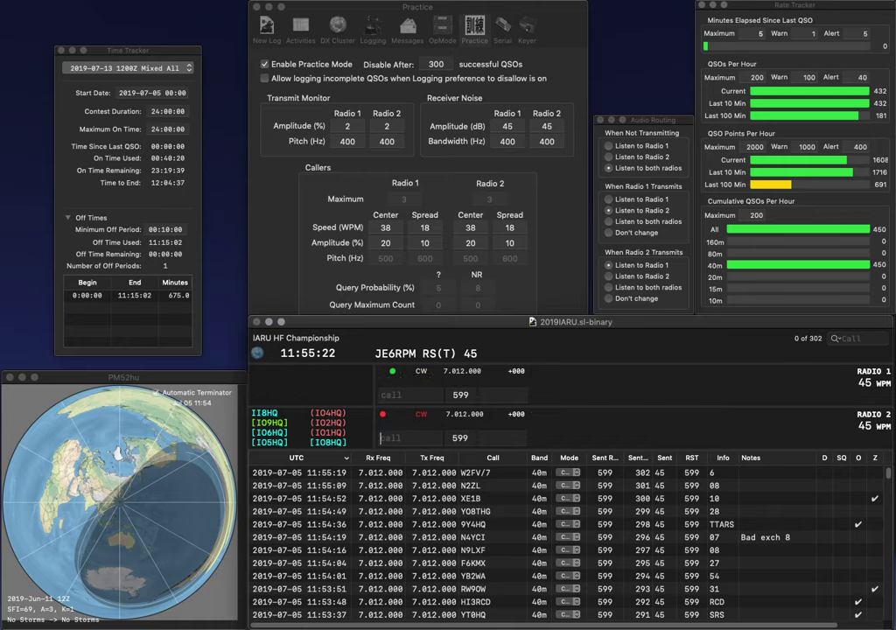
Step: Turn off practice mode
click(211, 51)
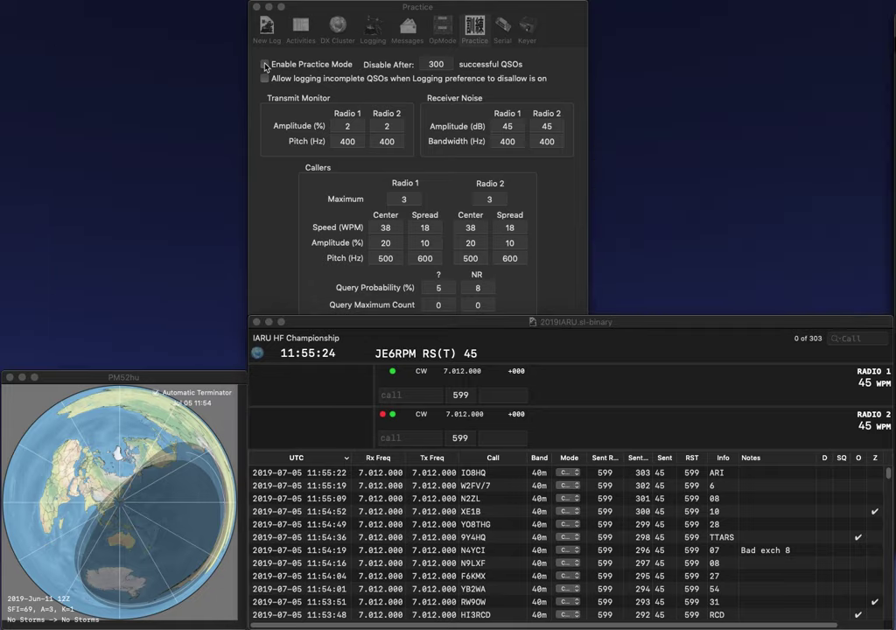